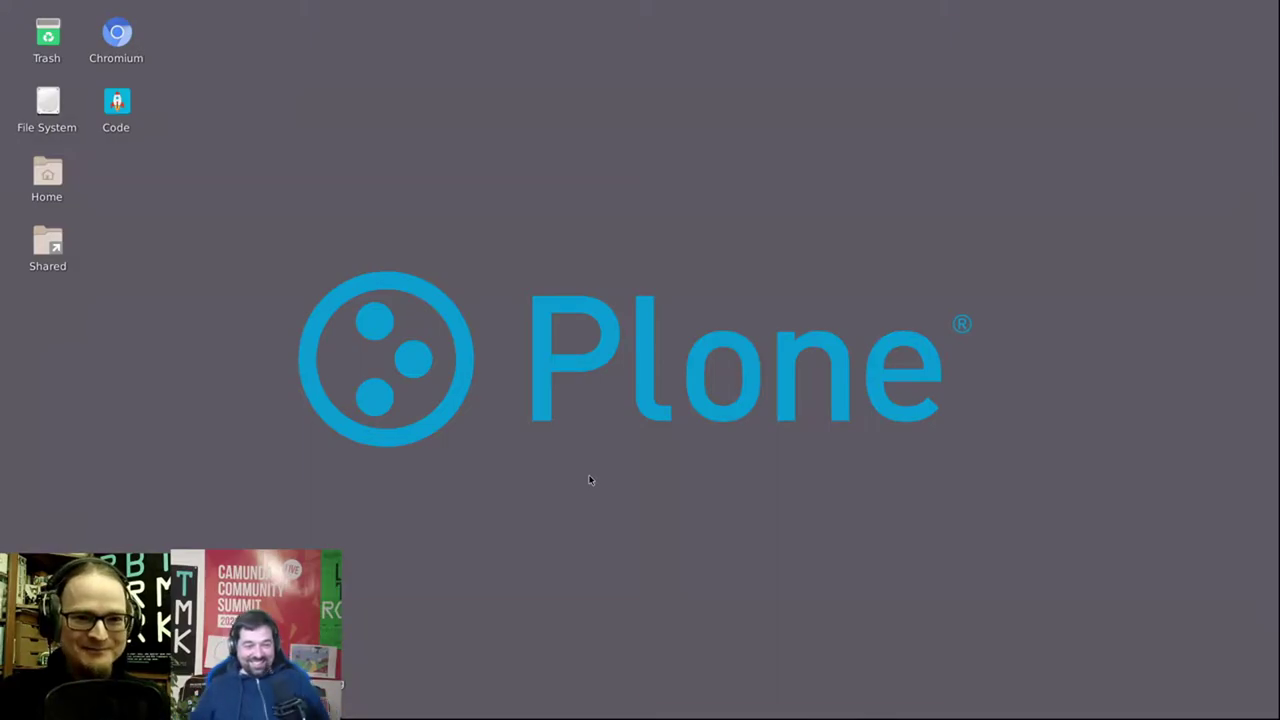
- Switch windows to bring the Chromium 'World Plone Day 2022' Jupyter slideshow to the front
key(alt+Tab)
key(alt+Tab)
key(alt+shift+Tab)
key(alt+Tab)
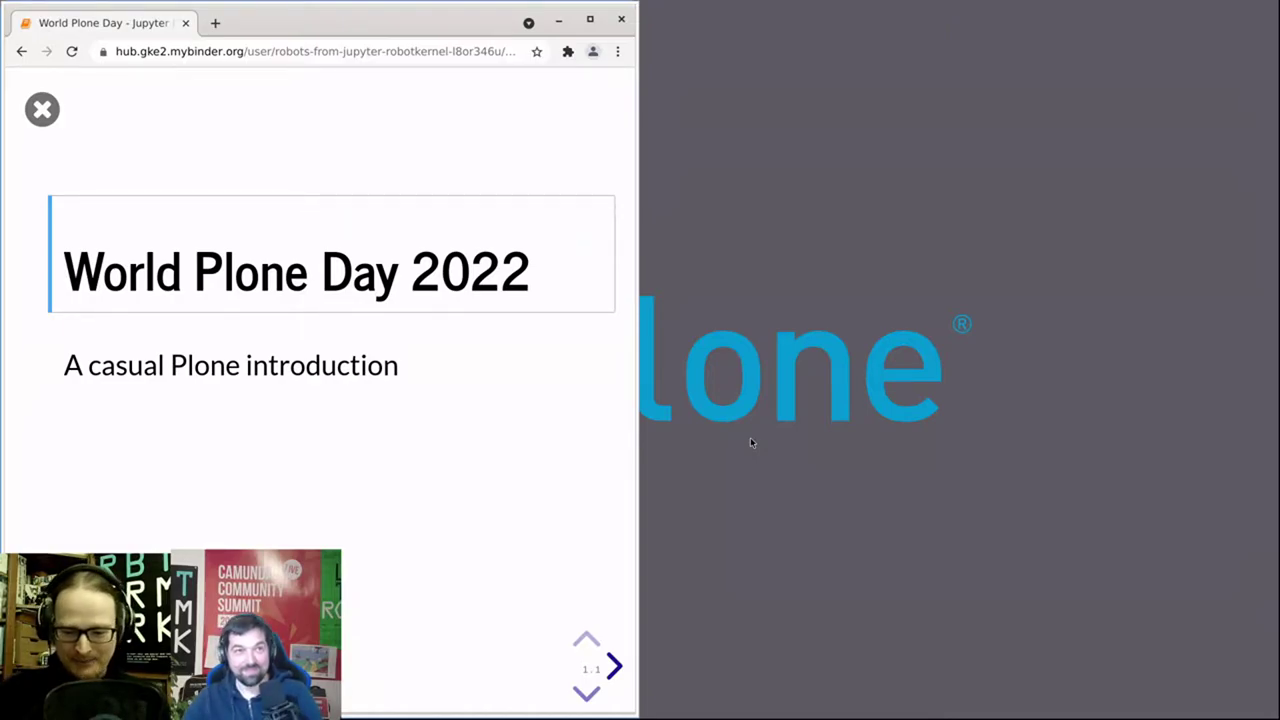
- Reveal the presenter line on the World Plone Day title slide and open the LinkedIn page tab
key(Right)
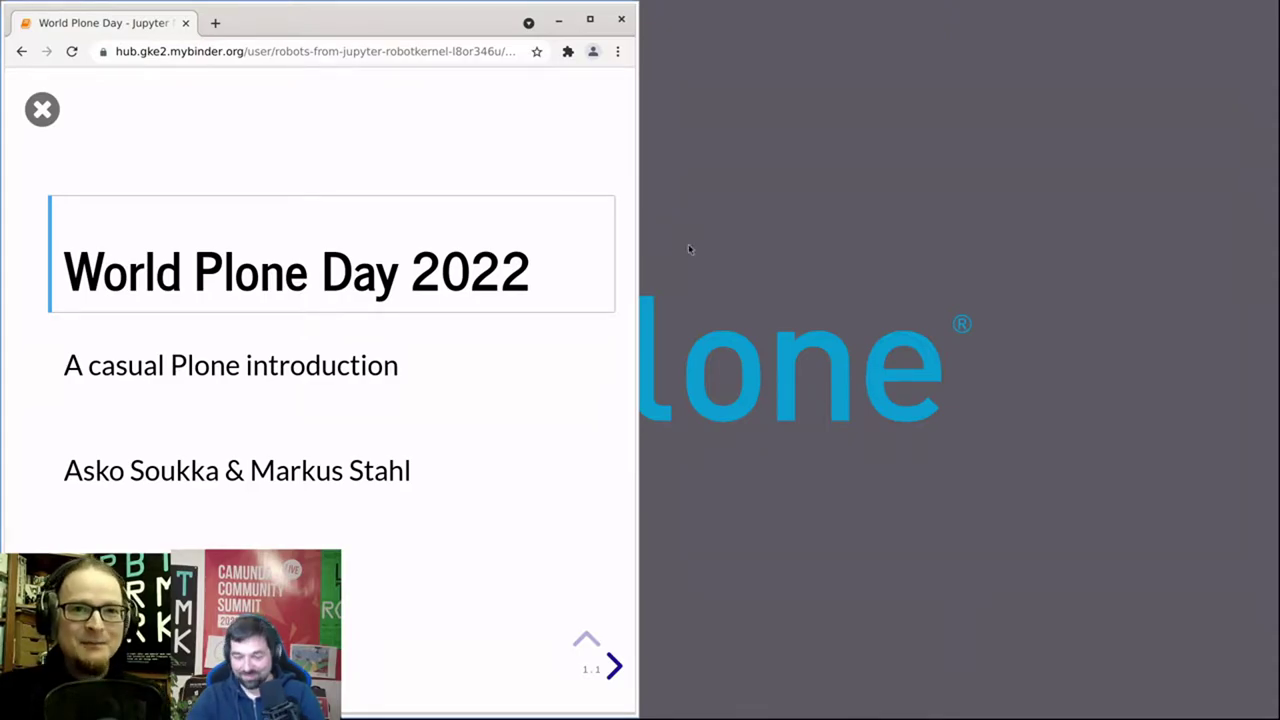
click(558, 20)
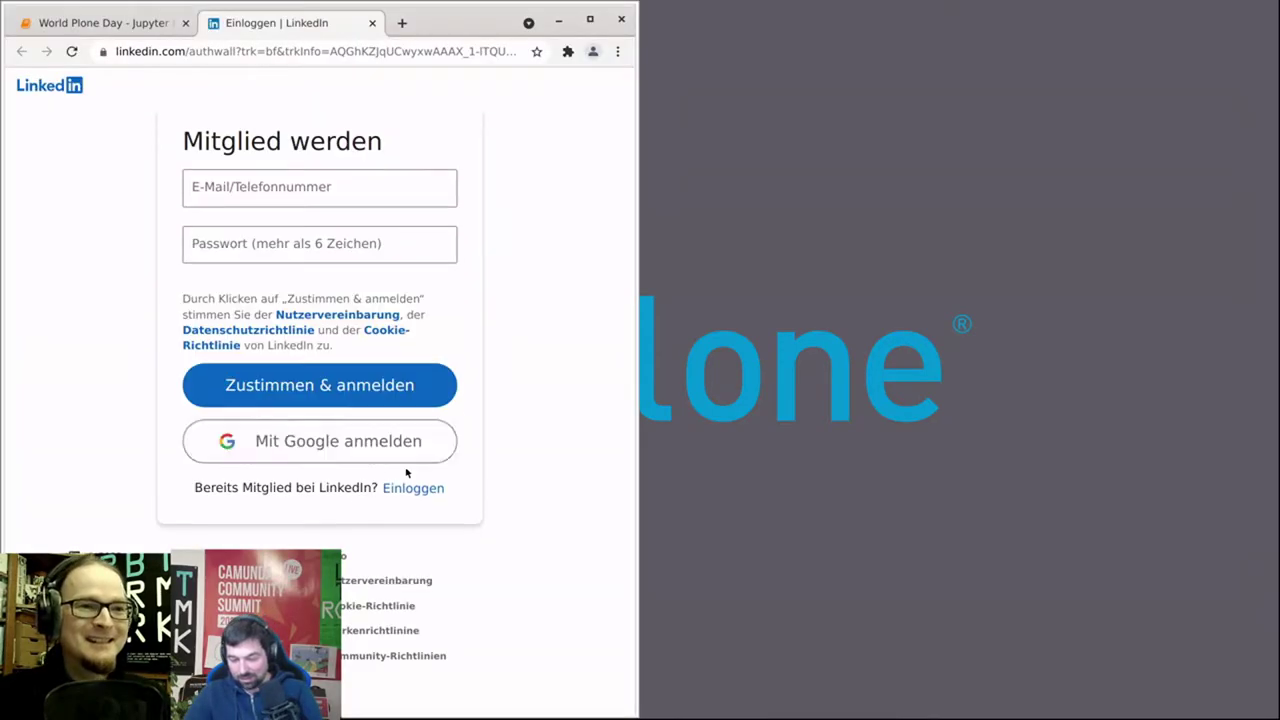
- Close the LinkedIn tab, leaving only the World Plone Day slideshow open
click(372, 22)
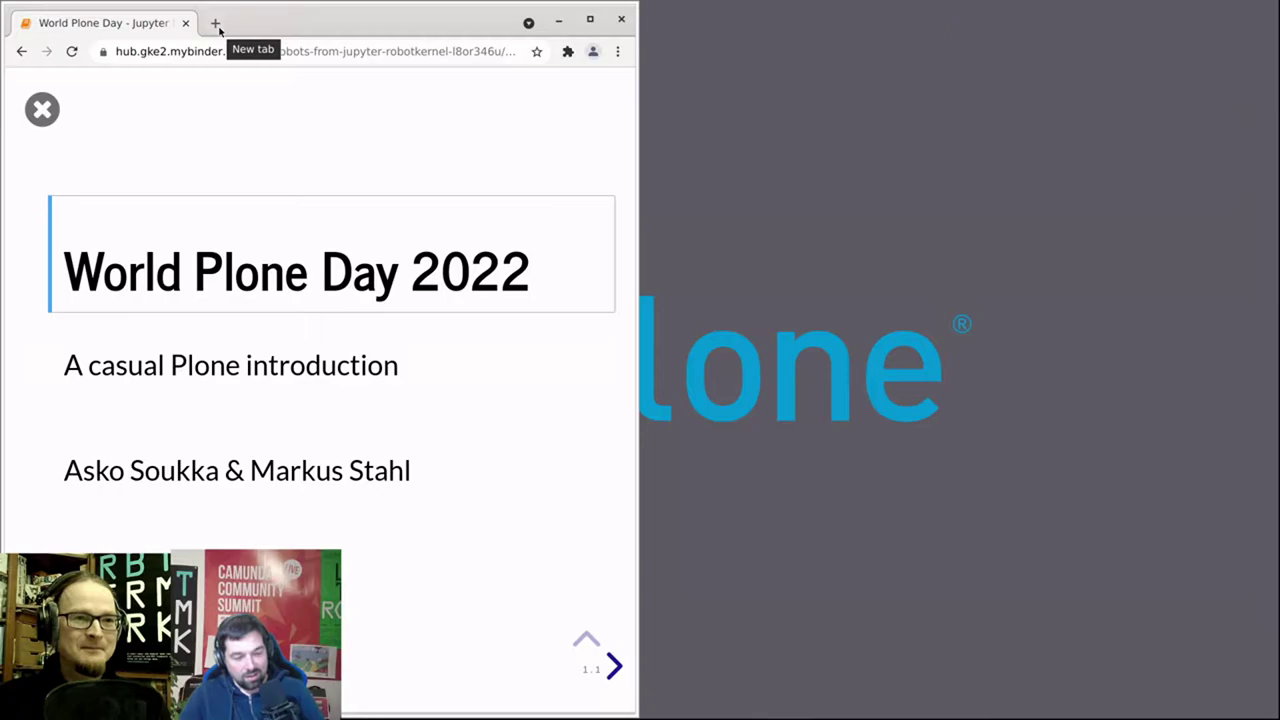
- Load the bookmarked local Plone site in a new tab and detach it into its own window
click(215, 22)
click(228, 78)
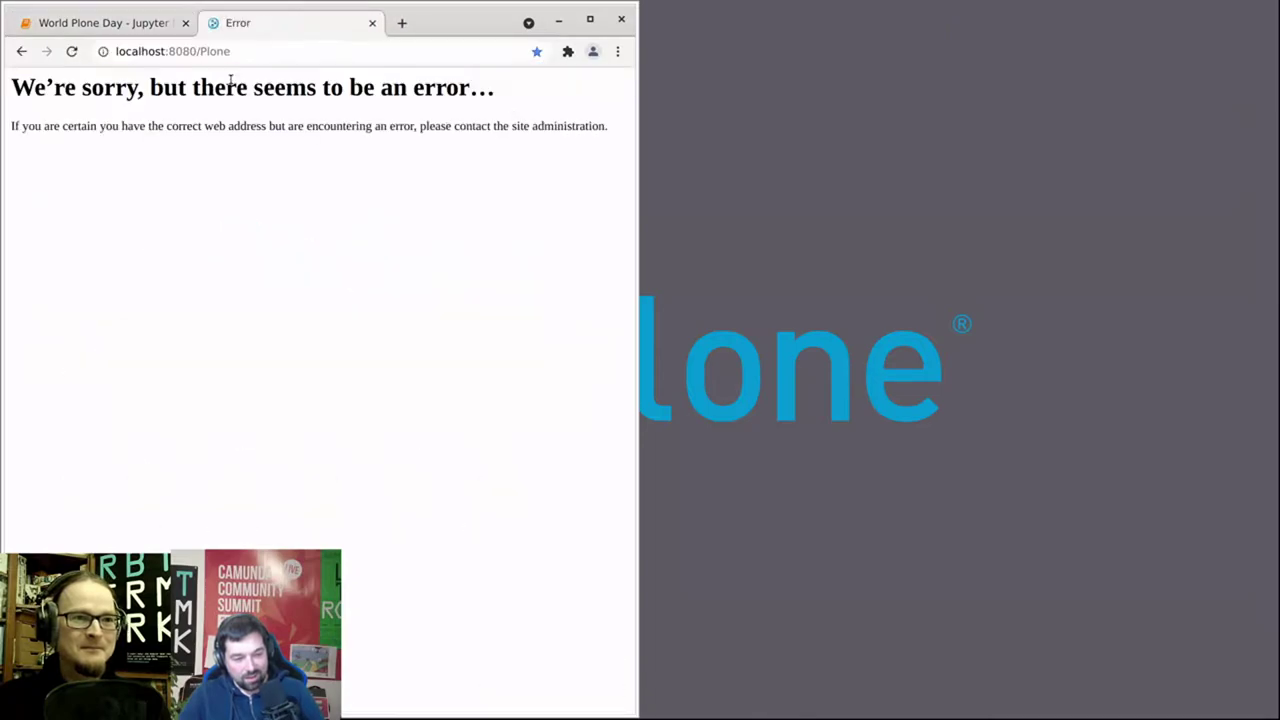
drag(236, 36, 737, 81)
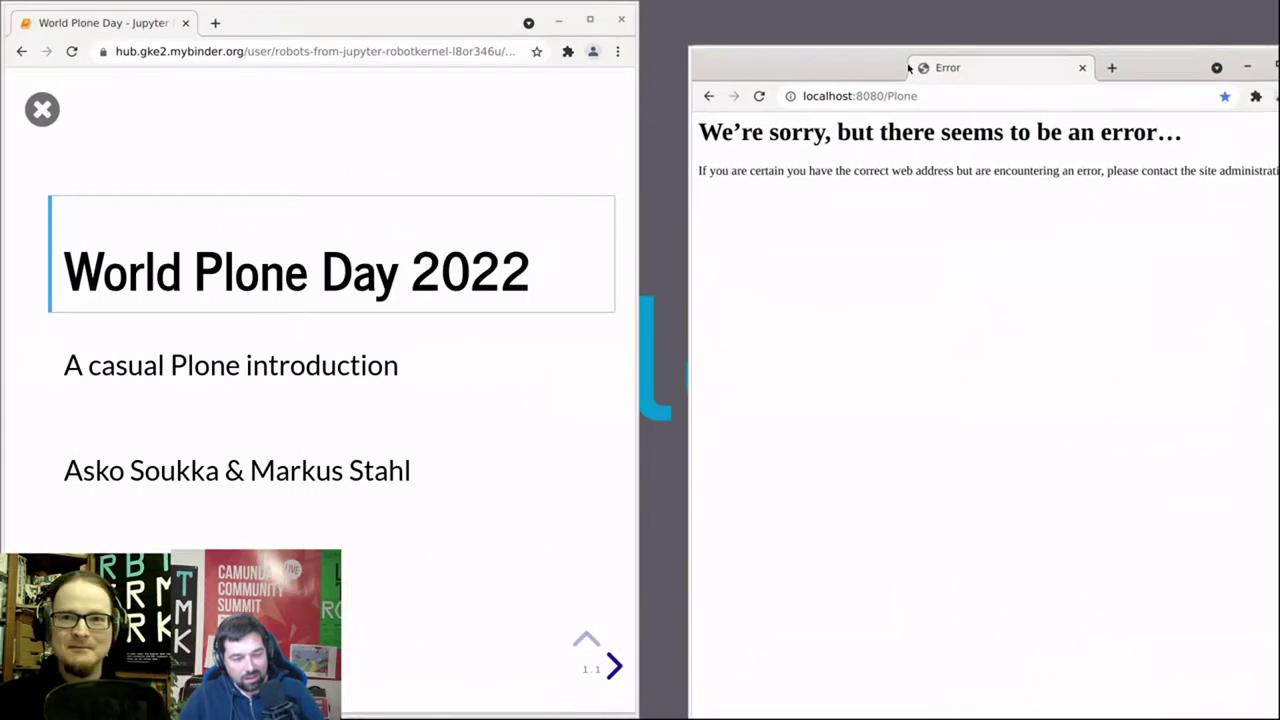
- Point the address to the localhost:8080 root and snap the Plone window to the right half
double_click(900, 96)
key(BackSpace)
key(Return)
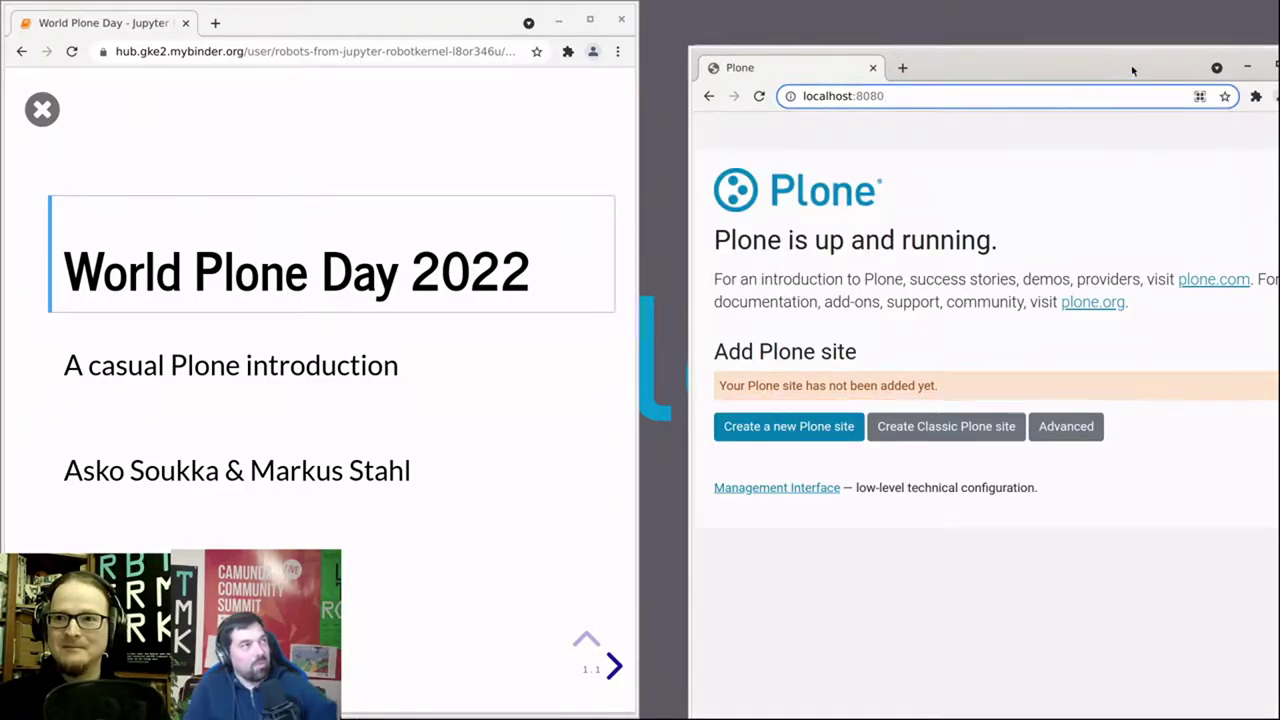
key(super+Right)
click(460, 19)
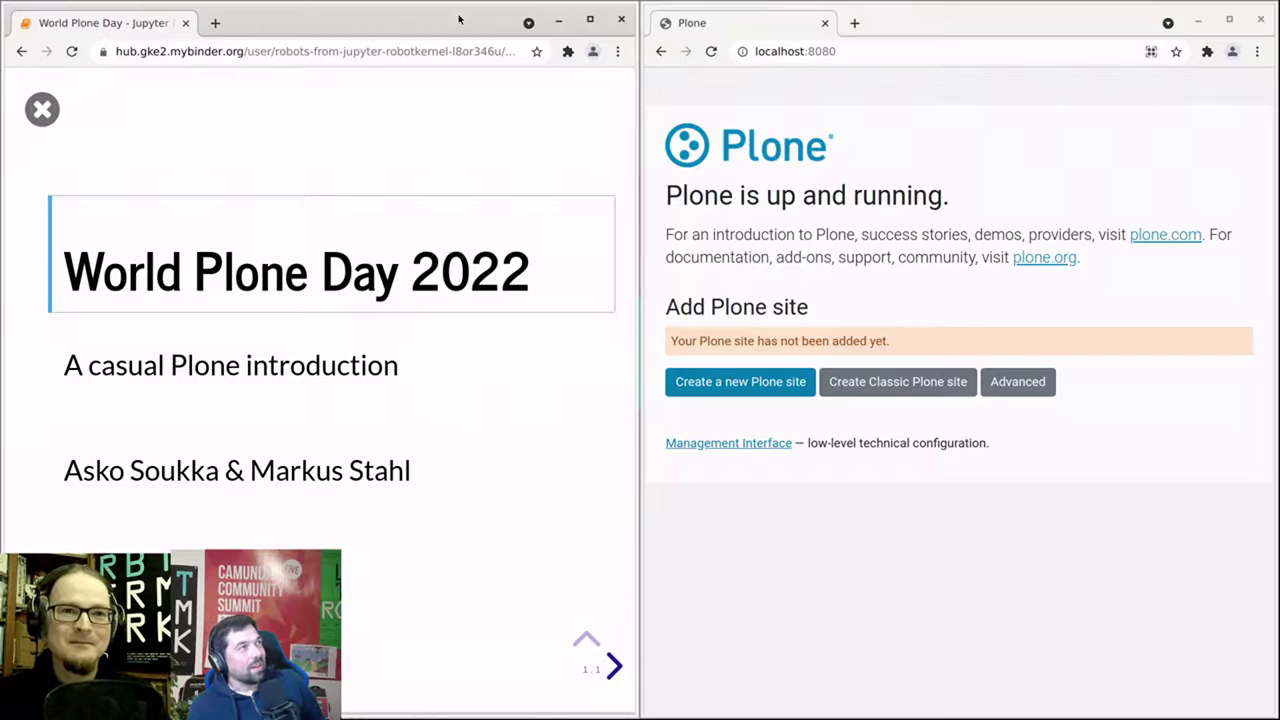
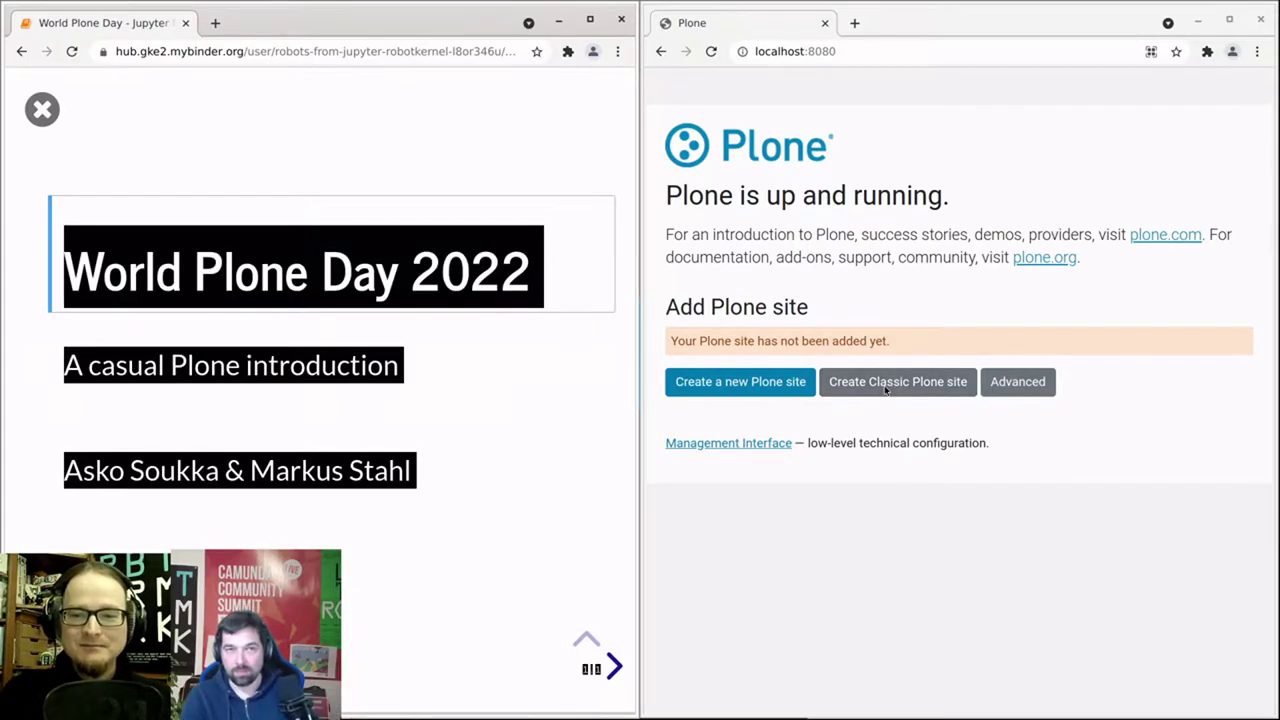
- Create a classic Plone site with the language set to English and the default timezone UTC
click(886, 382)
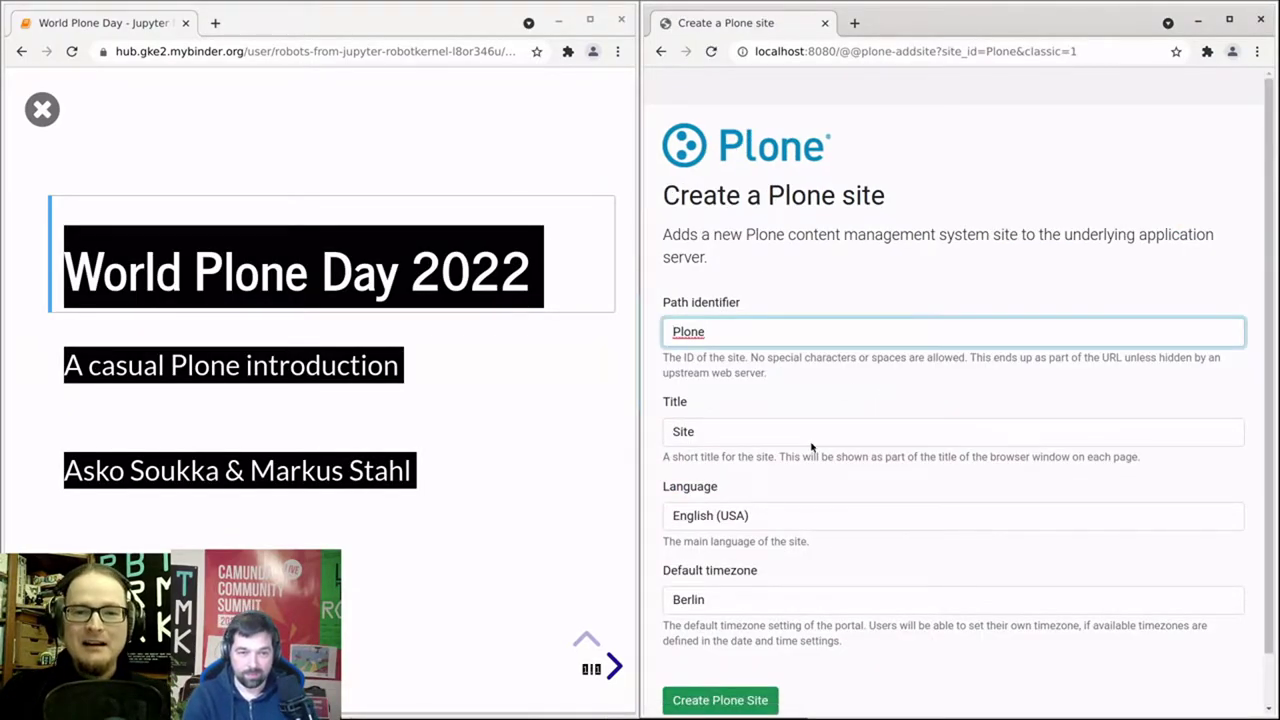
click(789, 470)
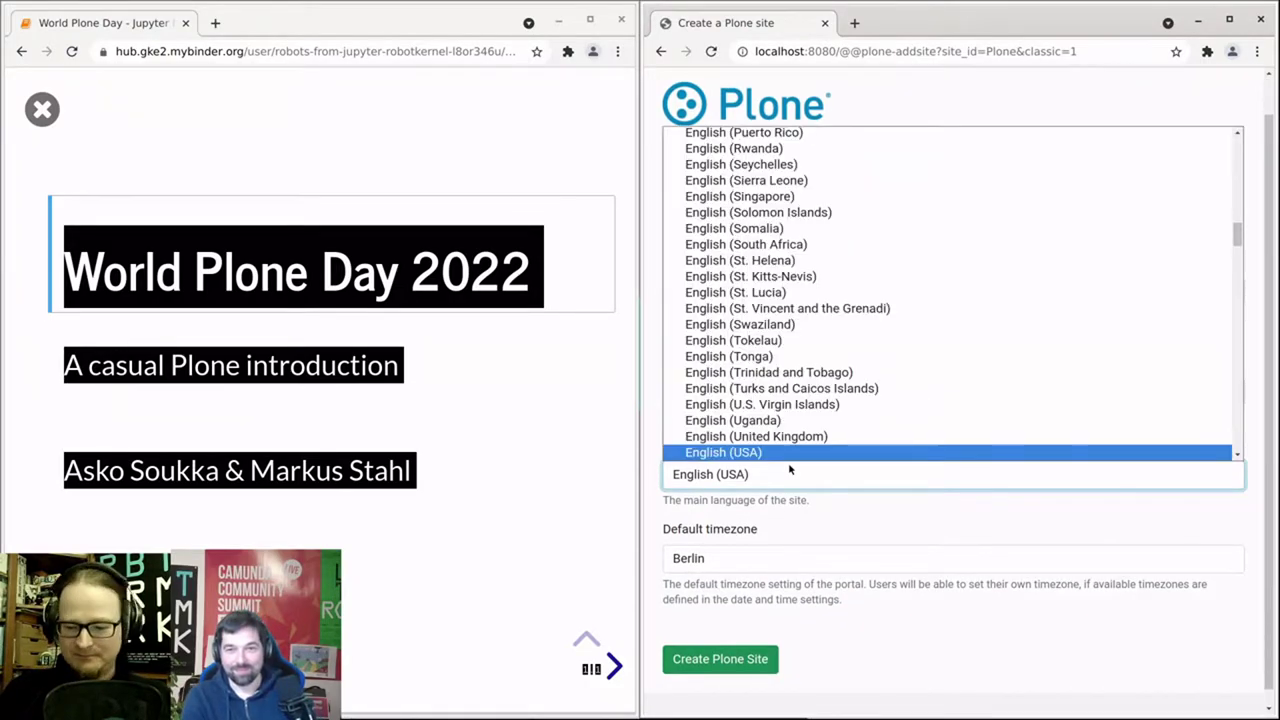
key(Down)
scroll(791, 341, up, 10)
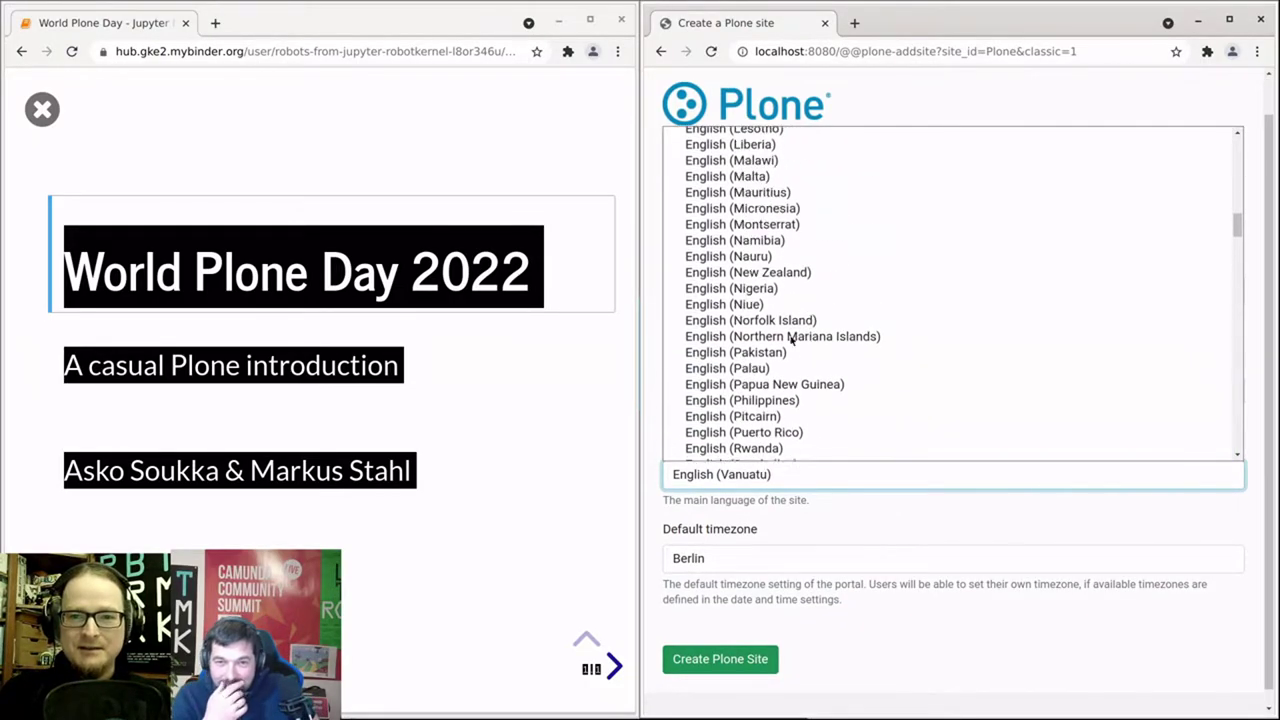
scroll(791, 341, up, 3)
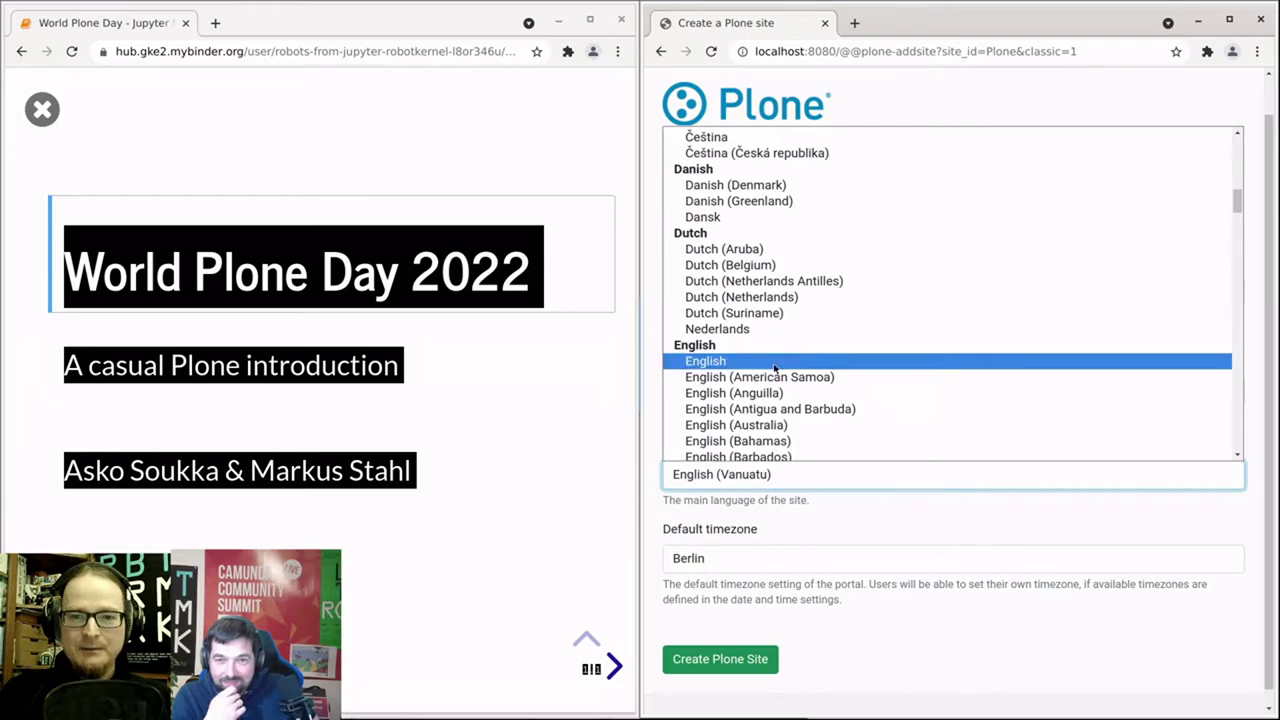
click(778, 366)
click(720, 562)
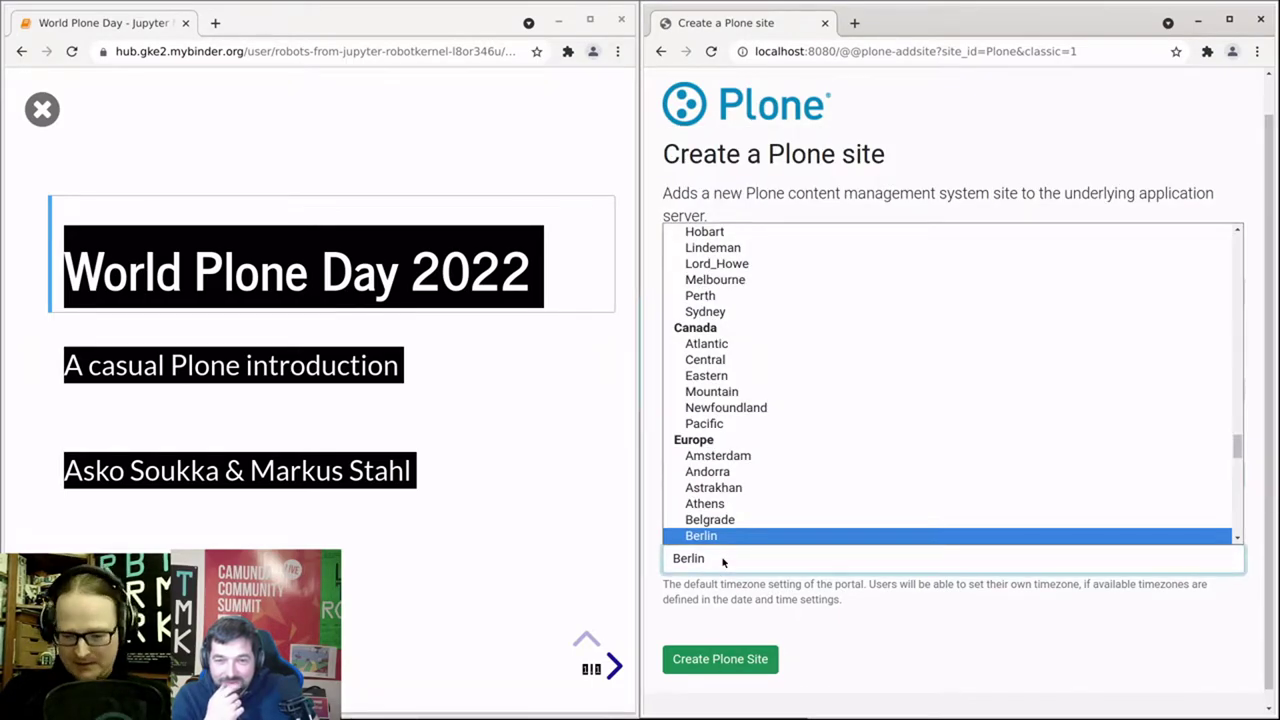
text(UTC)
click(726, 537)
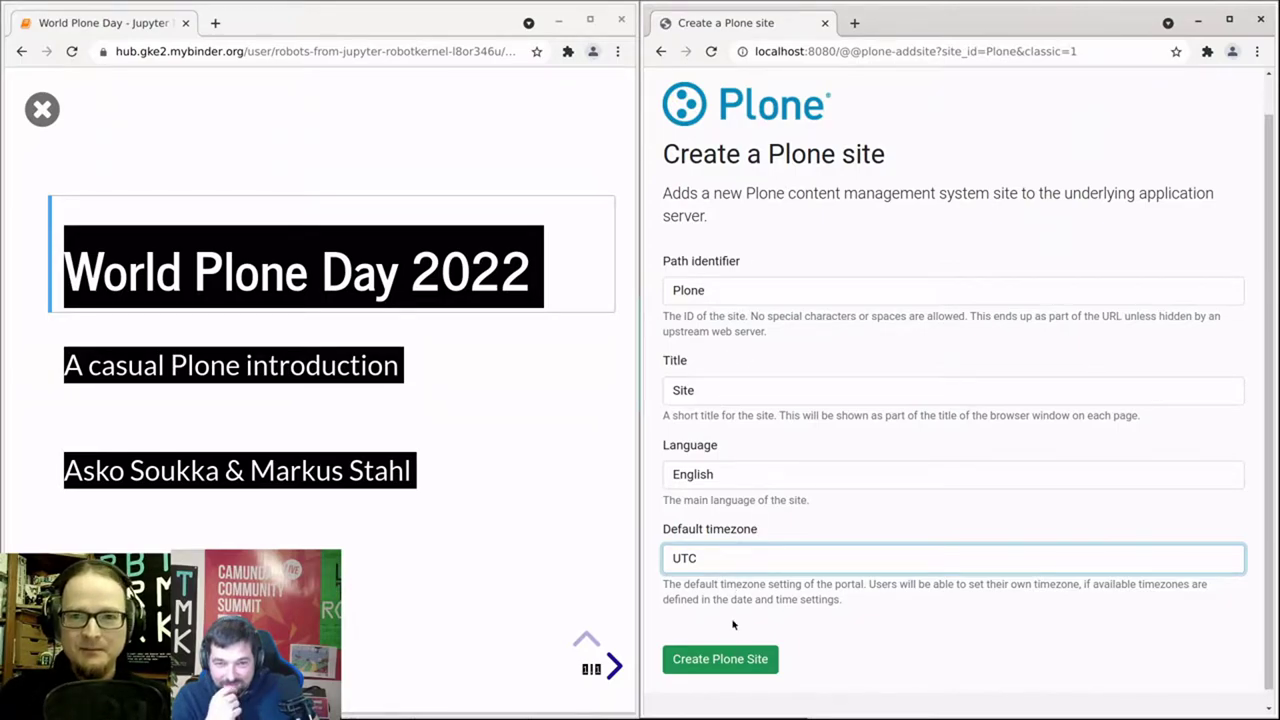
click(738, 656)
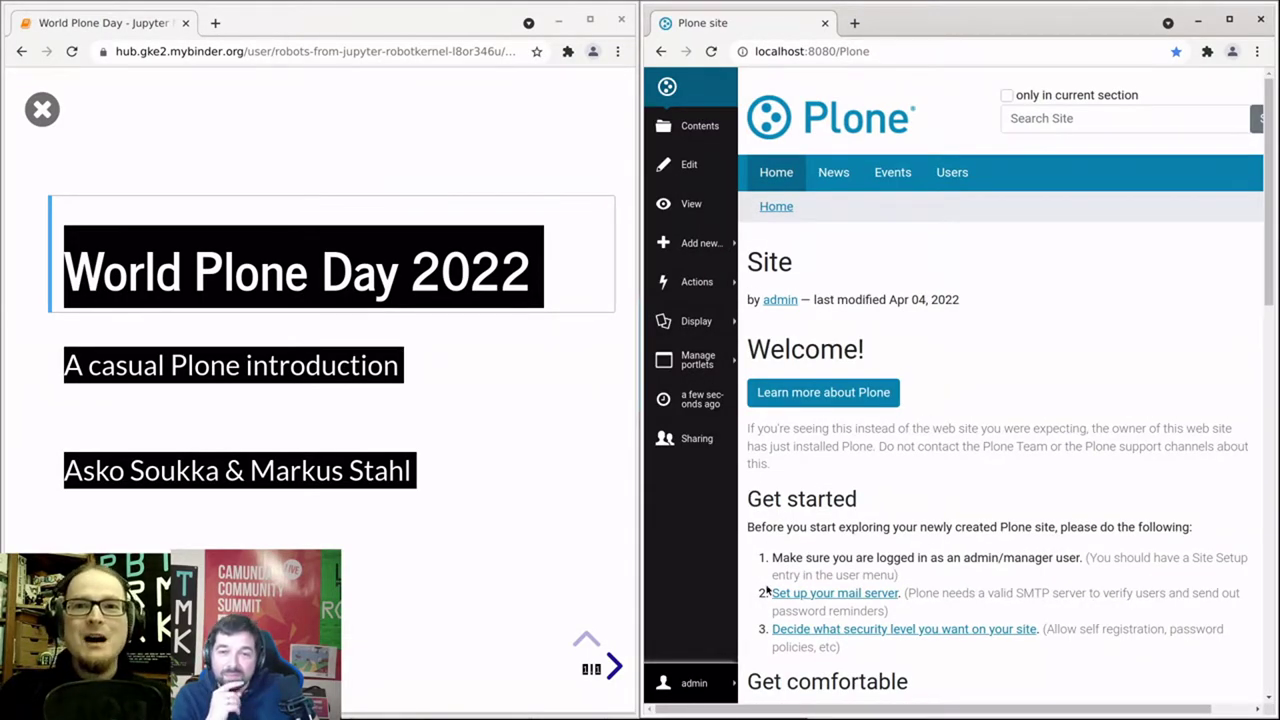
drag(844, 51, 718, 50)
key(ctrl+c)
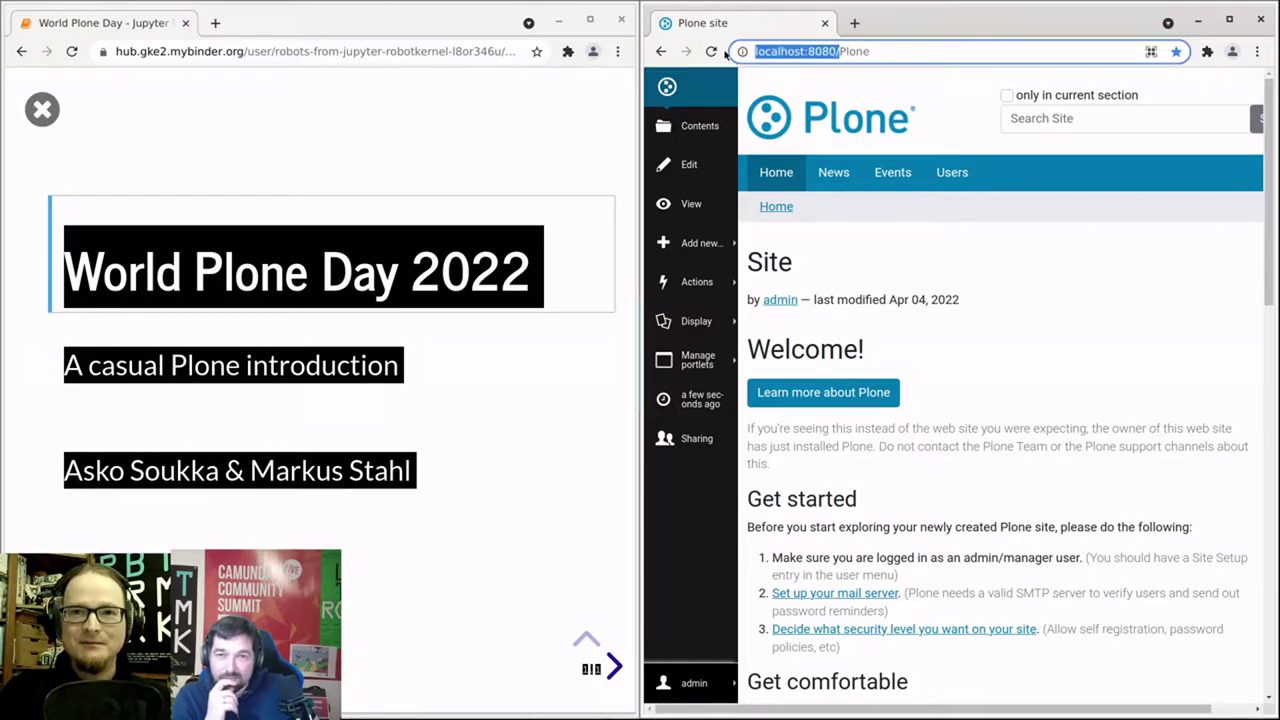
key(ctrl+t)
key(ctrl+v)
text(manage)
key(Return)
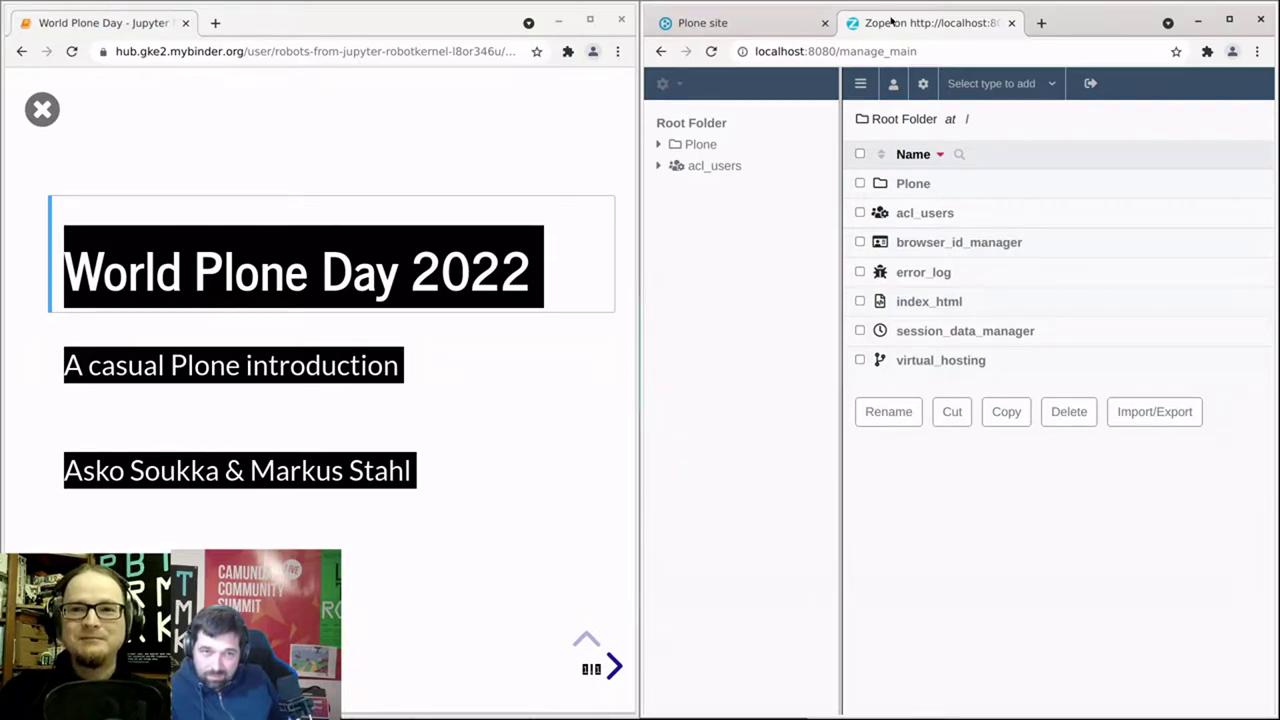
drag(840, 51, 975, 55)
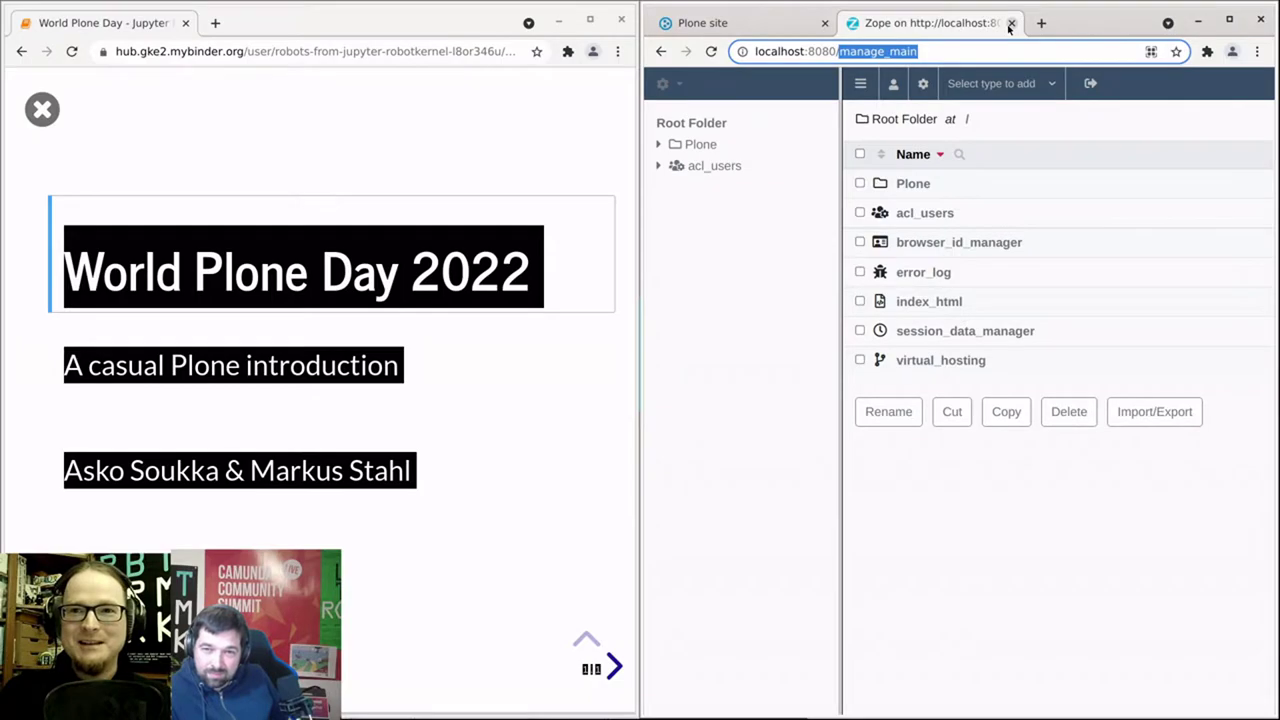
click(1011, 22)
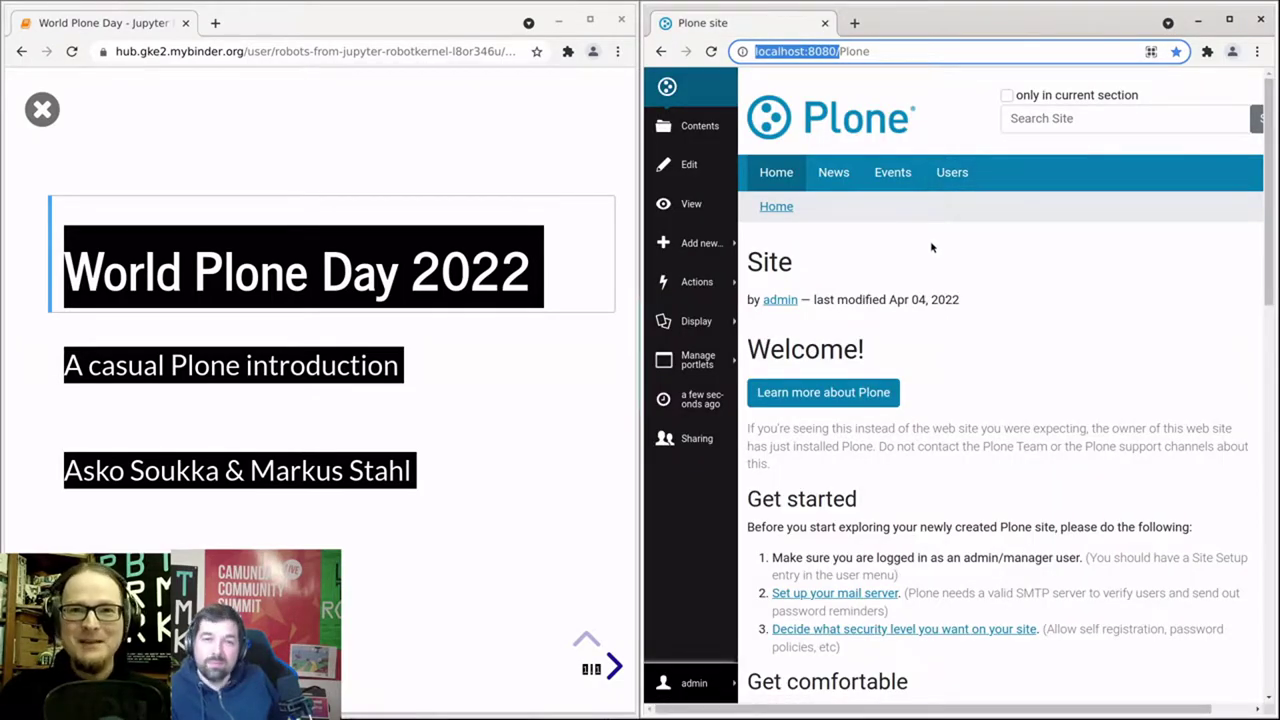
click(990, 253)
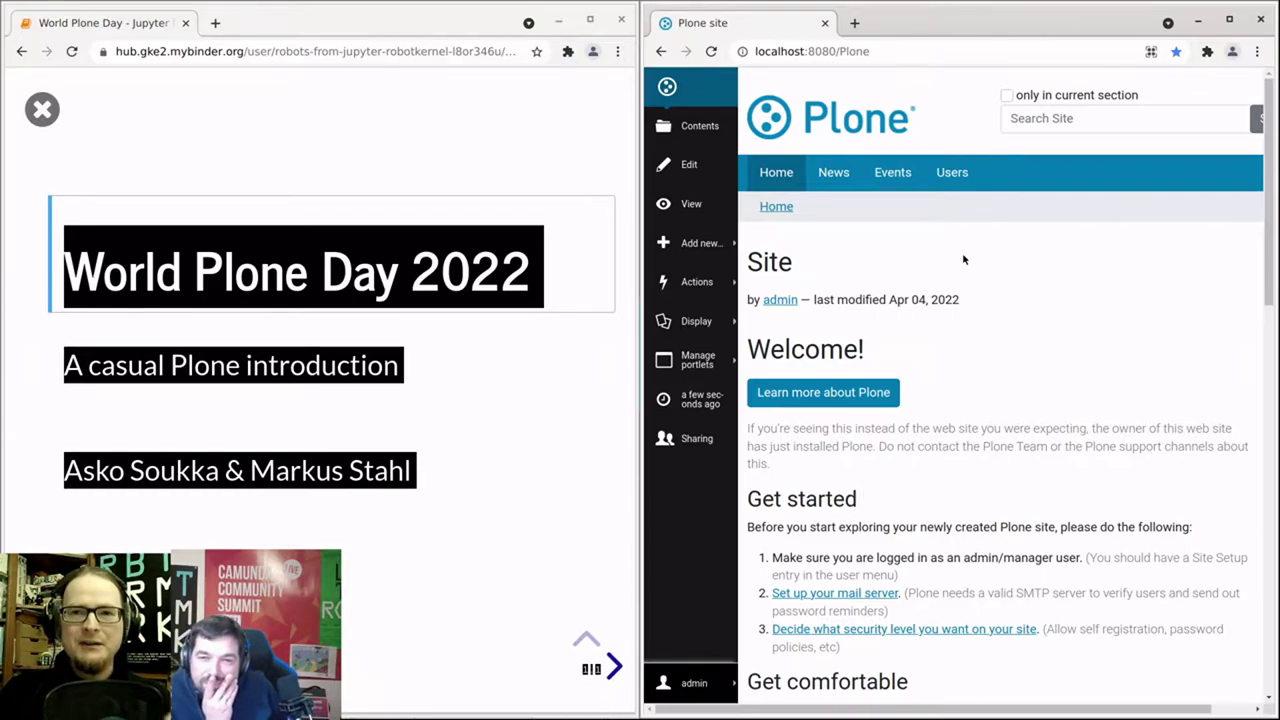
- Show the site's Contents listing and widen the Plone browser window
click(689, 130)
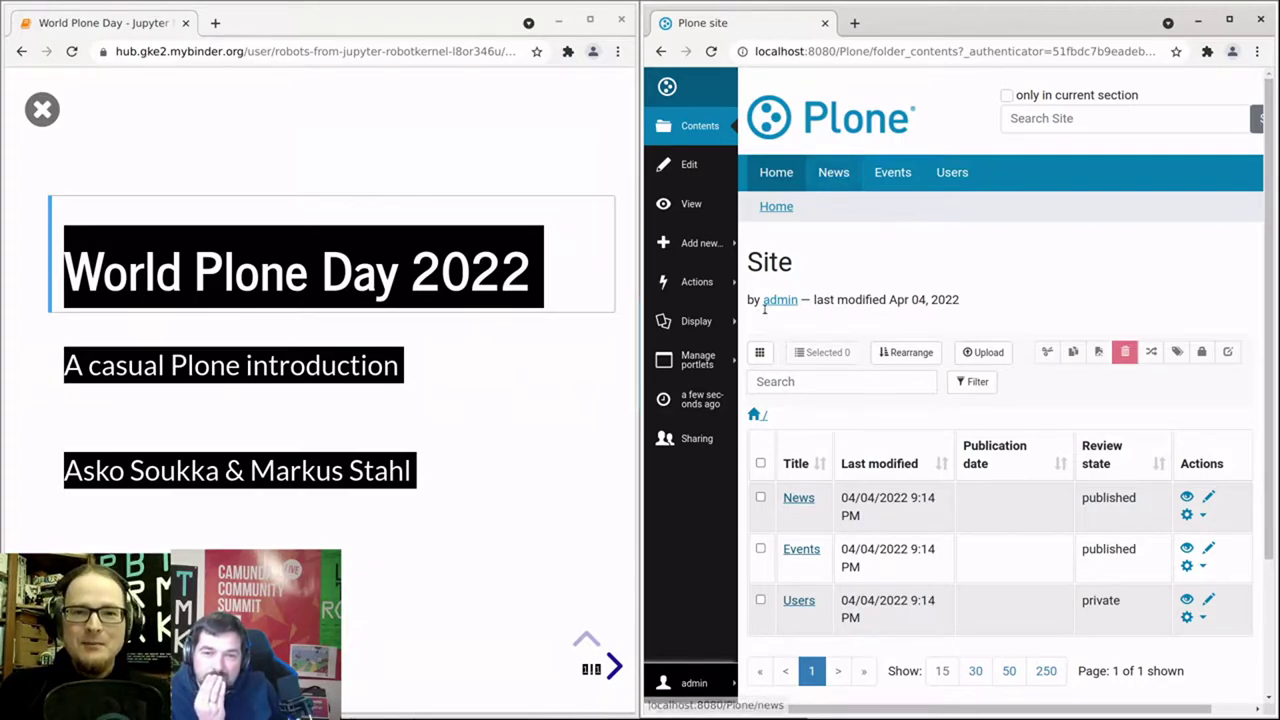
drag(645, 372, 514, 372)
click(443, 392)
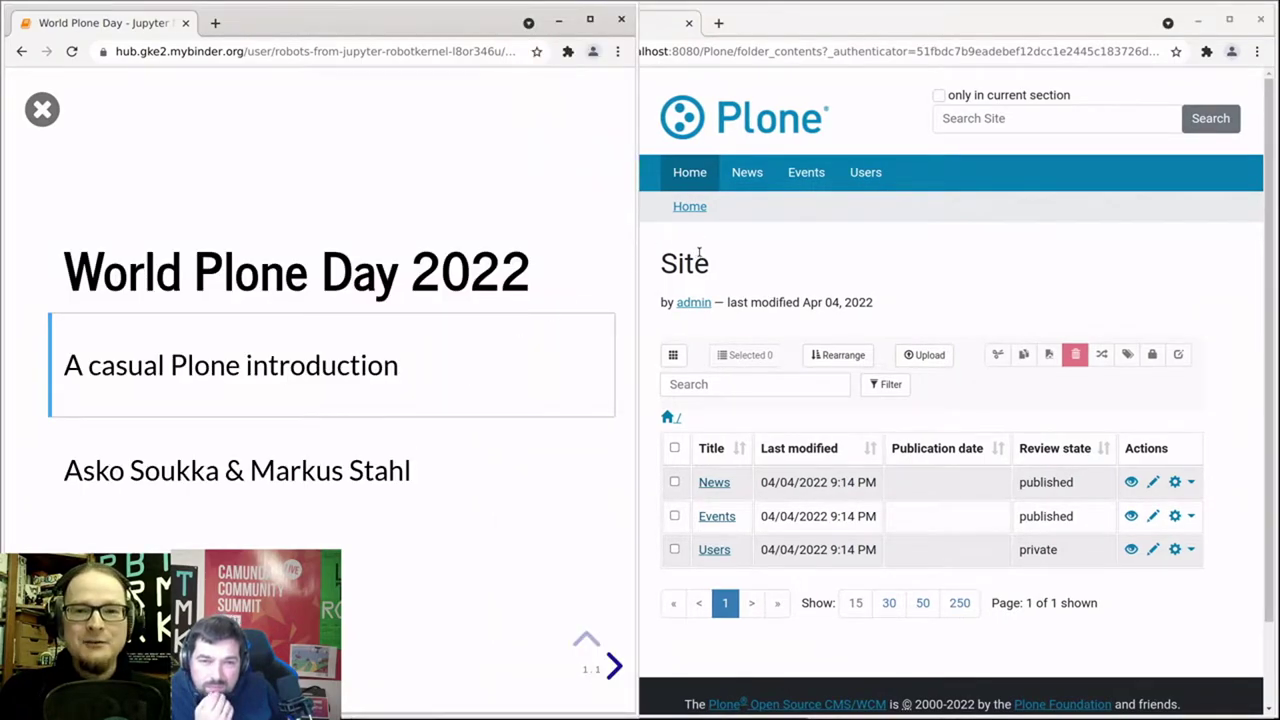
click(736, 248)
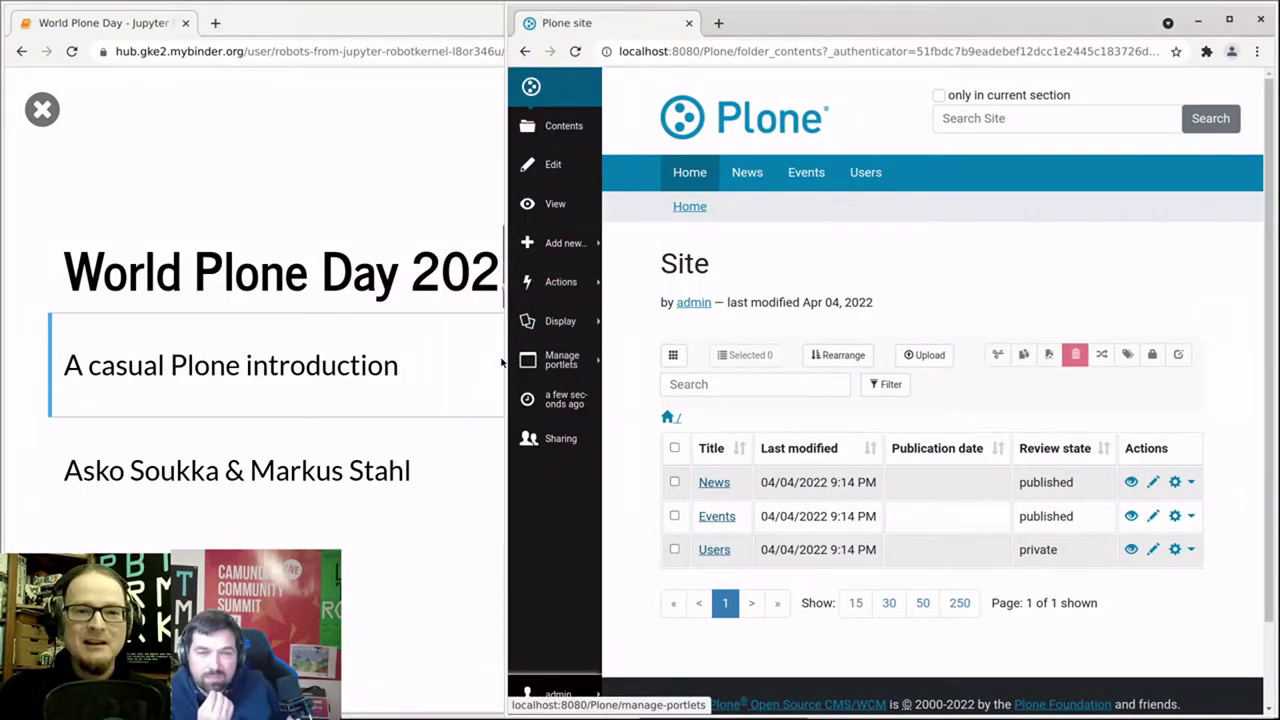
drag(507, 358, 460, 365)
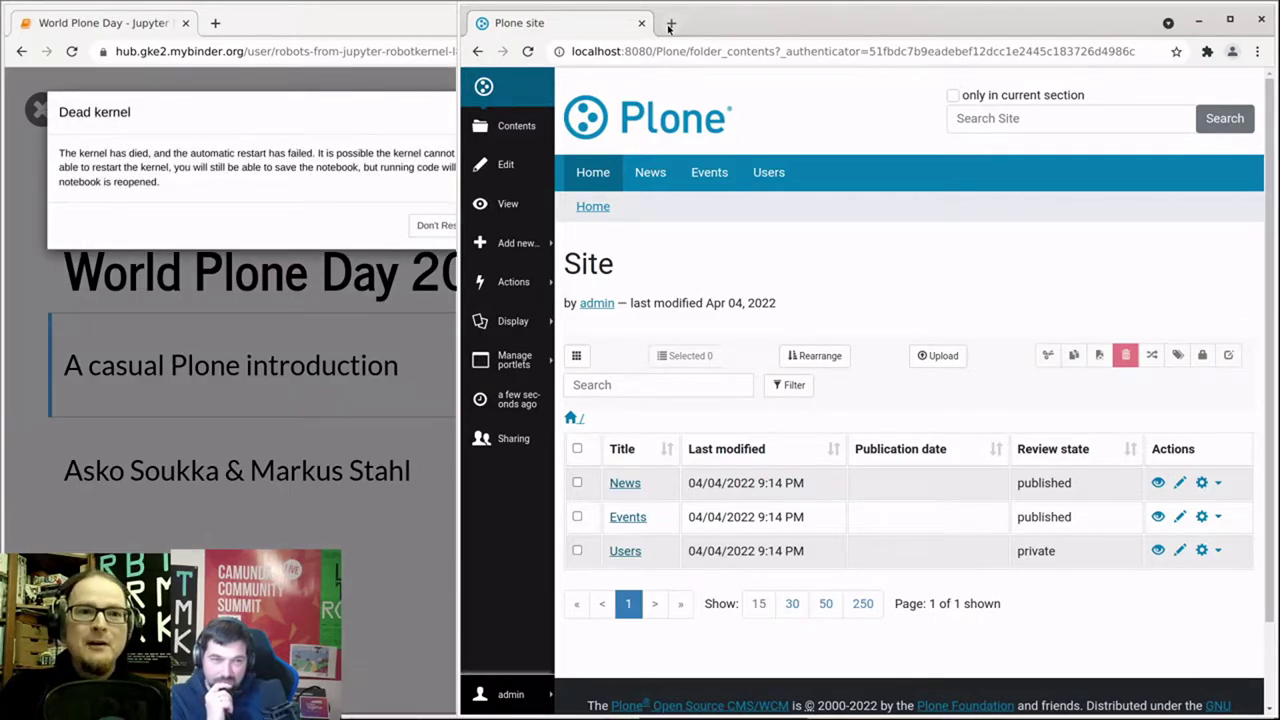
- Try restarting the dead Jupyter kernel, then return to the Plone contents listing
click(443, 140)
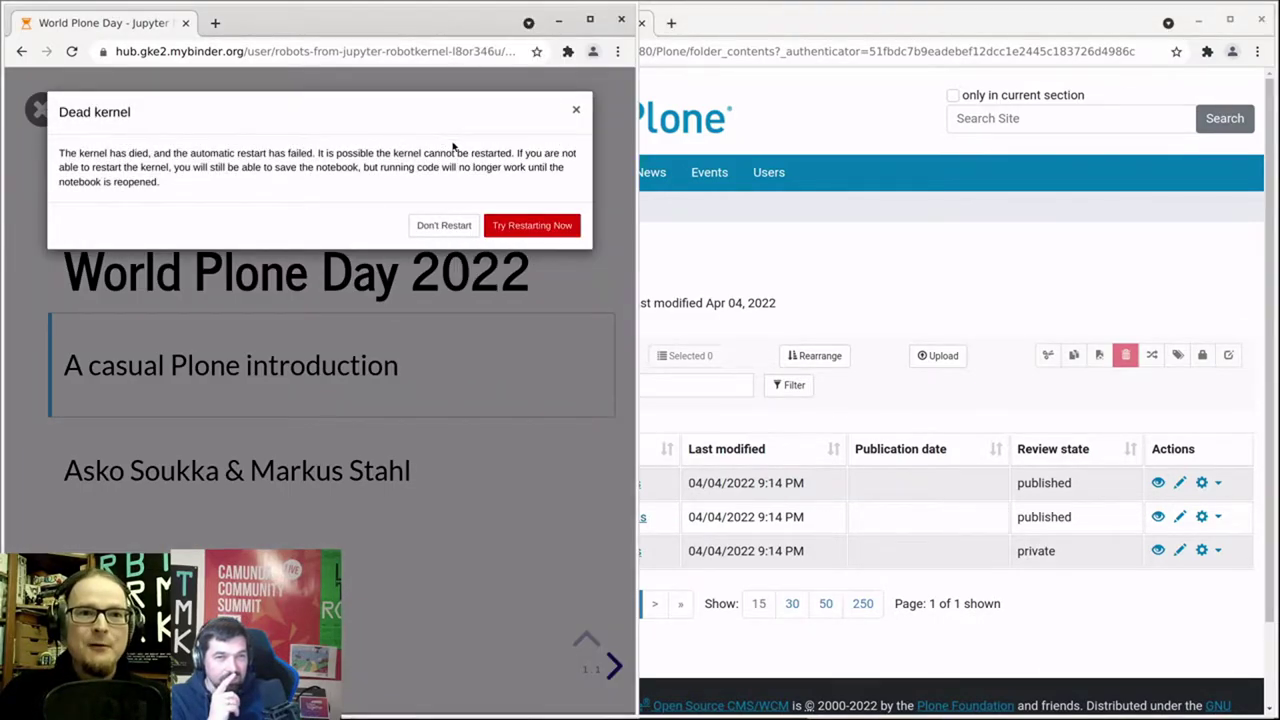
click(532, 224)
click(702, 267)
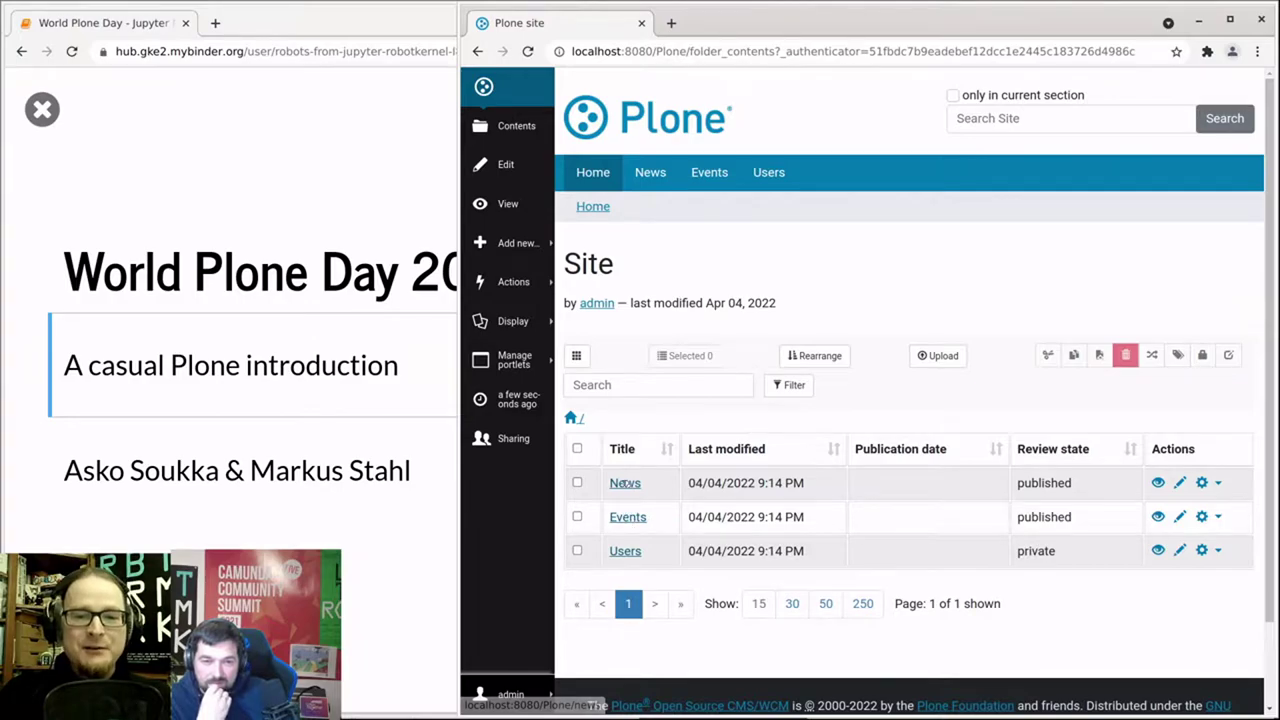
- Look inside the empty News folder, then go back to the site's front page
click(624, 483)
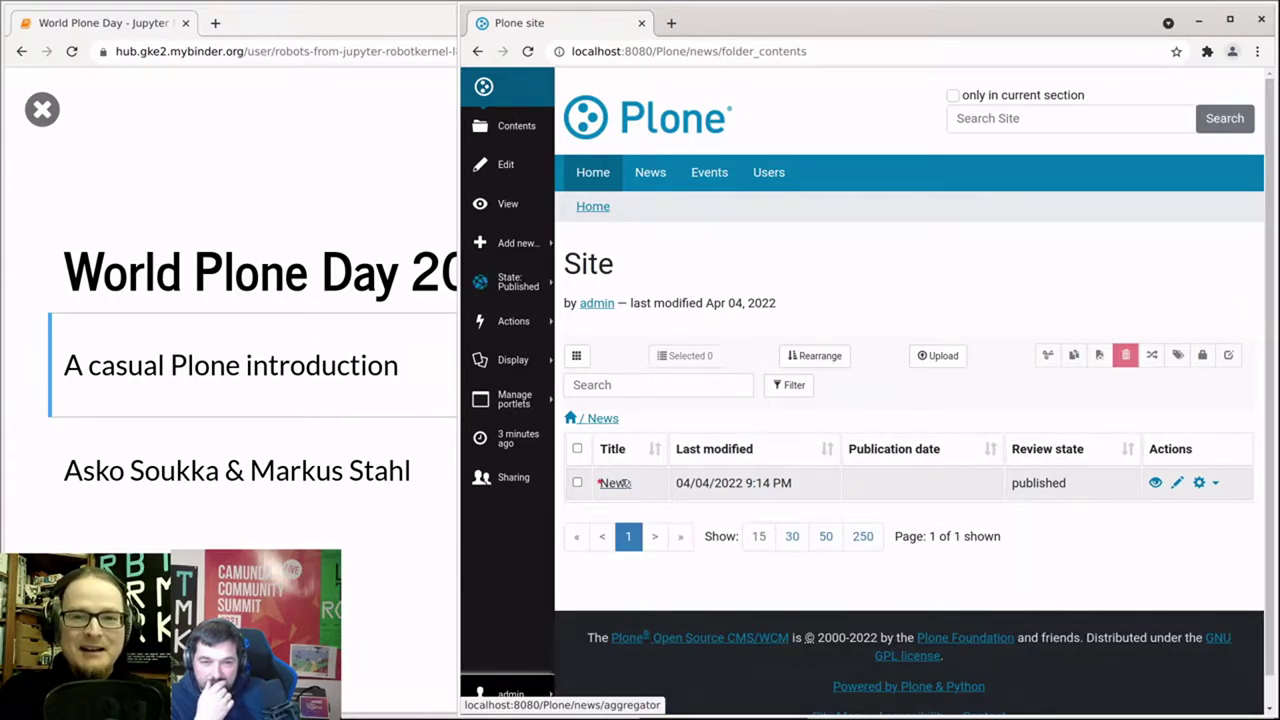
click(624, 483)
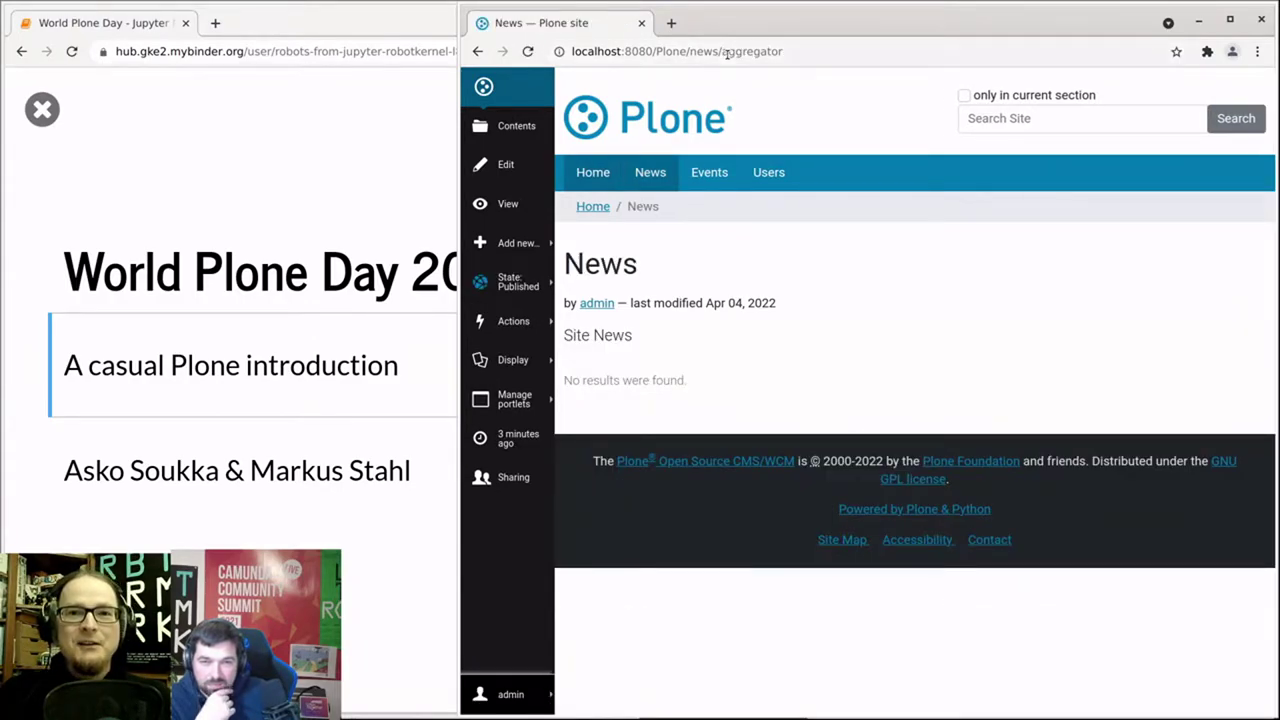
drag(786, 55, 656, 57)
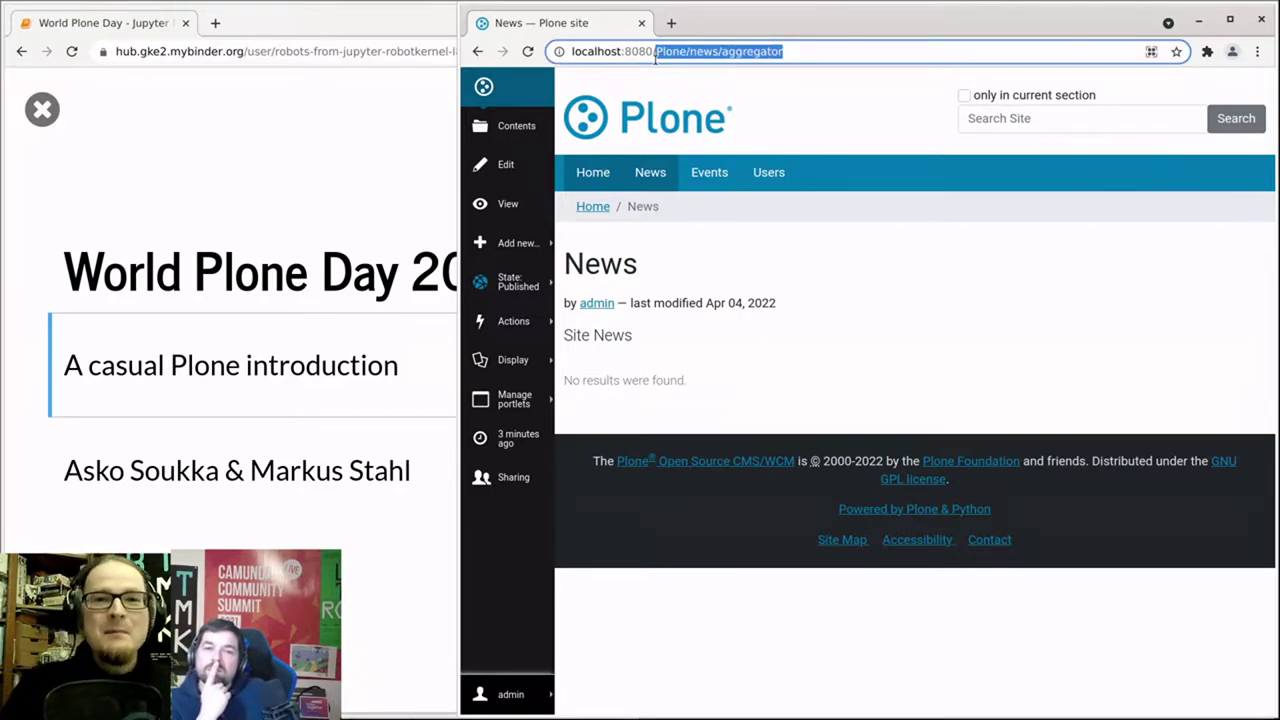
click(700, 51)
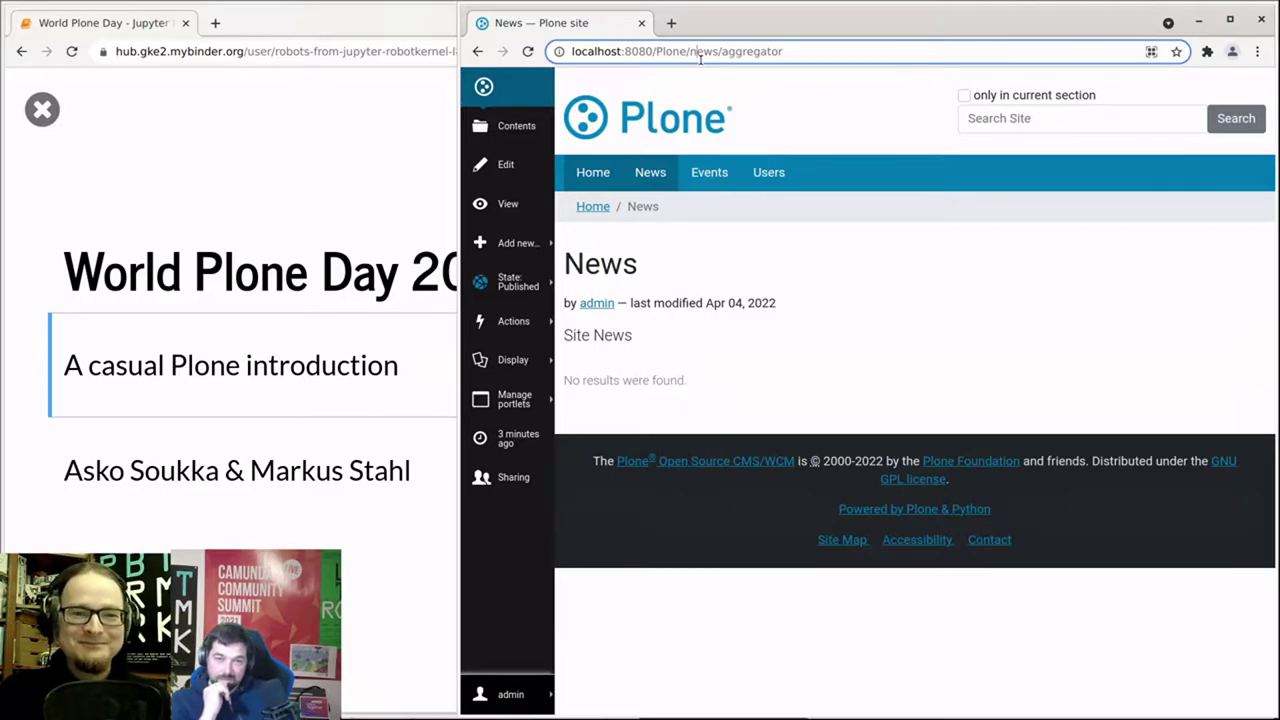
click(600, 207)
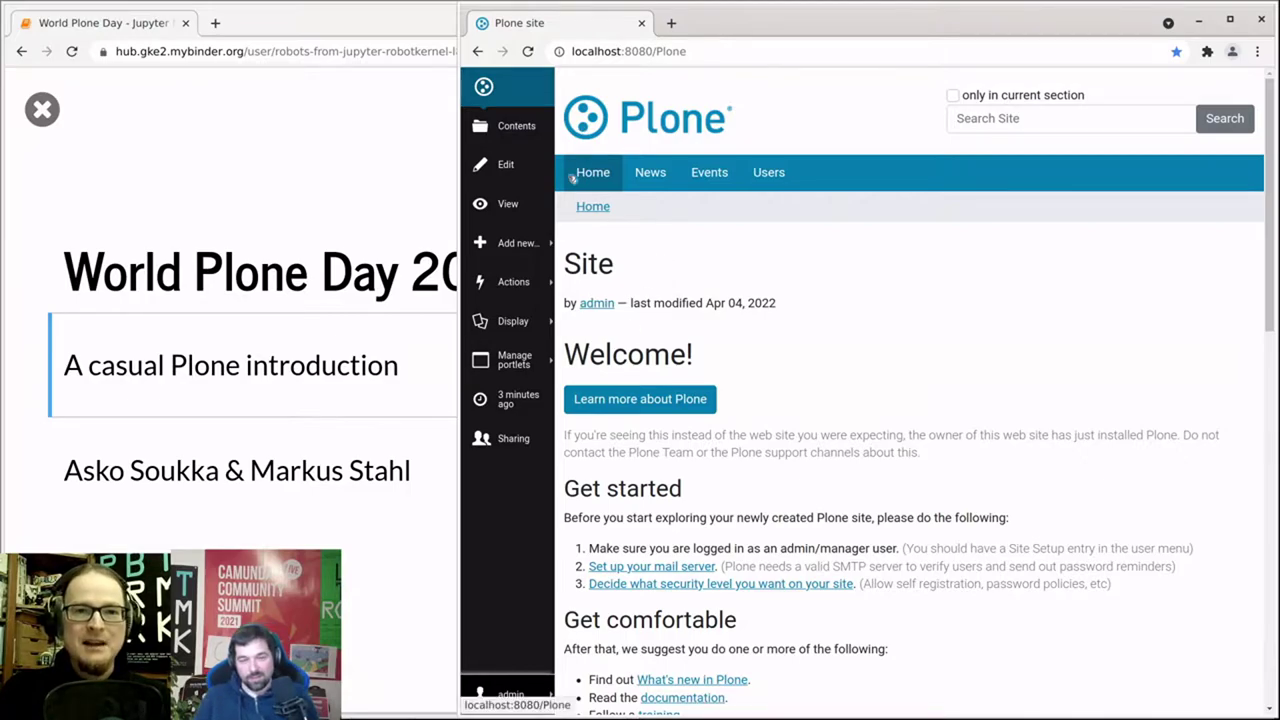
- Add a folder titled 'Example' at the site root
click(535, 138)
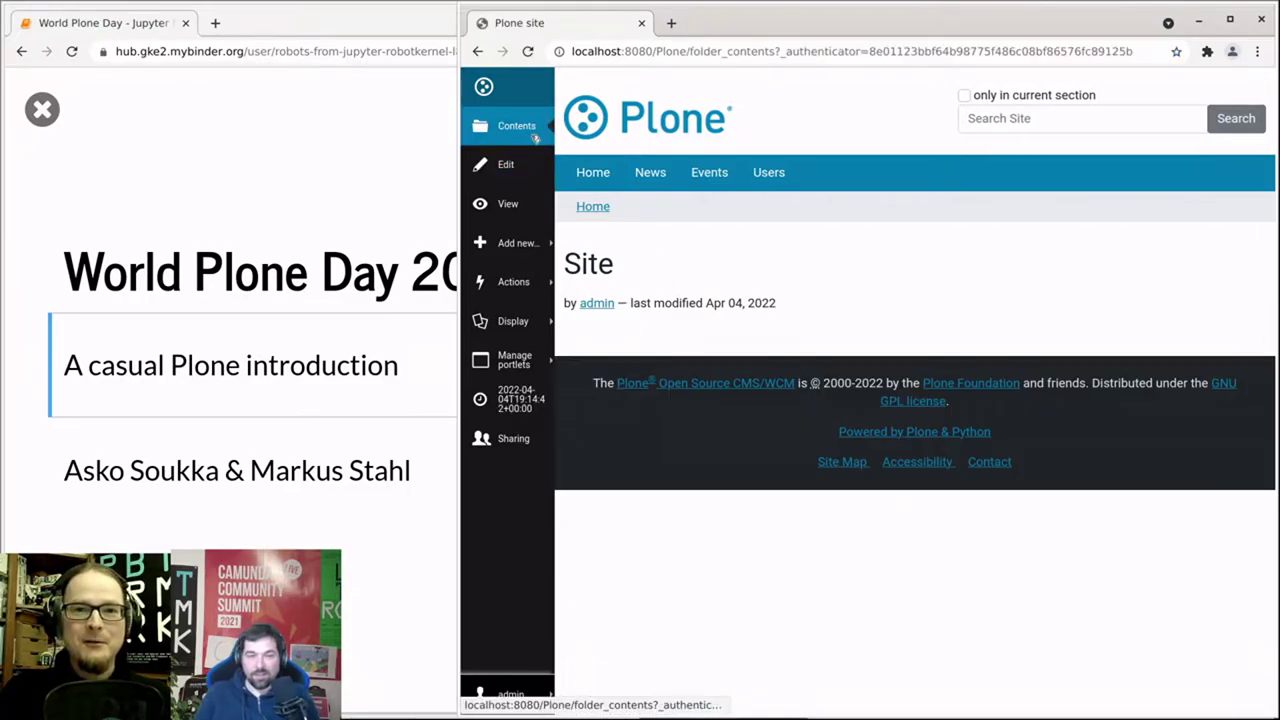
click(538, 233)
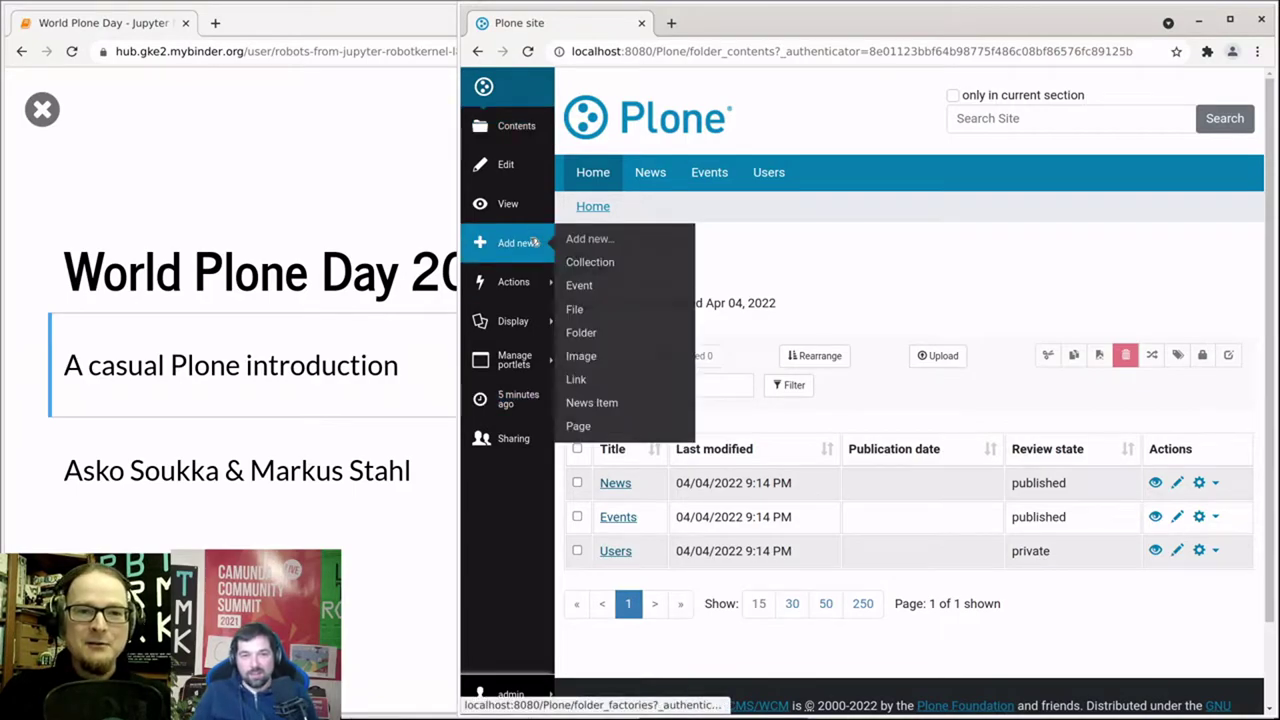
click(607, 340)
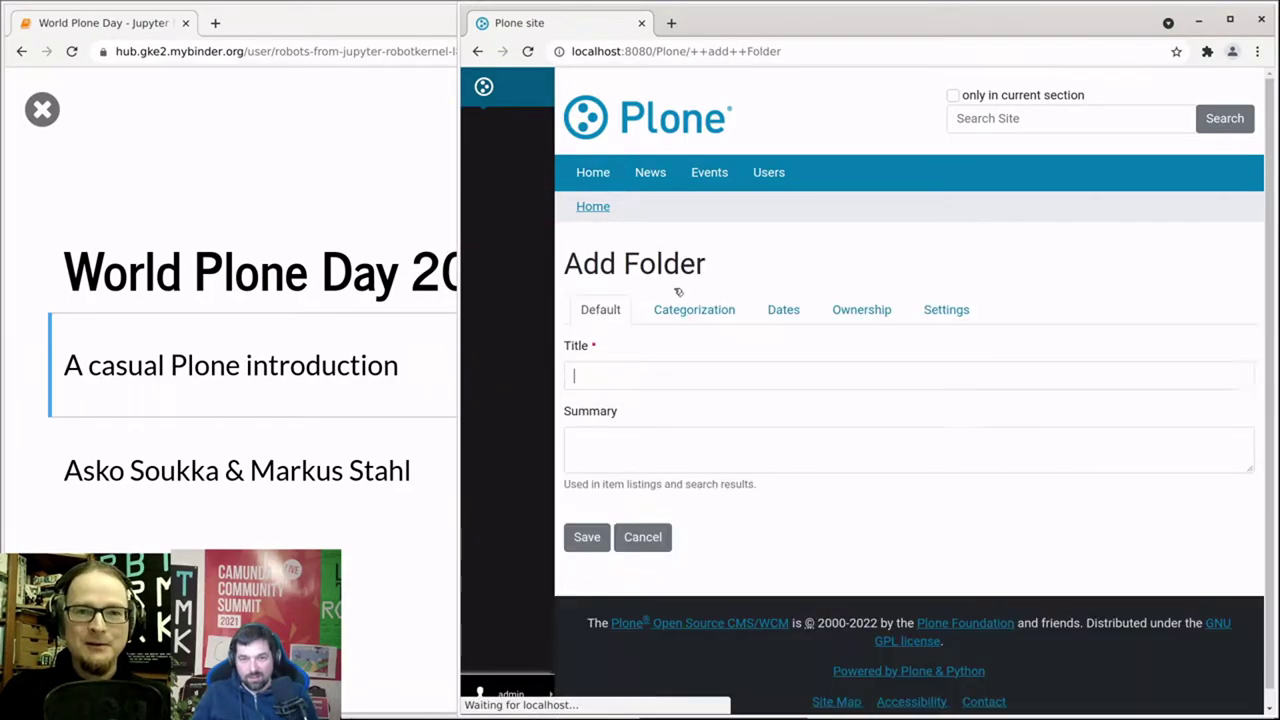
text(Example)
key(Return)
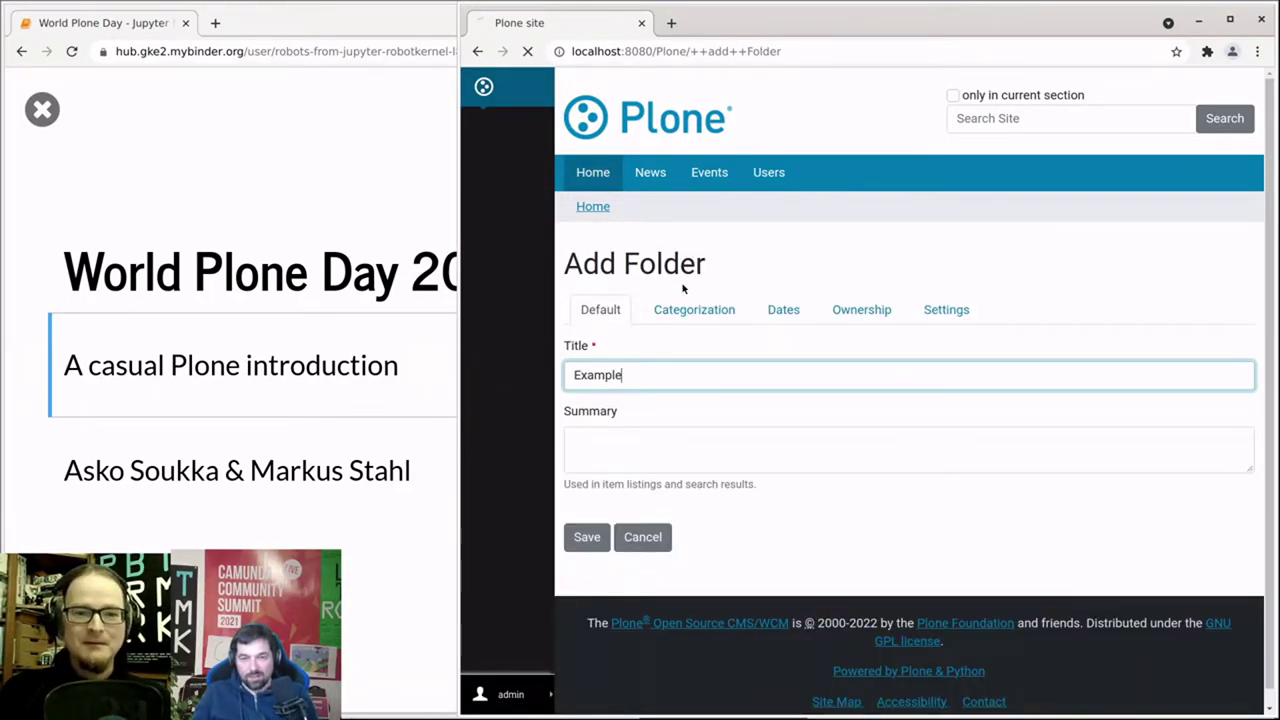
- Inside Example, add a subfolder titled 'Another folder'
click(520, 243)
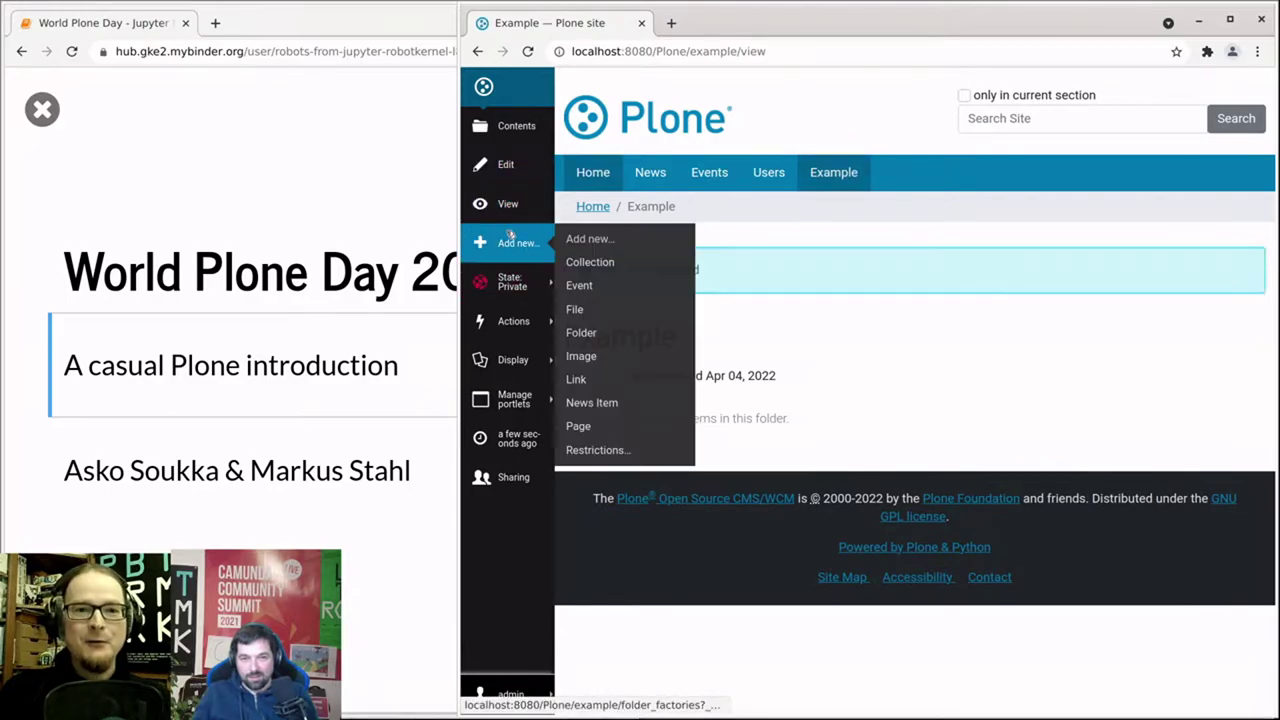
click(600, 333)
text(ANother)
key(BackSpace)
key(BackSpace)
key(BackSpace)
key(BackSpace)
key(BackSpace)
key(BackSpace)
text(nother folder)
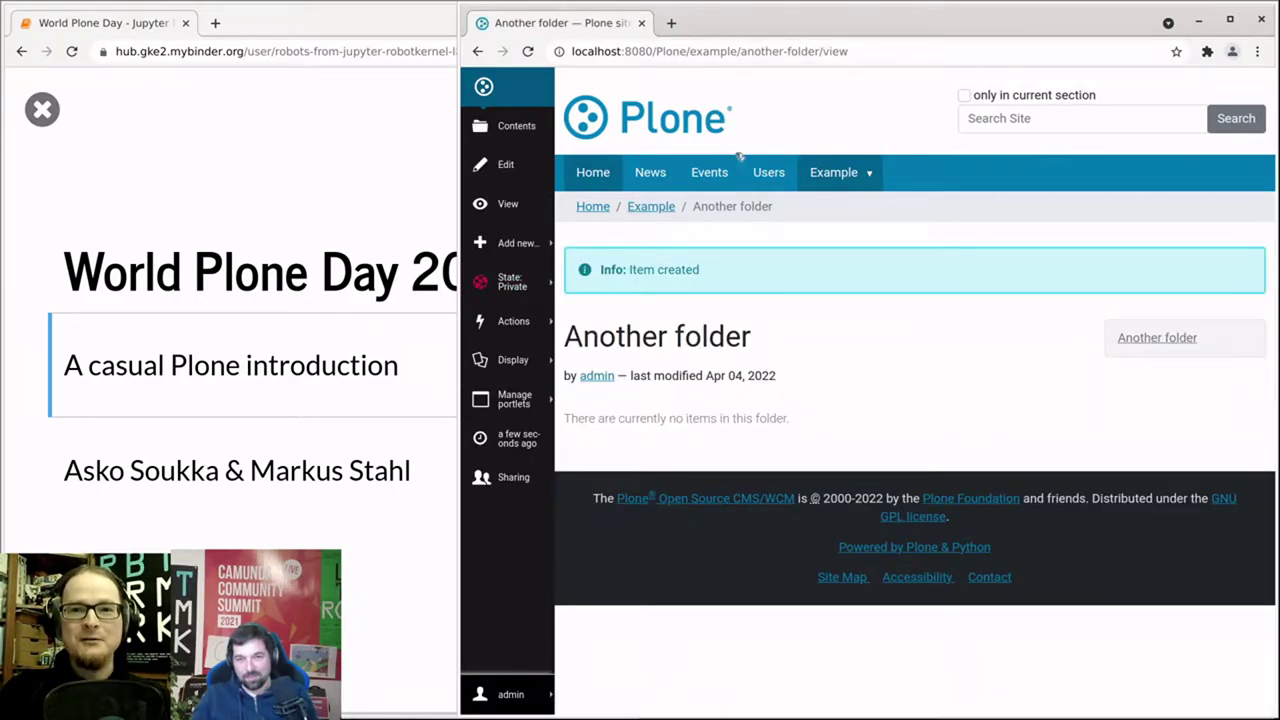
drag(695, 55, 818, 55)
- Add a new page in Another folder titled 'Hello World'
click(505, 250)
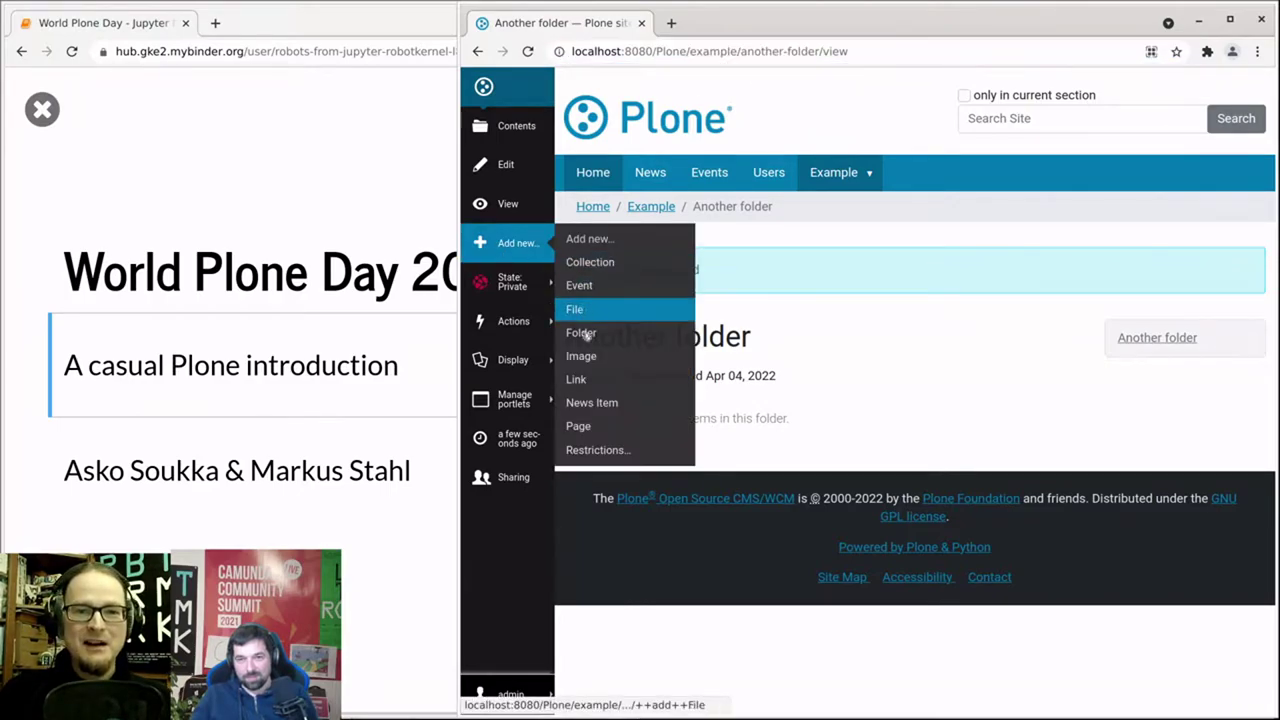
click(578, 426)
click(629, 374)
text(Hello World)
key(BackSpace)
key(BackSpace)
key(BackSpace)
key(BackSpace)
text(orld)
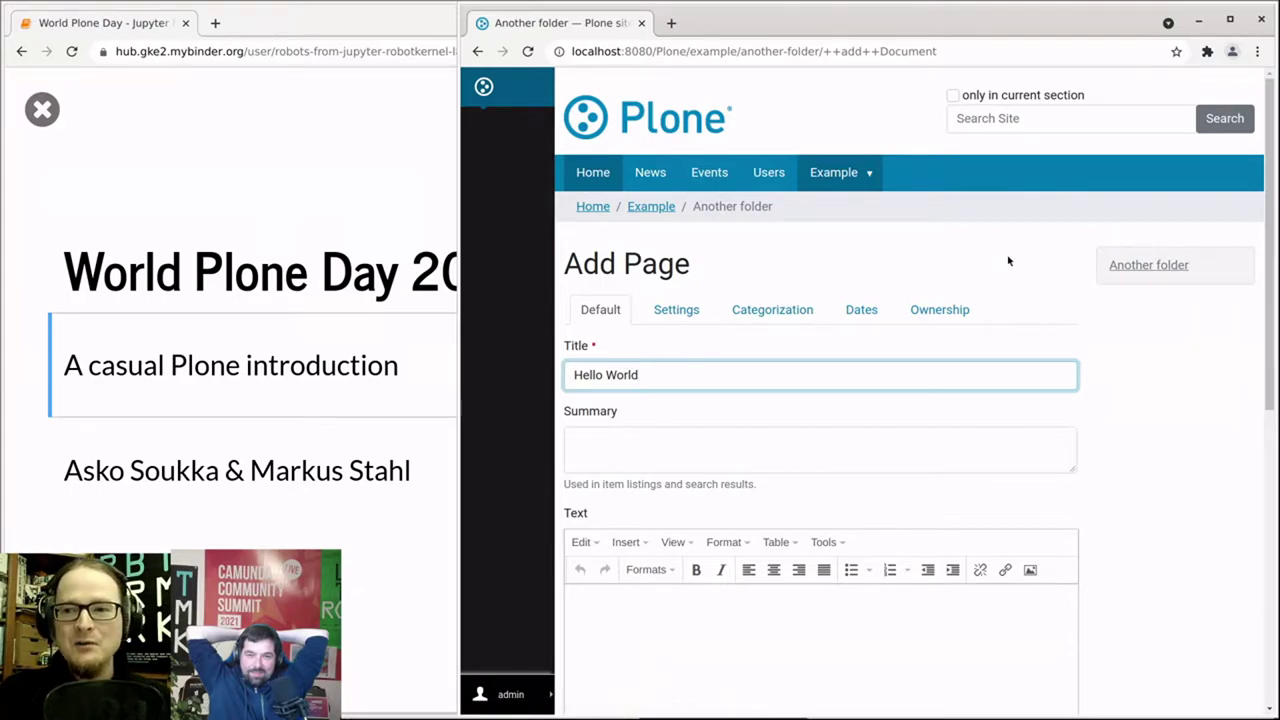
scroll(1068, 268, down, 2)
scroll(1068, 268, down, 1)
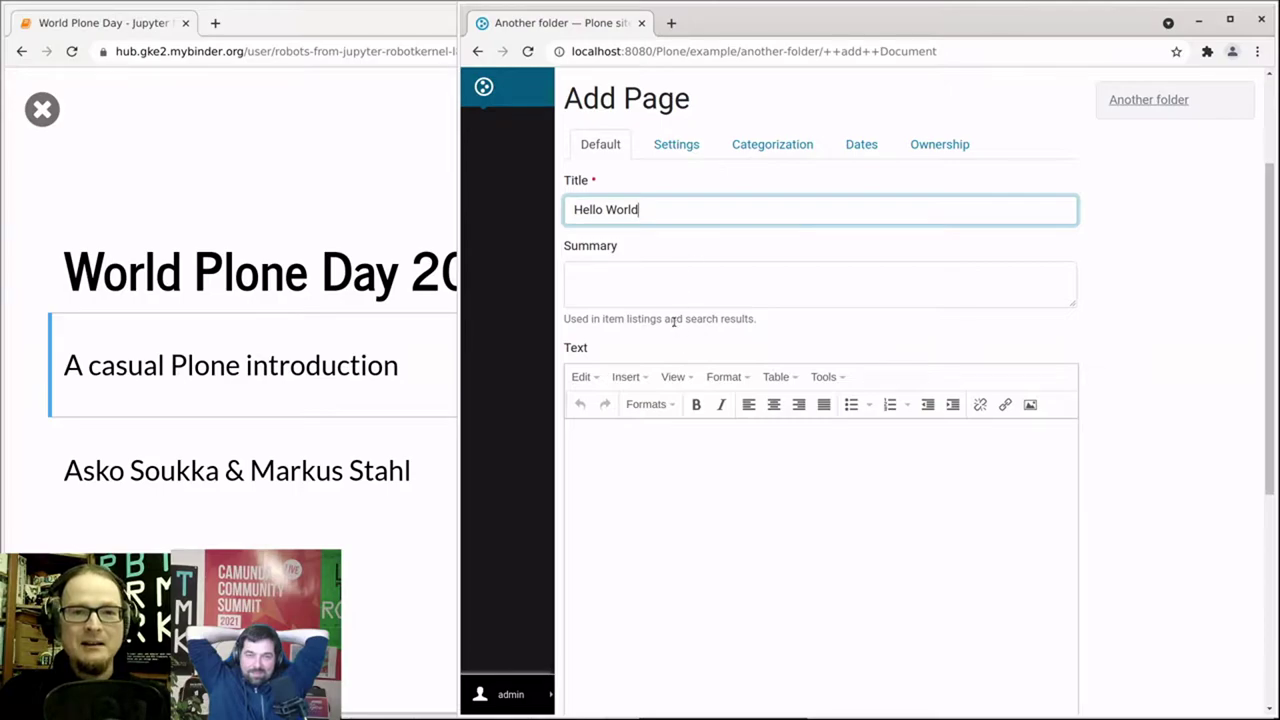
- Write 'HERE BE DRAGONS' as the page's body text
click(688, 470)
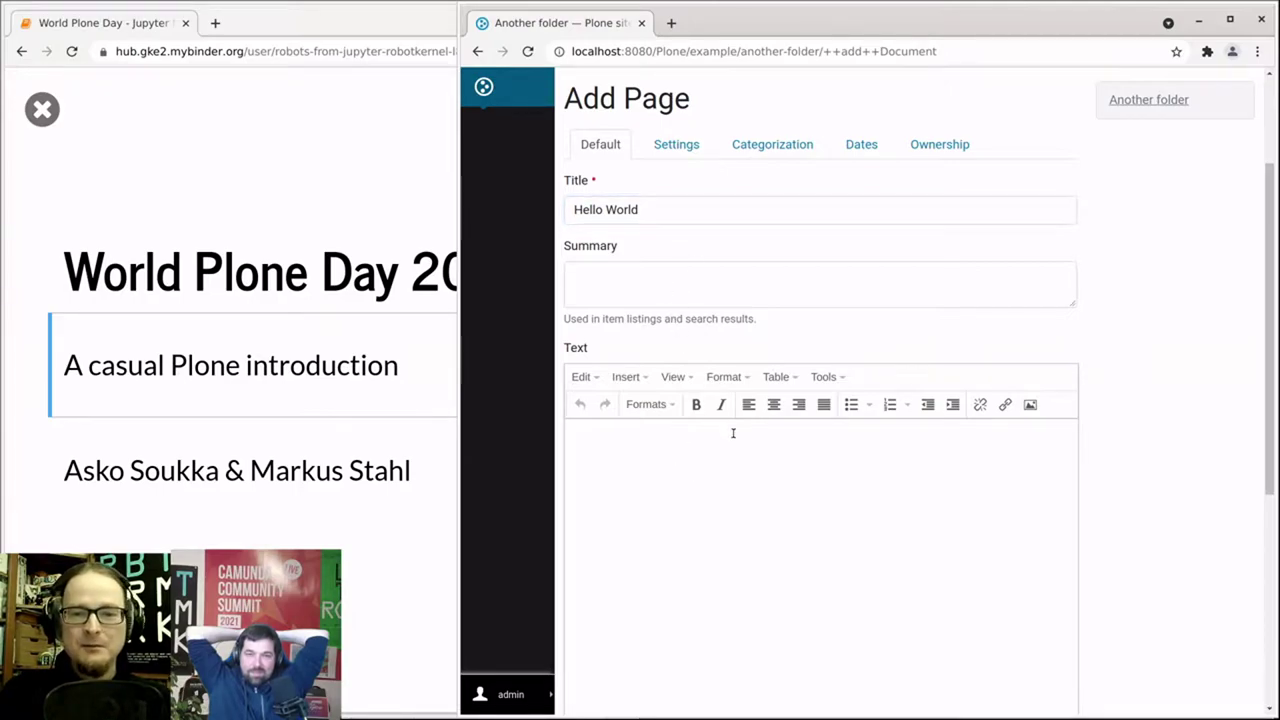
scroll(802, 324, down, 3)
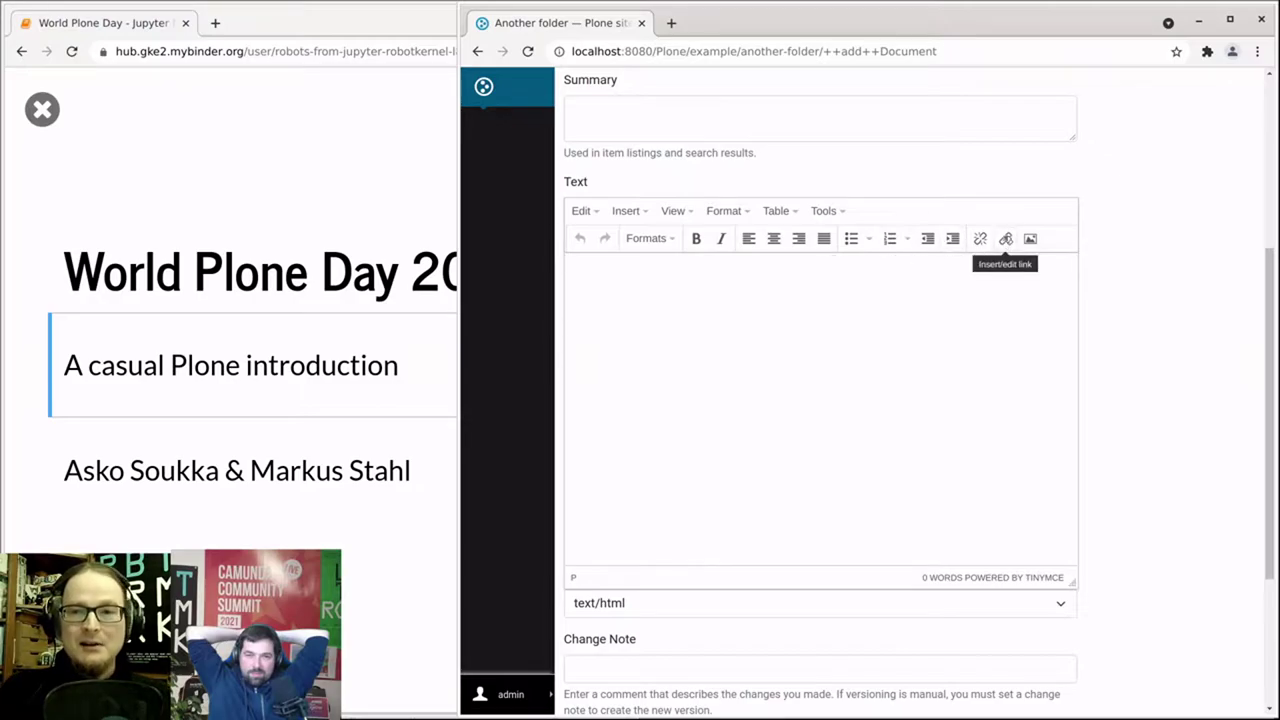
click(800, 366)
text(asdasf)
key(ctrl+a)
text(HERE GE)
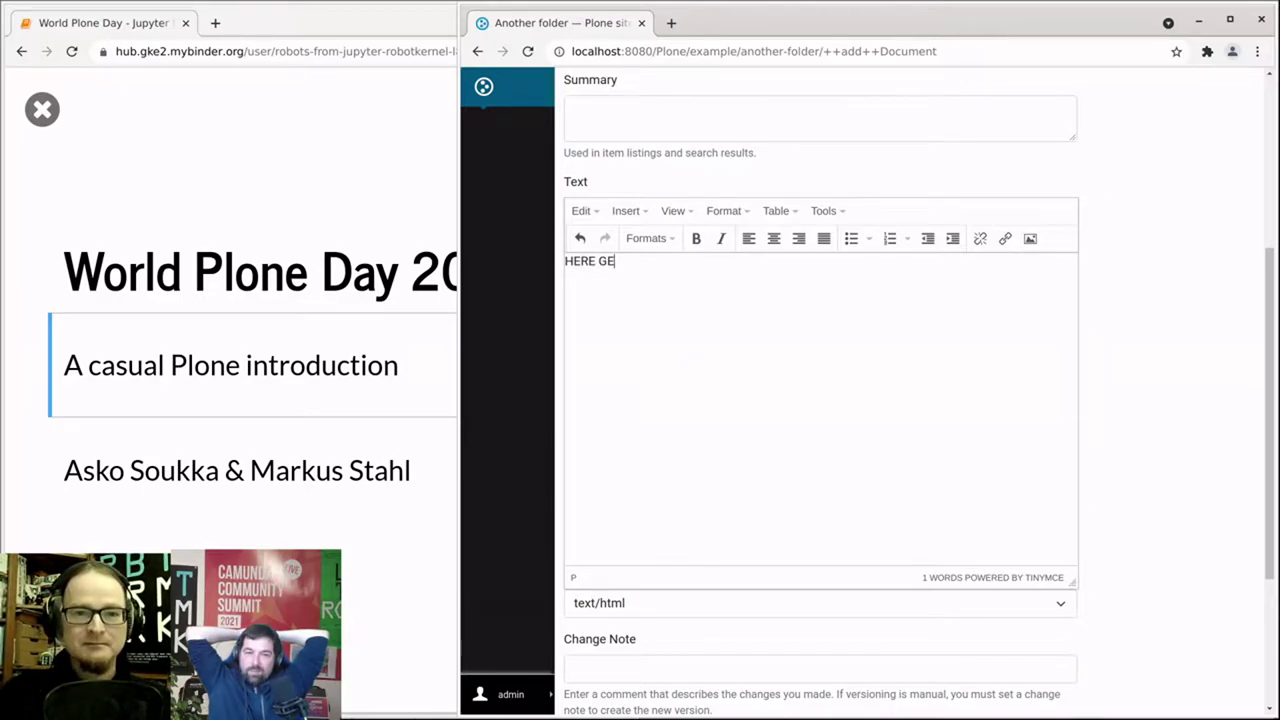
key(BackSpace)
key(BackSpace)
text(BE DRAGONS)
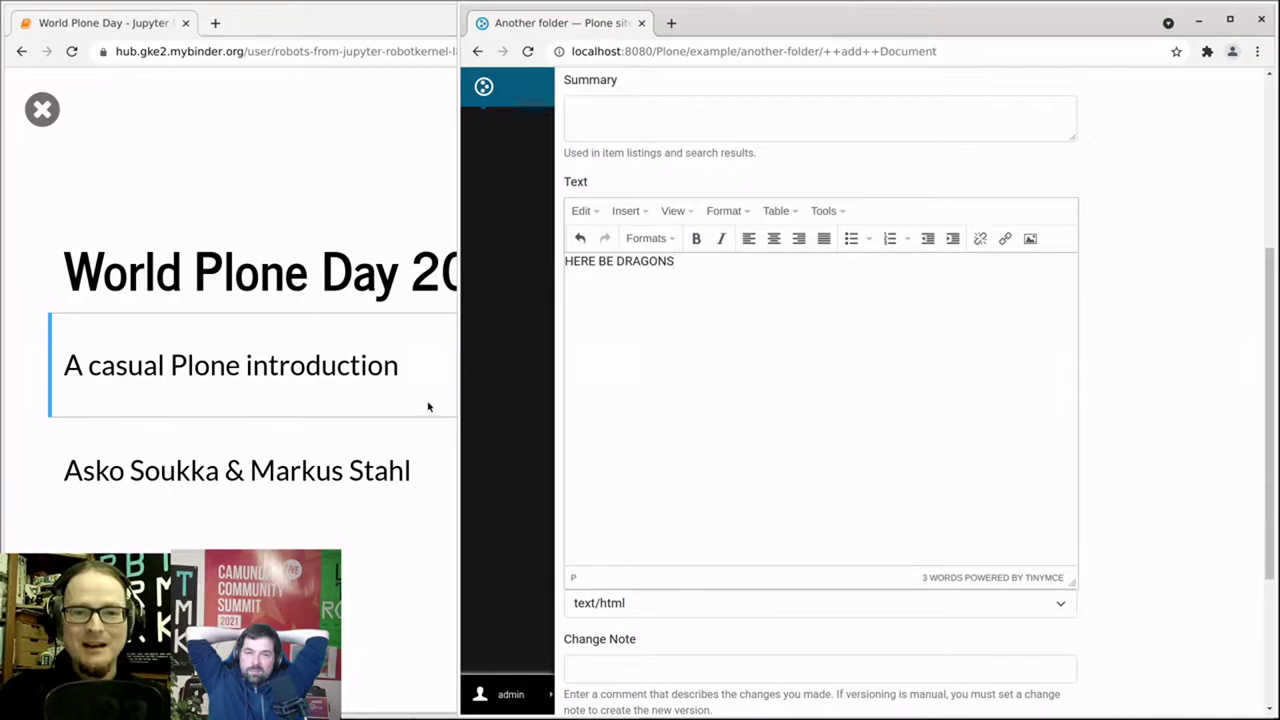
- Make the HERE BE DRAGONS line bold and start inserting an image
triple_click(654, 260)
click(696, 238)
click(685, 259)
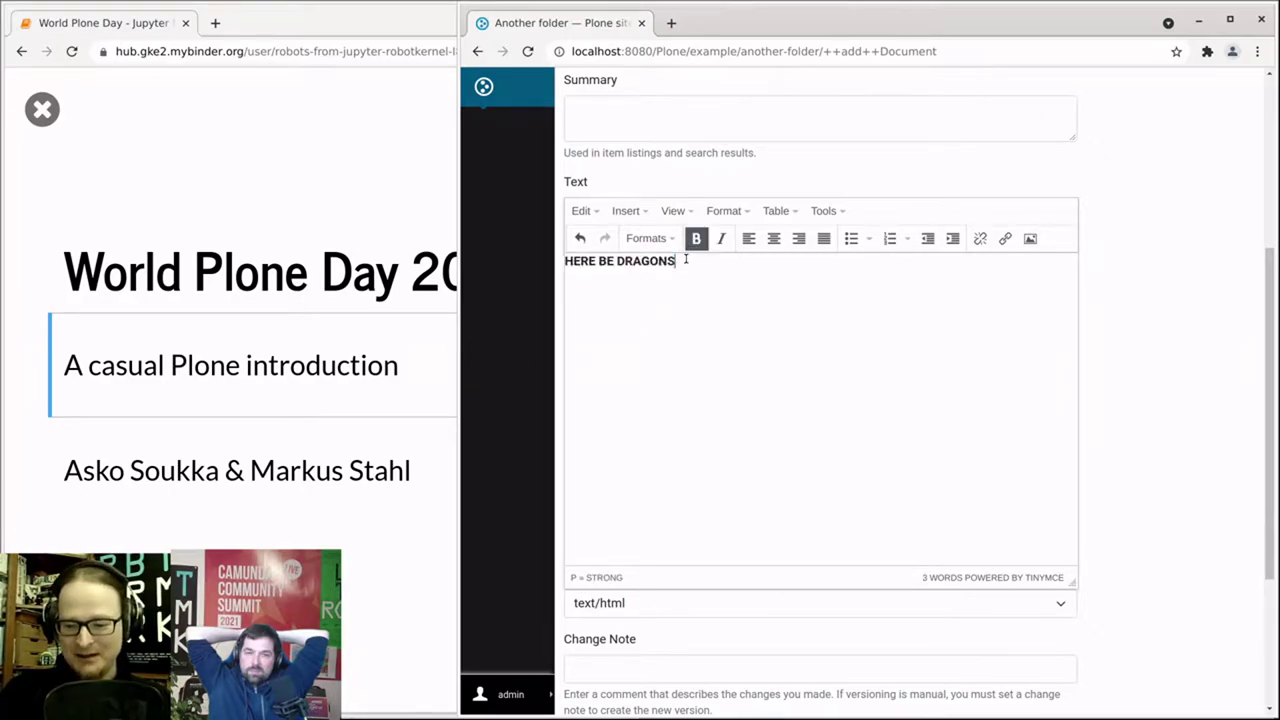
click(1030, 240)
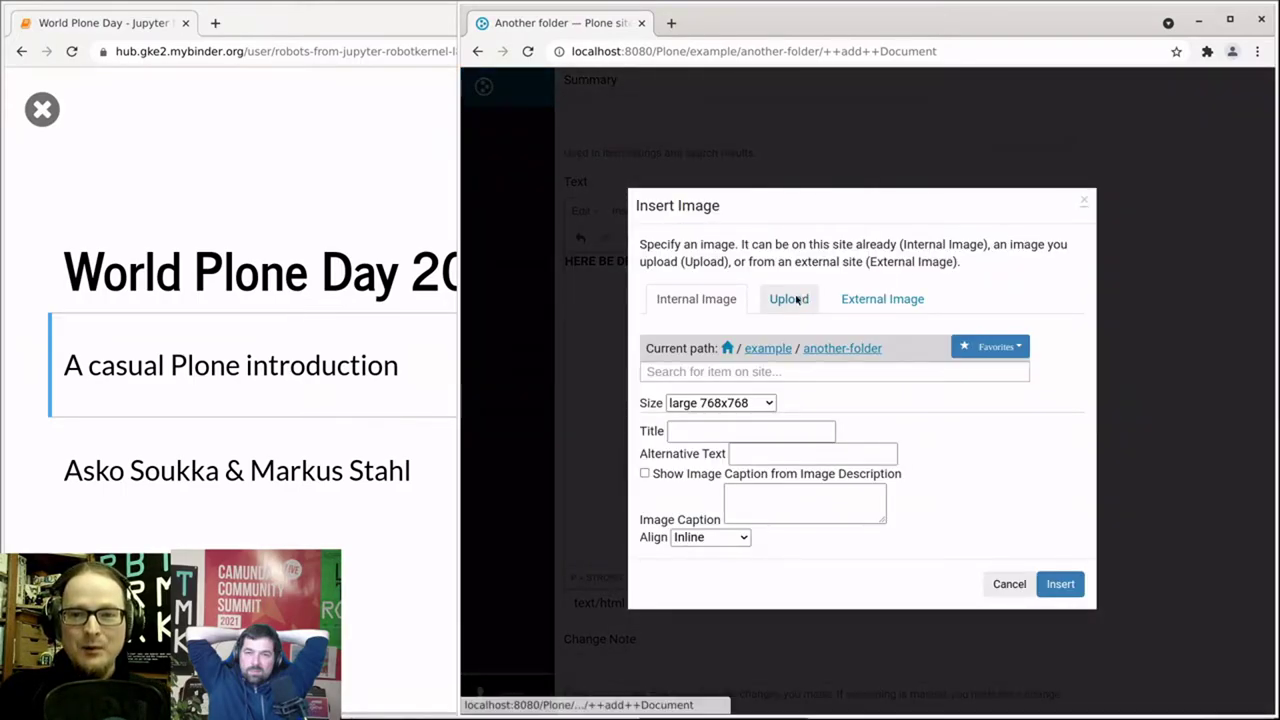
- Upload the Dülmen frosty tree photo from Downloads as the page image
click(795, 297)
click(1016, 336)
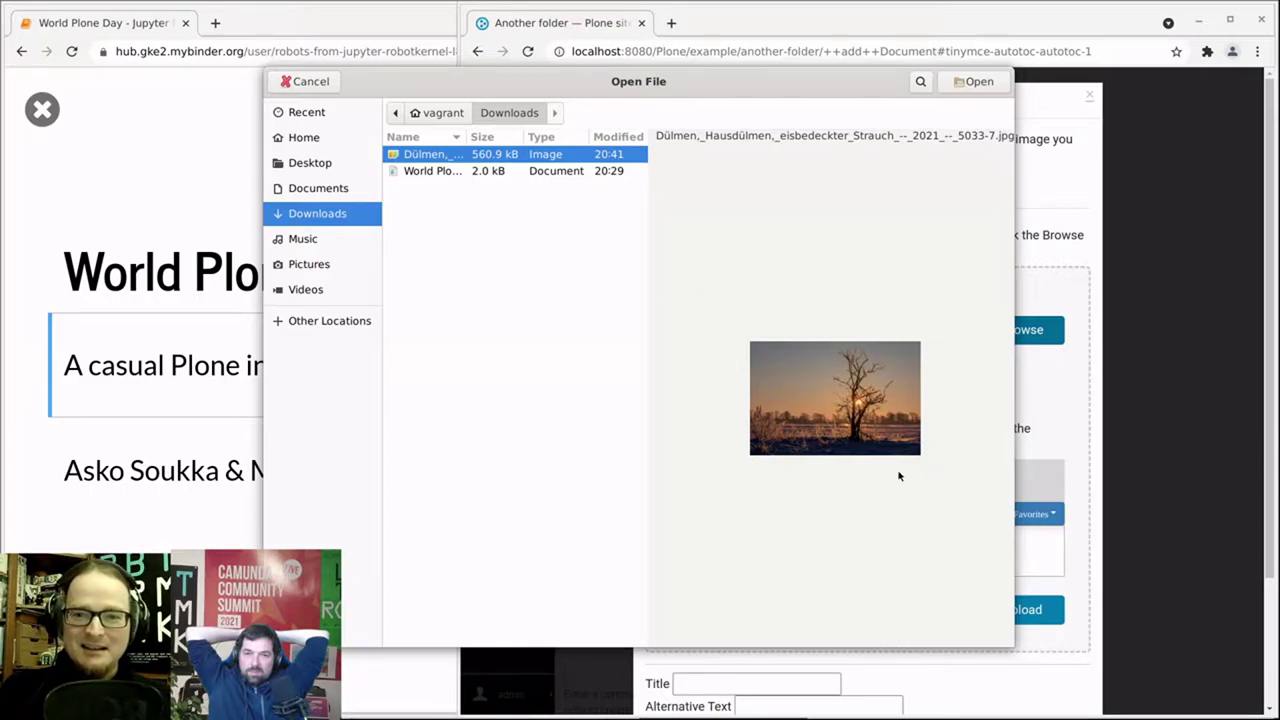
click(965, 83)
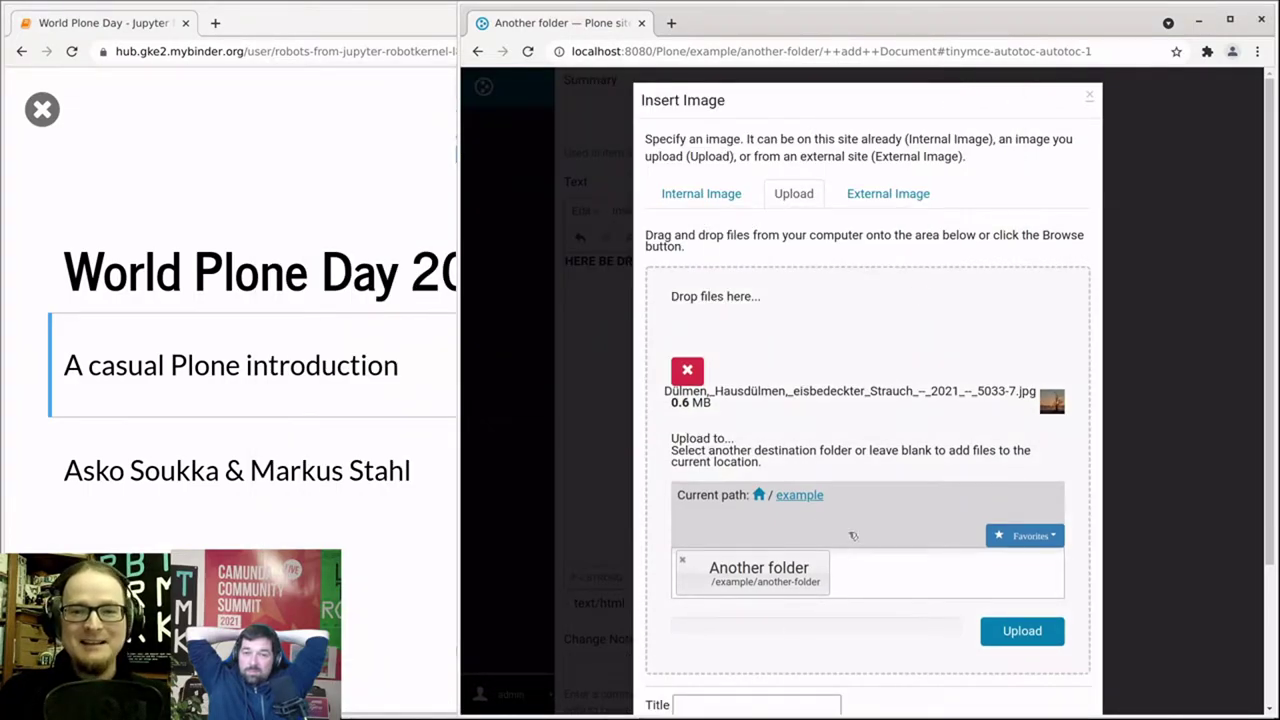
click(1000, 633)
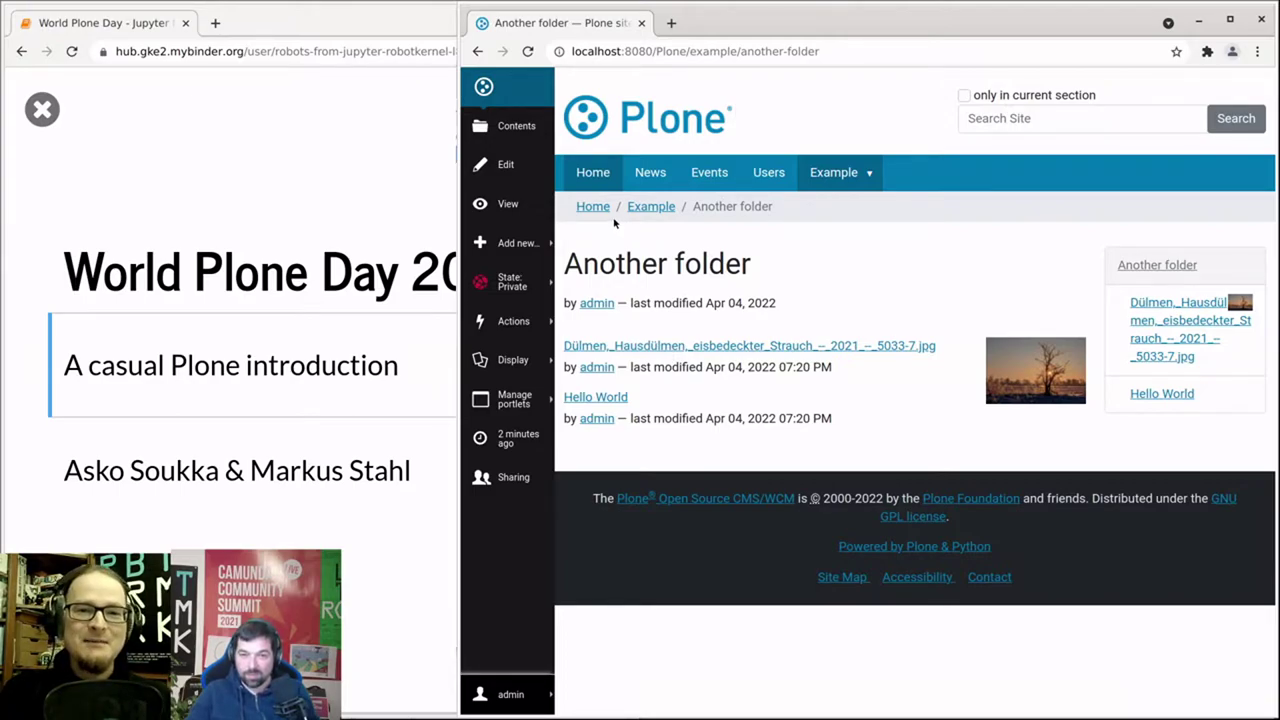
- Bring up Another folder's addable content types and pick Page
click(515, 243)
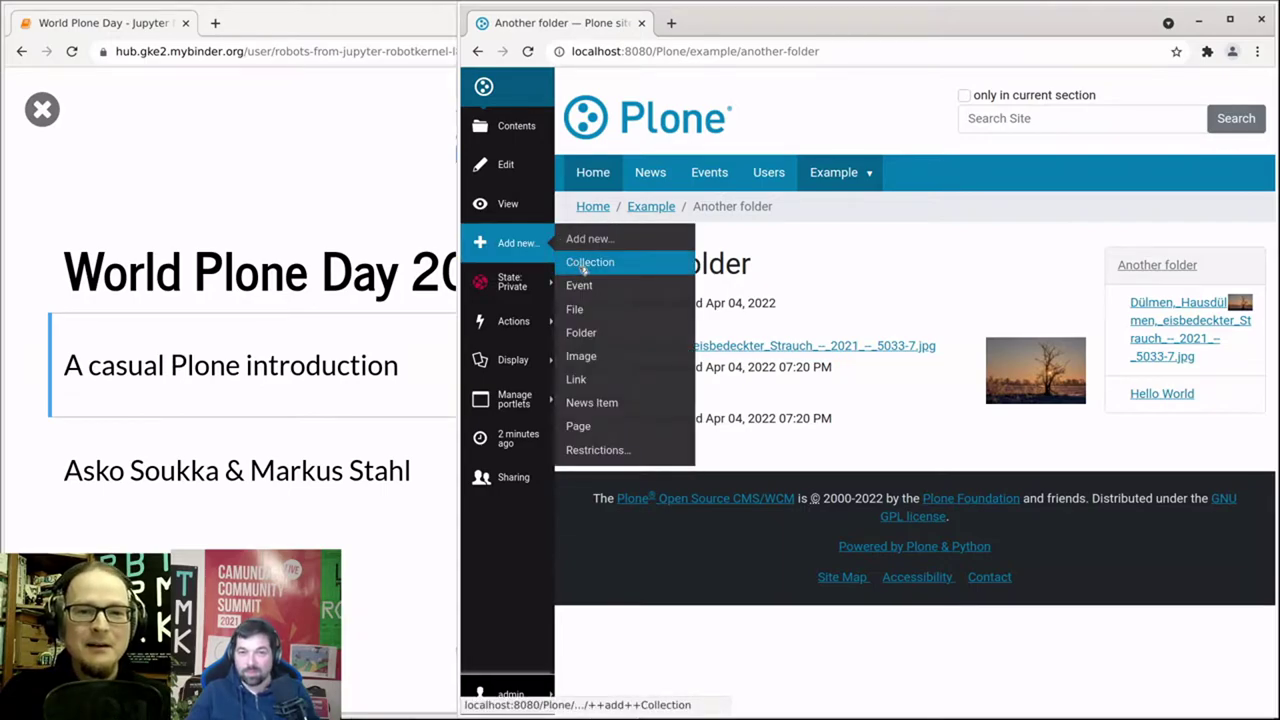
click(602, 430)
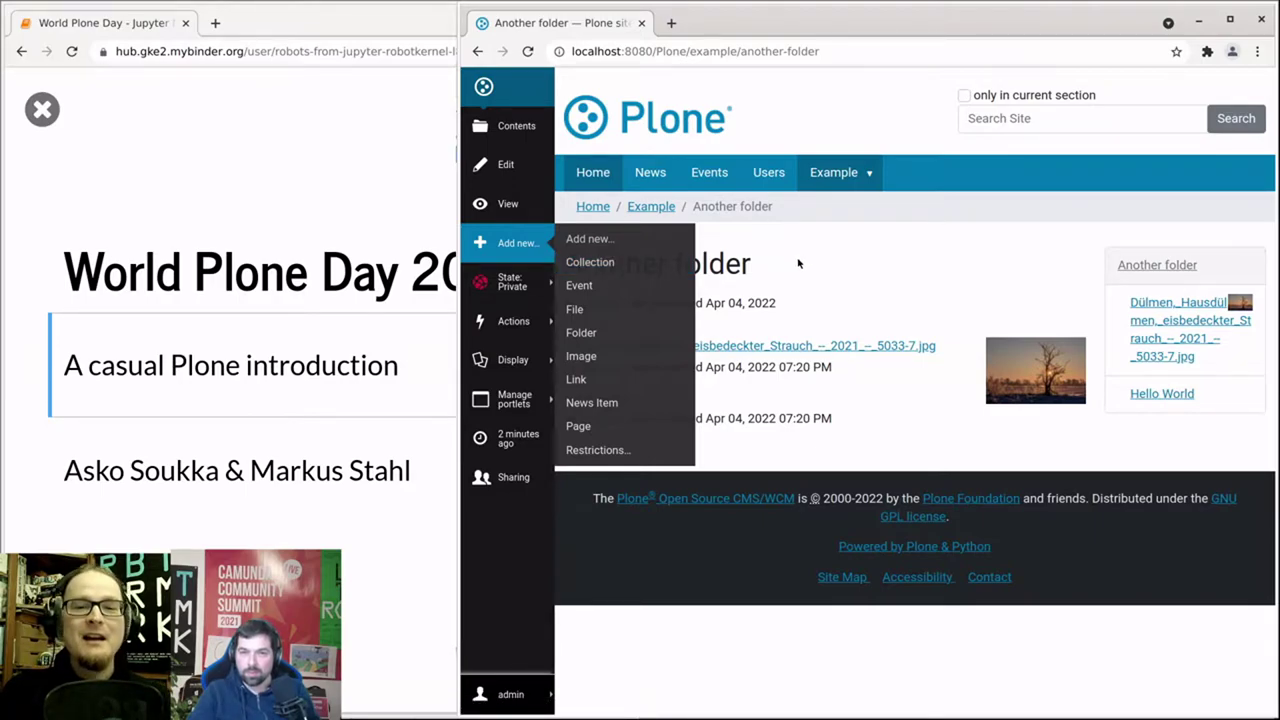
- Dismiss the Add new content-types menu
click(797, 264)
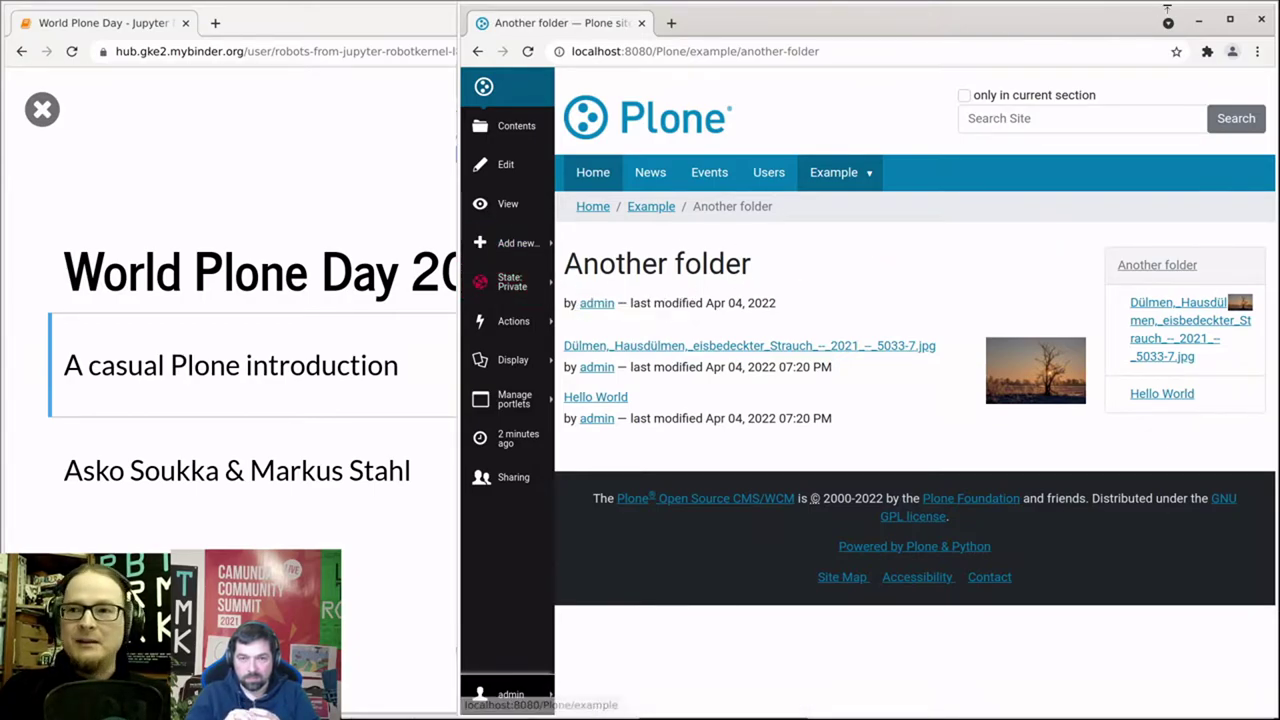
- Open a new incognito window snapped to the left half of the screen
click(1257, 51)
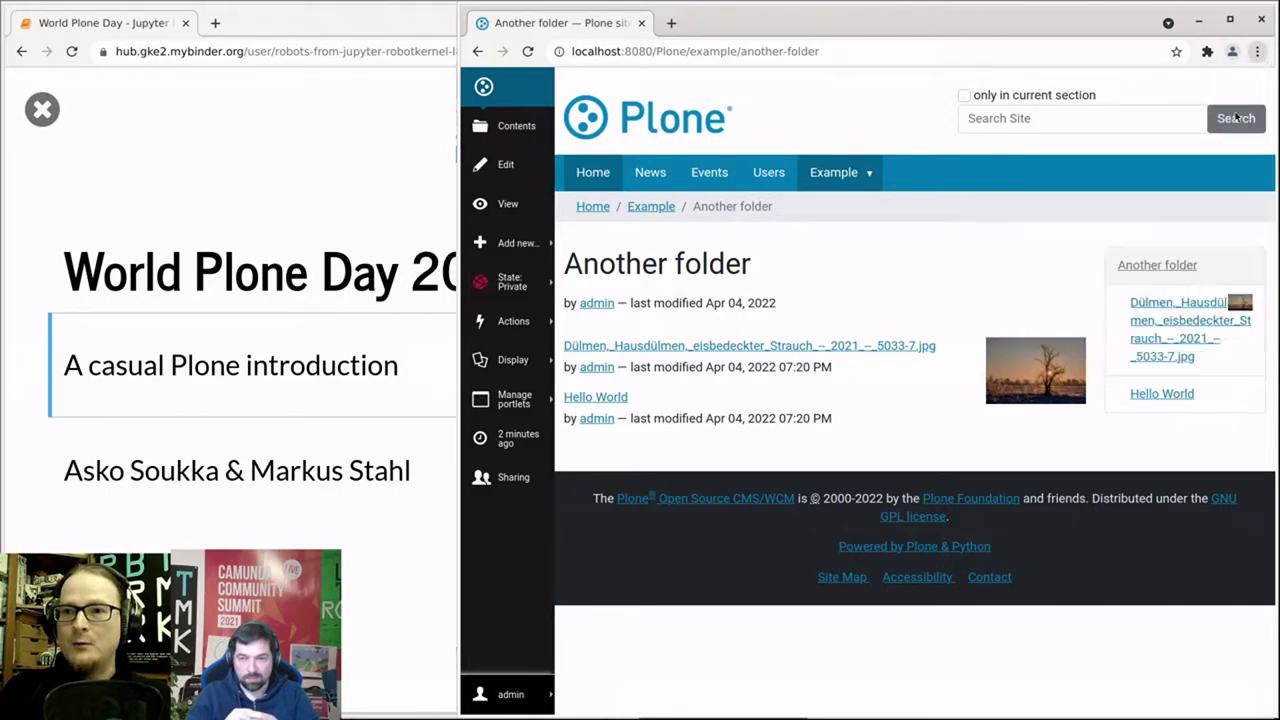
click(1180, 110)
drag(722, 45, 270, 45)
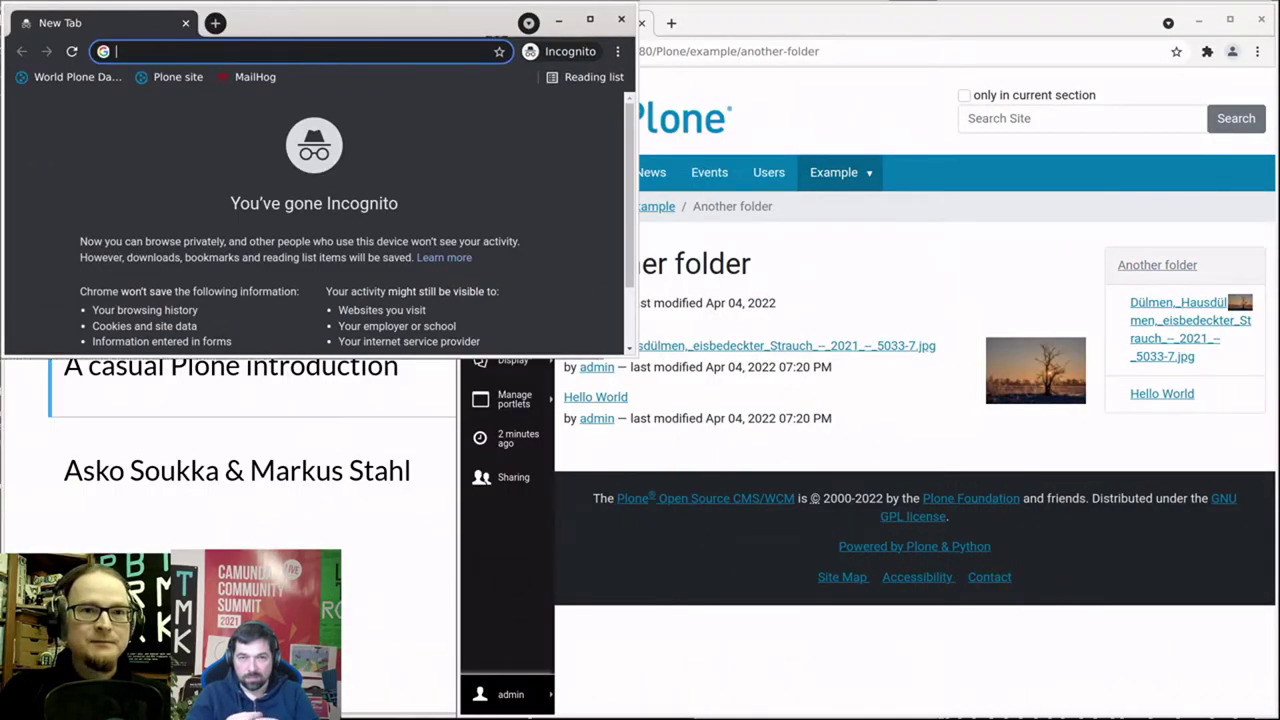
- Load Another folder's URL anonymously, reaching the login page, then open the admin window's state menu
click(690, 51)
key(ctrl+c)
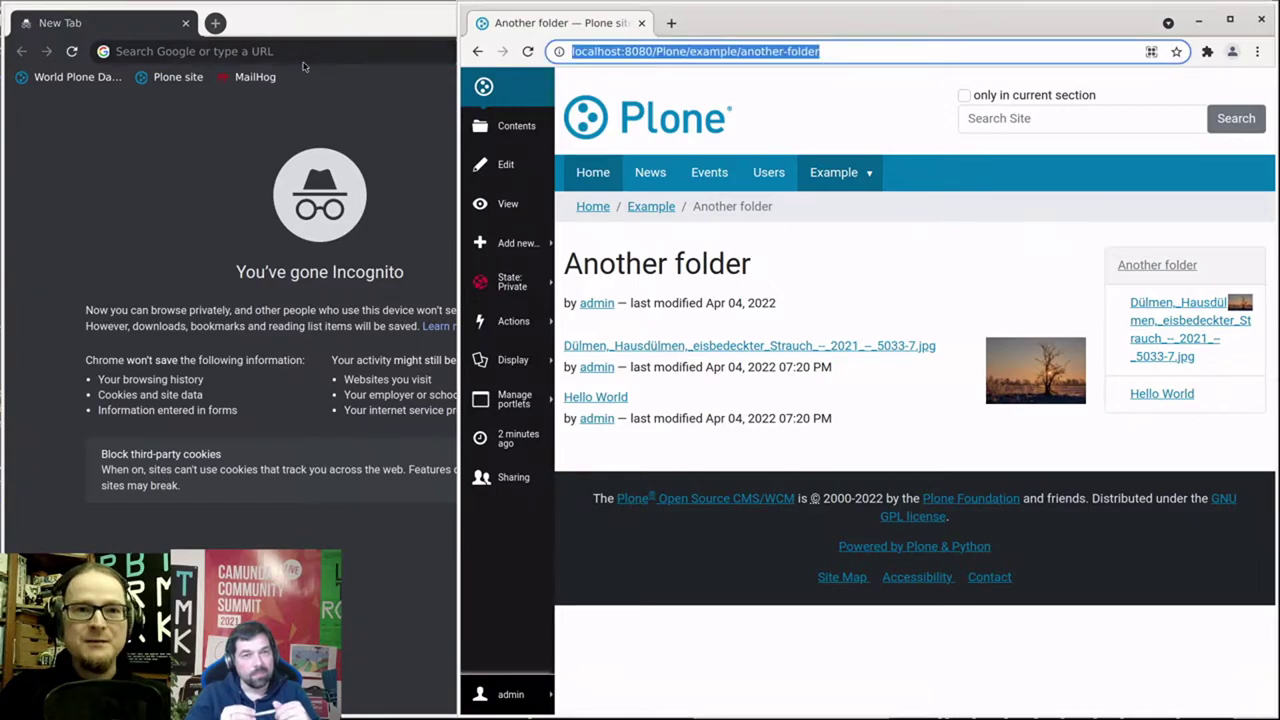
click(298, 51)
key(ctrl+v)
key(Return)
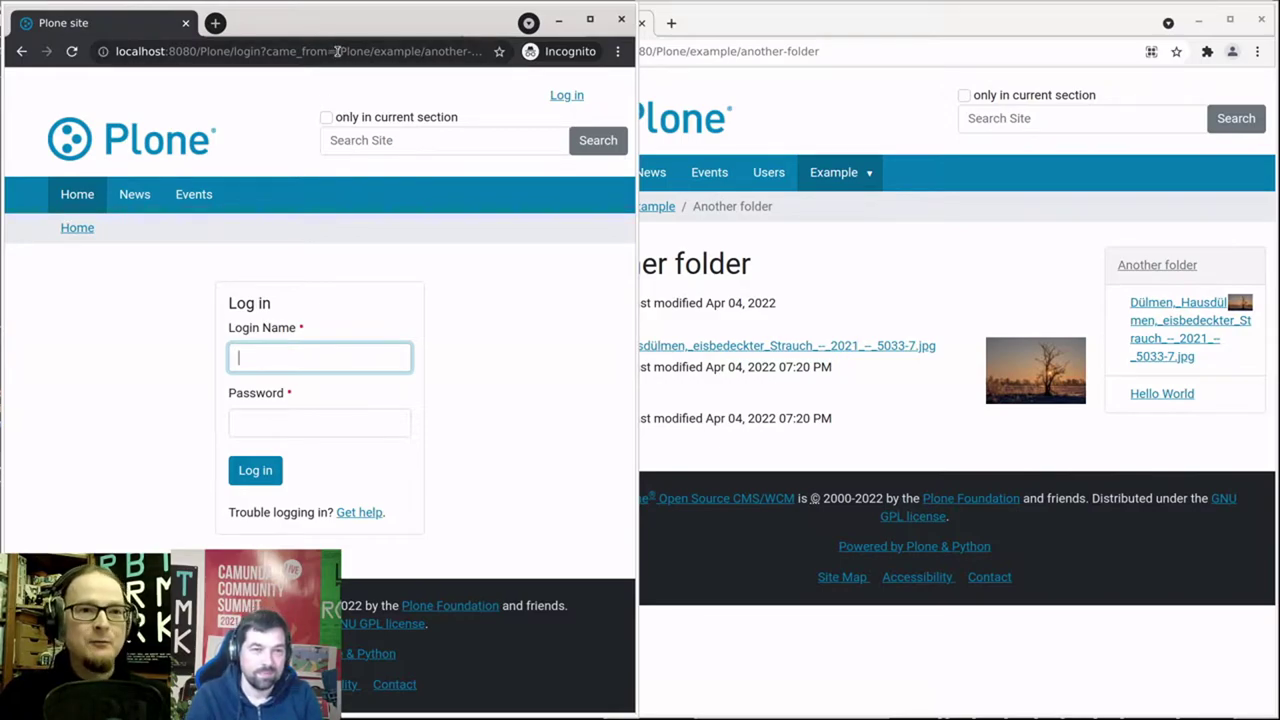
click(849, 258)
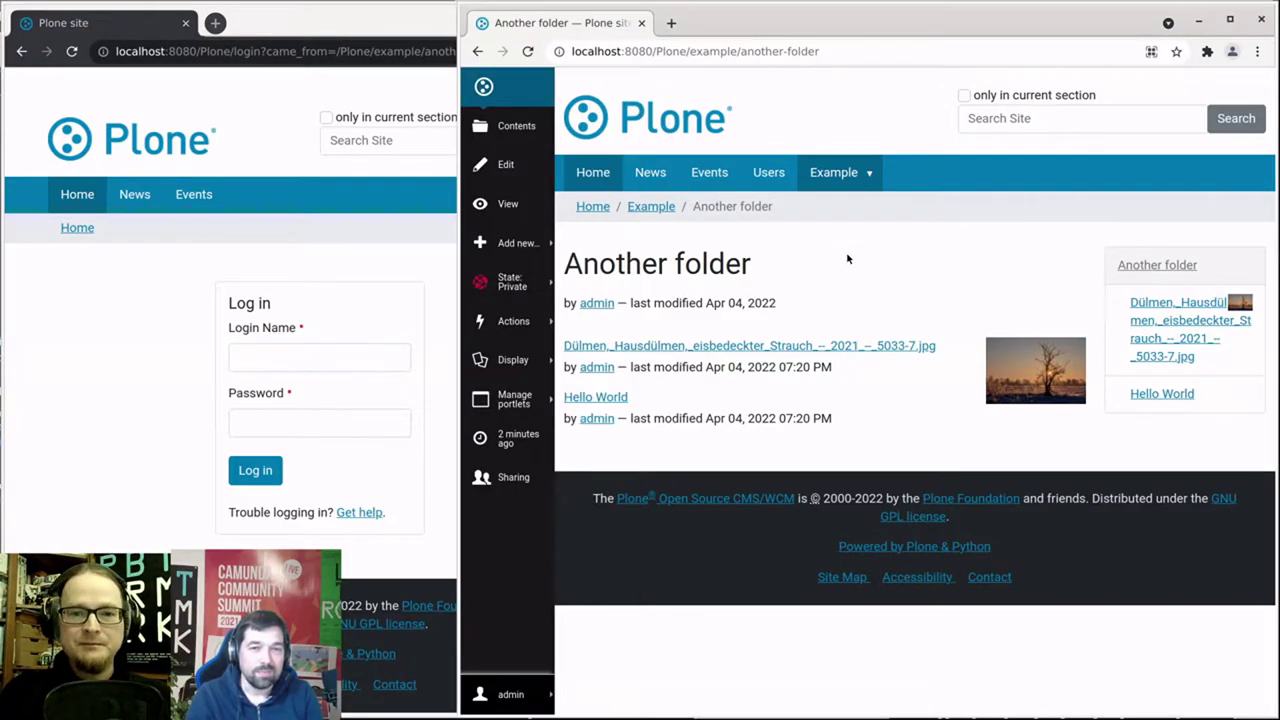
click(540, 288)
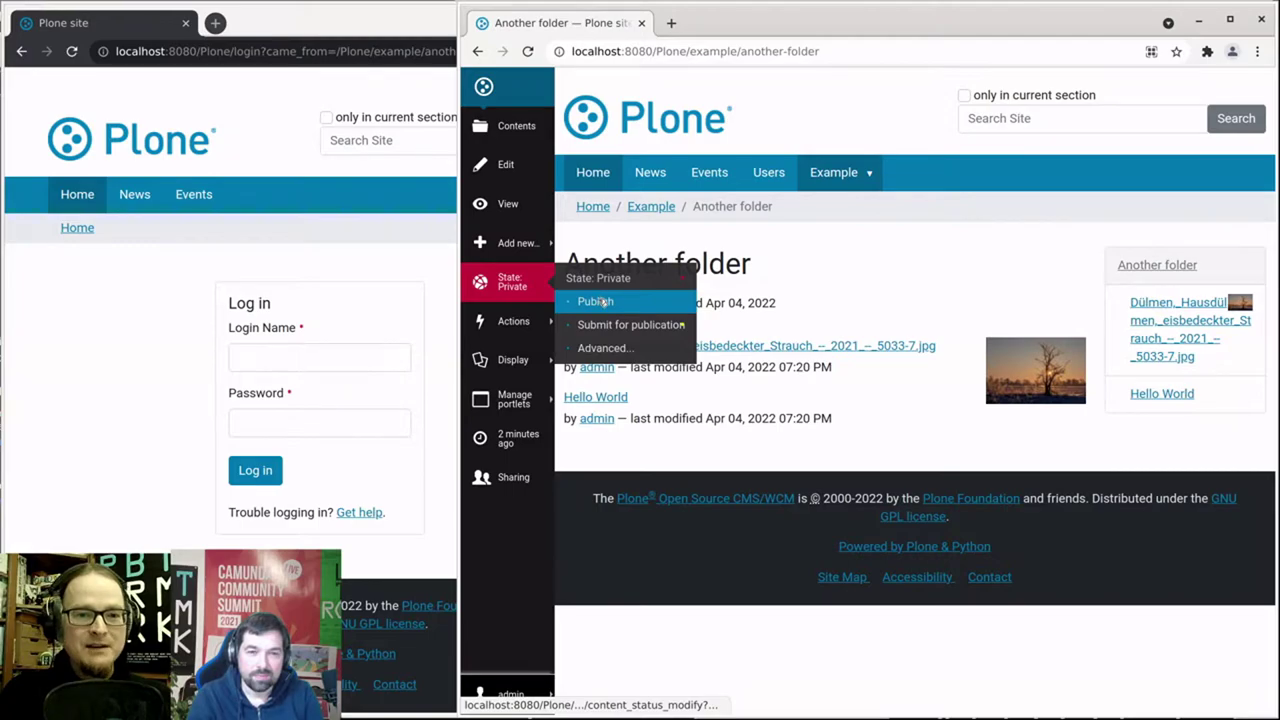
- Publish Another folder and reload its address anonymously in the private window
click(597, 301)
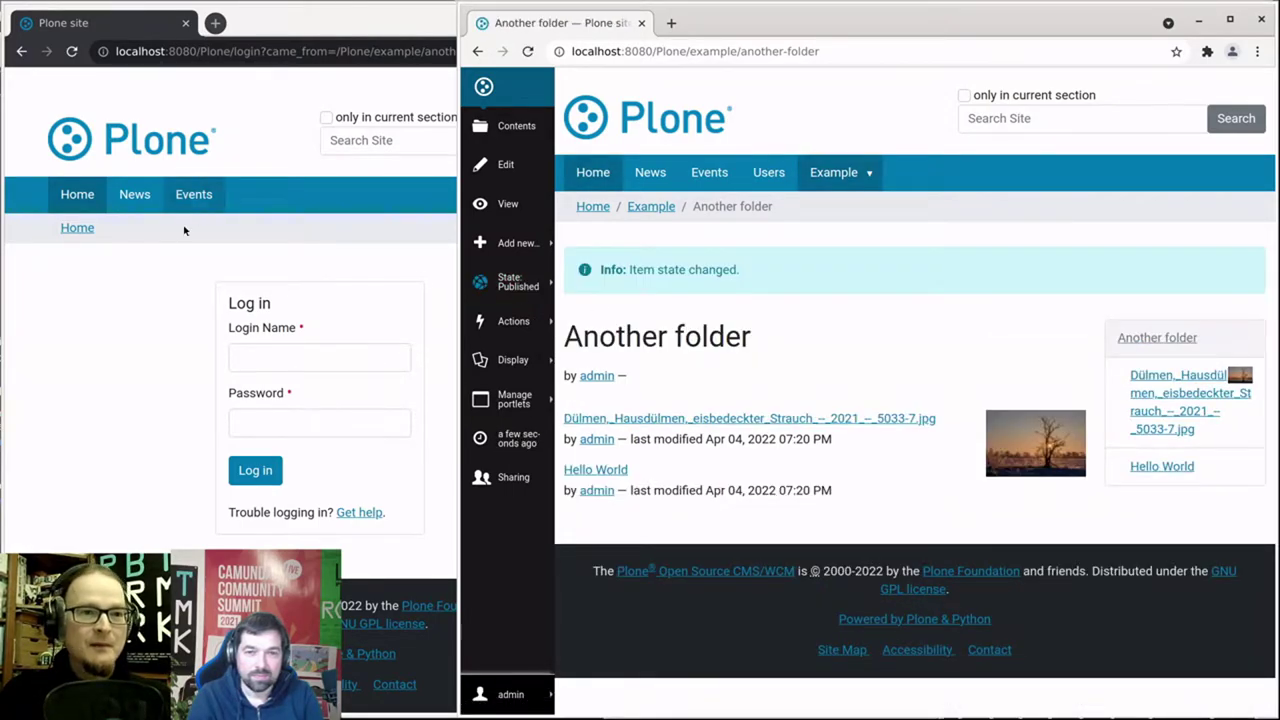
click(184, 230)
click(423, 51)
key(ctrl+v)
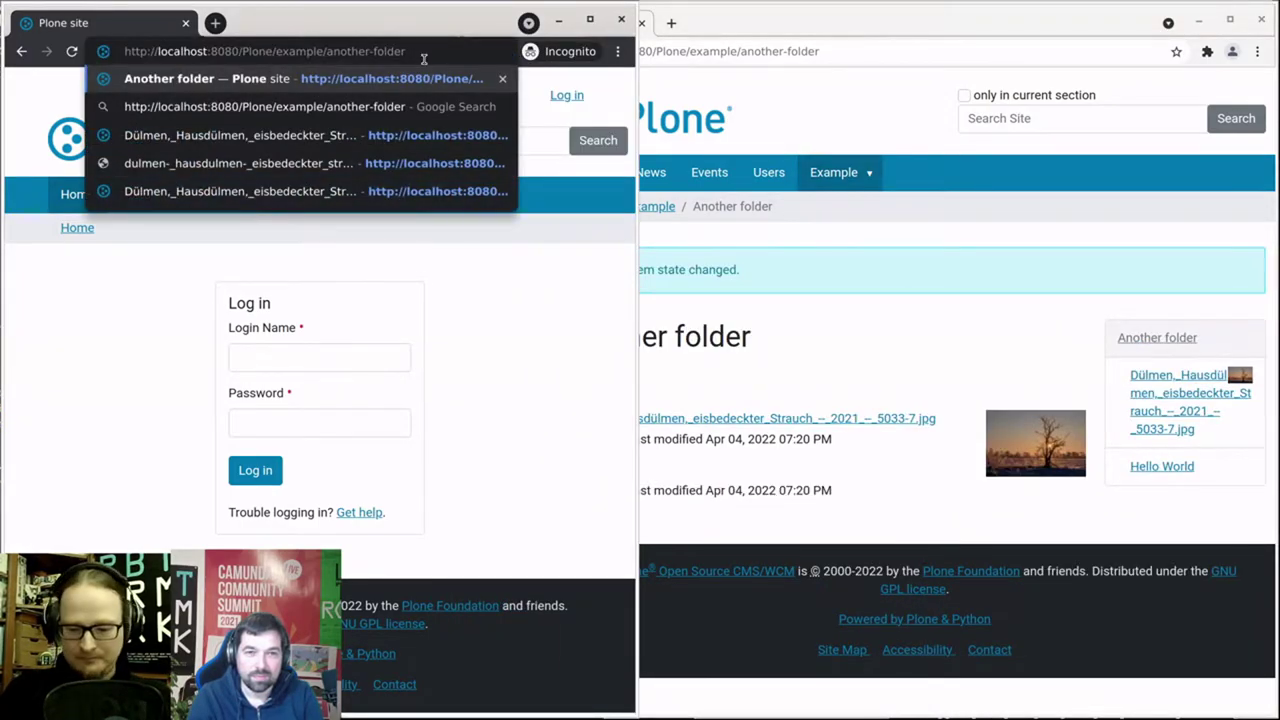
key(Return)
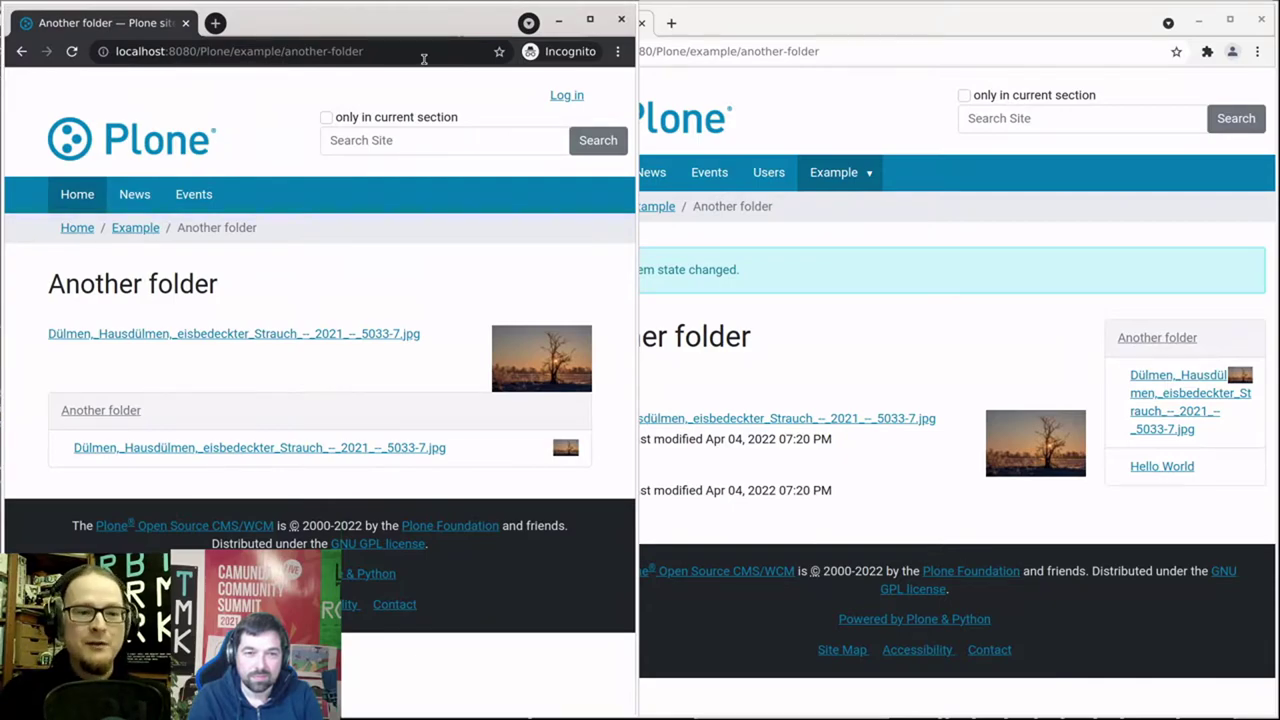
- Check the folder's publication state, then view the Example section as an anonymous visitor
click(812, 341)
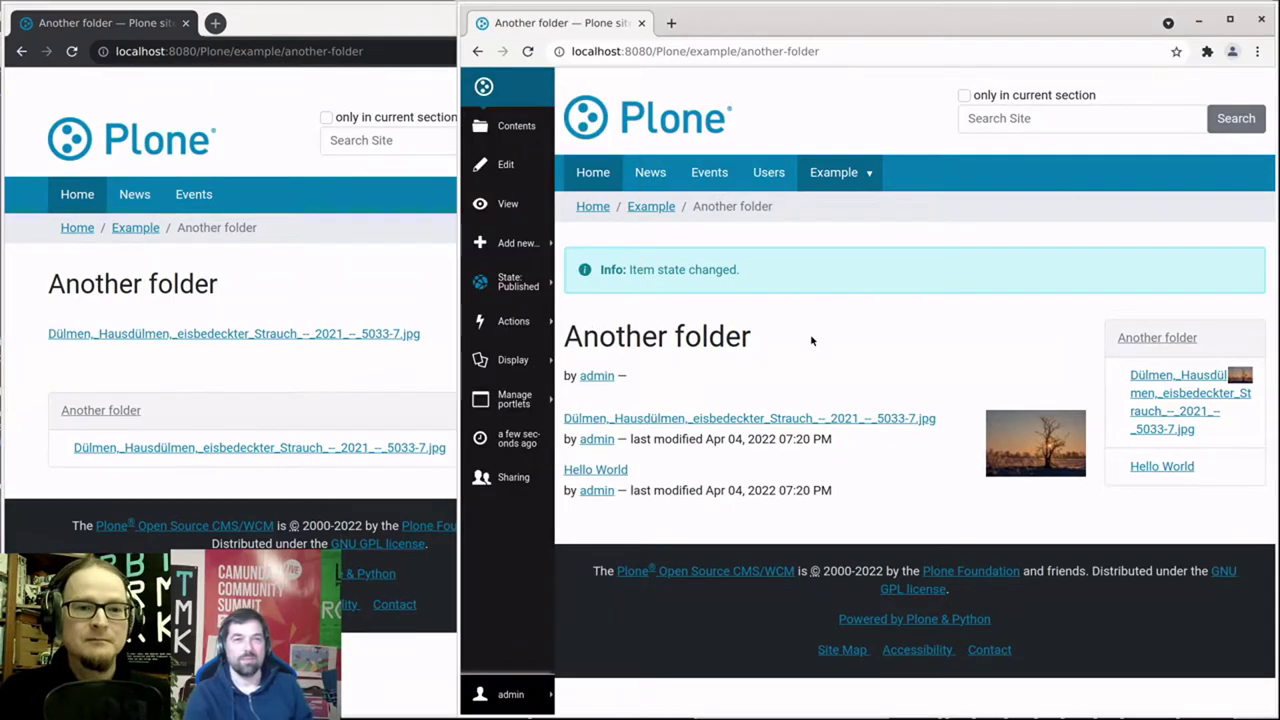
click(528, 276)
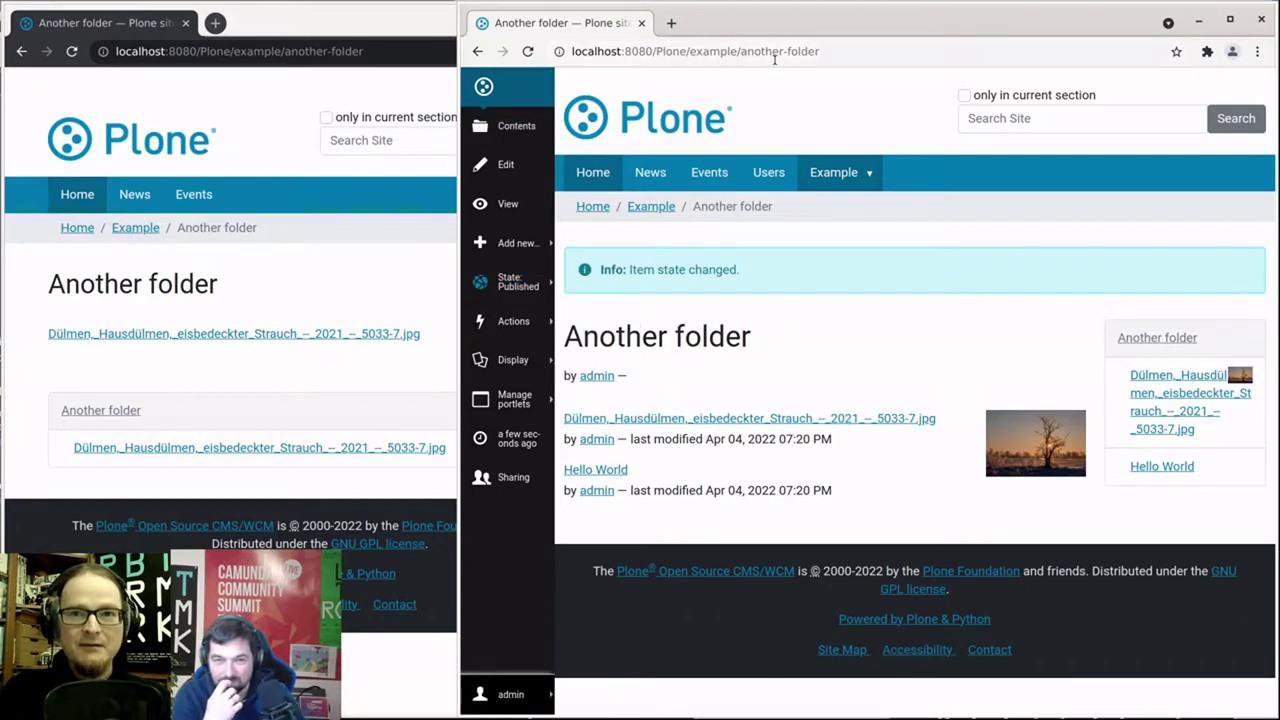
click(285, 53)
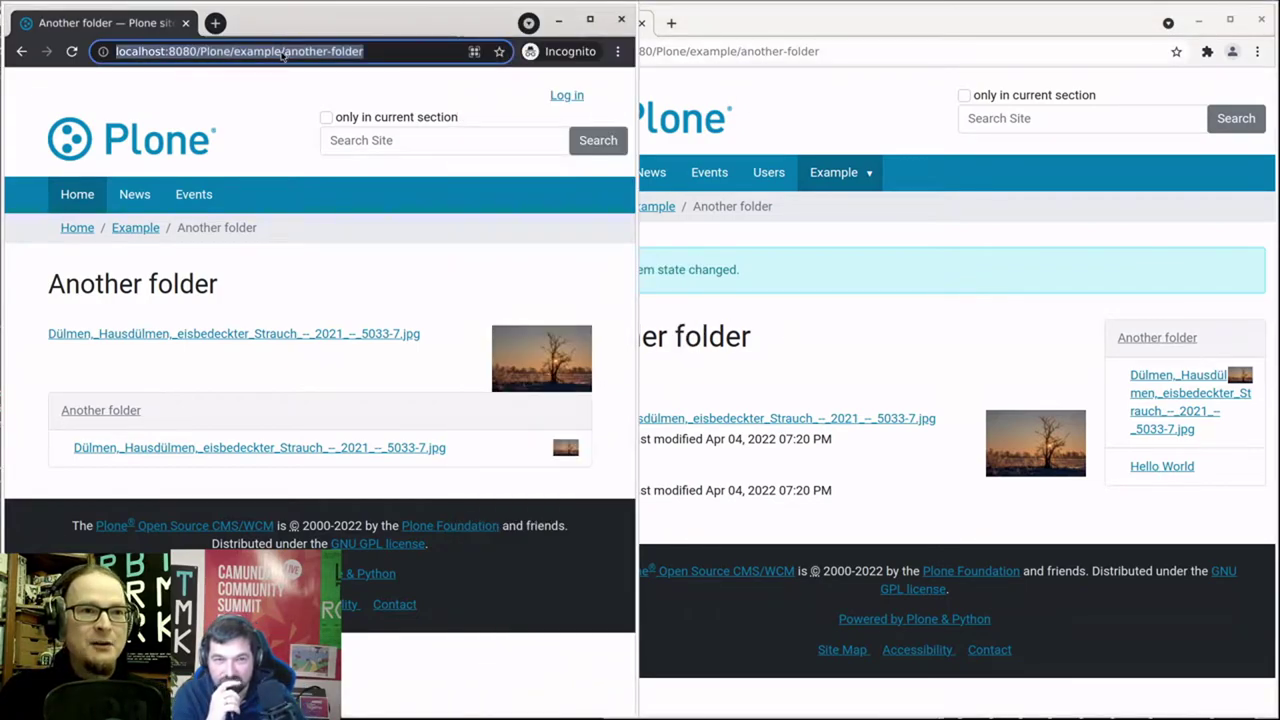
drag(284, 55, 405, 57)
key(BackSpace)
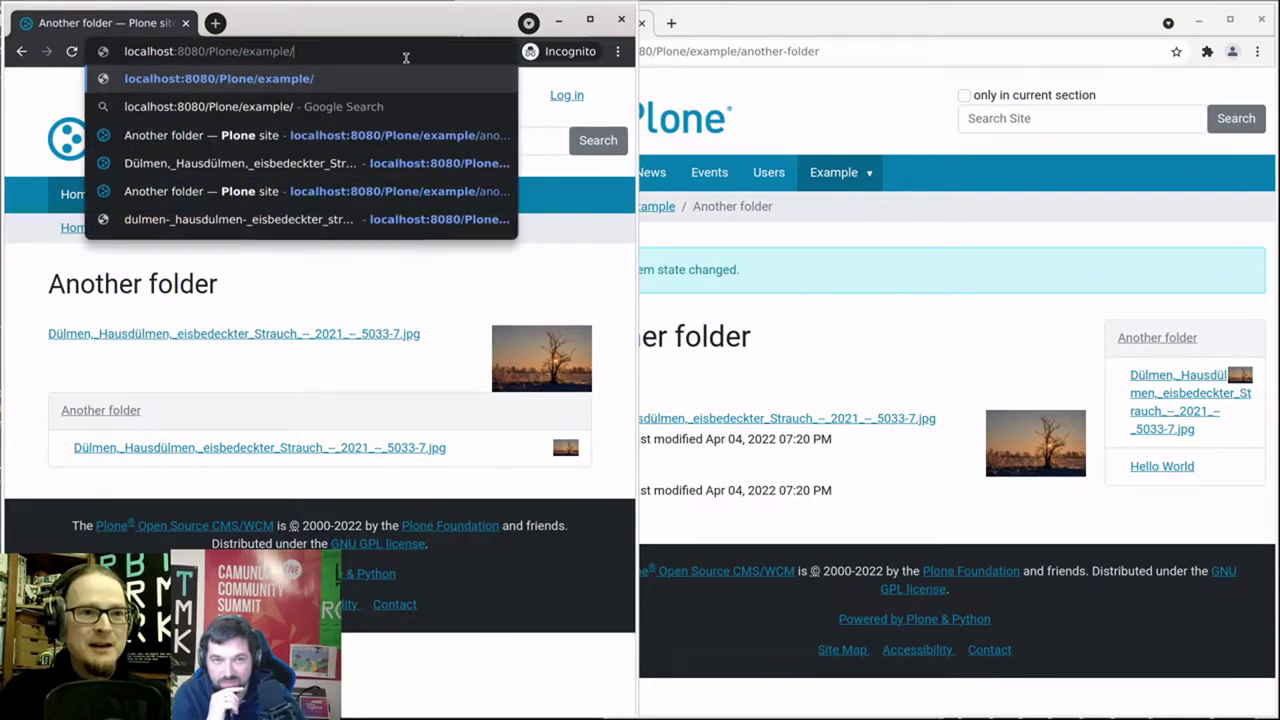
key(Return)
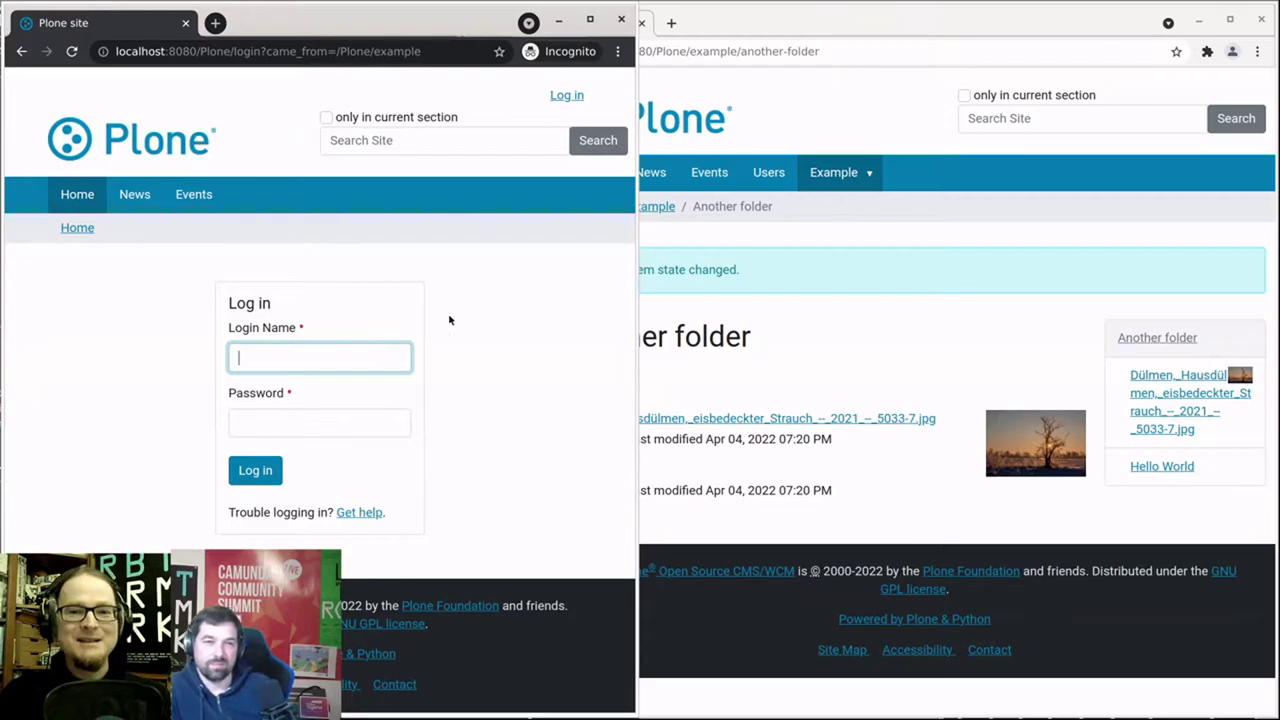
- Close the private browsing window and dismiss the dead kernel message
click(797, 373)
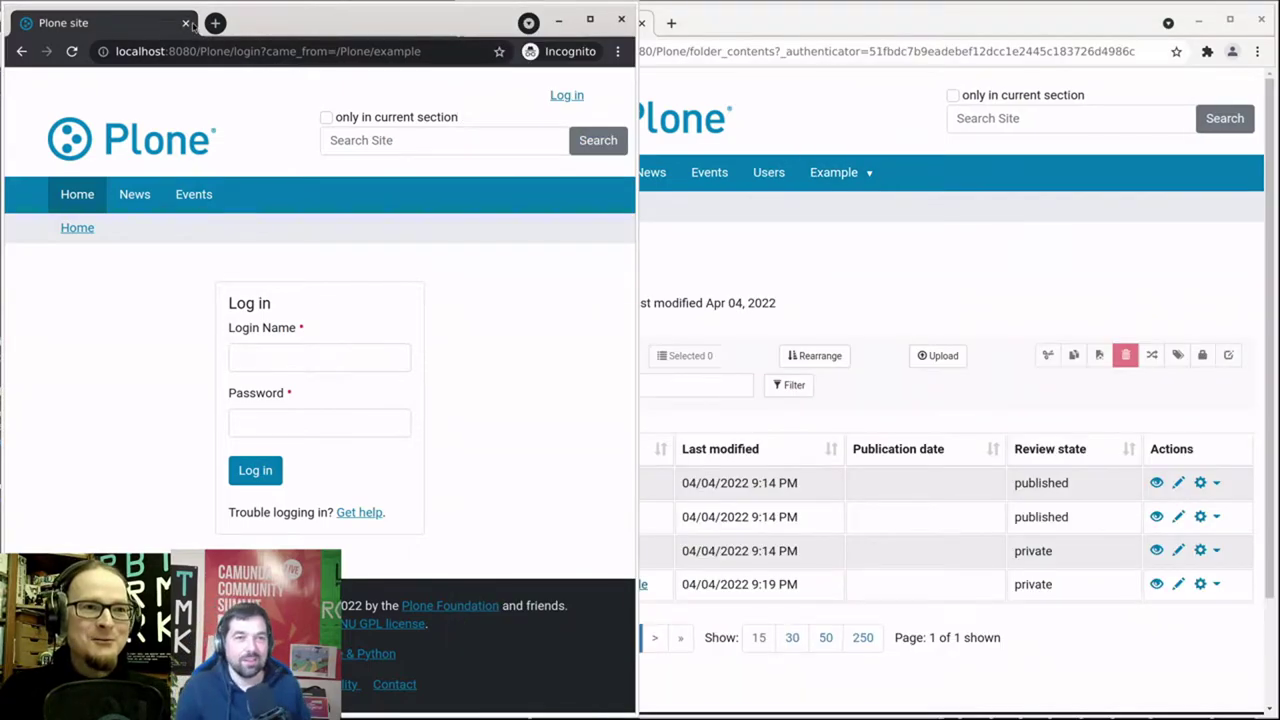
click(185, 22)
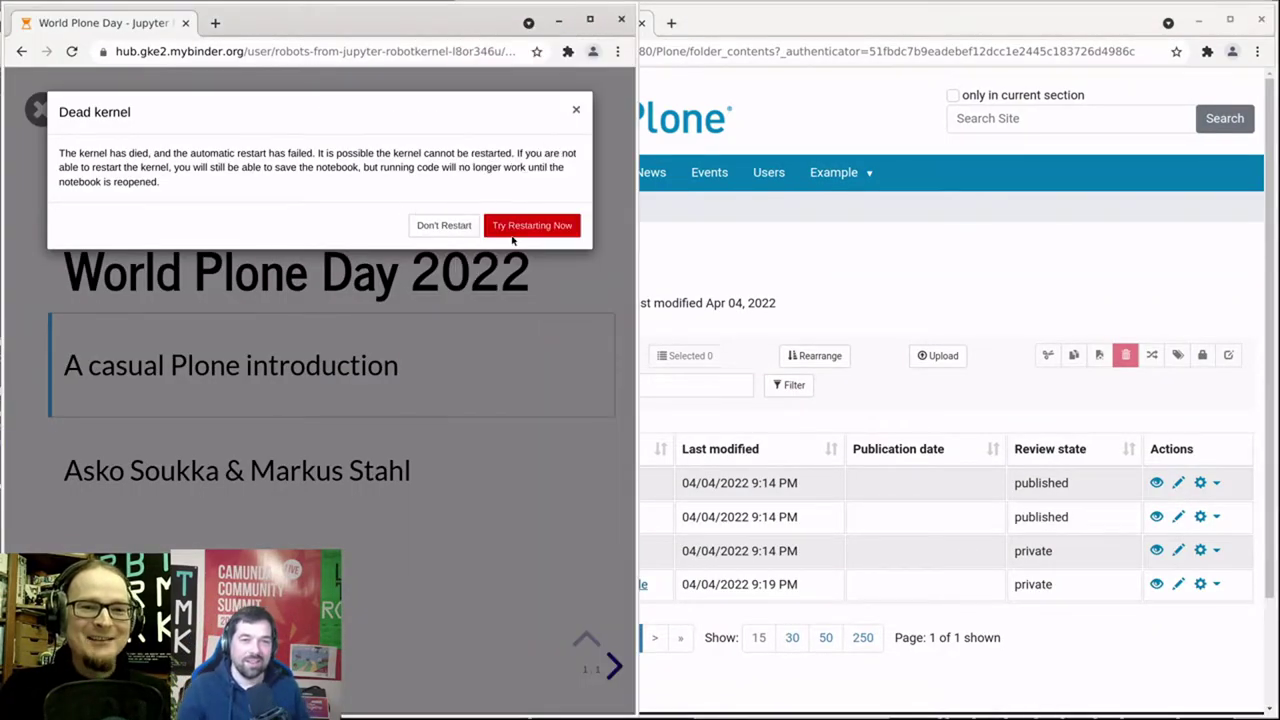
click(512, 234)
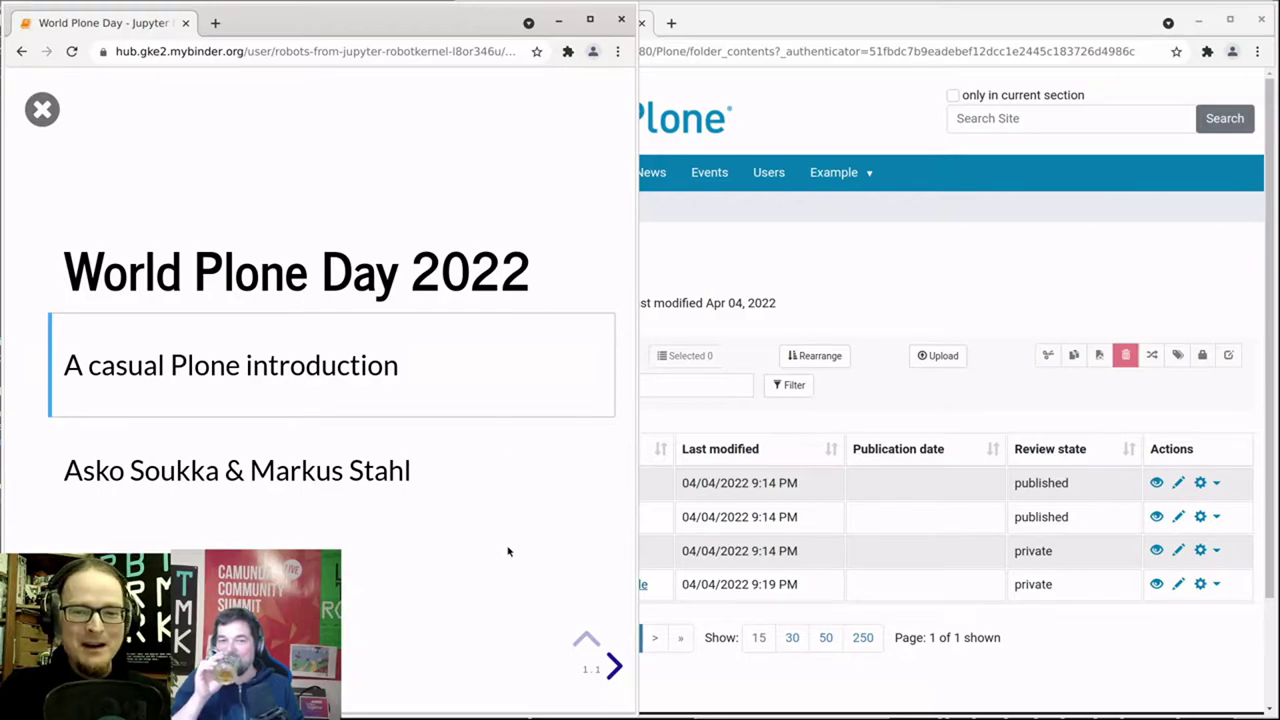
- Advance to the 'I want a platform where users may register' slide and open Plone's Site Setup
key(Right)
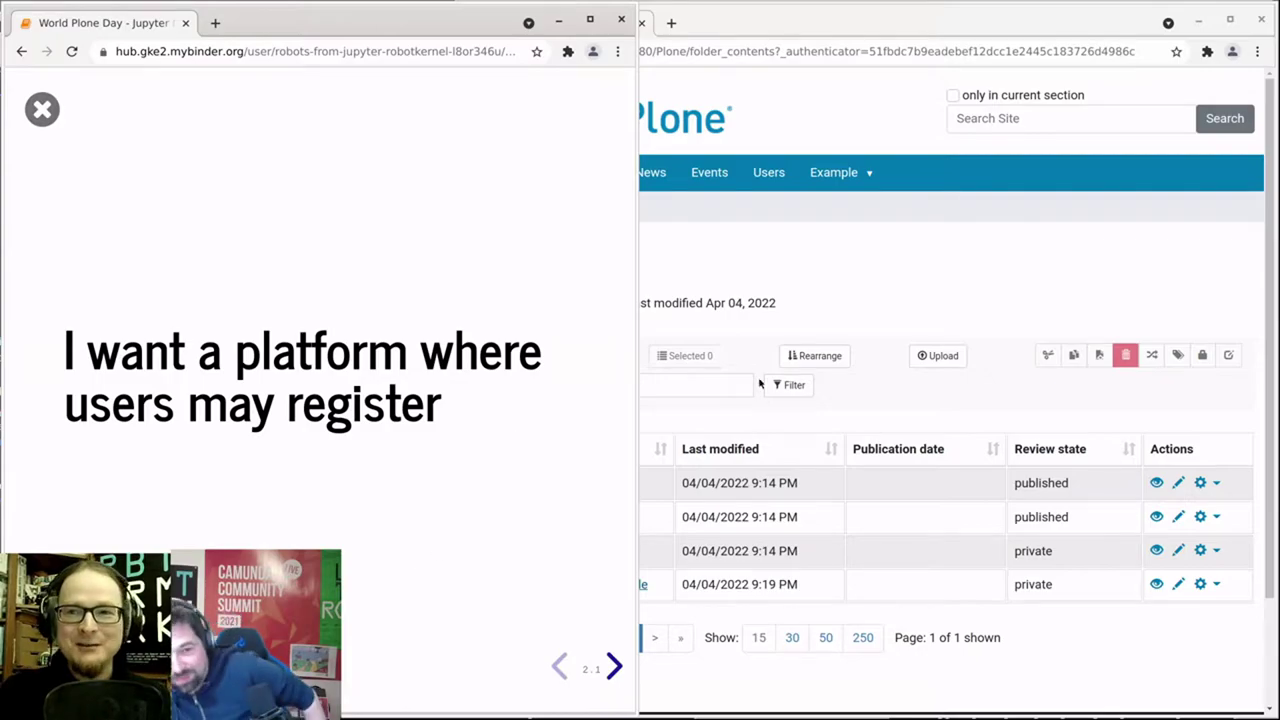
click(886, 257)
click(507, 694)
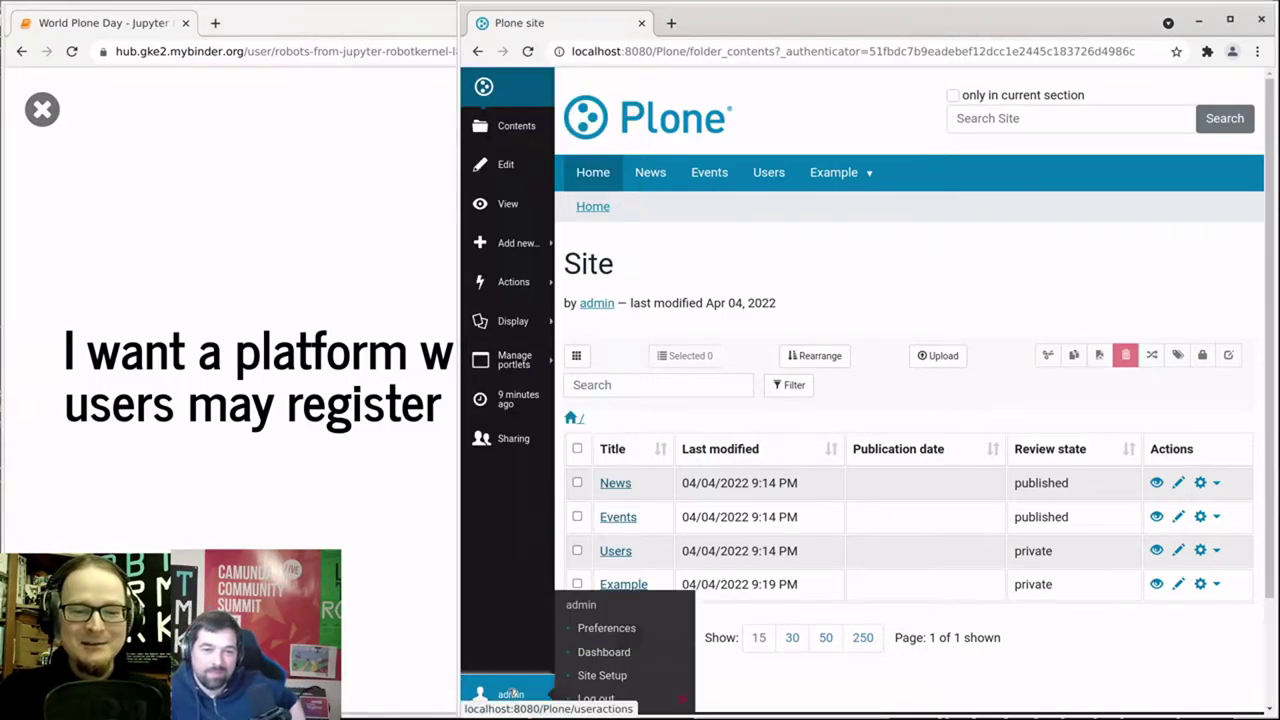
click(600, 676)
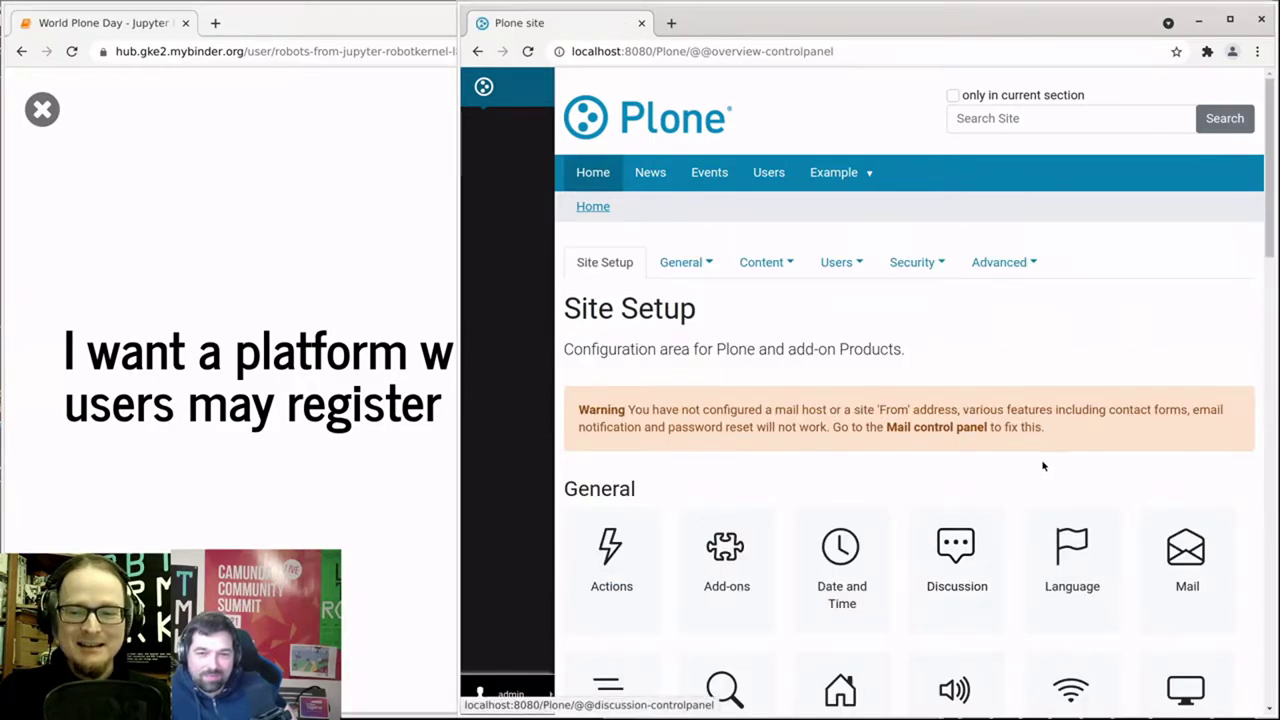
- In Mail settings, set the SMTP server to 172.17.0.1 and the port to 1025
scroll(1049, 447, down, 1)
scroll(1049, 447, down, 1)
click(1170, 475)
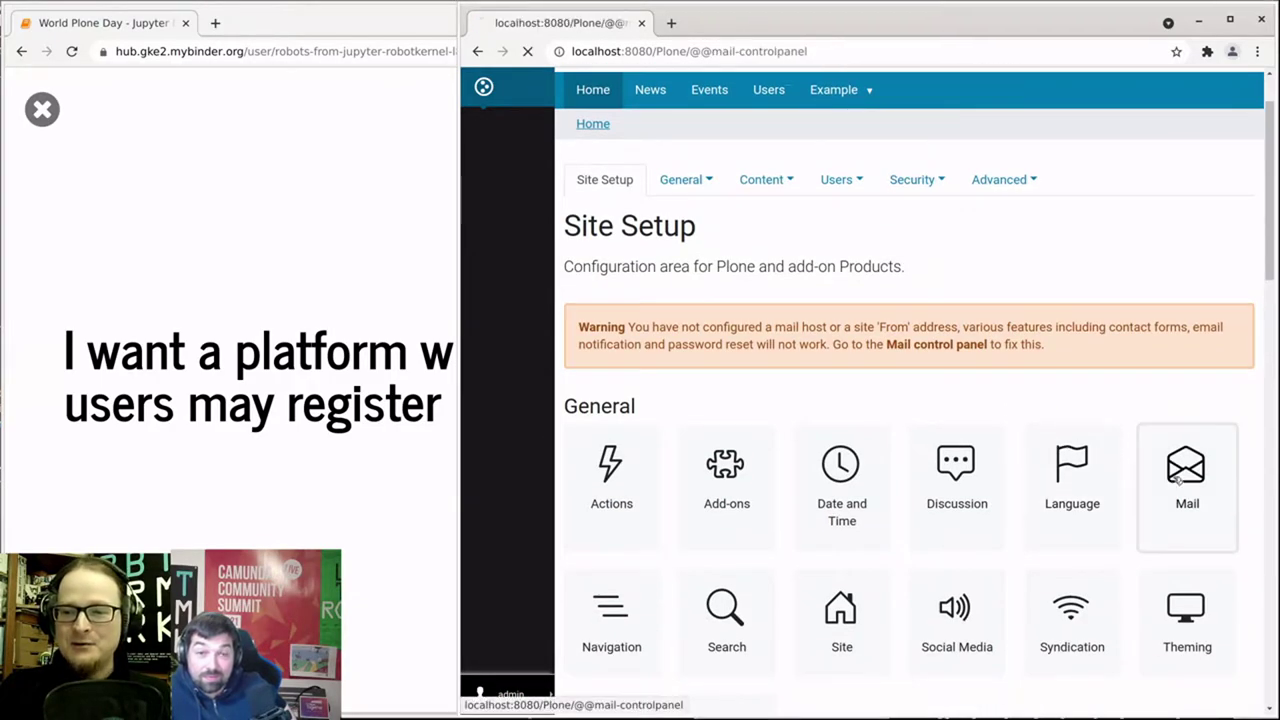
double_click(735, 396)
text(172.17.0.1)
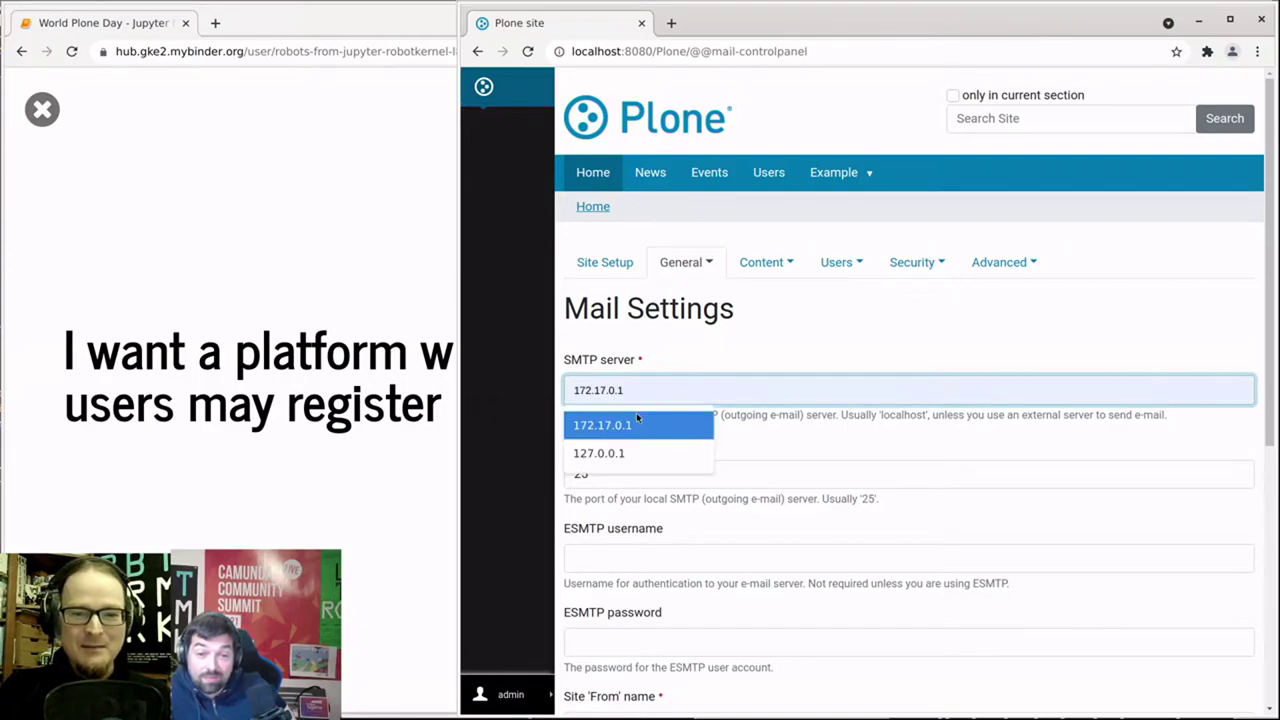
click(636, 422)
double_click(614, 472)
text(1)
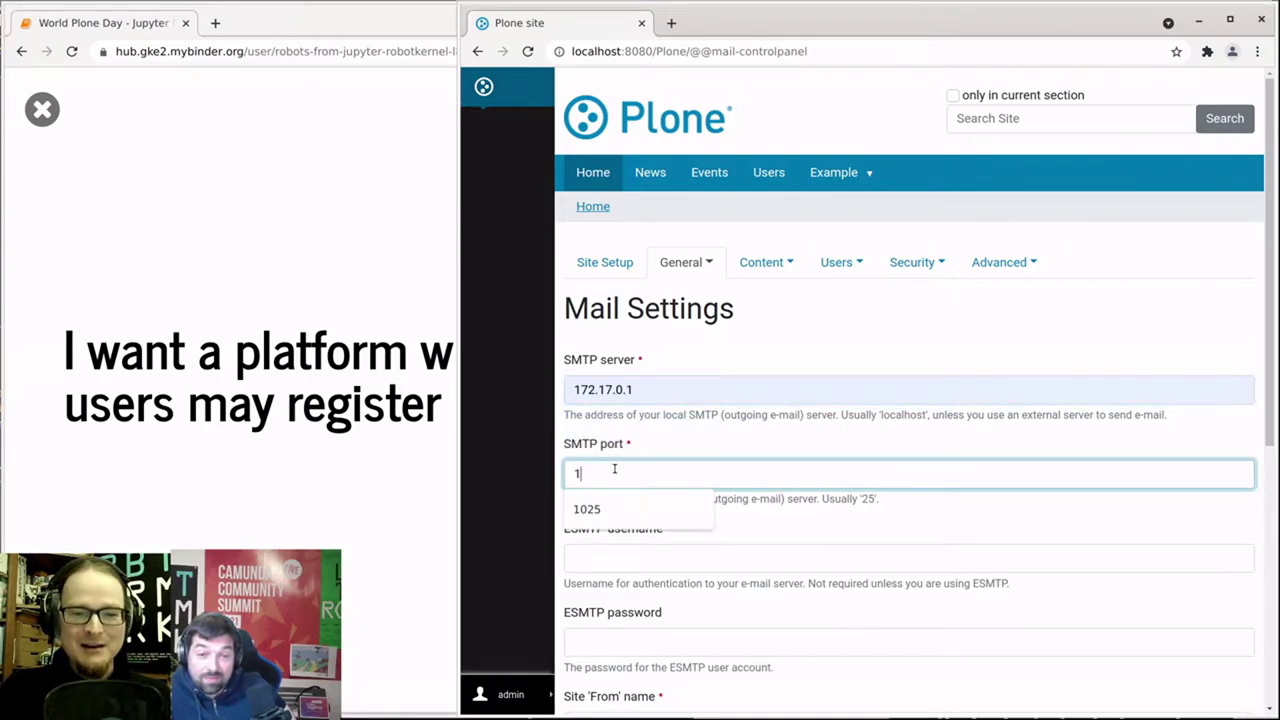
click(600, 509)
- Set sender name 'Plone site' and sender address, save, and check the test e-mail
scroll(597, 503, down, 3)
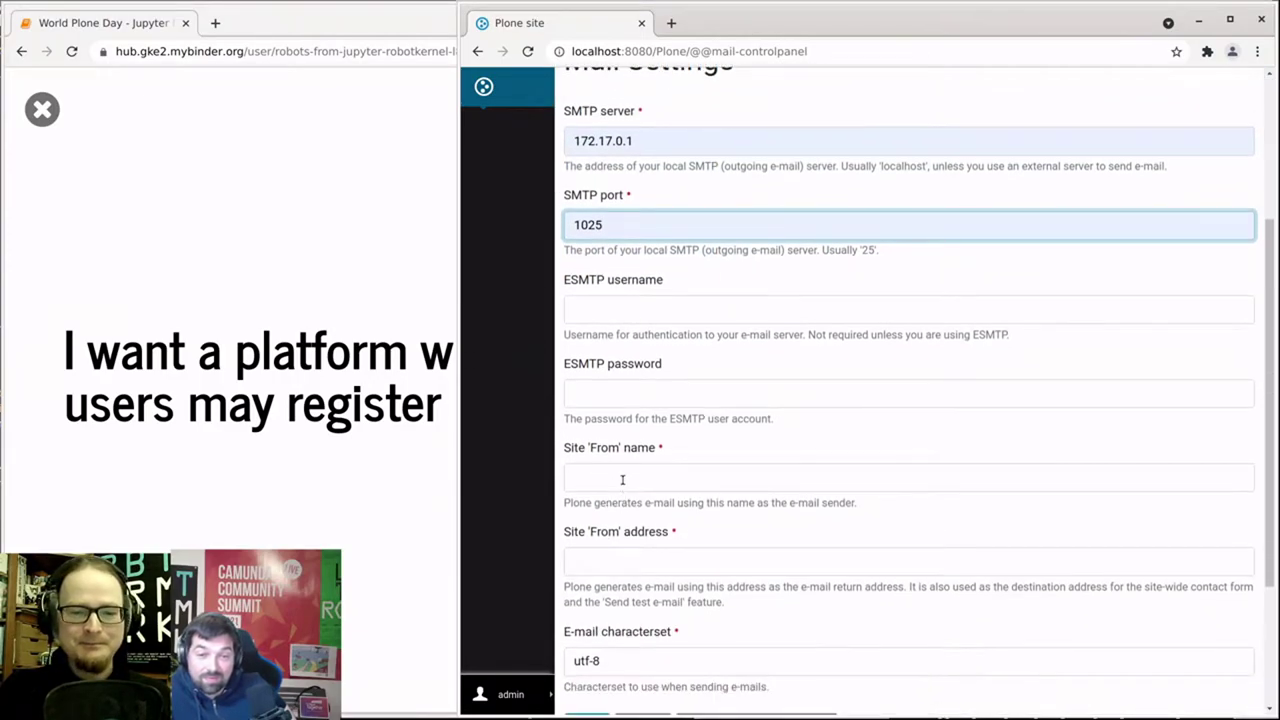
click(623, 480)
click(623, 510)
click(623, 565)
click(612, 595)
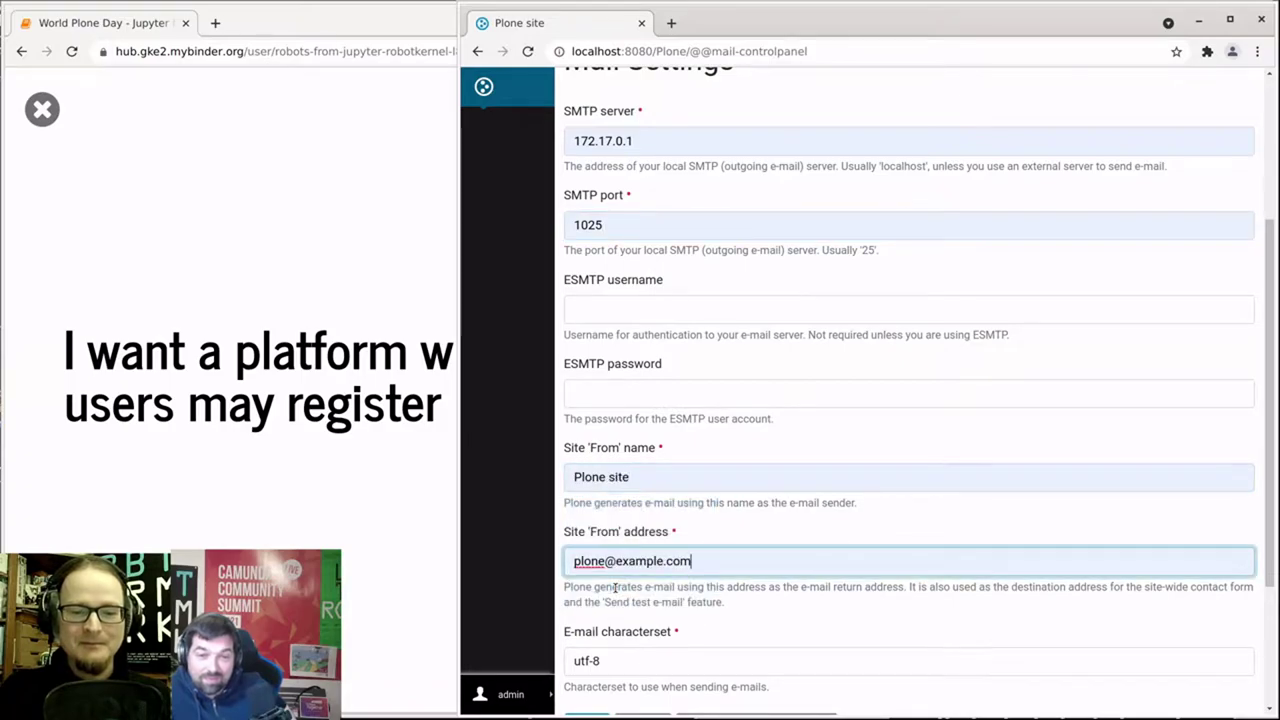
scroll(640, 600, down, 3)
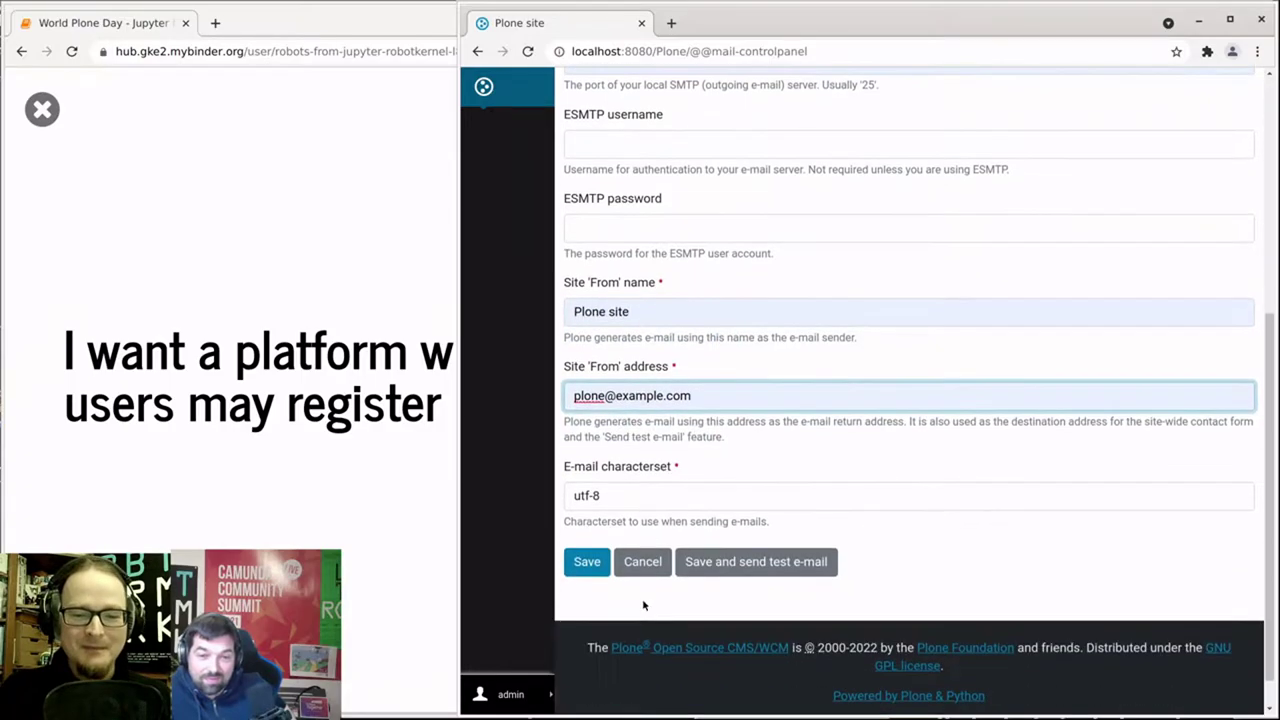
click(716, 563)
click(1172, 87)
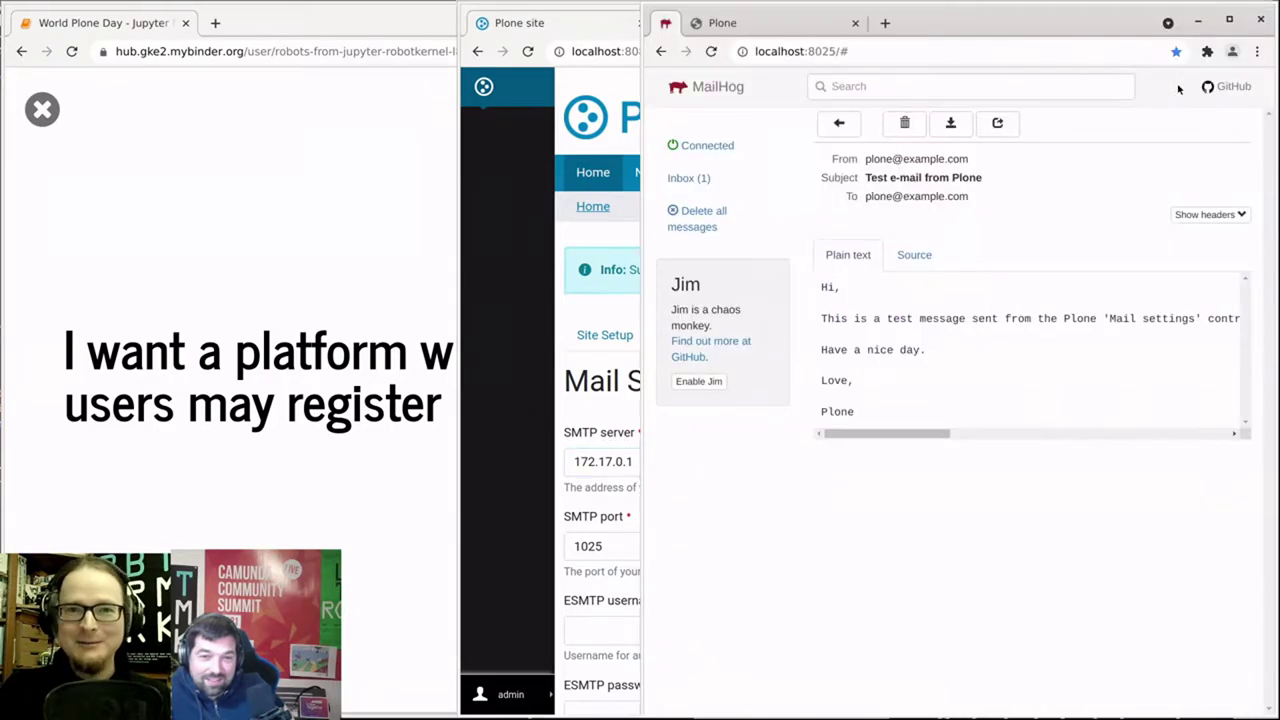
- Delete all messages from MailHog's inbox and return to Plone's Site Setup overview
drag(722, 22, 490, 38)
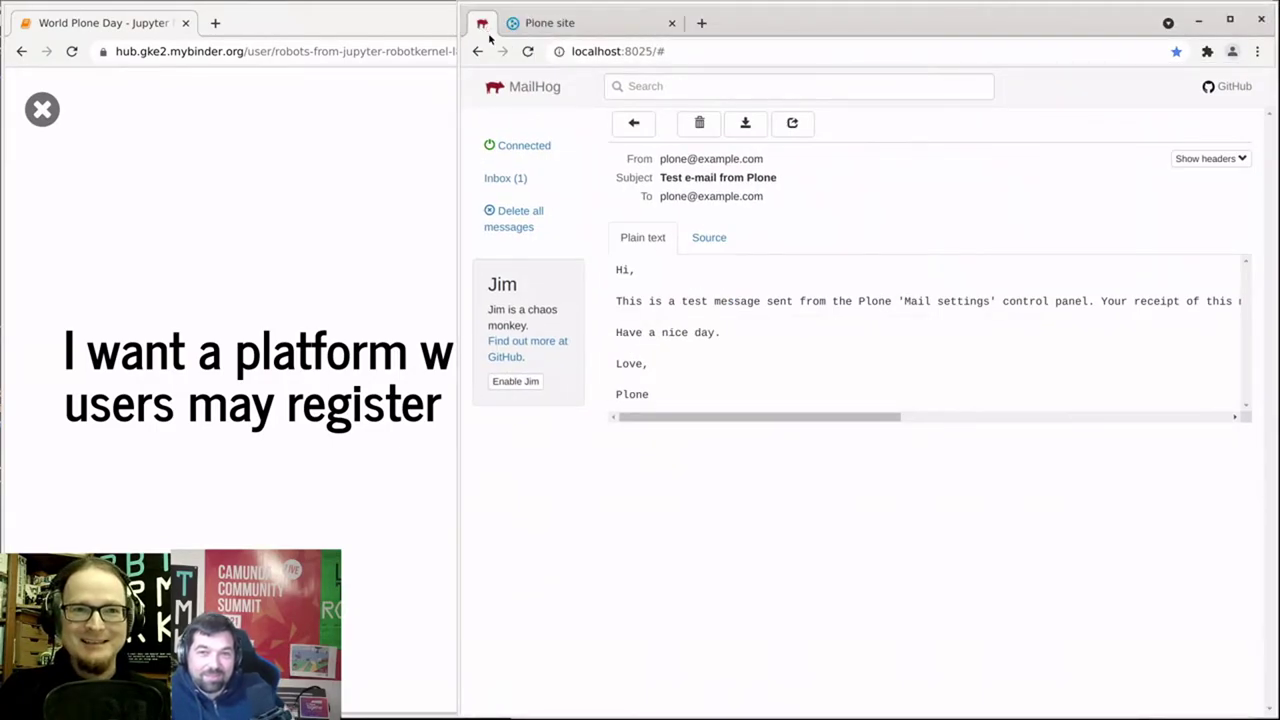
click(505, 178)
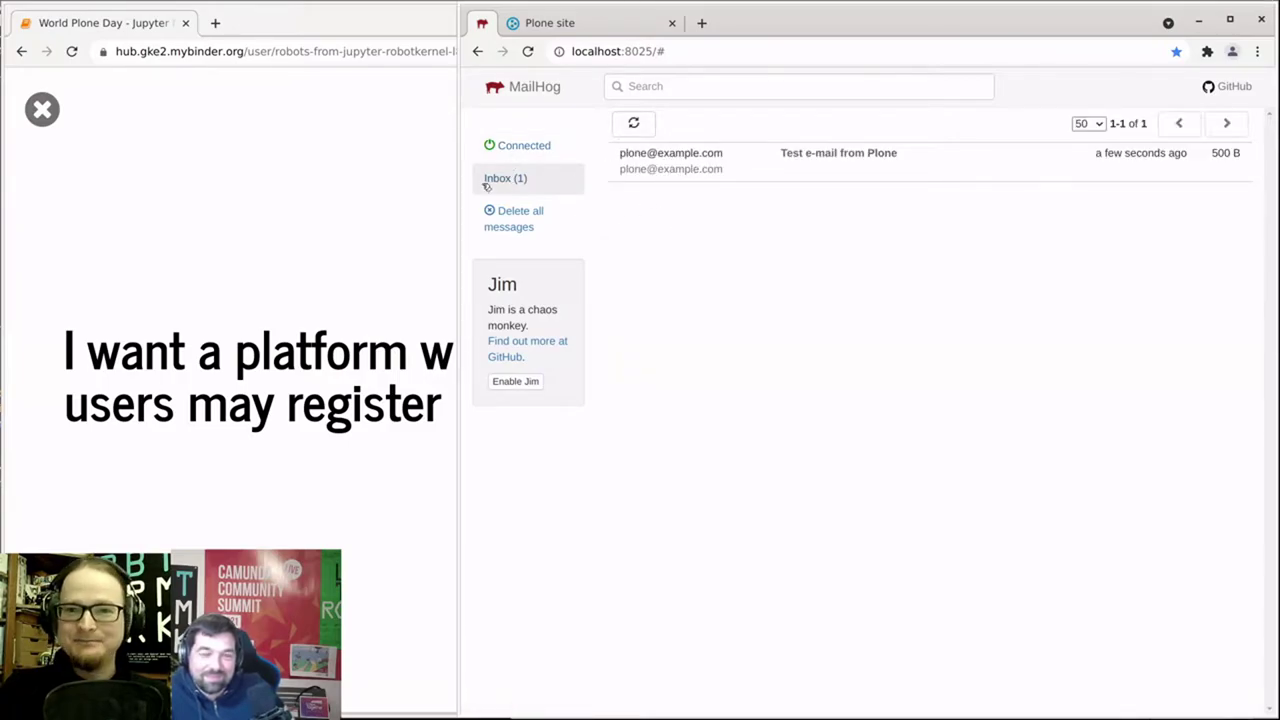
click(510, 216)
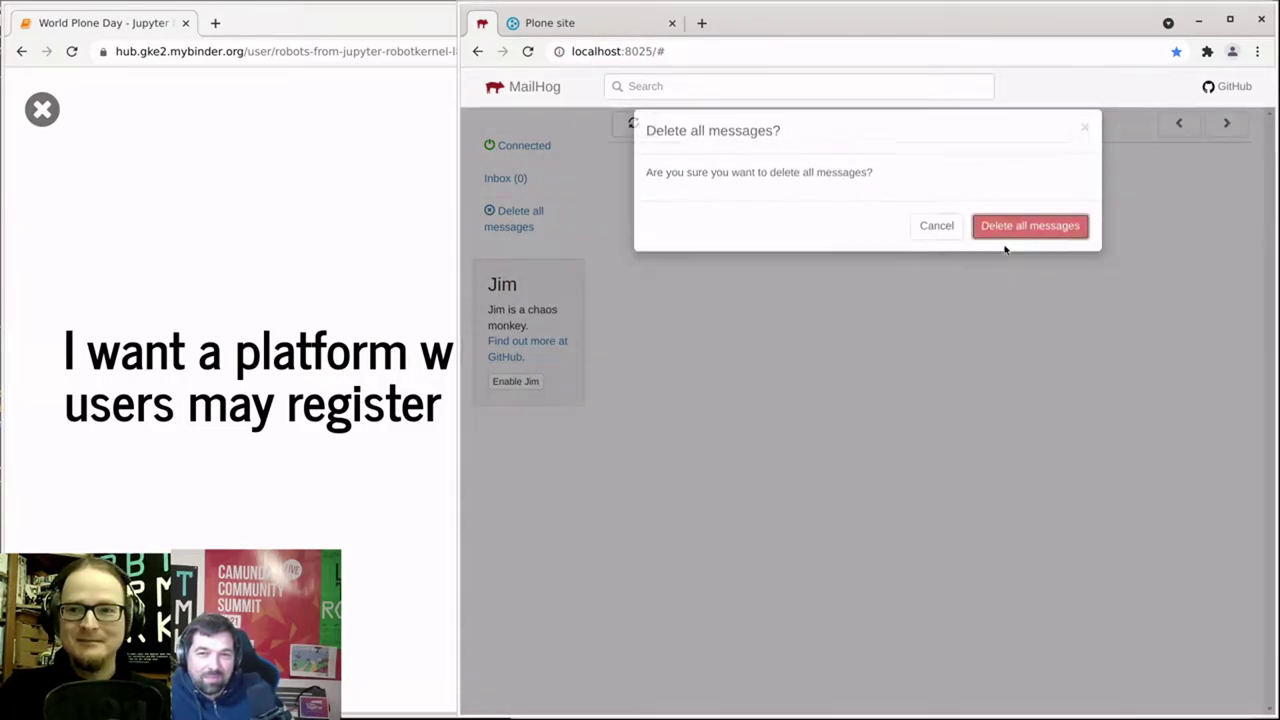
click(1006, 240)
click(626, 22)
click(620, 335)
- Open the Security settings and enable self-registration
scroll(847, 342, down, 2)
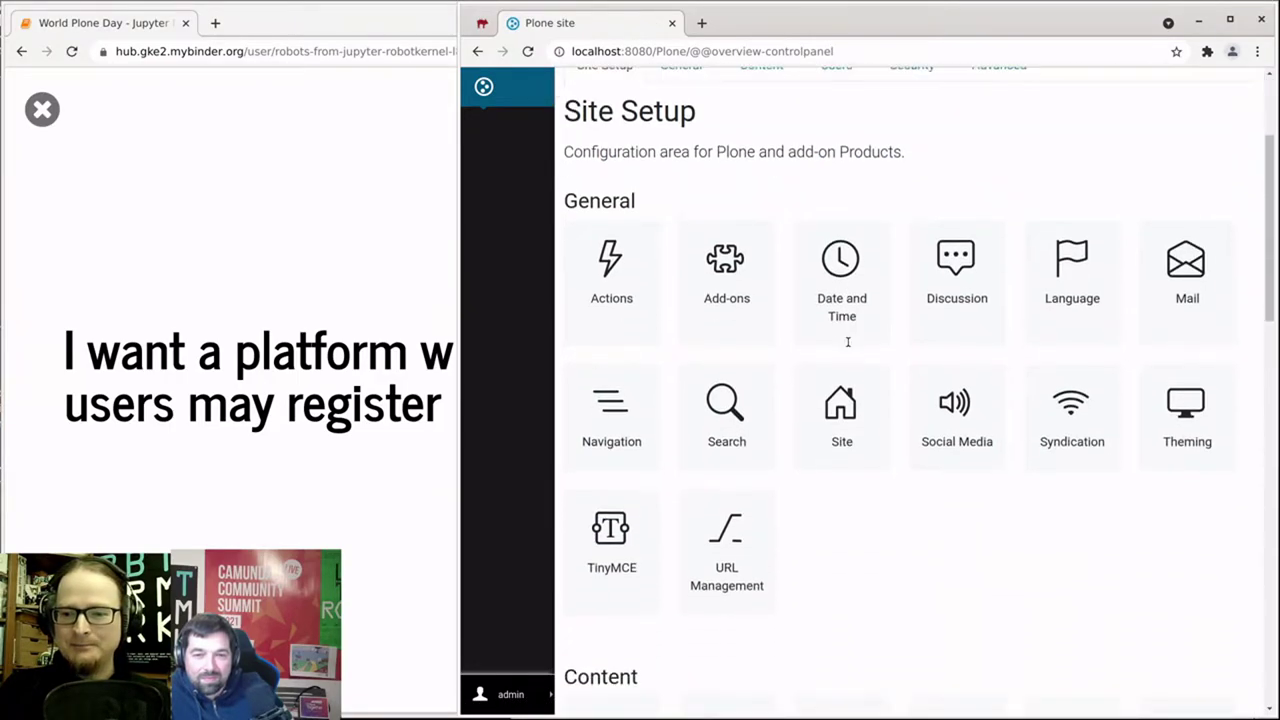
scroll(847, 342, down, 5)
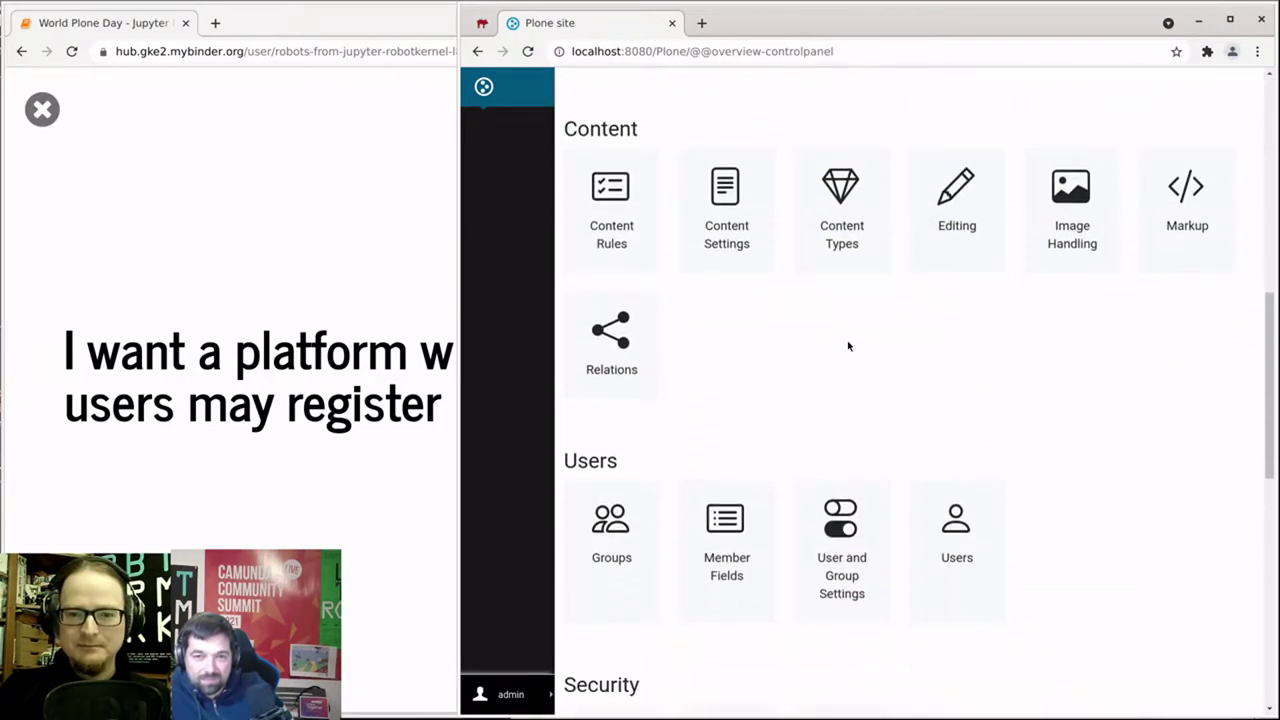
scroll(848, 346, down, 1)
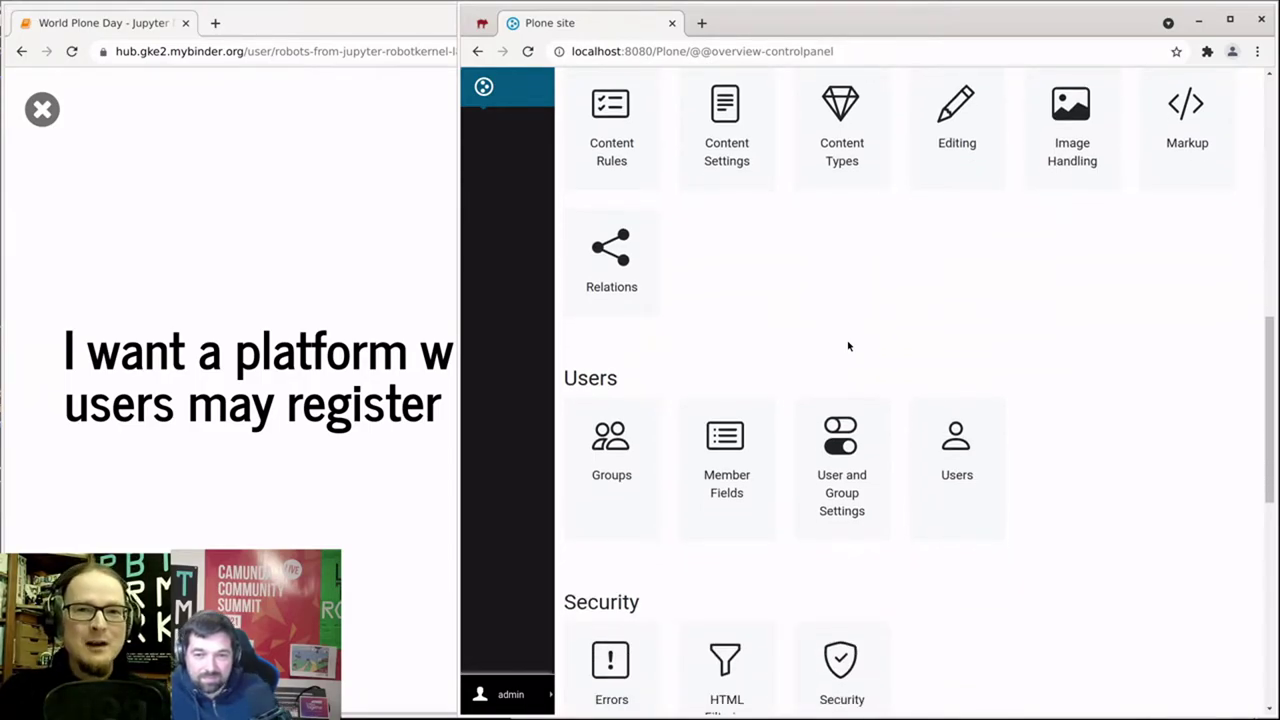
scroll(848, 346, up, 3)
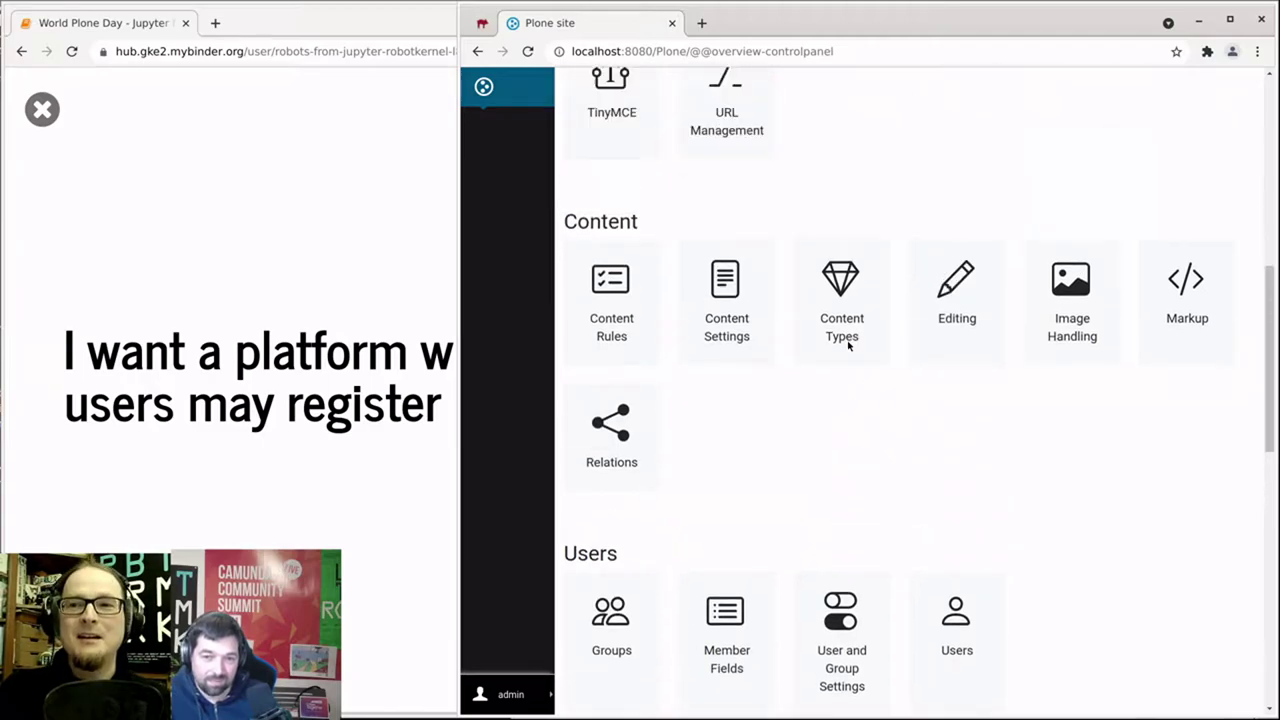
scroll(848, 346, down, 5)
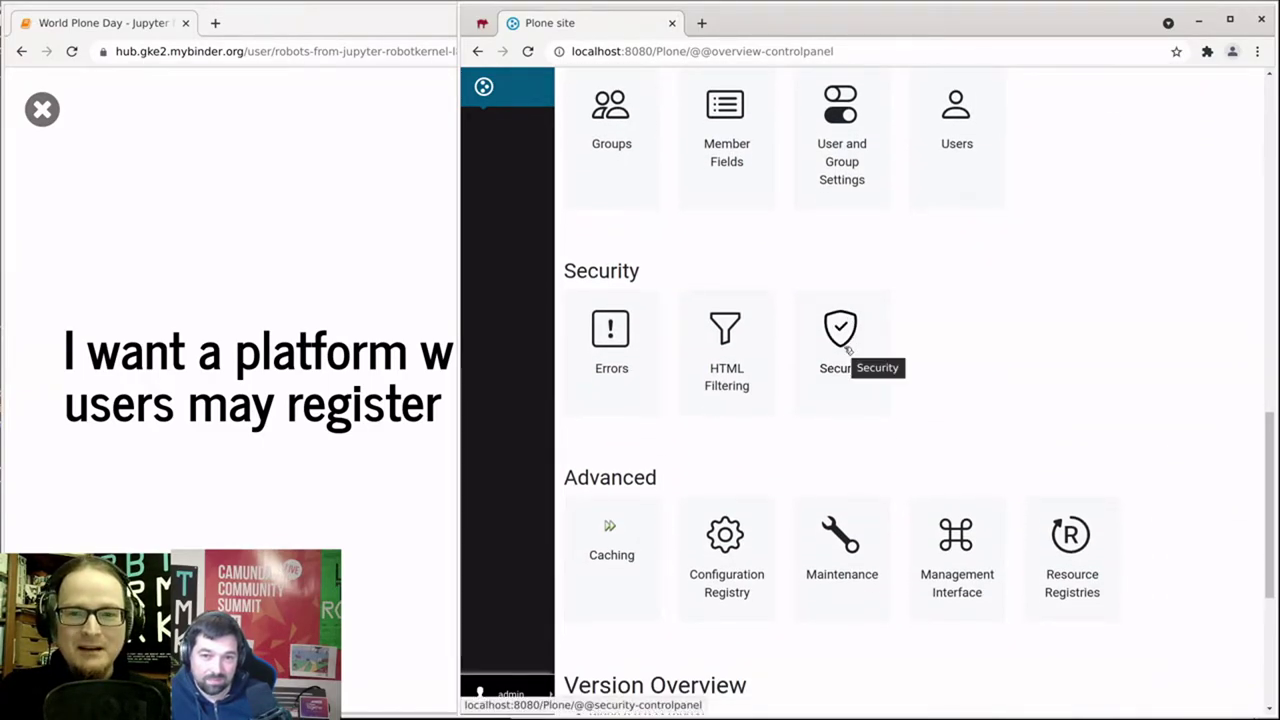
click(848, 349)
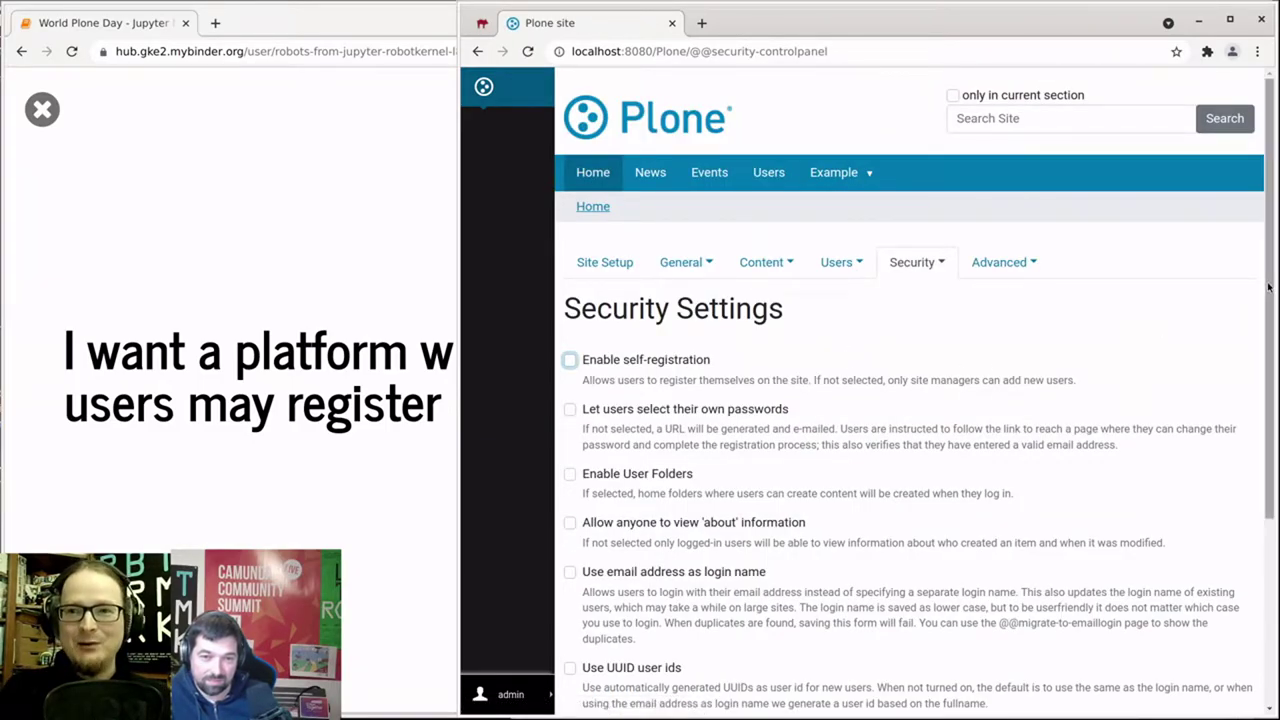
drag(1268, 287, 1264, 360)
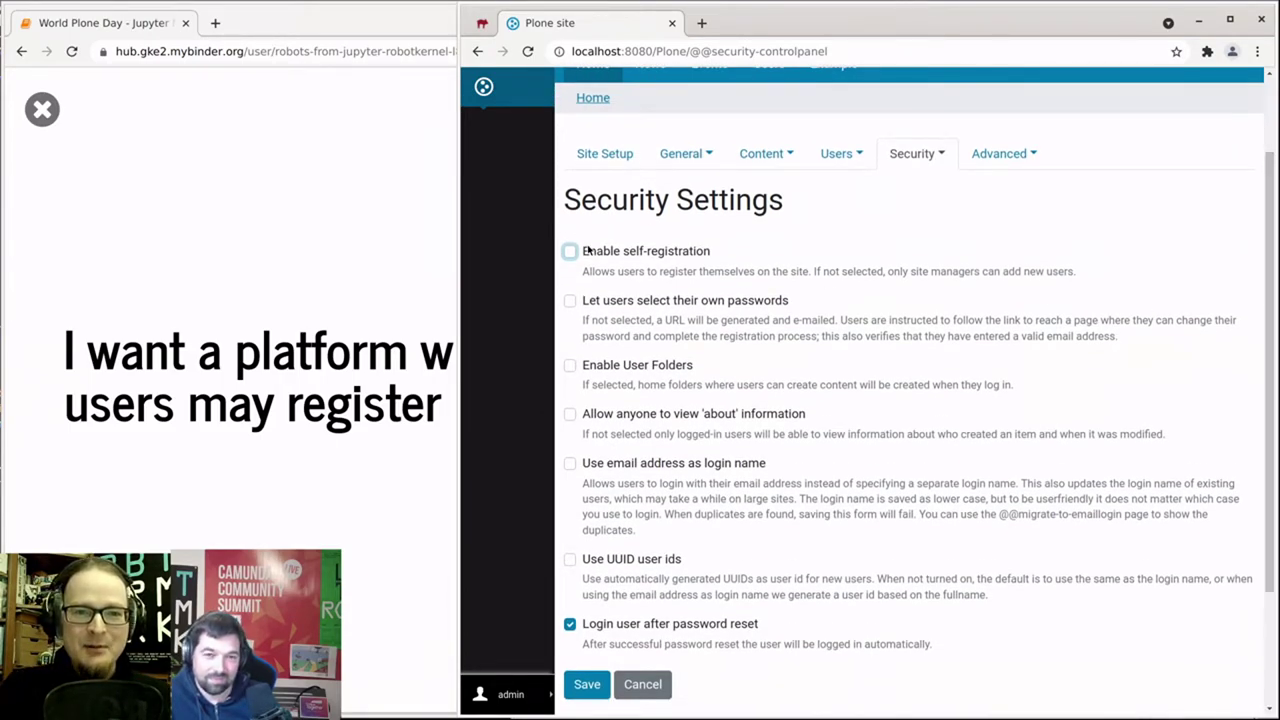
click(588, 252)
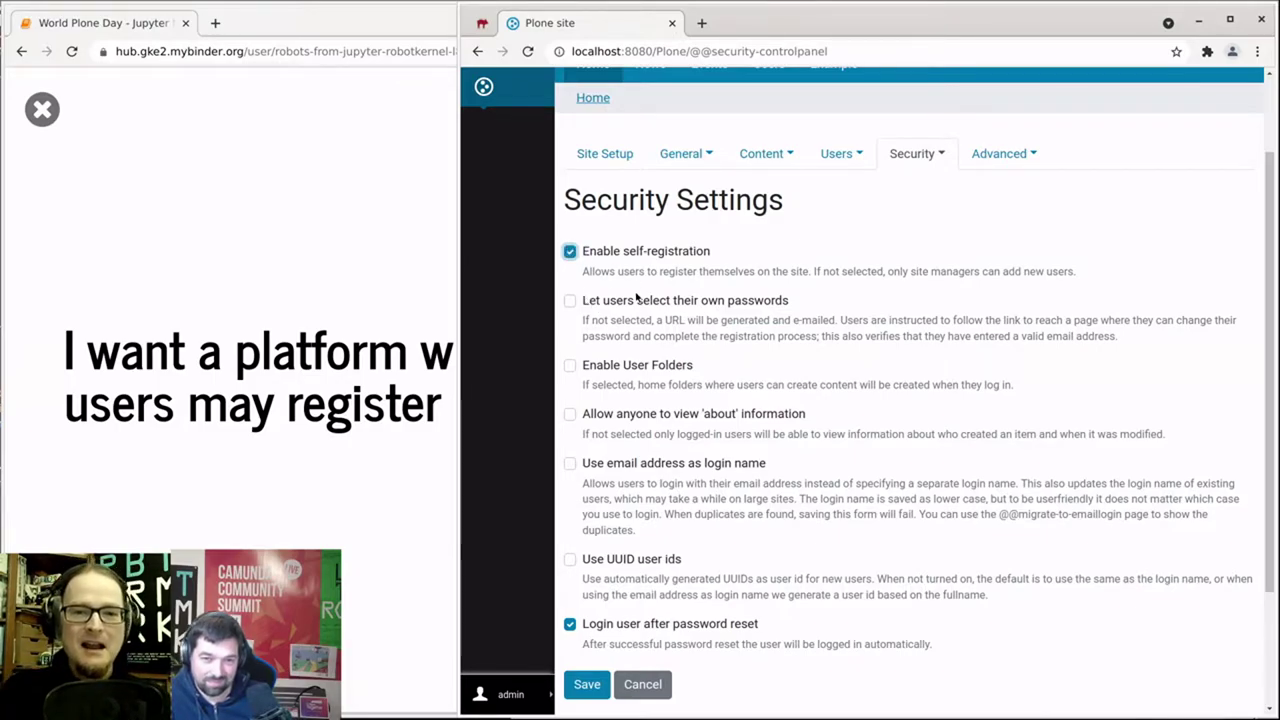
- Enable e-mail login names, UUID user ids, public 'about' information and user folders
scroll(803, 332, down, 2)
scroll(803, 332, down, 1)
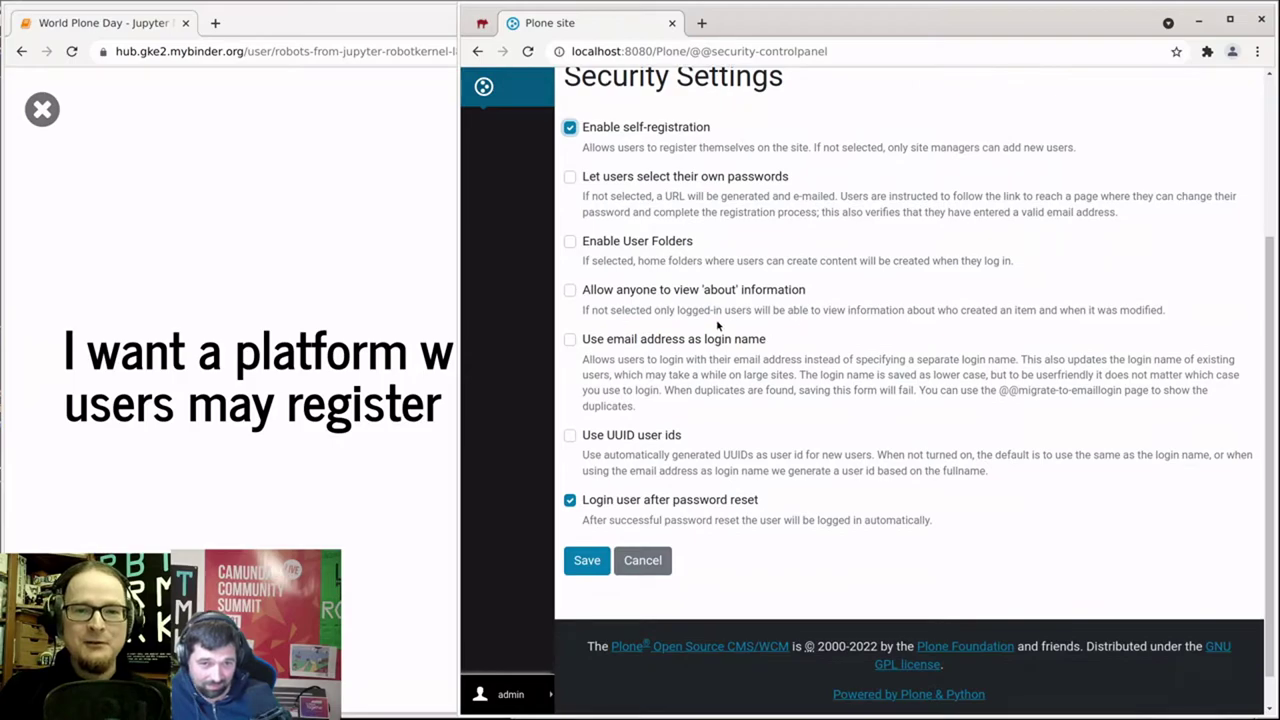
click(638, 342)
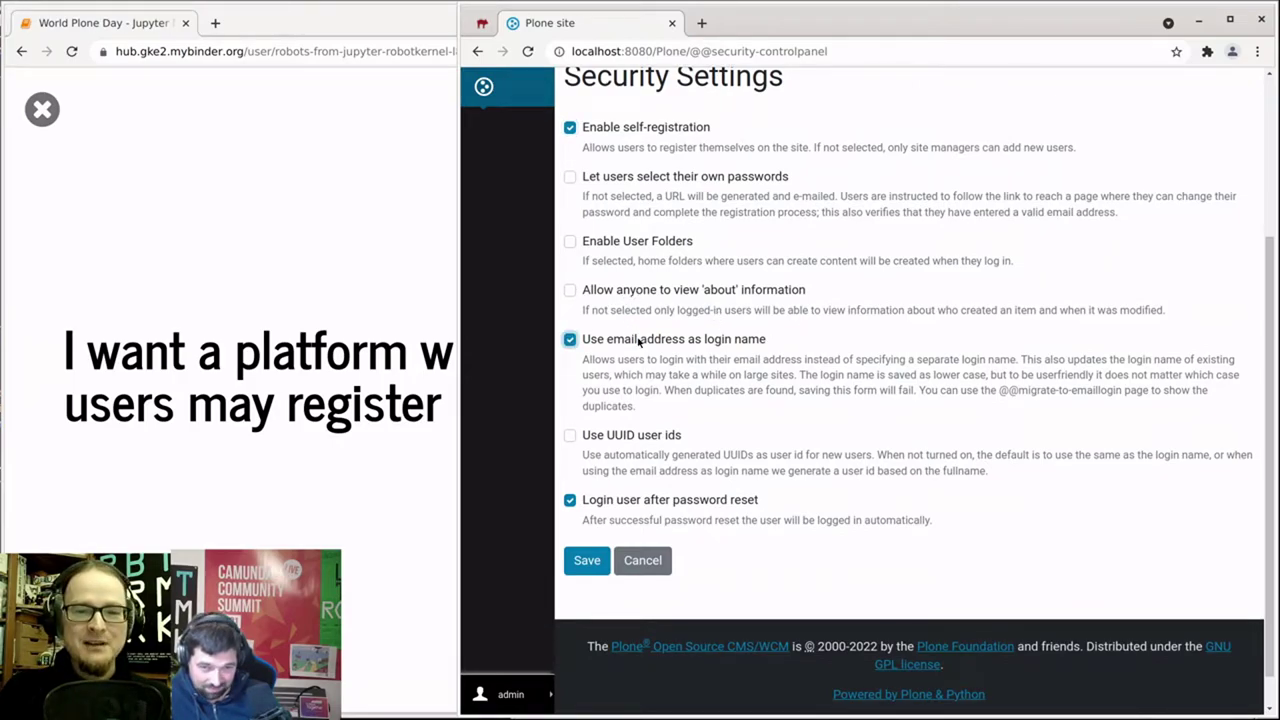
click(660, 439)
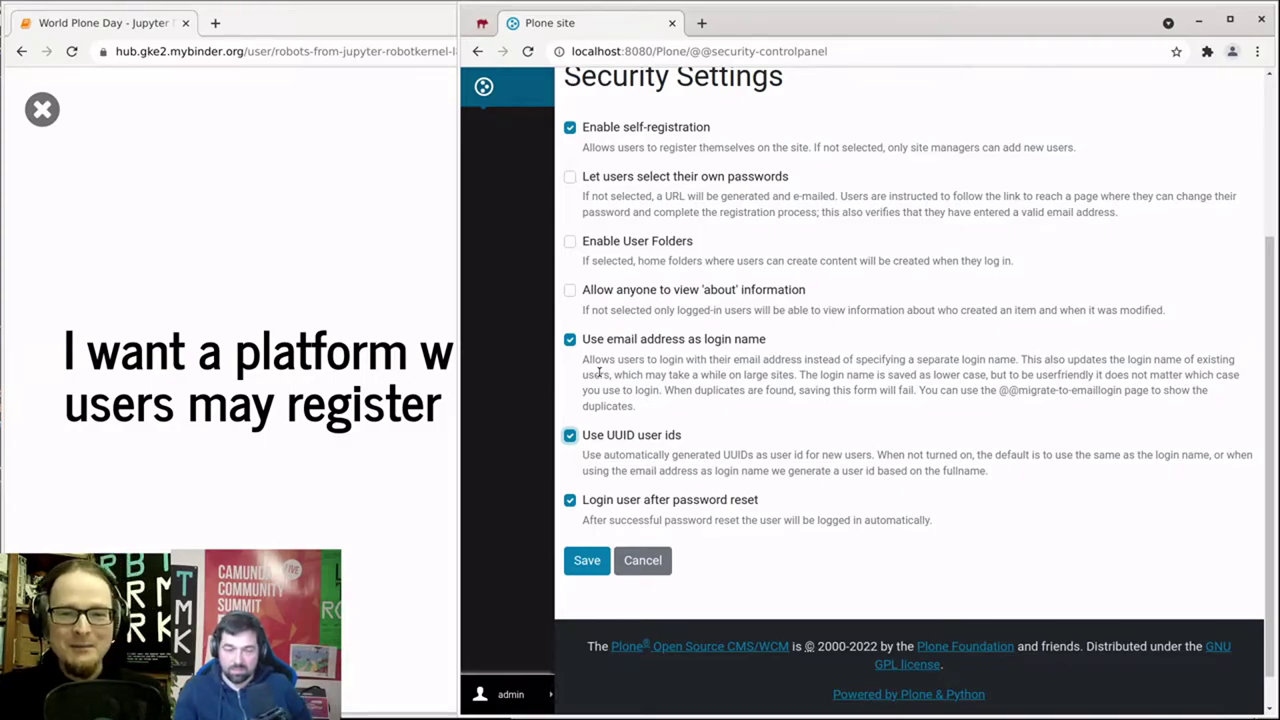
click(606, 290)
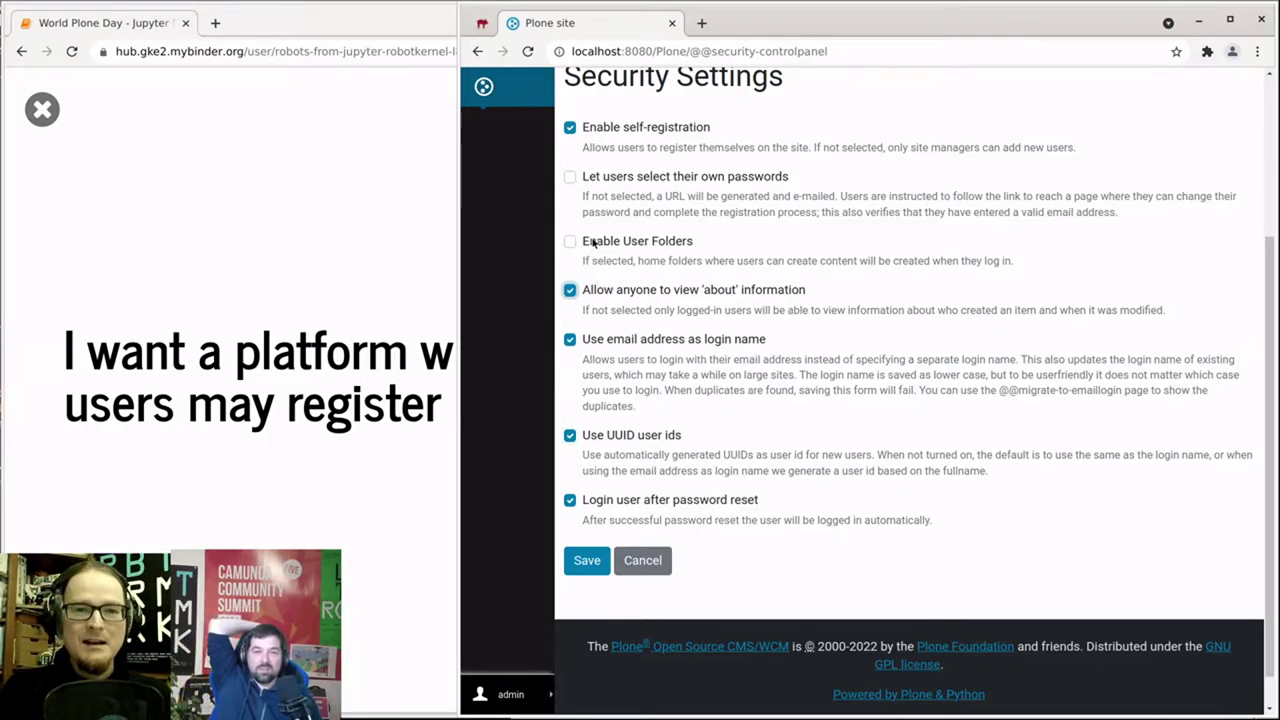
click(593, 244)
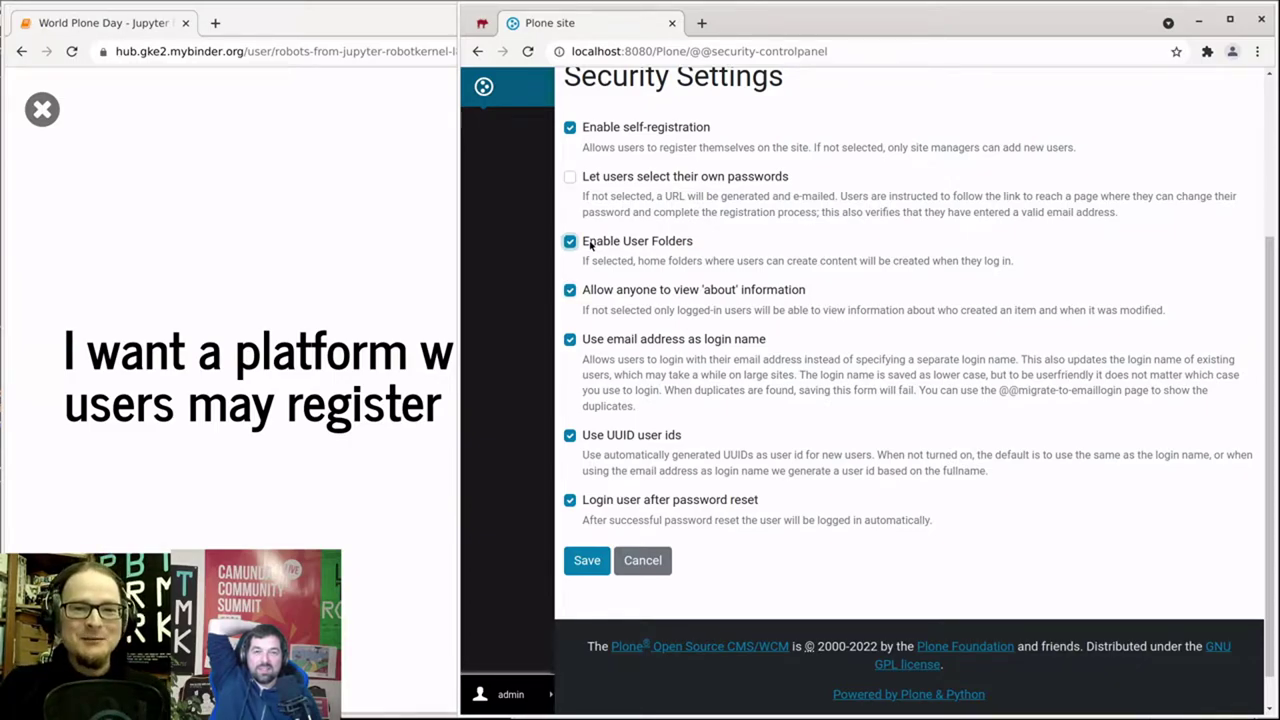
click(333, 198)
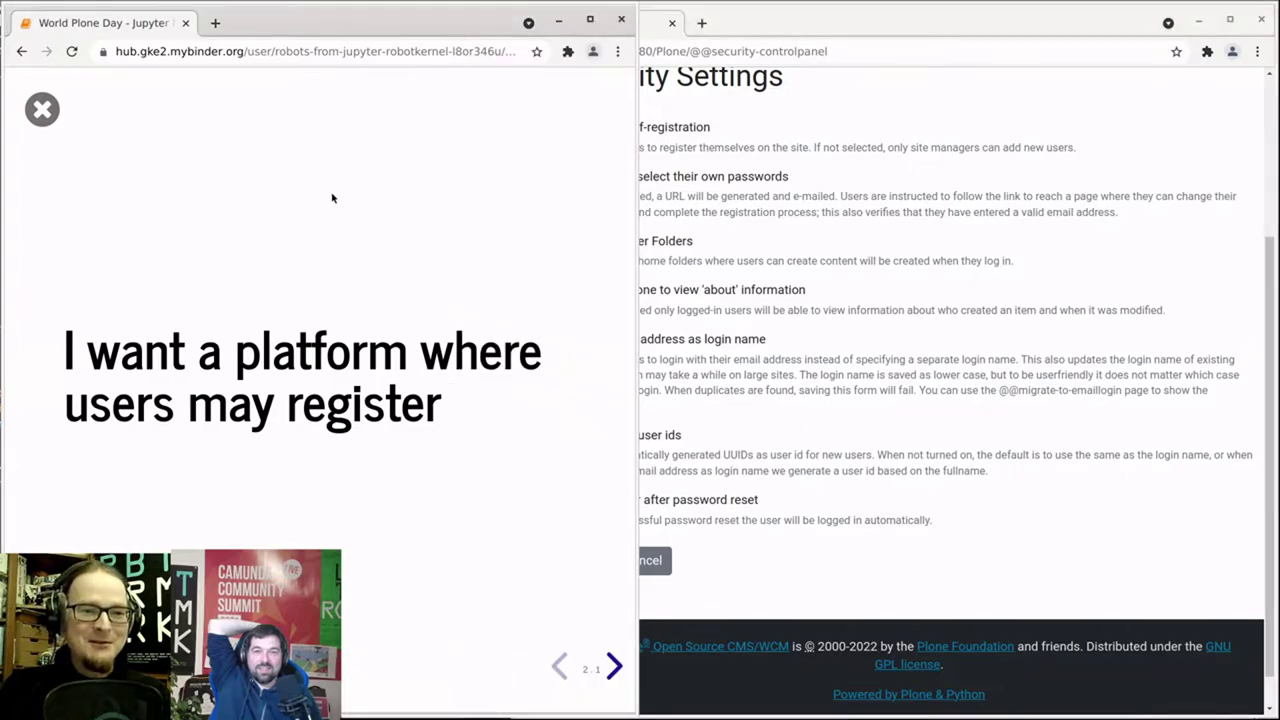
- Advance to the 'Every user shall be able to create content:' slide and return to Security Settings
key(space)
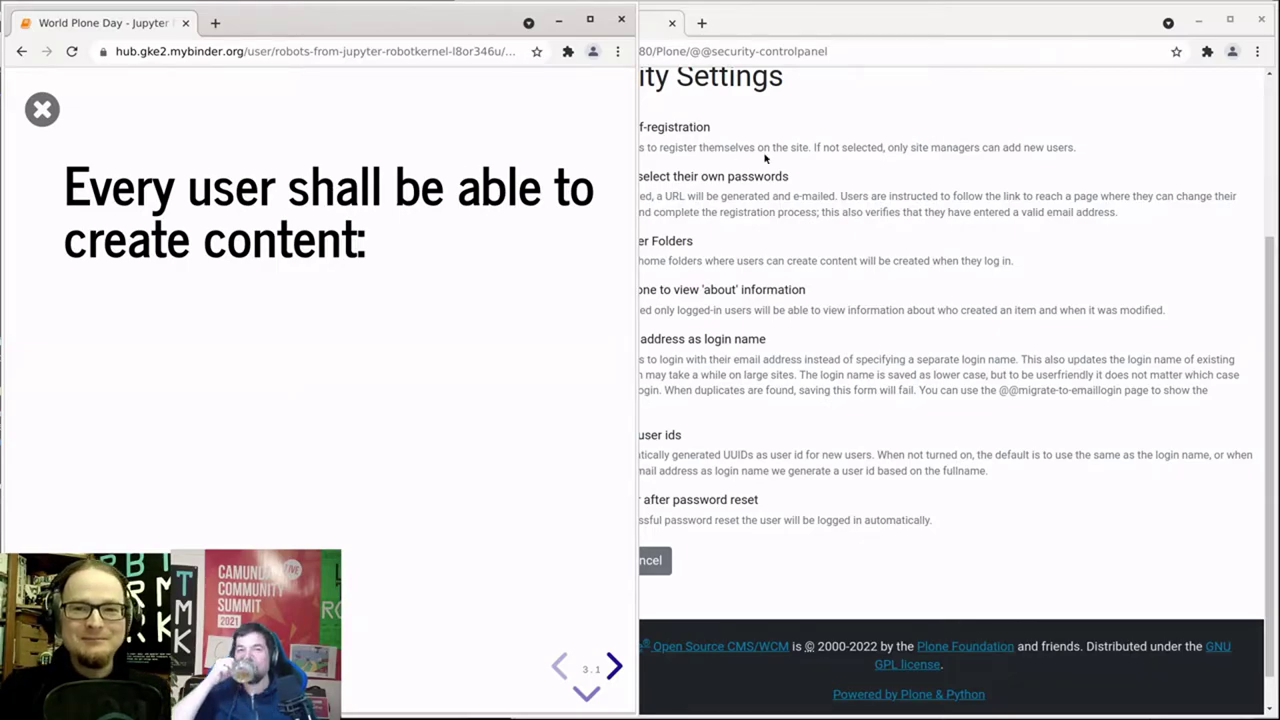
click(787, 177)
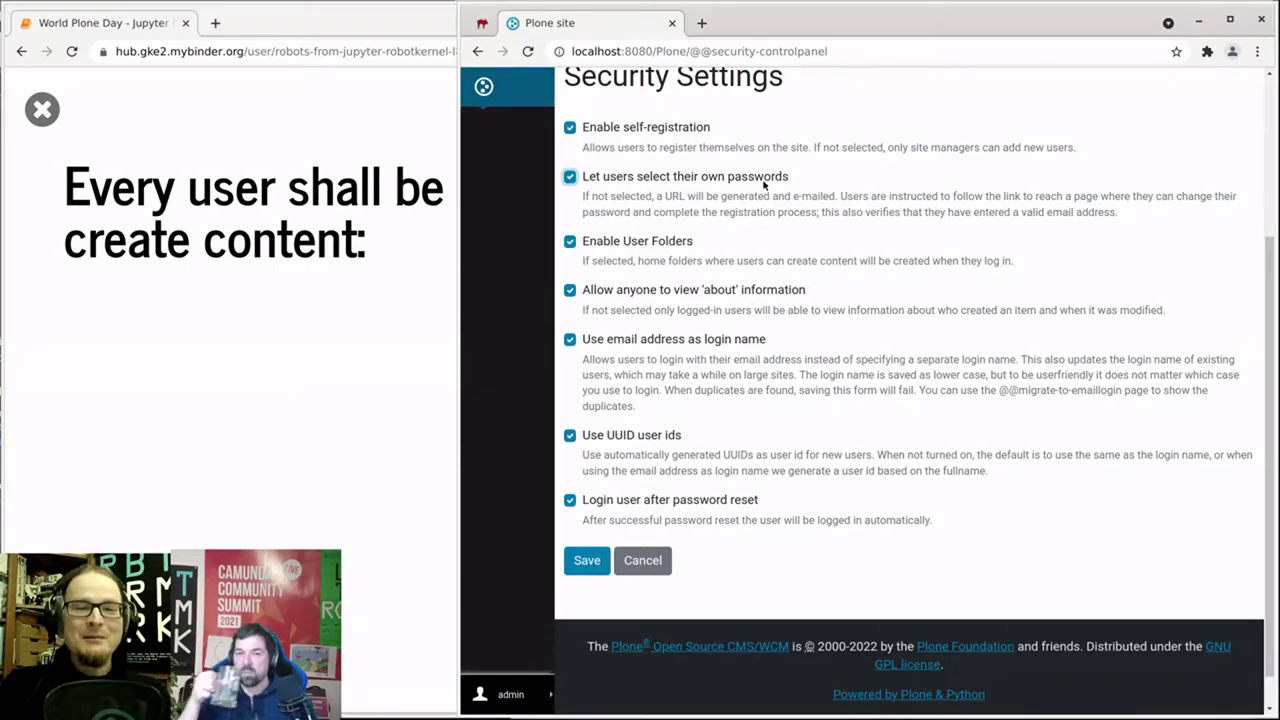
- Stop users choosing their own passwords, save the security settings, and log out
click(730, 186)
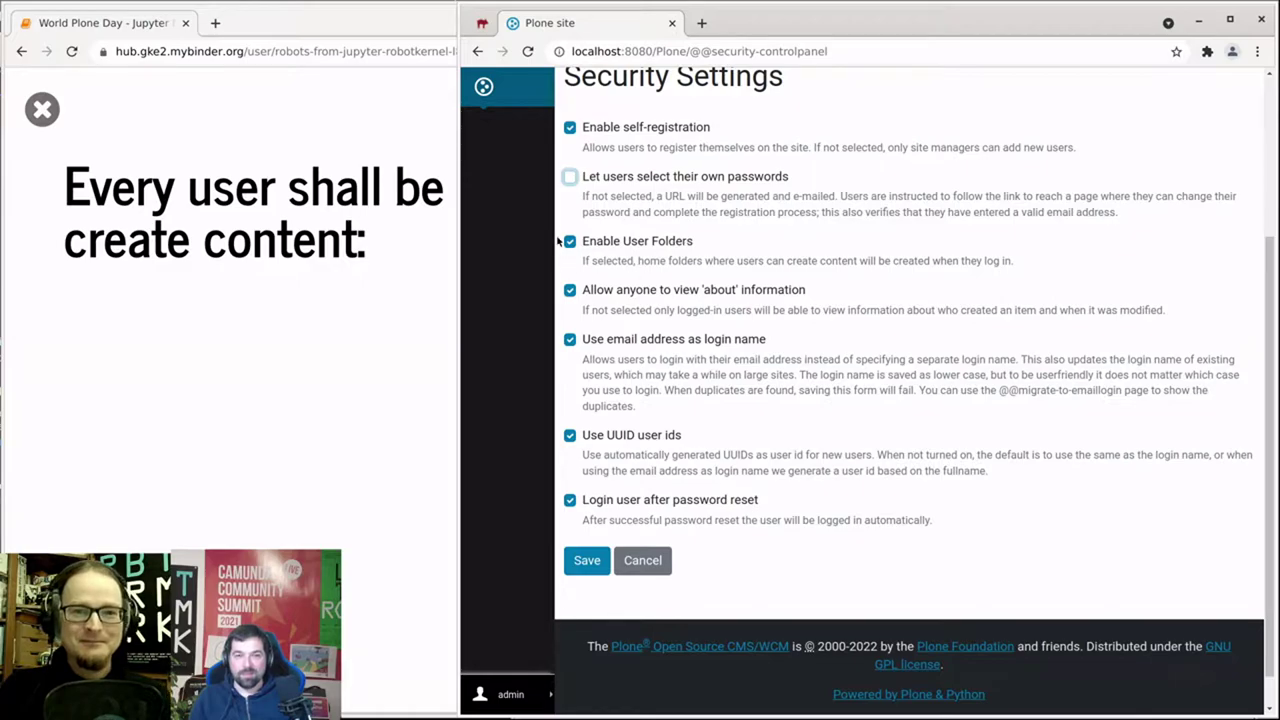
click(594, 563)
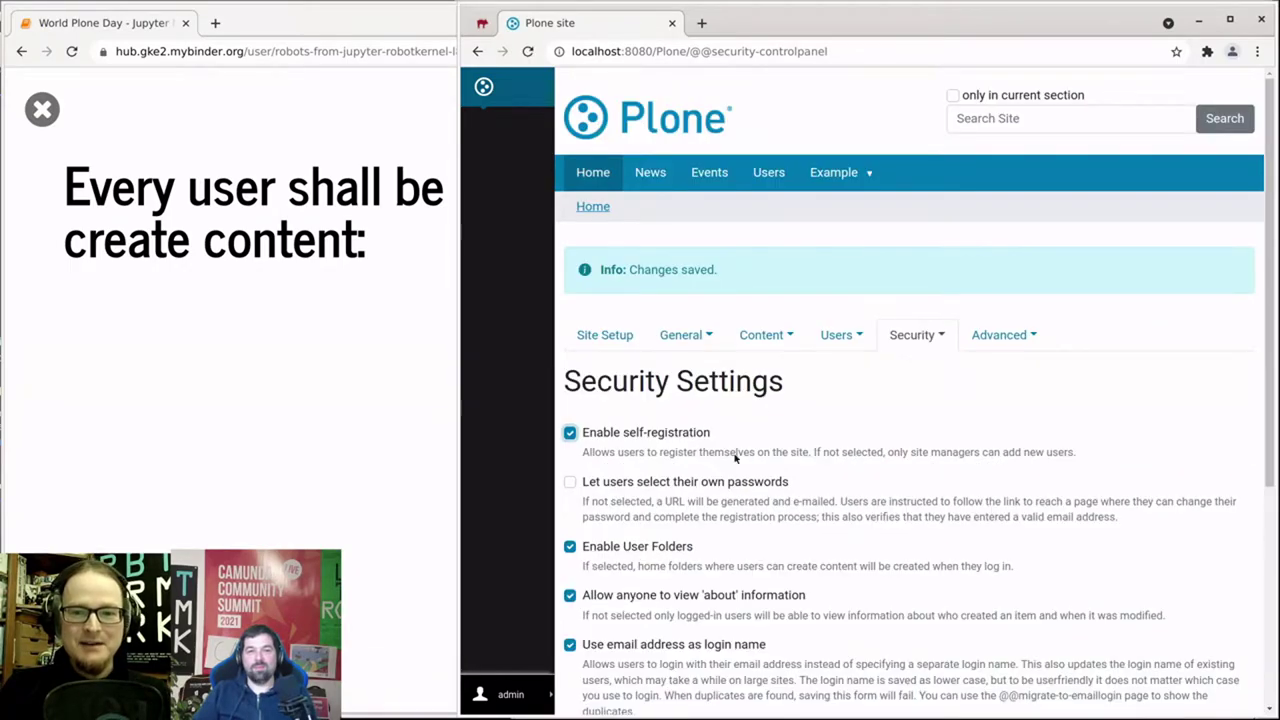
scroll(771, 400, down, 5)
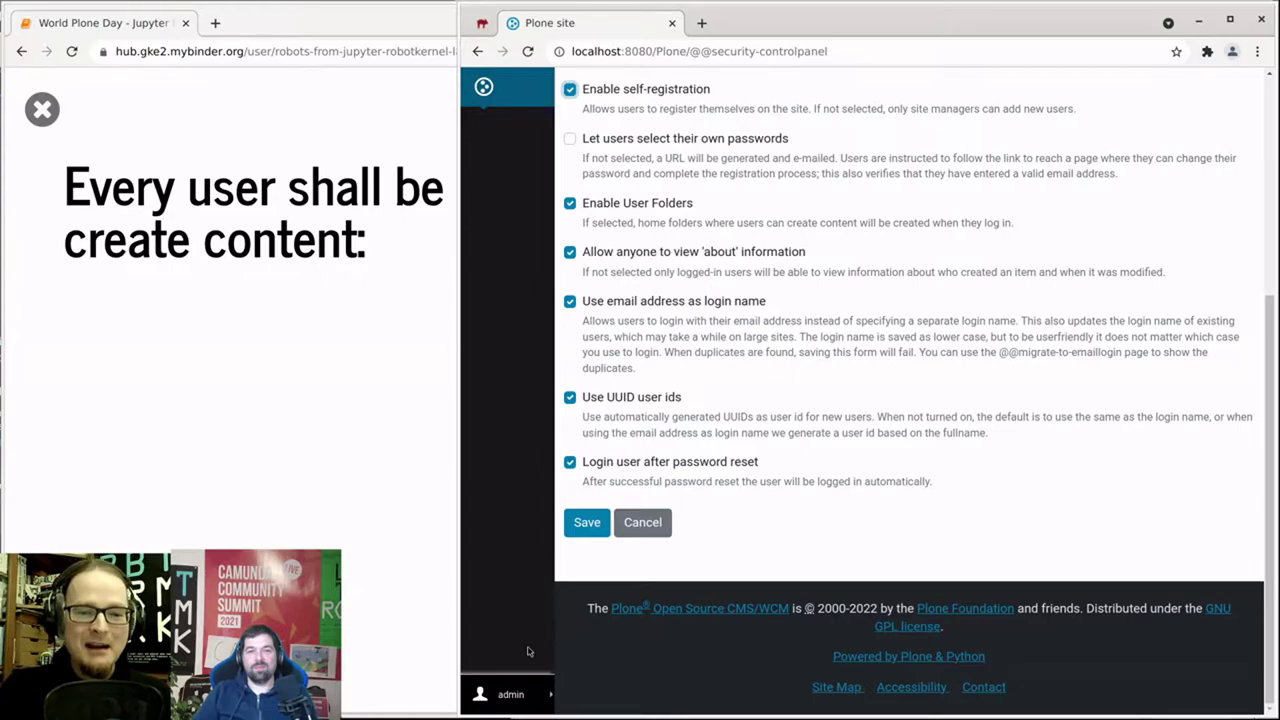
click(501, 692)
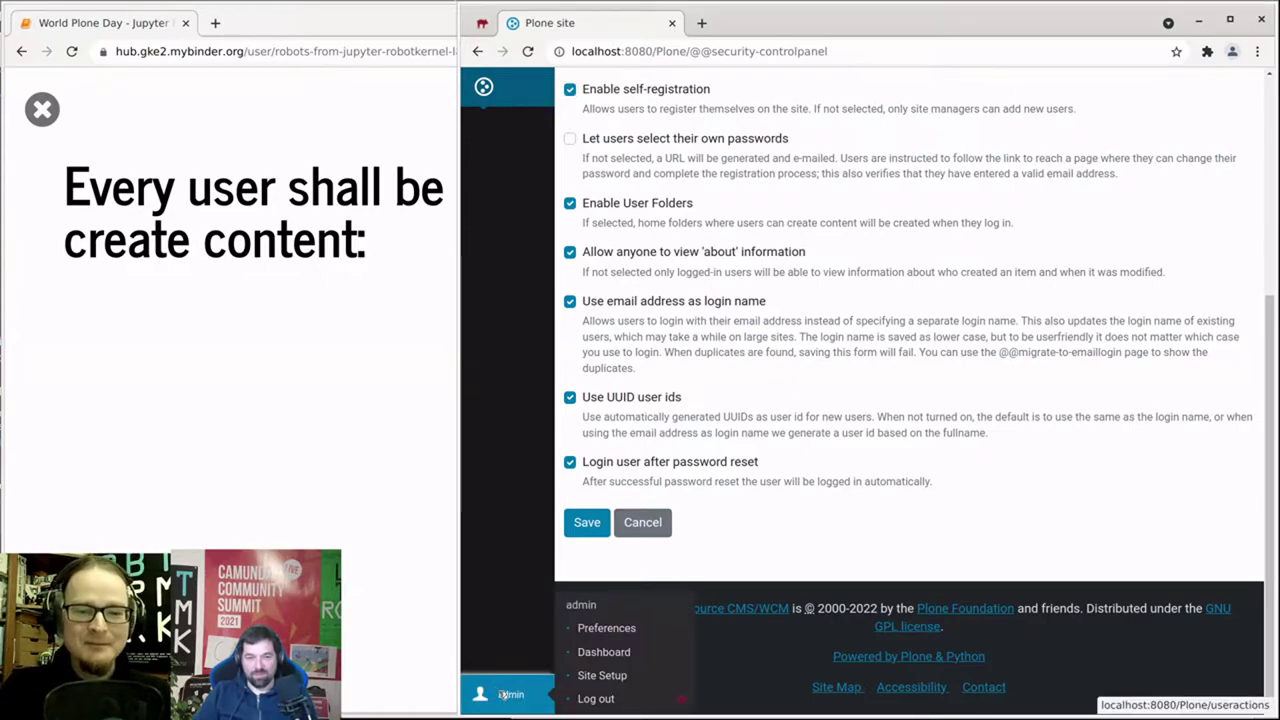
click(597, 699)
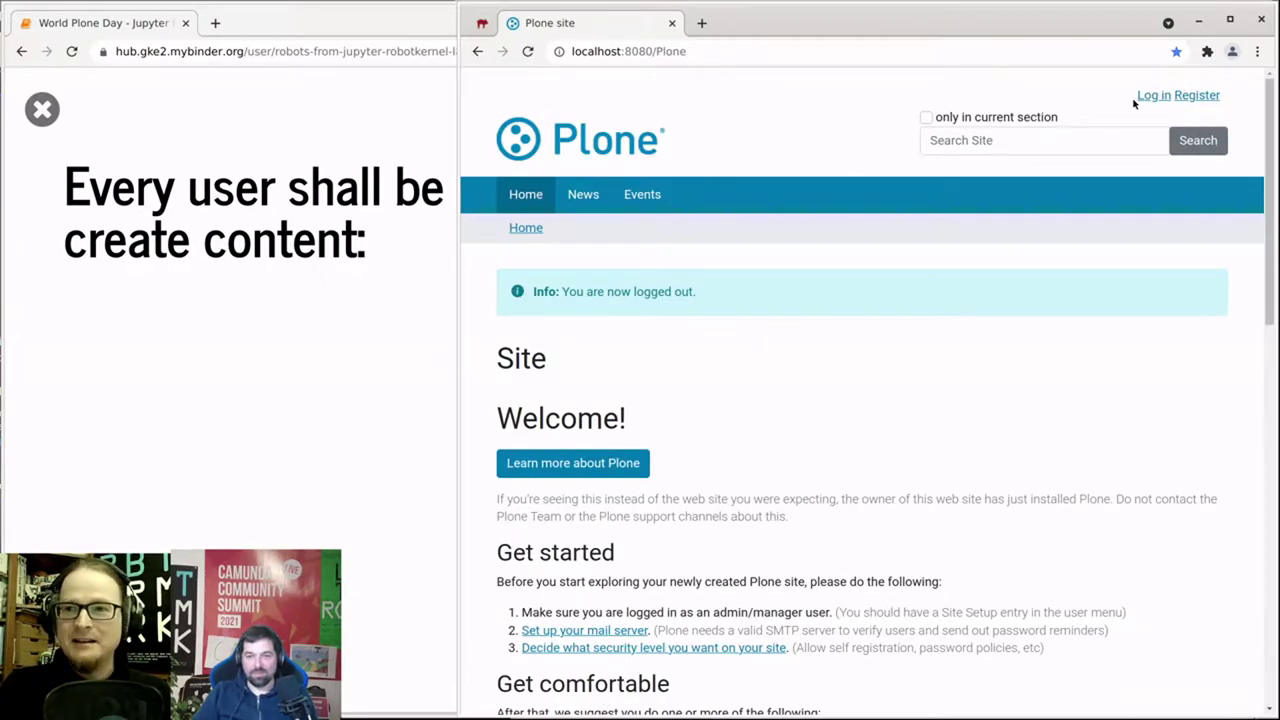
- Log back in with the admin username and password
click(1153, 95)
text(admin)
key(Tab)
text(admin)
key(Return)
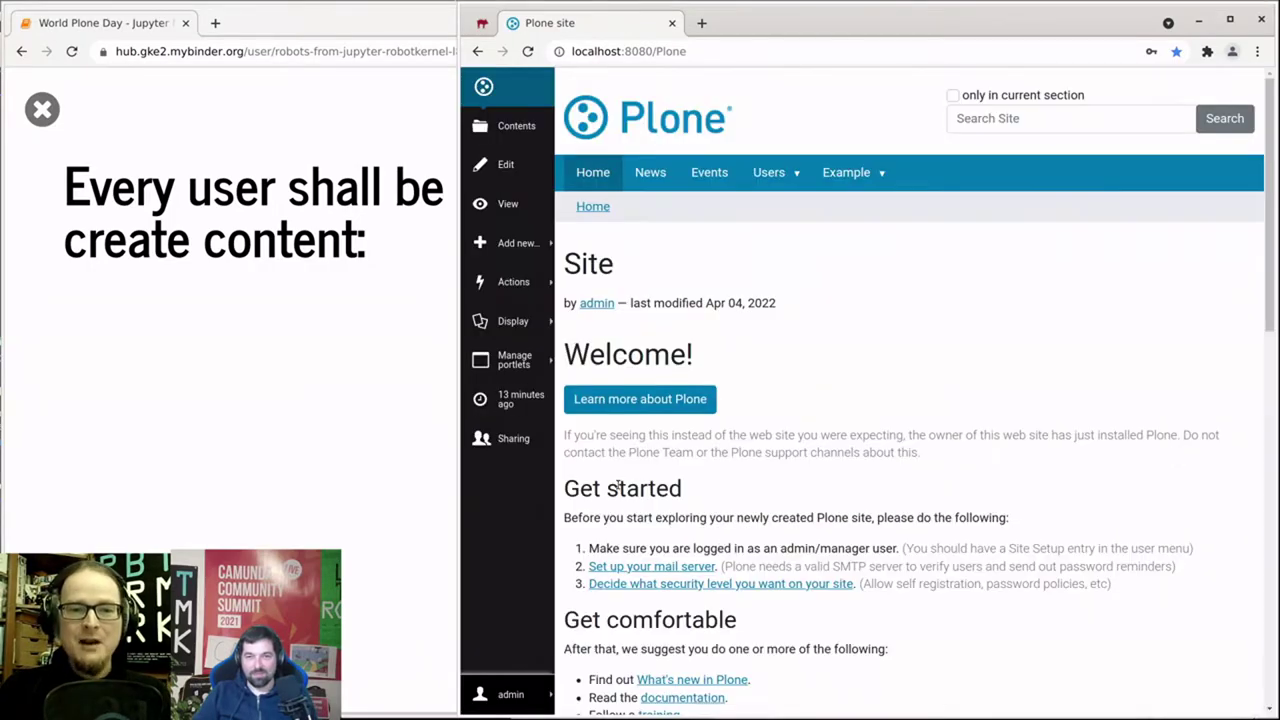
click(507, 693)
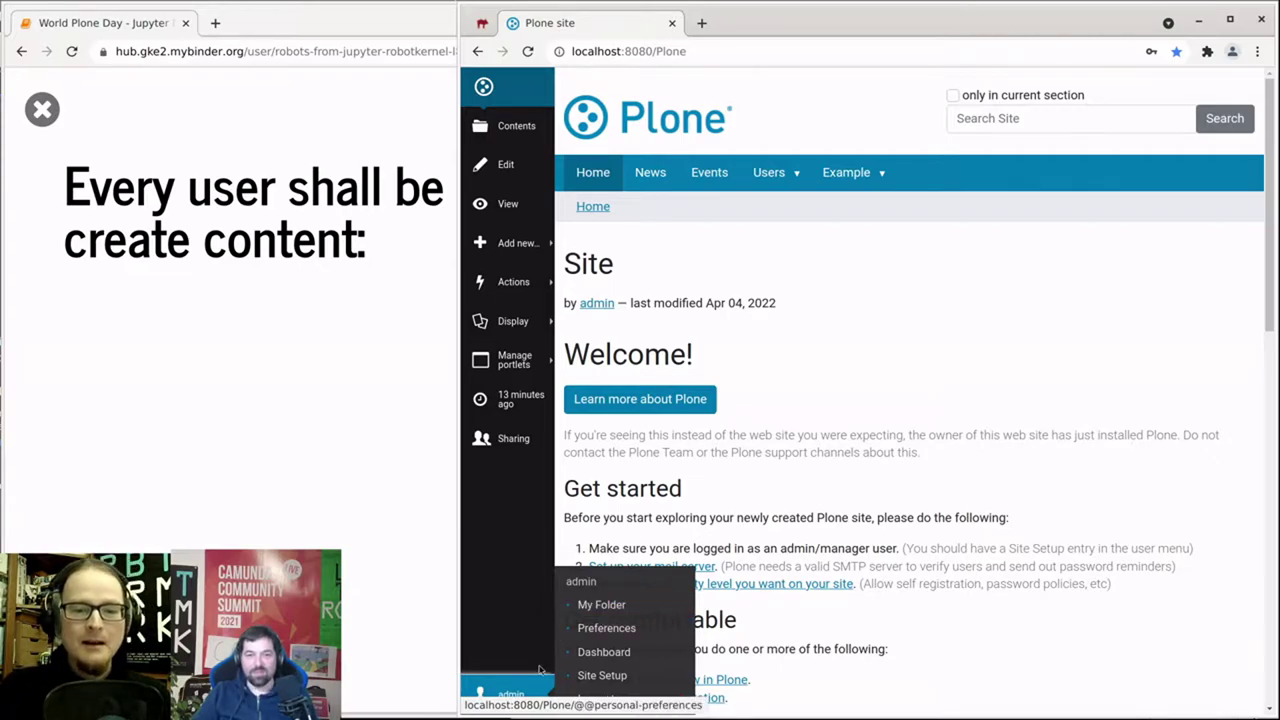
- Visit the admin's My Folder under Members, then log out of the site
click(608, 604)
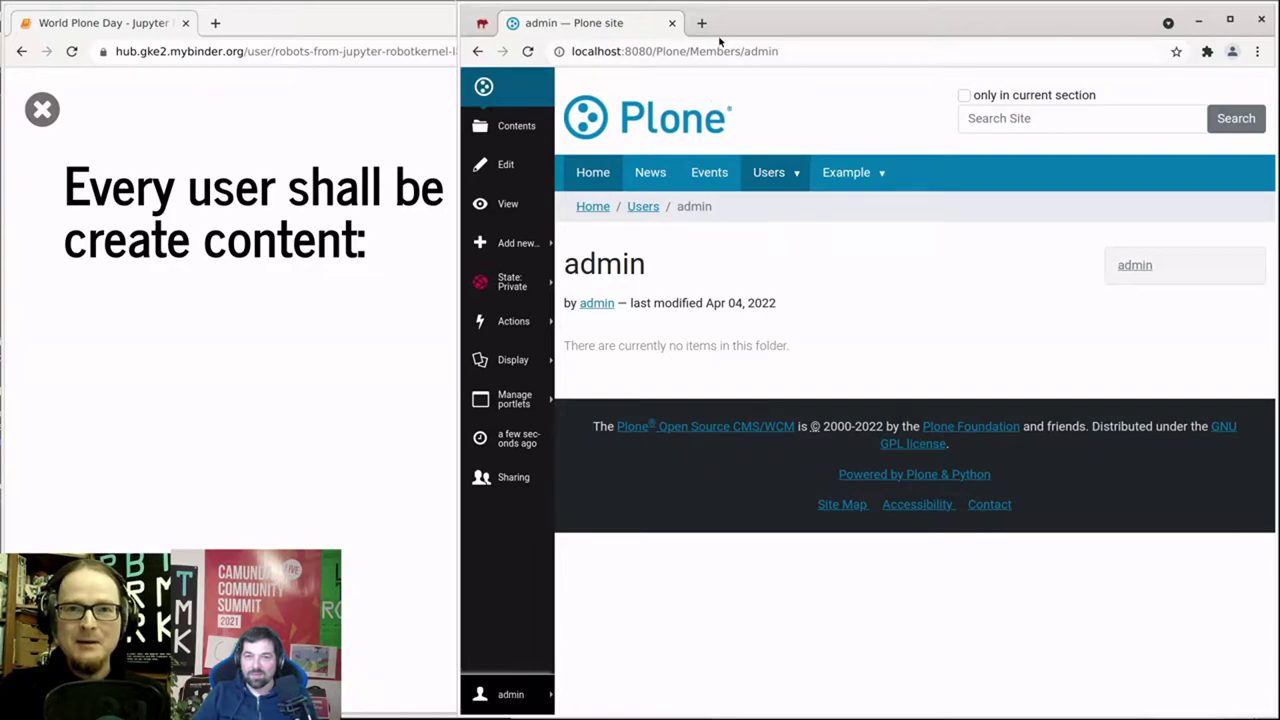
drag(692, 50, 741, 50)
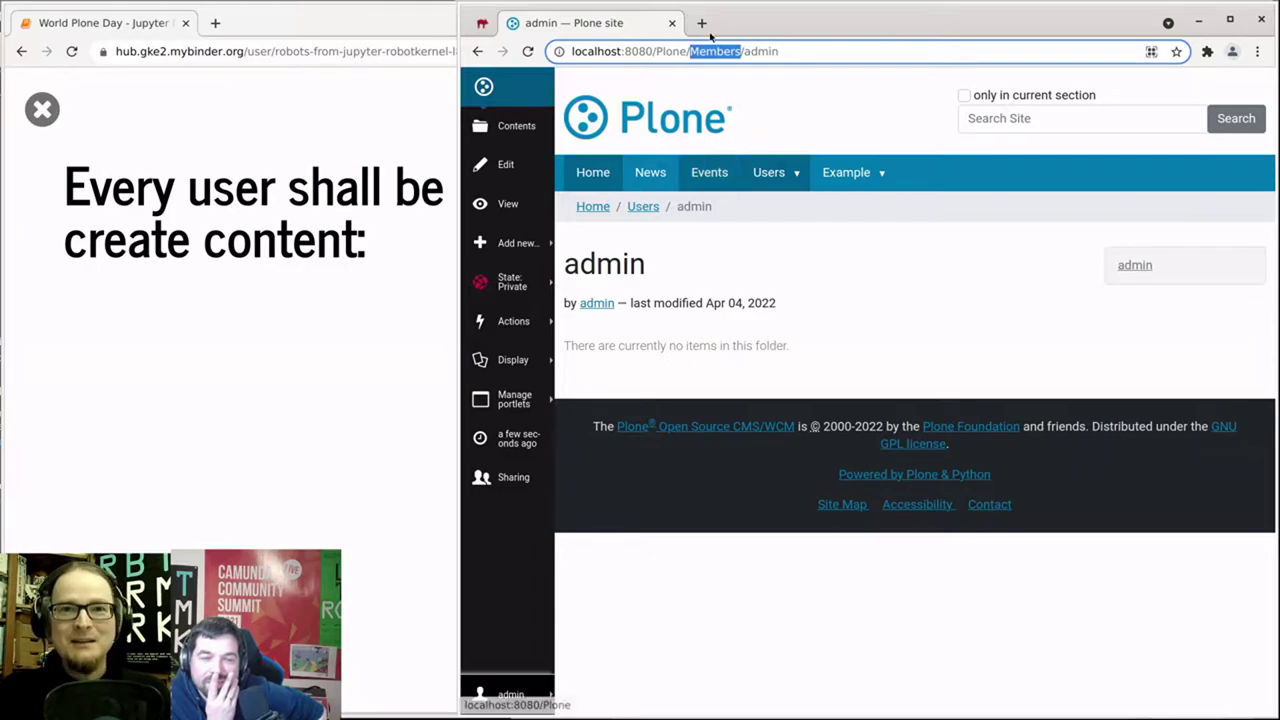
click(503, 708)
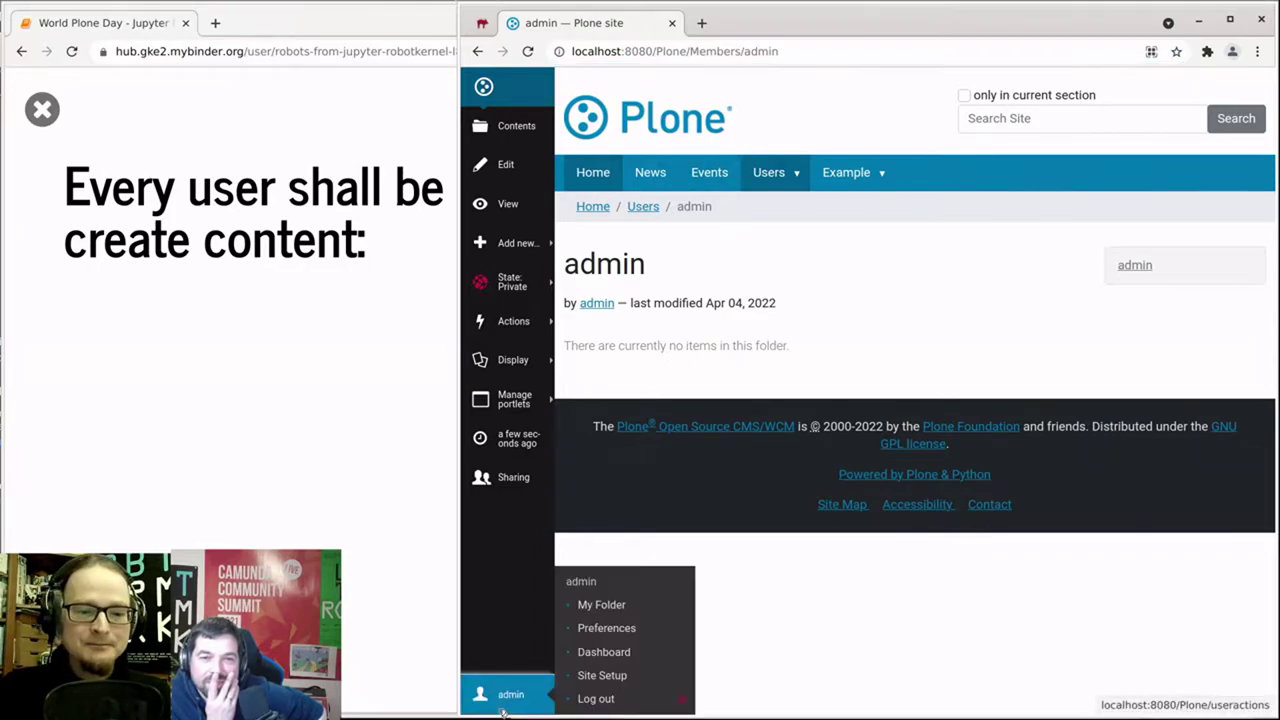
click(588, 698)
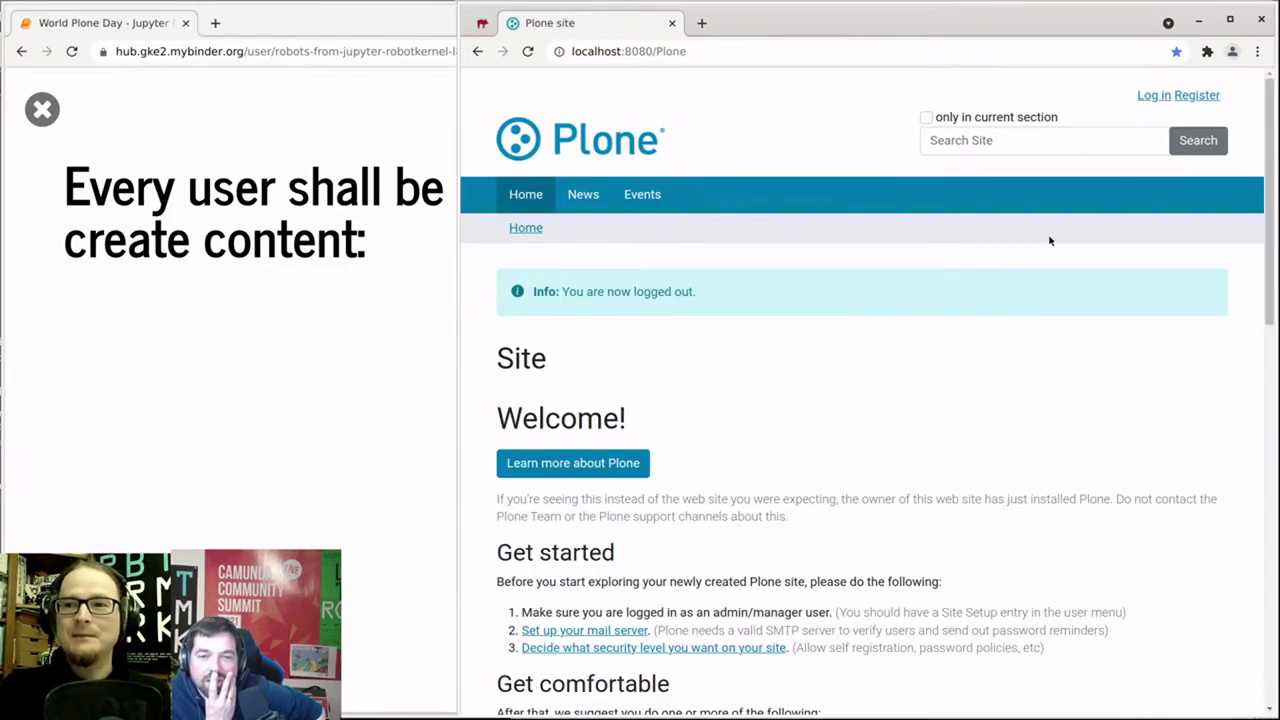
- Fill the Registration form with the member's full name and e-mail, then submit it
click(1197, 95)
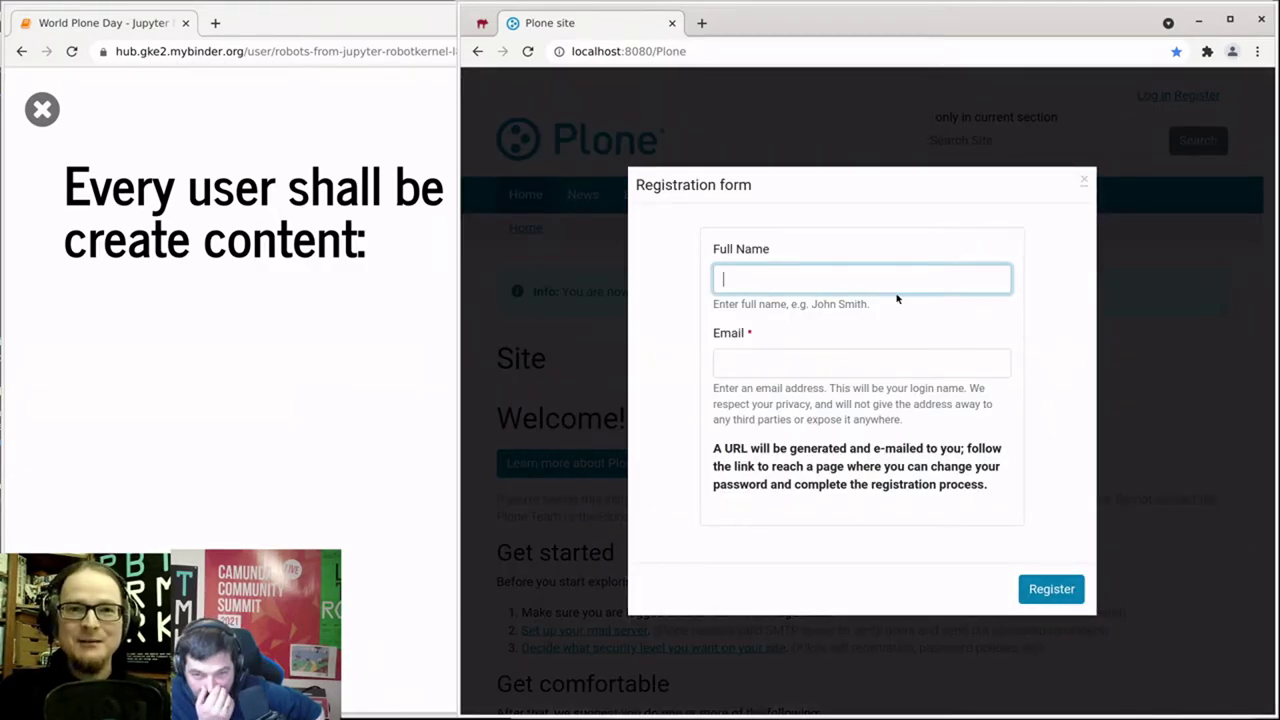
text(Asko)
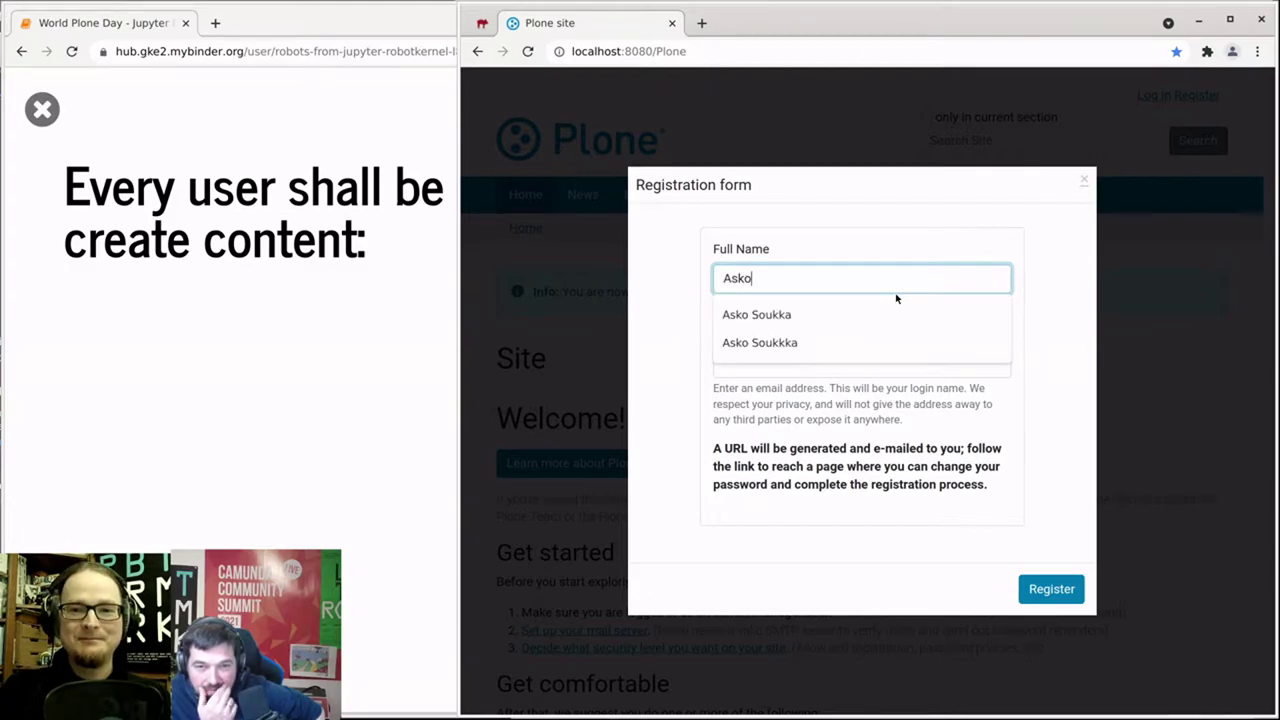
click(848, 312)
click(770, 360)
click(772, 398)
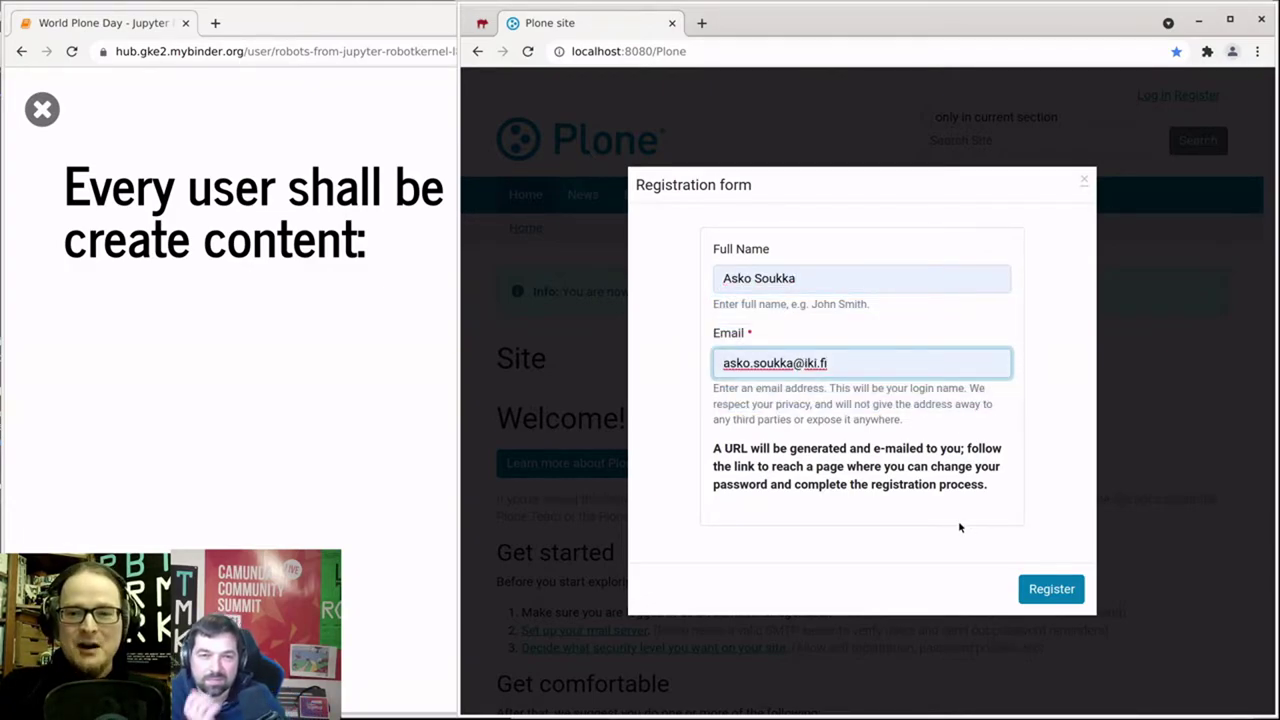
click(1045, 590)
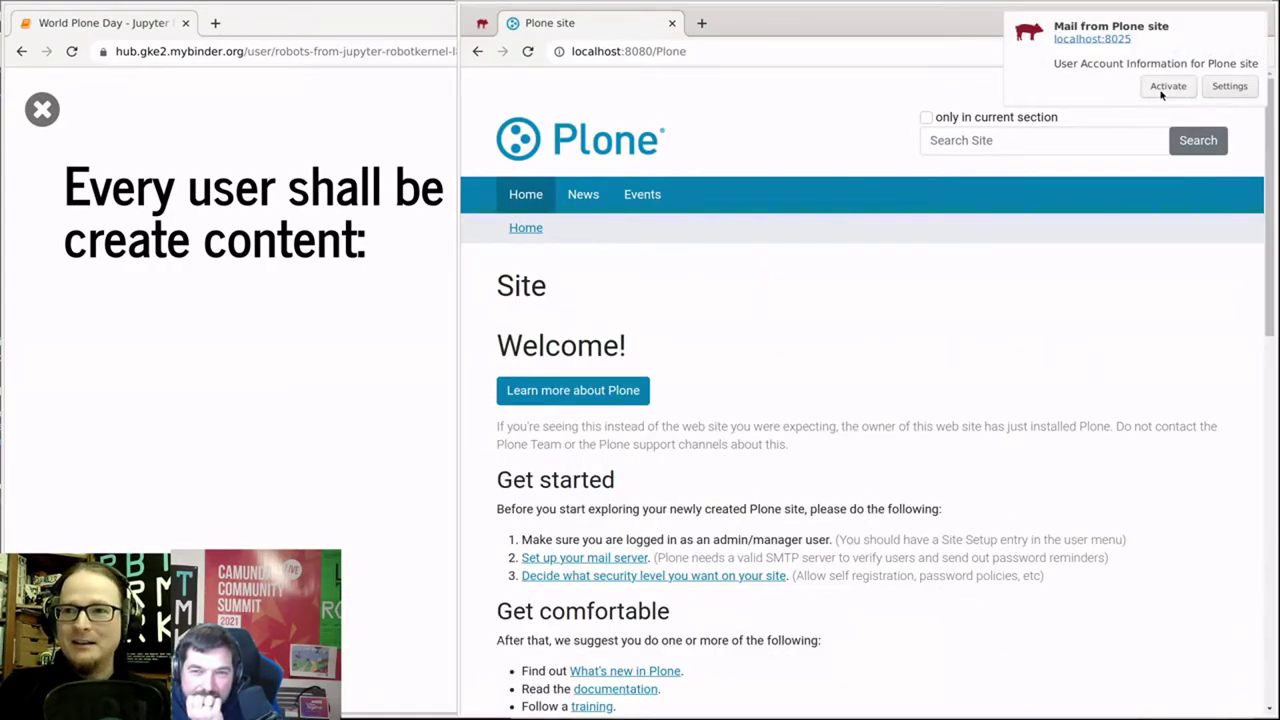
- Open the new account's welcome e-mail in MailHog and follow its passwordreset link
click(1163, 92)
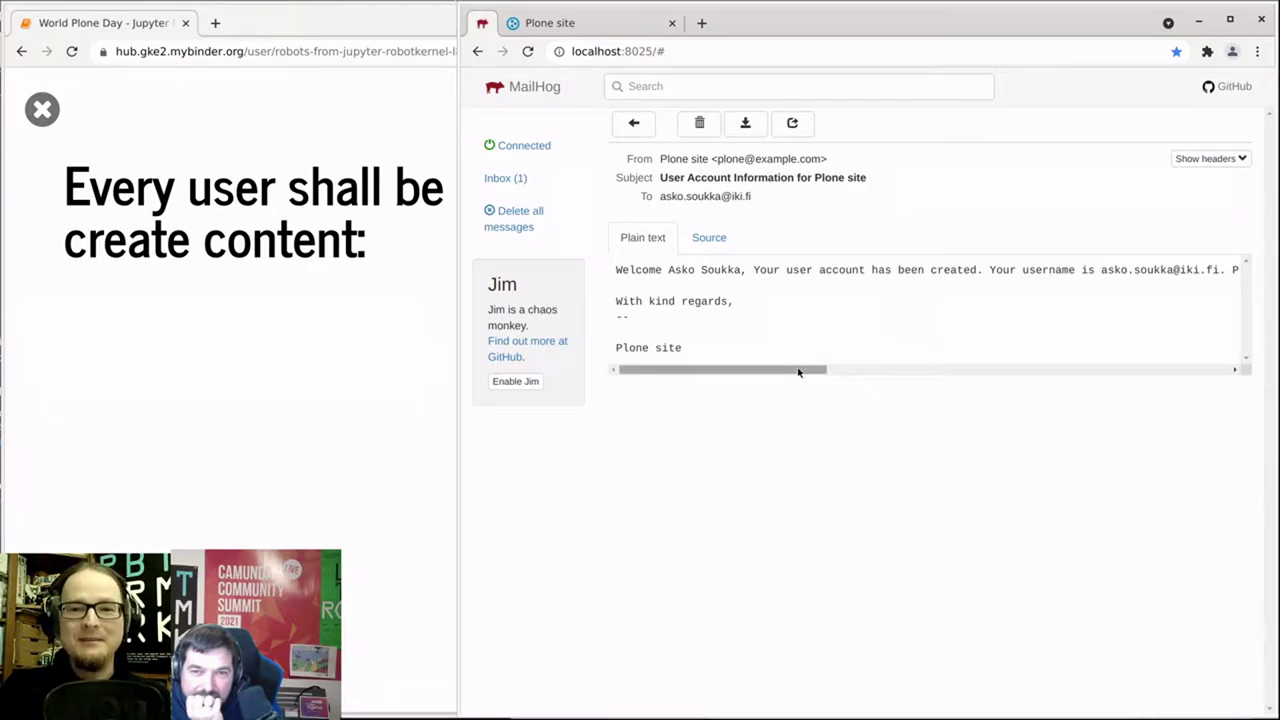
drag(797, 375, 1093, 356)
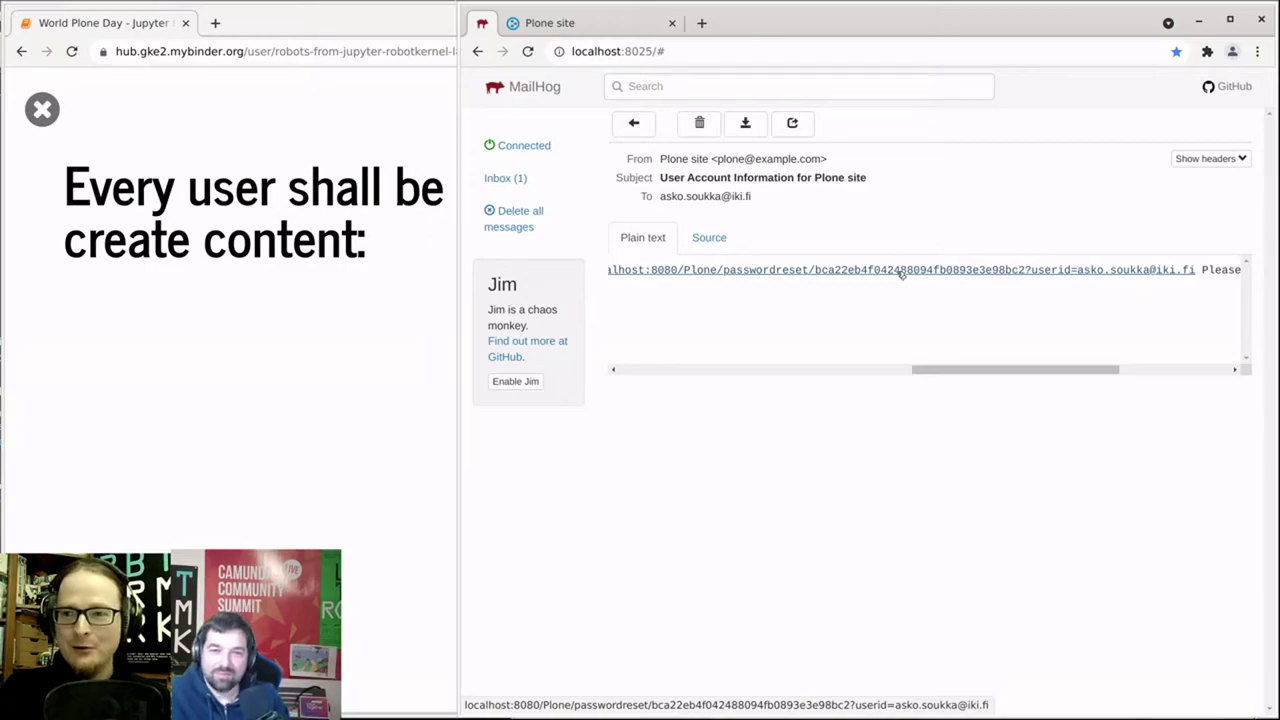
click(901, 270)
click(695, 421)
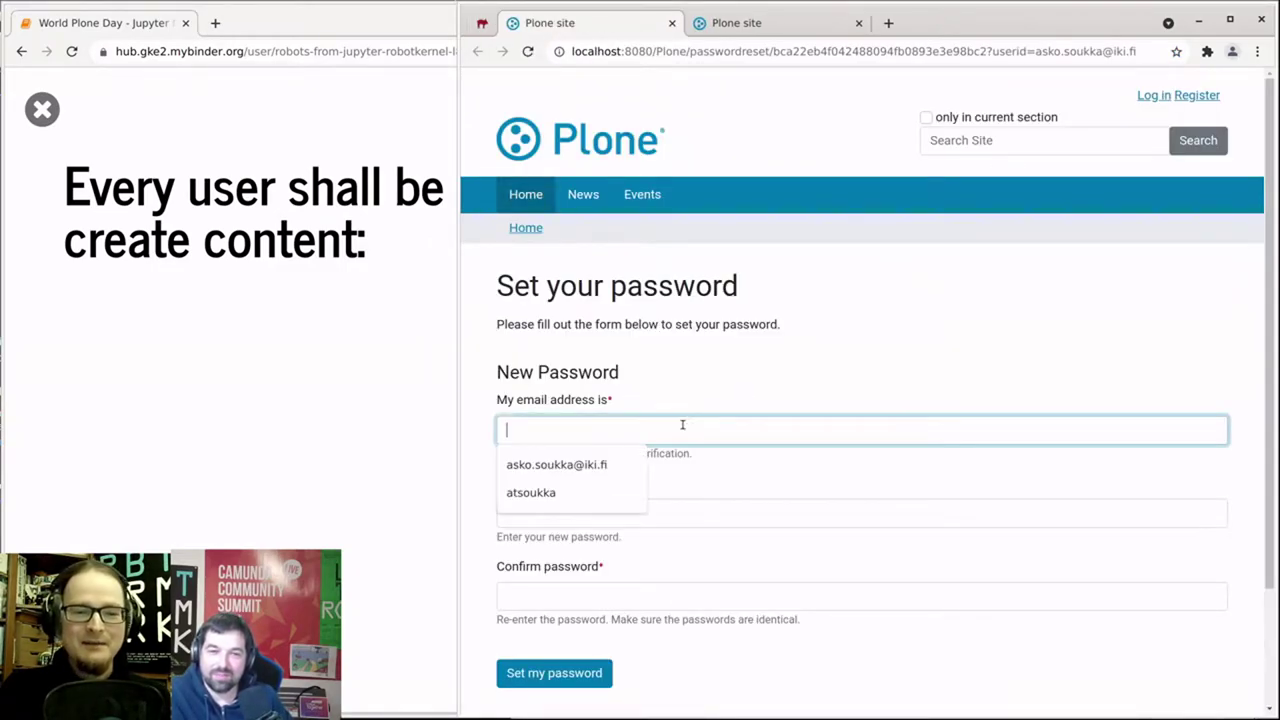
- Fill in the member's e-mail and new password, pasting it into the confirmation field
click(556, 464)
scroll(660, 370, down, 2)
click(643, 370)
key(ctrl+a)
key(ctrl+a)
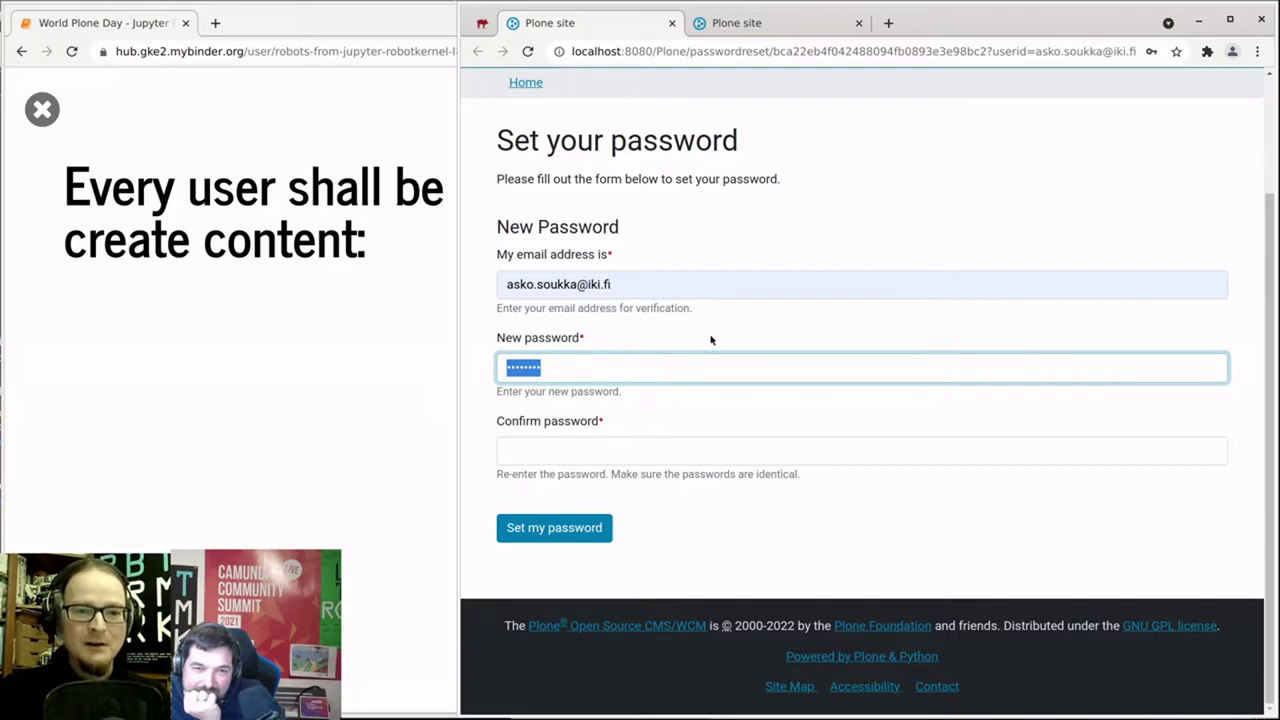
click(647, 449)
key(ctrl+v)
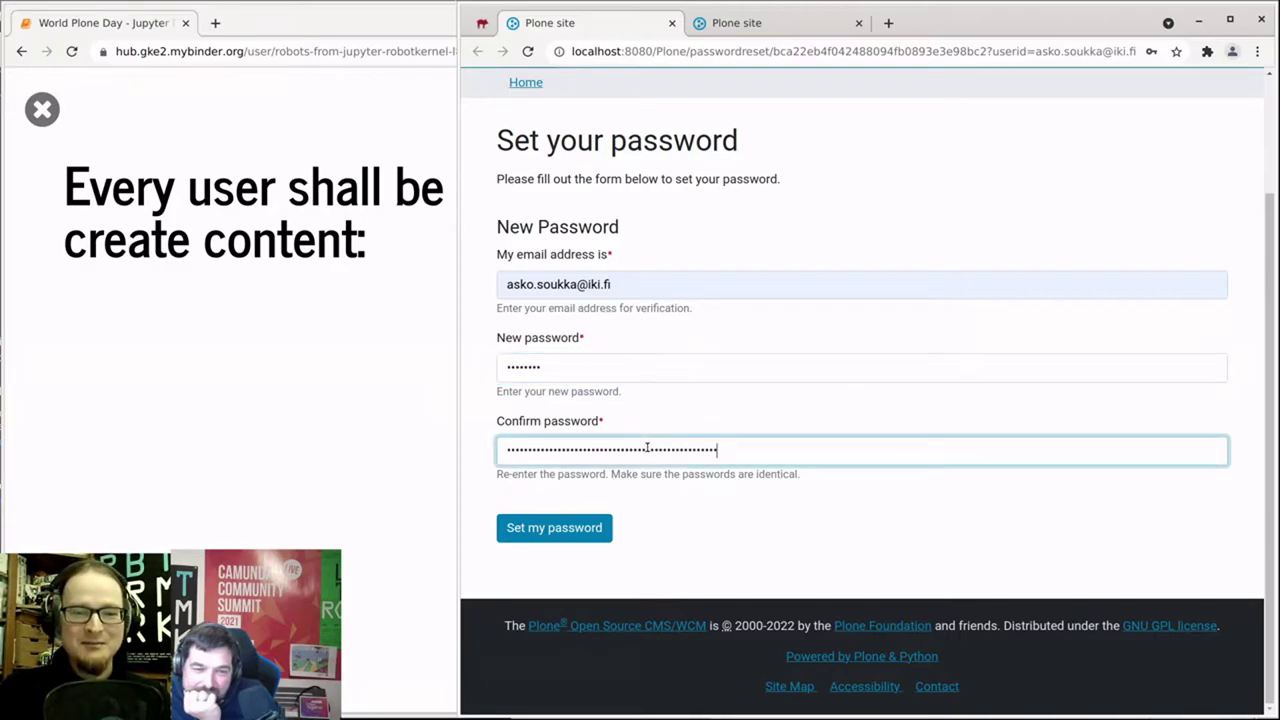
- Retype the password confirmation and submit the reset form
click(578, 370)
key(ctrl+a)
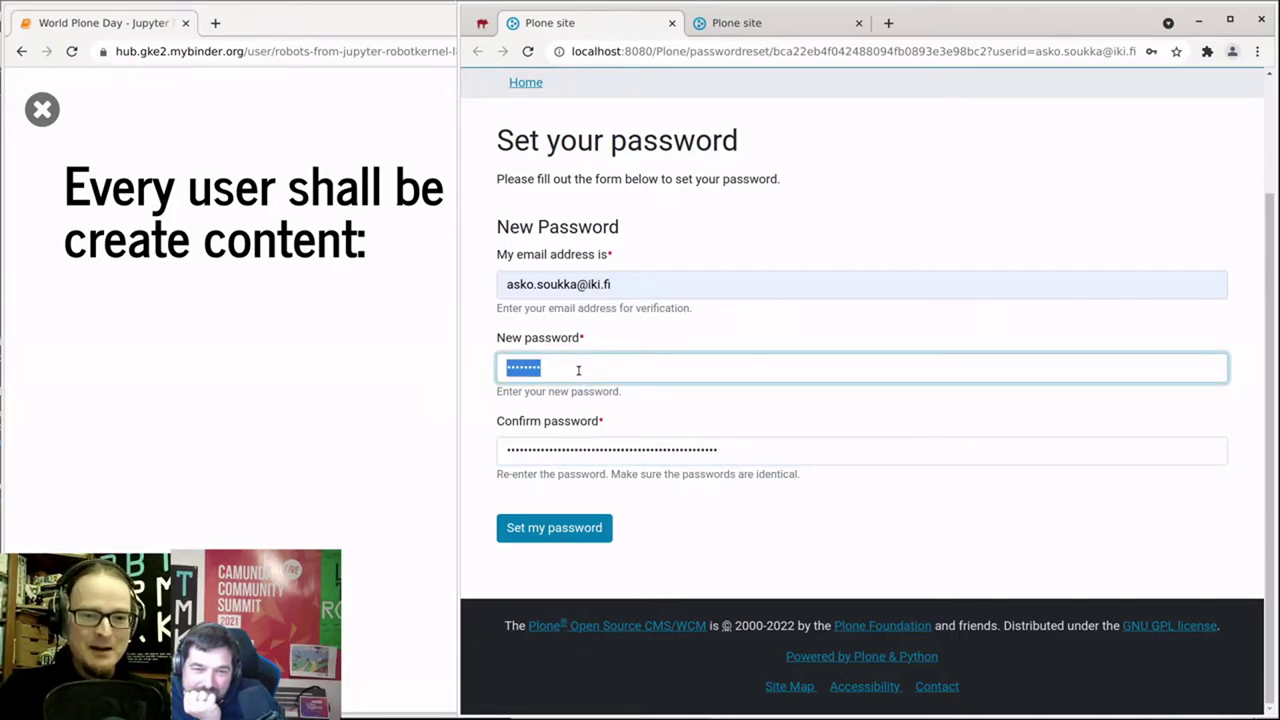
click(555, 440)
key(ctrl+a)
key(ctrl+v)
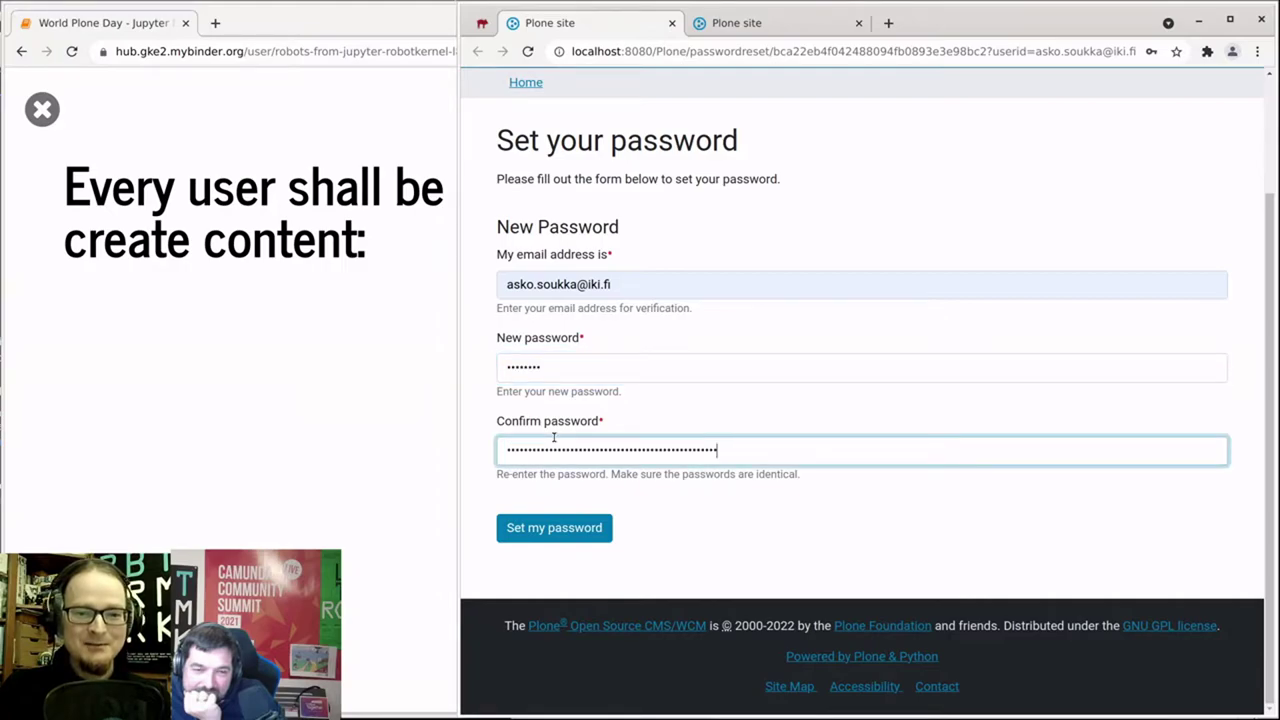
key(ctrl+a)
text(*******)
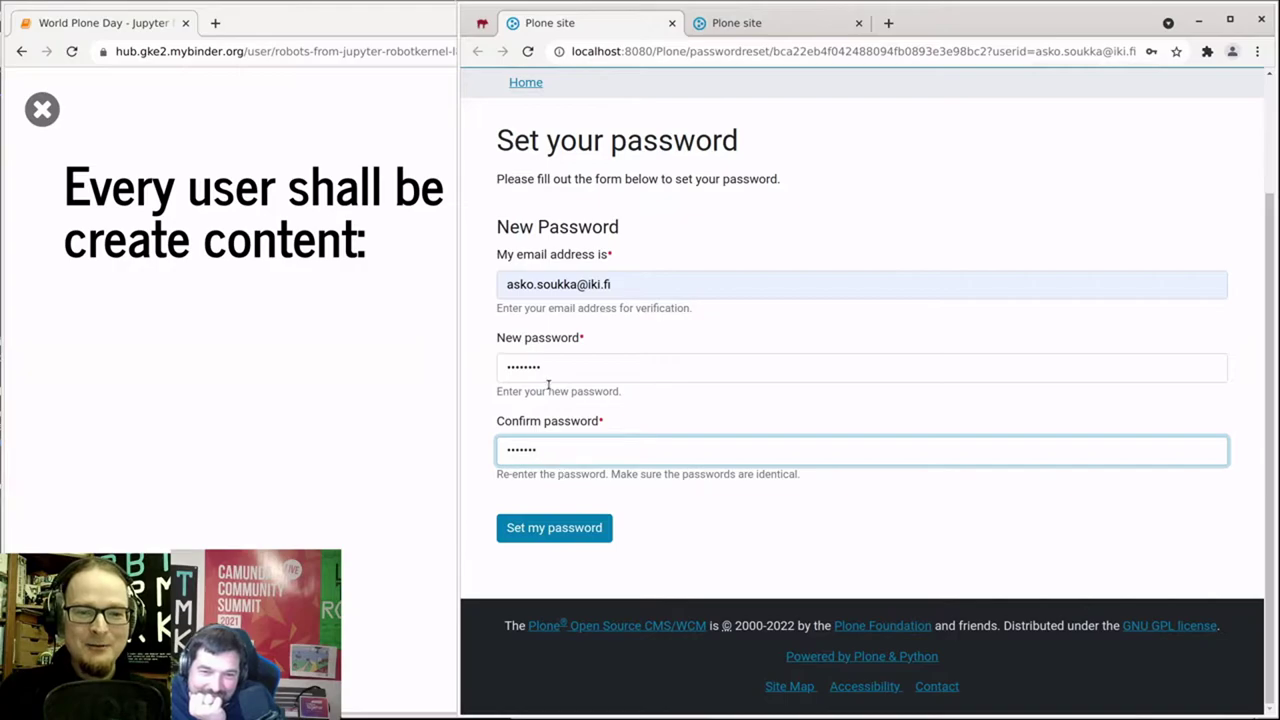
click(556, 527)
- After the mismatch error, refill the e-mail and both password fields and resubmit
click(546, 425)
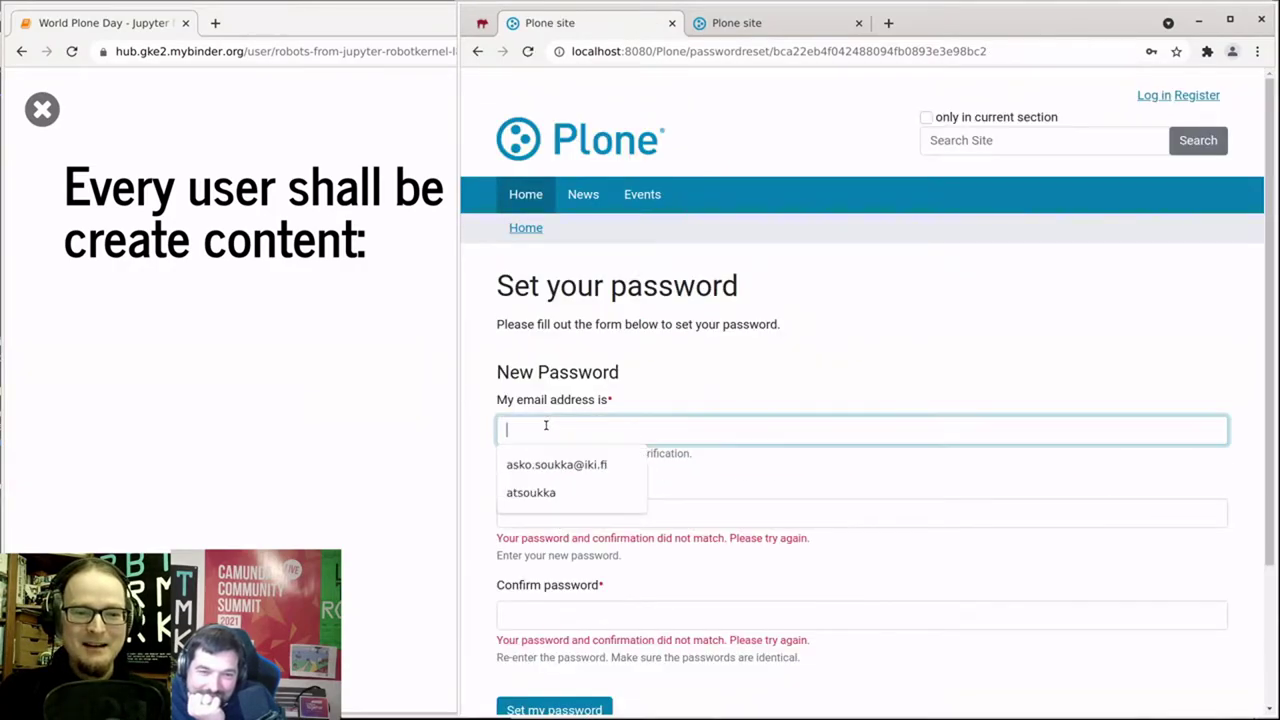
click(552, 464)
click(561, 519)
text(*******)
key(Tab)
text(*******)
key(Return)
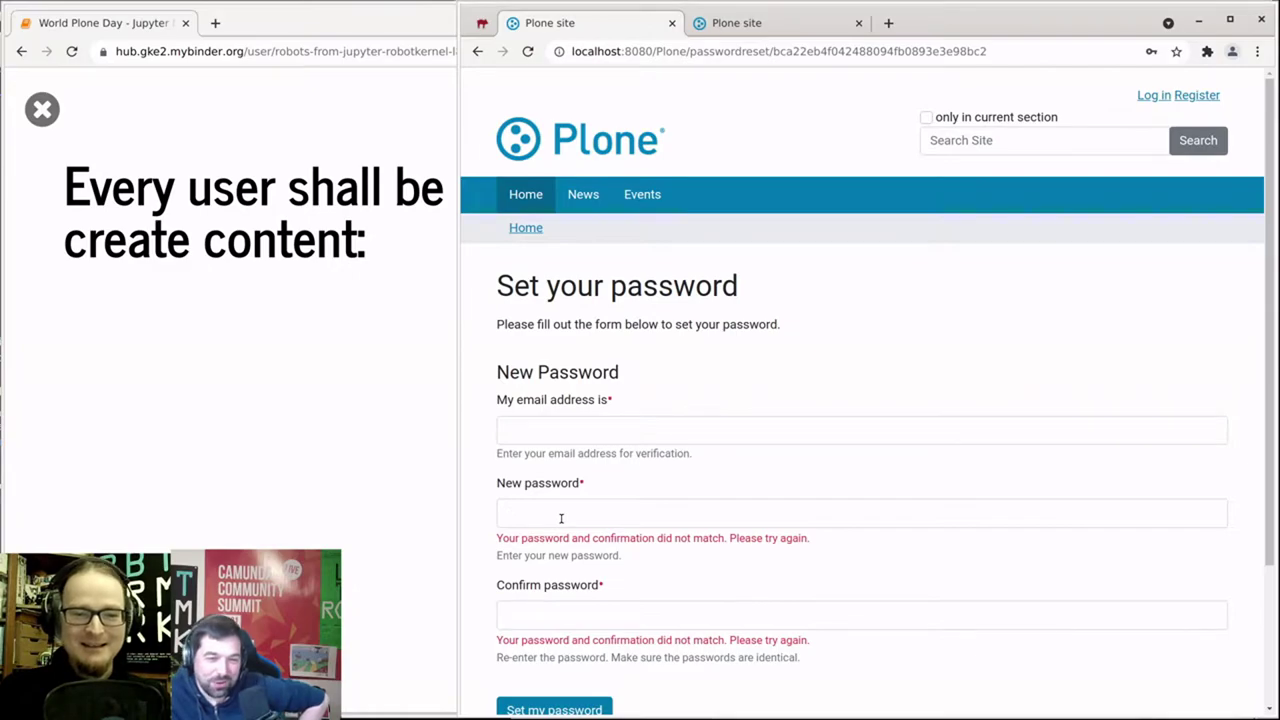
- Refill the e-mail with a matching new password and confirmation to complete the reset
scroll(607, 495, down, 3)
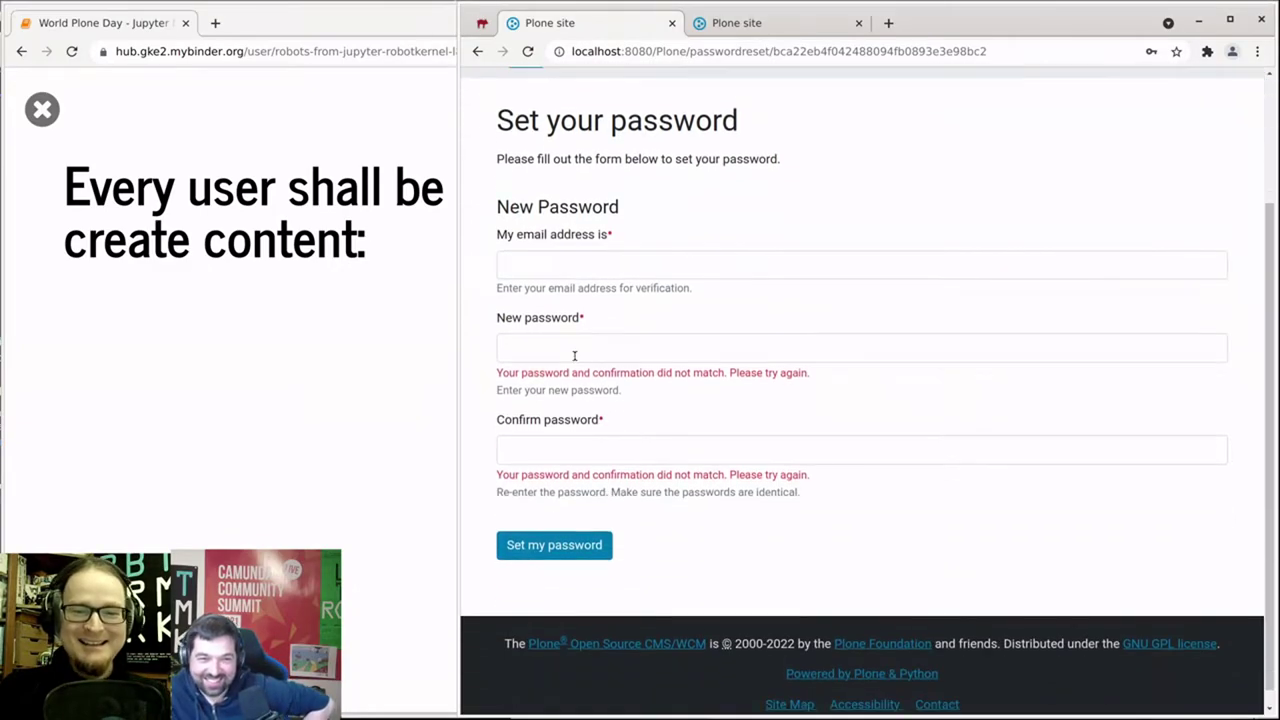
click(571, 268)
click(566, 297)
click(561, 342)
text(••••••••)
key(Tab)
text(••••••••)
key(Return)
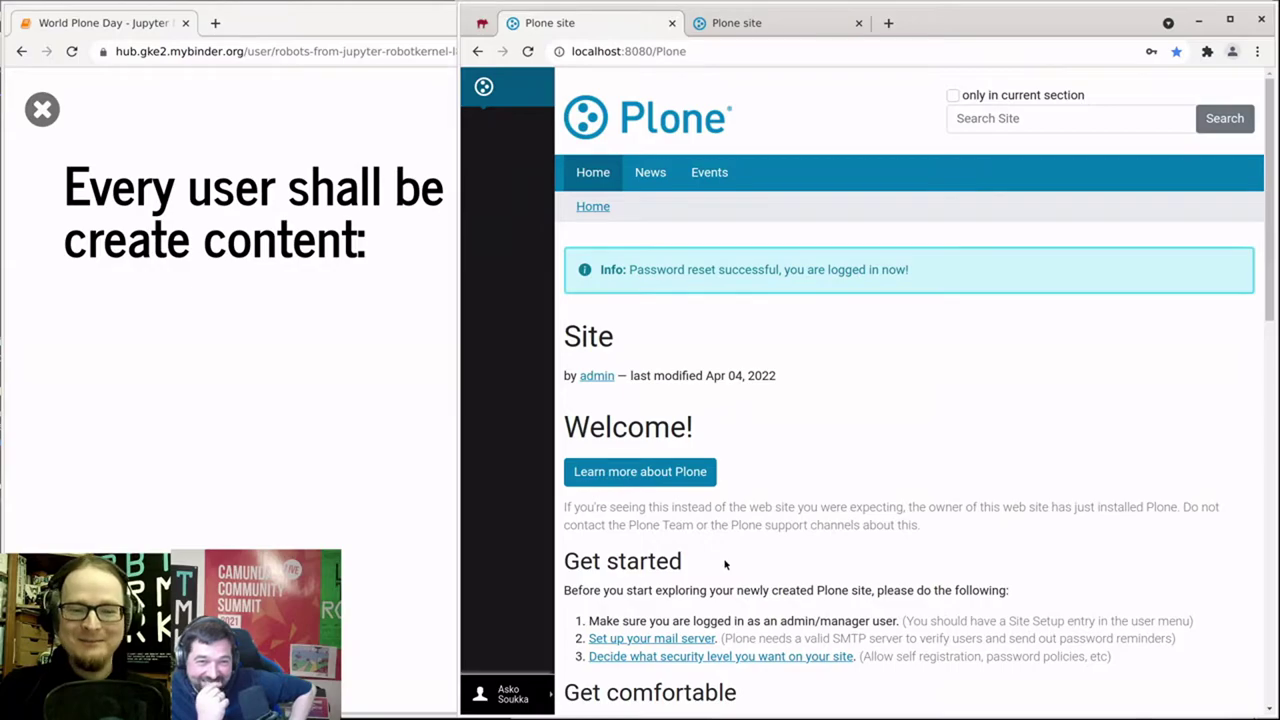
- Log out and sign back in with the member's e-mail and password
click(518, 686)
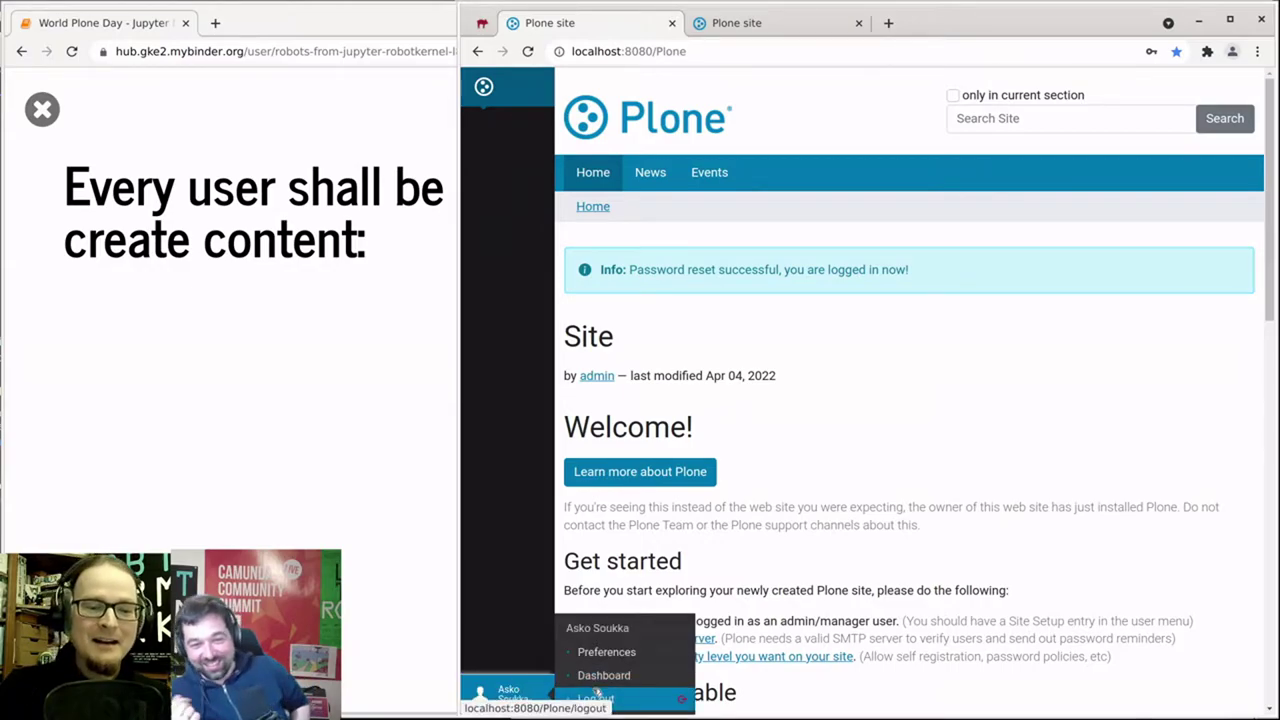
click(595, 692)
click(1155, 97)
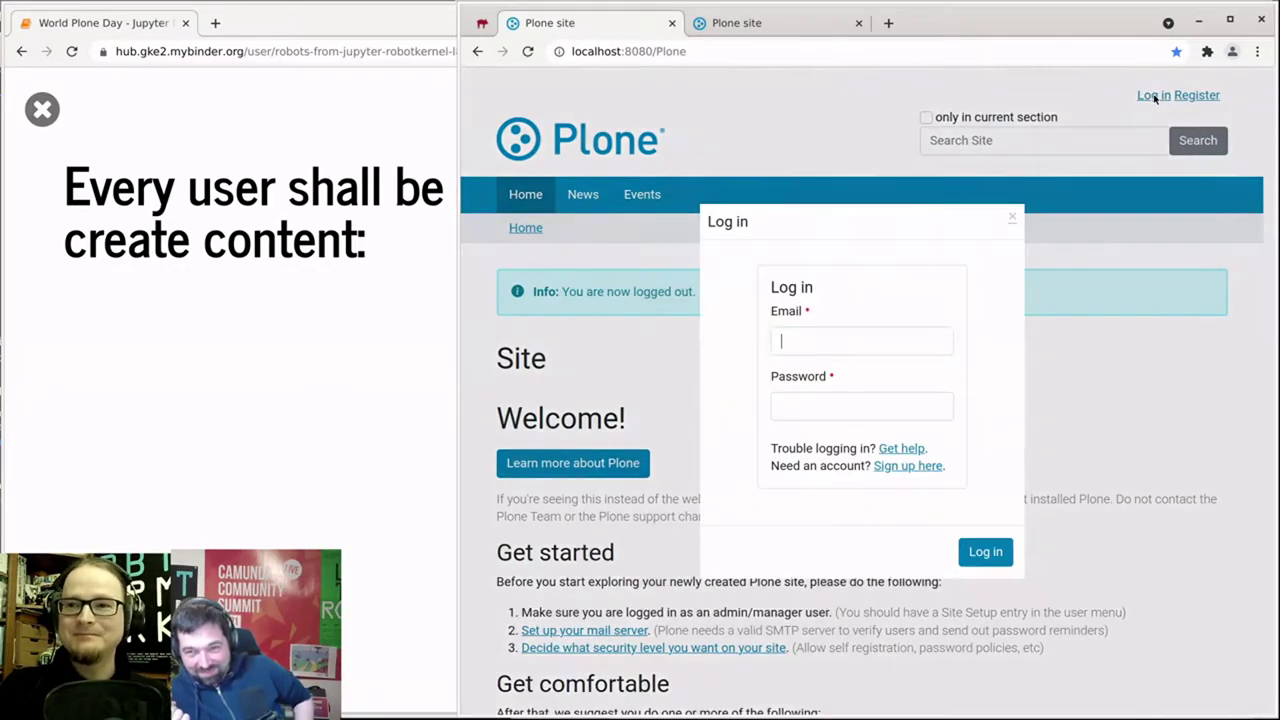
click(817, 406)
click(811, 407)
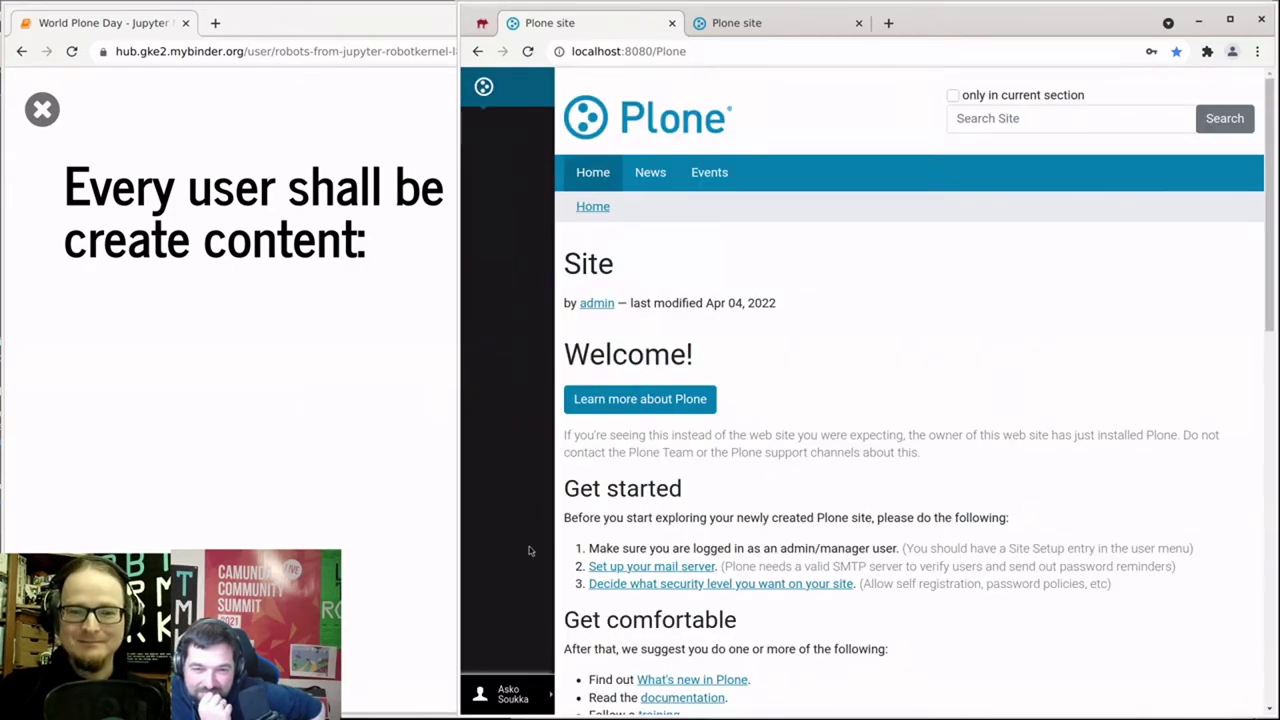
- Add a Page titled 'Hello WOrld' in the member's personal folder, then advance the slide
click(510, 692)
click(600, 628)
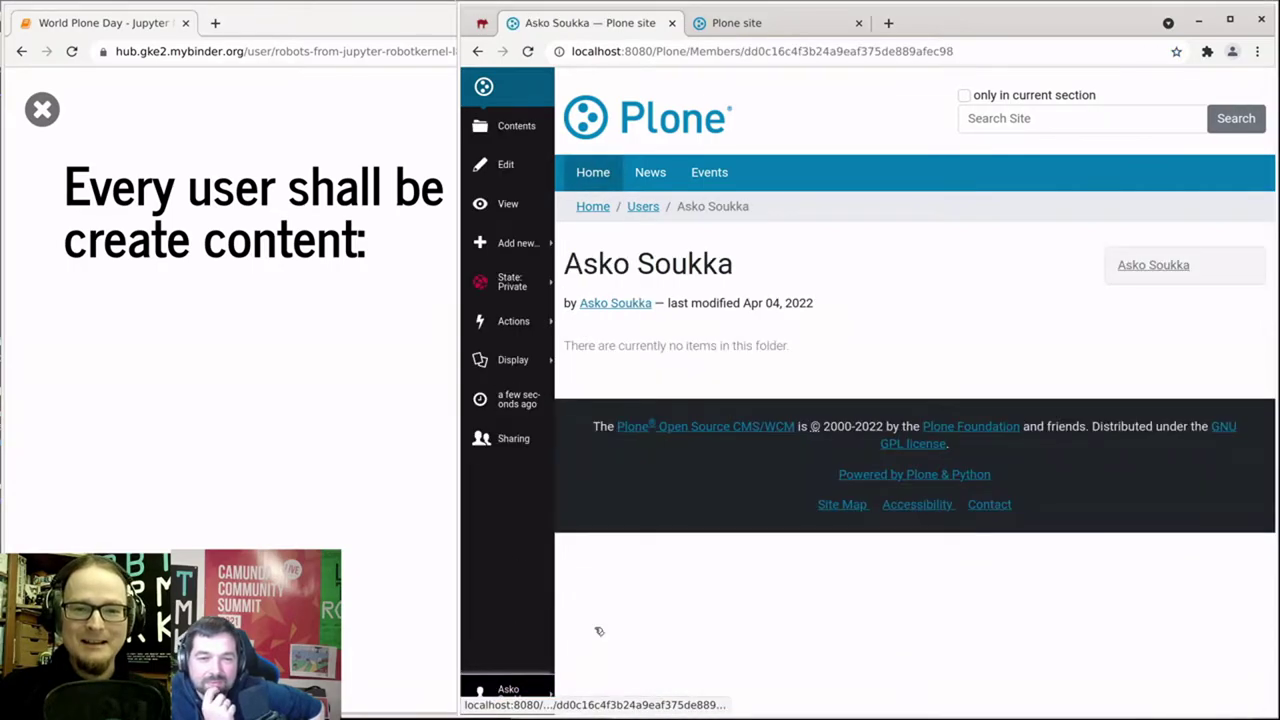
click(533, 256)
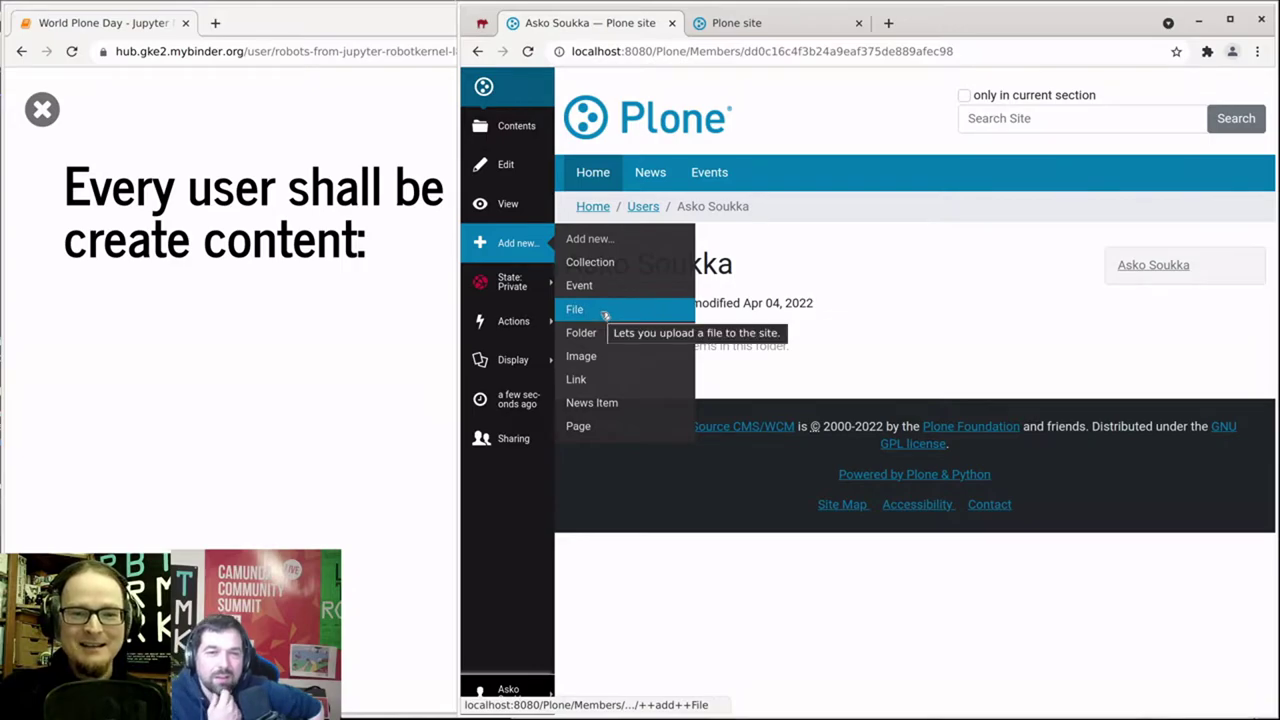
click(586, 424)
click(640, 377)
text(Hello WOrld)
key(Return)
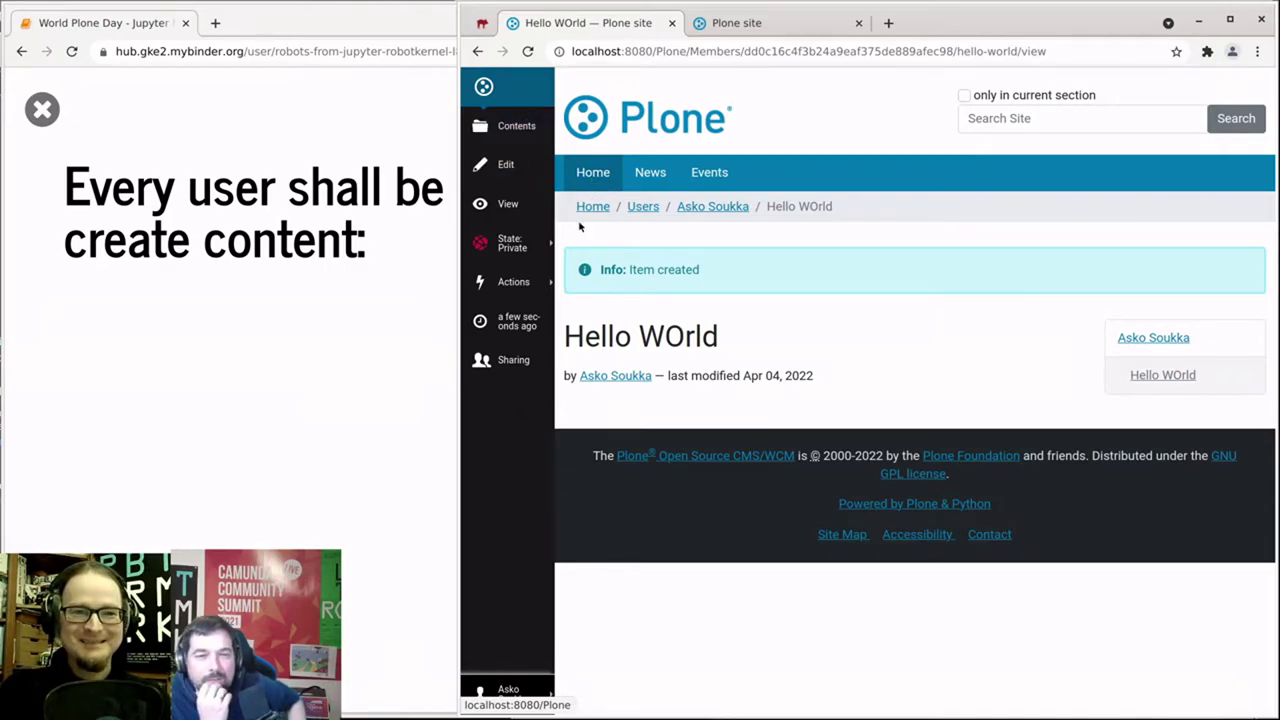
click(349, 108)
key(Right)
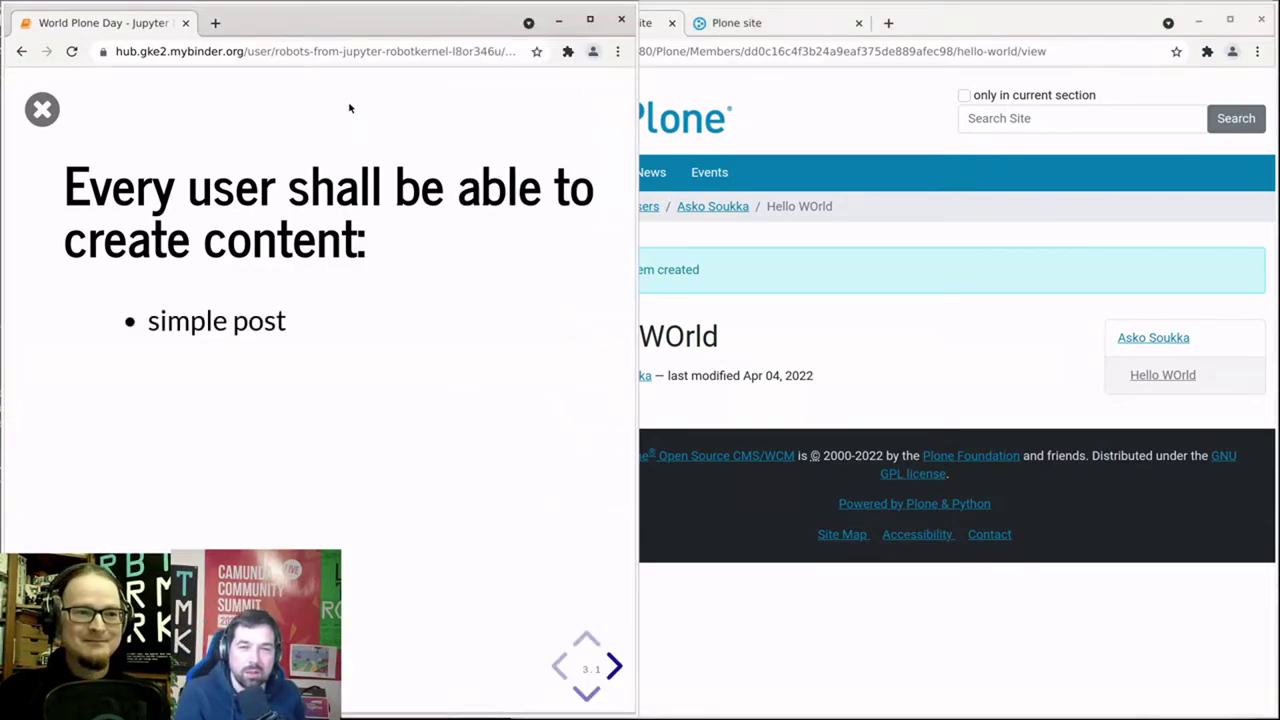
- Browse the site's home page and News section
click(761, 218)
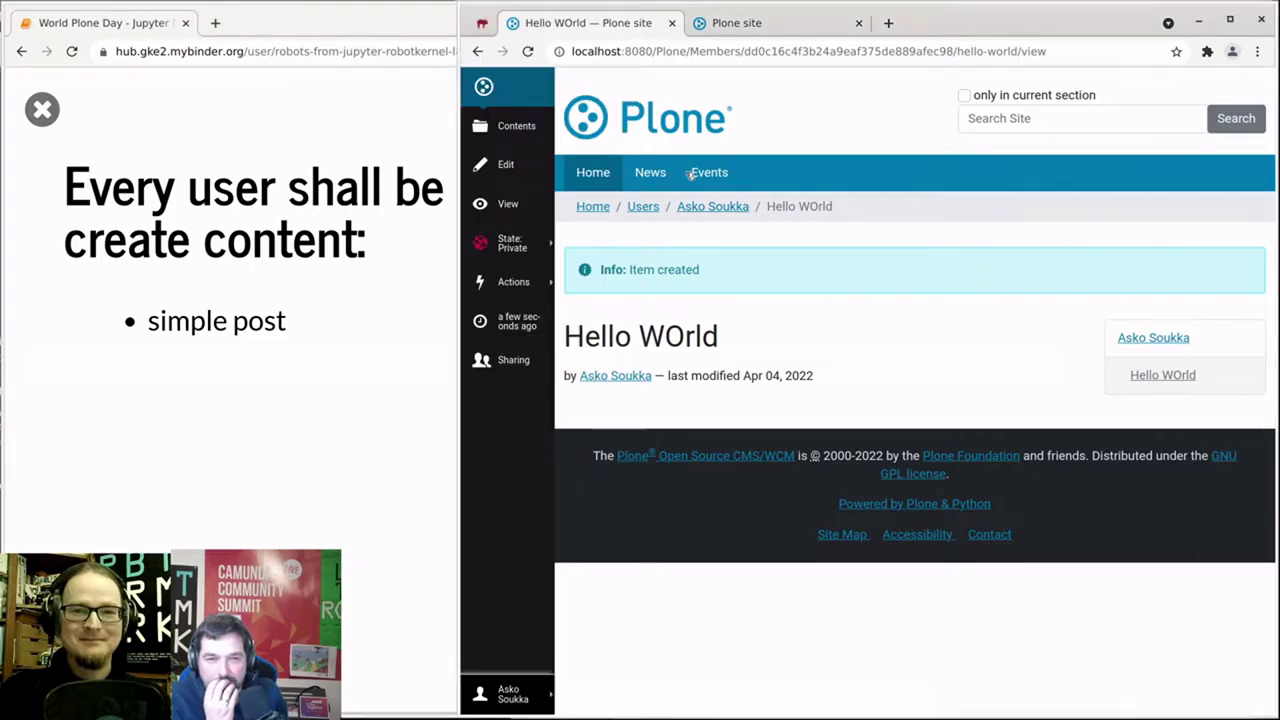
click(593, 174)
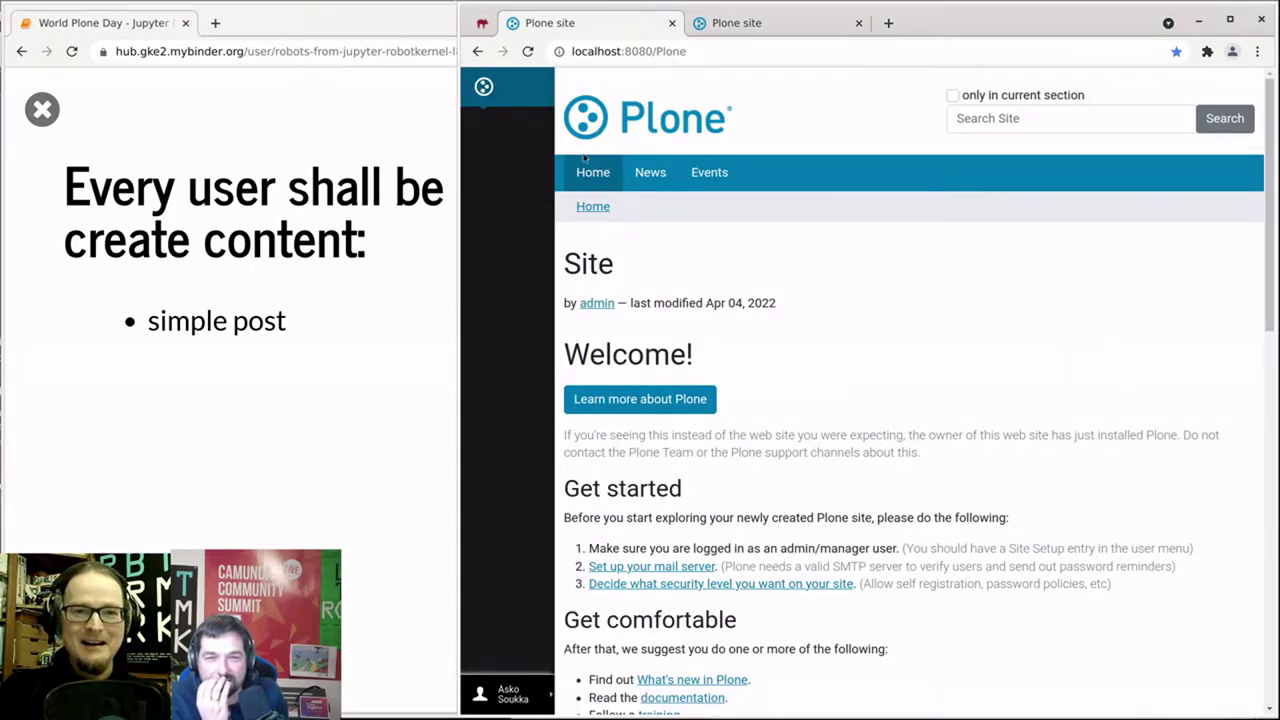
scroll(680, 282, down, 10)
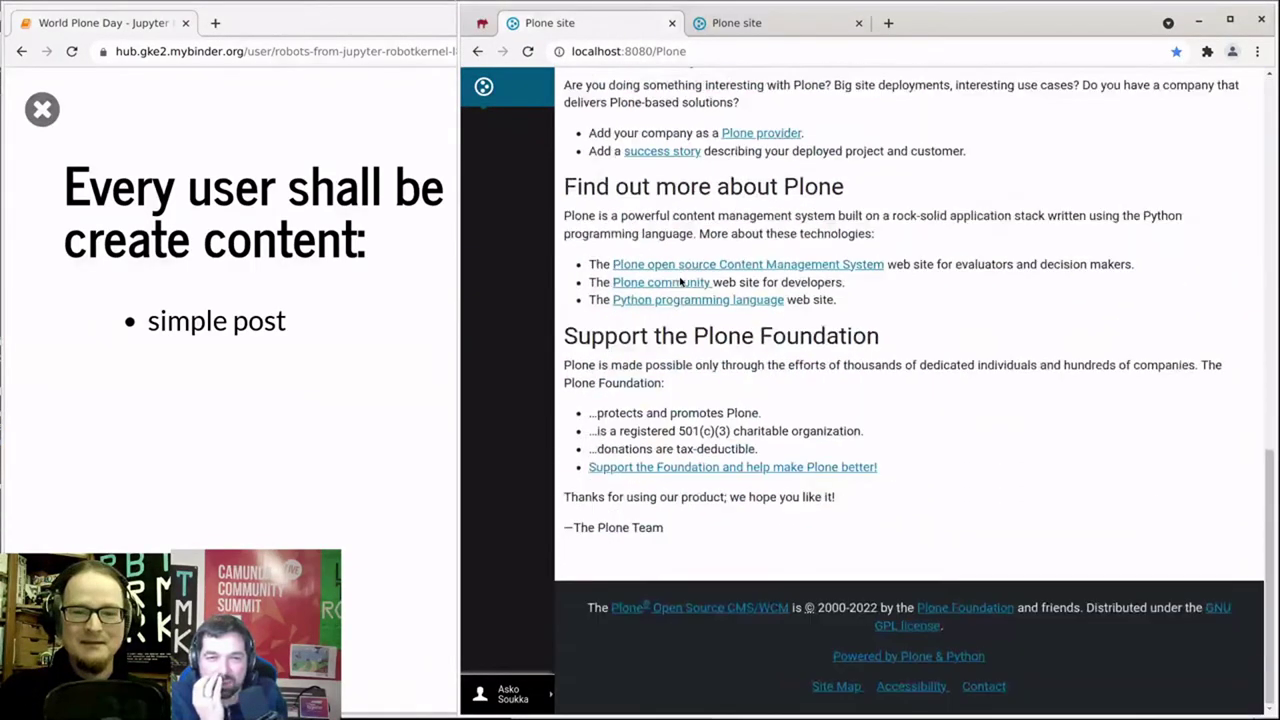
scroll(658, 196, up, 12)
click(650, 172)
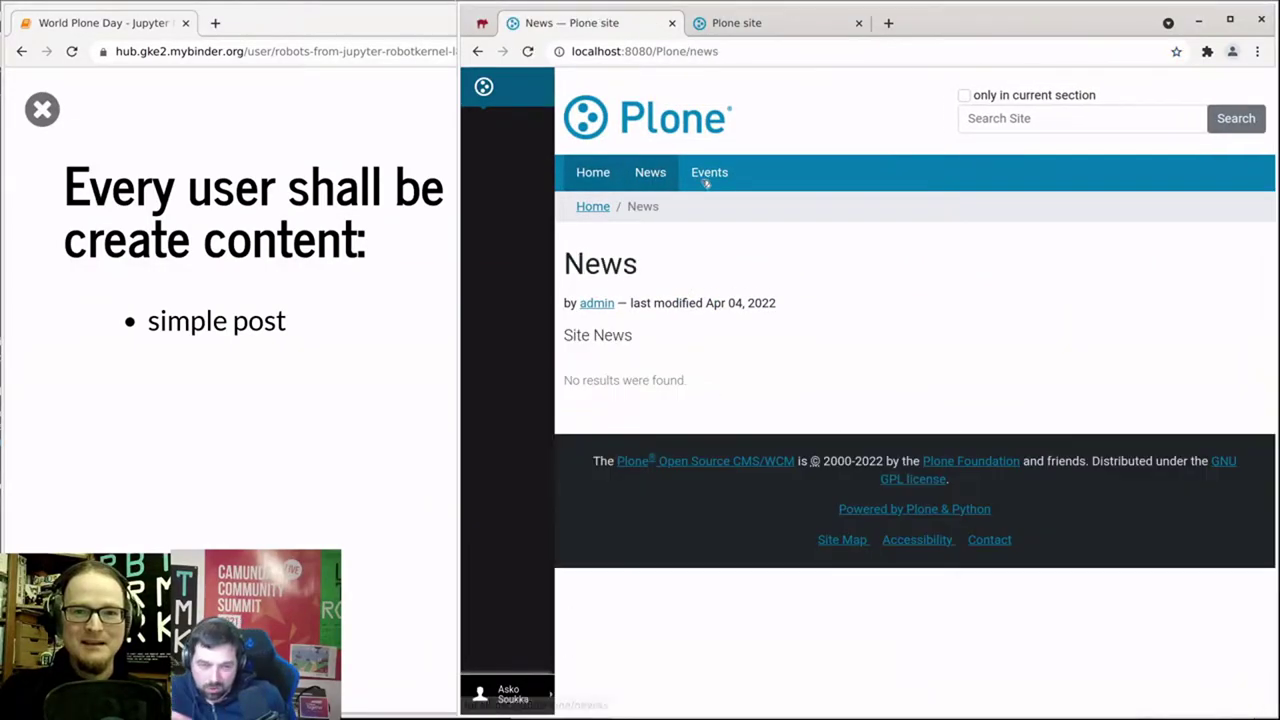
click(706, 173)
click(650, 175)
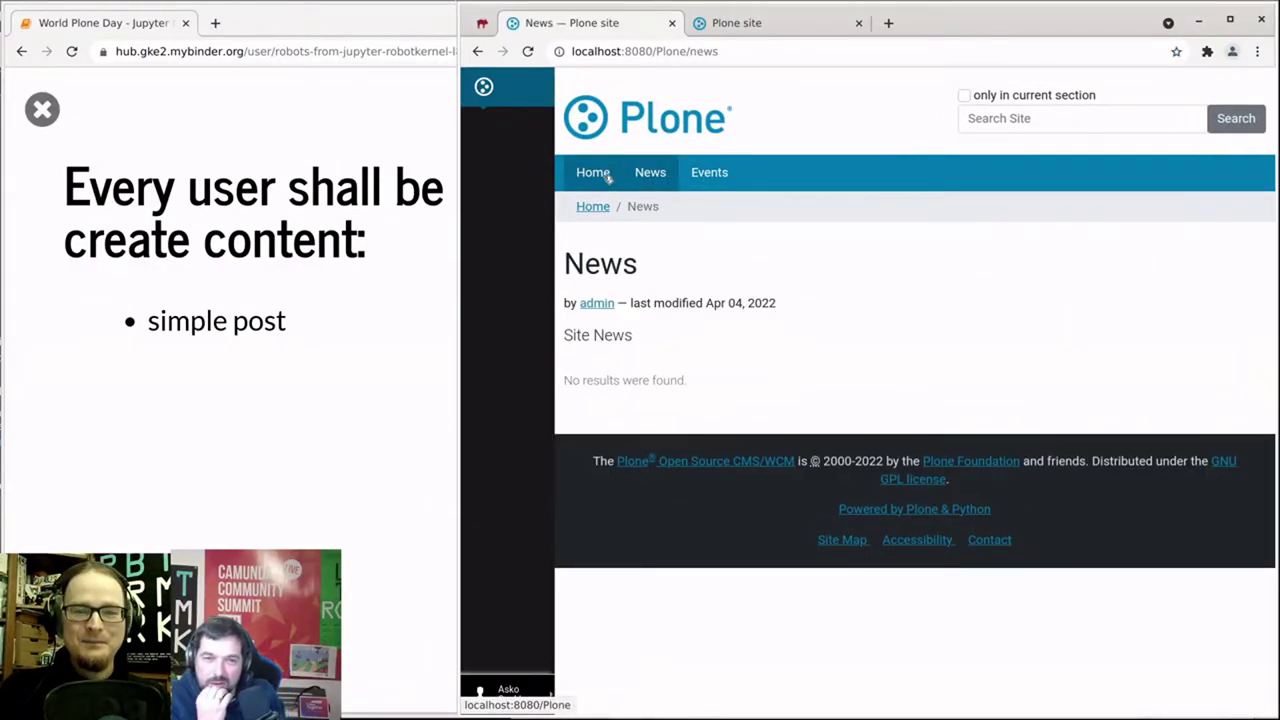
click(606, 175)
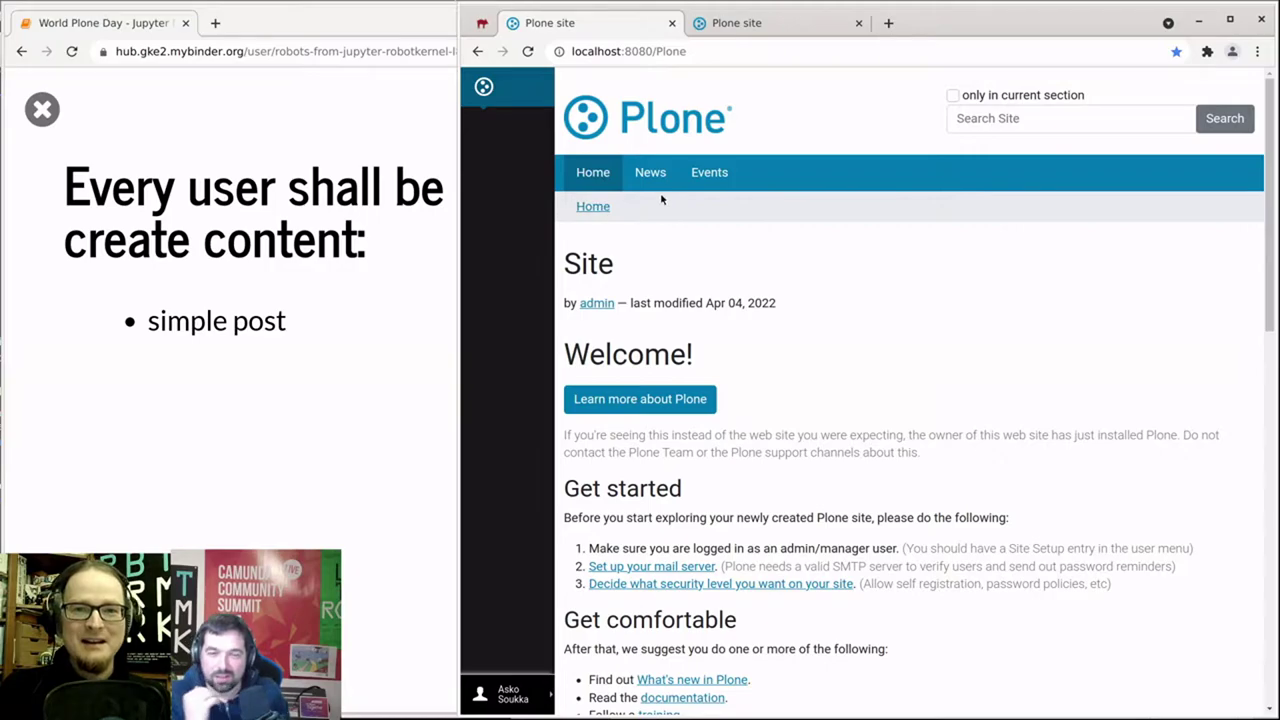
- Try reaching the Members folder by appending /Members to the address
click(710, 53)
click(722, 54)
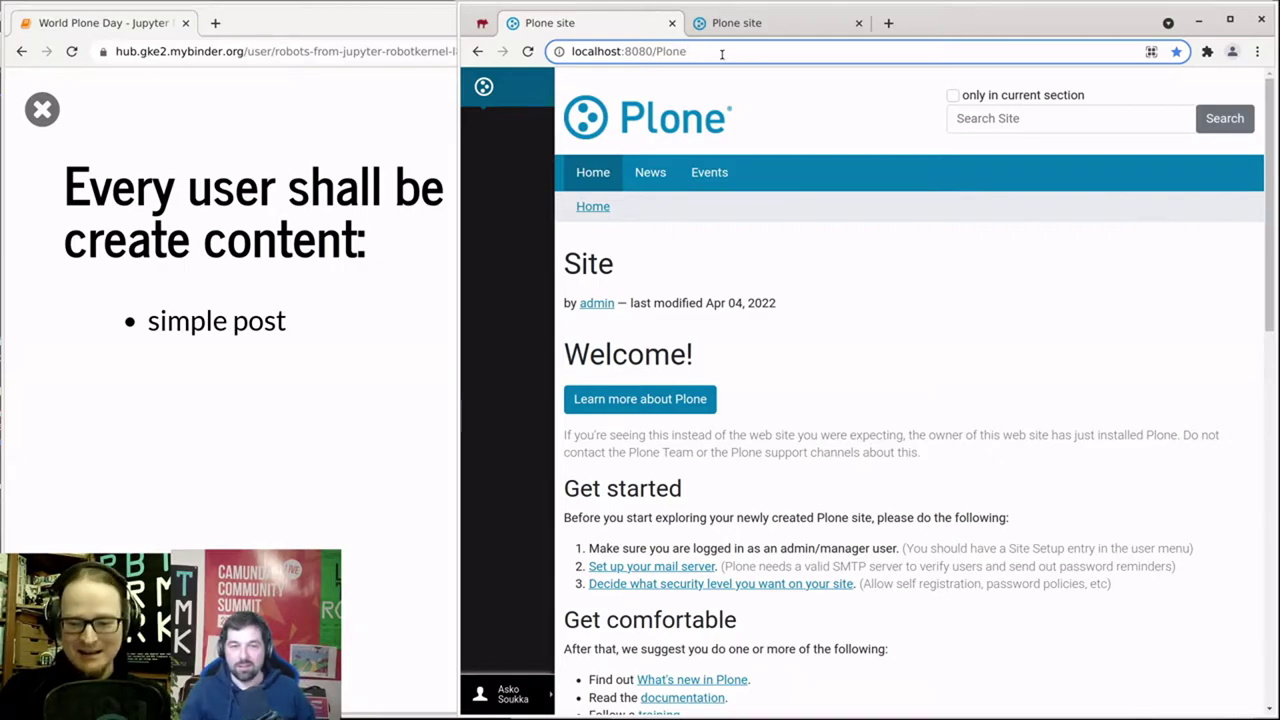
text(/)
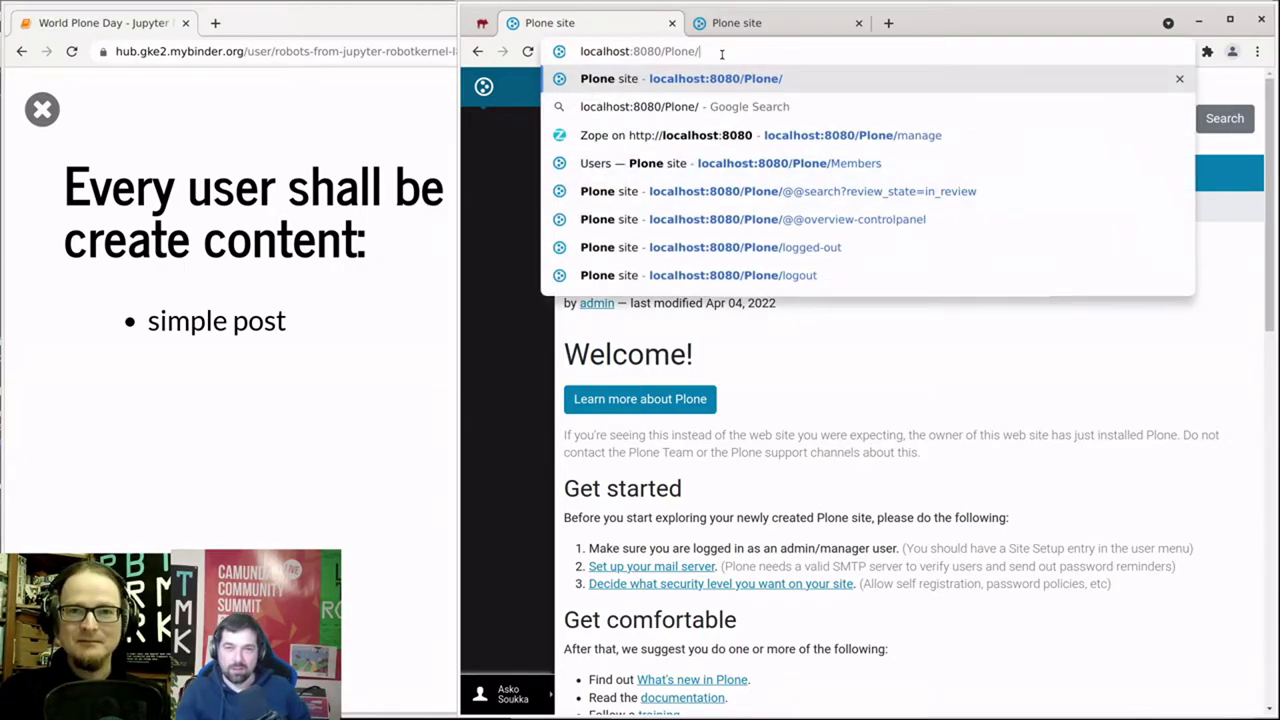
text(Members)
key(Return)
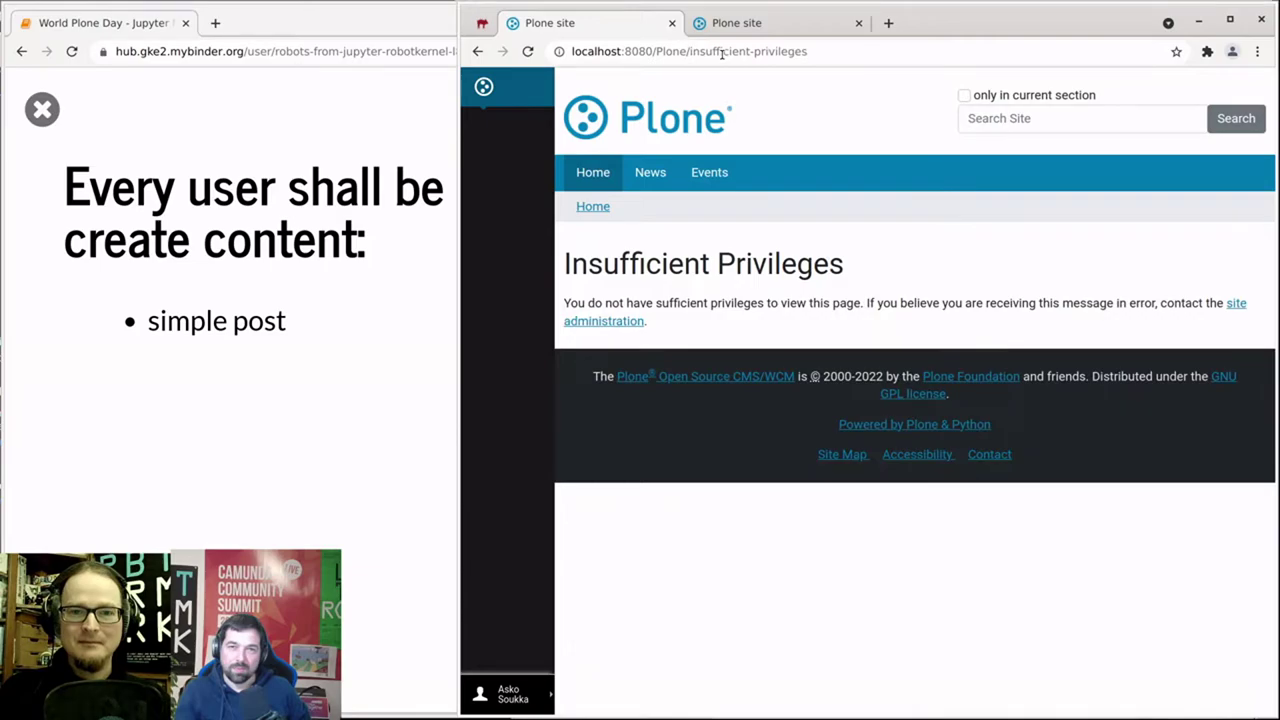
drag(690, 54, 908, 51)
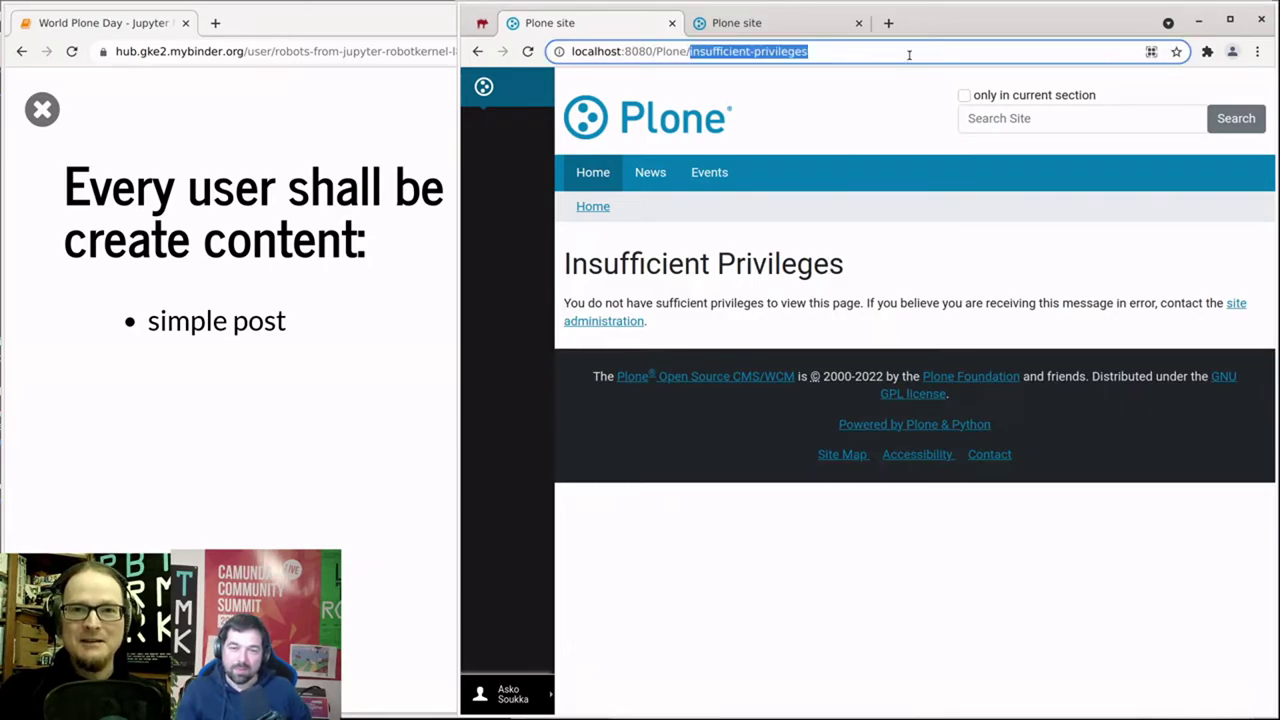
key(BackSpace)
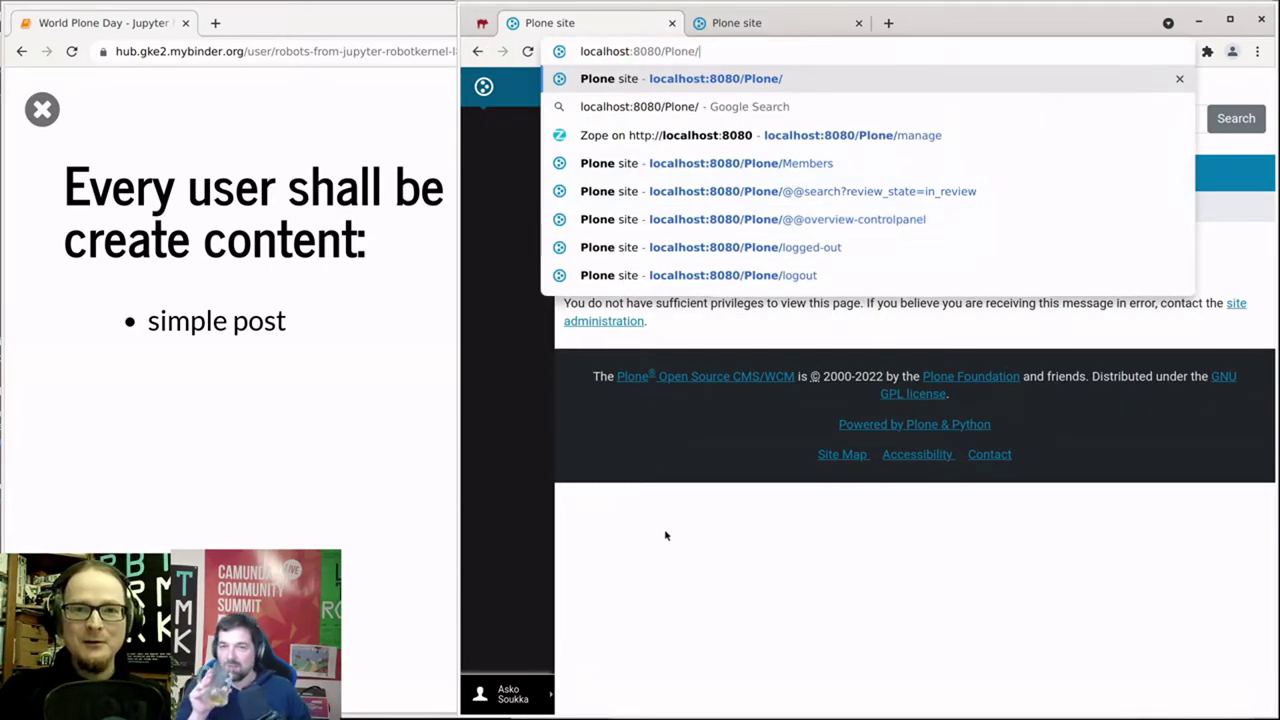
- Open the member's own folder from the personal menu and view its state options
click(500, 693)
click(632, 634)
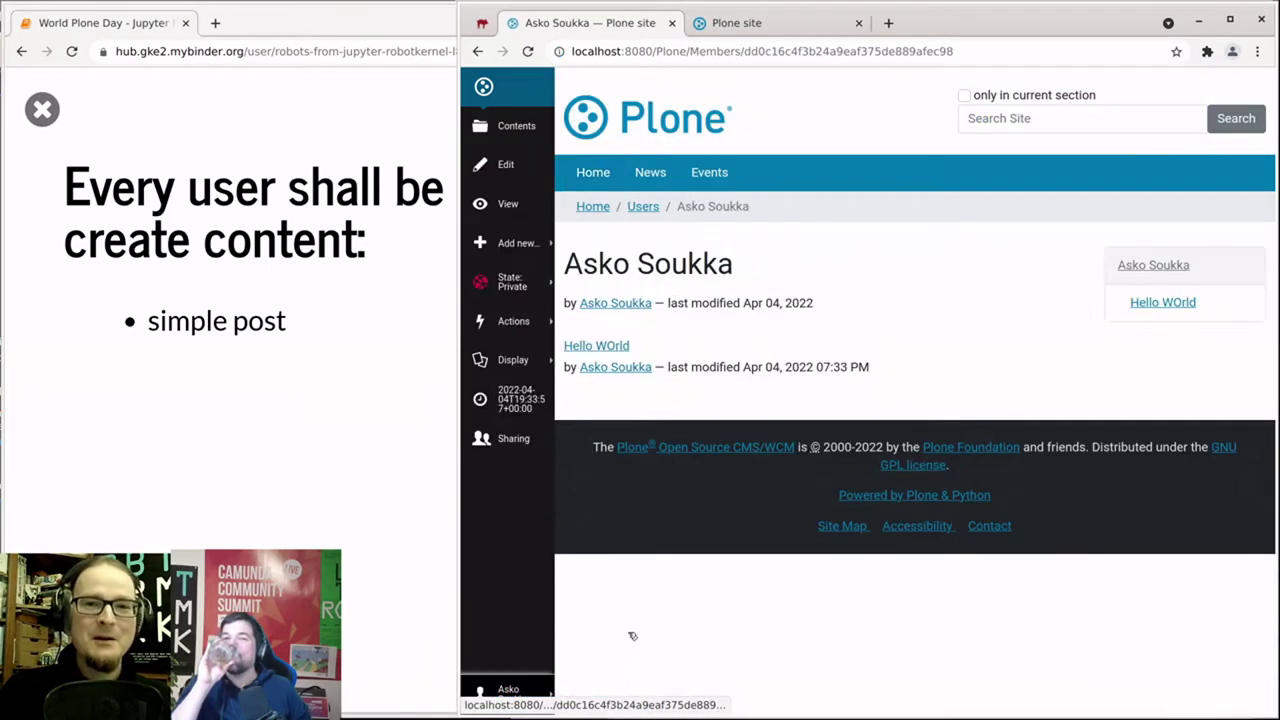
click(541, 291)
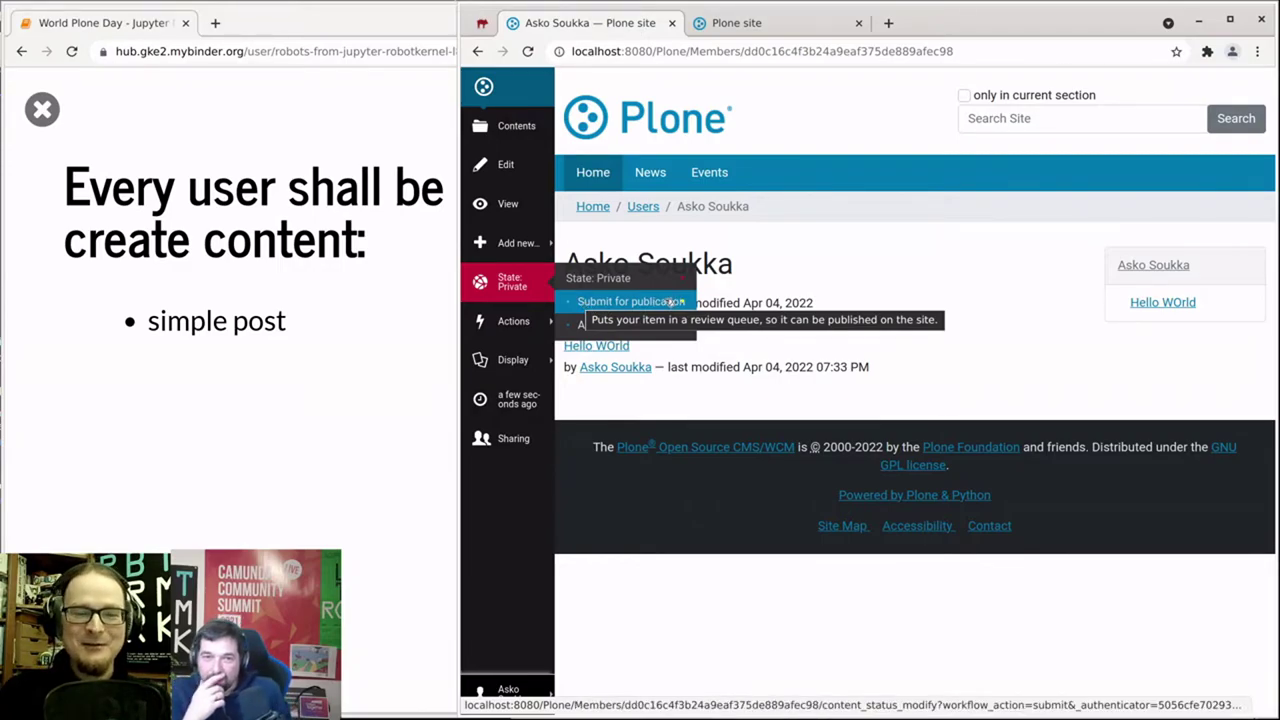
- Submit the Hello WOrld page for publication review, then log the member out
click(800, 268)
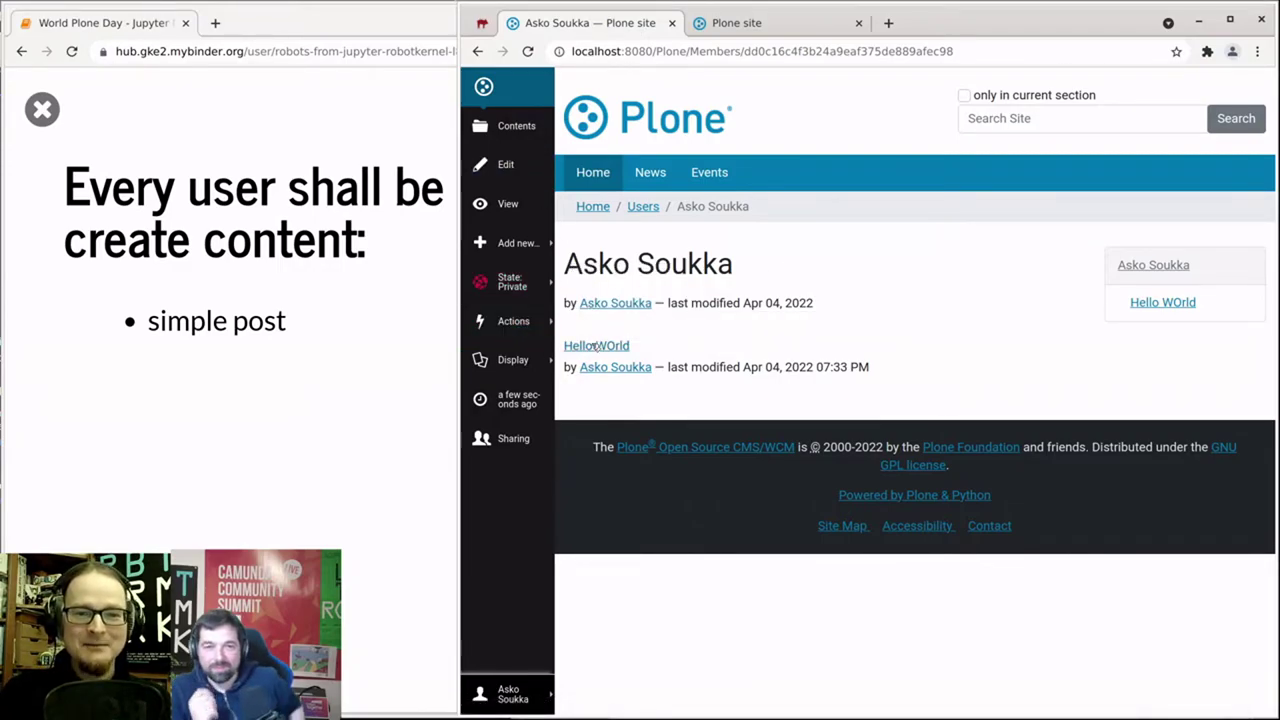
click(597, 346)
click(507, 243)
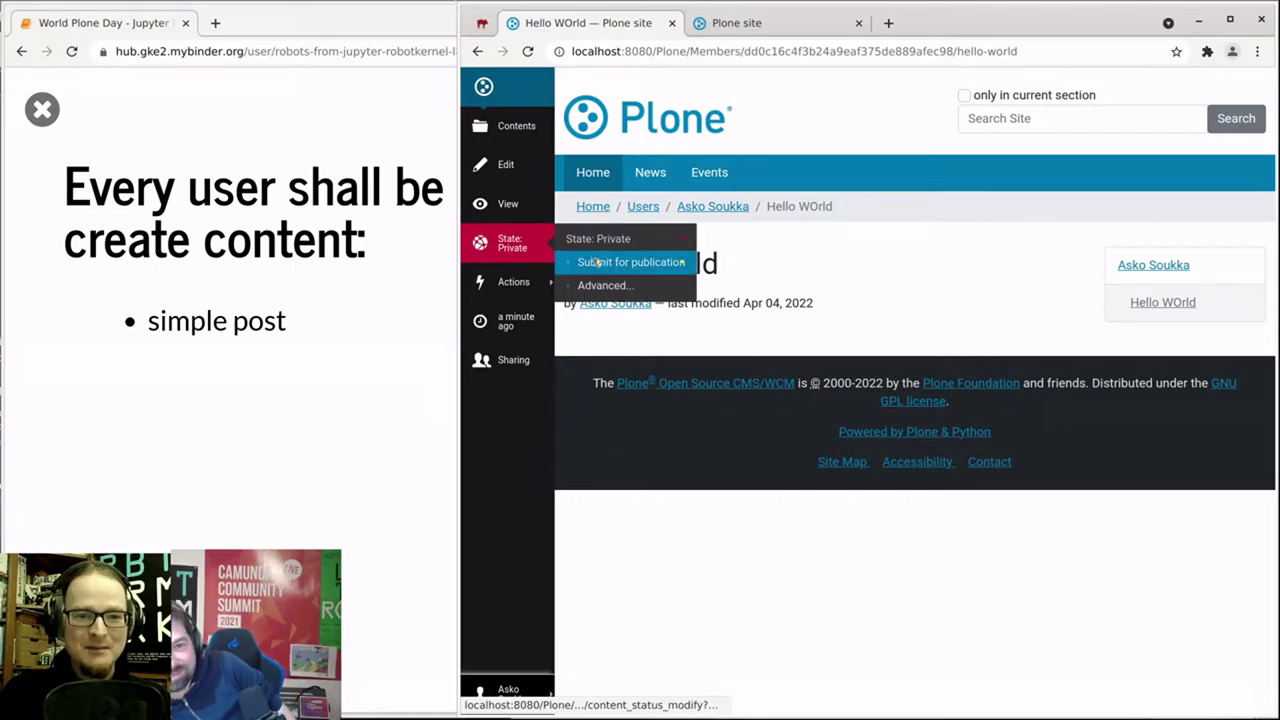
click(843, 255)
click(507, 243)
click(609, 265)
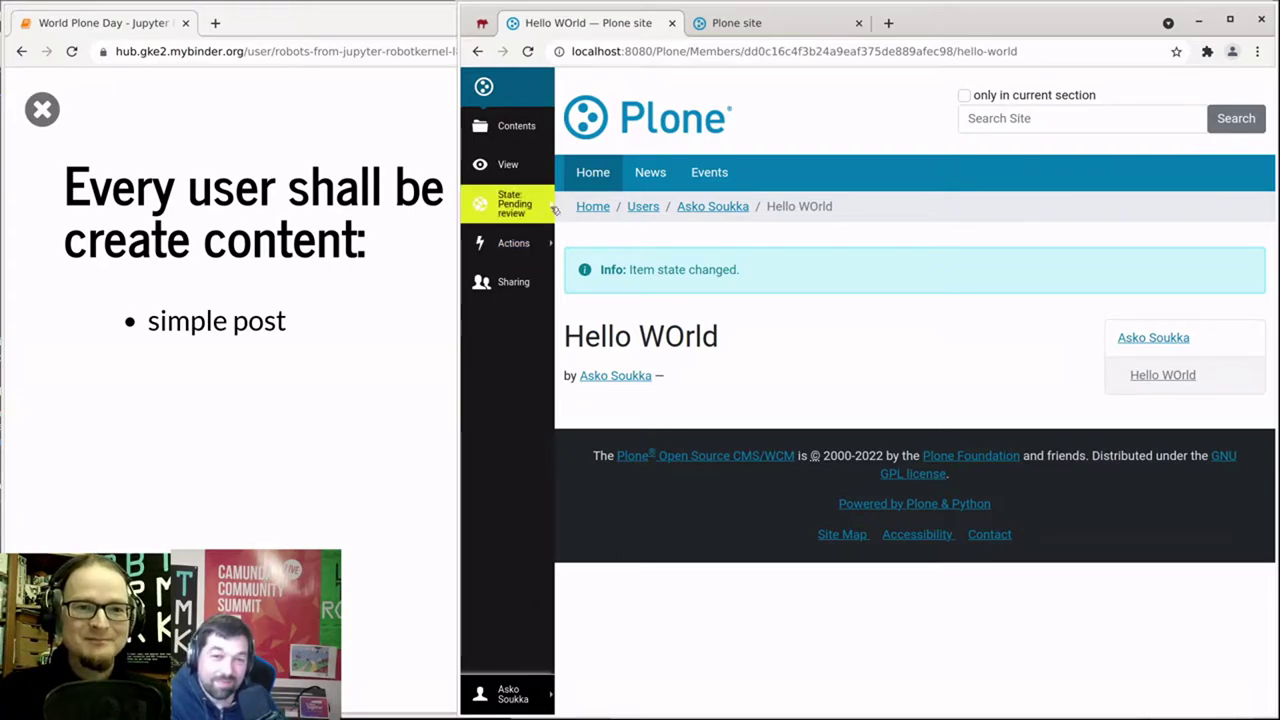
click(520, 694)
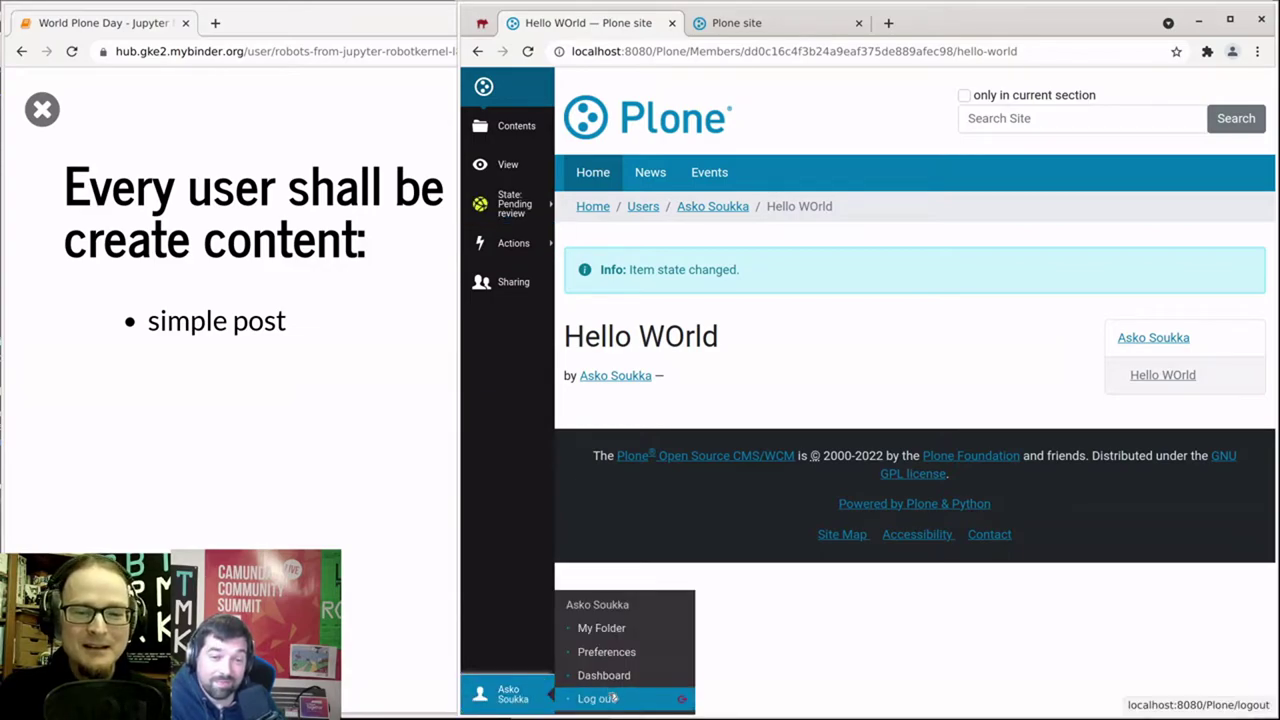
click(612, 698)
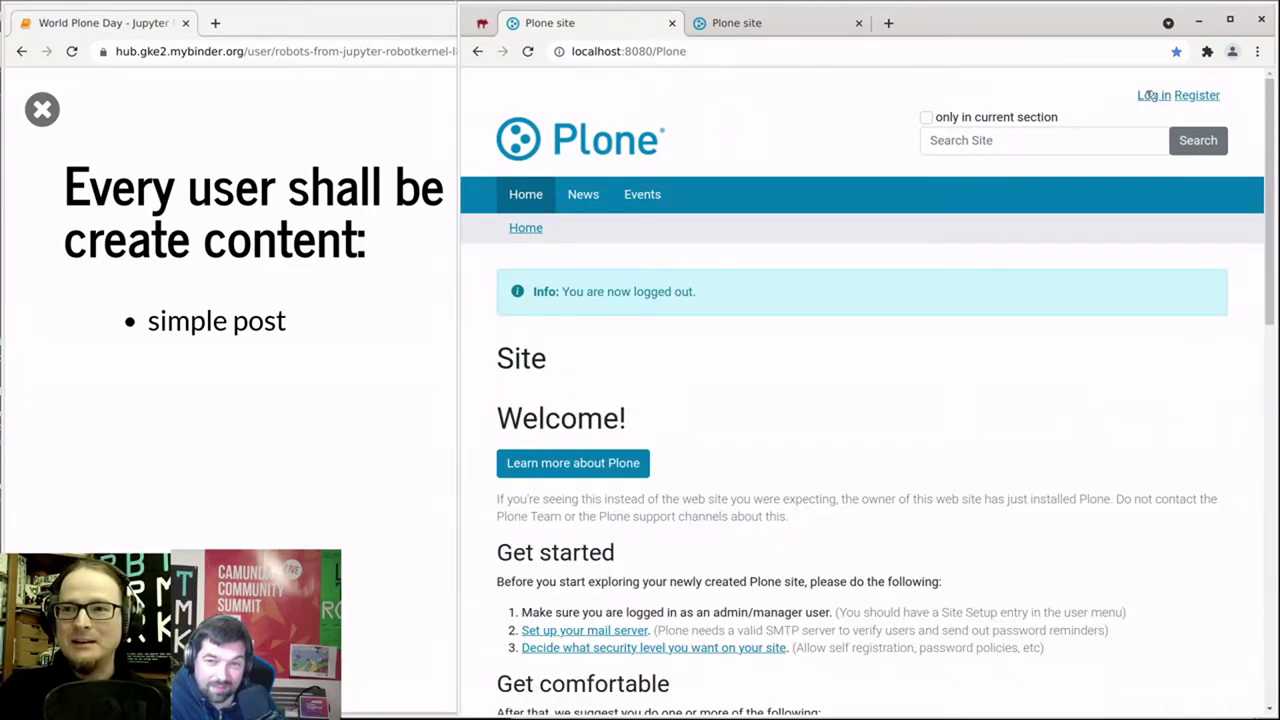
- Sign in with the administrator account and open the admin's Dashboard
click(1150, 95)
text(admin)
key(Tab)
text(admin)
key(Return)
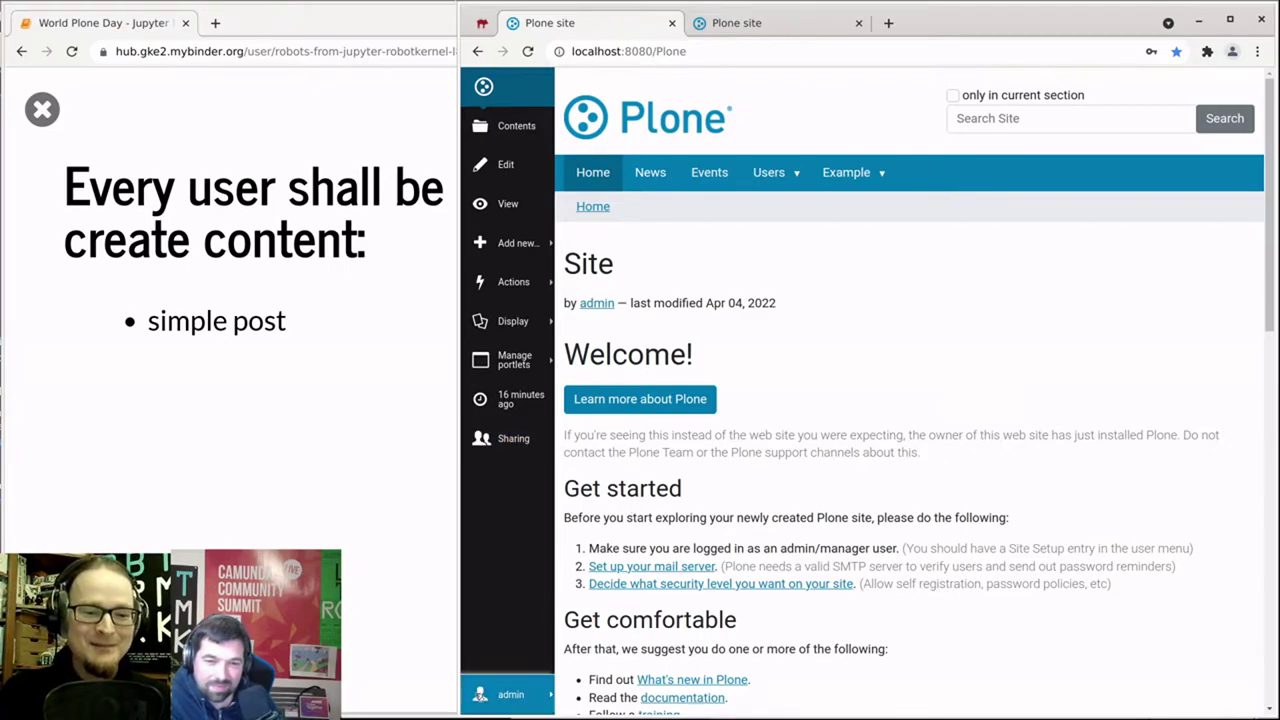
click(500, 694)
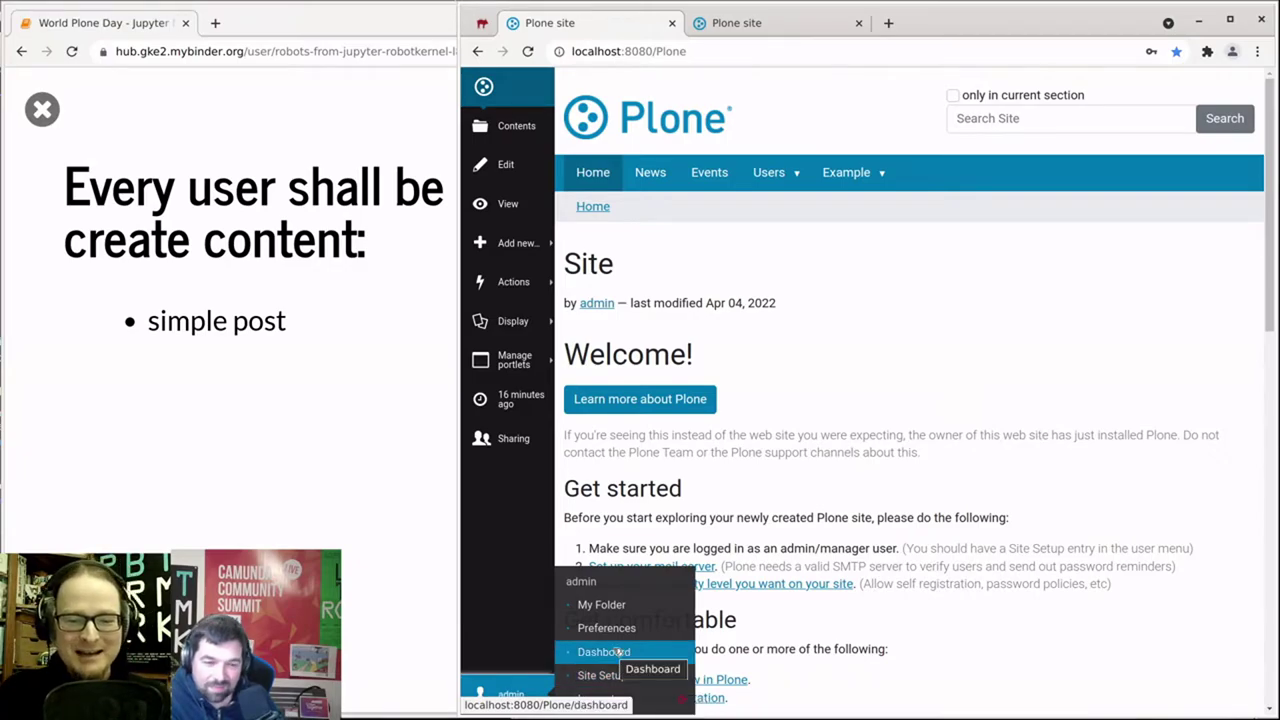
click(605, 652)
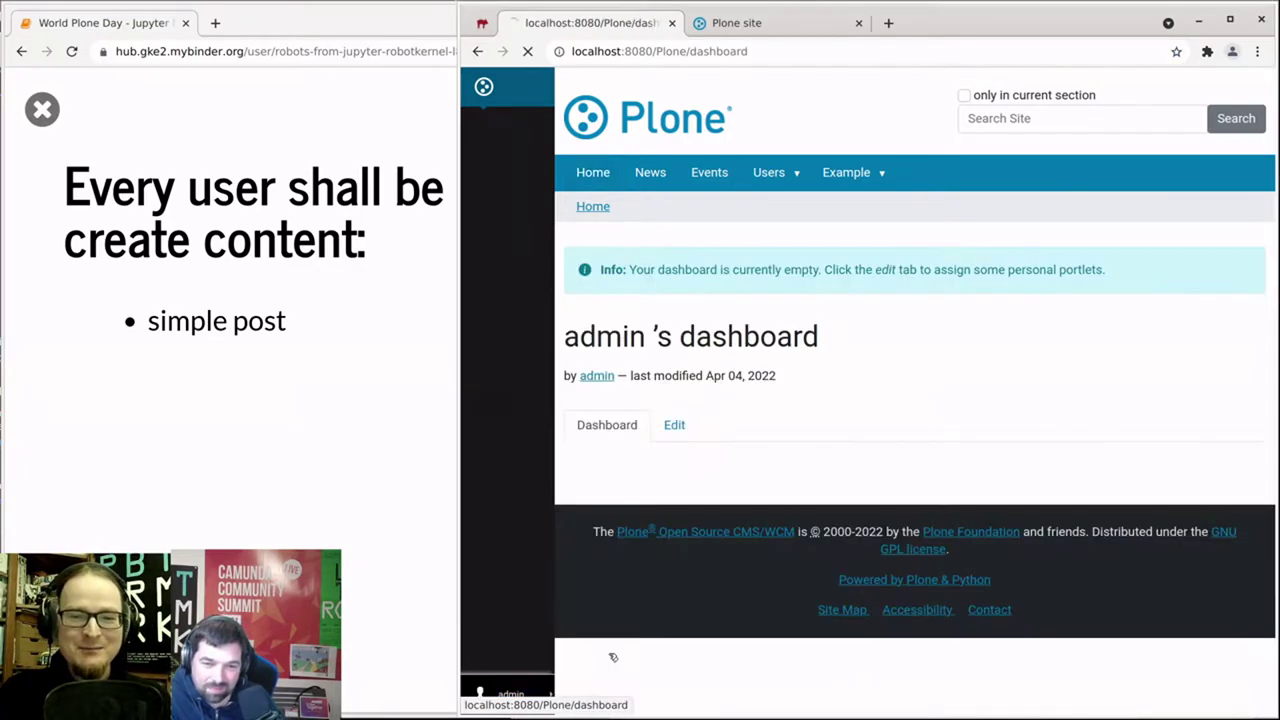
- Add a Review list portlet to the admin dashboard
click(673, 427)
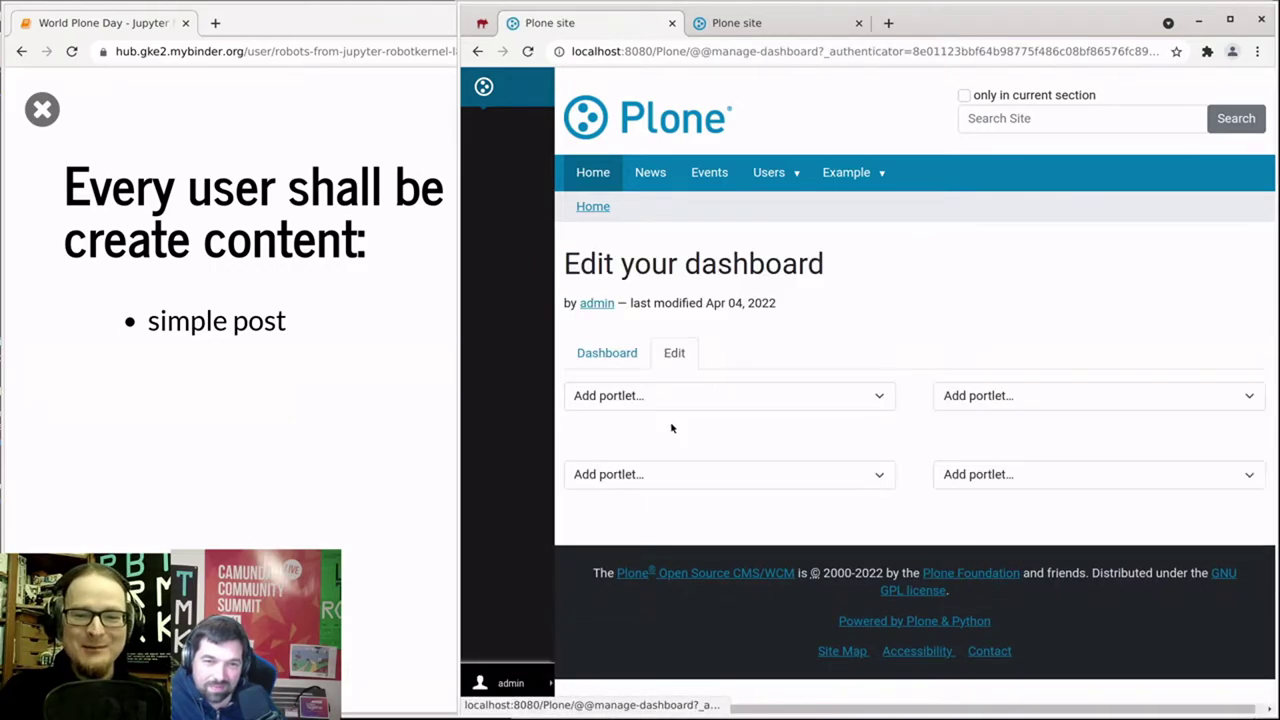
click(662, 400)
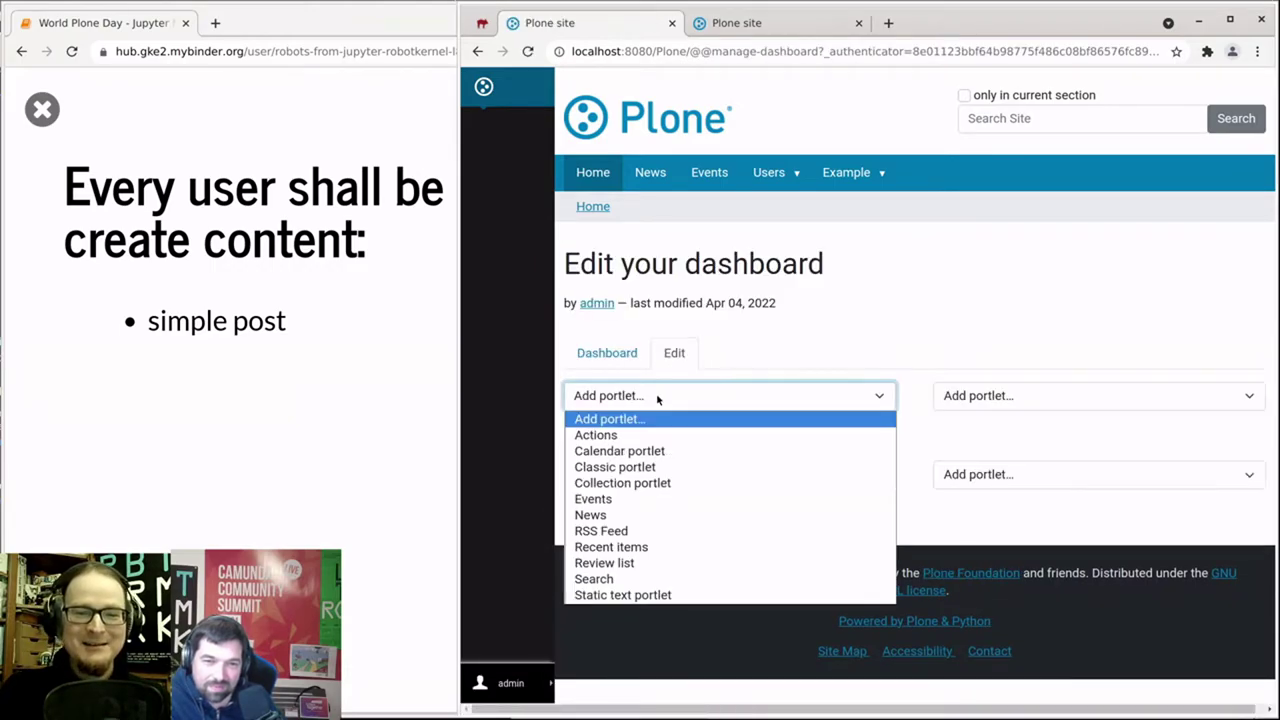
click(656, 564)
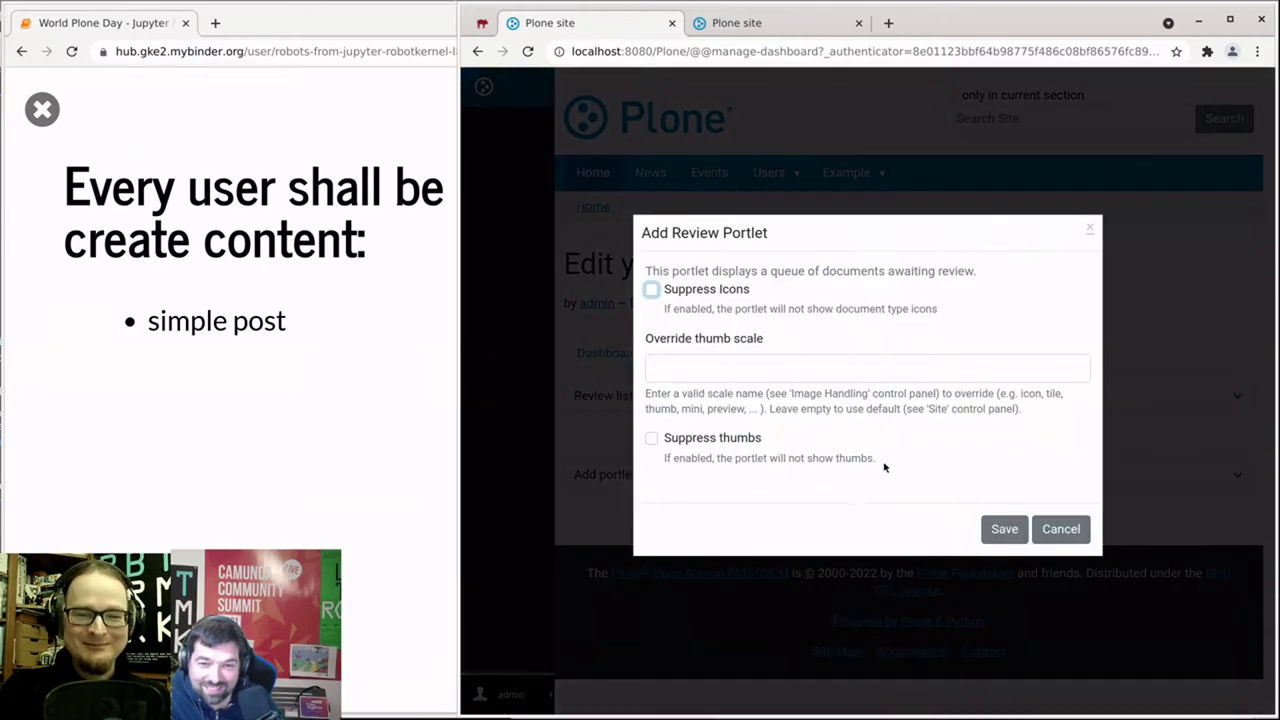
click(987, 532)
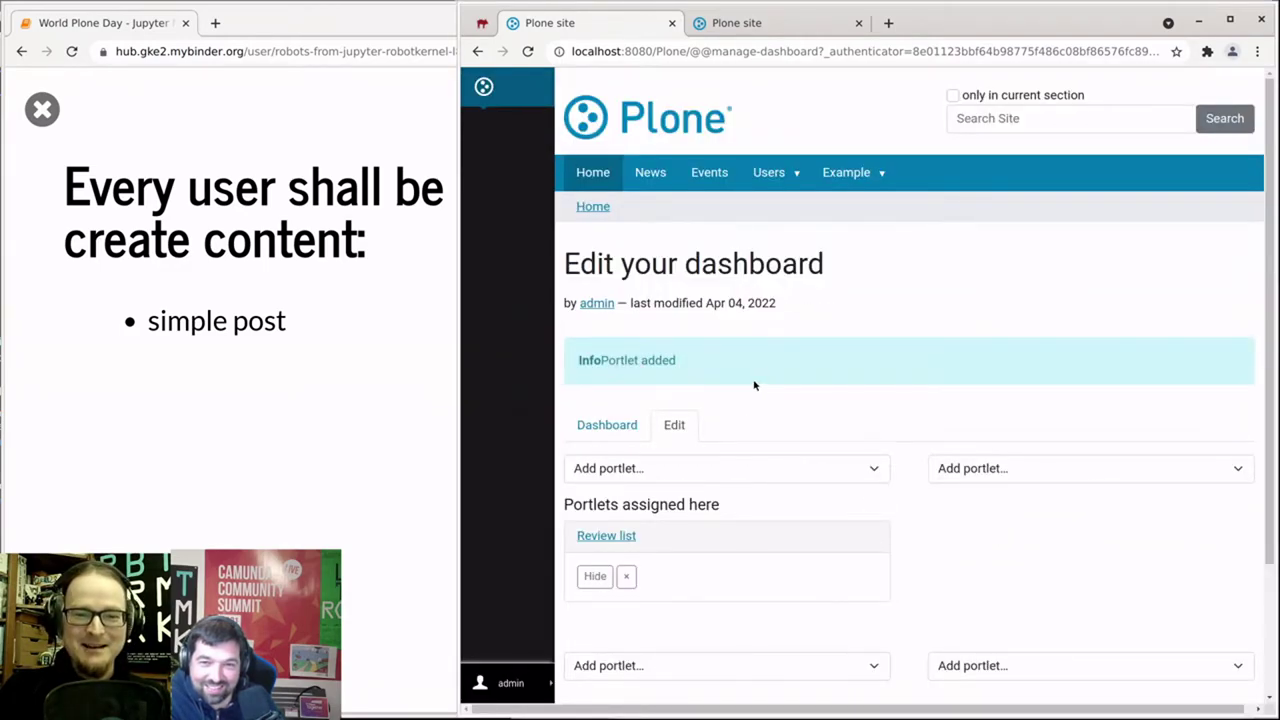
click(621, 425)
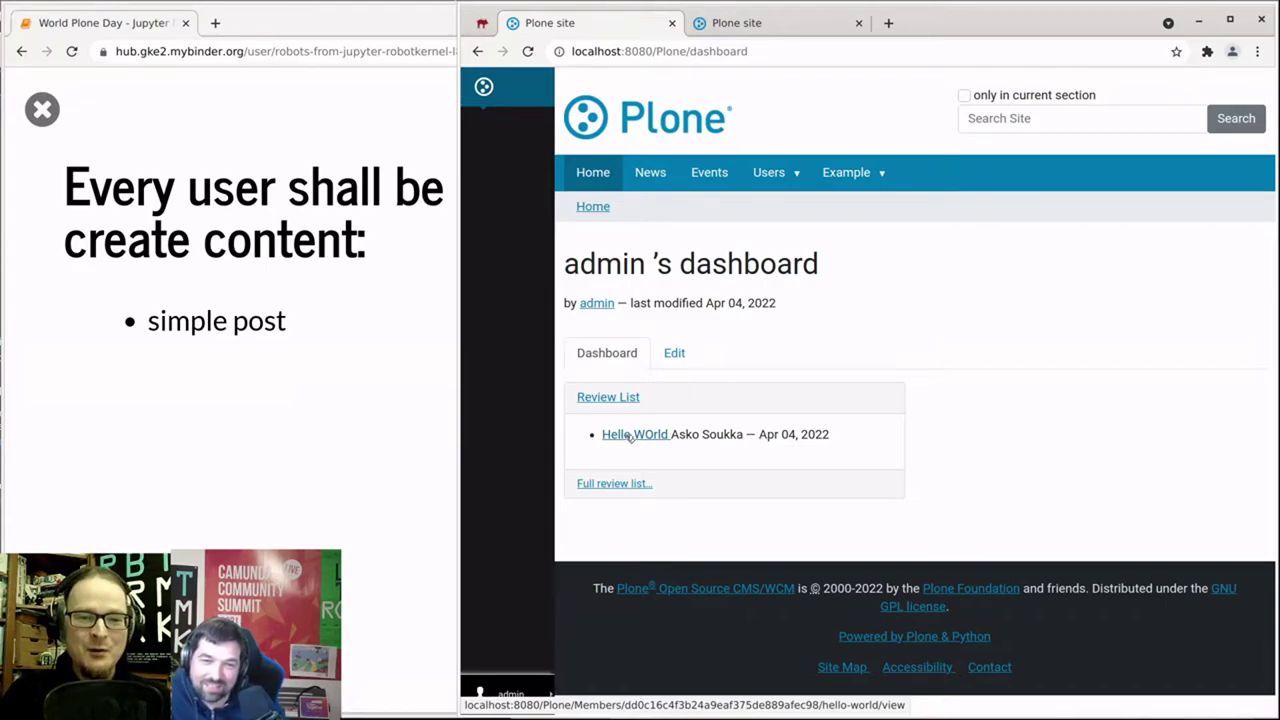
- Publish the pending Hello WOrld page from the review list and select its web address
click(631, 437)
click(483, 245)
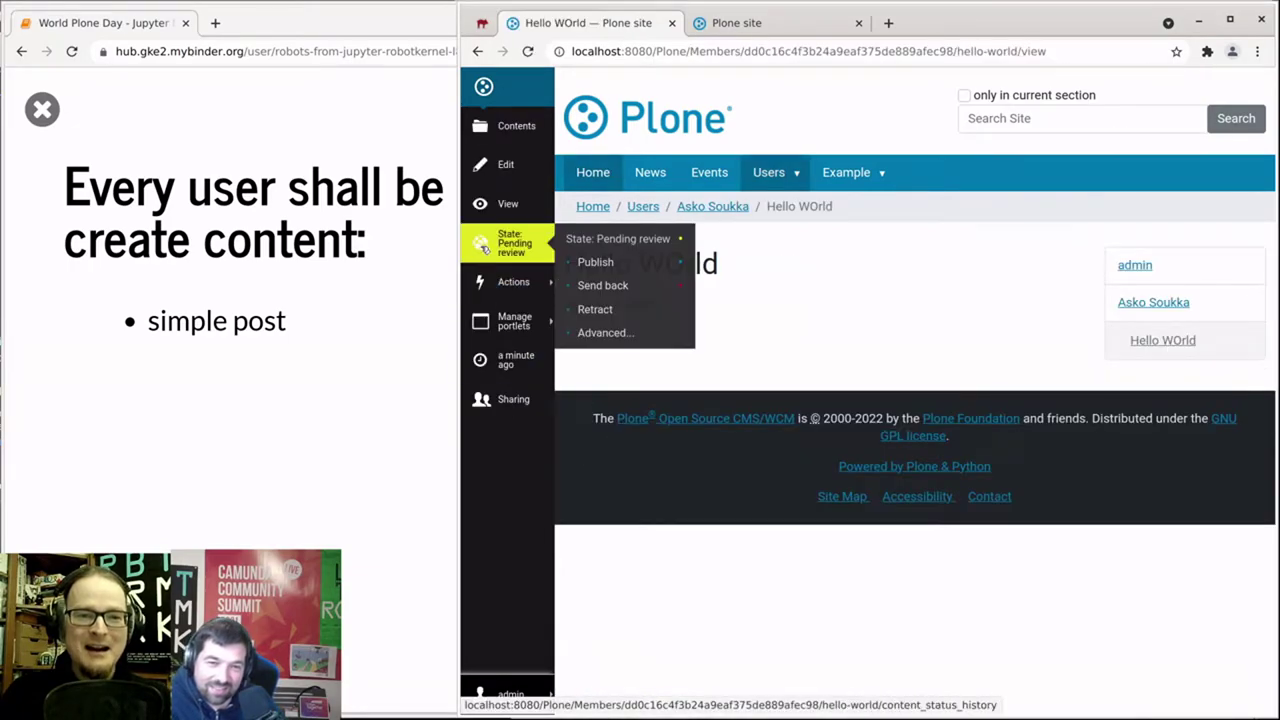
click(592, 263)
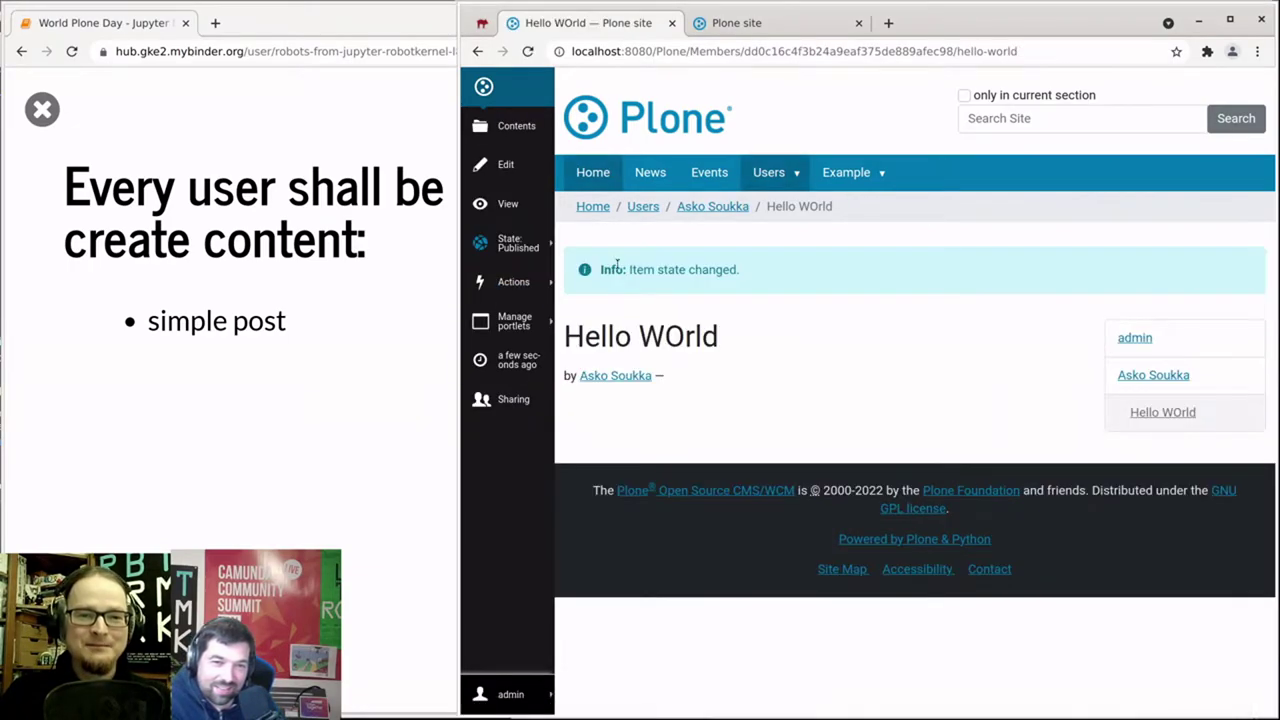
click(854, 46)
key(ctrl+c)
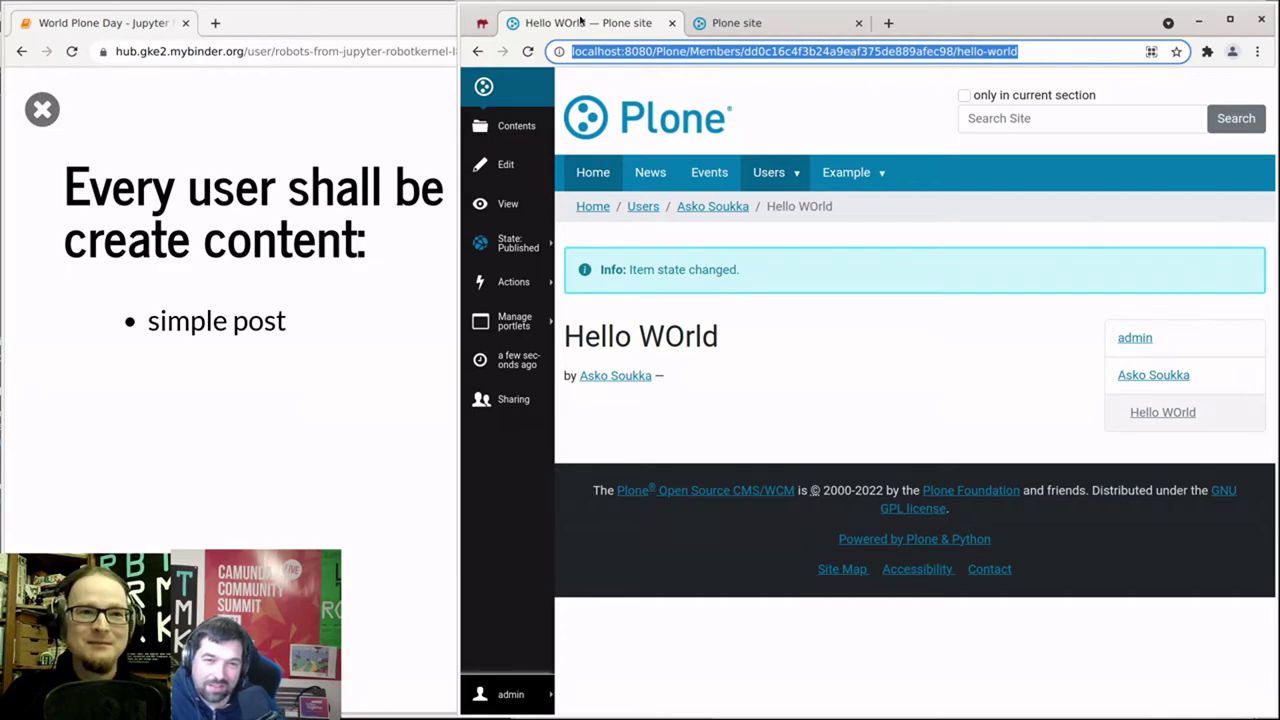
click(1257, 51)
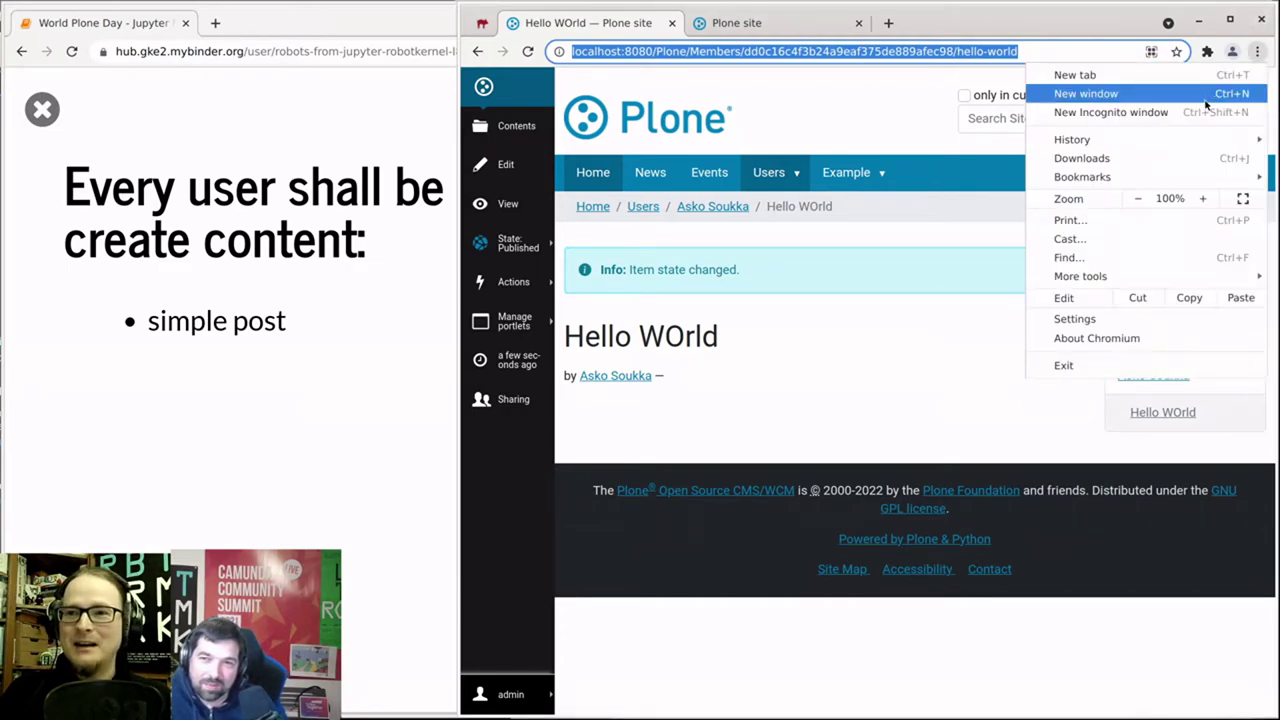
- Load Hello WOrld anonymously in a private window and confirm member folders require login
click(1204, 109)
key(ctrl+v)
key(Return)
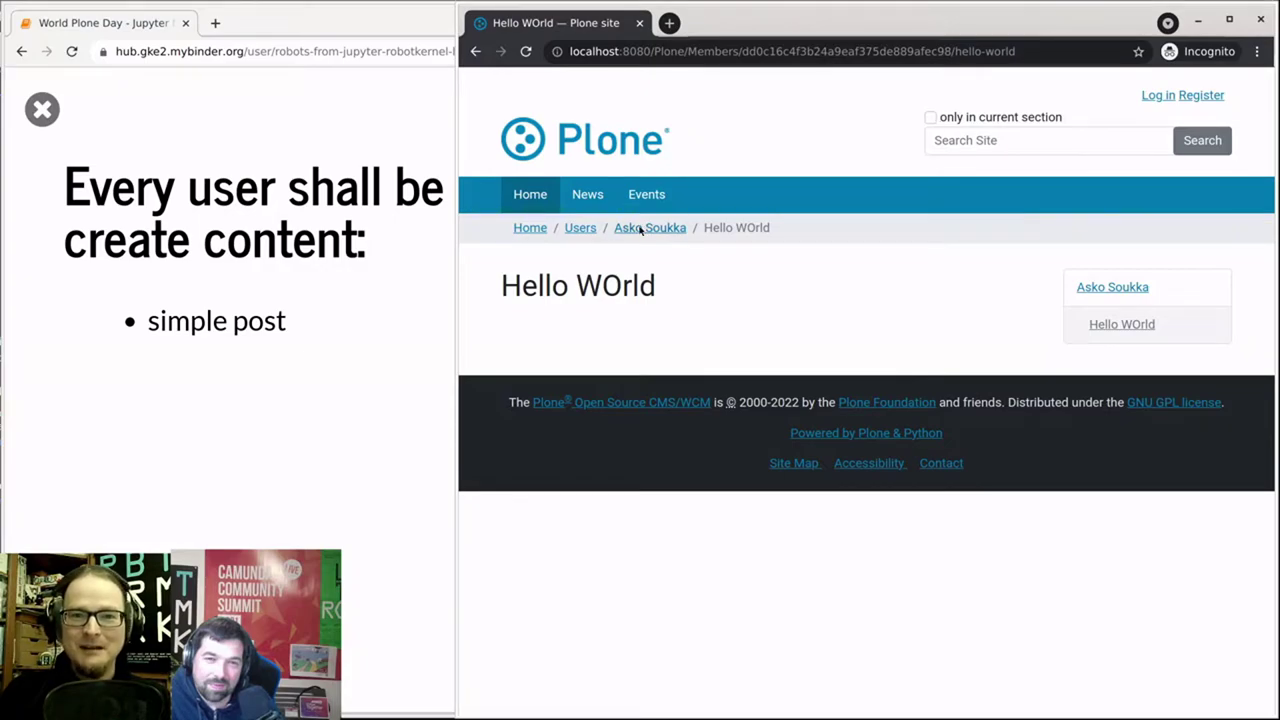
click(647, 227)
click(474, 50)
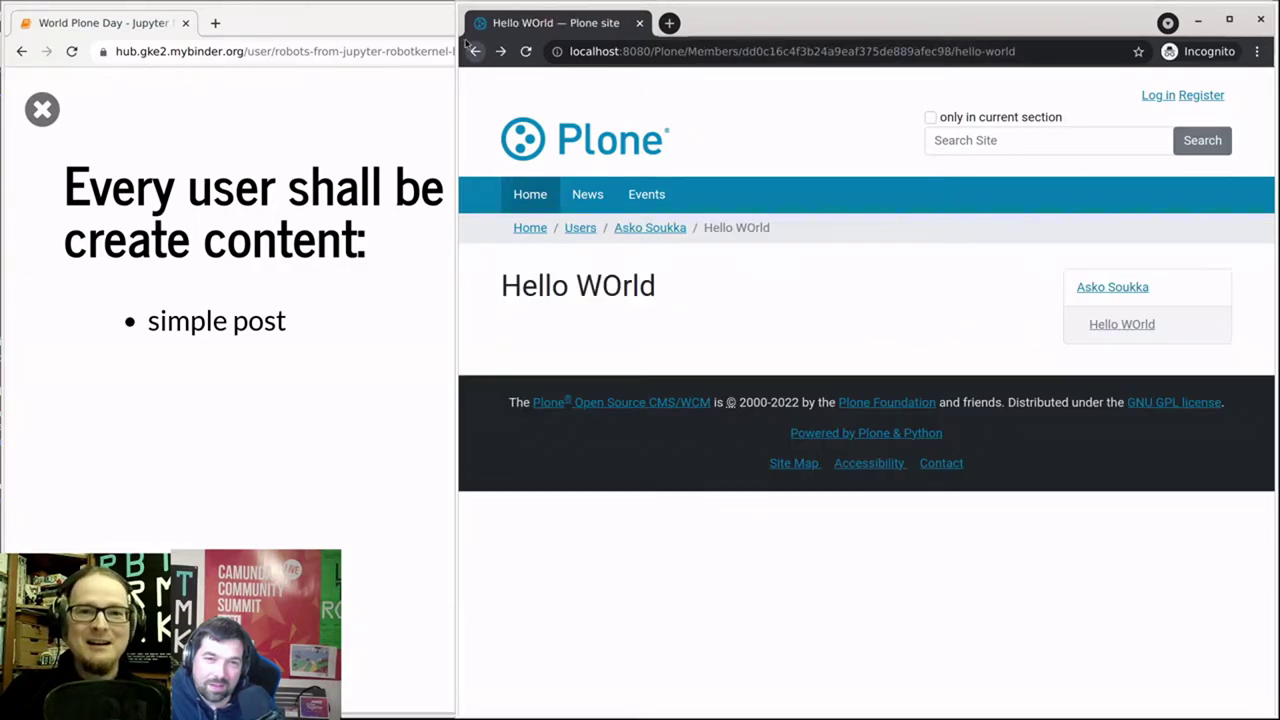
click(584, 227)
click(475, 51)
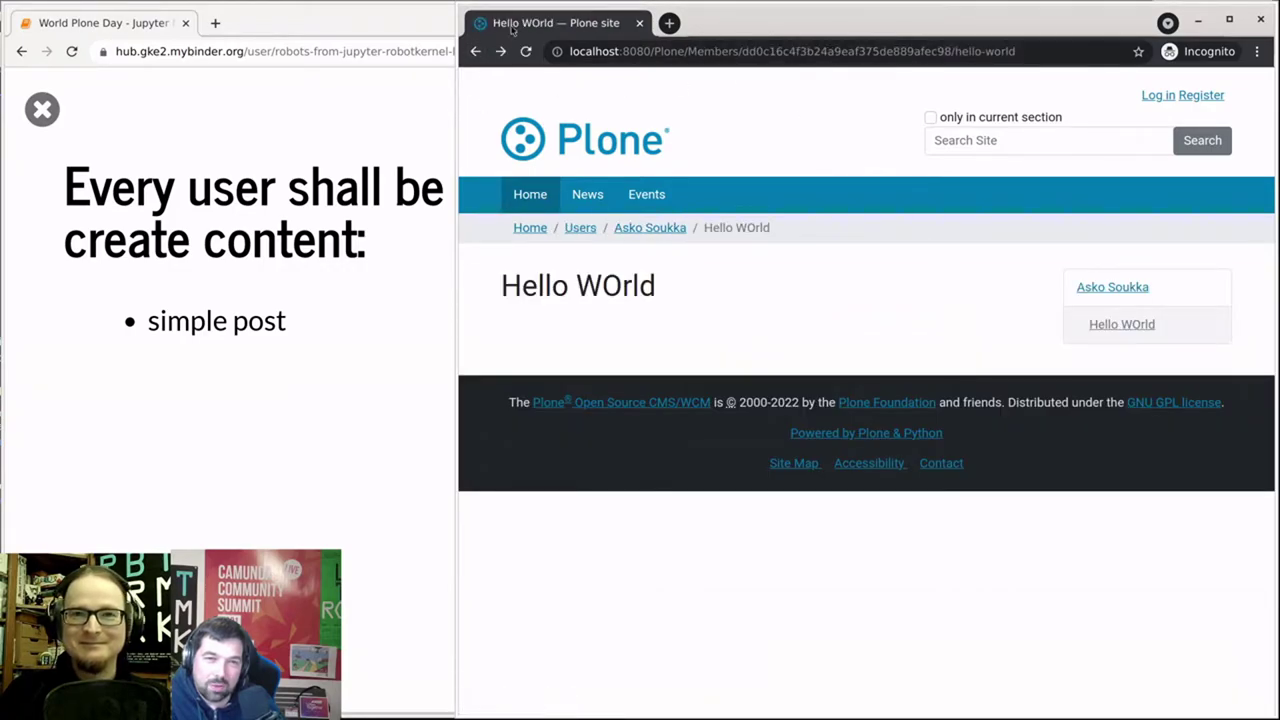
- Close the private window and open Example > Another folder
click(640, 23)
click(848, 172)
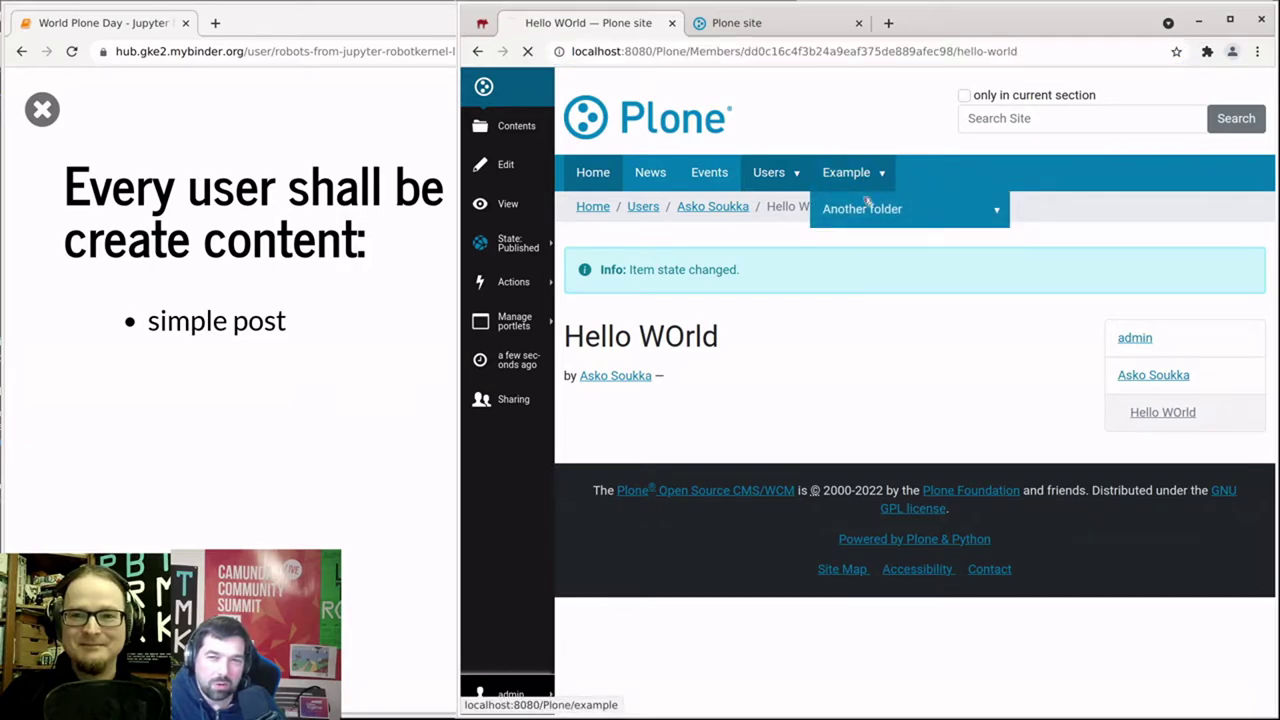
click(610, 346)
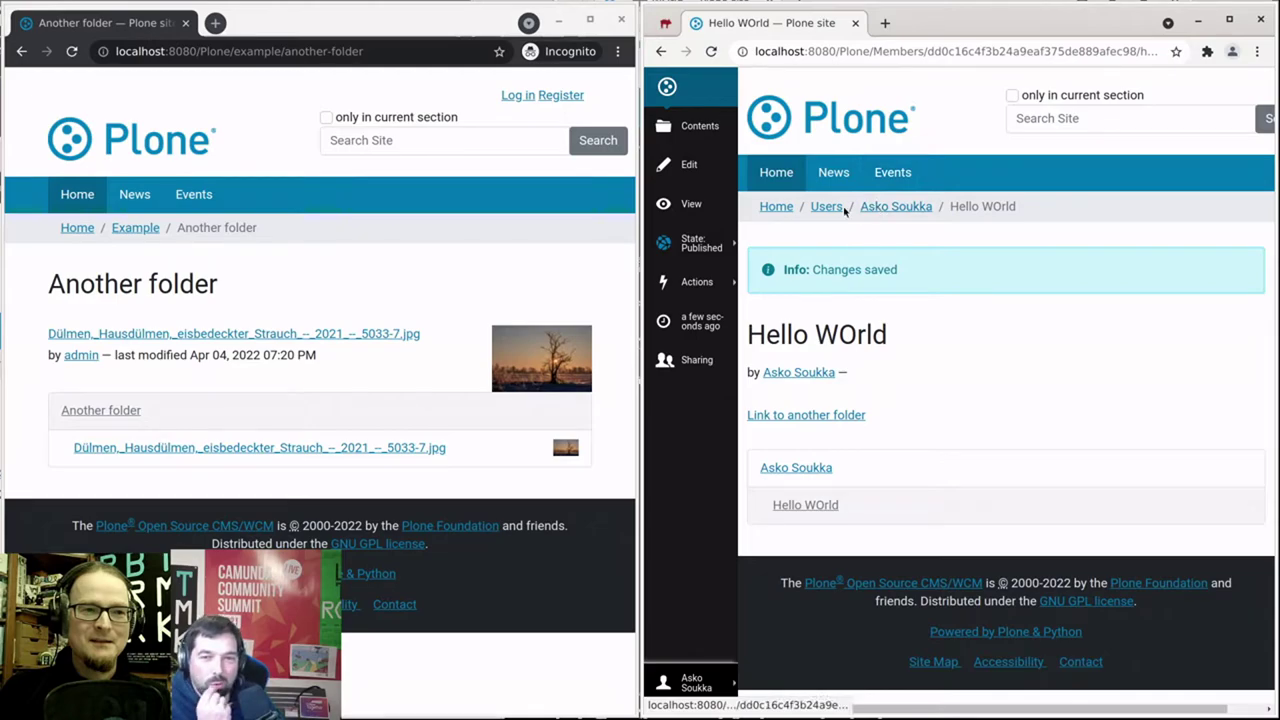
- From the front page, log the member out and sign in with the administrator account
click(779, 174)
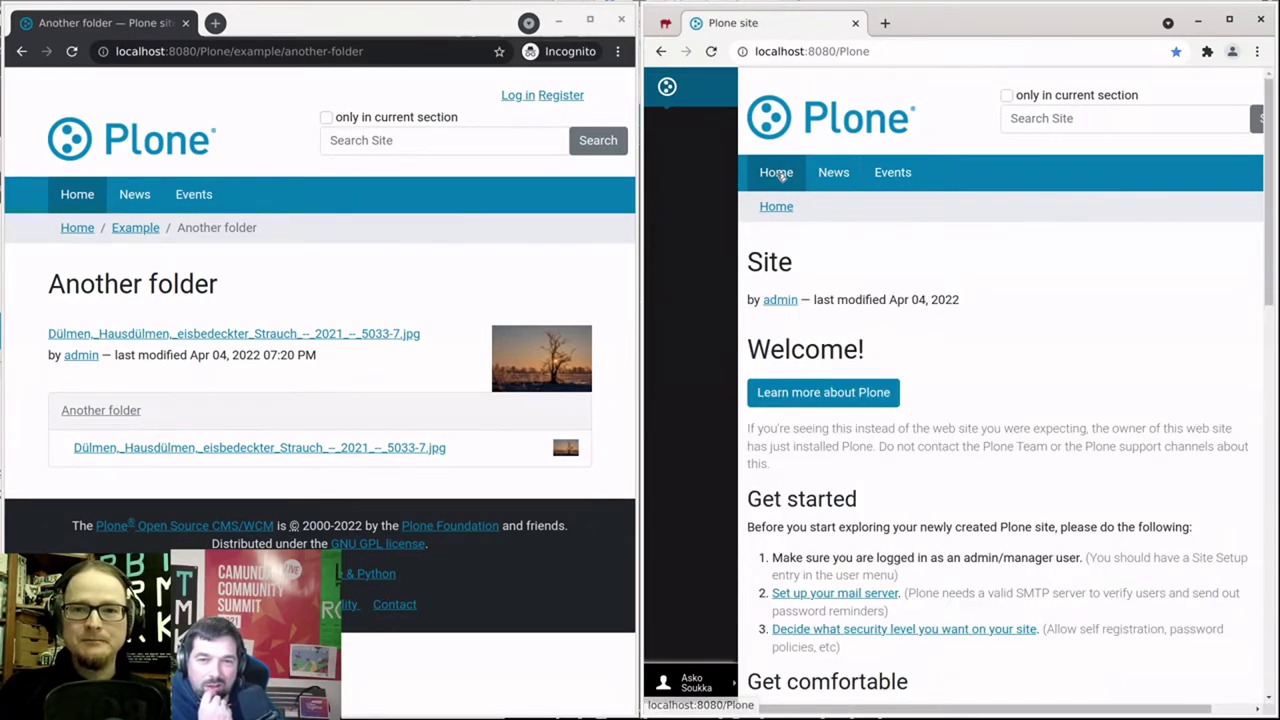
click(692, 682)
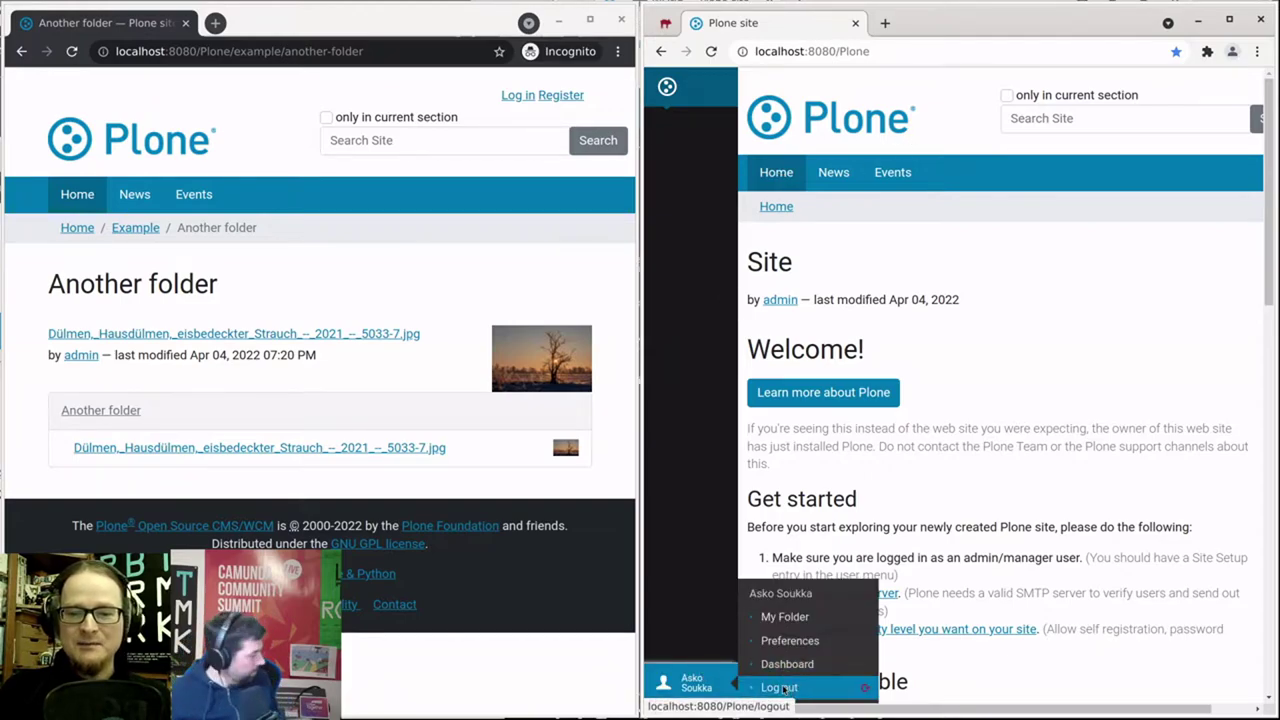
click(779, 687)
click(1149, 95)
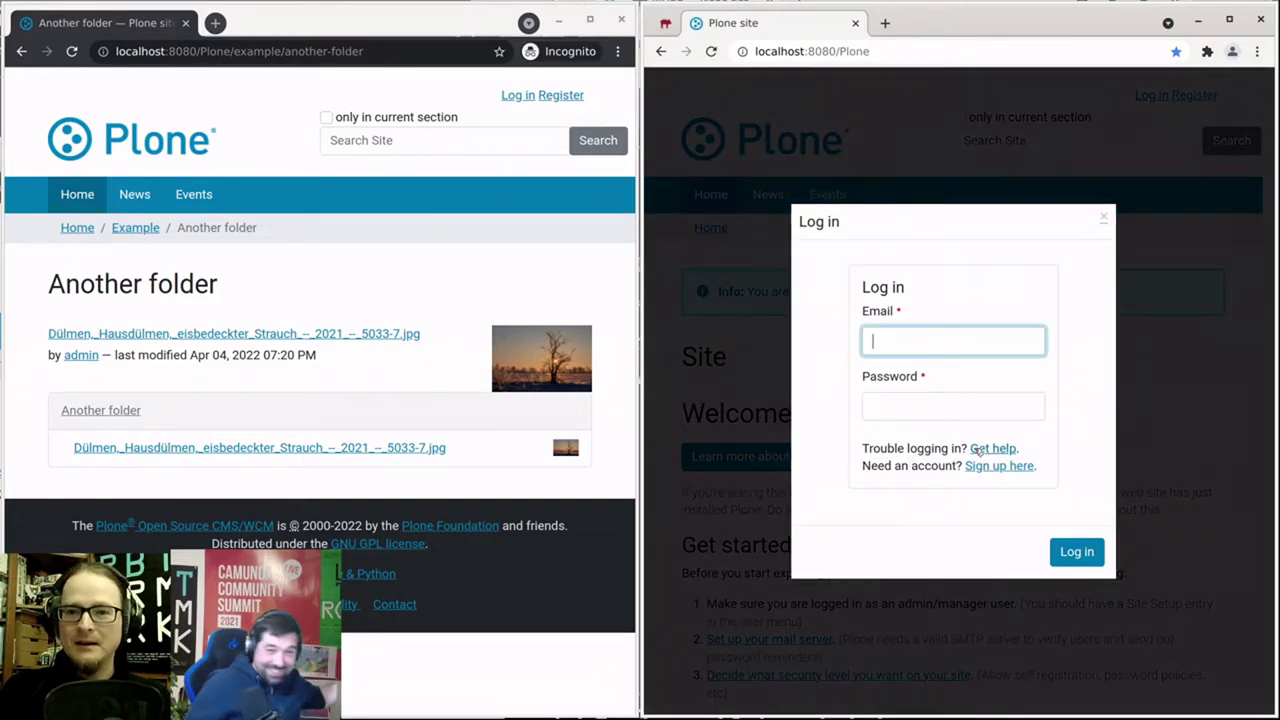
text(admin)
key(Tab)
text(admin)
key(Return)
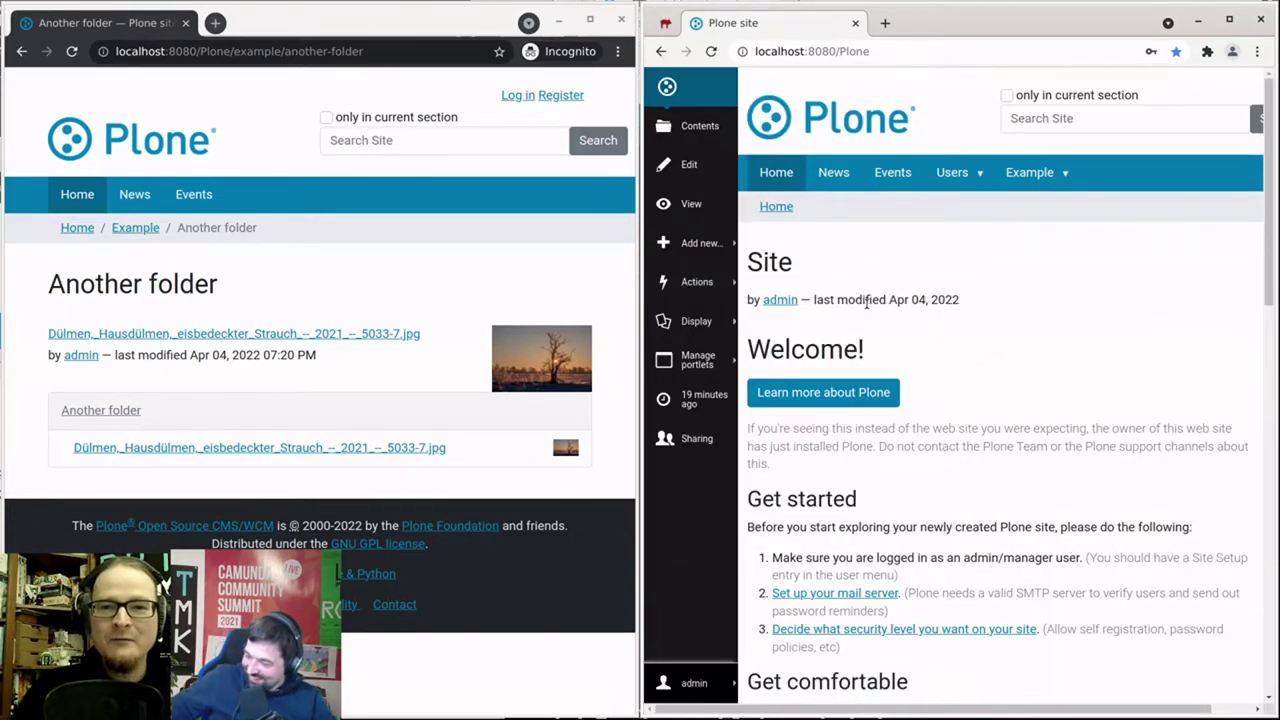
click(705, 255)
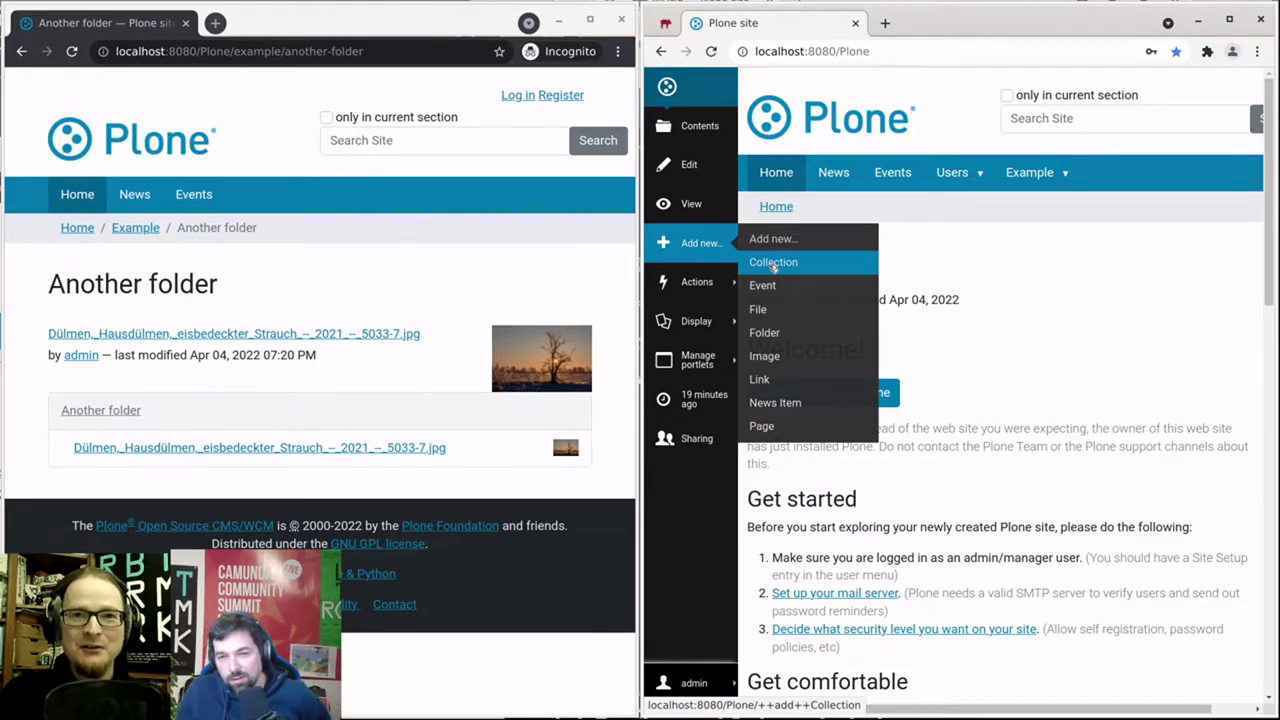
- Add a Collection at the site root with the title 'User content'
click(773, 264)
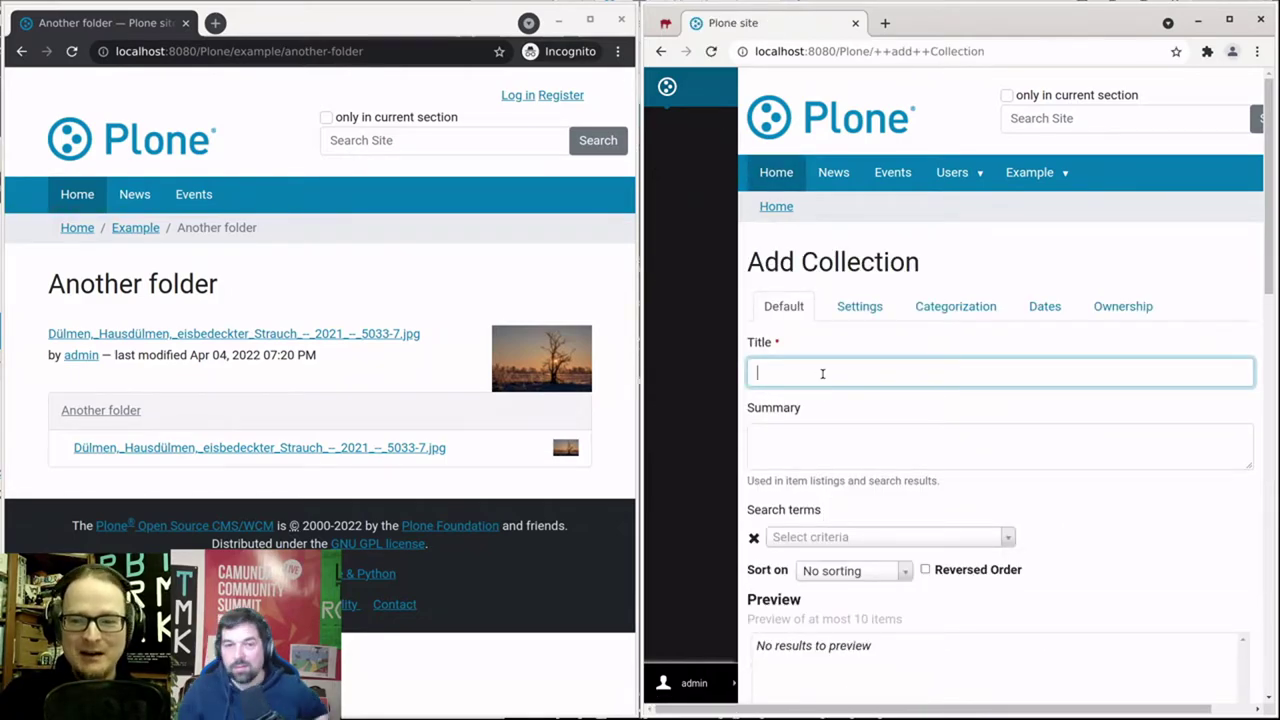
text(Usewr)
key(BackSpace)
text(content)
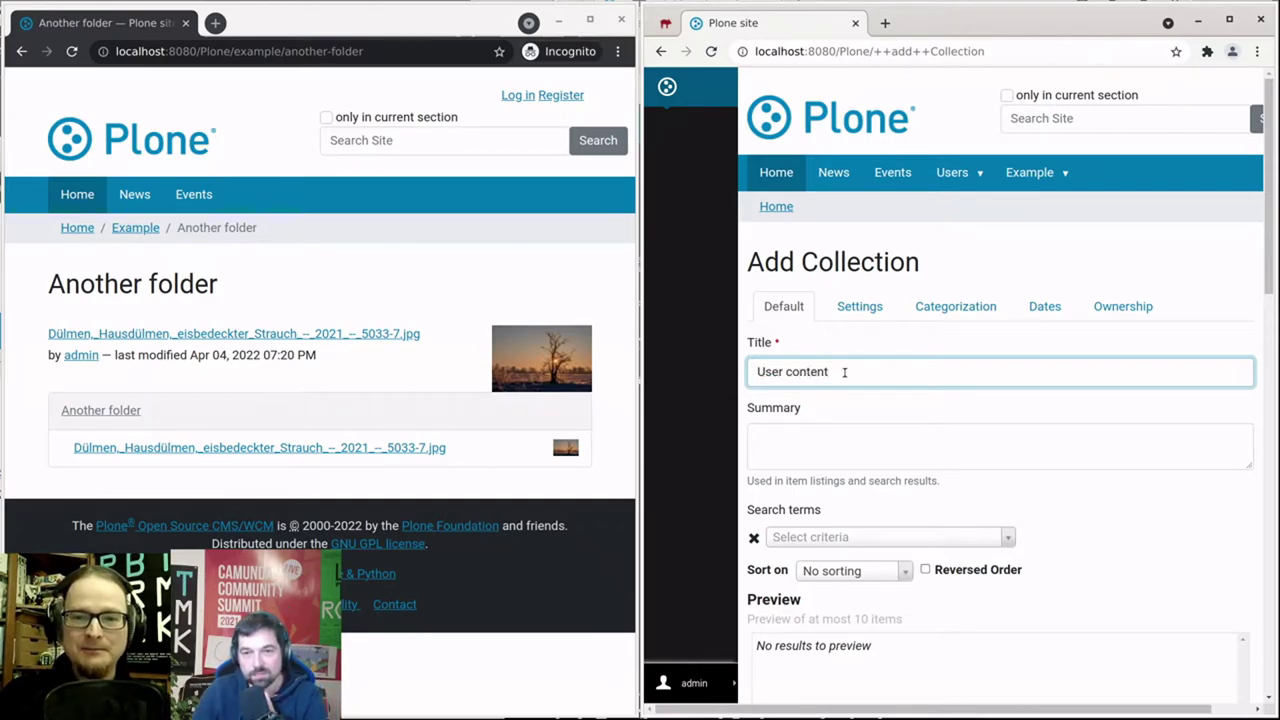
scroll(844, 387, down, 4)
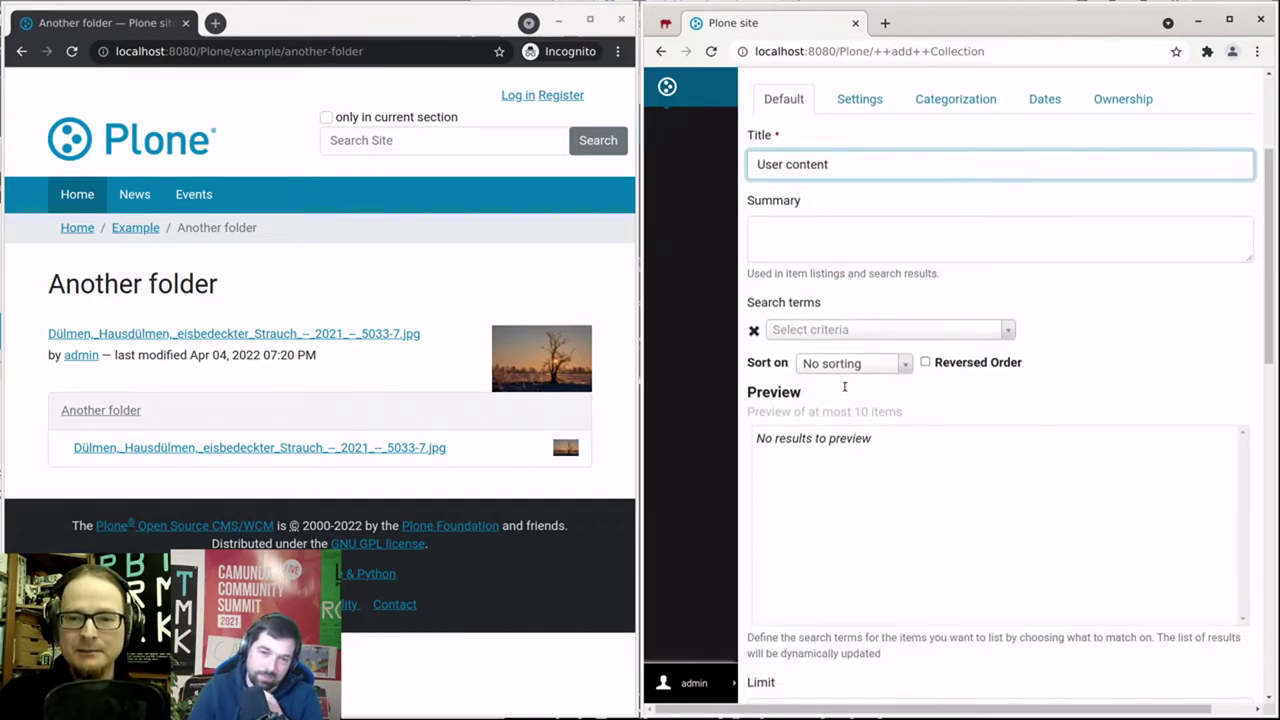
- Add a Review state search criterion matching Published [published] to the collection
click(835, 332)
click(847, 318)
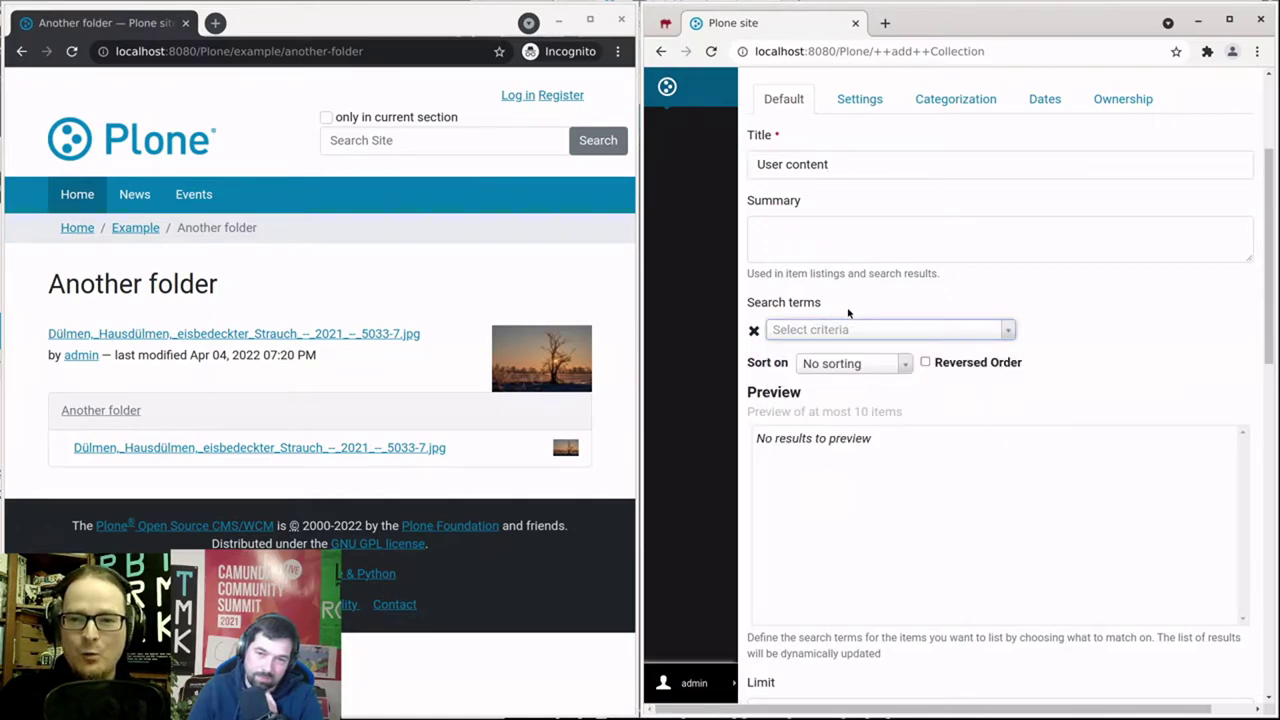
click(806, 335)
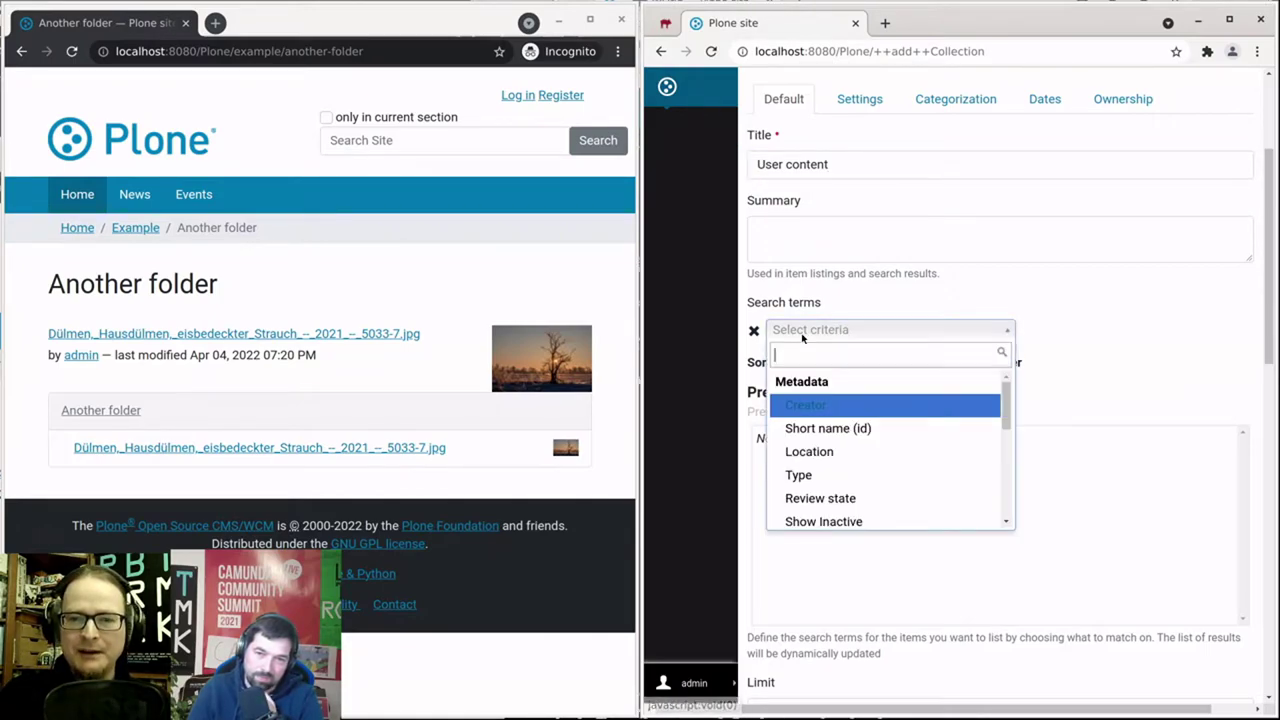
scroll(808, 471, down, 2)
click(825, 415)
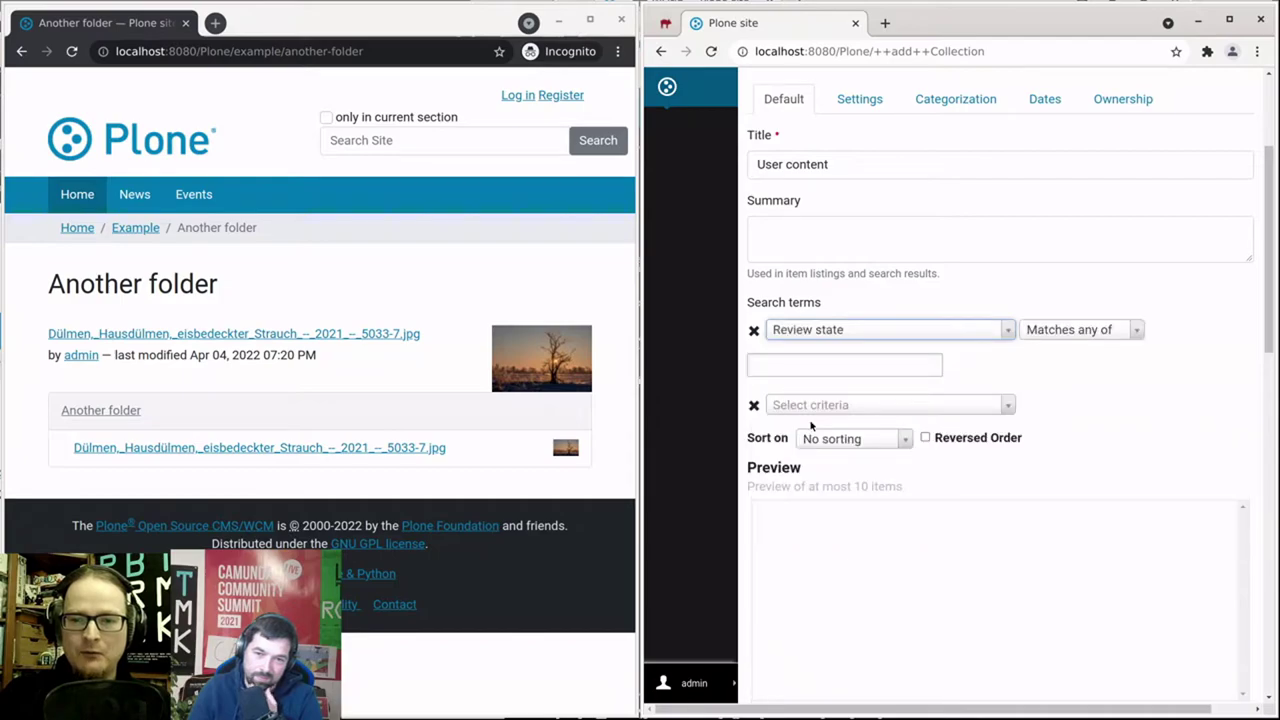
click(848, 366)
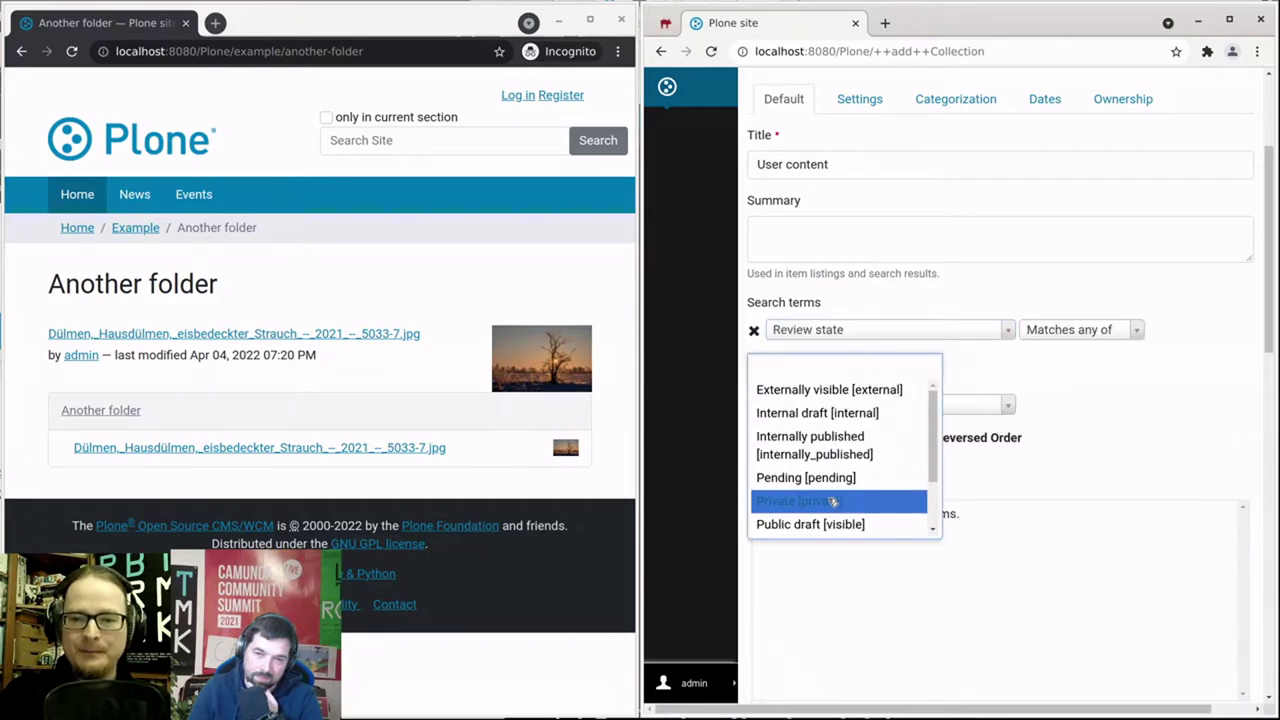
scroll(830, 506, down, 2)
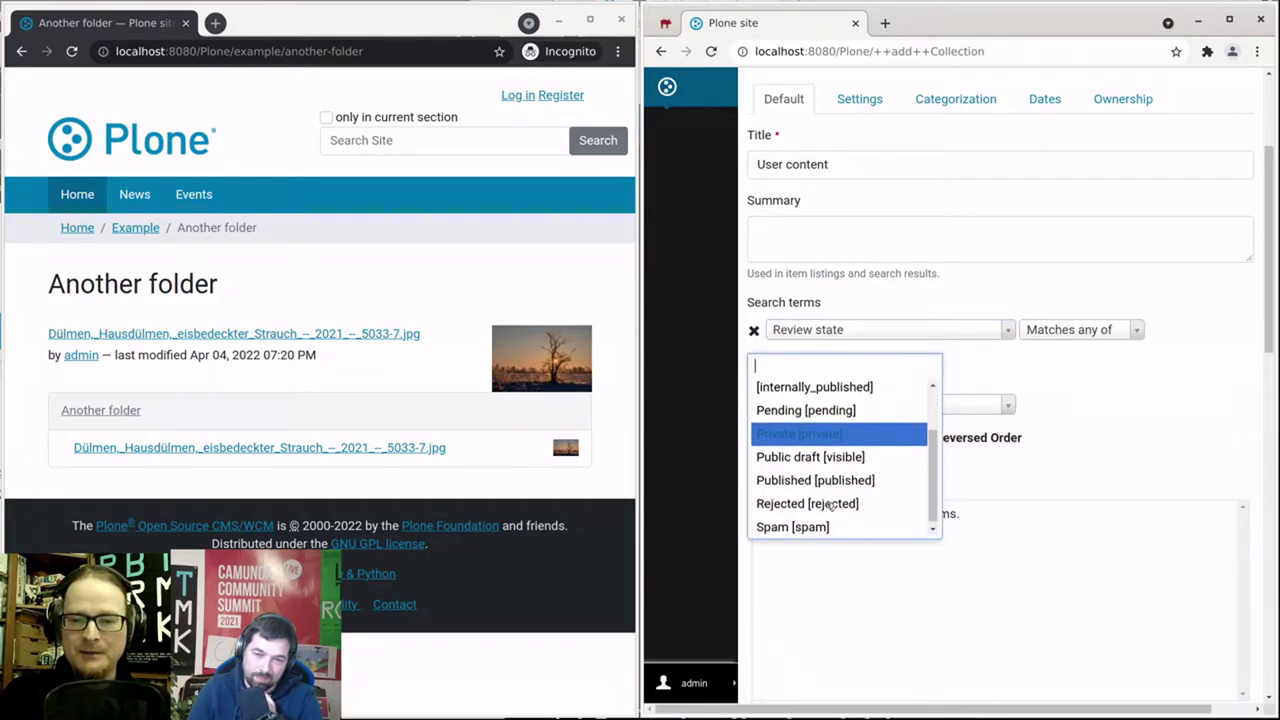
scroll(830, 506, up, 2)
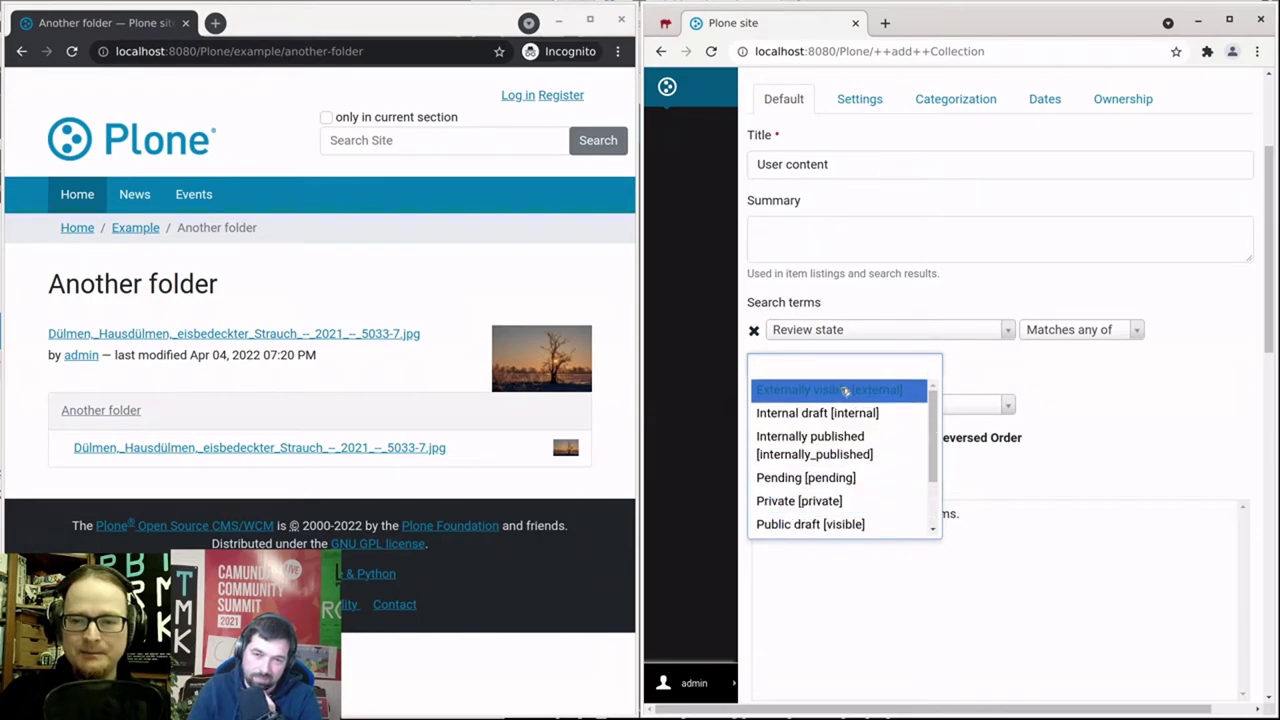
scroll(830, 435, down, 3)
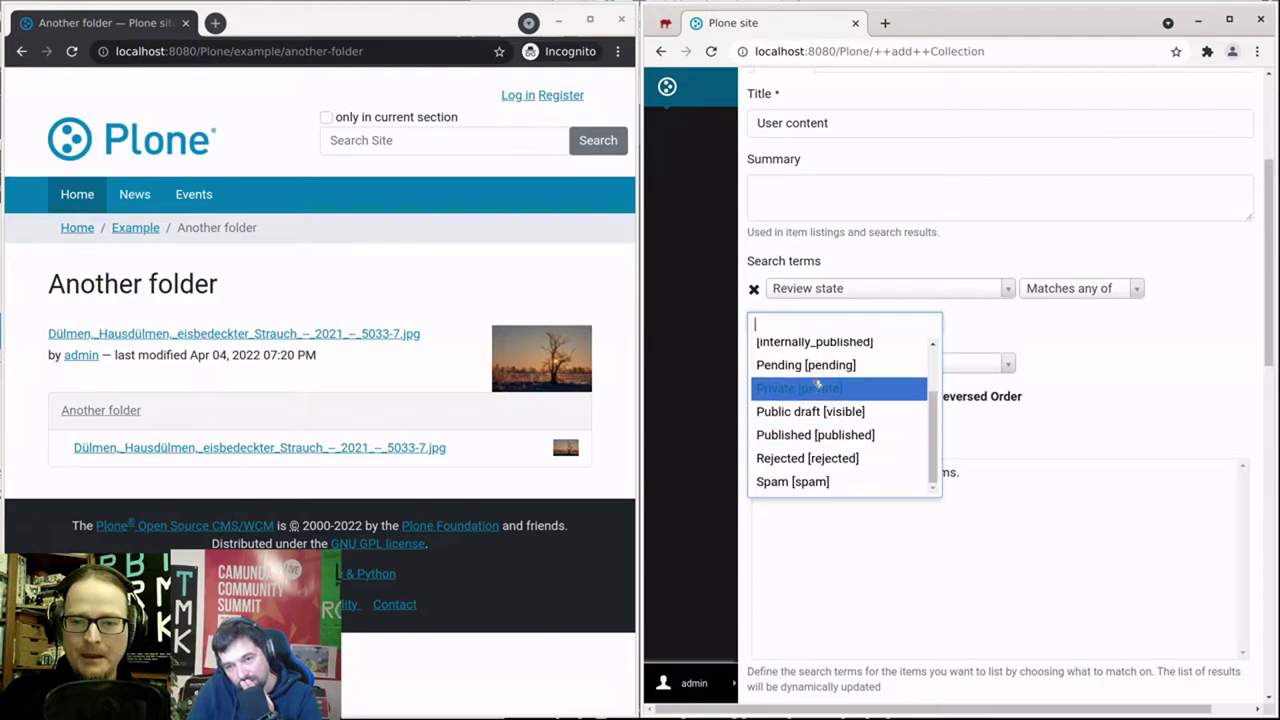
click(816, 435)
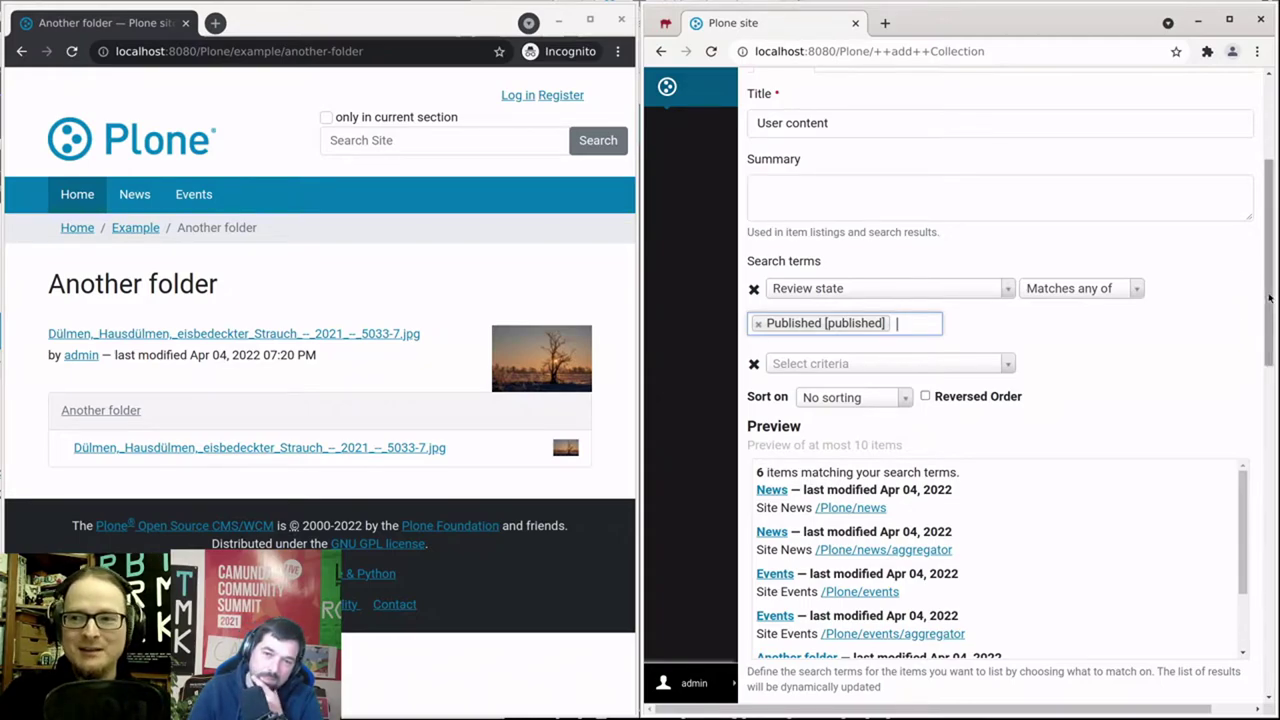
scroll(1267, 300, down, 2)
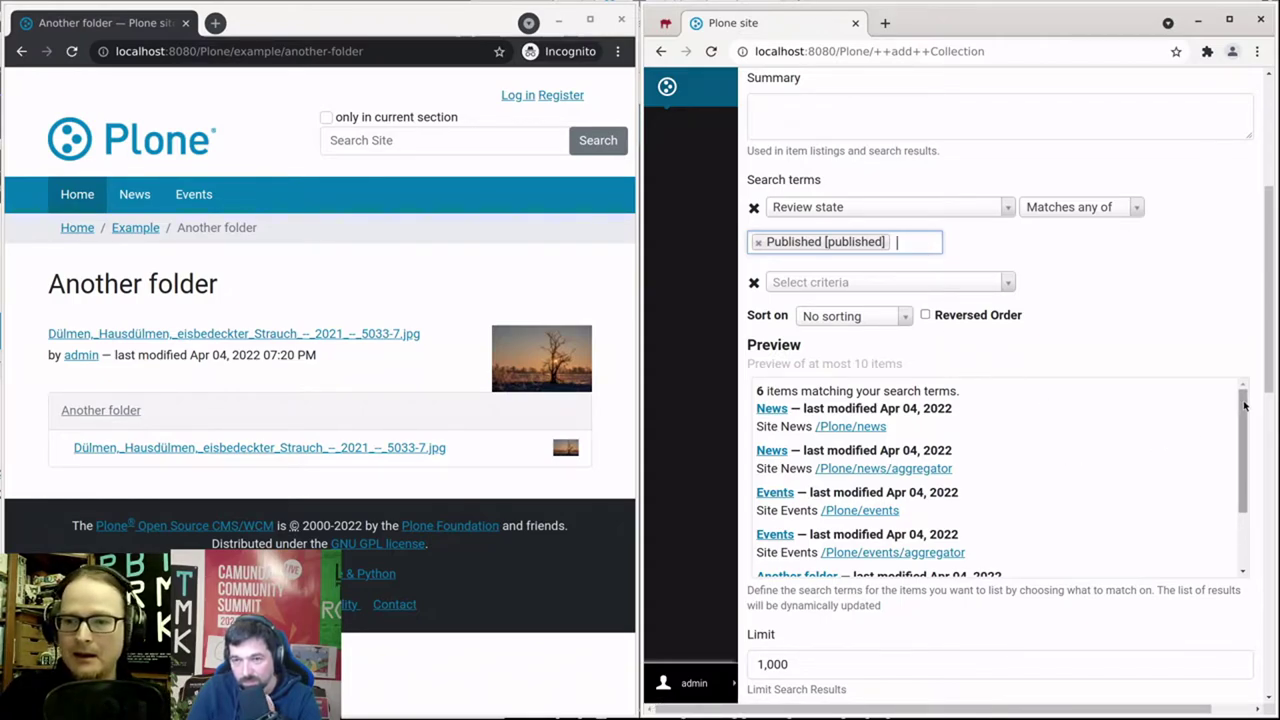
scroll(1205, 400, down, 1)
scroll(1205, 400, up, 1)
click(862, 282)
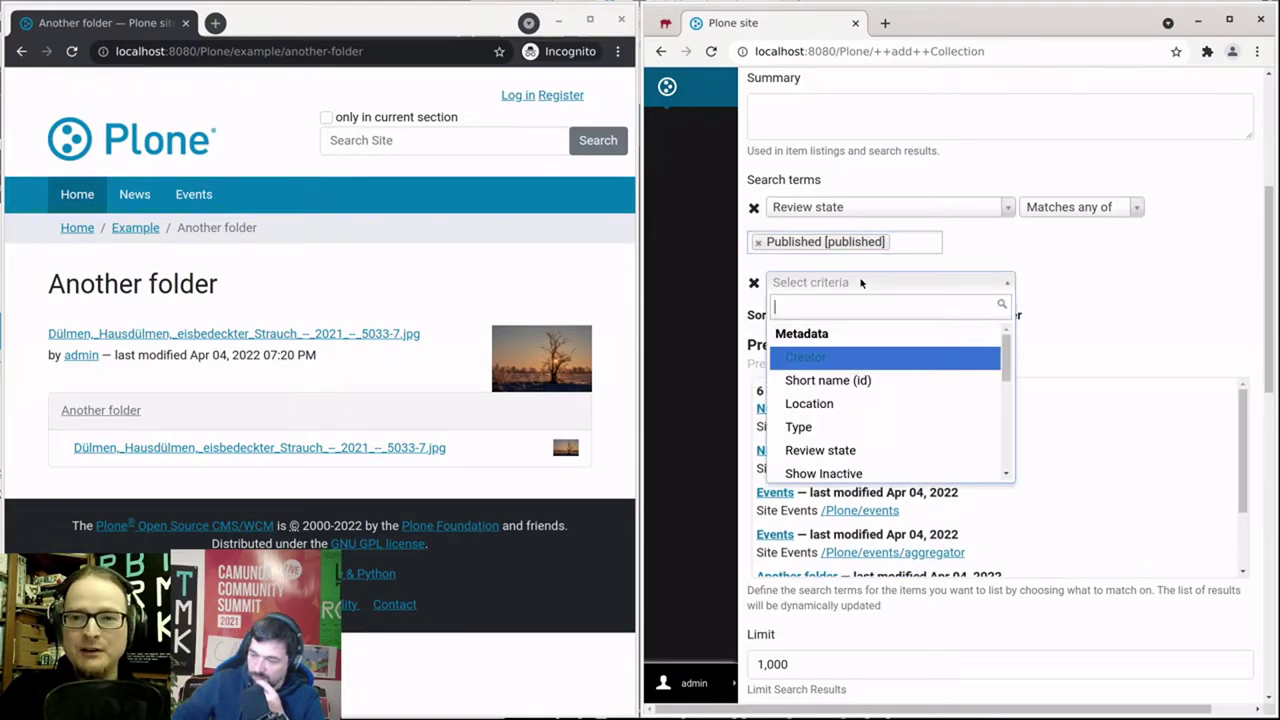
- Add a custom Location criterion that limits the collection to the Users folder
click(868, 410)
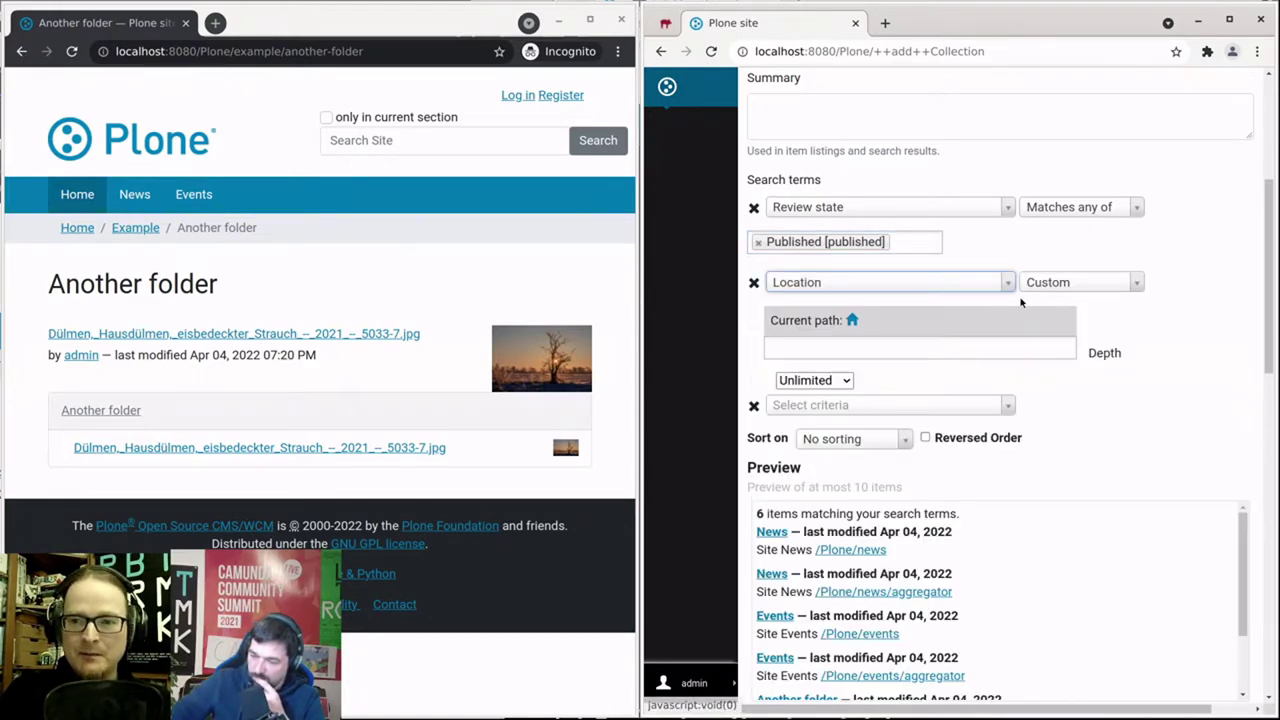
click(1054, 285)
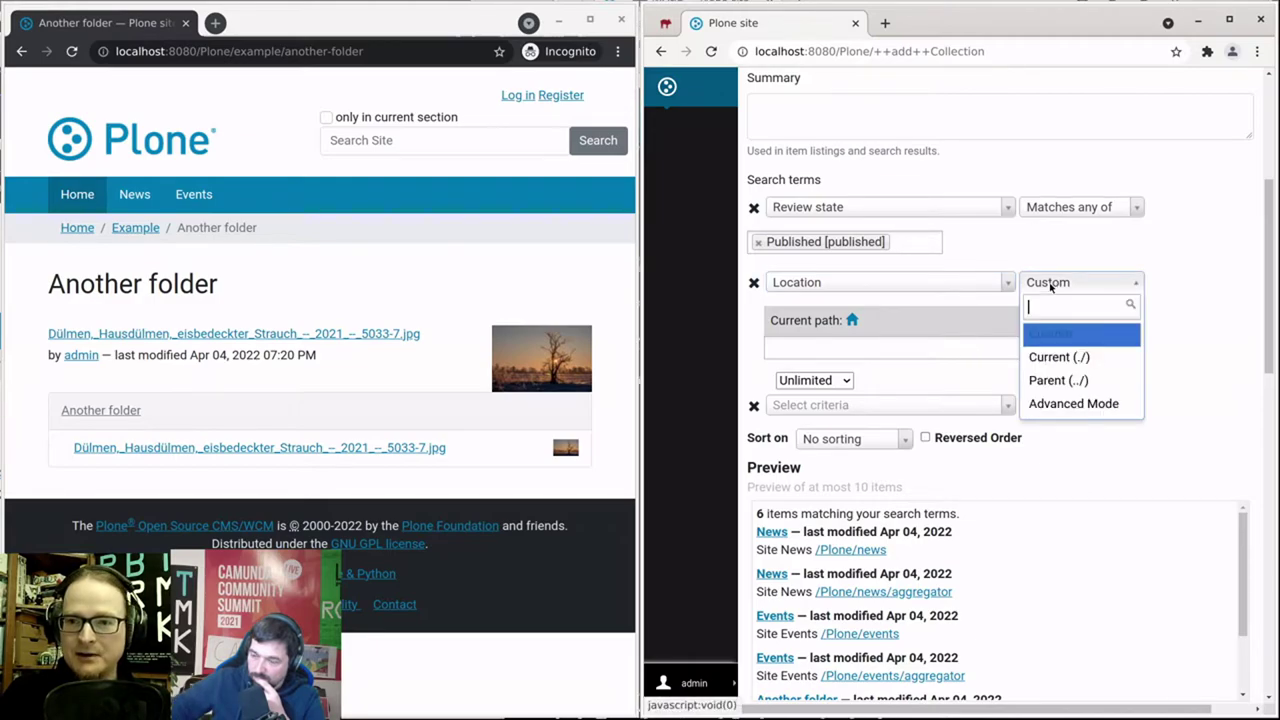
click(923, 358)
click(918, 350)
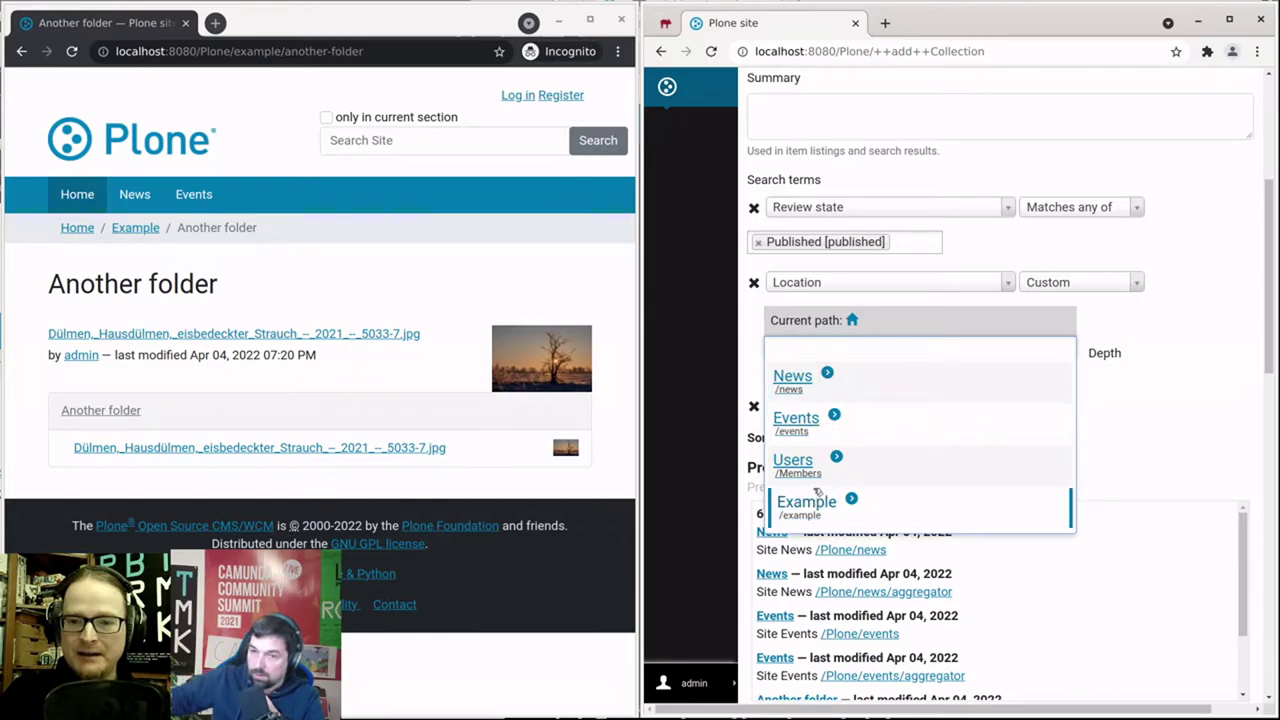
scroll(1000, 300, down, 3)
scroll(1002, 289, down, 2)
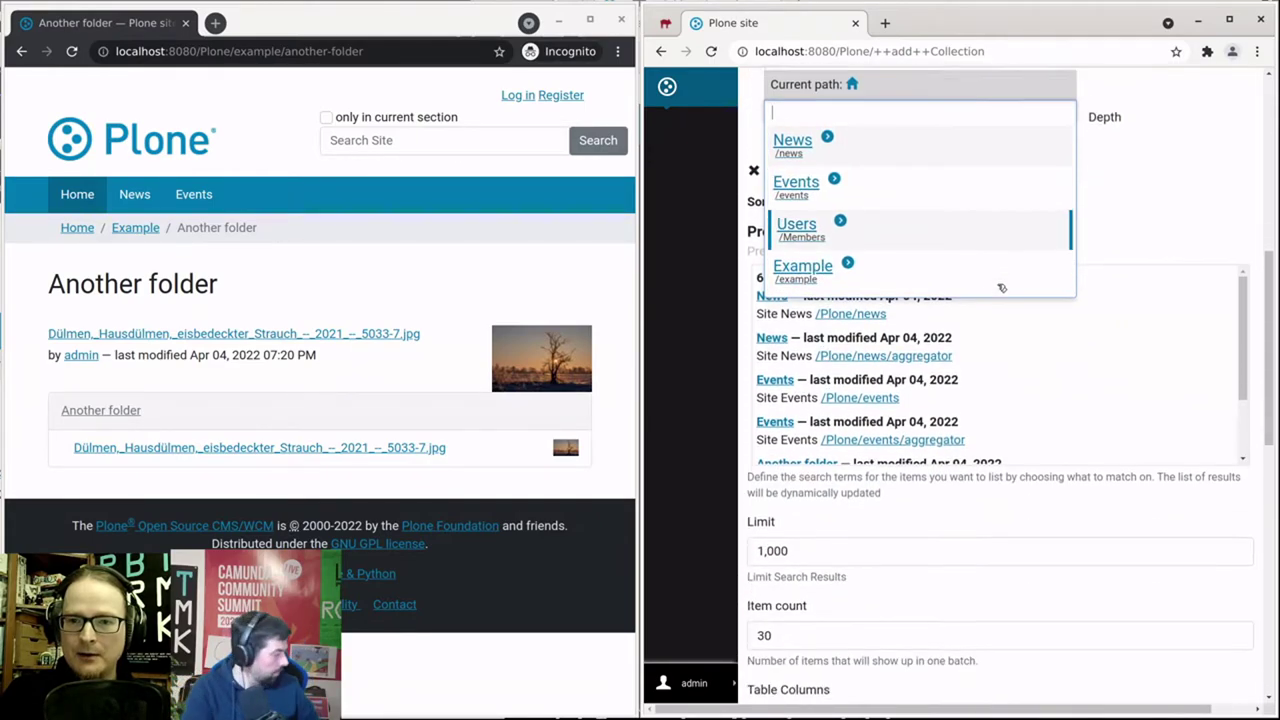
click(1000, 217)
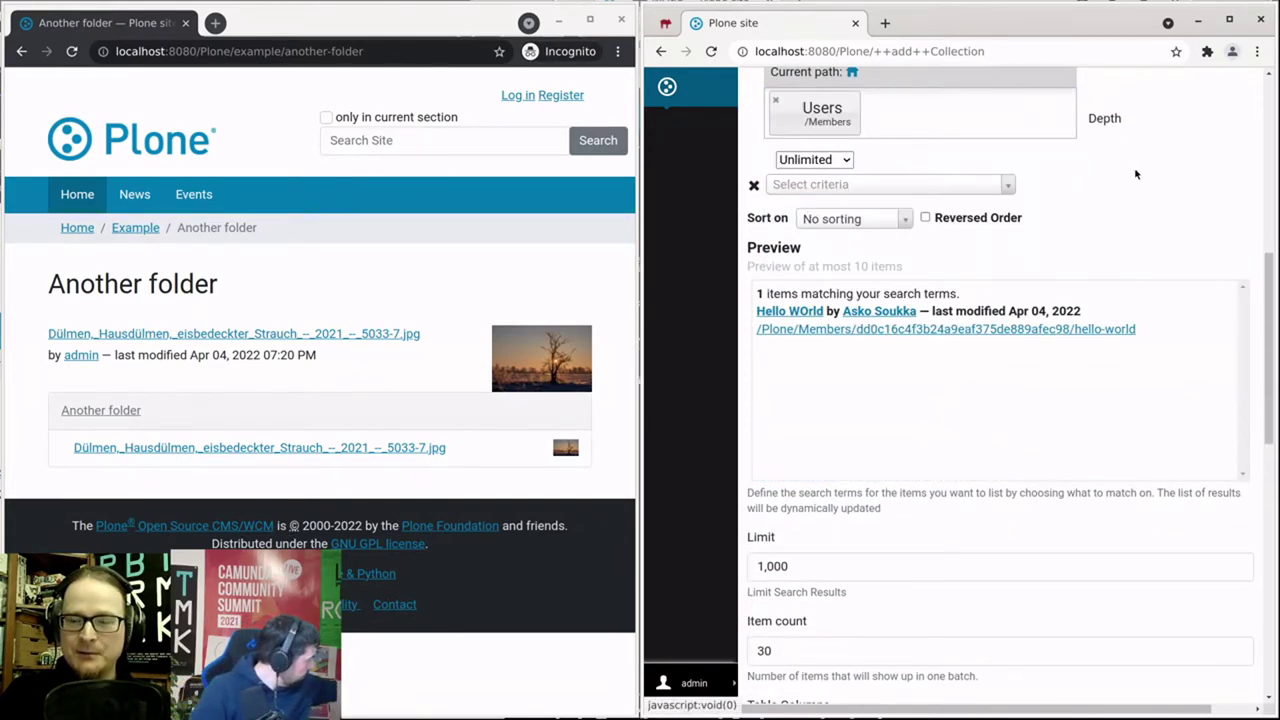
- Save the new User content collection
scroll(988, 442, down, 5)
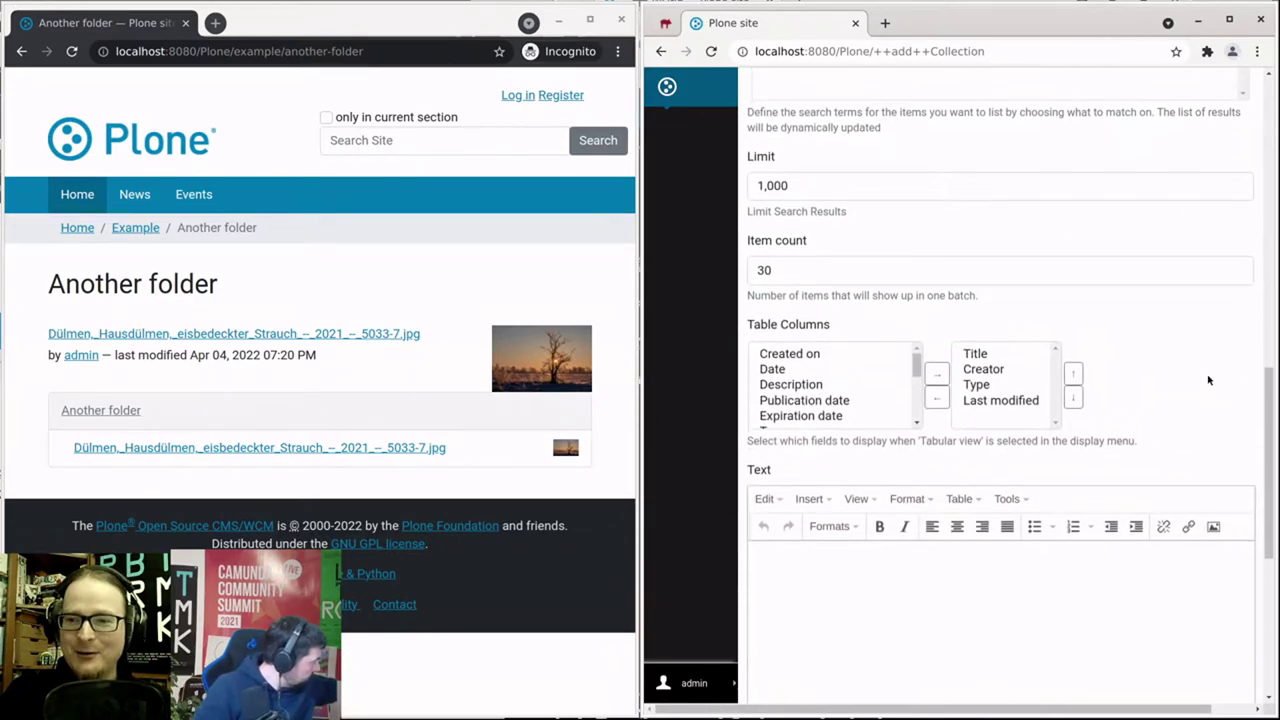
scroll(1092, 417, down, 10)
click(790, 514)
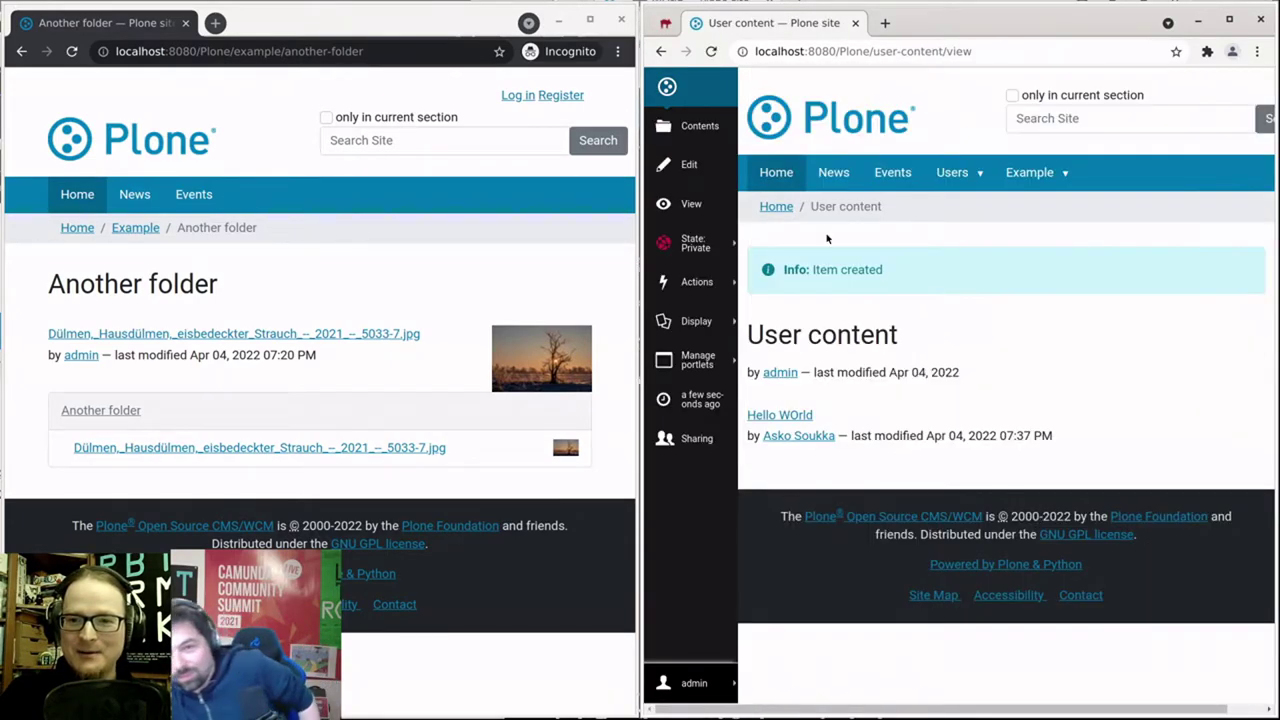
- Change the User content collection from Private to Published, then show the site root's contents
click(694, 243)
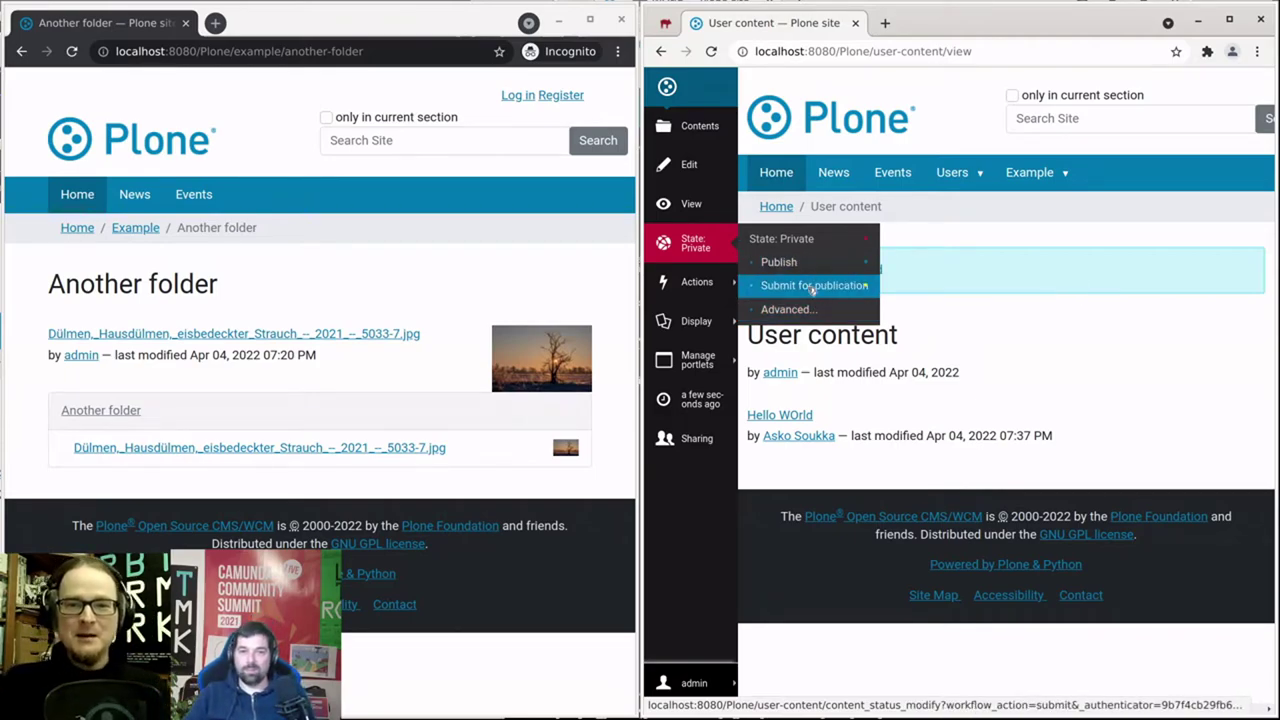
click(799, 266)
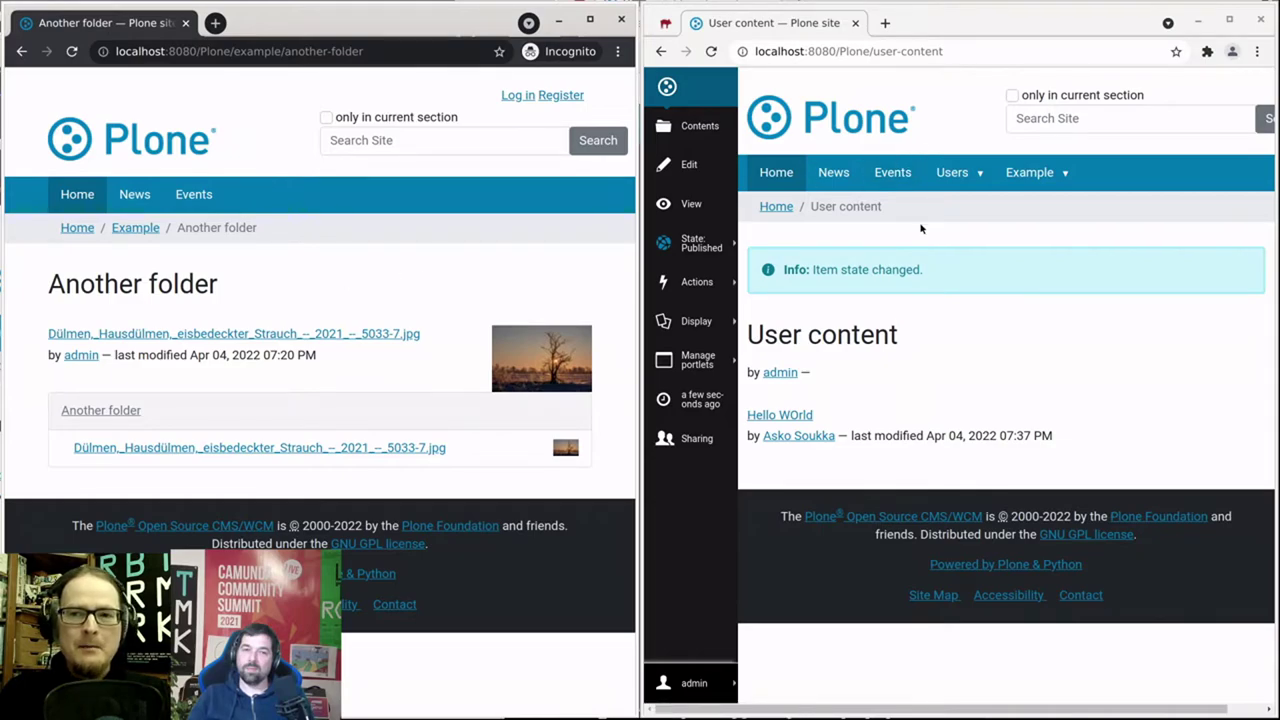
click(700, 128)
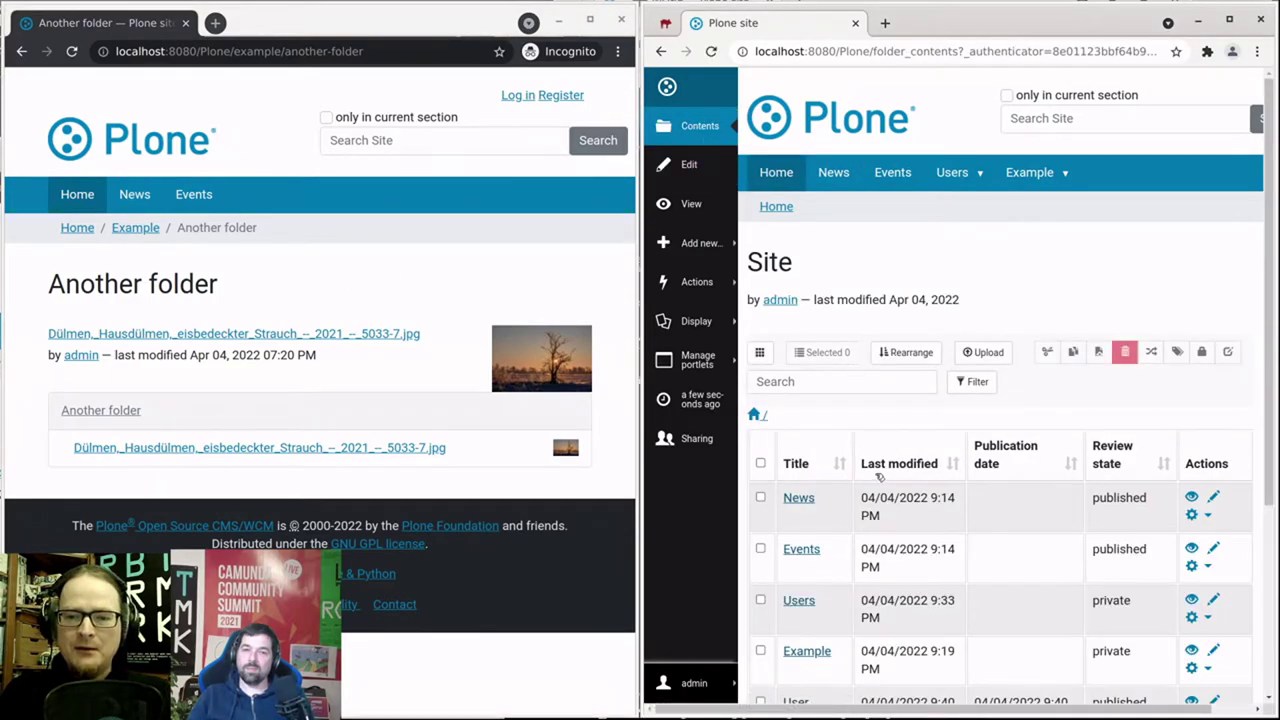
- Review User content's edit form on its Settings and Categorization tabs, then go to Site Setup
scroll(879, 477, down, 3)
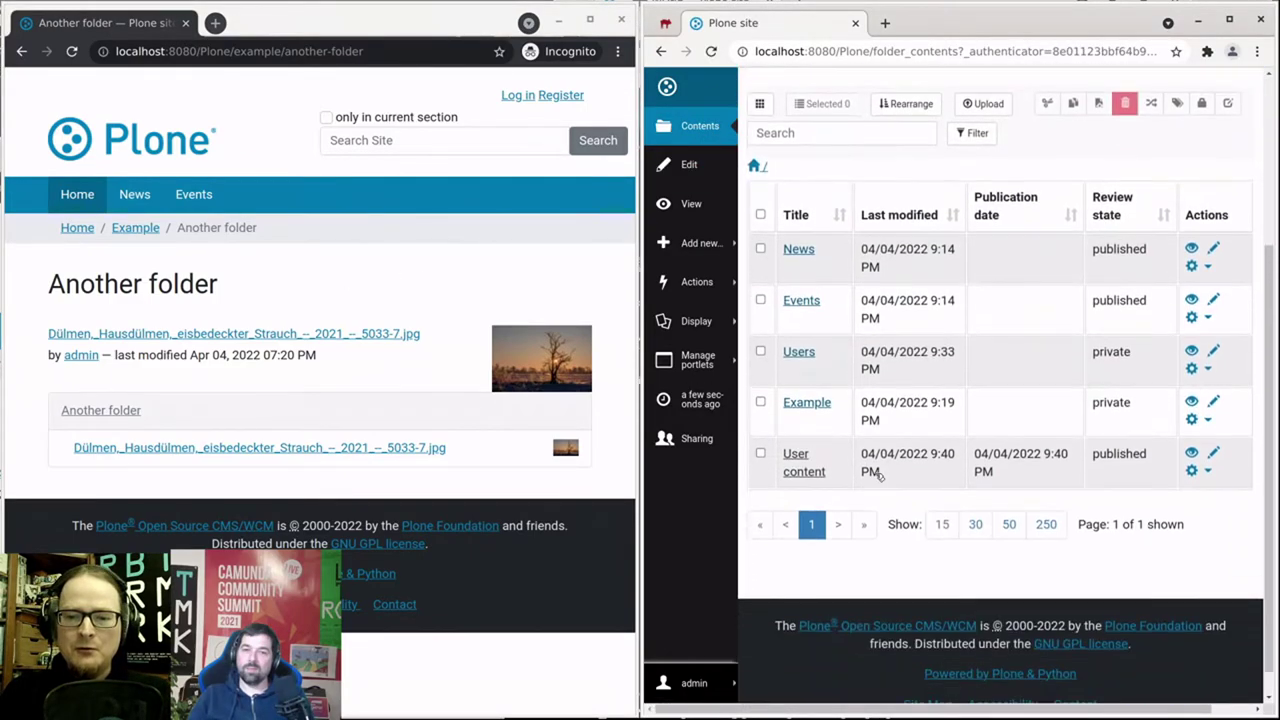
click(795, 456)
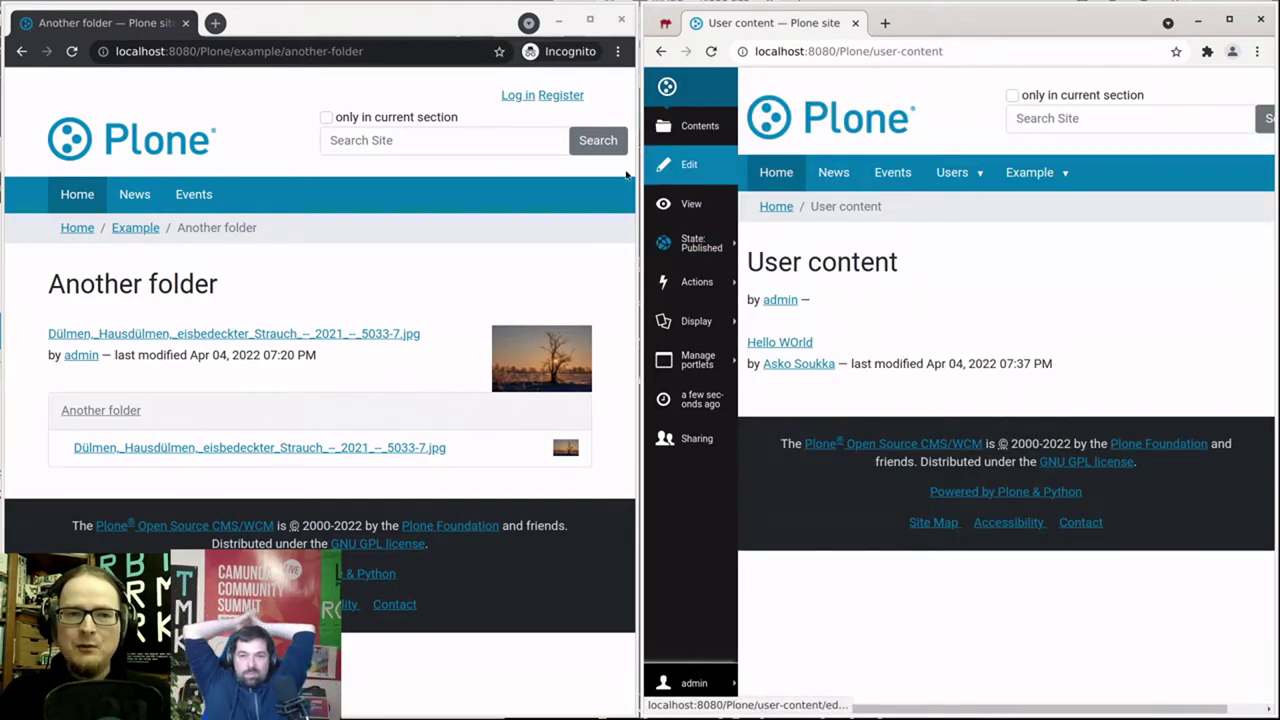
click(685, 164)
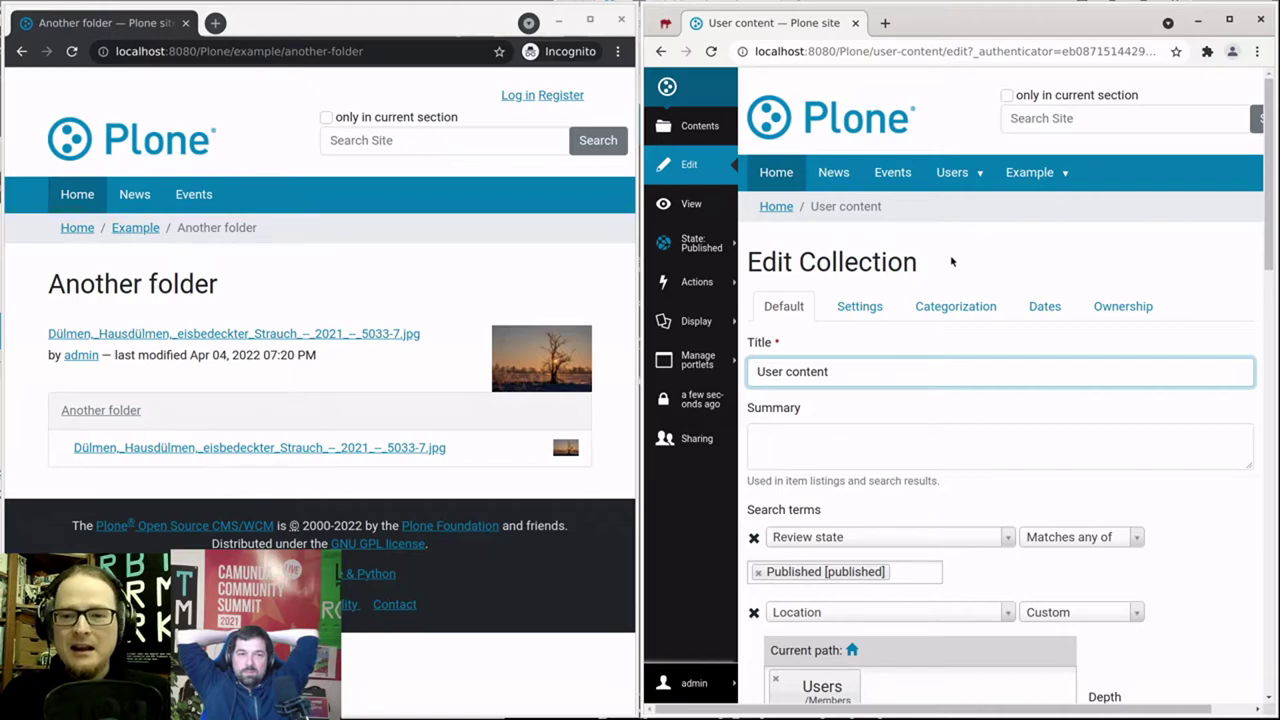
drag(1267, 265, 1262, 278)
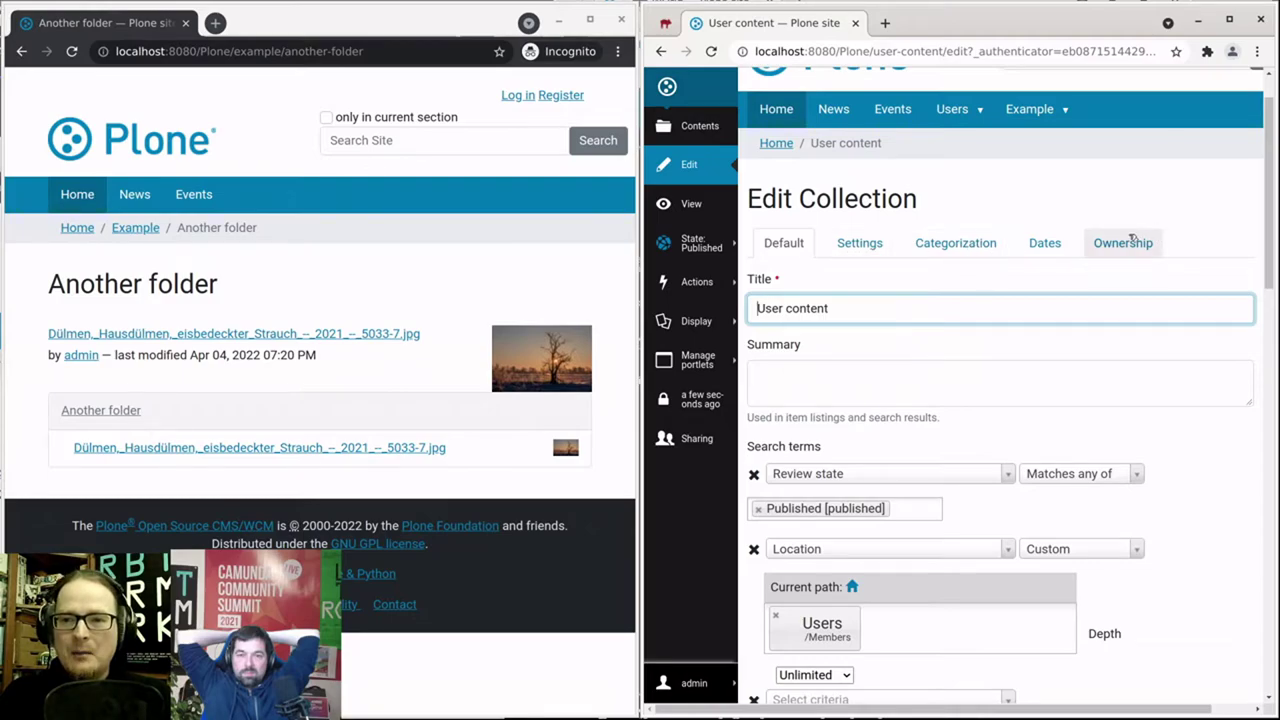
click(888, 249)
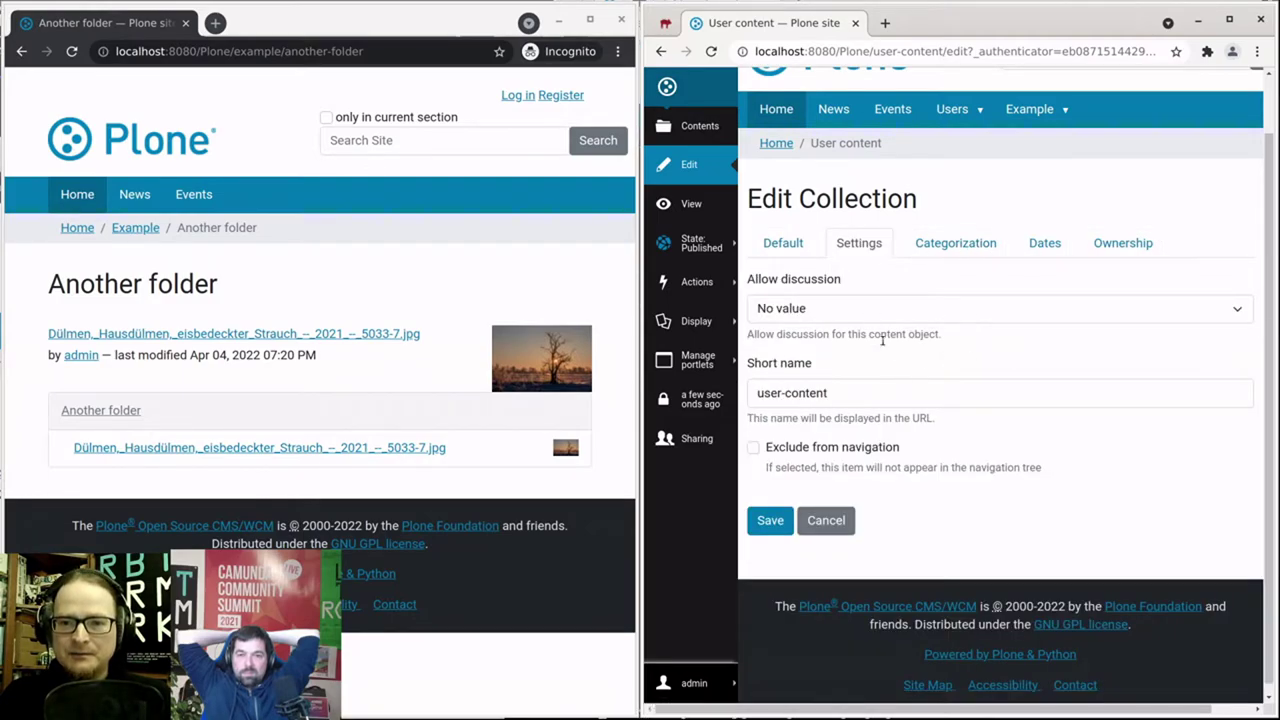
click(916, 241)
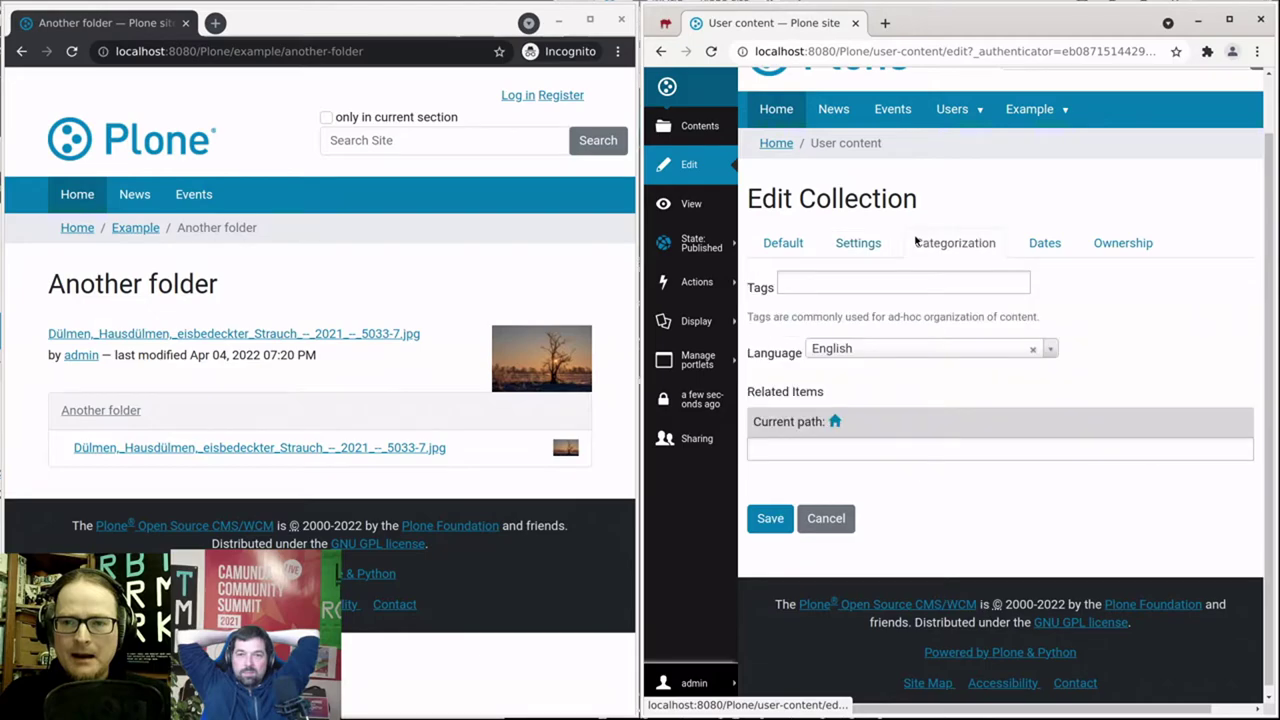
click(694, 683)
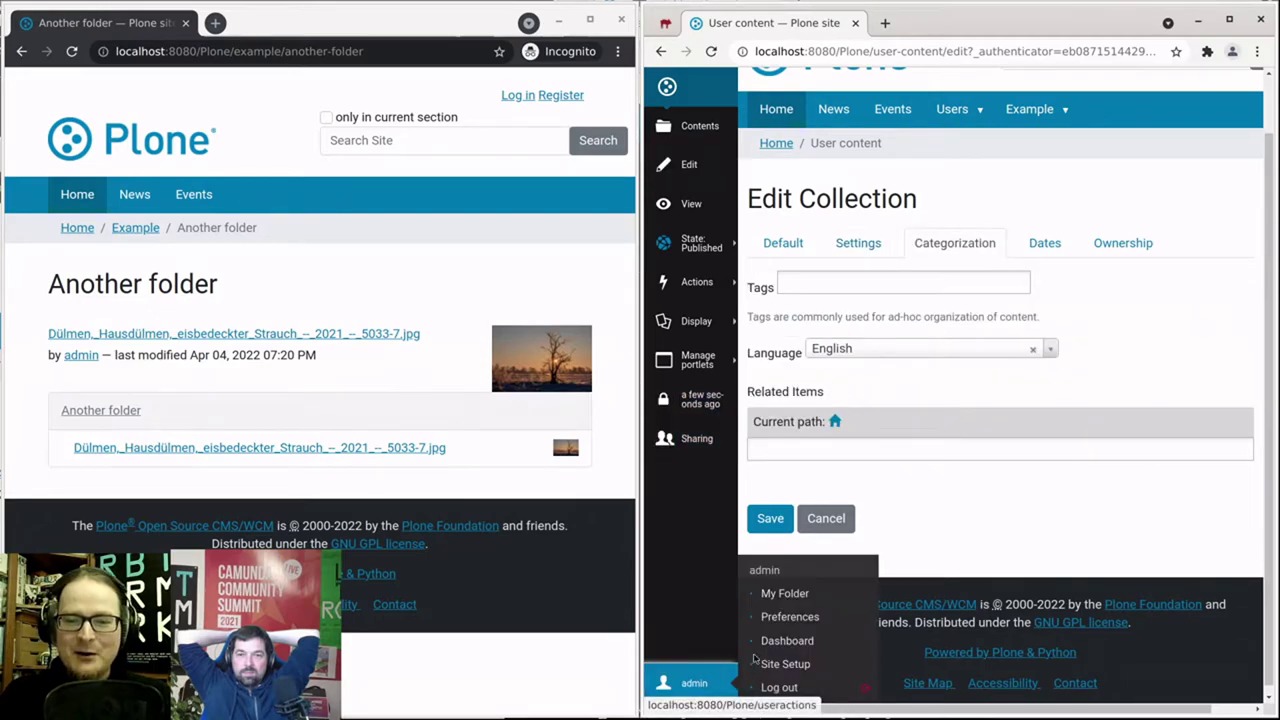
click(815, 664)
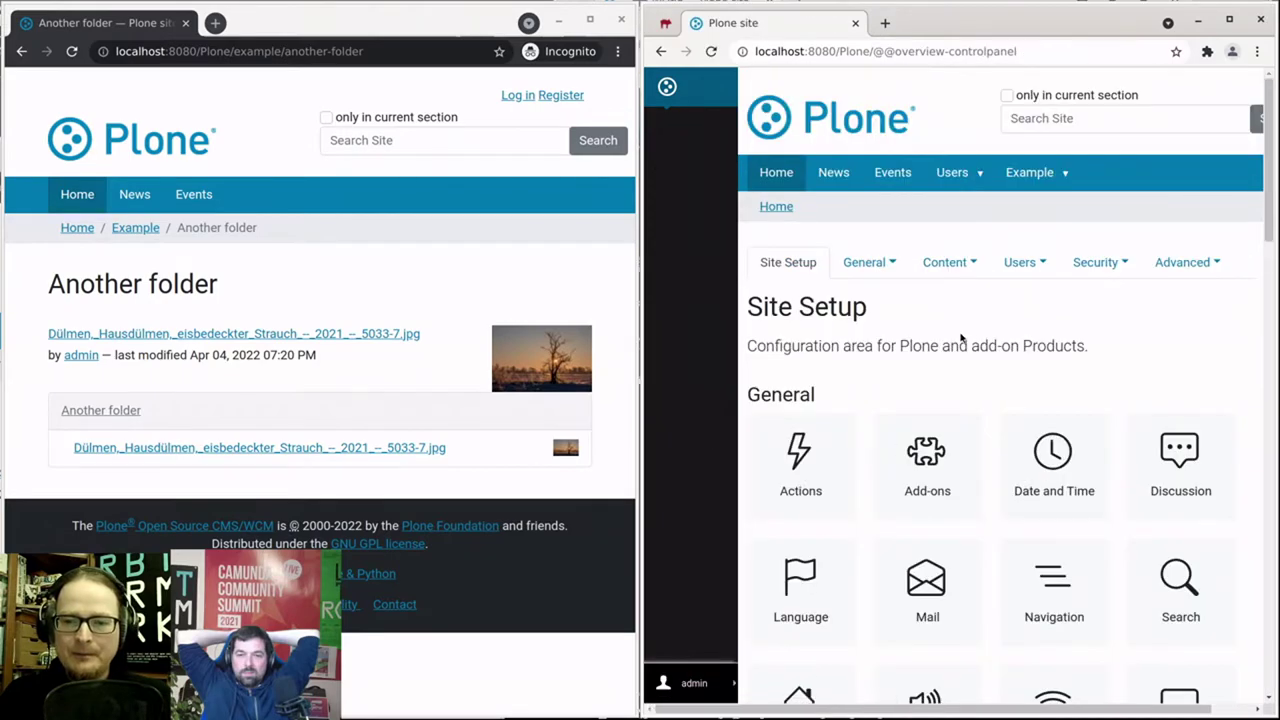
- Add Collection to Navigation's displayed content types, save, and open User content as an anonymous visitor
scroll(953, 336, down, 3)
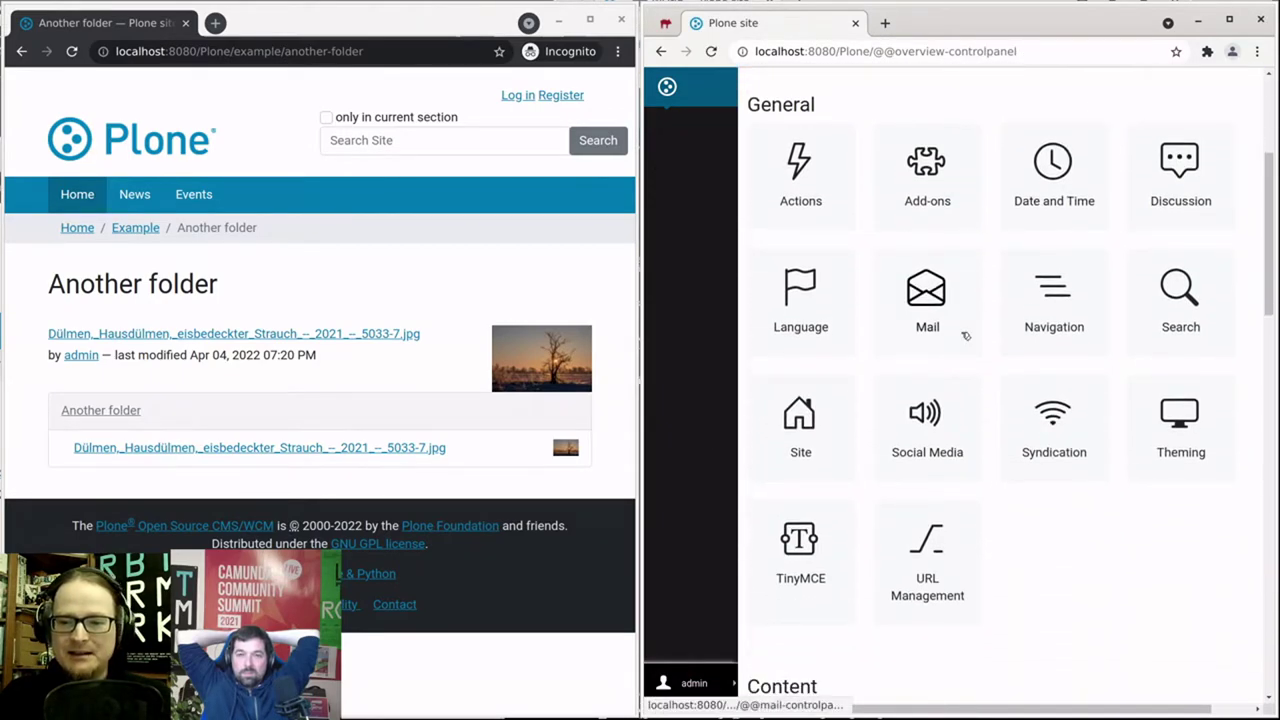
click(1086, 300)
scroll(925, 348, down, 4)
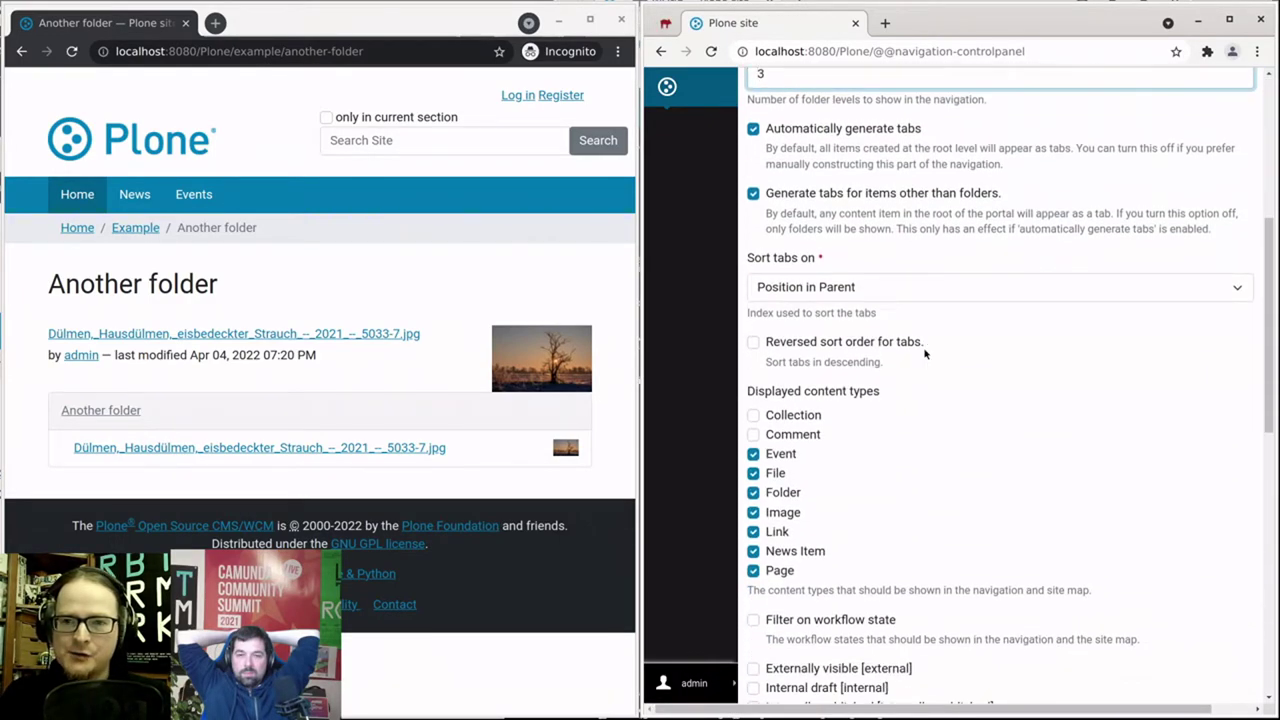
scroll(925, 352, down, 1)
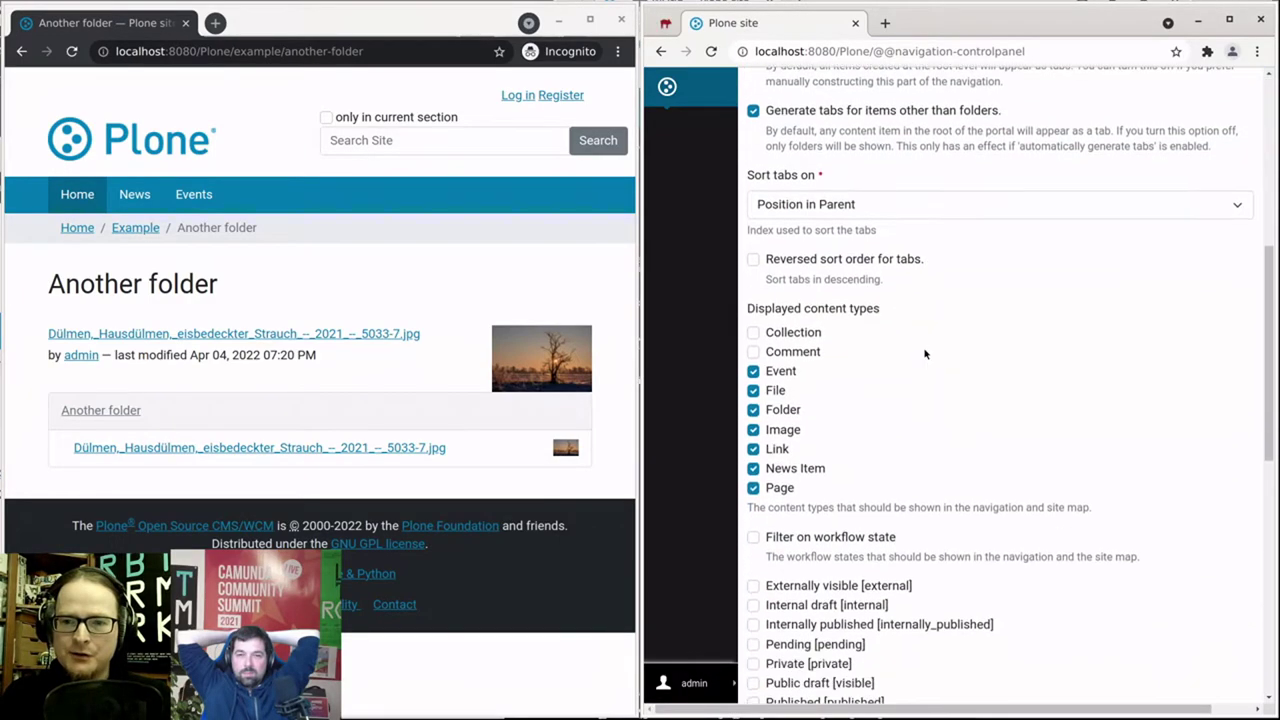
click(806, 333)
scroll(1069, 306, down, 6)
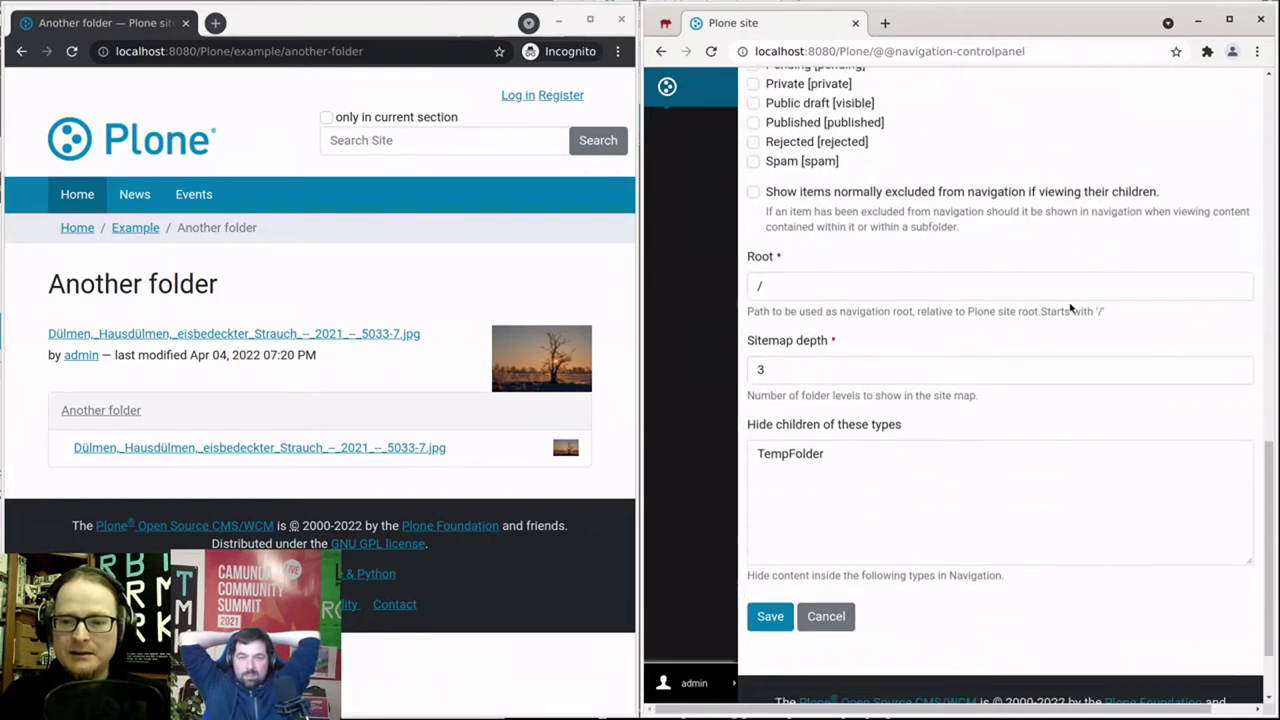
scroll(926, 364, down, 1)
click(766, 514)
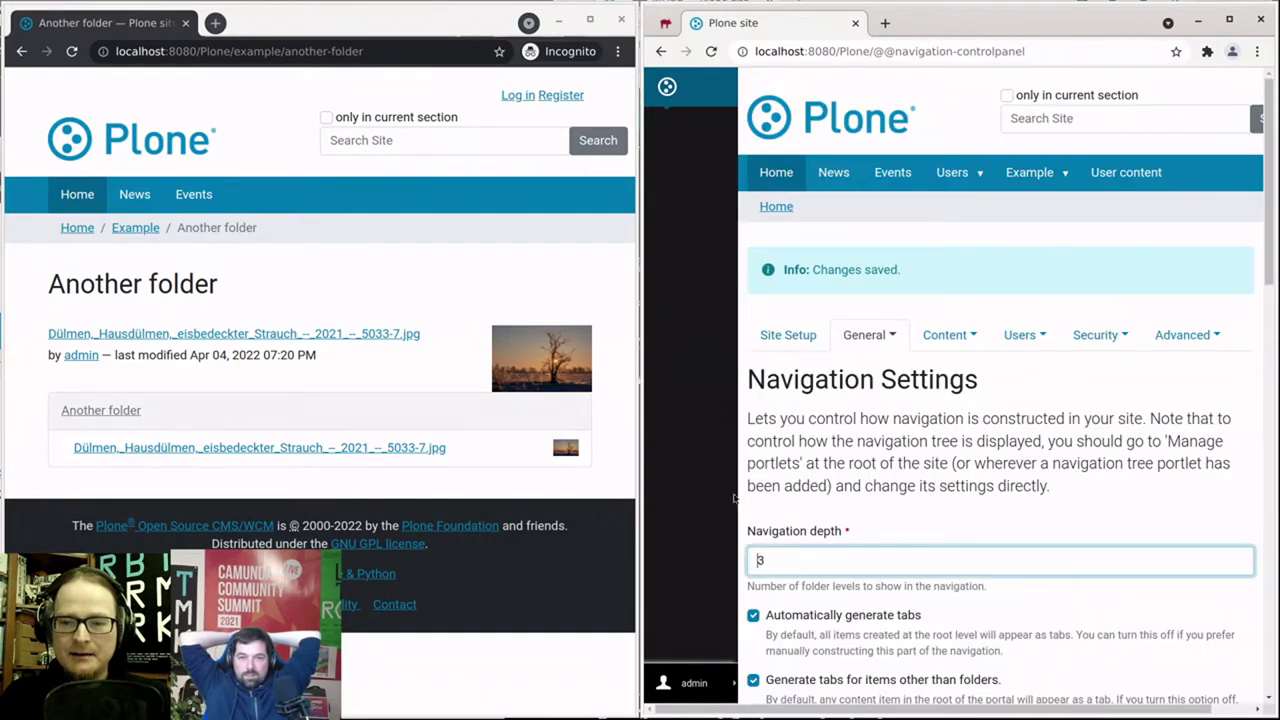
click(531, 261)
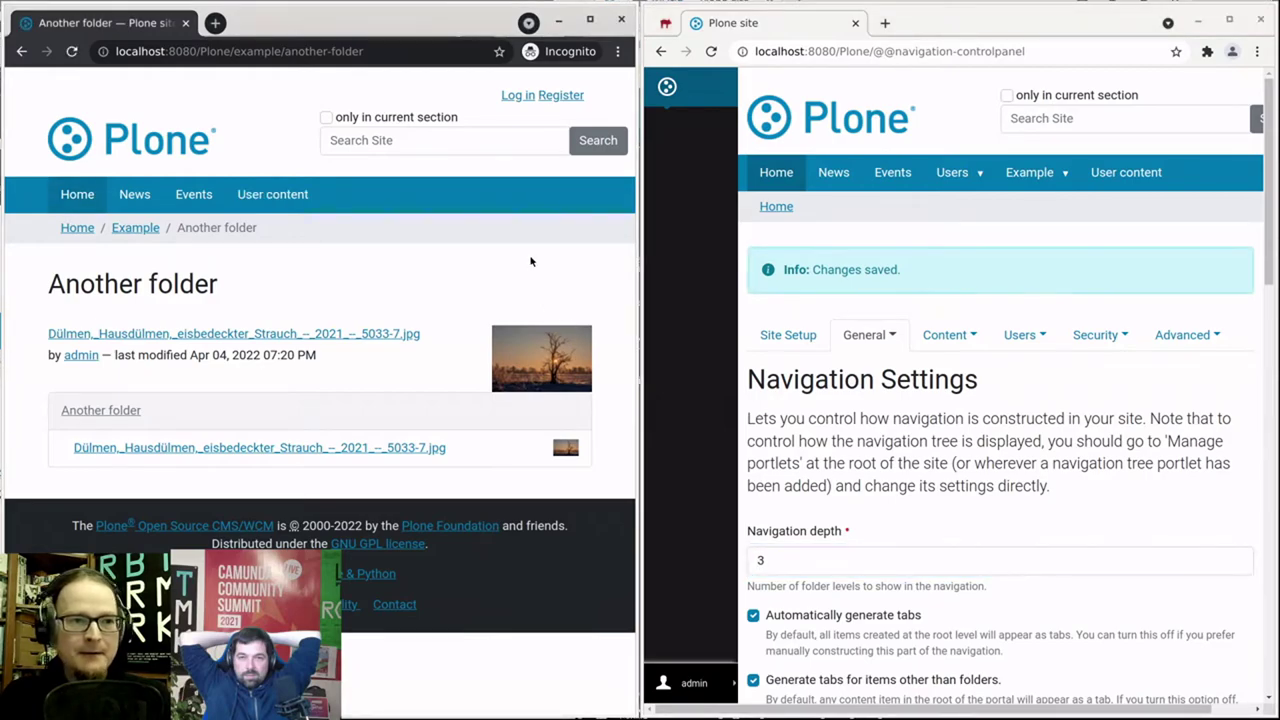
click(278, 195)
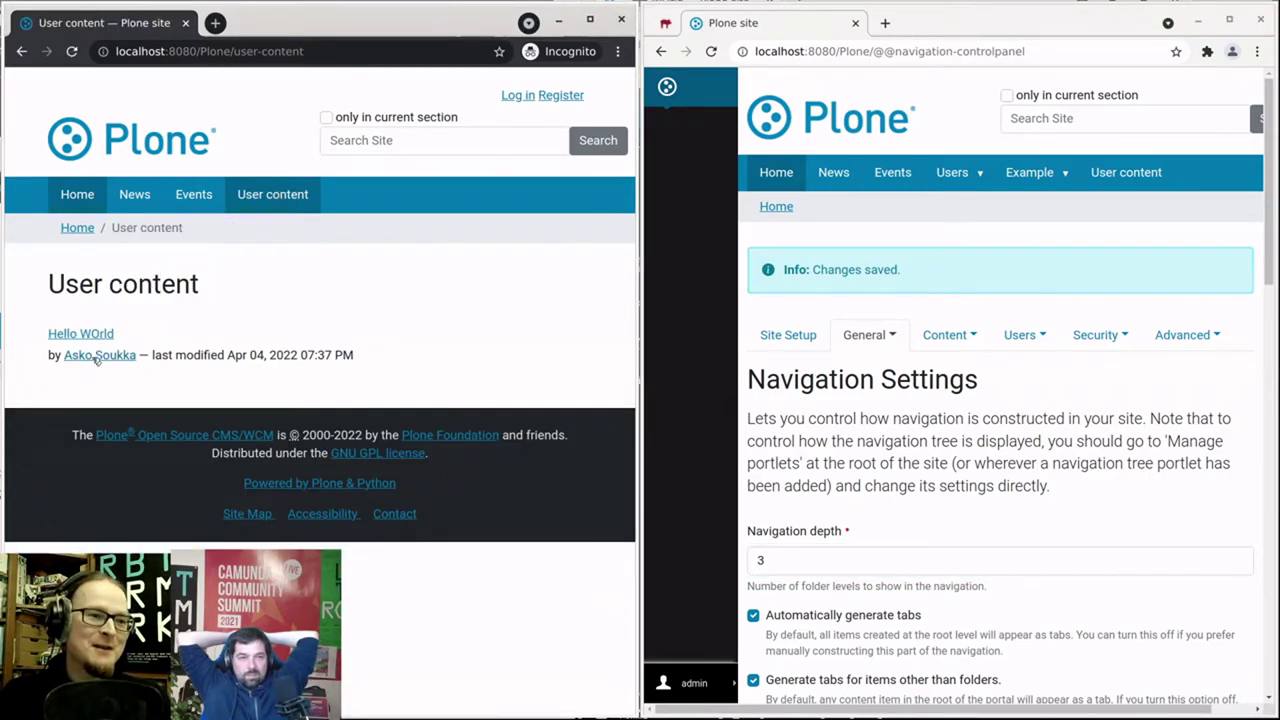
click(97, 356)
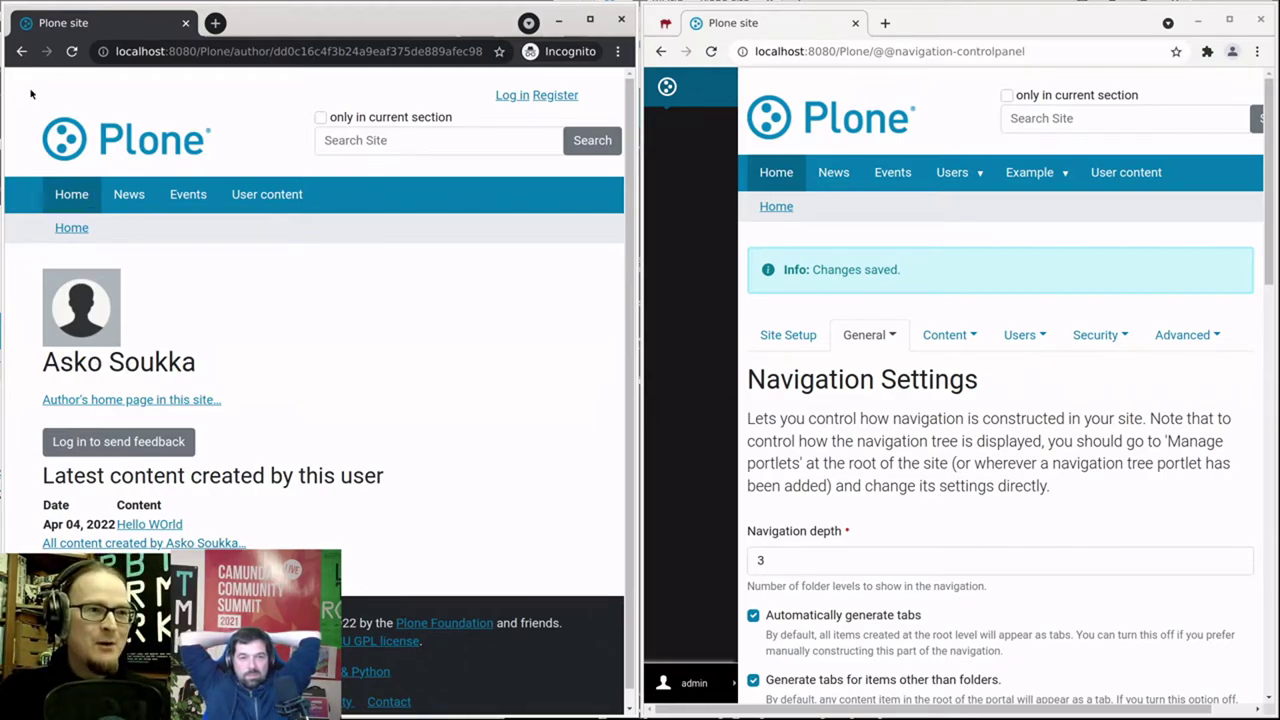
click(21, 51)
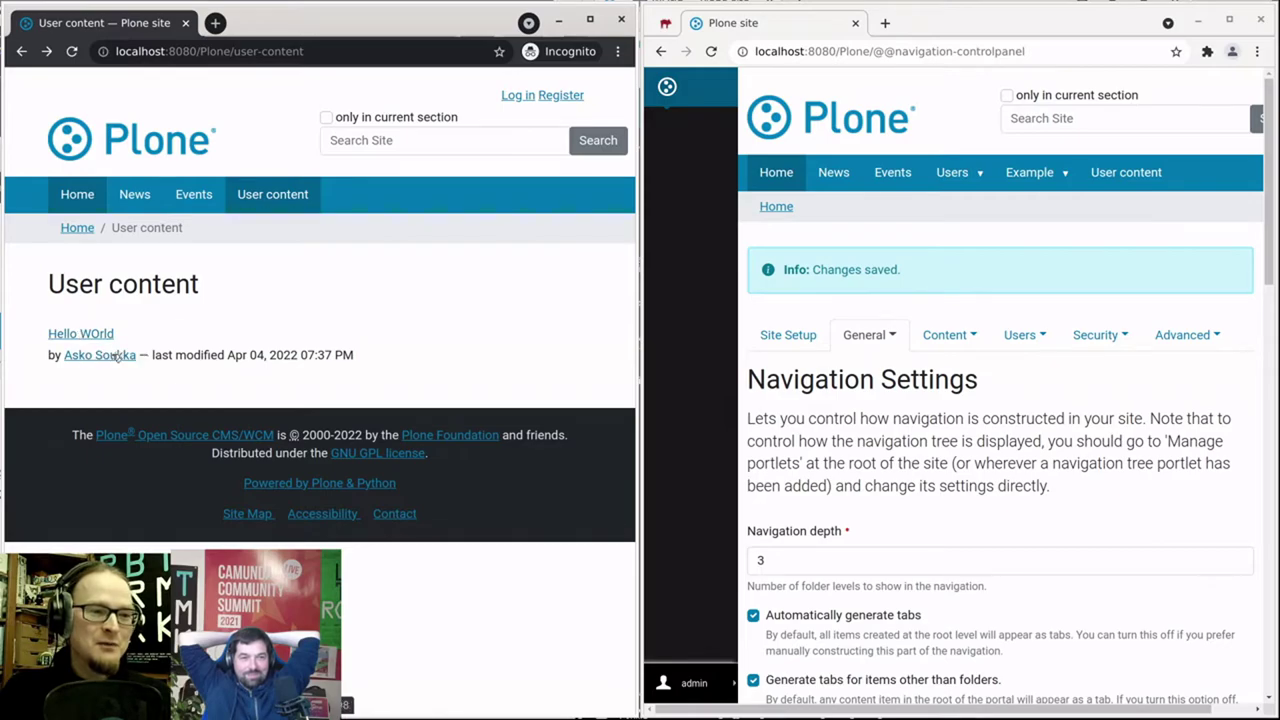
click(694, 683)
- In Security Settings, turn off anonymous viewing of author information and save
click(785, 666)
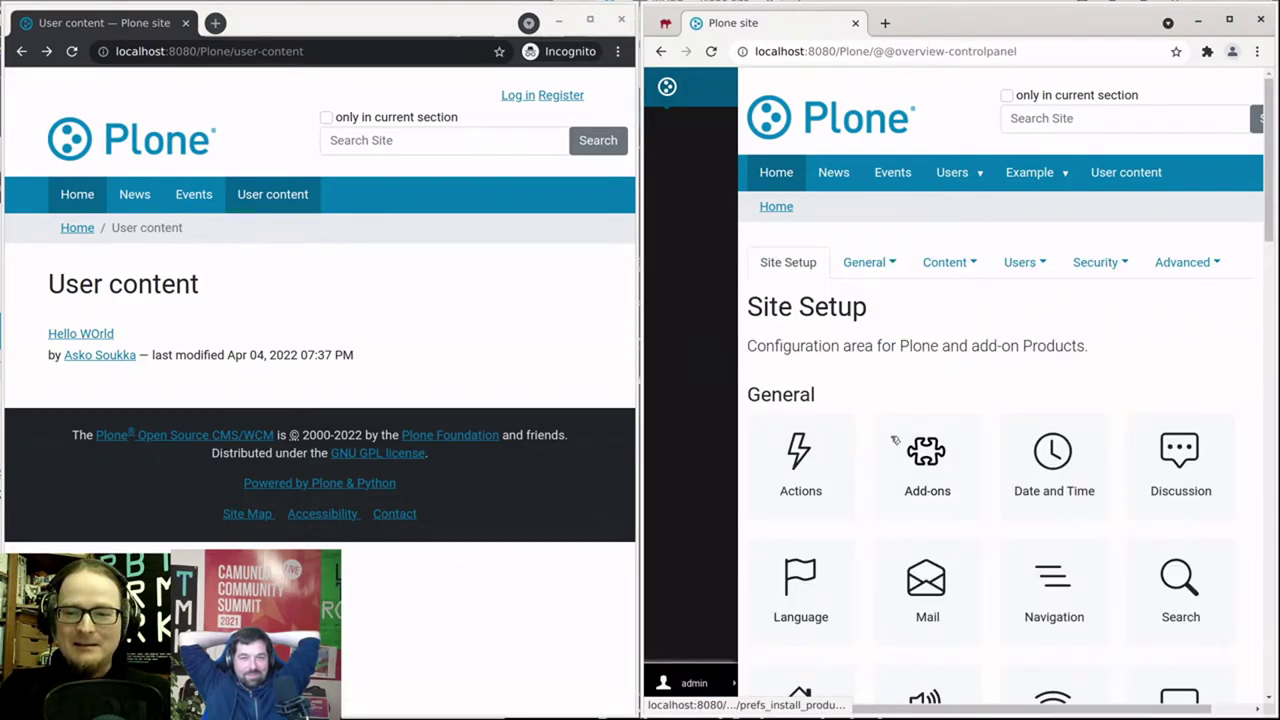
scroll(895, 440, down, 15)
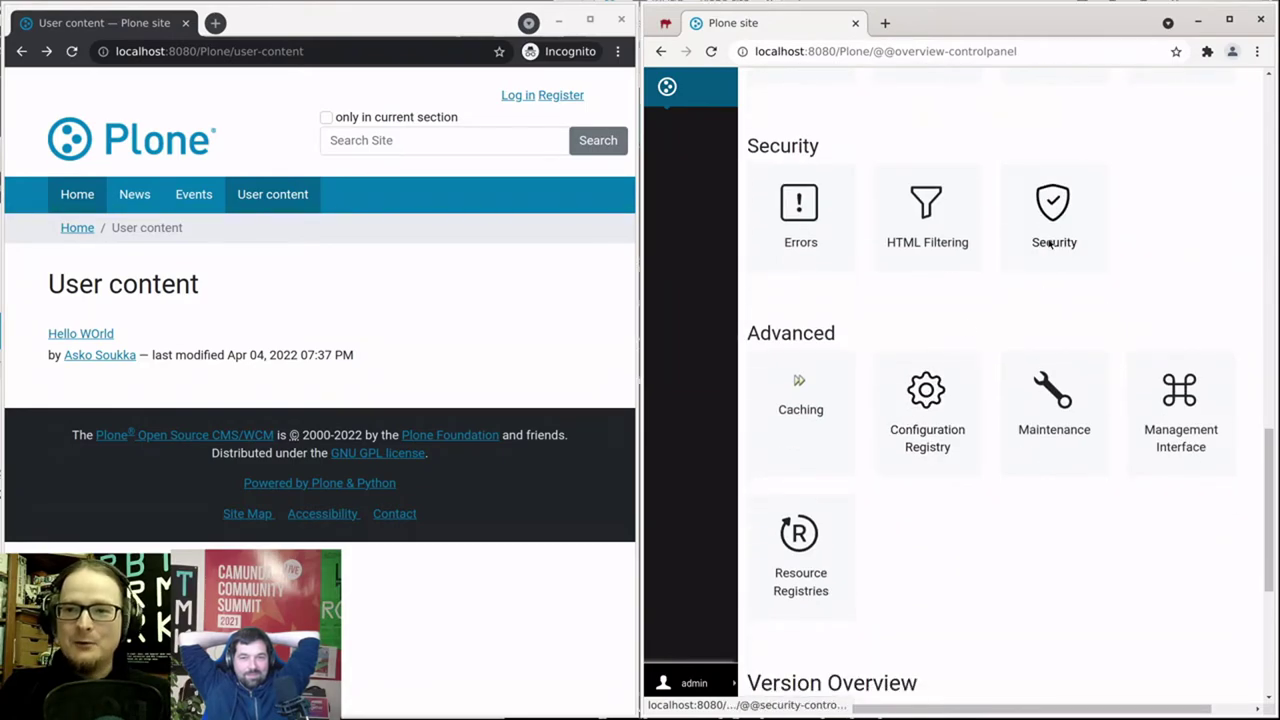
click(1054, 225)
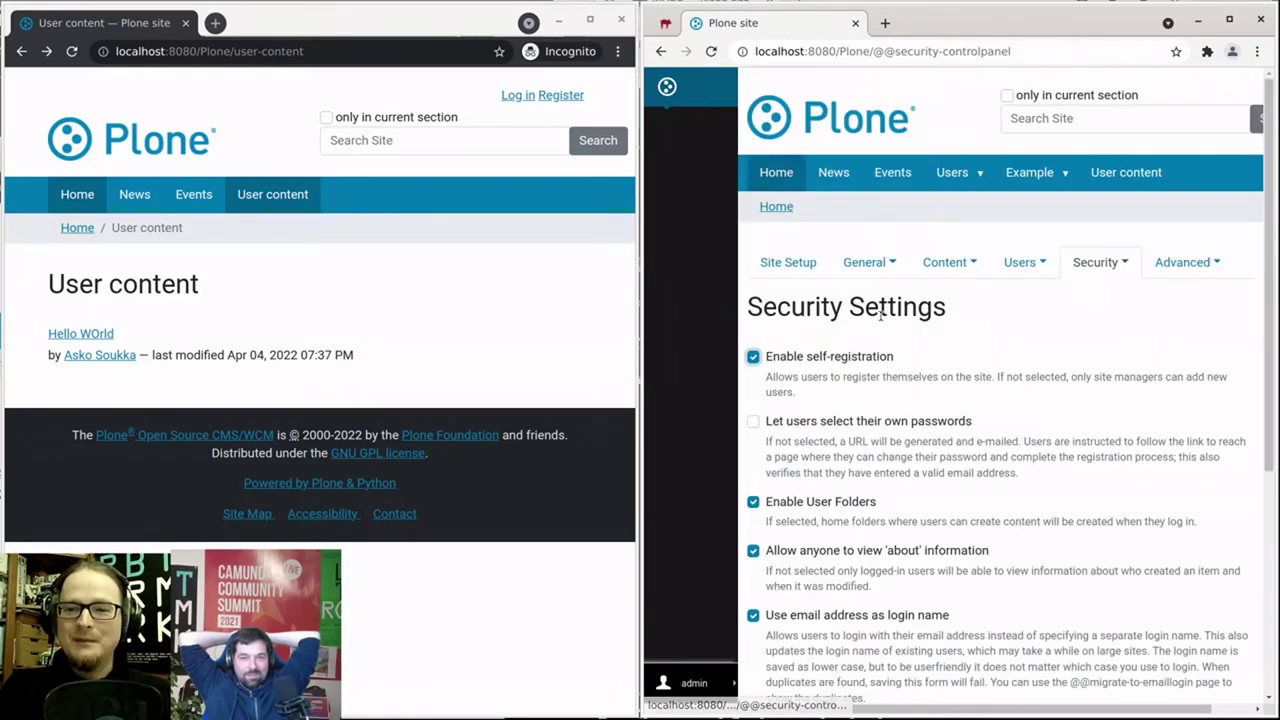
click(818, 553)
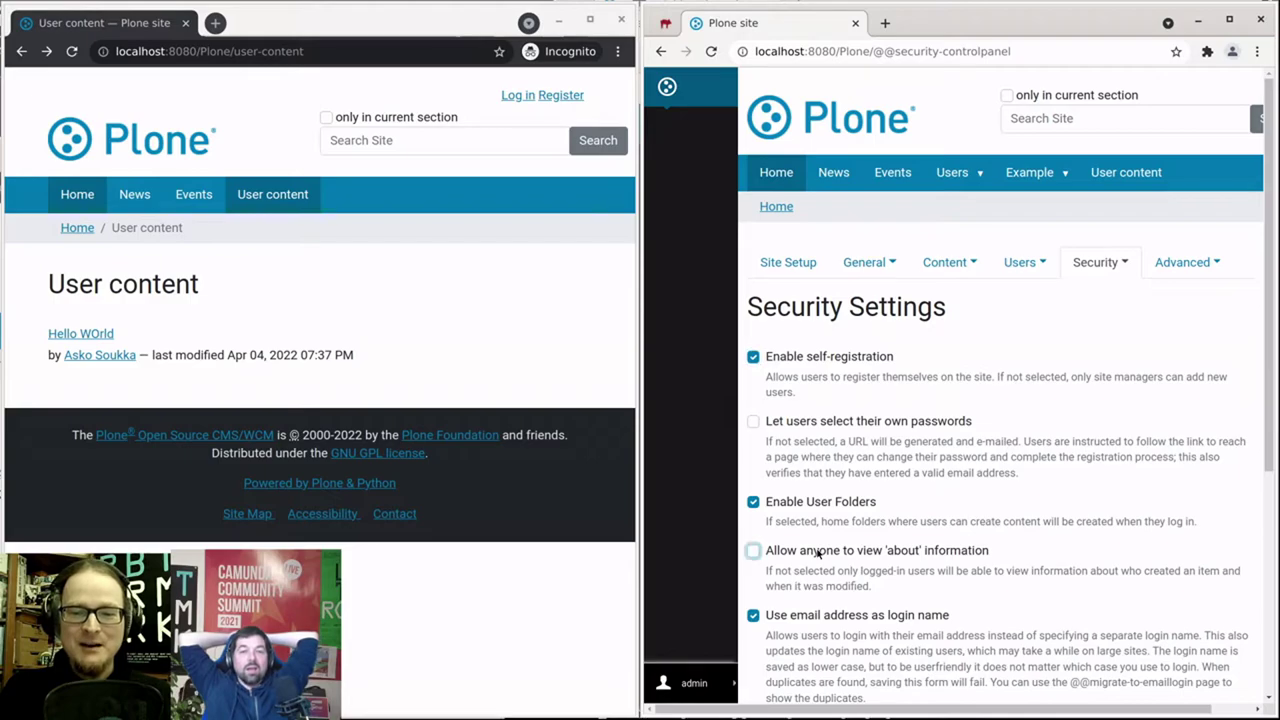
scroll(800, 556, down, 5)
click(769, 510)
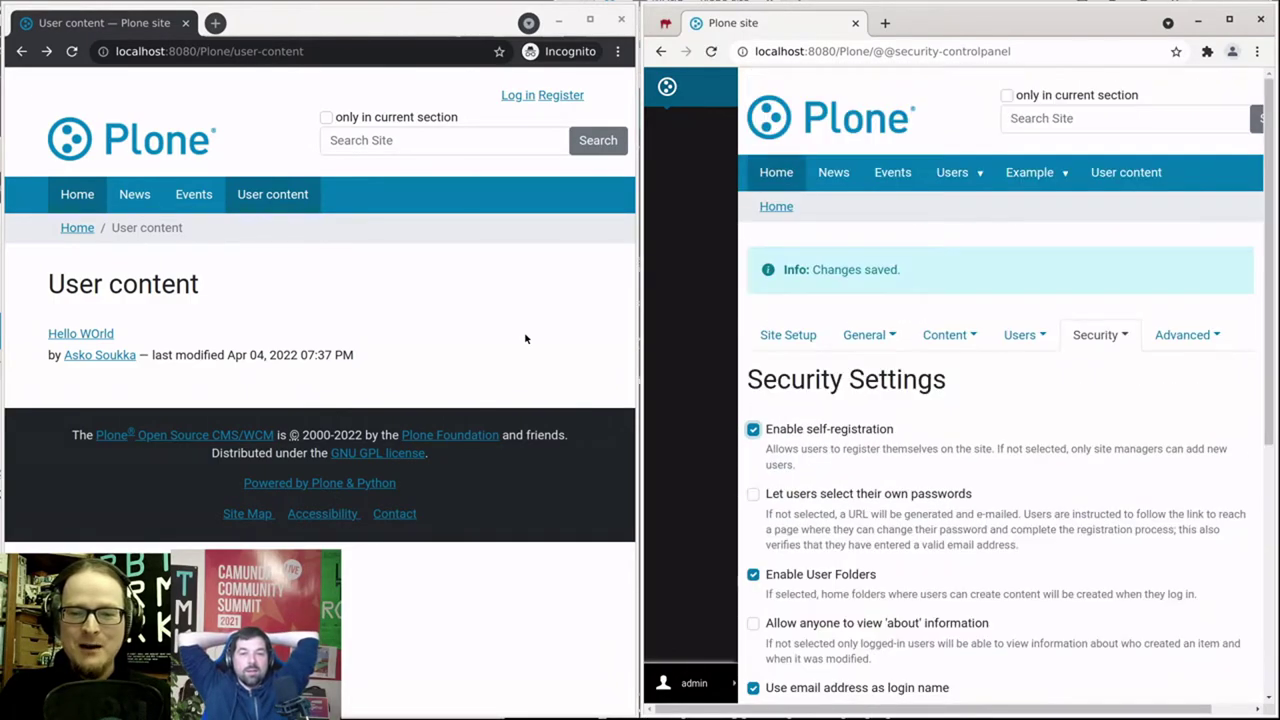
- In the anonymous window, view the Hello WOrld page and return to User content
click(535, 315)
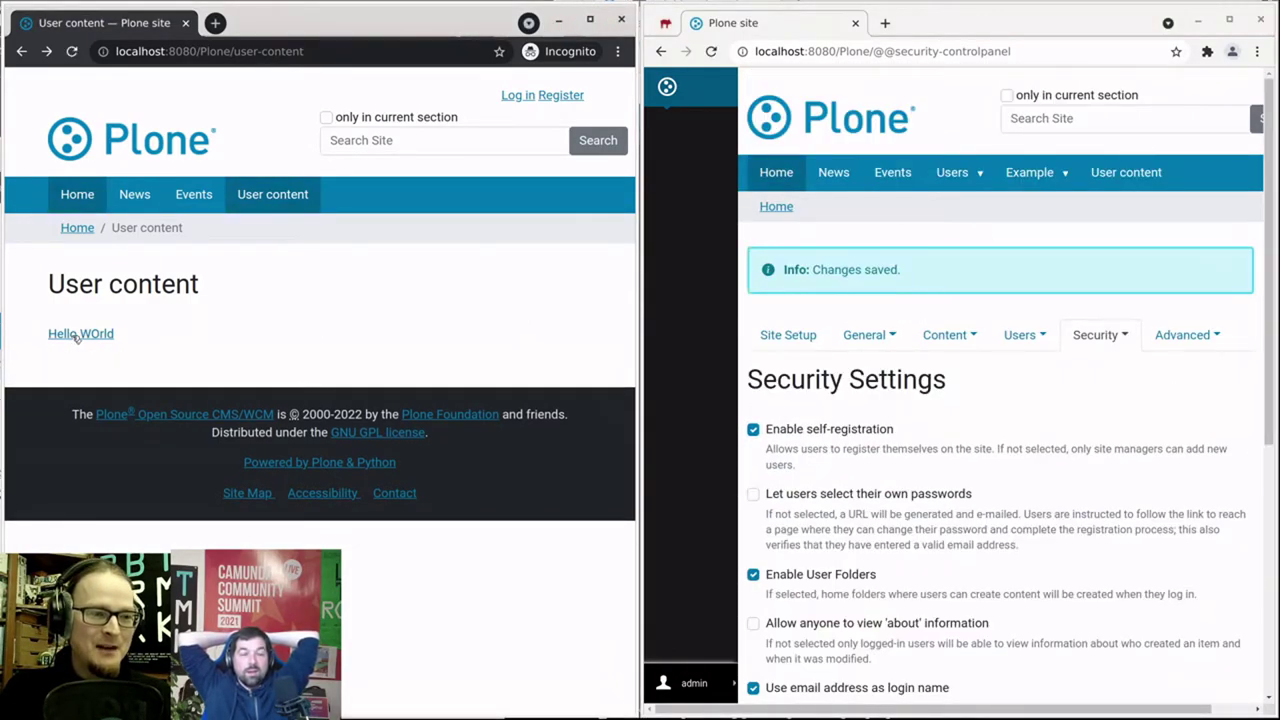
click(77, 334)
click(21, 51)
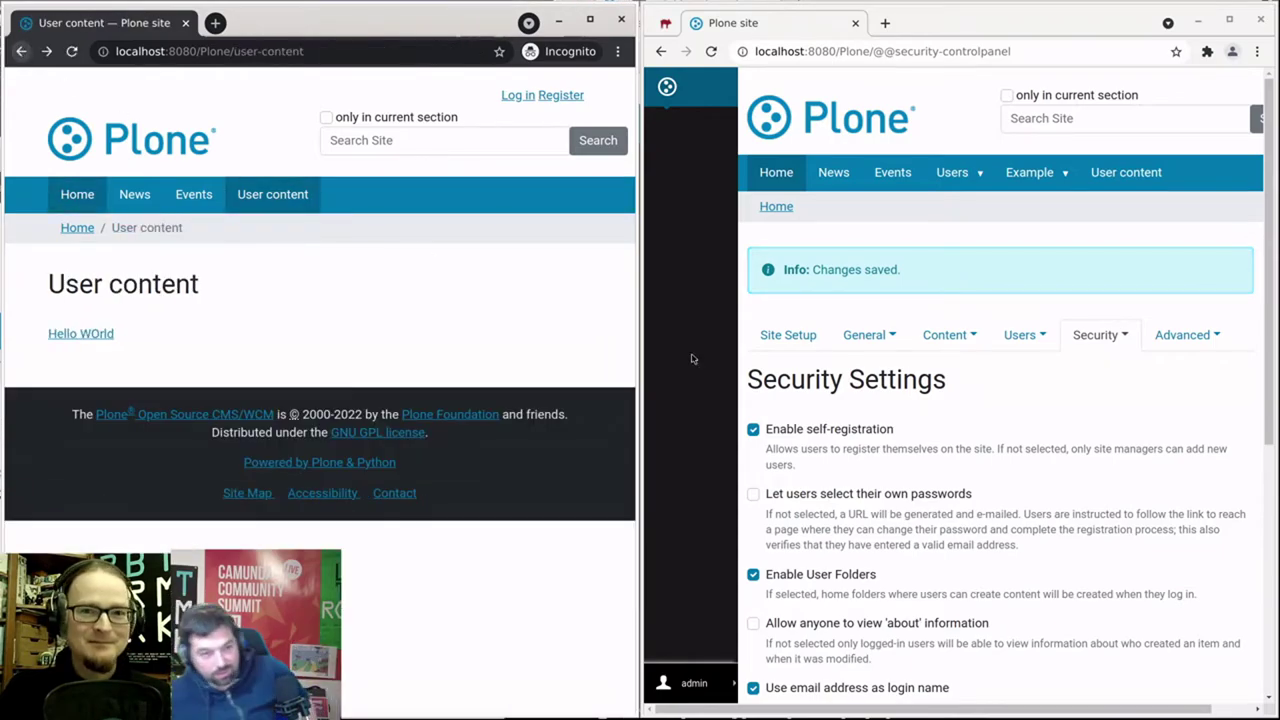
- Tick 'Allow anyone to view about information' and save the security settings
scroll(843, 461, down, 4)
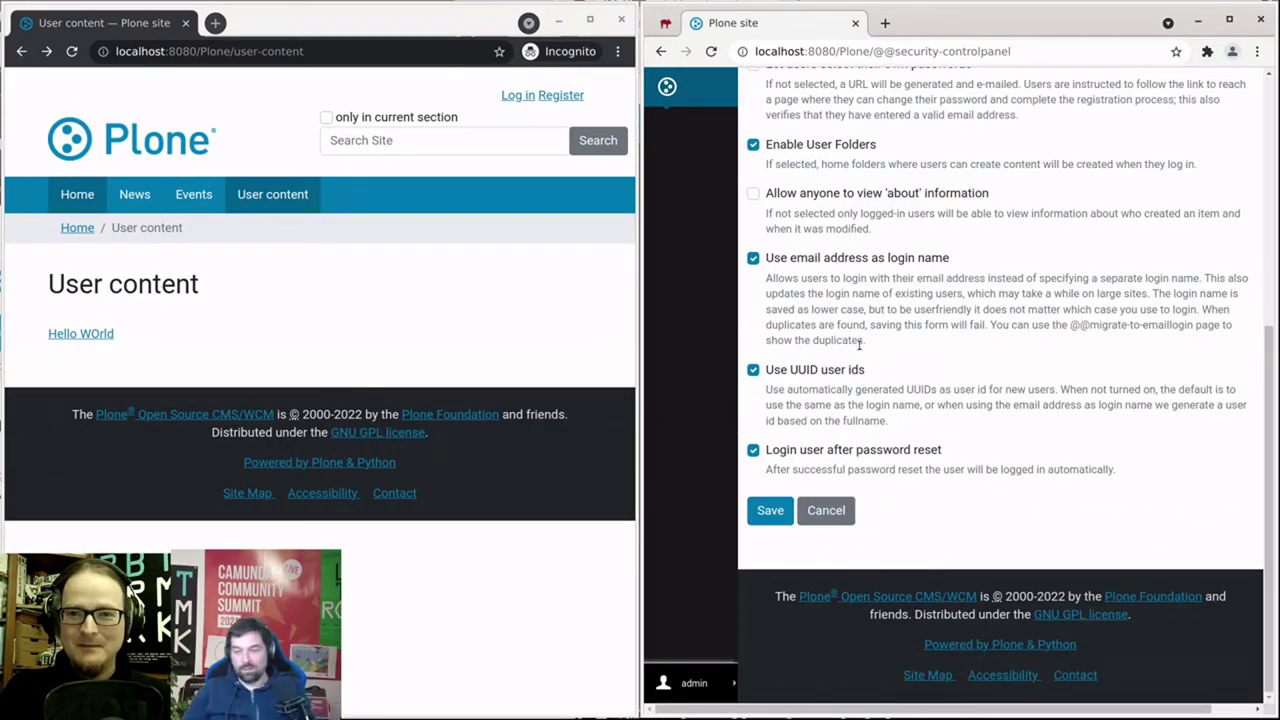
click(831, 205)
click(770, 510)
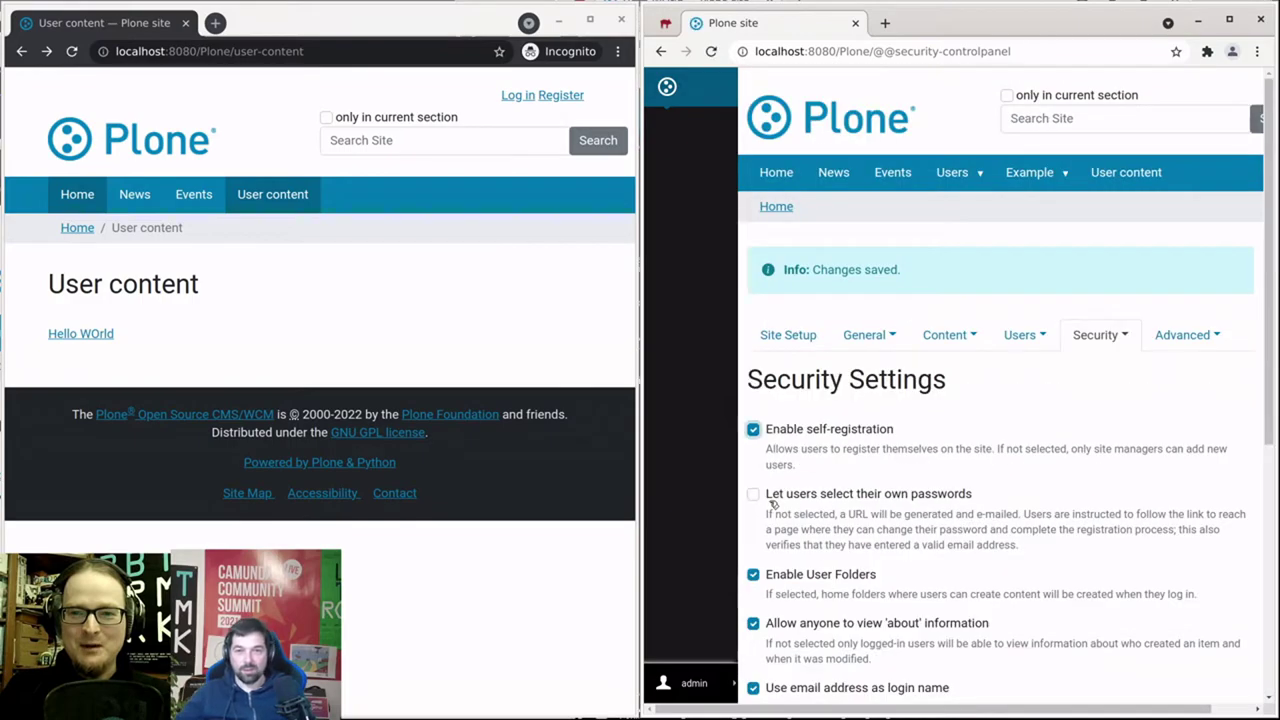
- Reload the anonymous User content page, open the author's profile, and bring the slideshow forward
click(300, 340)
key(ctrl+r)
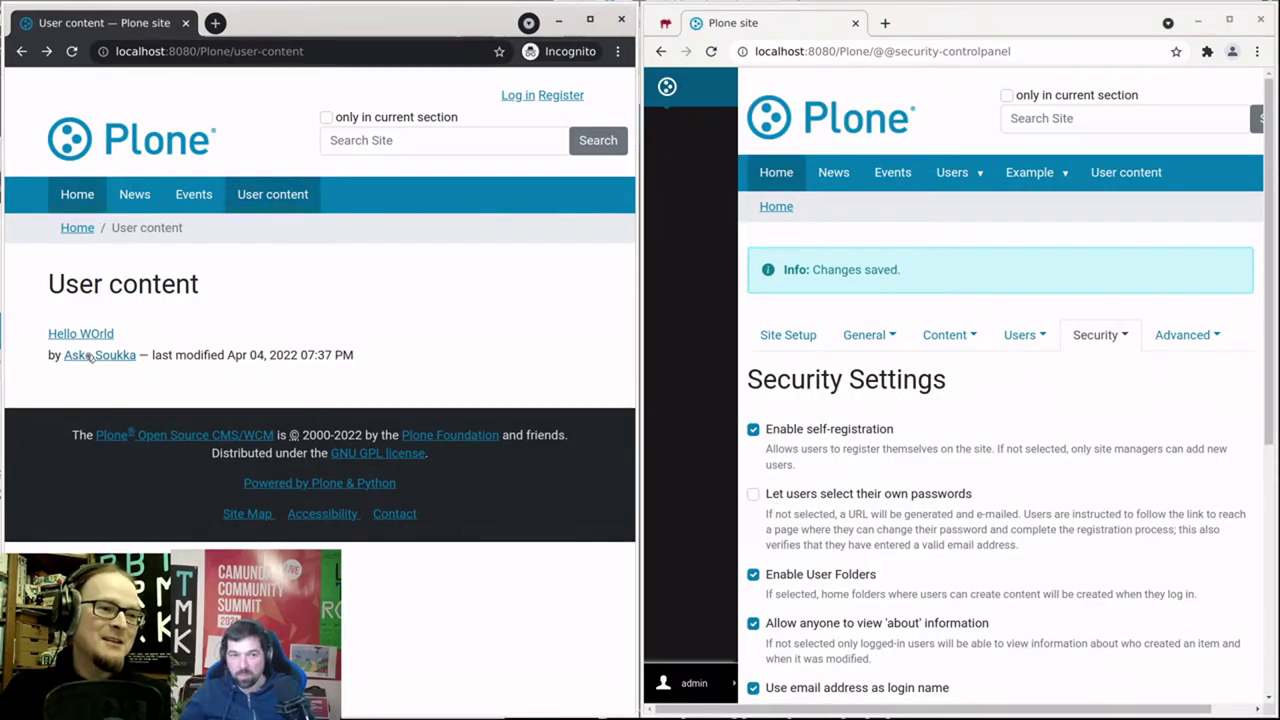
click(89, 356)
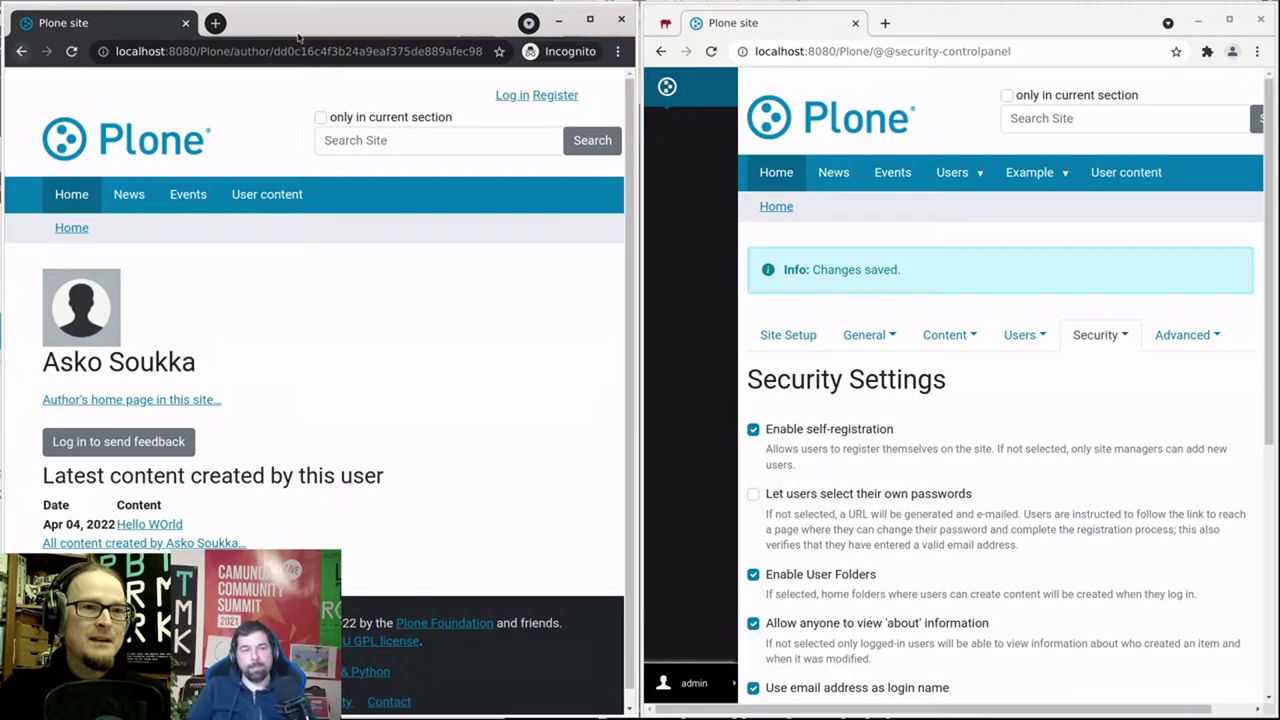
drag(307, 25, 504, 103)
click(391, 120)
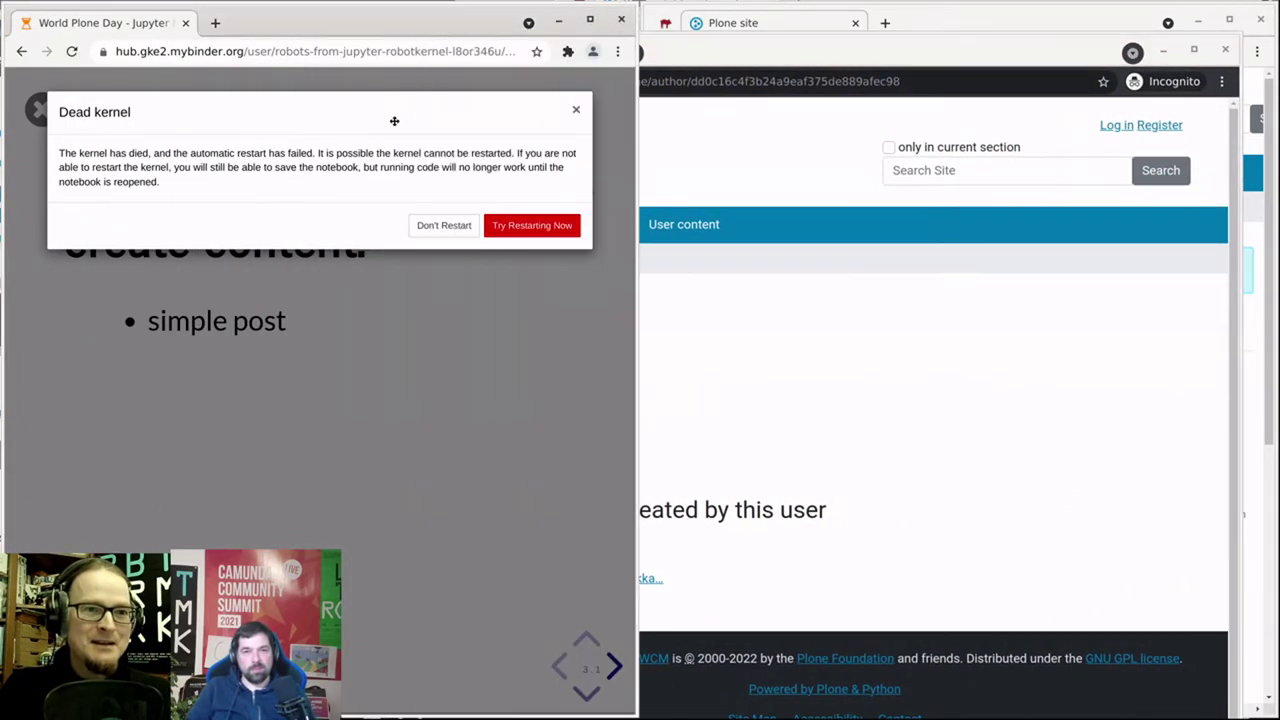
- Dismiss the Dead kernel warning without restarting, reveal the wiki bullet, and bring back the admin window
click(532, 225)
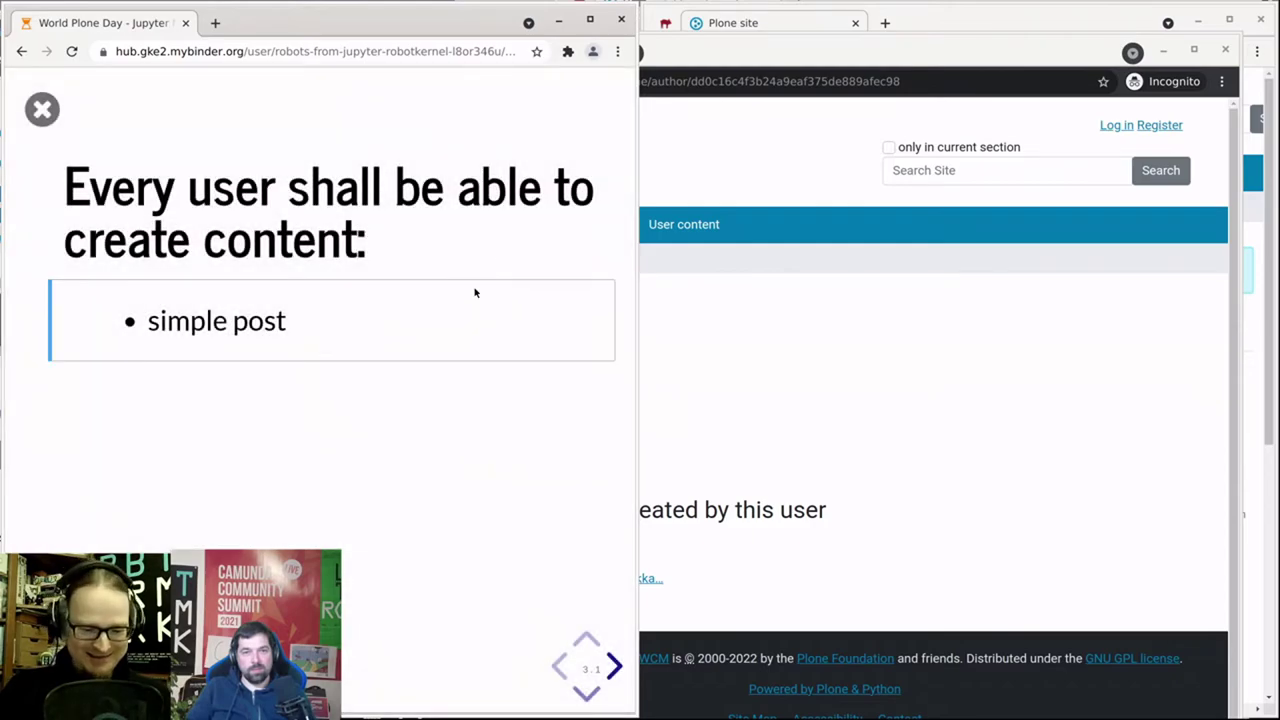
key(space)
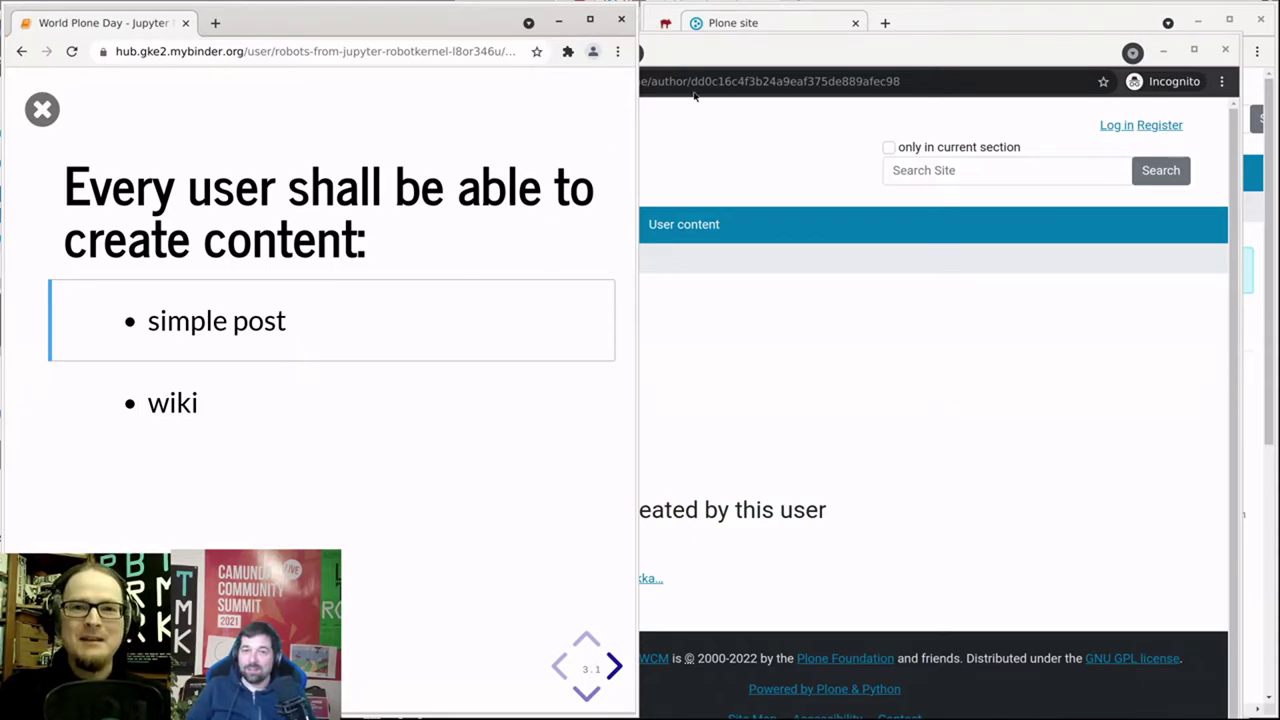
click(732, 55)
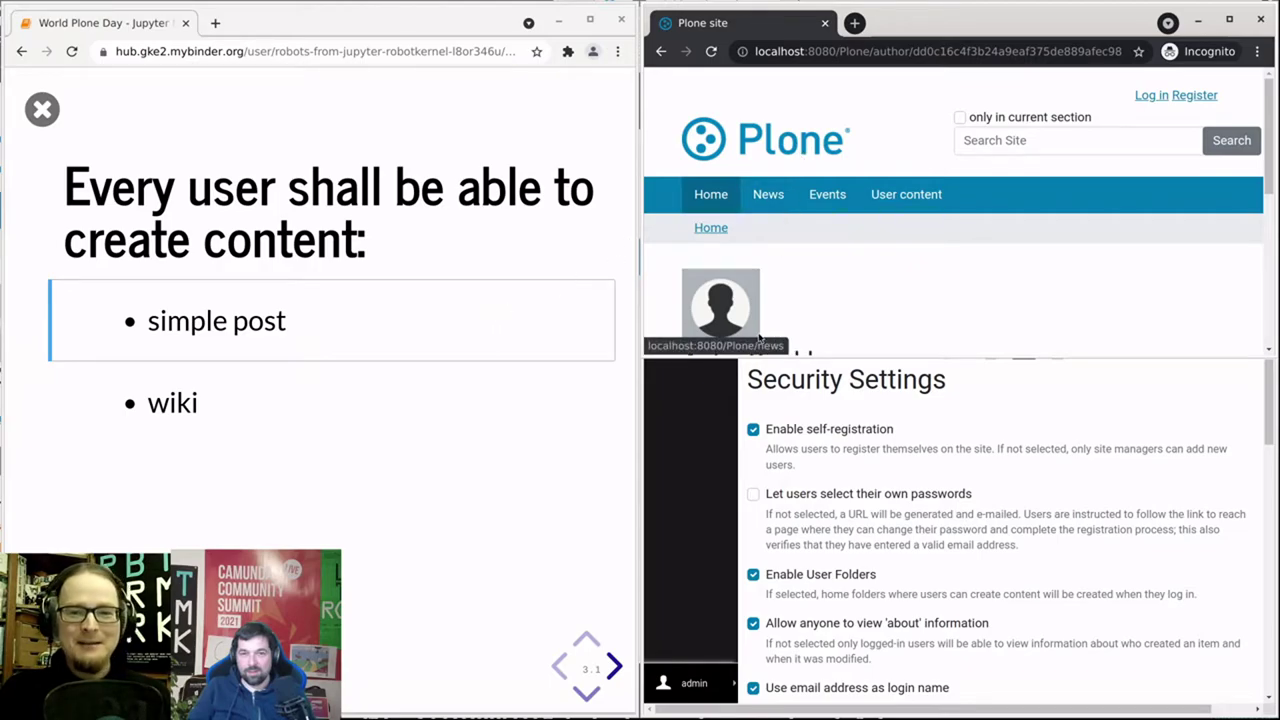
click(982, 16)
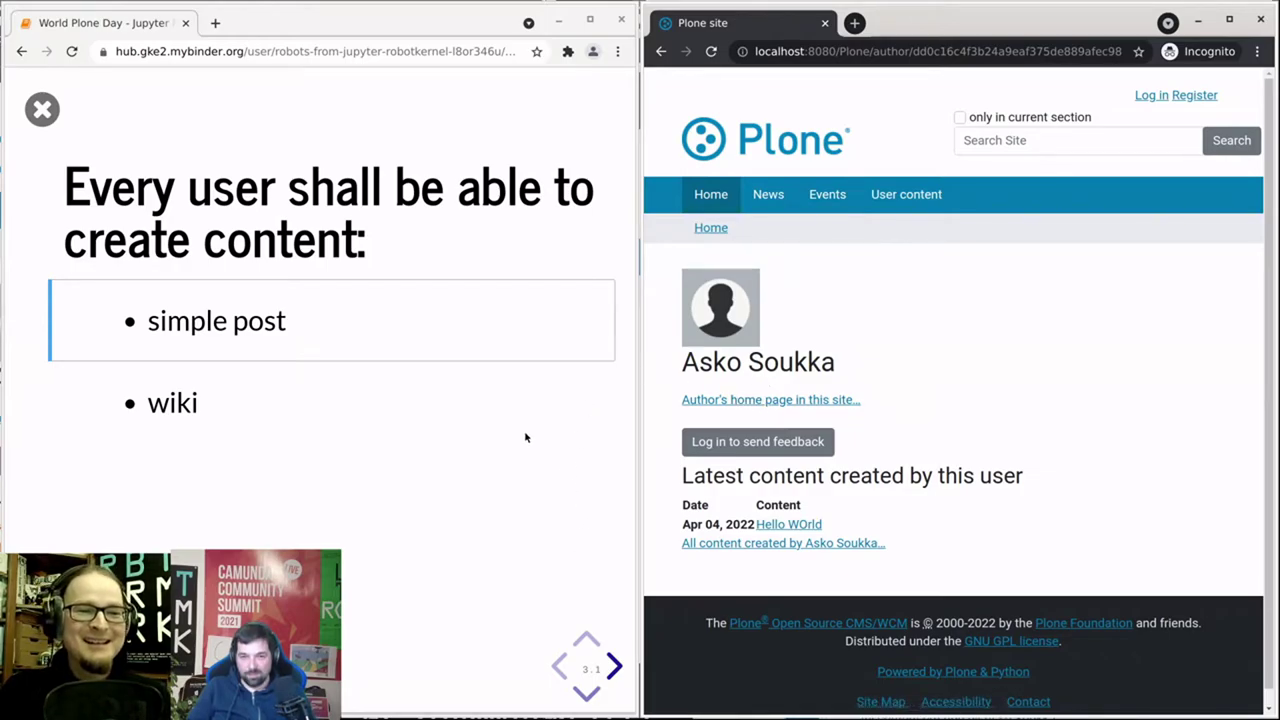
click(621, 300)
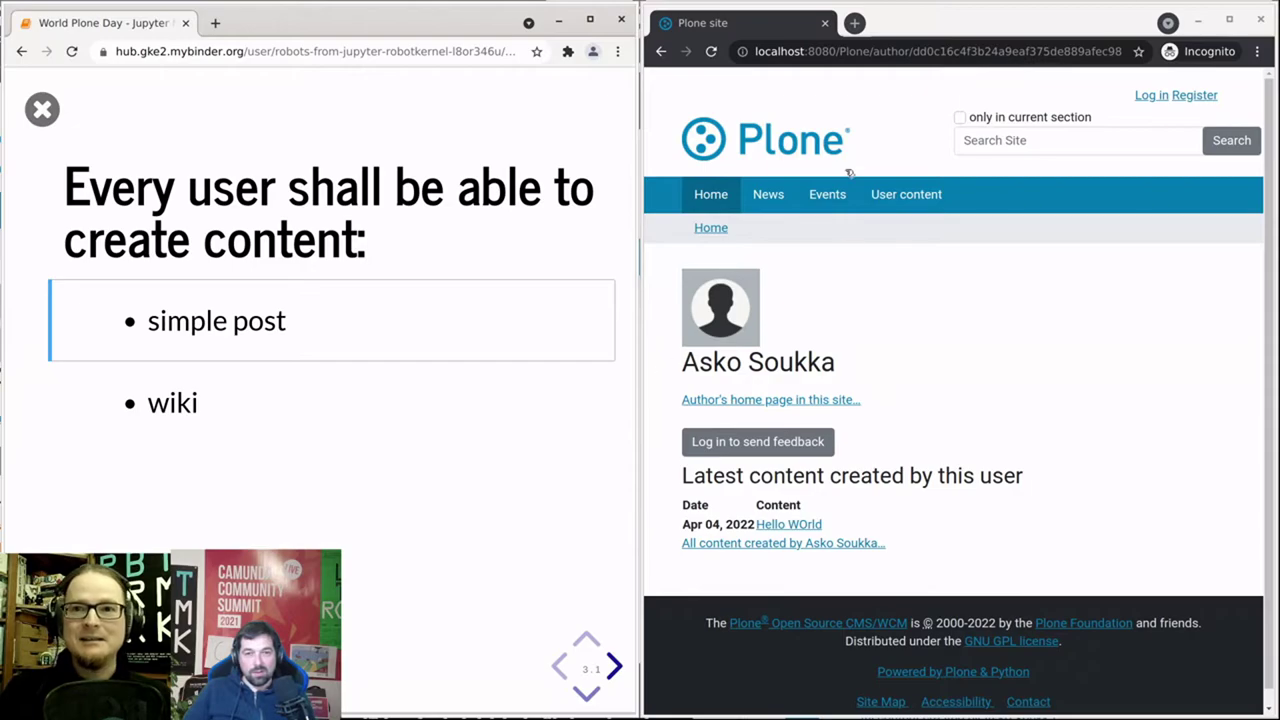
click(1199, 22)
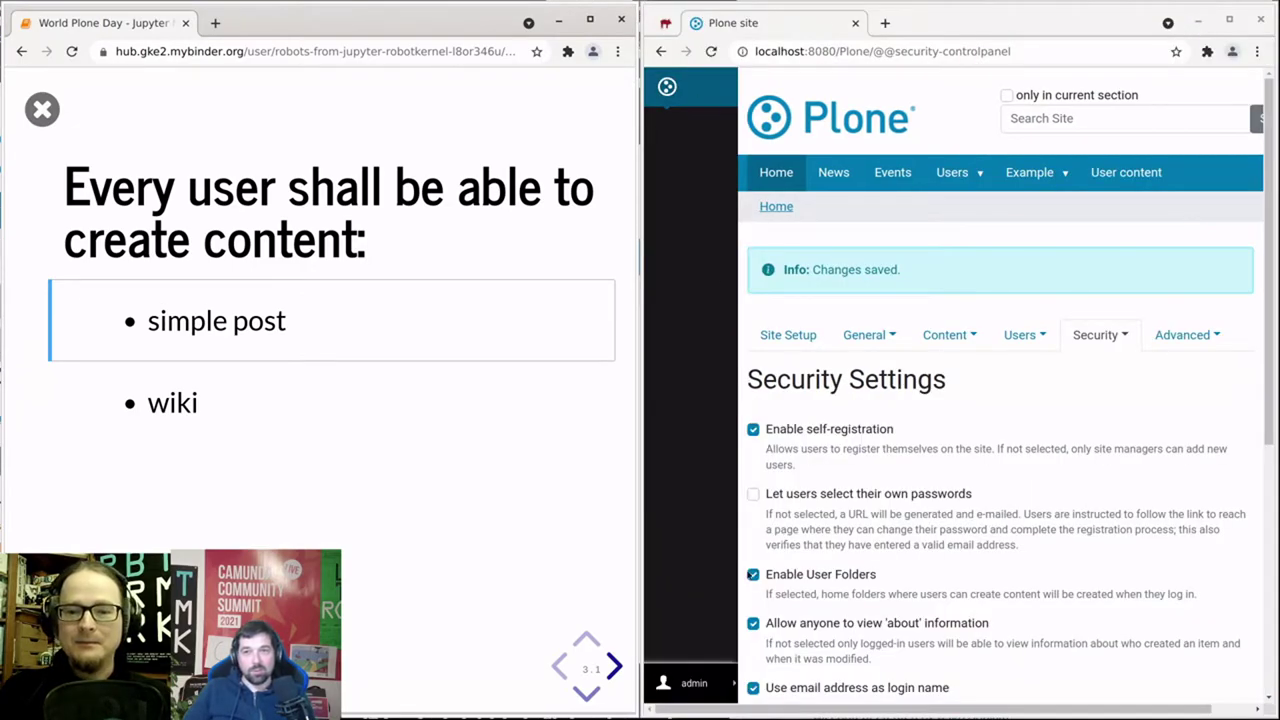
- Open Site Setup and look through the TinyMCE editor settings
click(717, 677)
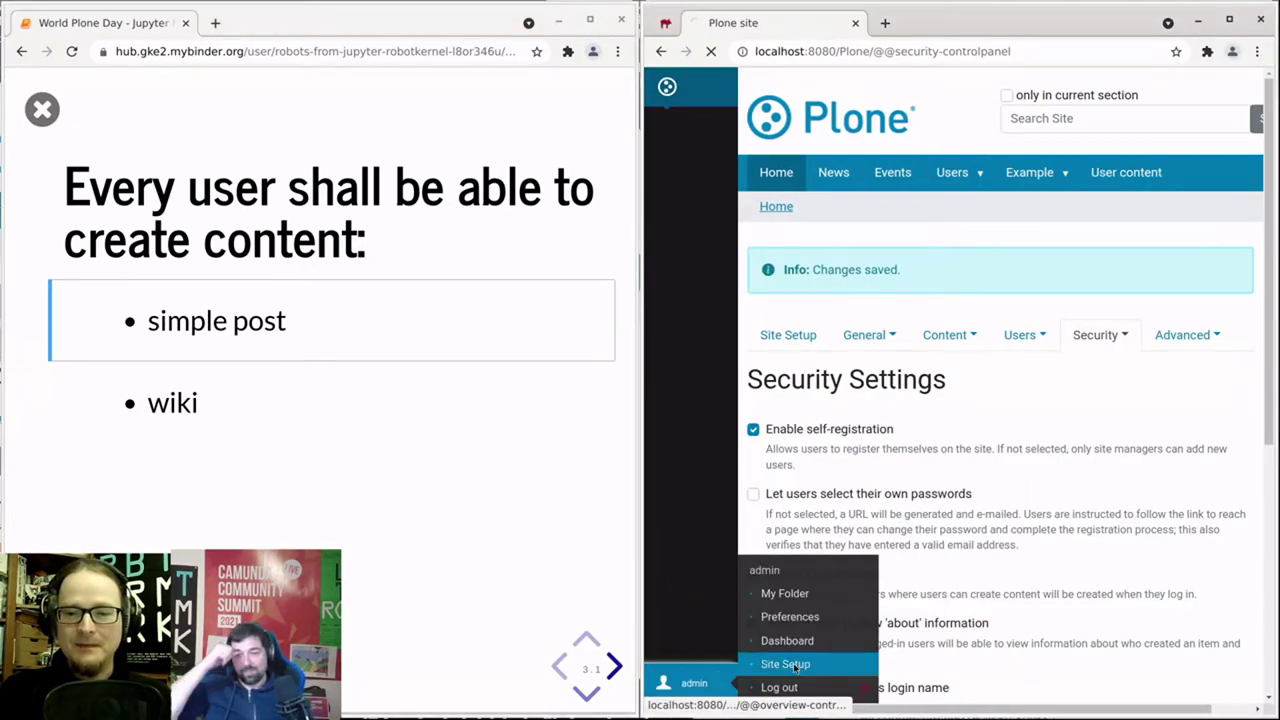
click(778, 662)
scroll(894, 520, down, 4)
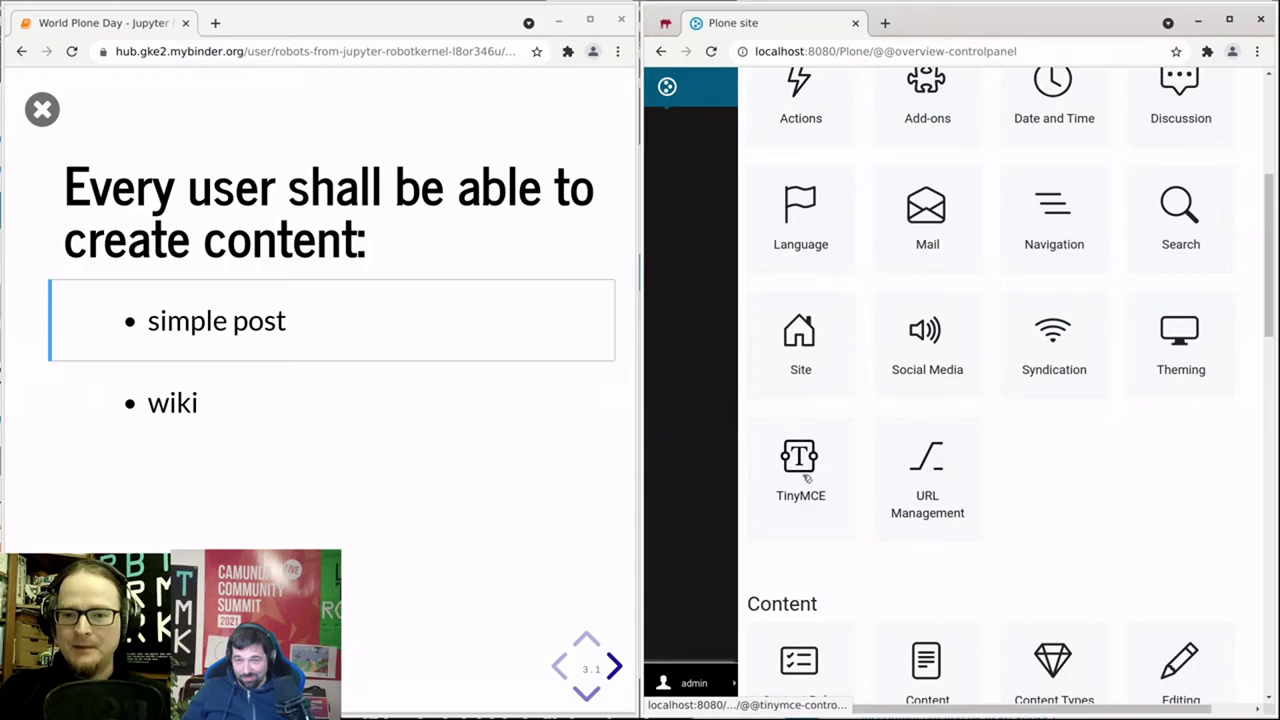
click(802, 480)
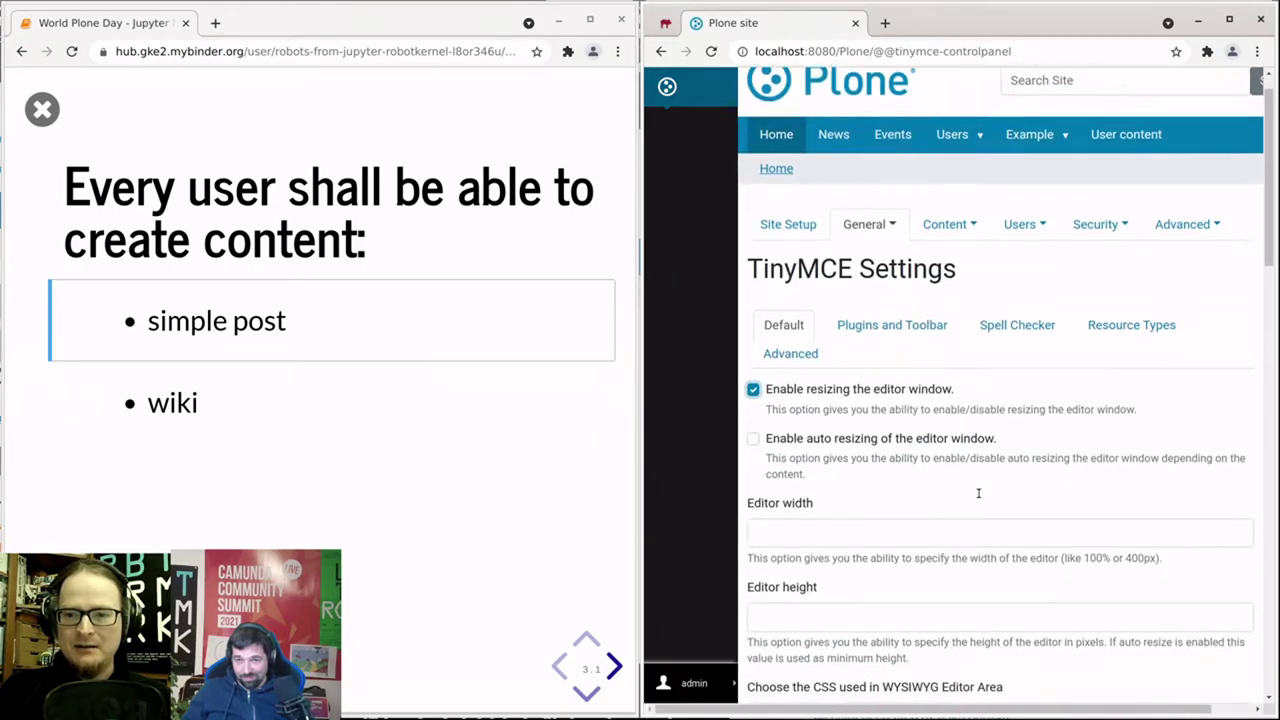
click(670, 56)
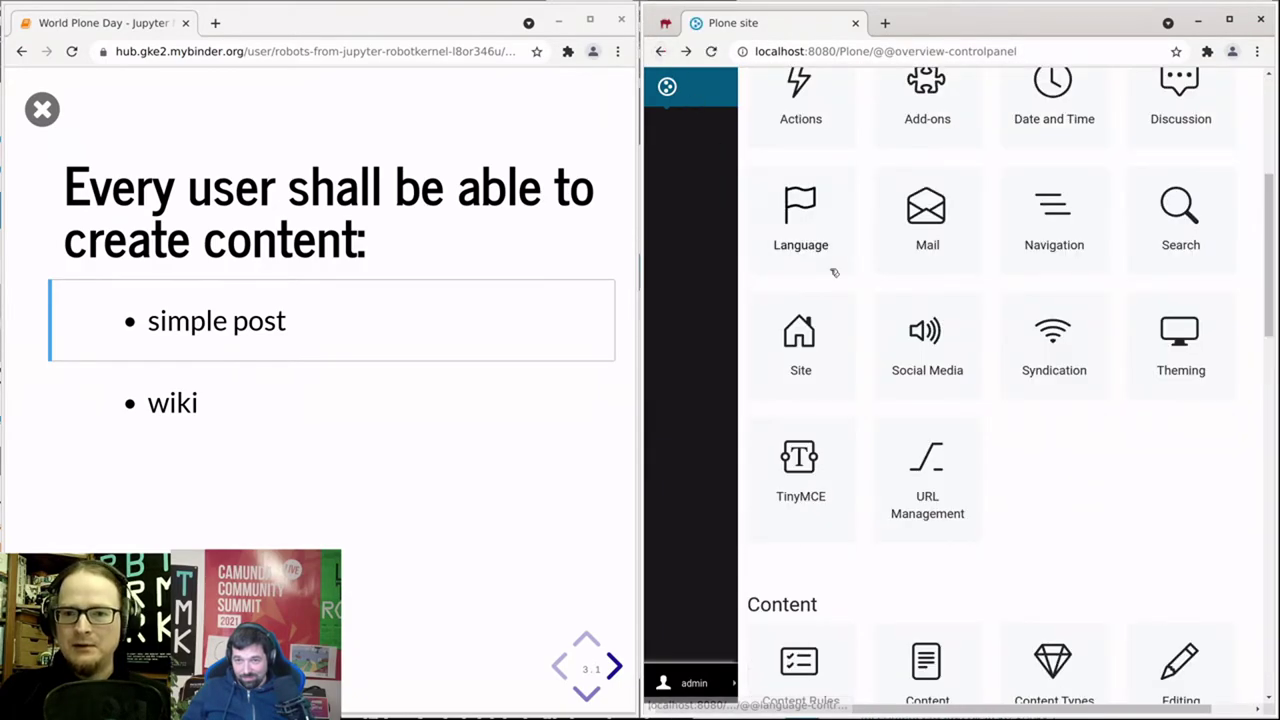
- Look through the Content Settings panel and return to the control panel overview
scroll(834, 273, down, 2)
scroll(834, 273, down, 2)
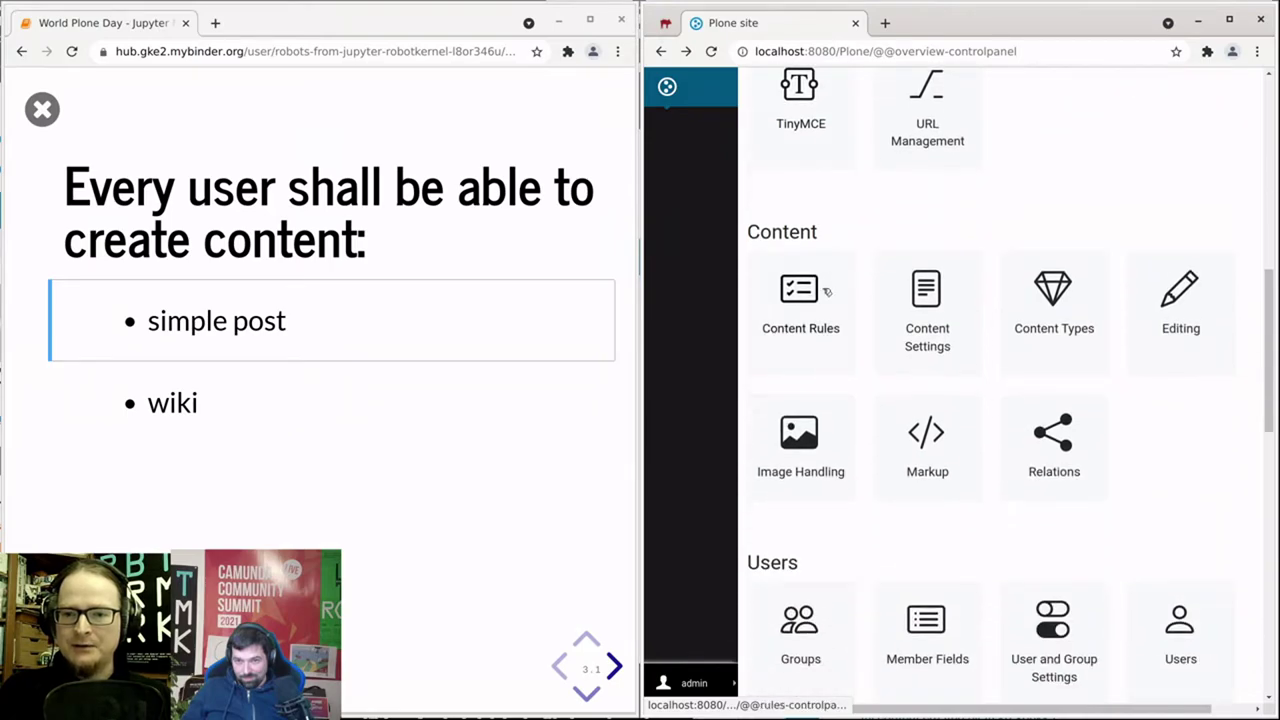
click(933, 318)
click(660, 51)
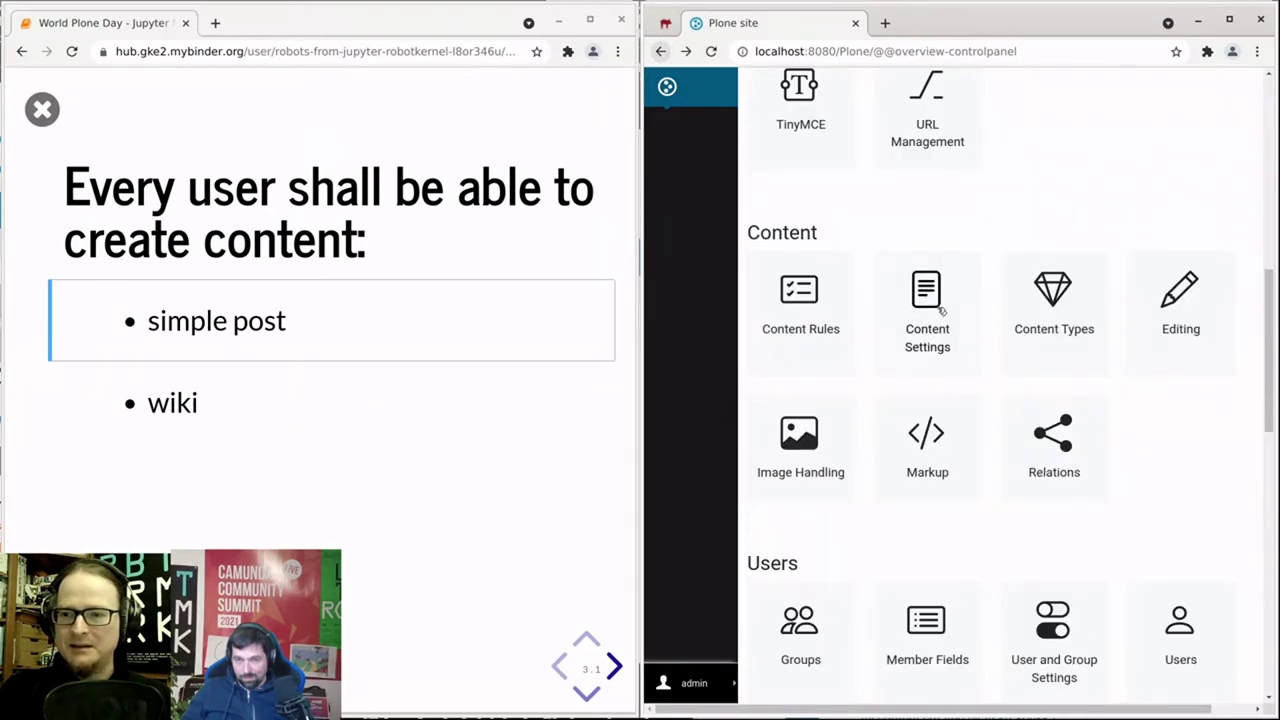
- Check the default editor choices in Editing settings without changes, then open Markup settings
click(1183, 291)
scroll(931, 362, down, 3)
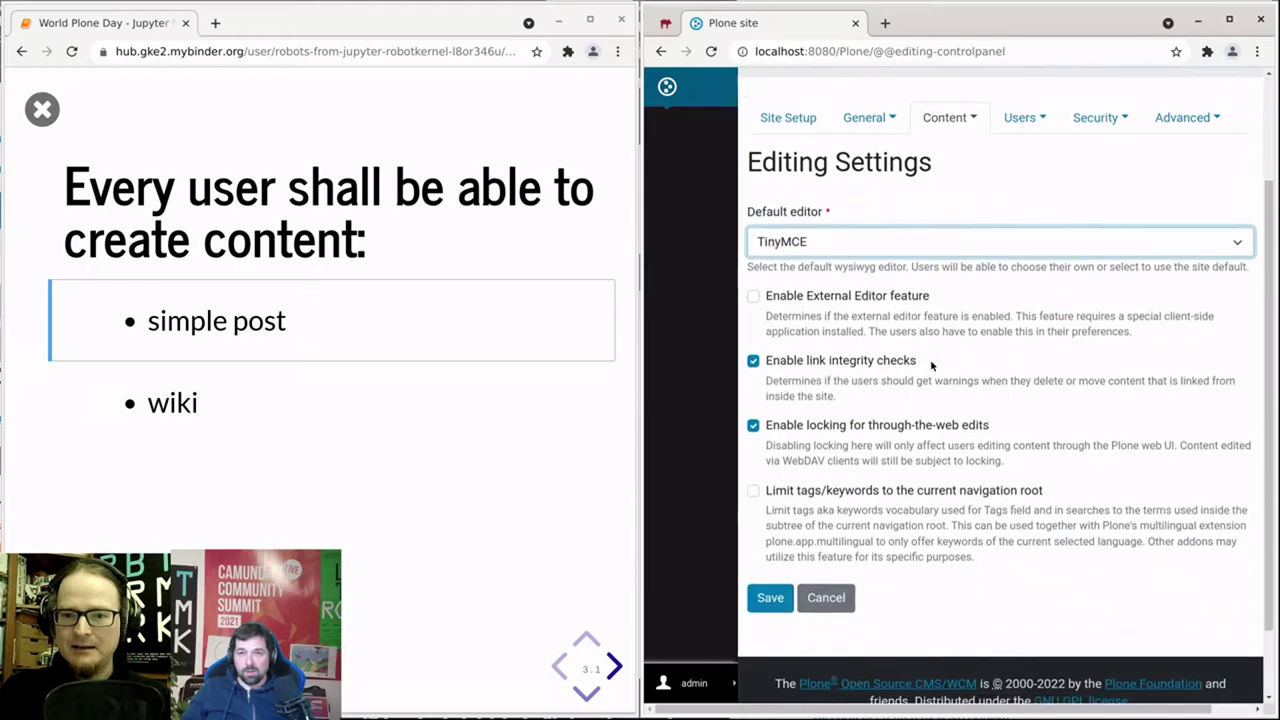
click(928, 226)
click(928, 226)
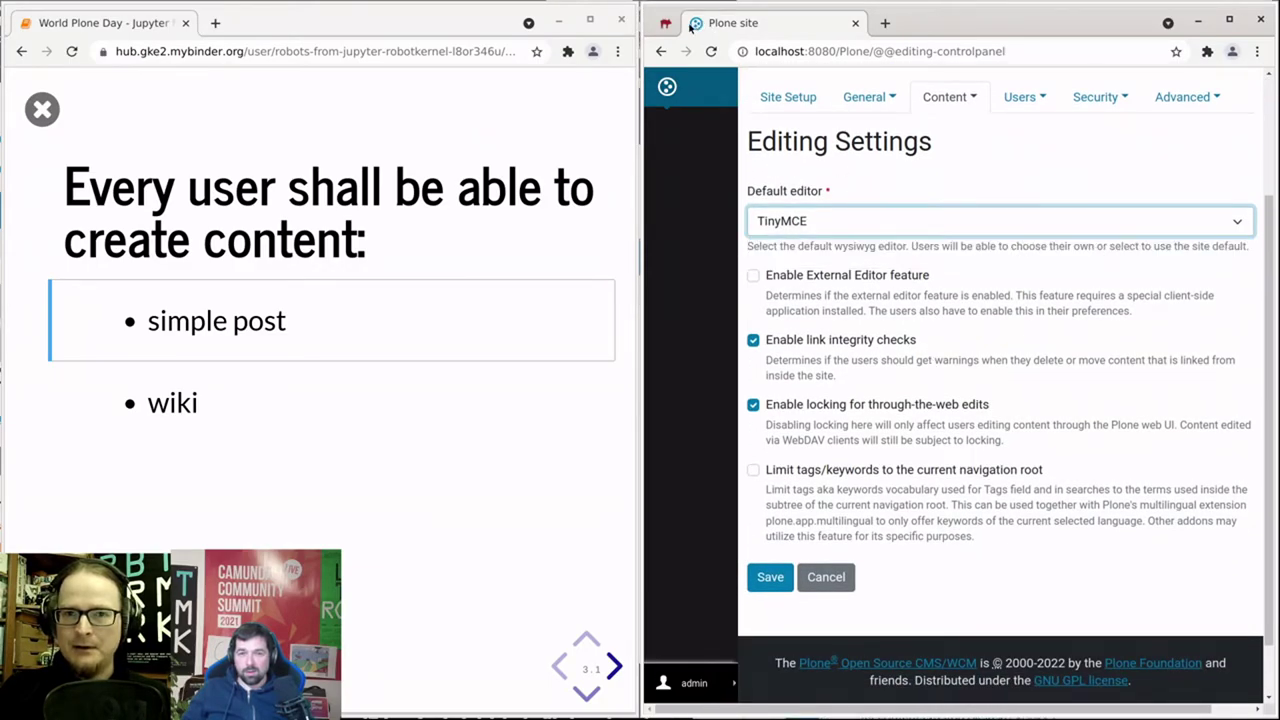
key(alt+Left)
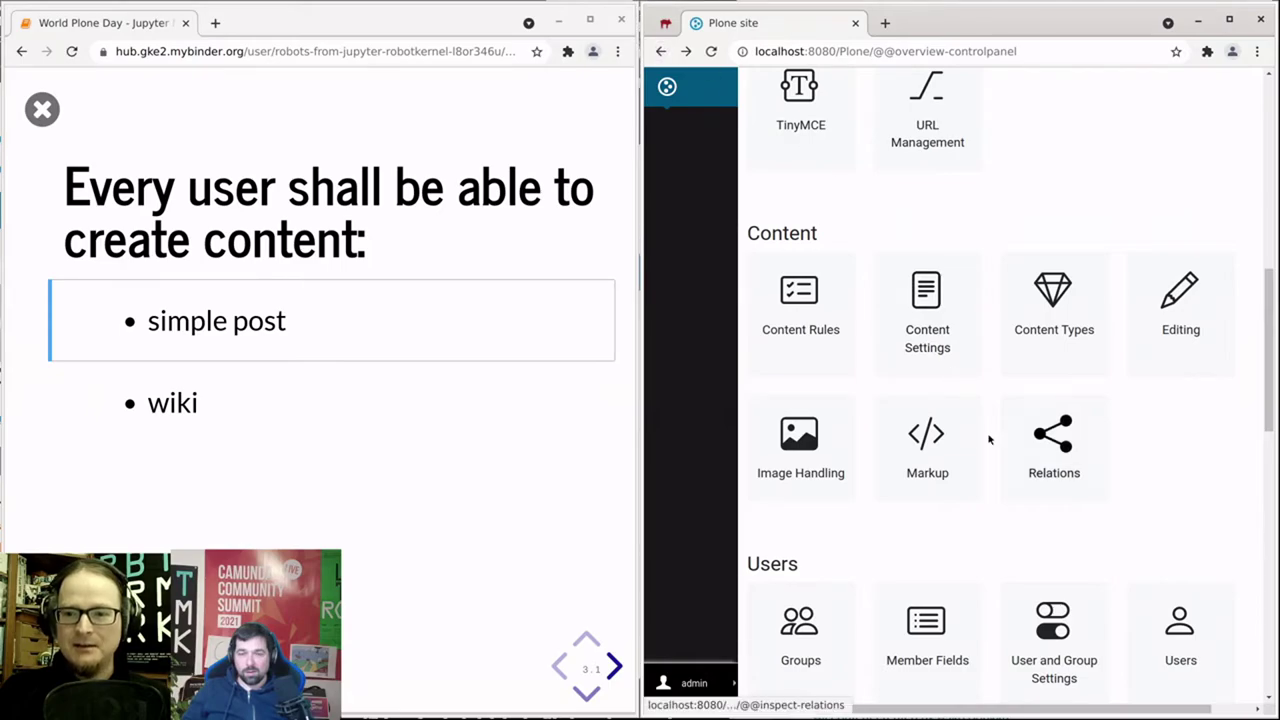
click(945, 450)
- Tick text/x-web-markdown under Alternative formats in Markup Settings and save
scroll(938, 461, down, 2)
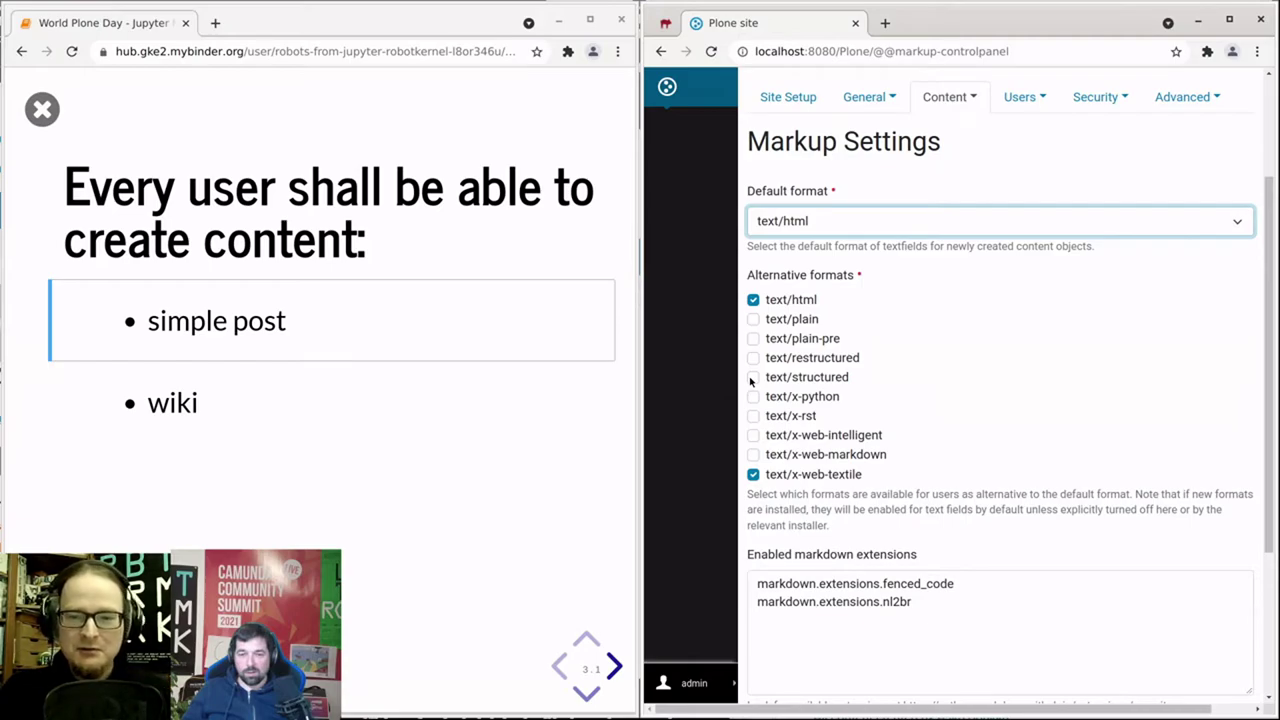
click(754, 455)
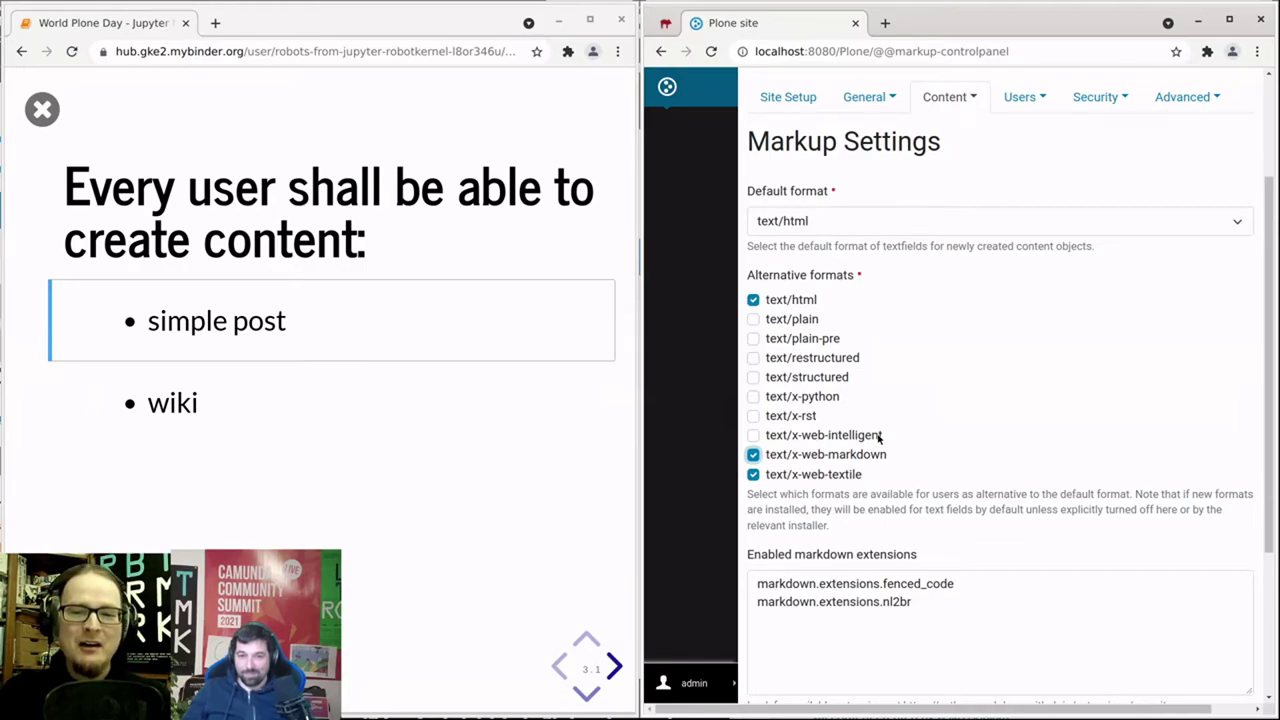
scroll(886, 432, down, 3)
click(756, 506)
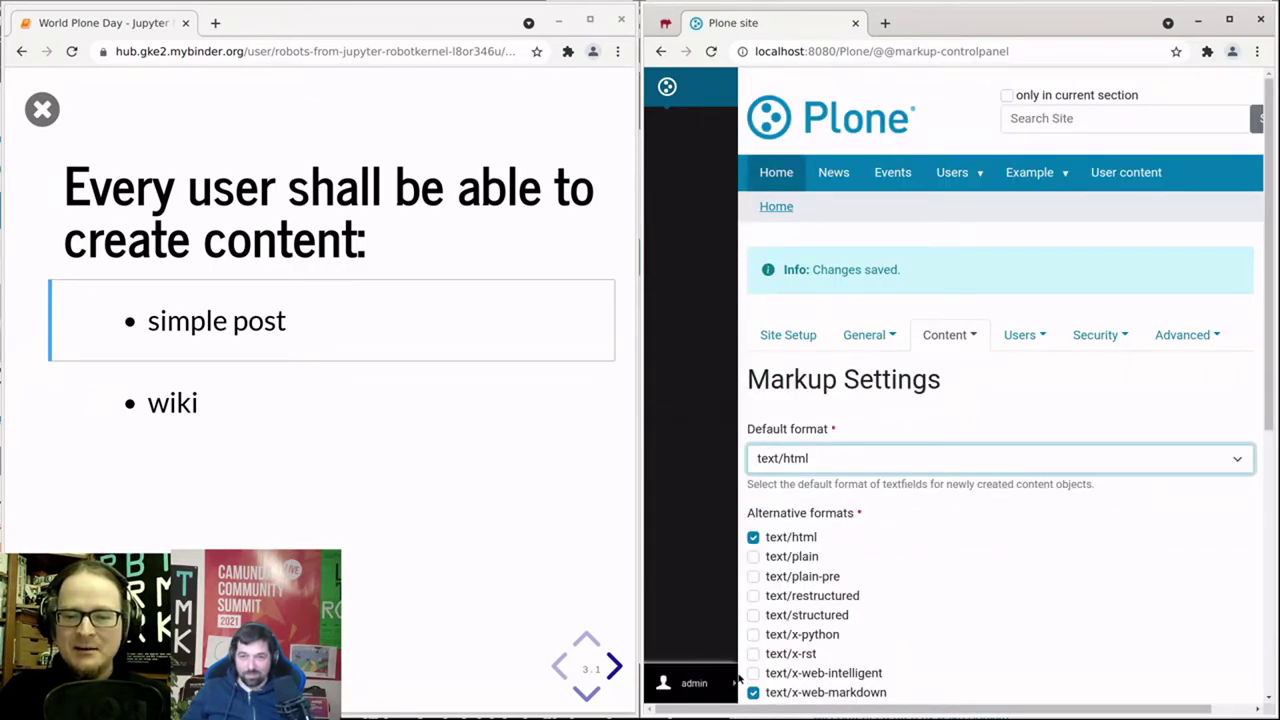
click(740, 682)
- Log the admin out and sign in as the registered member, retrying the password until accepted
click(768, 683)
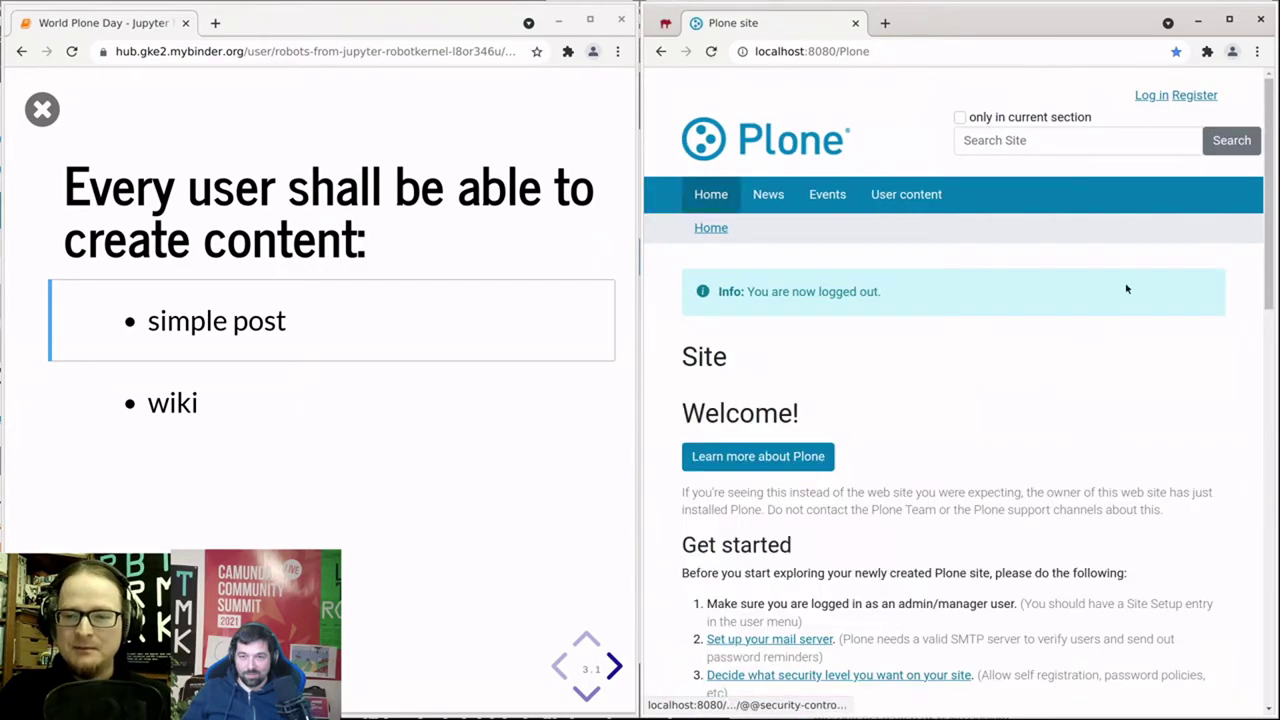
click(1150, 96)
text(at)
key(BackSpace)
key(BackSpace)
text(a)
click(940, 403)
click(933, 406)
text(•••••••)
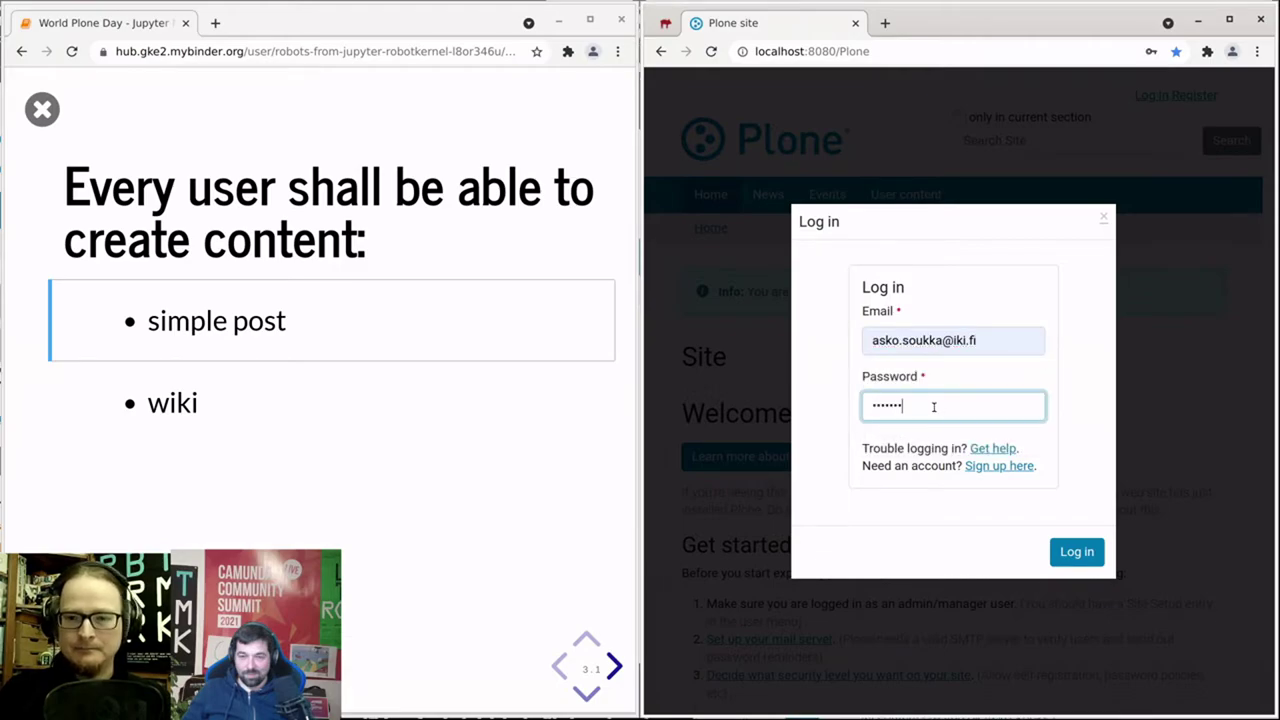
key(Return)
key(Tab)
text(•••••••)
key(Return)
key(Tab)
text(•••••••)
key(Return)
- Open the Hello WOrld page from the member's own folder
click(690, 682)
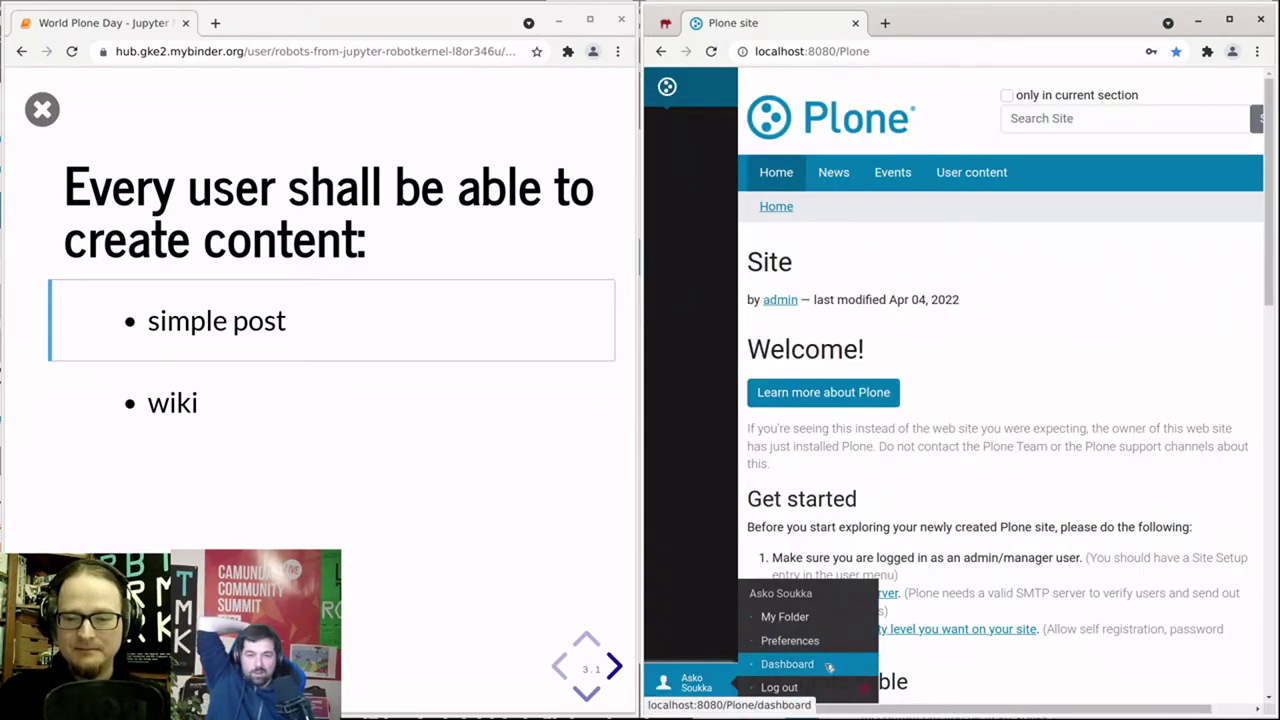
click(816, 618)
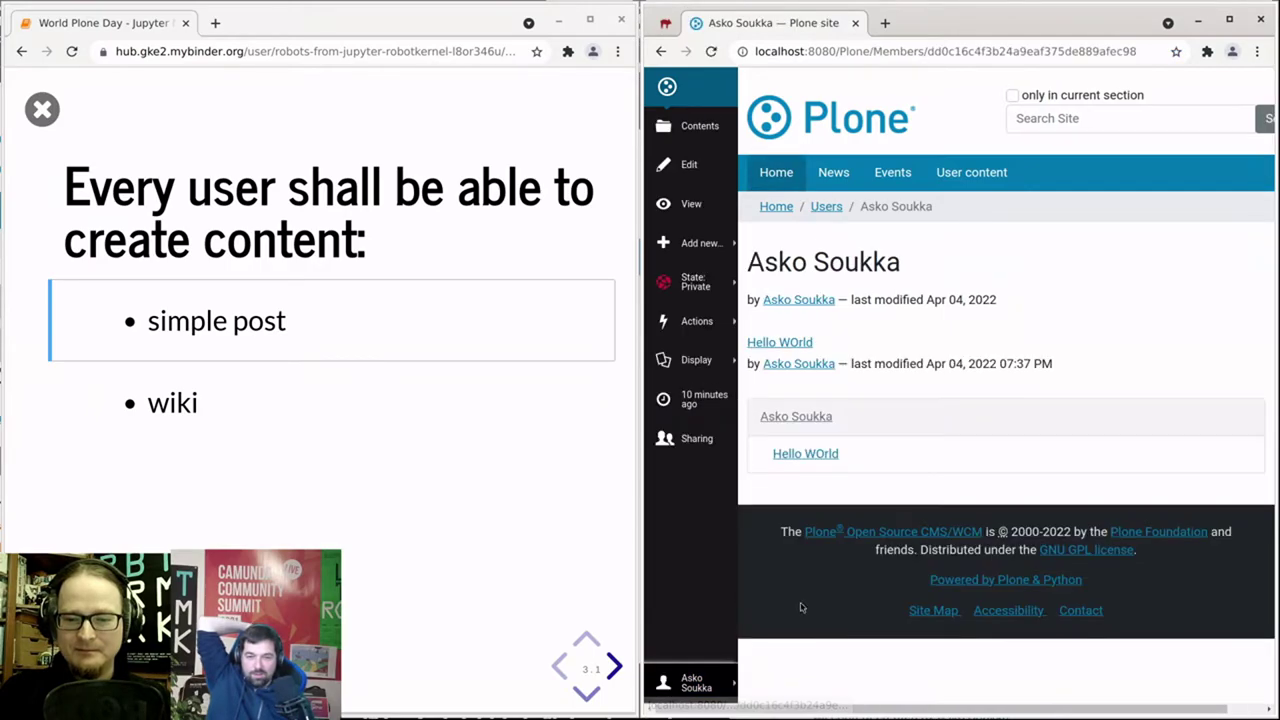
click(781, 343)
- Look over Hello WOrld's edit form without saving, check its State menu, and return to the member folder
click(688, 166)
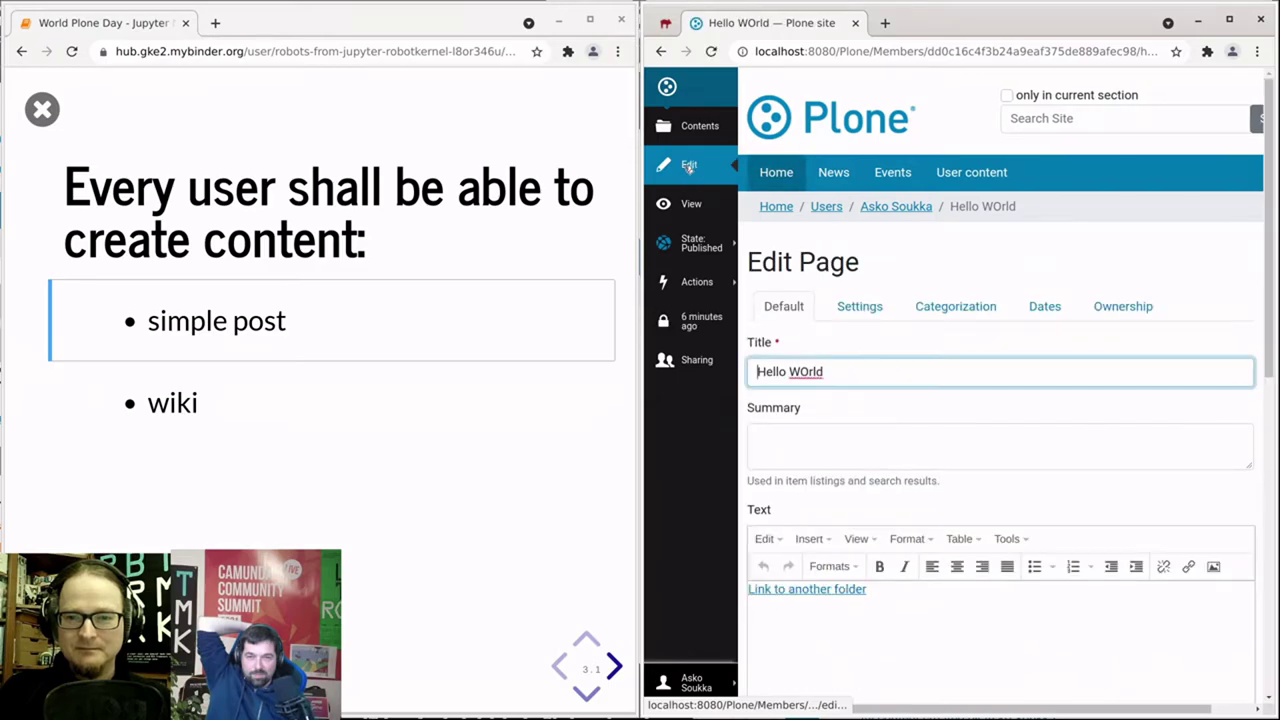
scroll(883, 414, down, 3)
triple_click(897, 440)
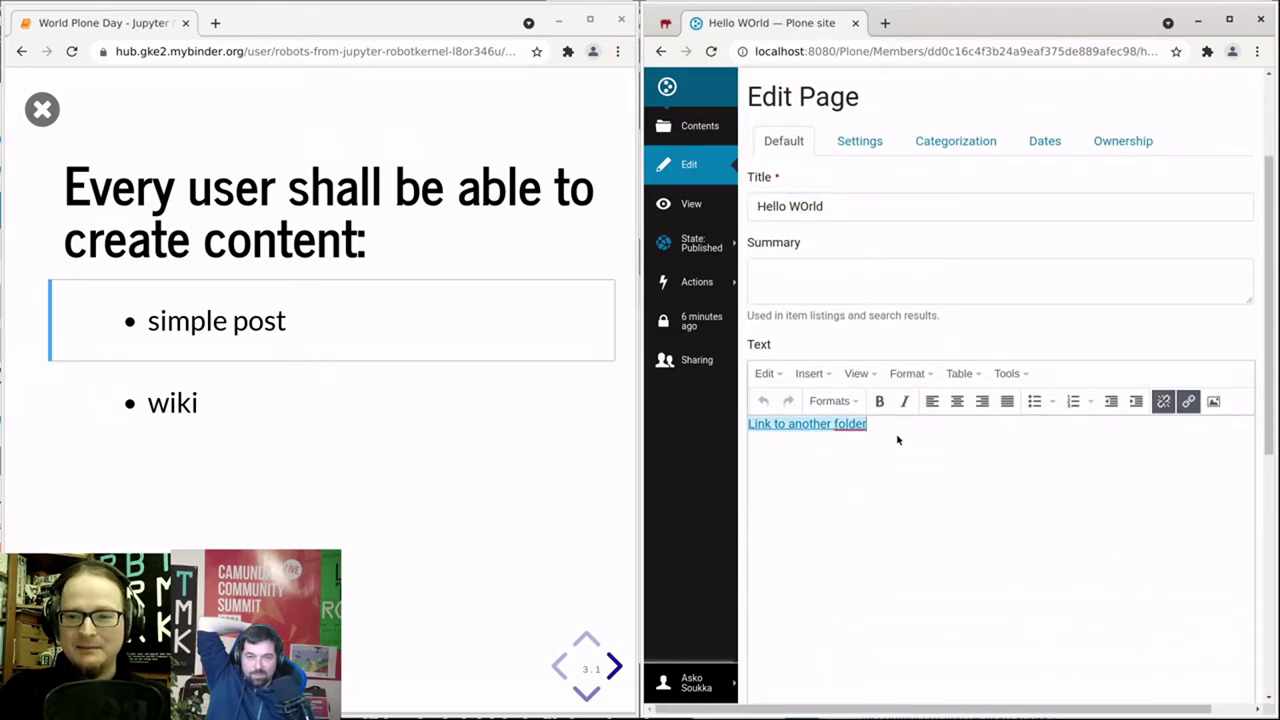
click(660, 51)
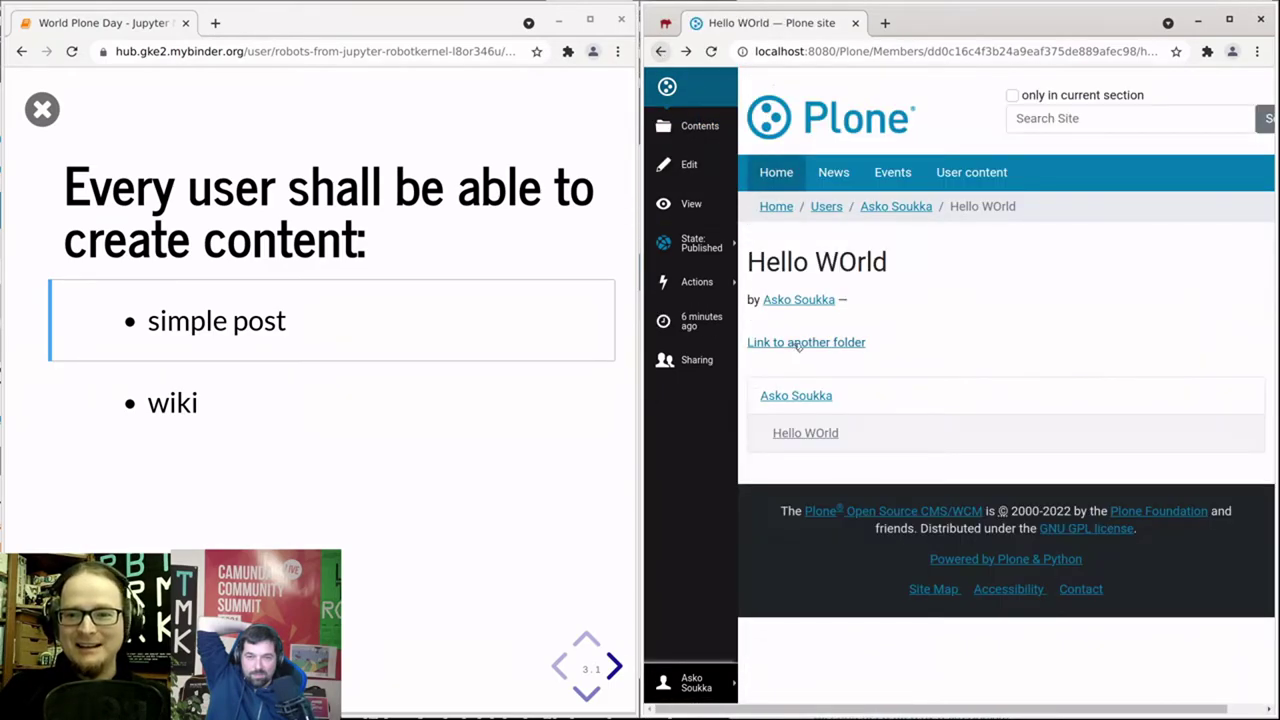
click(693, 241)
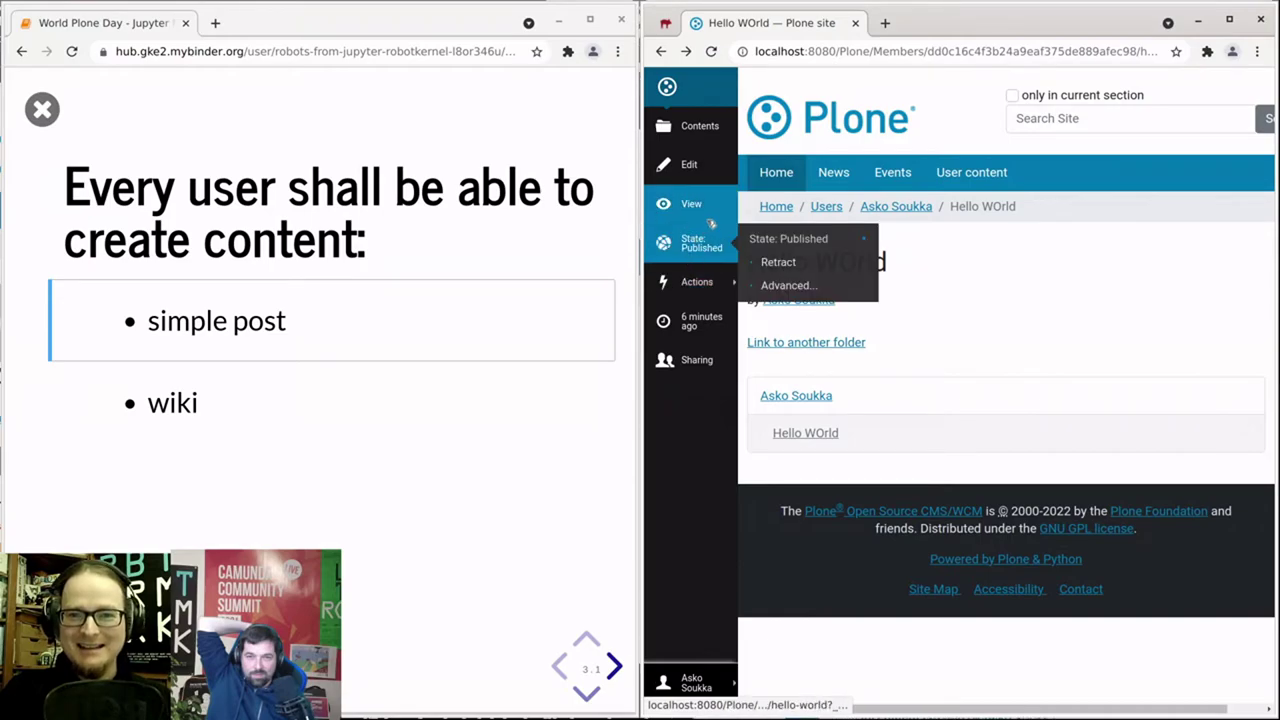
click(896, 206)
- Add a new Page and set its body text format to text/x-web-markdown
click(697, 243)
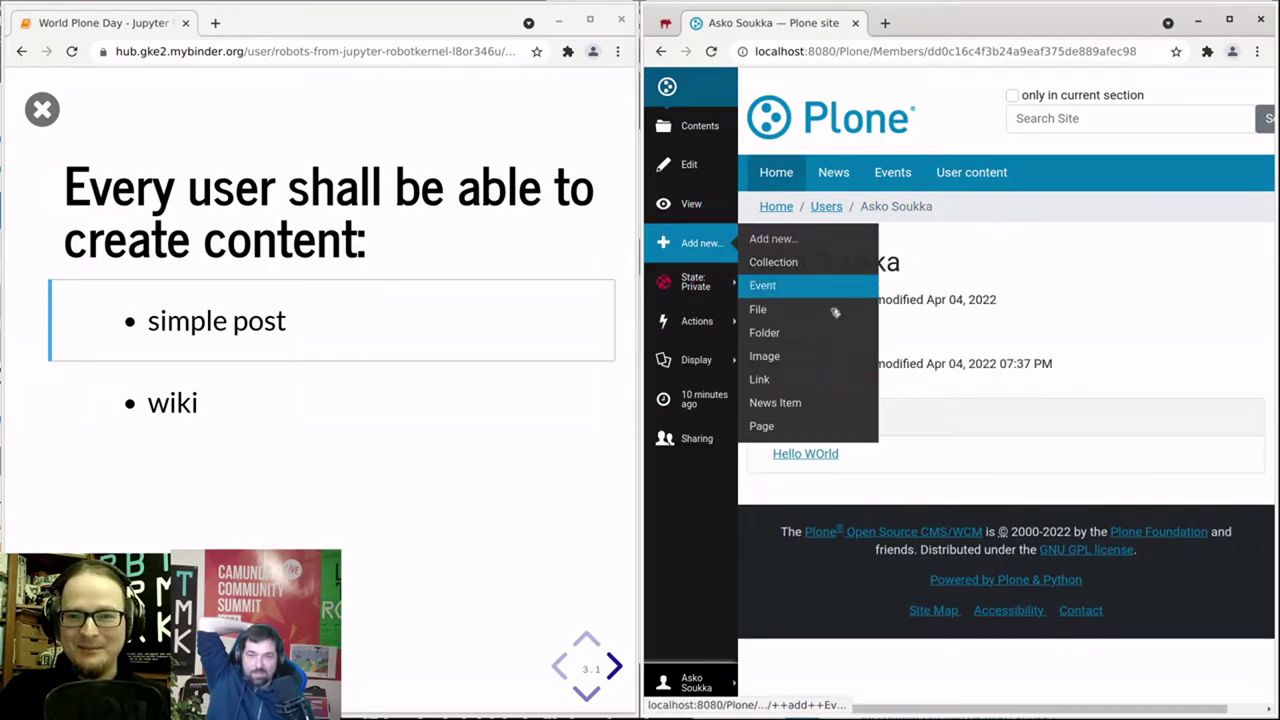
click(765, 425)
scroll(875, 449, down, 5)
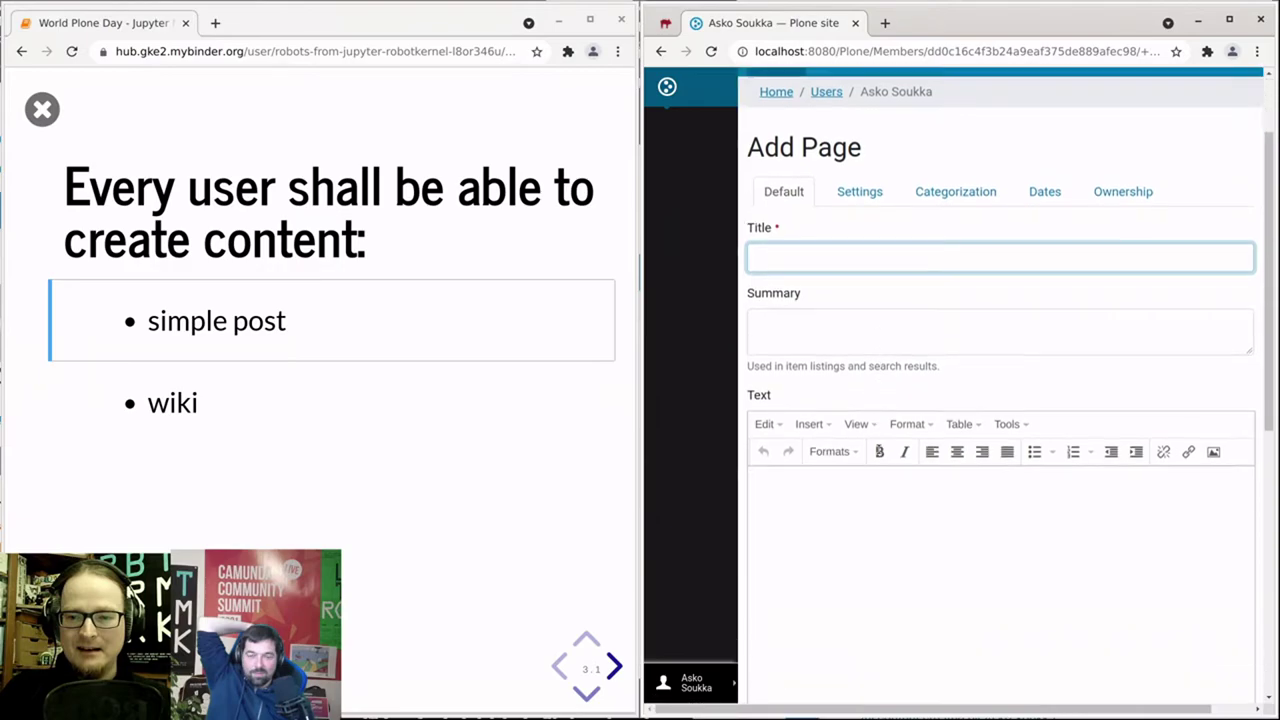
click(870, 517)
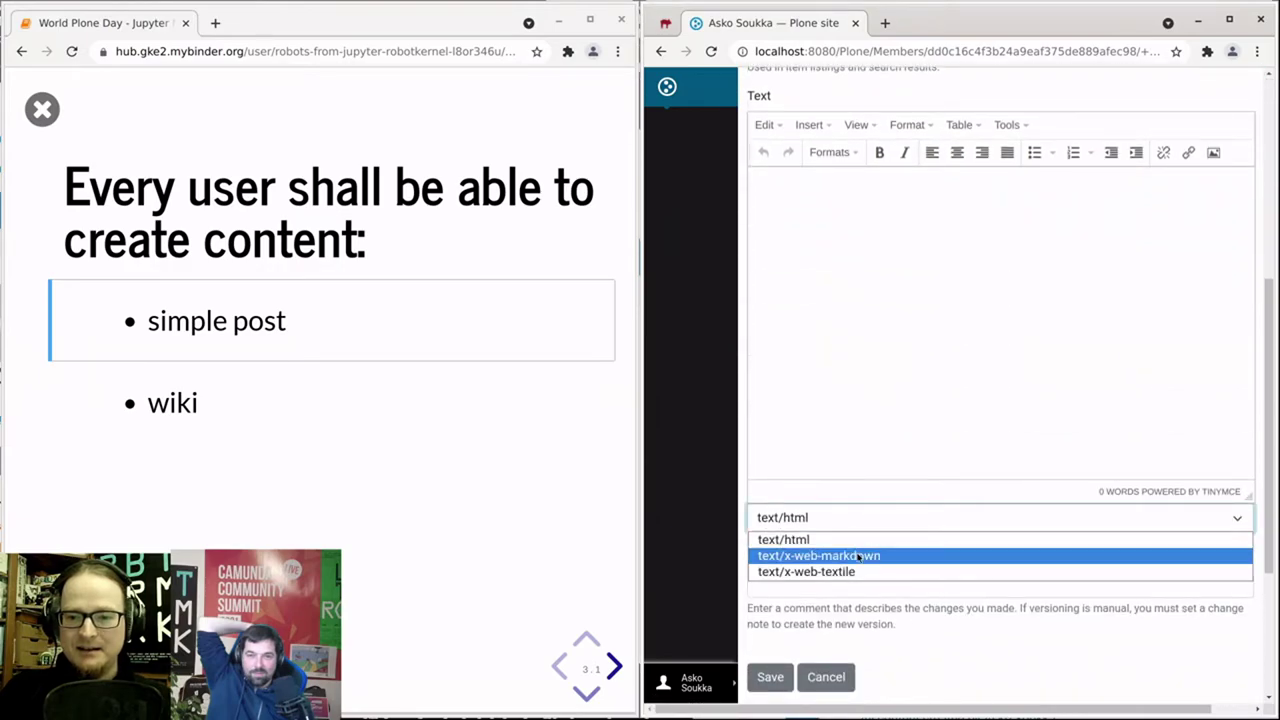
click(860, 557)
click(851, 219)
drag(1247, 247, 1252, 302)
click(1236, 315)
click(1152, 335)
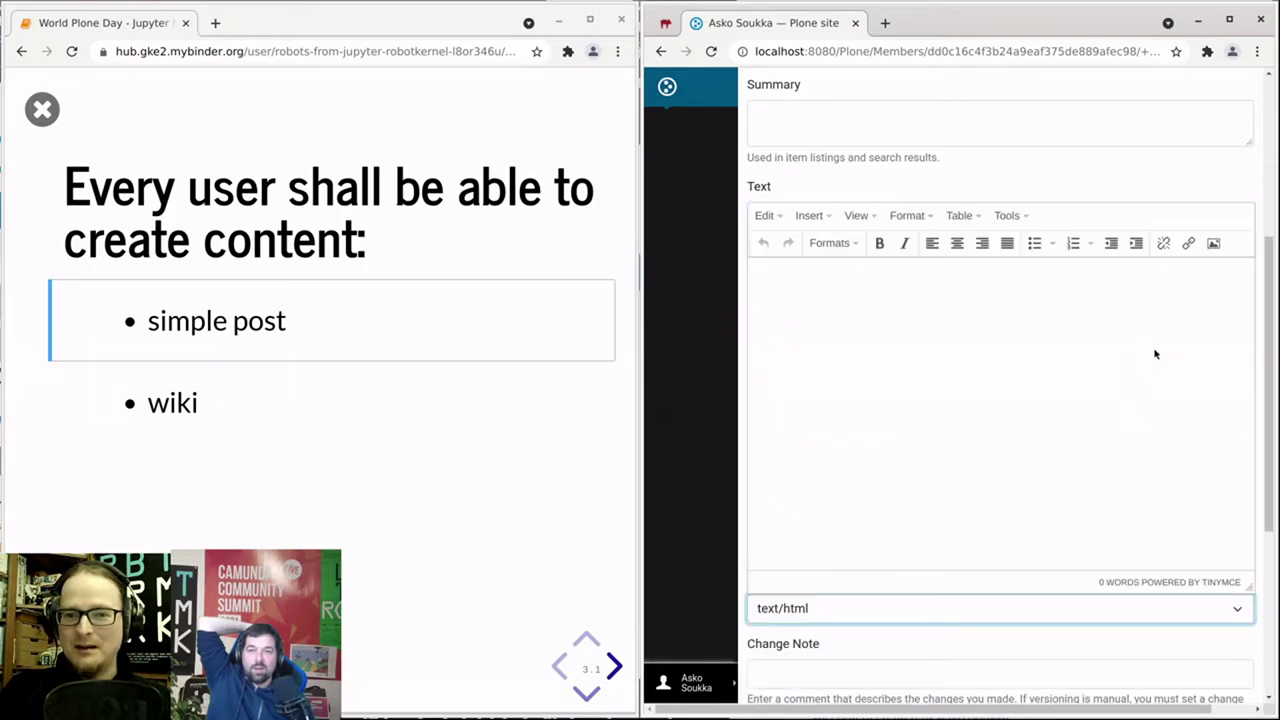
click(1073, 616)
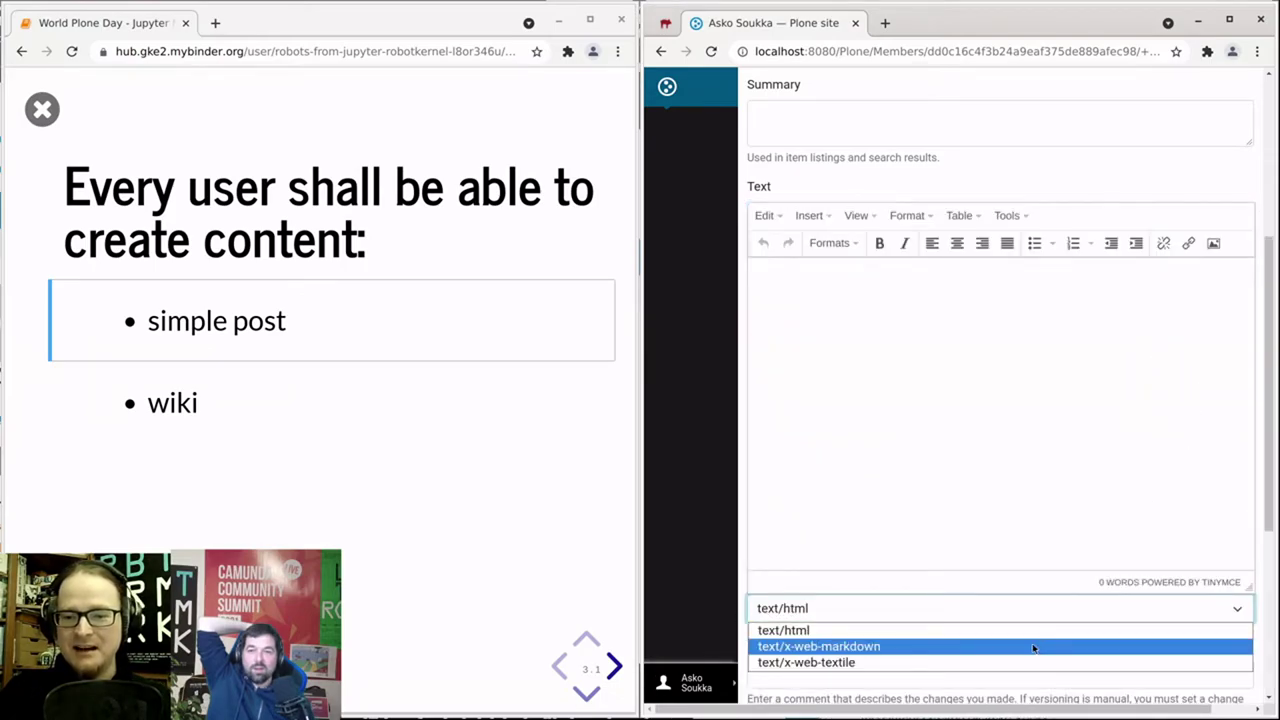
click(1033, 647)
click(920, 229)
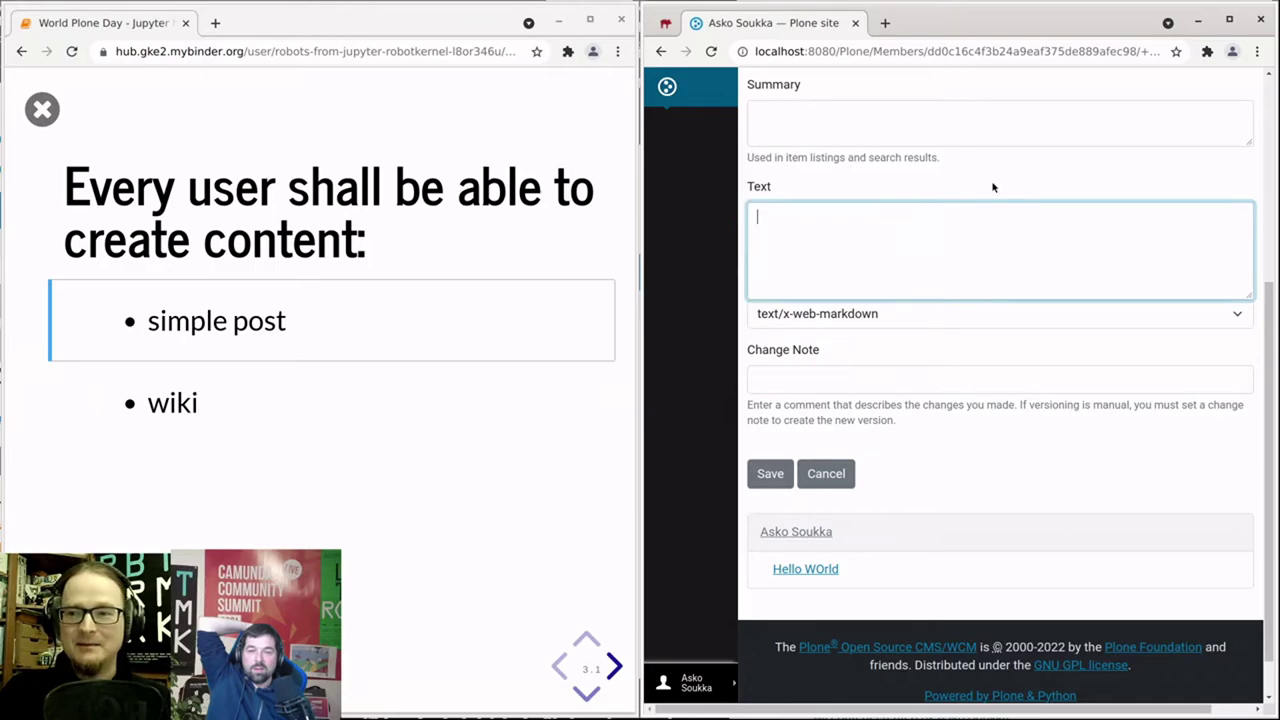
- Title the page 'Markdown example', write '# HELLO WORLD' in the body, and save it
scroll(993, 186, up, 1)
click(934, 122)
text(Markdown example)
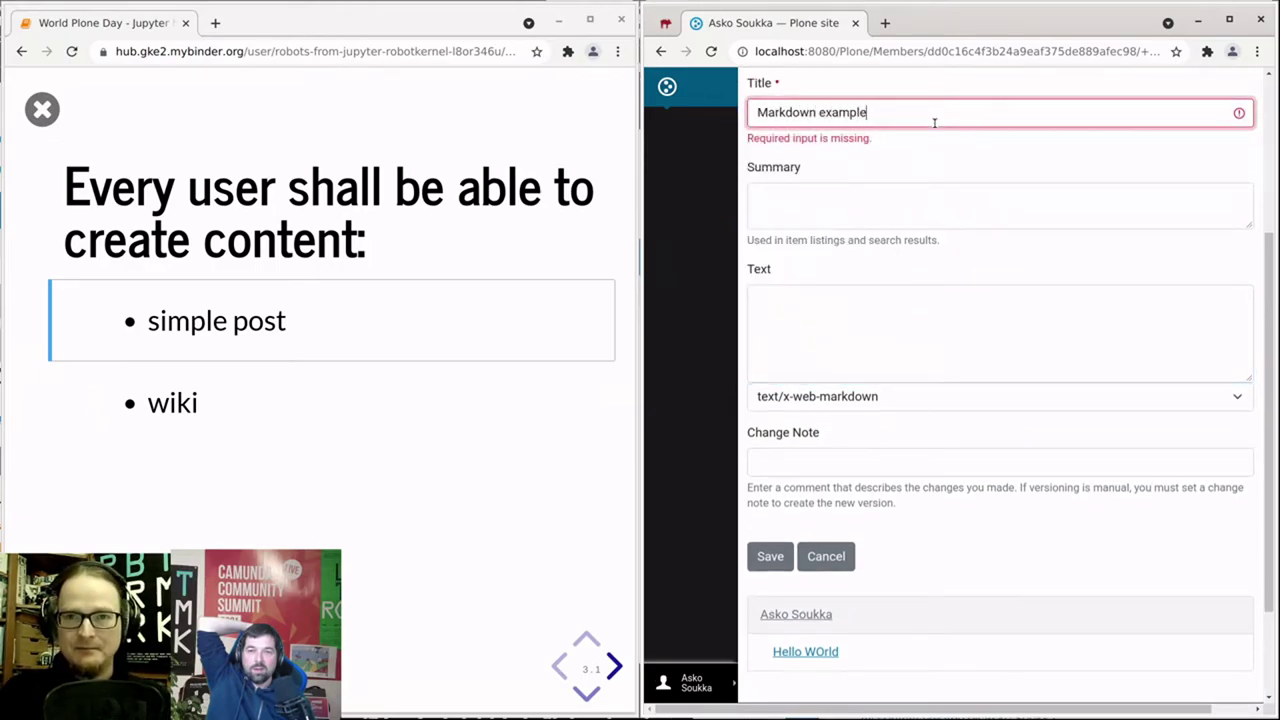
click(819, 334)
text(# HELLO WORLD)
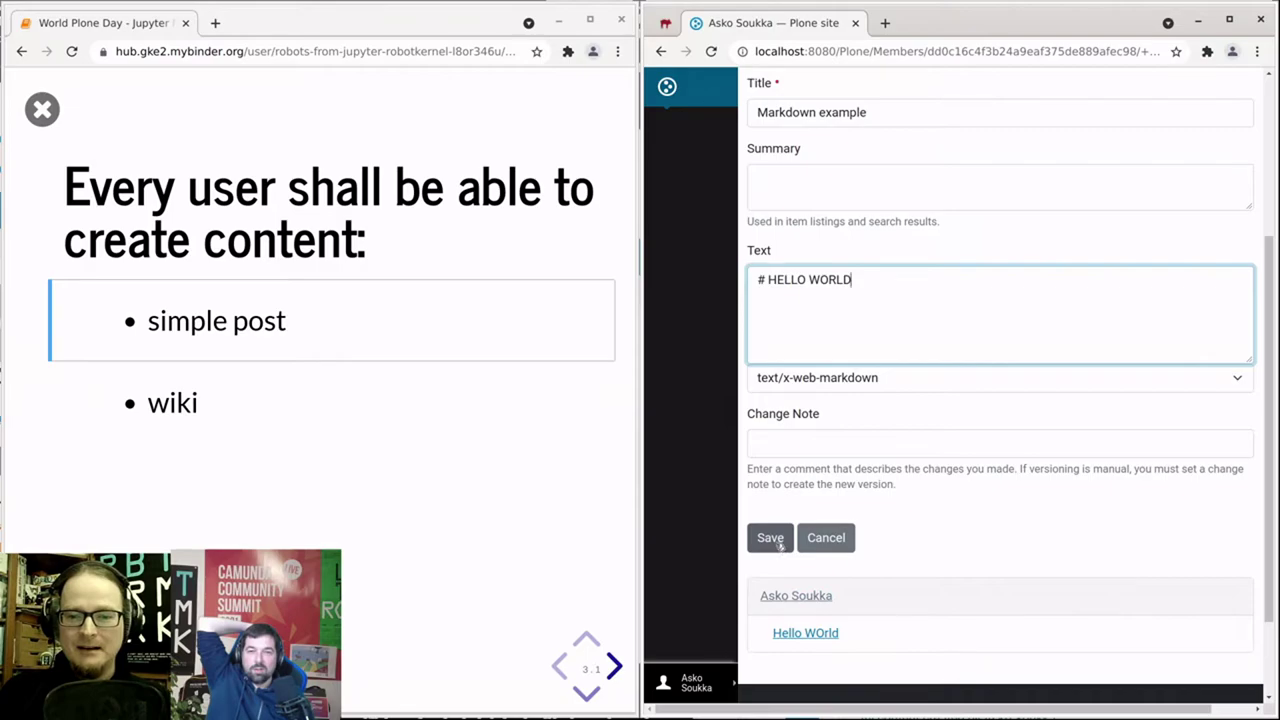
click(779, 545)
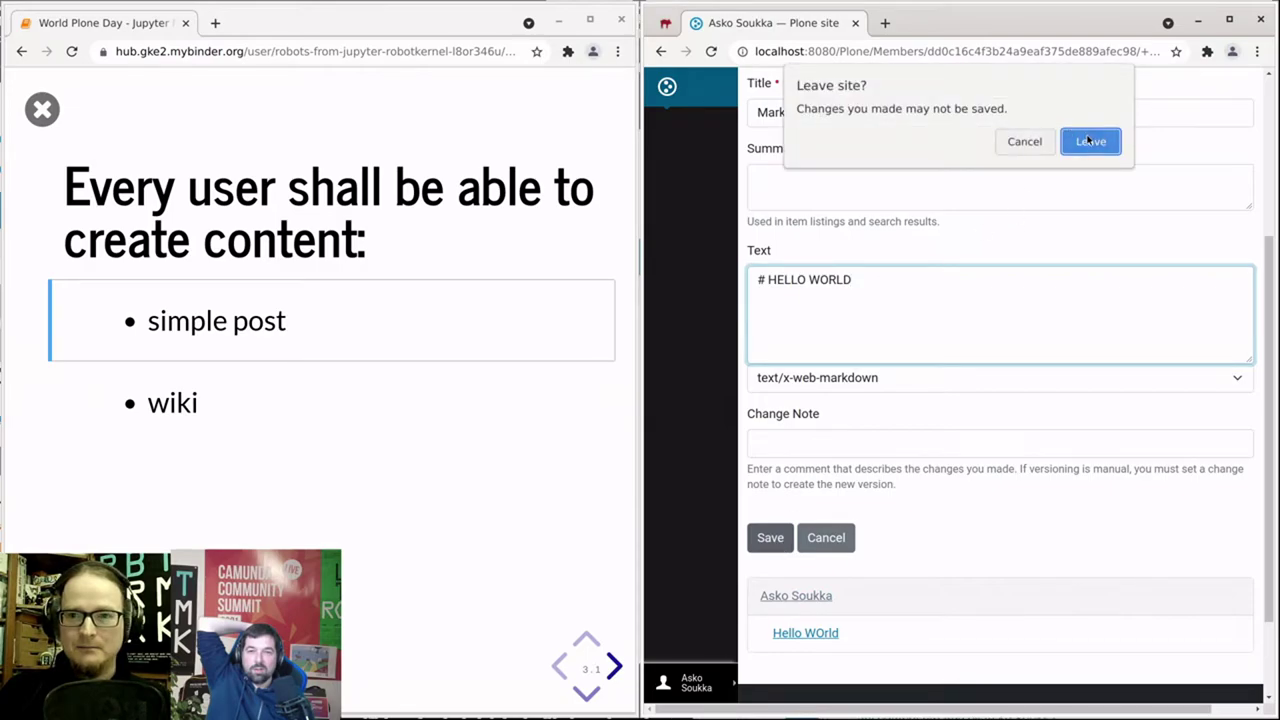
click(1024, 141)
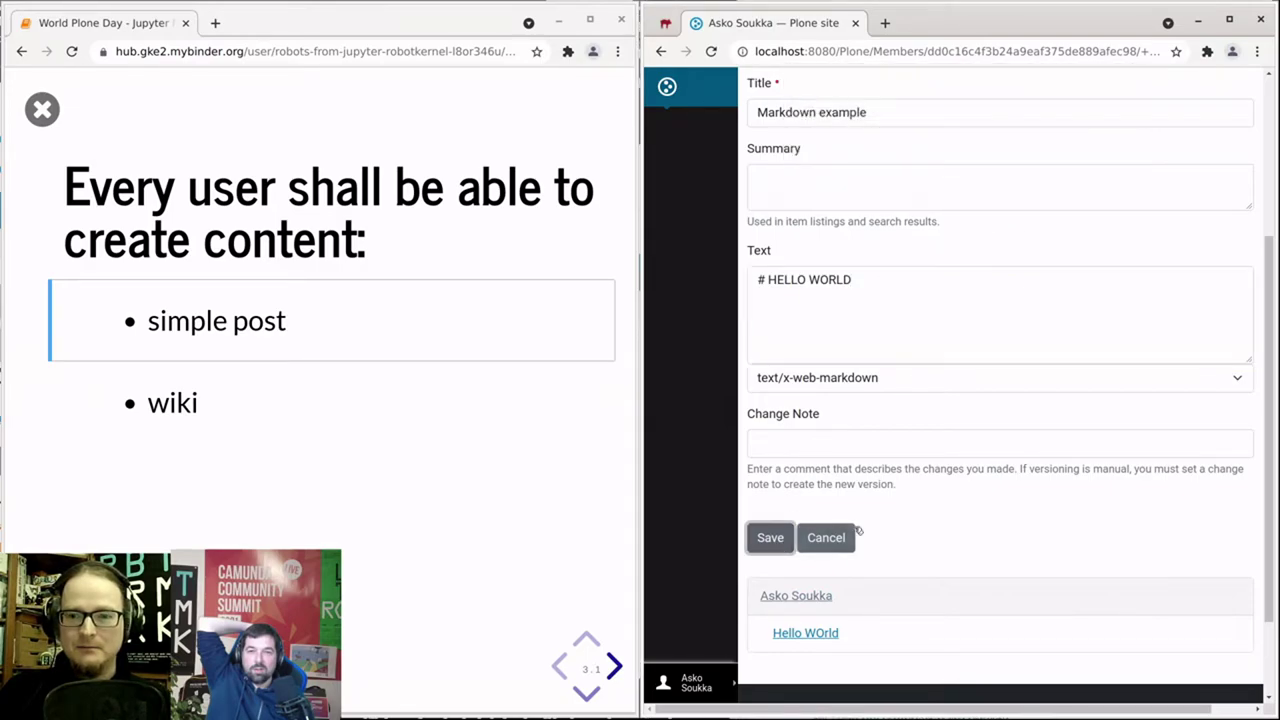
click(785, 540)
click(1092, 173)
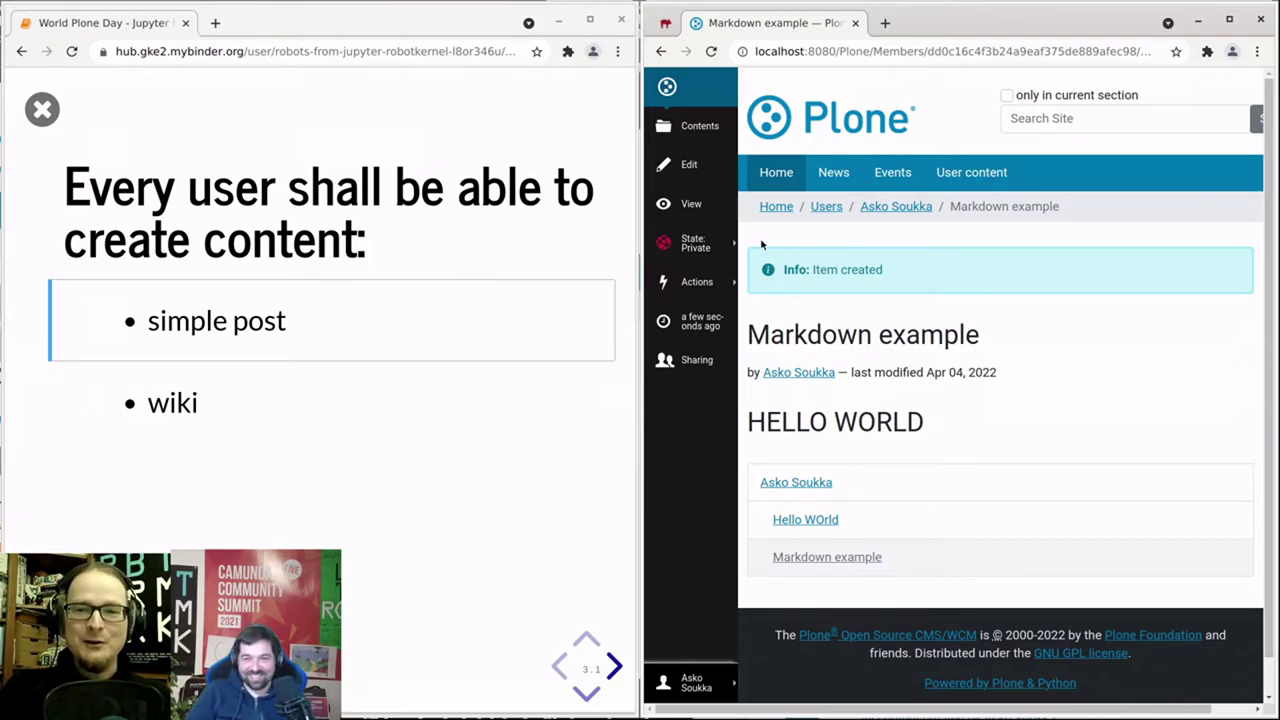
click(693, 243)
- Submit the Markdown example page for publication, then log out of the member account
click(770, 265)
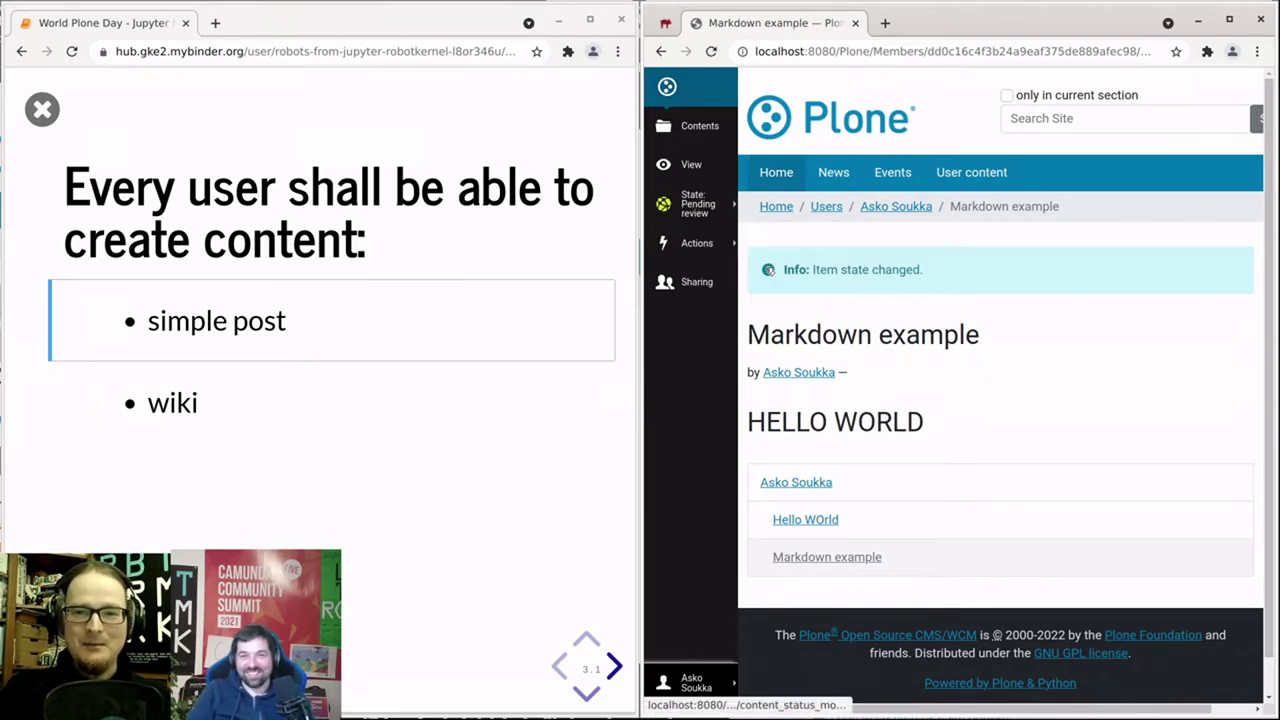
click(696, 682)
click(800, 687)
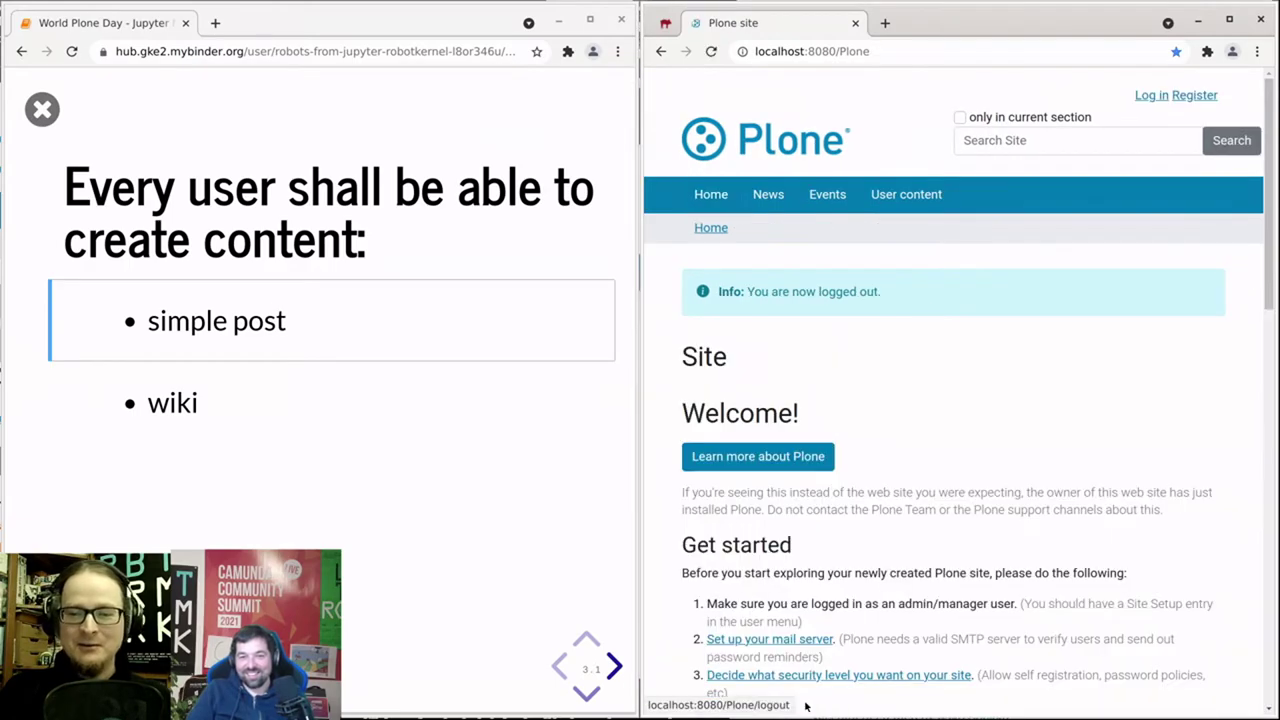
- Log in as the site administrator, entering the admin username and password
click(1150, 95)
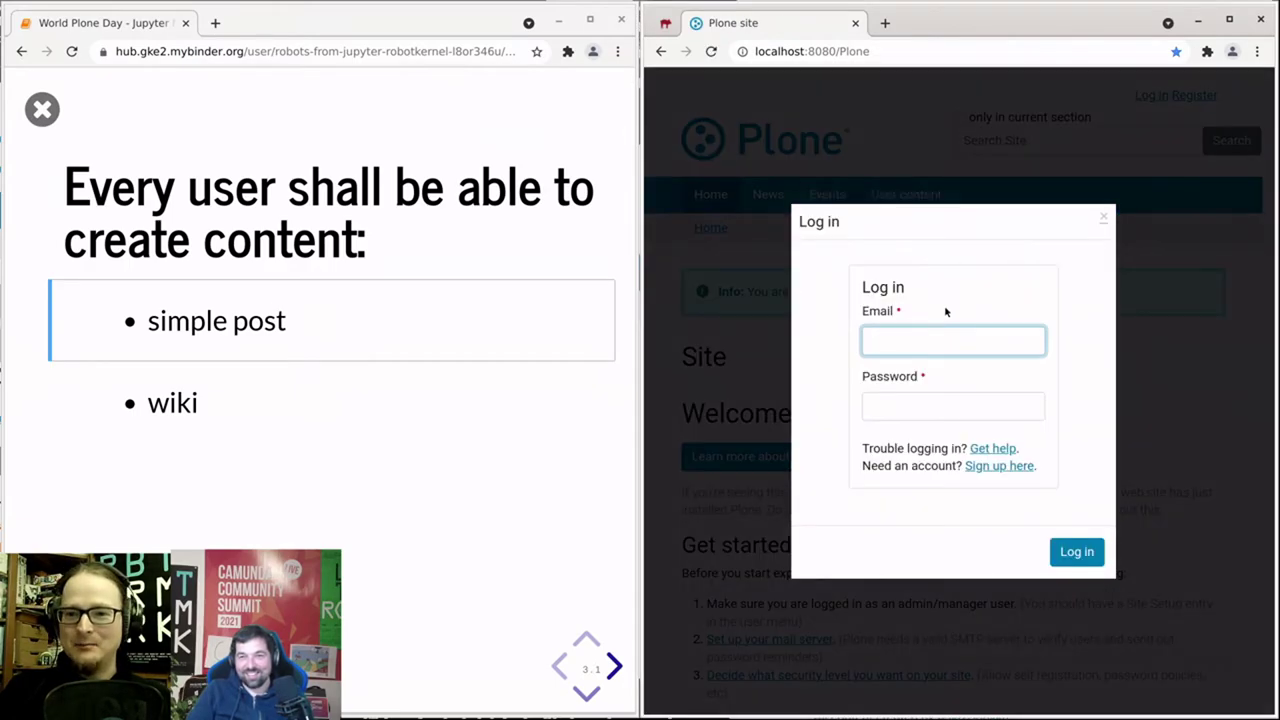
text(admin)
key(Tab)
text(admin)
key(Return)
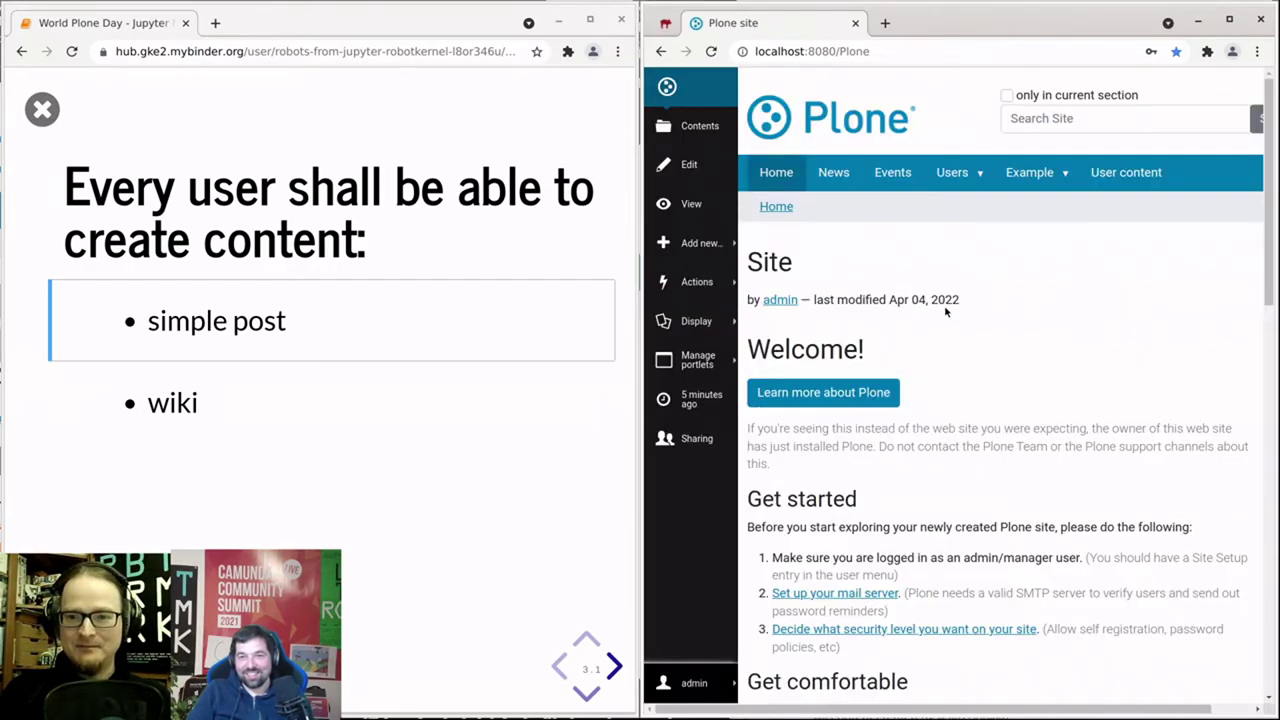
- From the administrator's dashboard review list, publish the Markdown example page
click(694, 682)
click(788, 642)
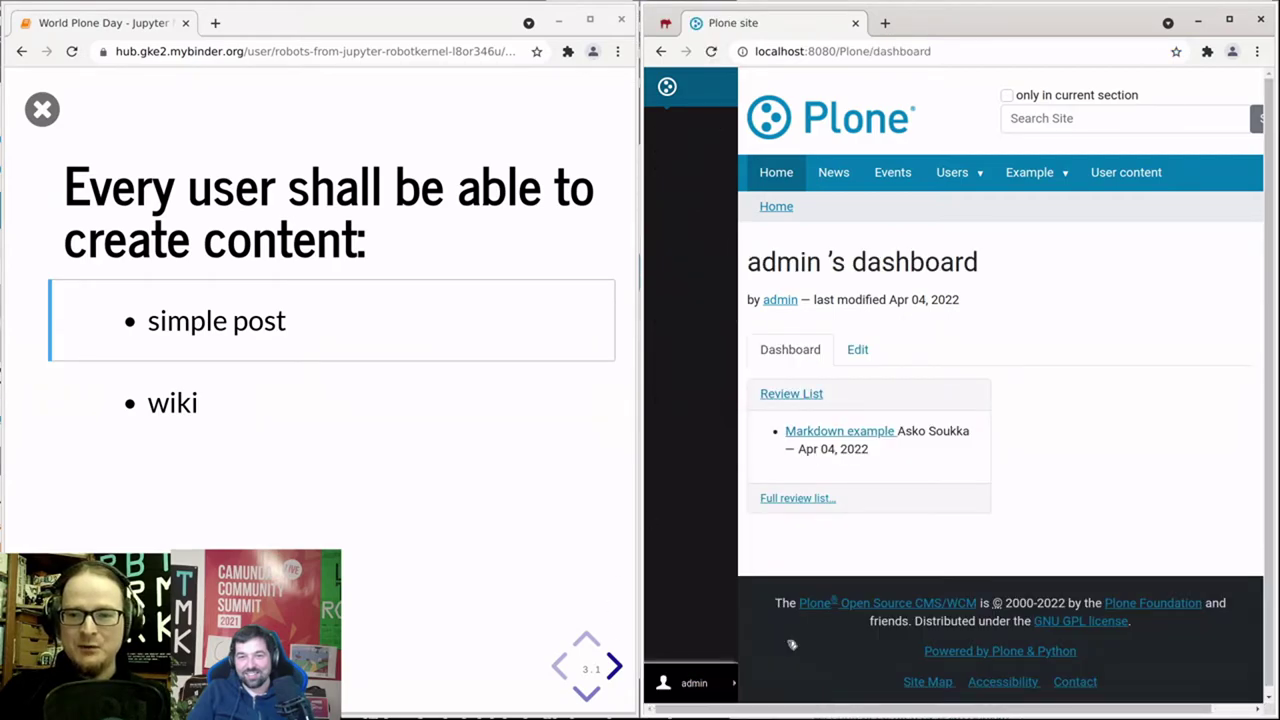
click(884, 430)
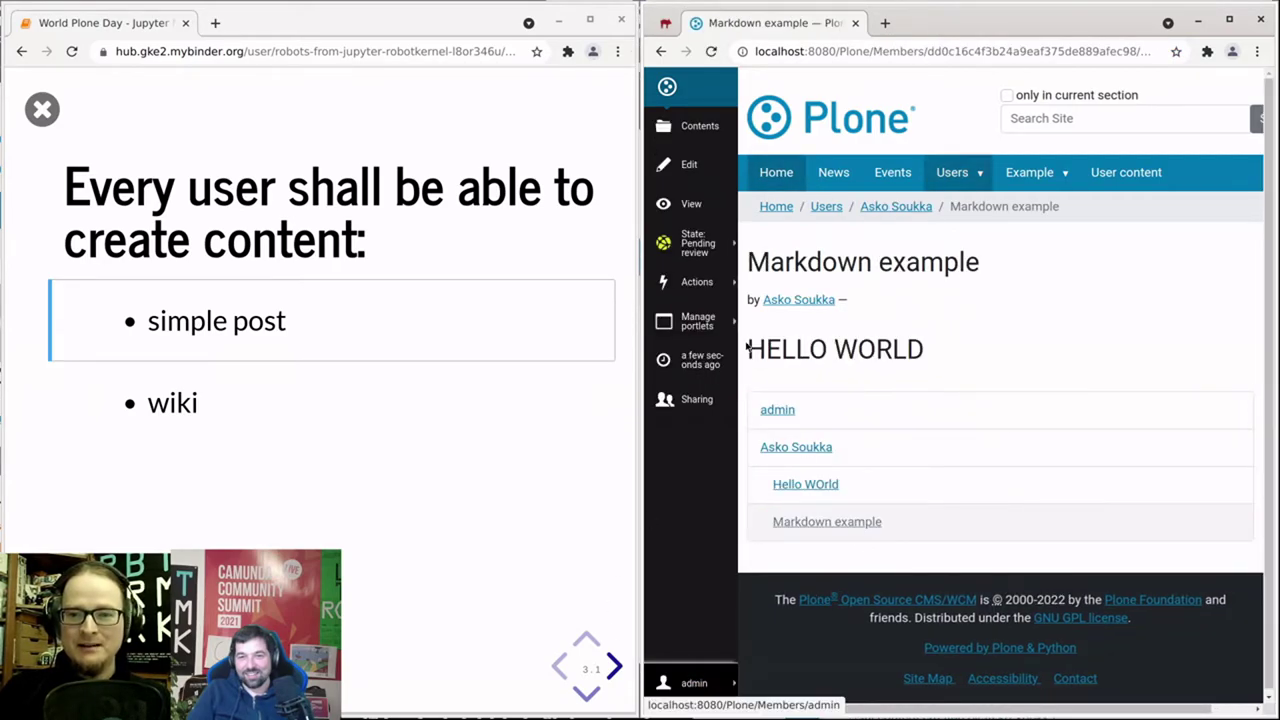
click(700, 245)
click(777, 259)
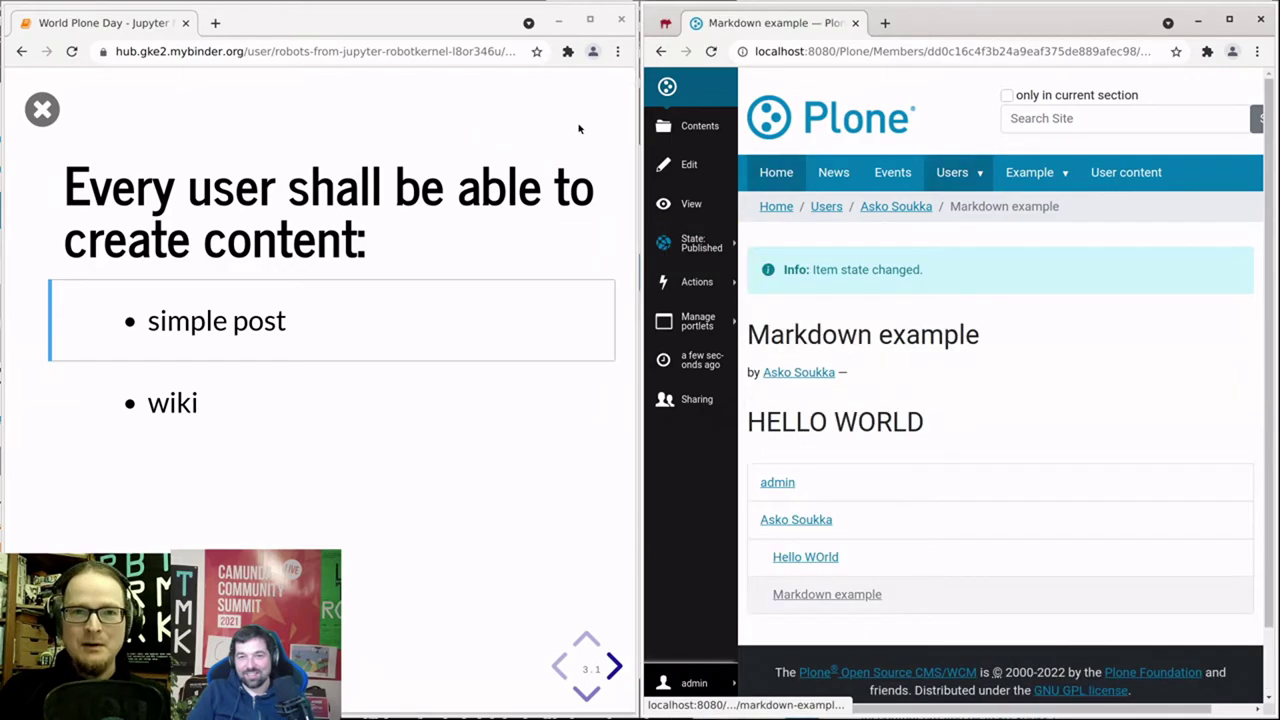
key(alt+Tab)
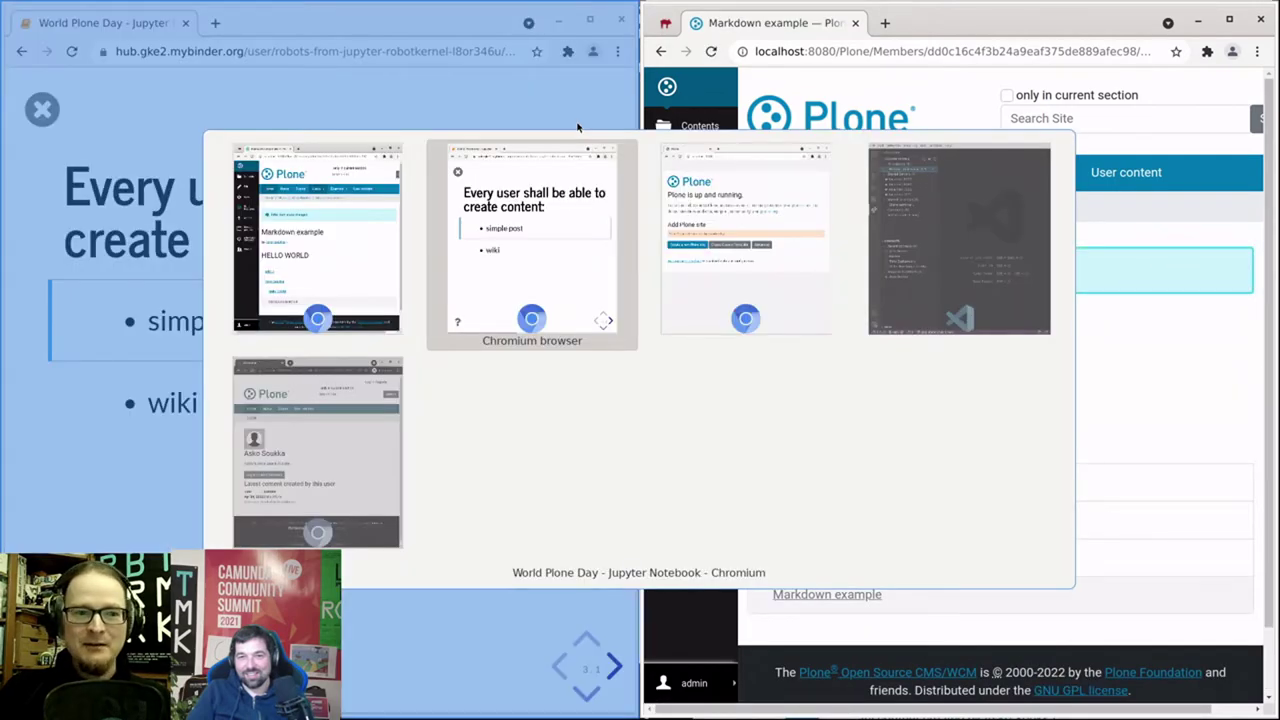
- Reload the author page in the incognito window and open Markdown example anonymously
key(alt+Tab)
key(alt+Tab)
key(alt+Tab)
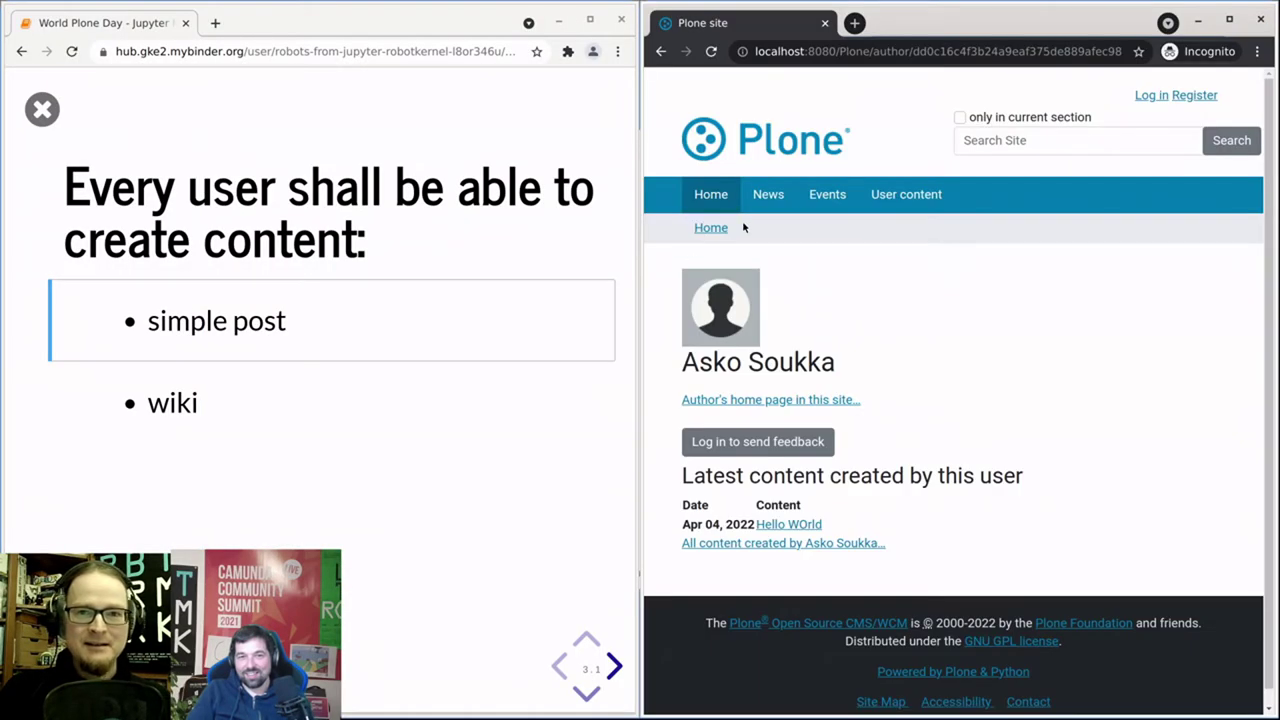
drag(986, 12, 5, 120)
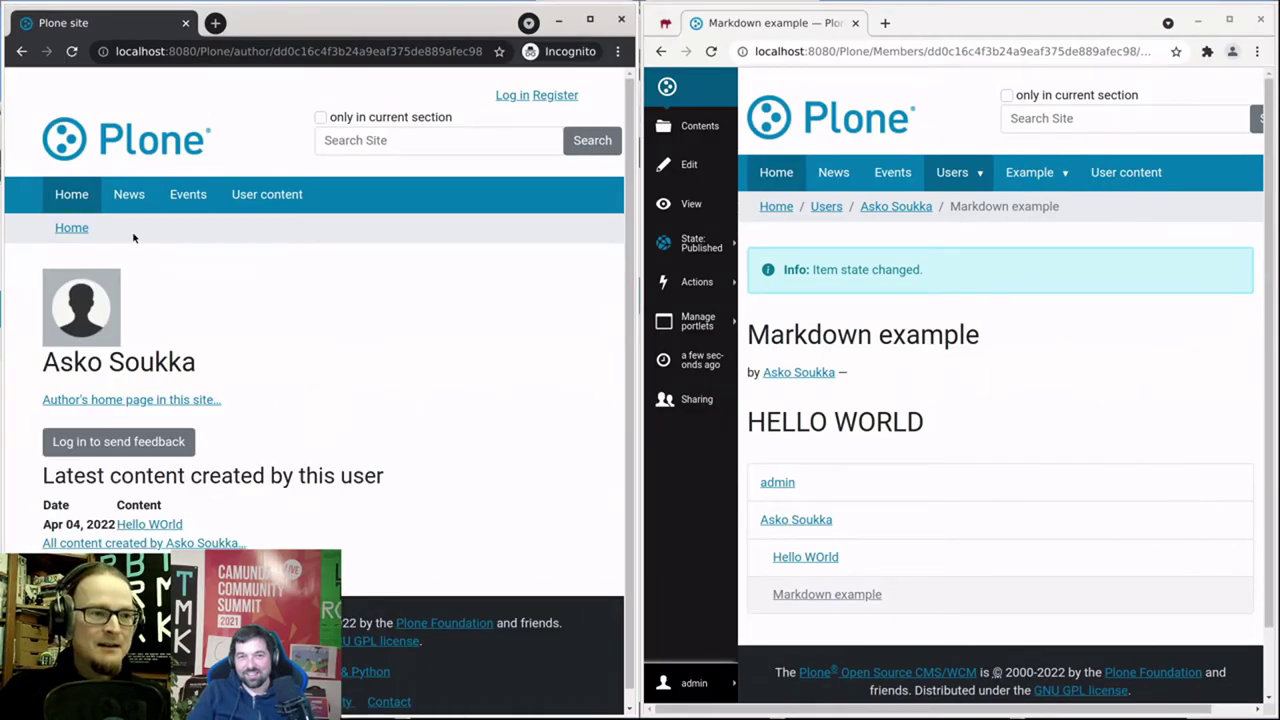
key(ctrl+r)
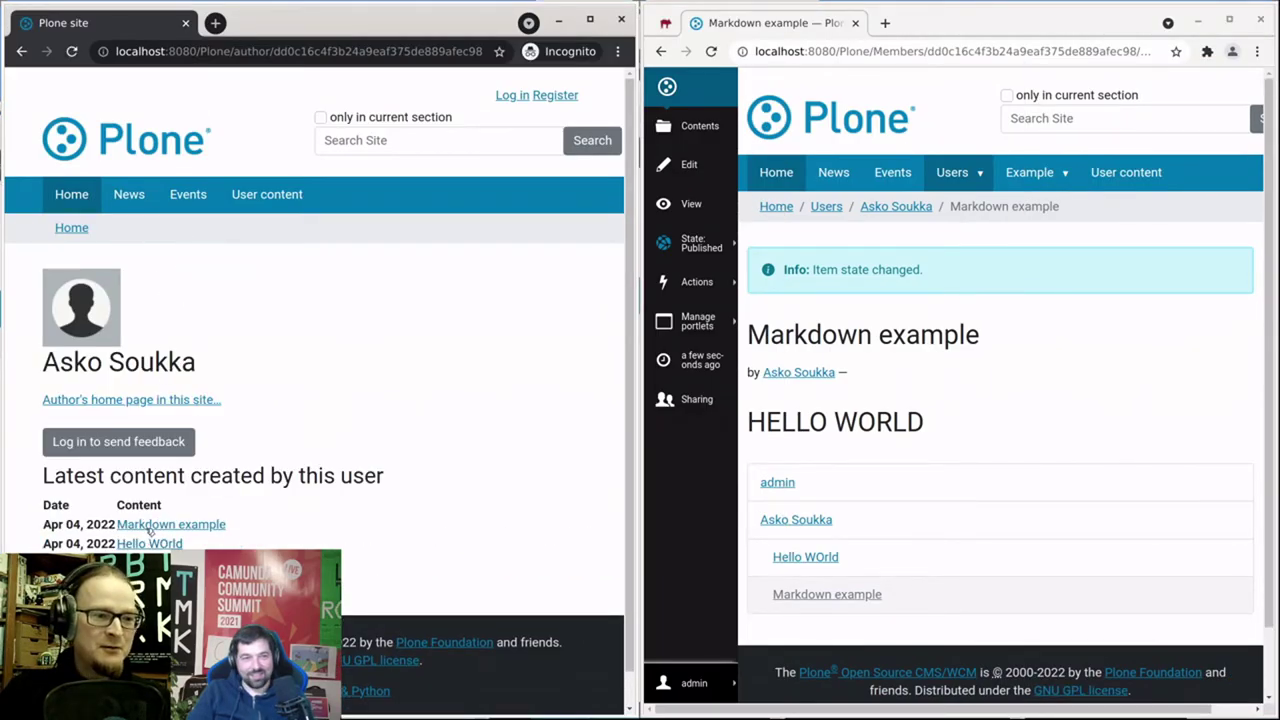
click(150, 525)
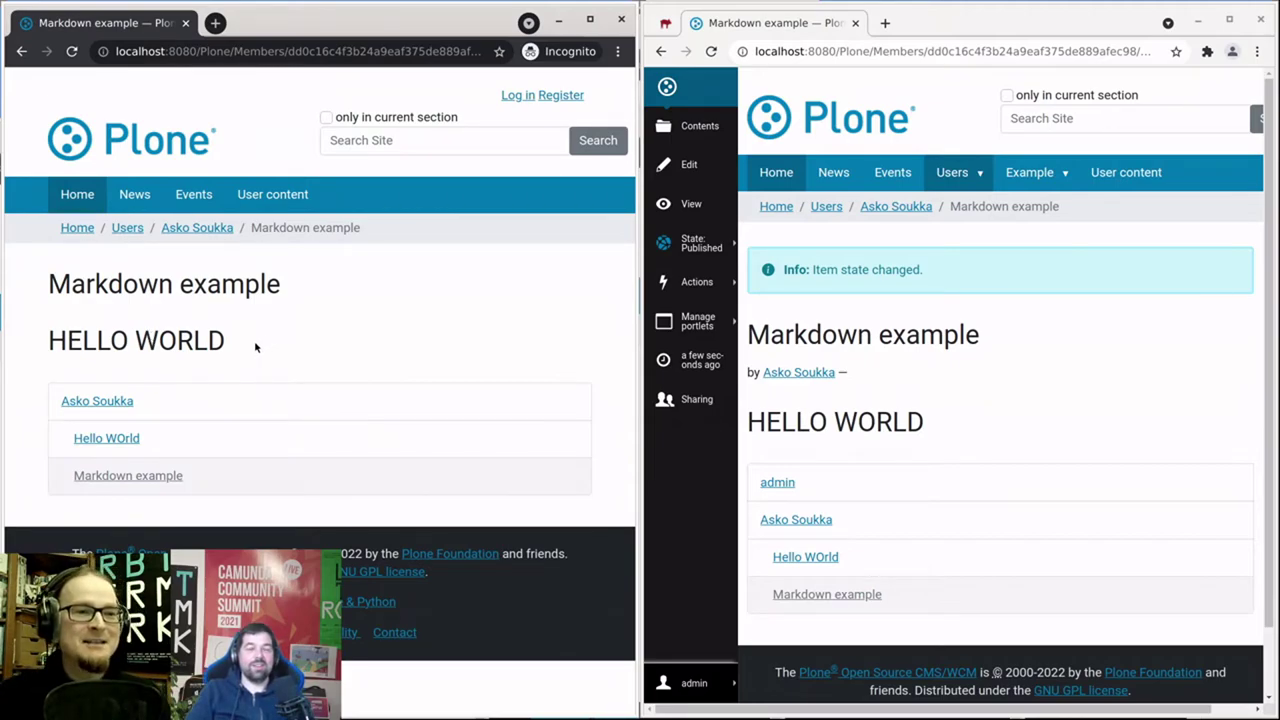
- Close the incognito window and advance the slides to reveal the 'forum' bullet
drag(278, 22, 775, 68)
drag(1126, 43, 1073, 47)
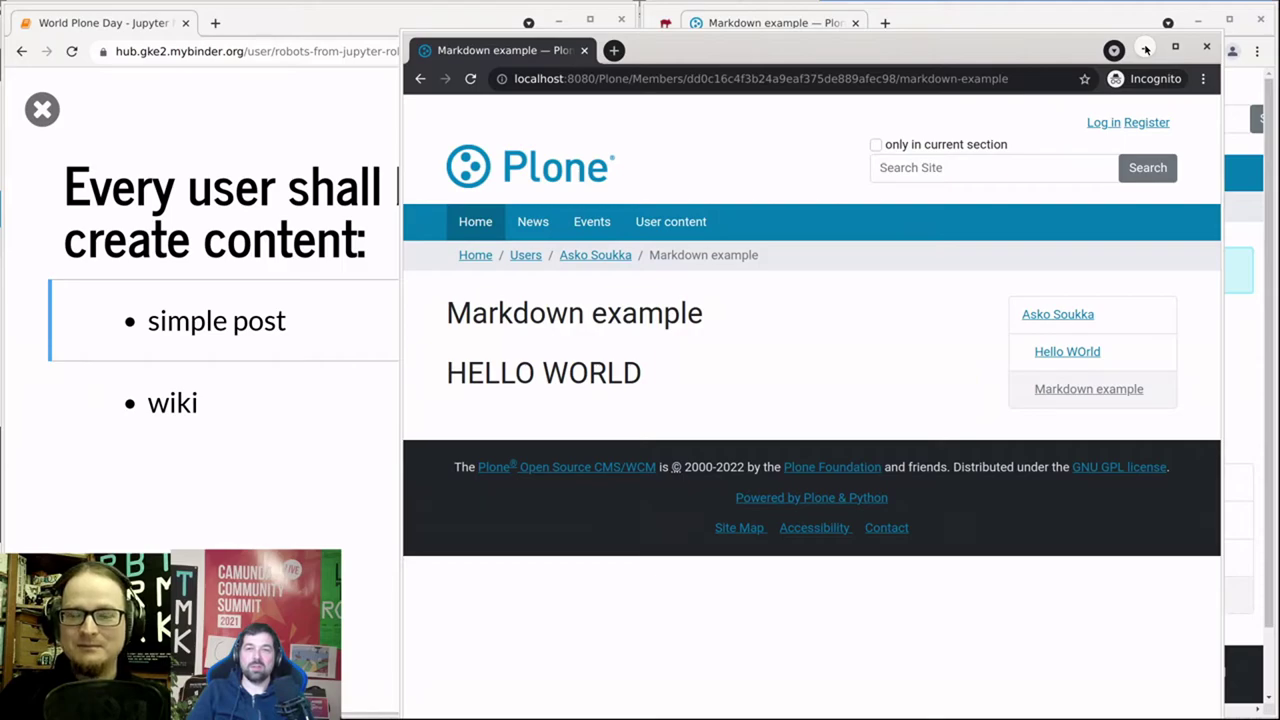
drag(1140, 48, 1061, 45)
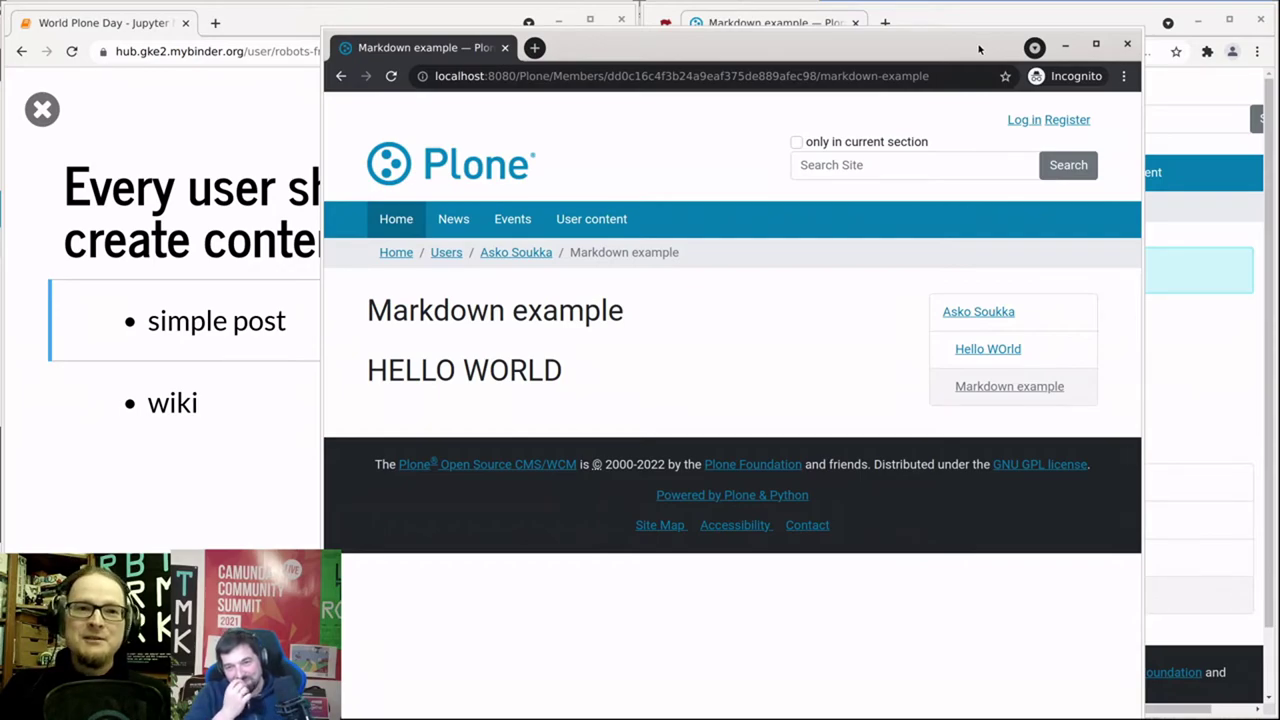
drag(978, 50, 920, 35)
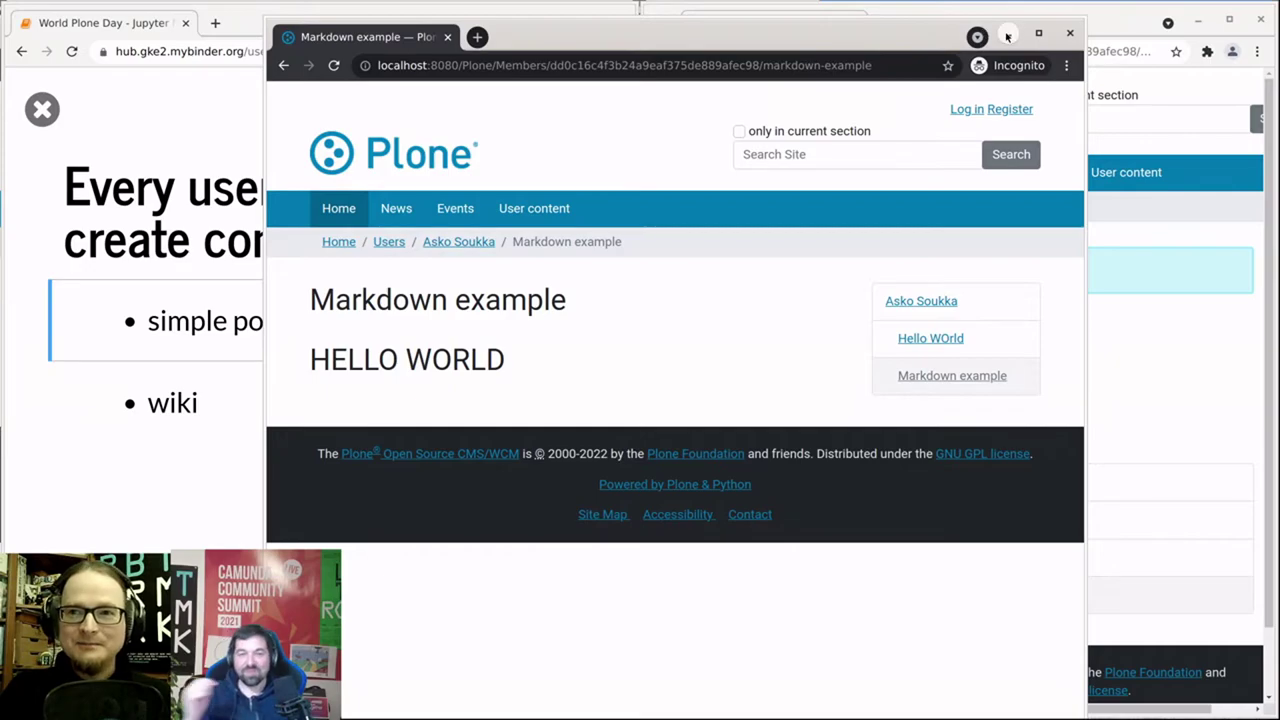
click(1008, 33)
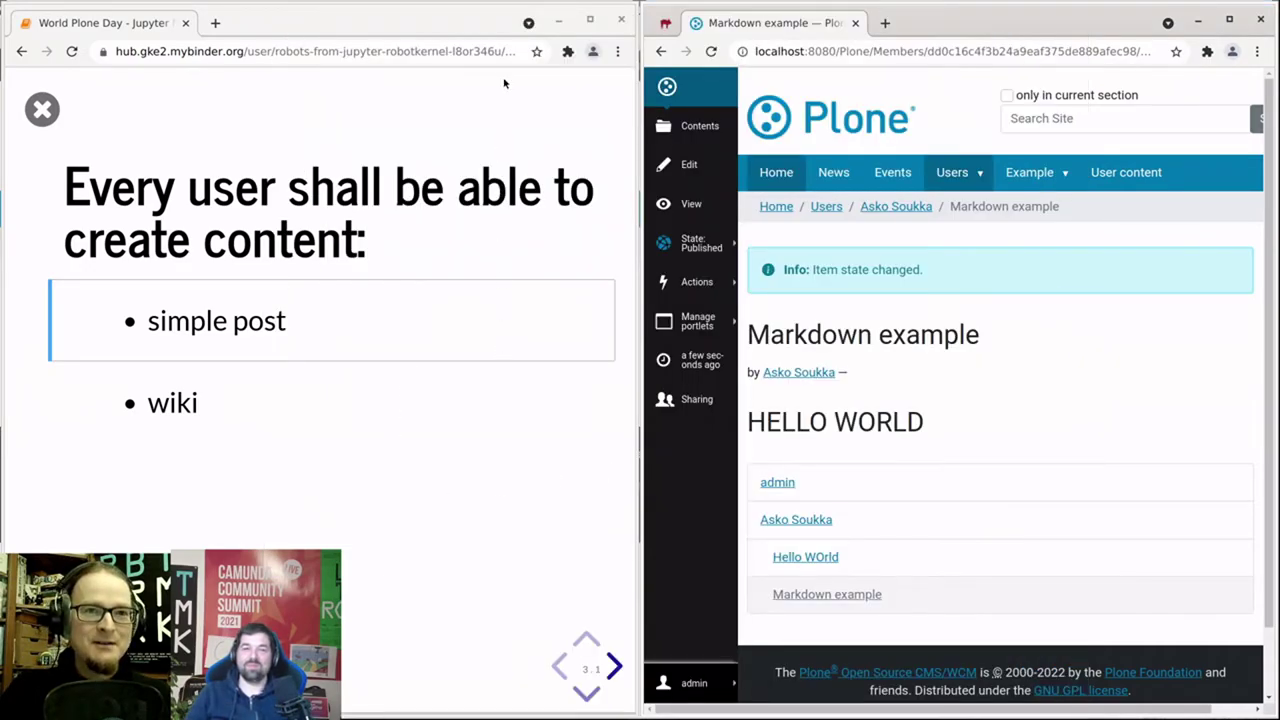
click(465, 26)
key(Right)
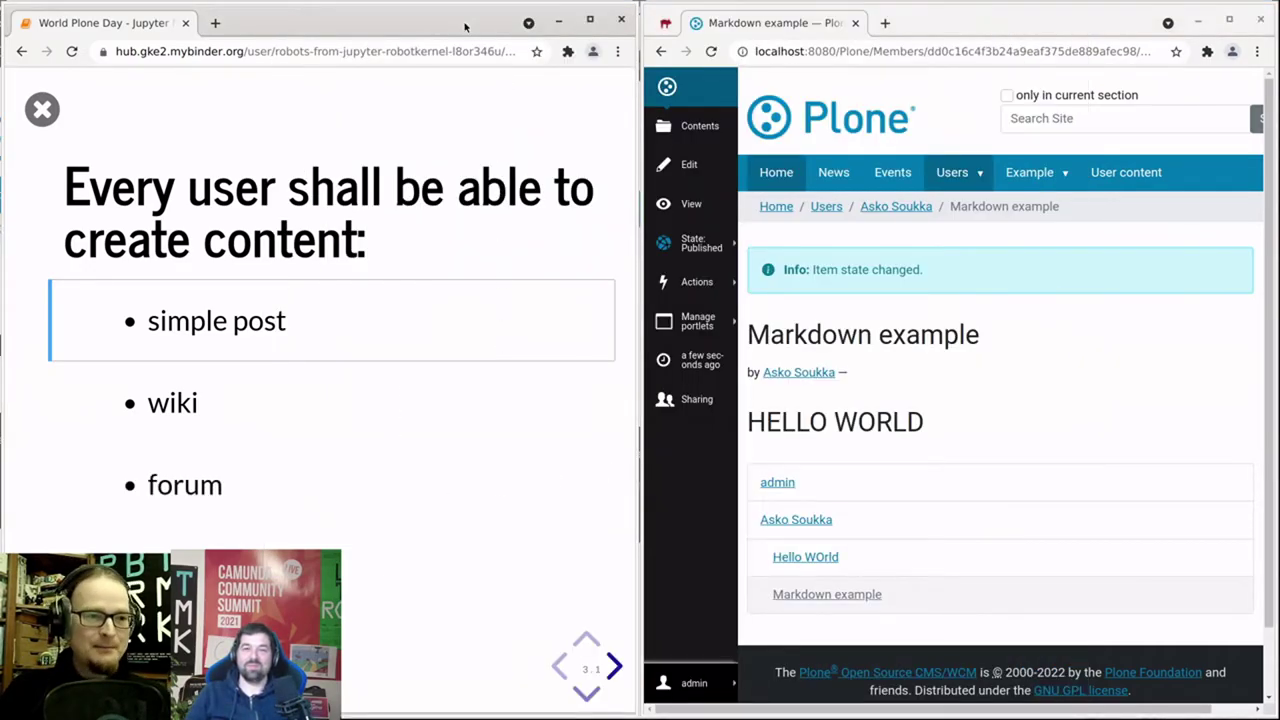
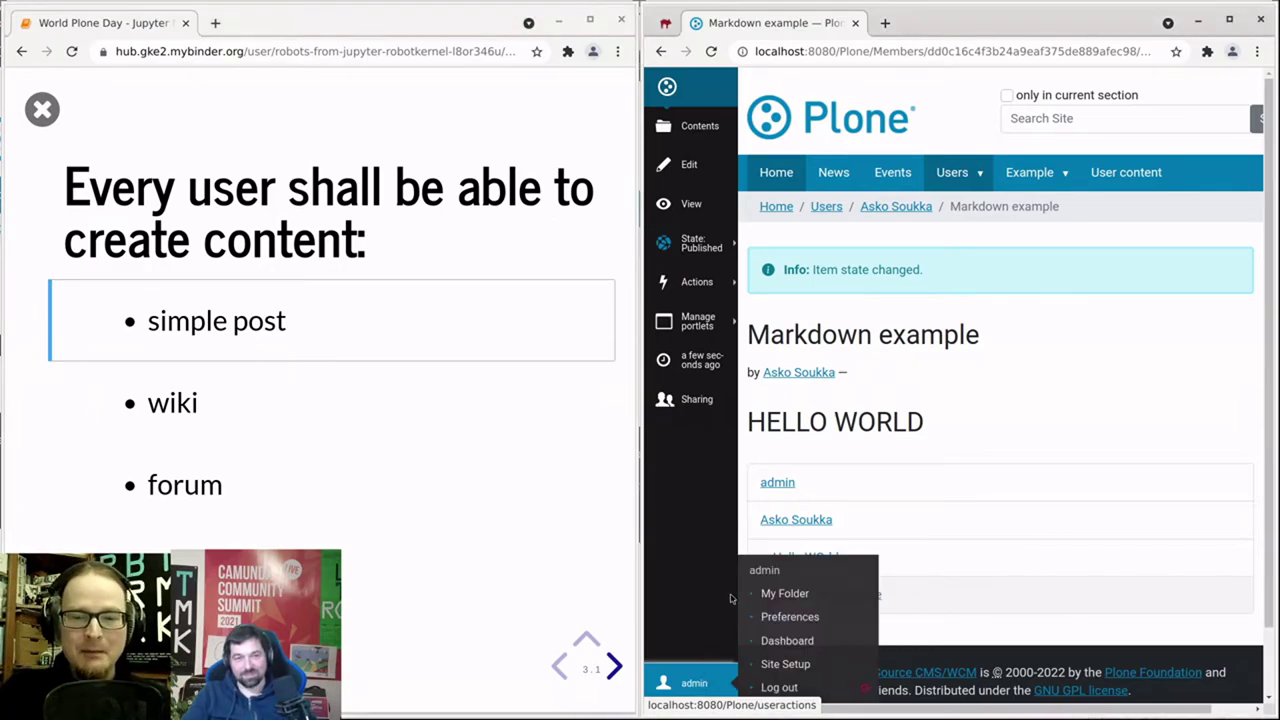
- Enable global and anonymous comments in Discussion settings, save, and return to Site Setup
click(806, 664)
scroll(1040, 378, down, 1)
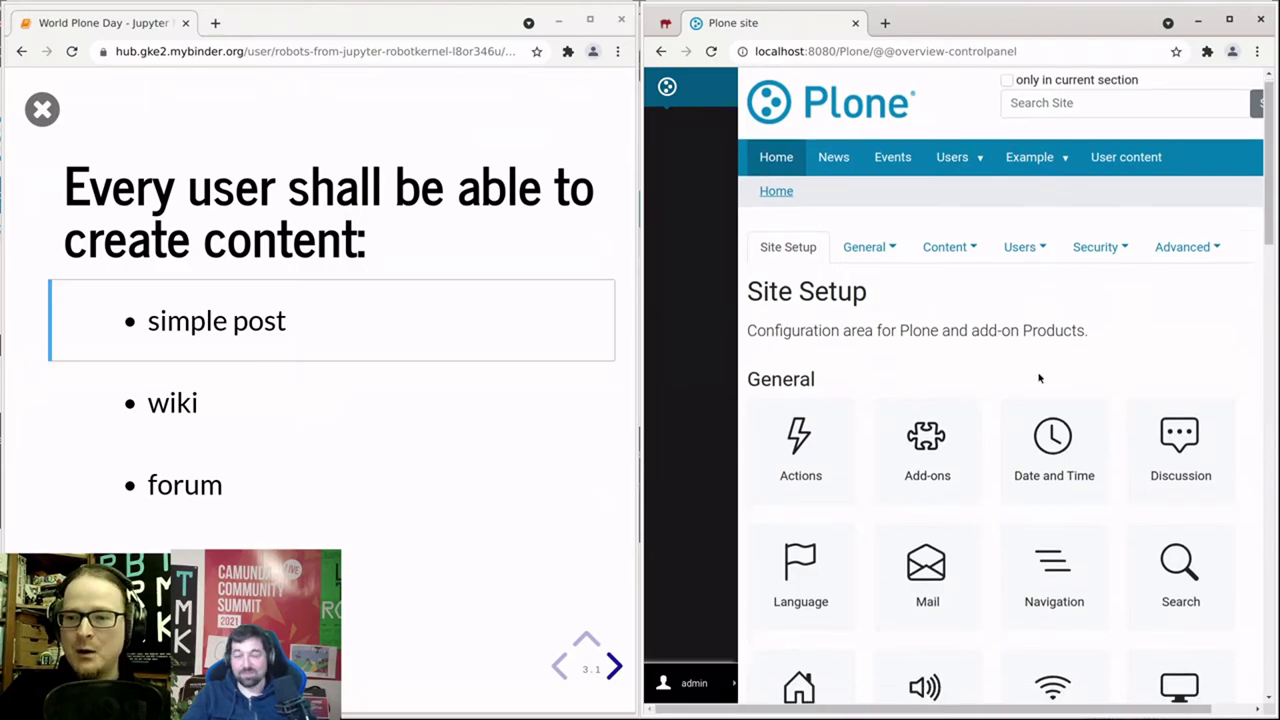
click(1184, 425)
click(862, 506)
scroll(965, 447, down, 3)
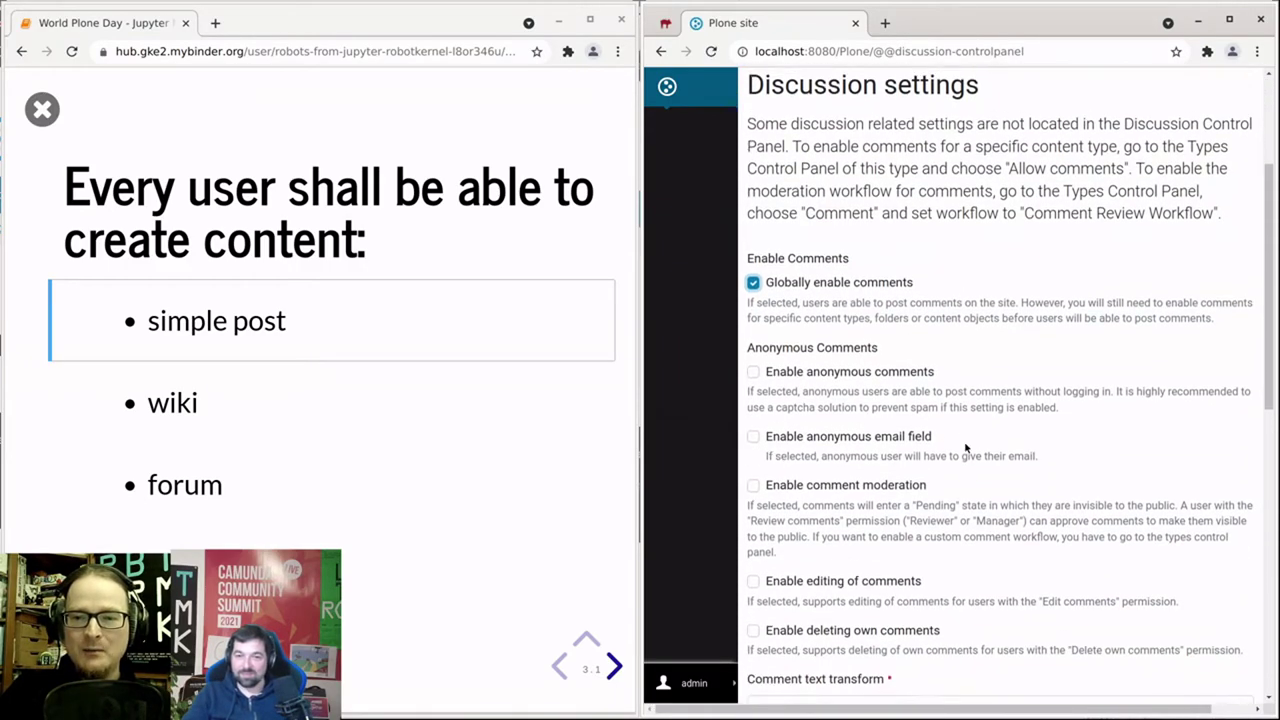
click(902, 352)
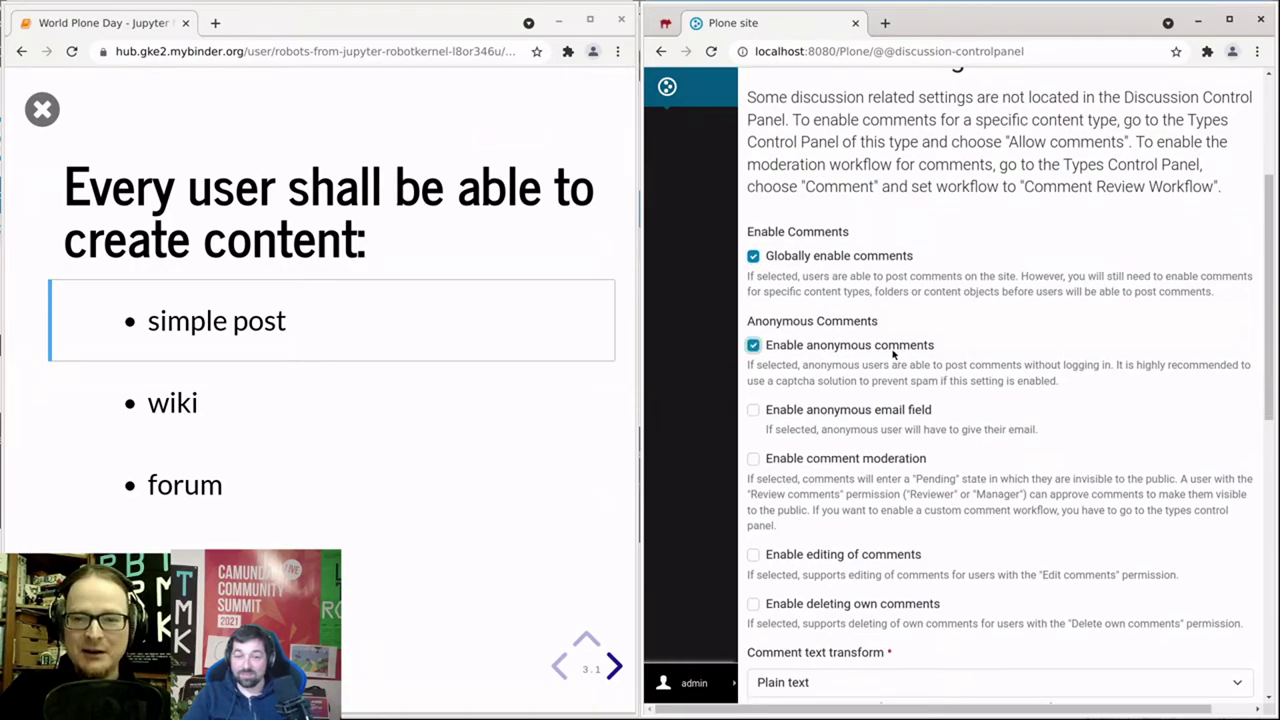
scroll(883, 398, down, 5)
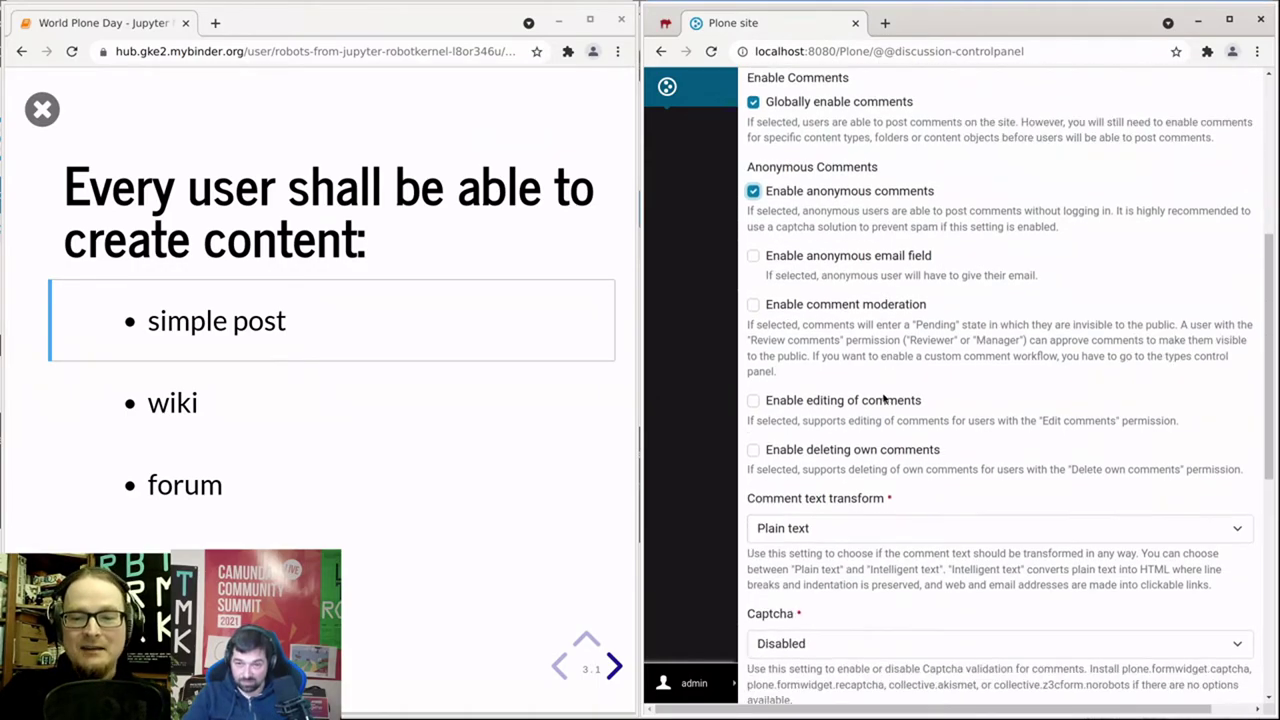
scroll(883, 398, down, 3)
click(789, 548)
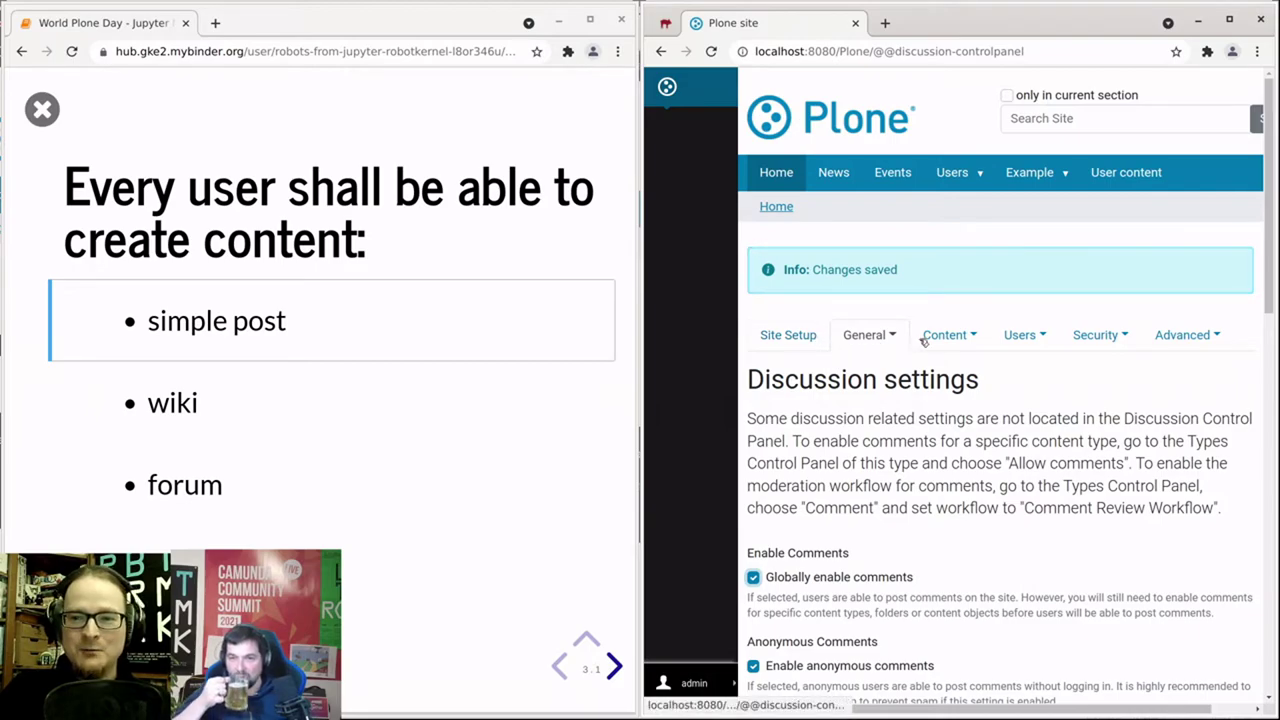
click(791, 338)
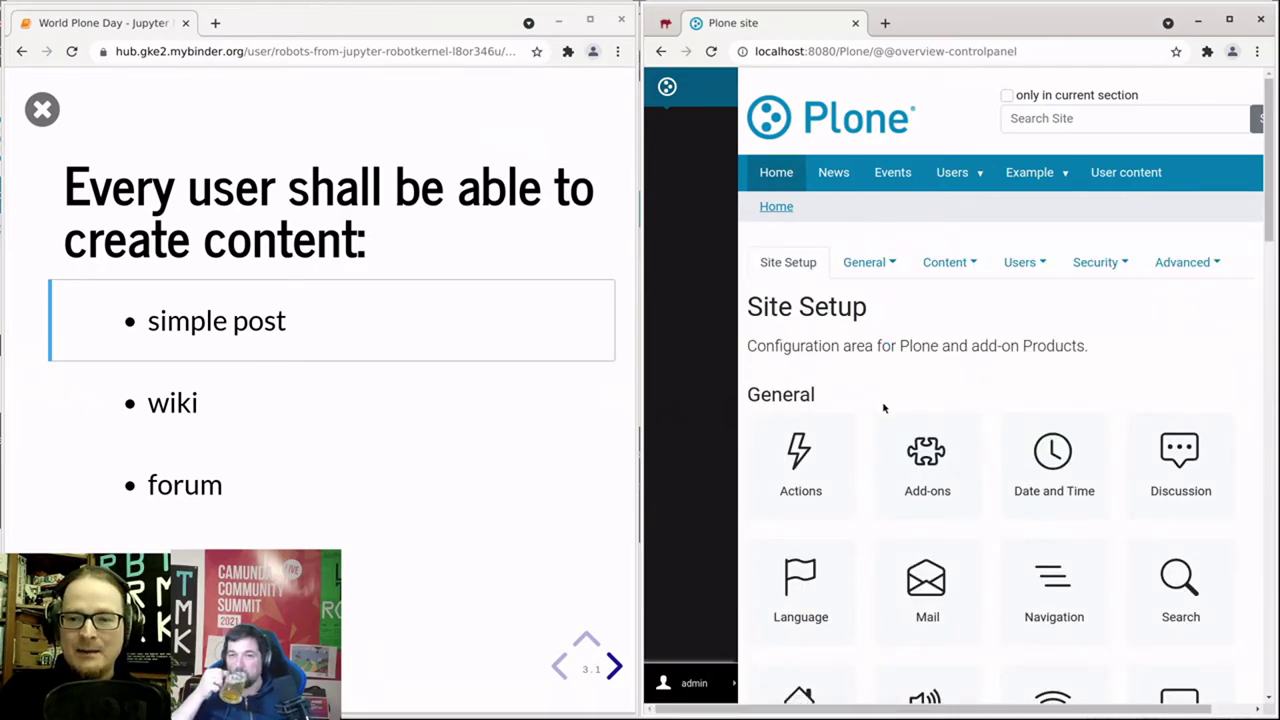
- In Content Settings, tick Allow comments for the Page content type and save
scroll(883, 405, down, 2)
scroll(885, 419, down, 2)
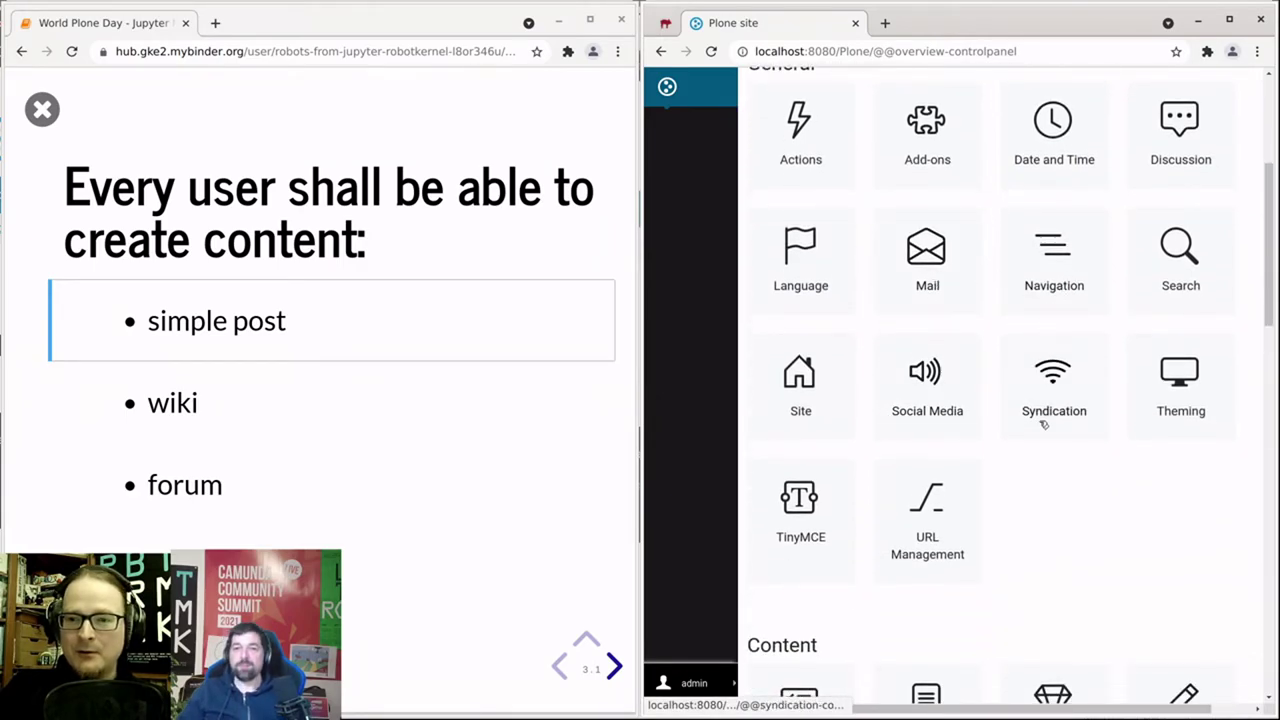
scroll(1037, 440, down, 3)
click(925, 455)
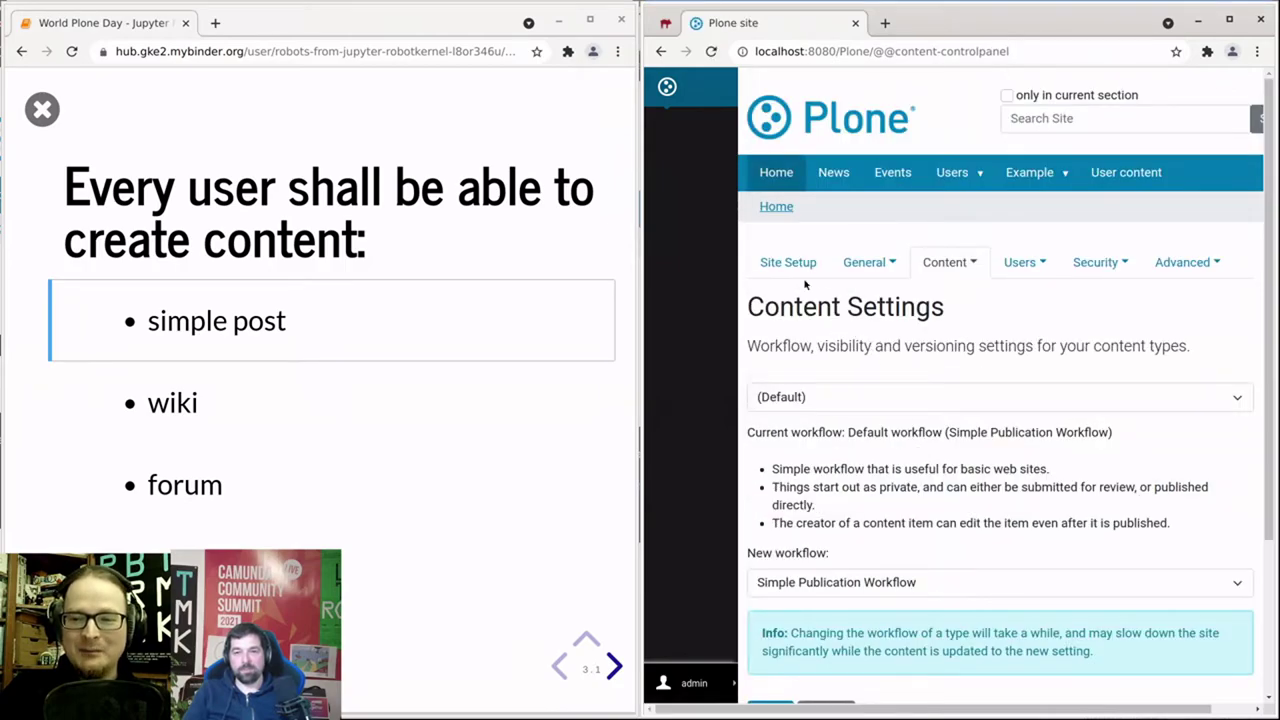
click(845, 399)
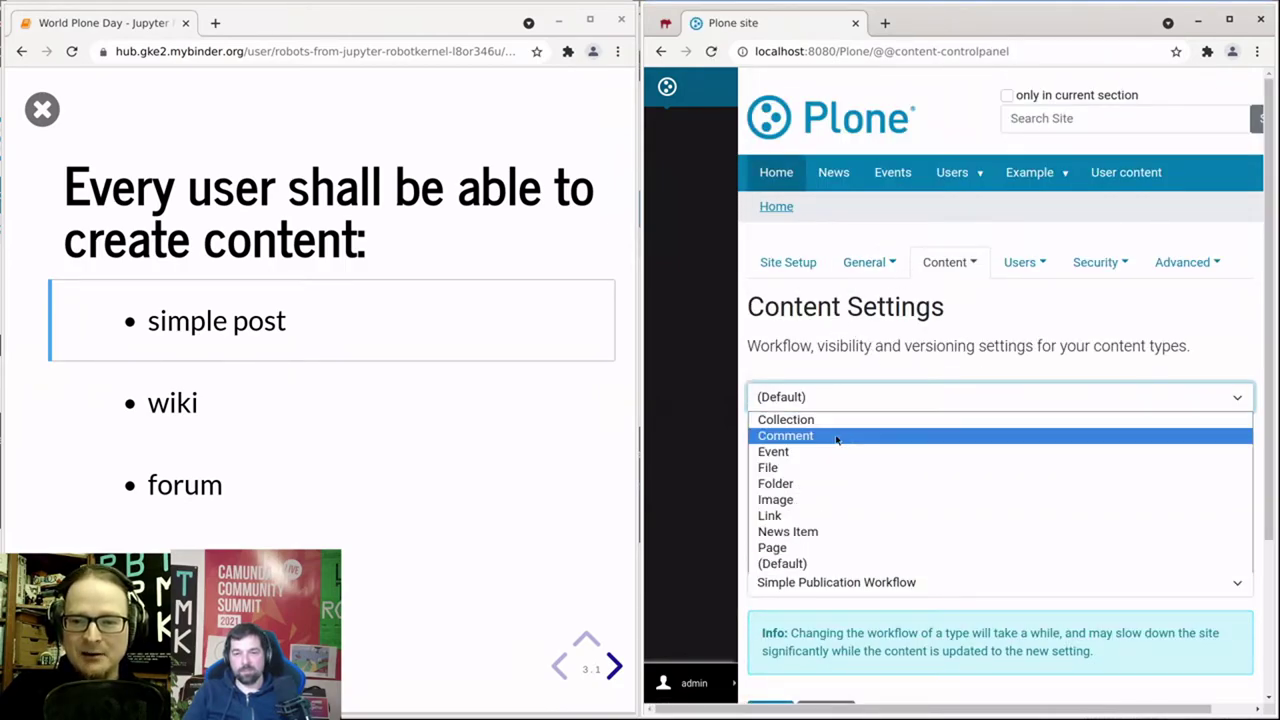
click(819, 546)
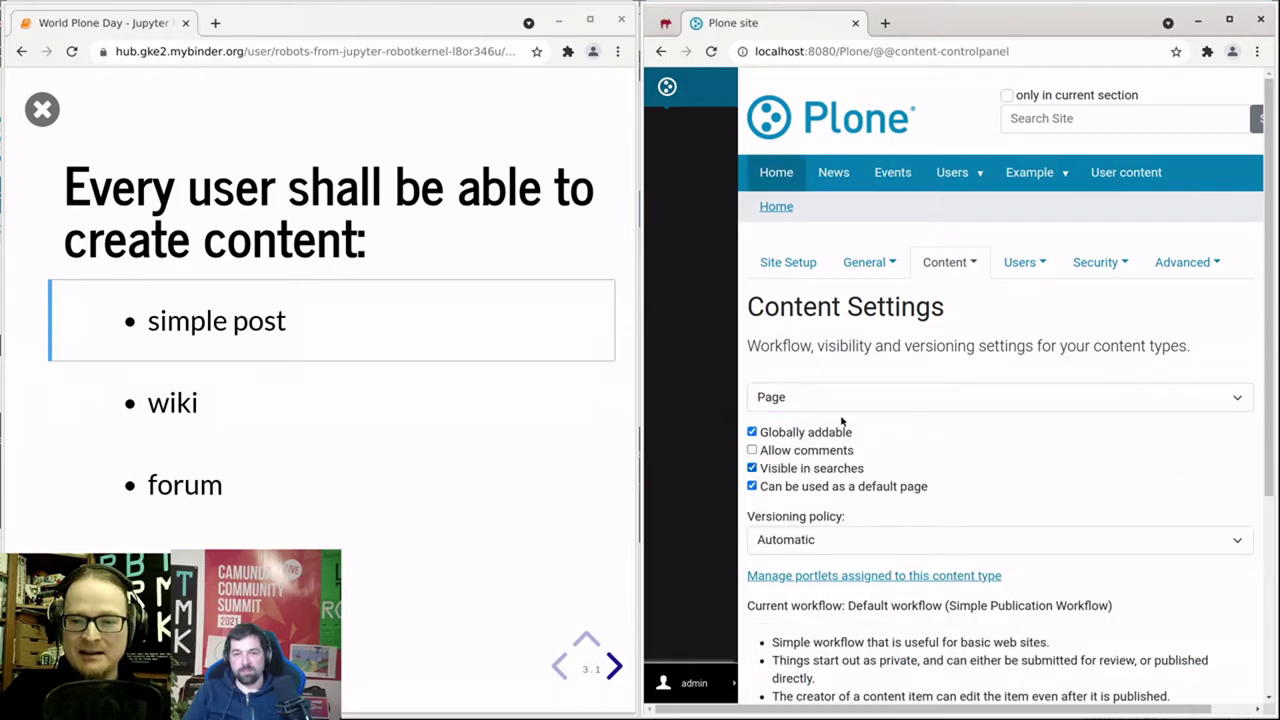
click(812, 455)
scroll(940, 434, down, 5)
click(790, 506)
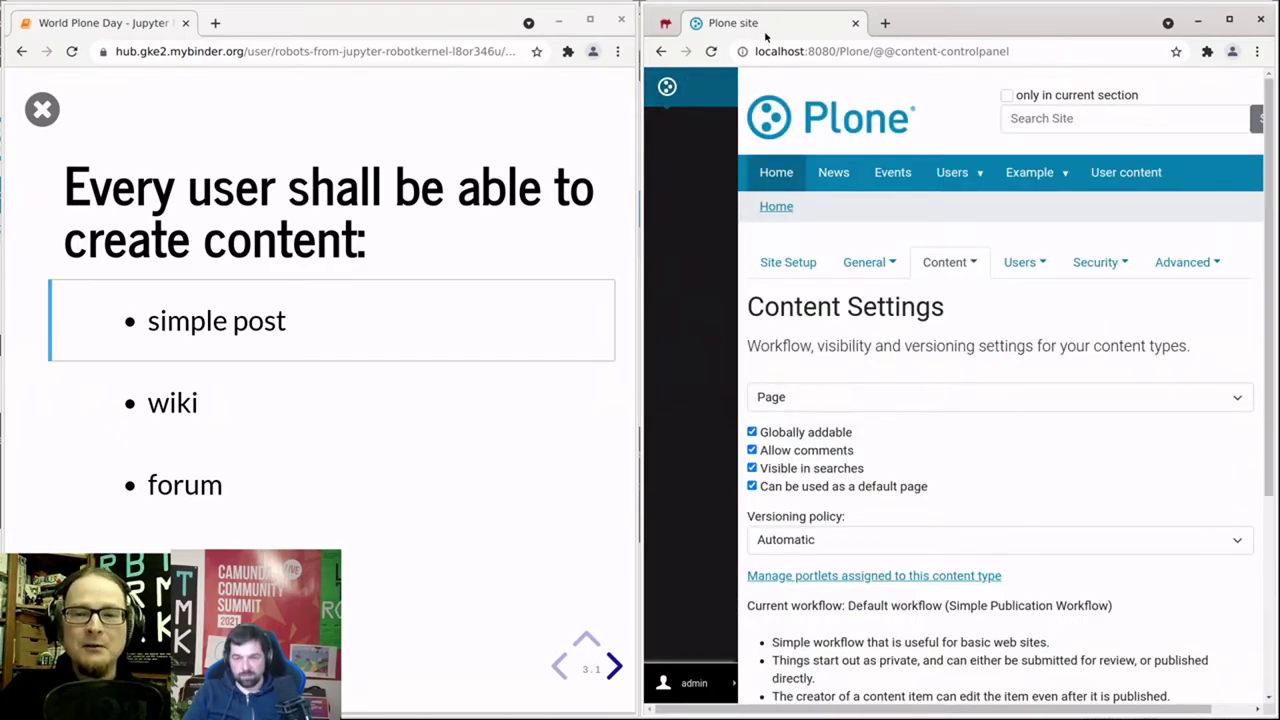
key(alt+Tab)
key(alt+Tab)
key(alt+Tab)
key(alt+Tab)
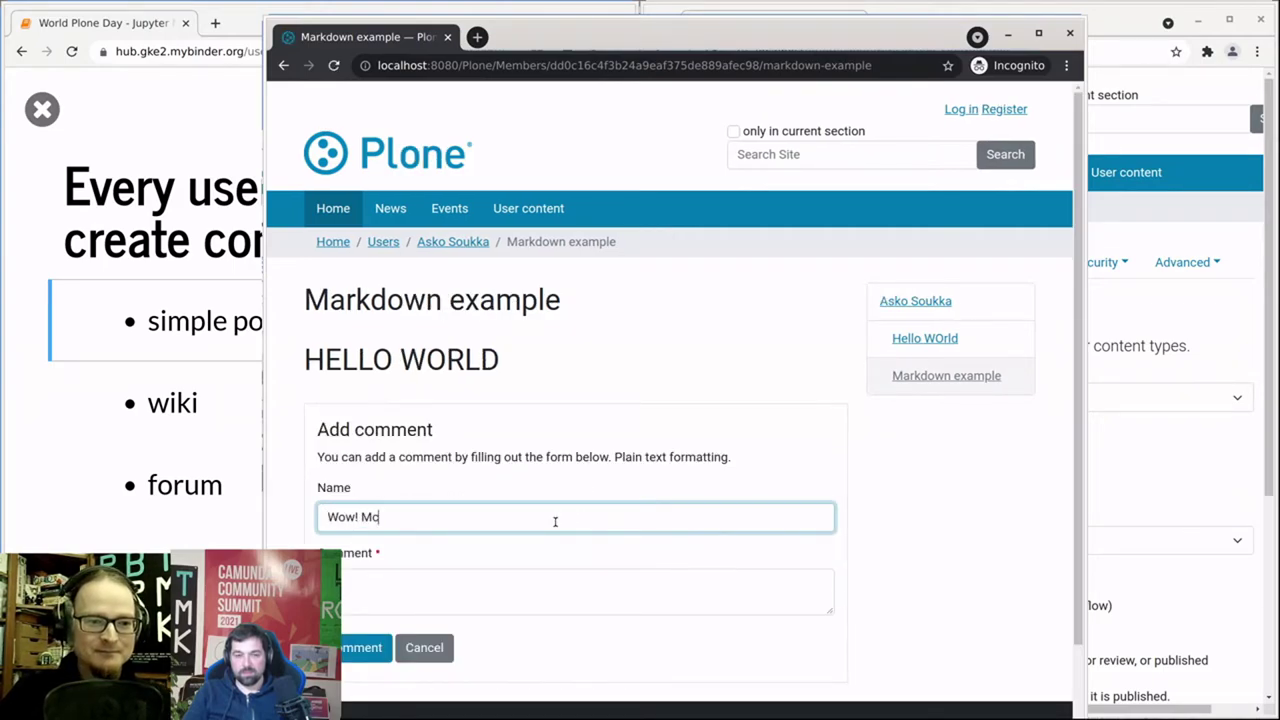
- Submit a visitor name and the comment ':-)' on Markdown example, then return to admin
click(456, 568)
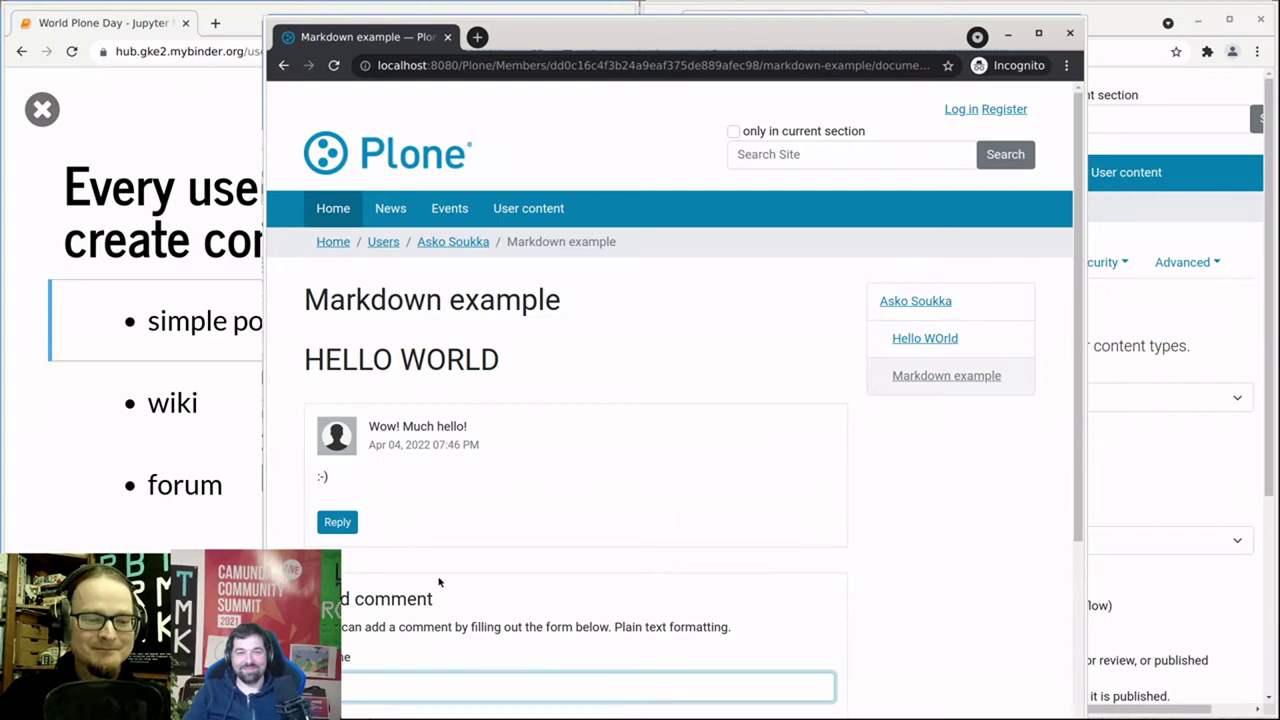
click(337, 521)
scroll(636, 271, up, 1)
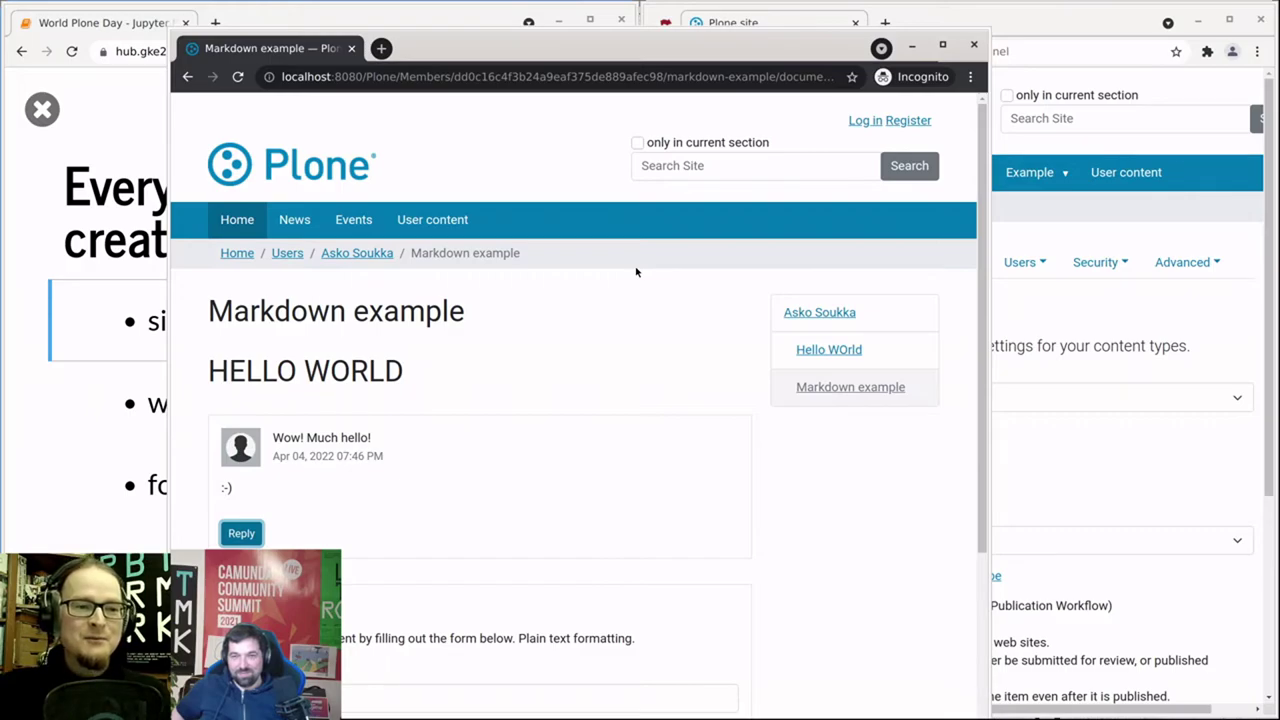
scroll(636, 271, down, 1)
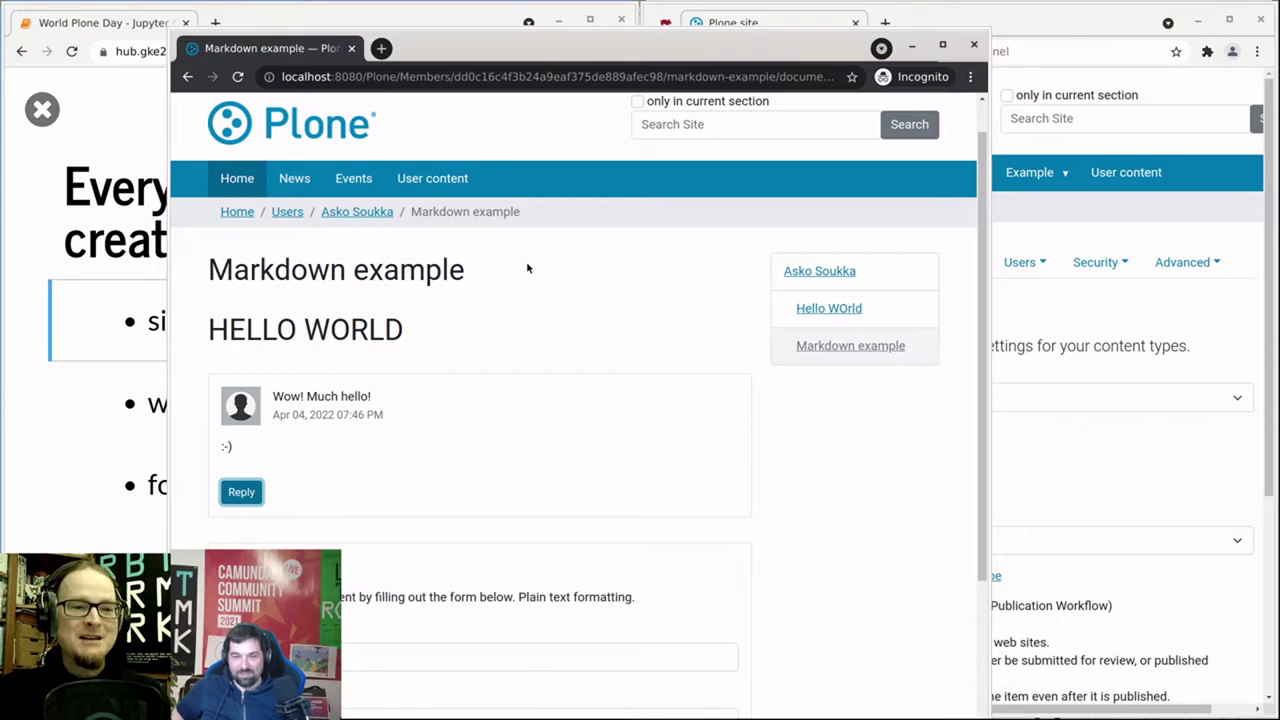
click(1145, 314)
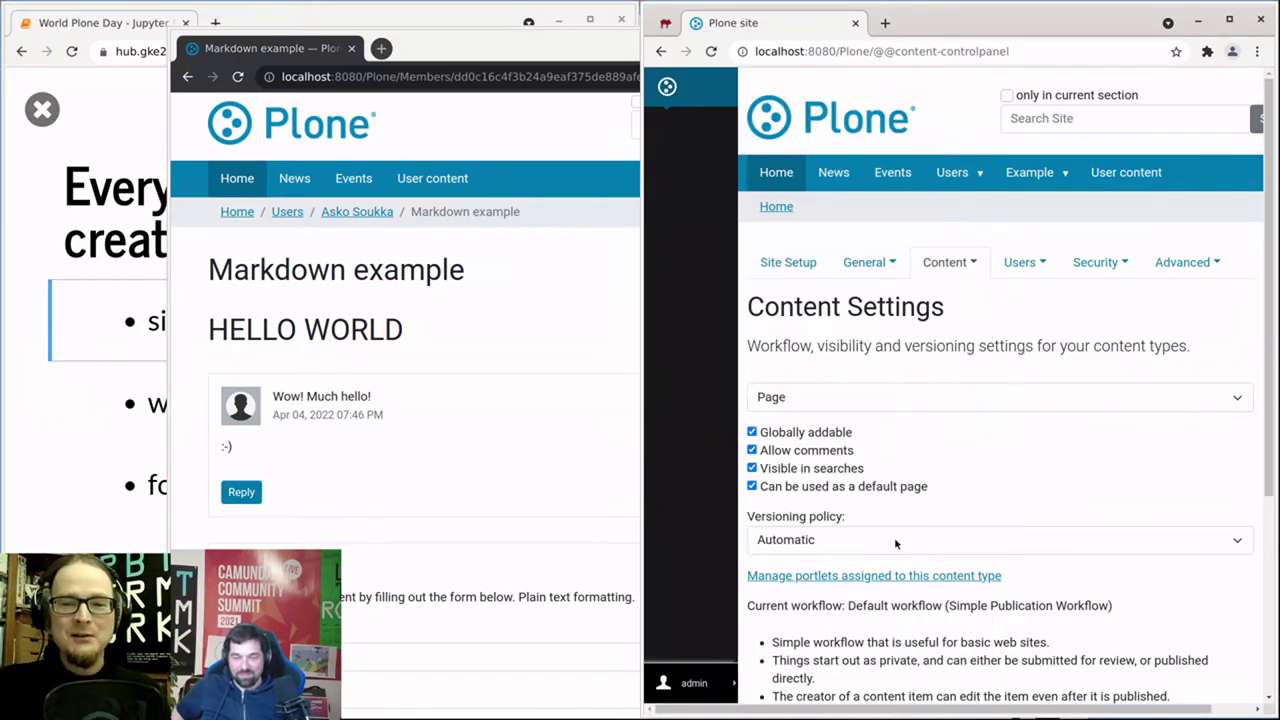
- Reopen the Discussion settings from Site Setup and scroll through them
click(724, 686)
click(800, 662)
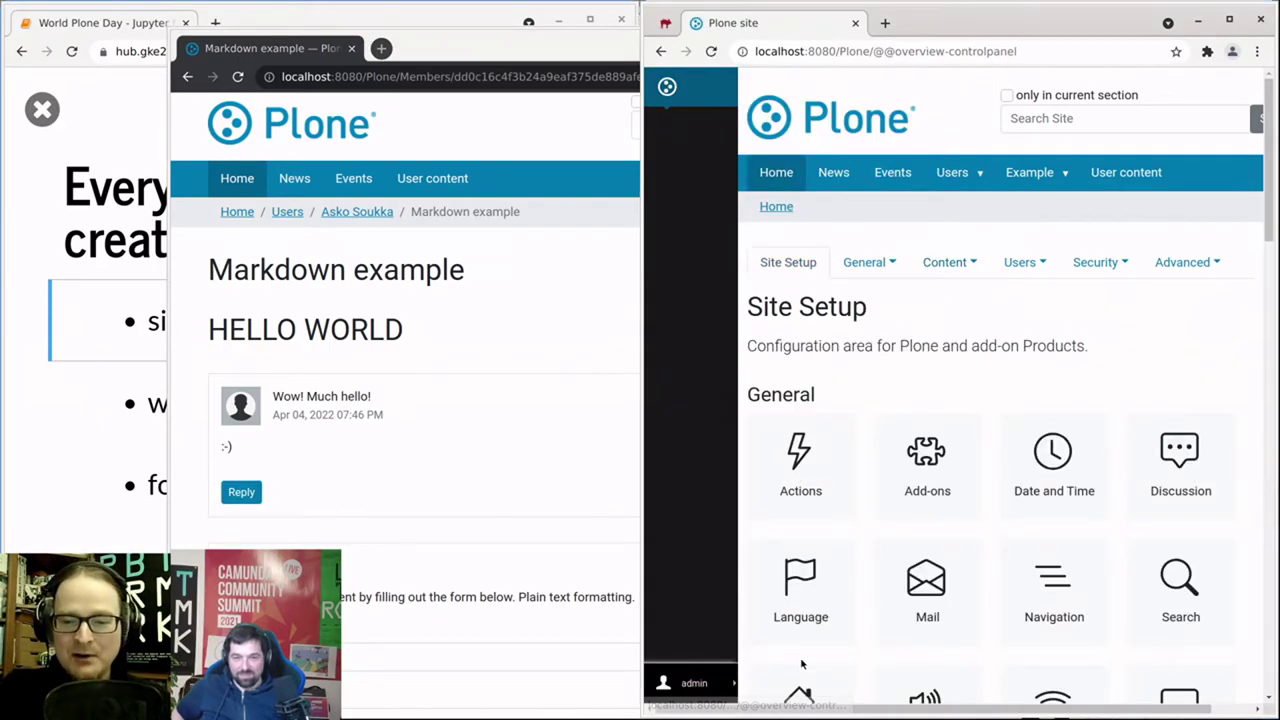
scroll(957, 452, down, 3)
click(1143, 314)
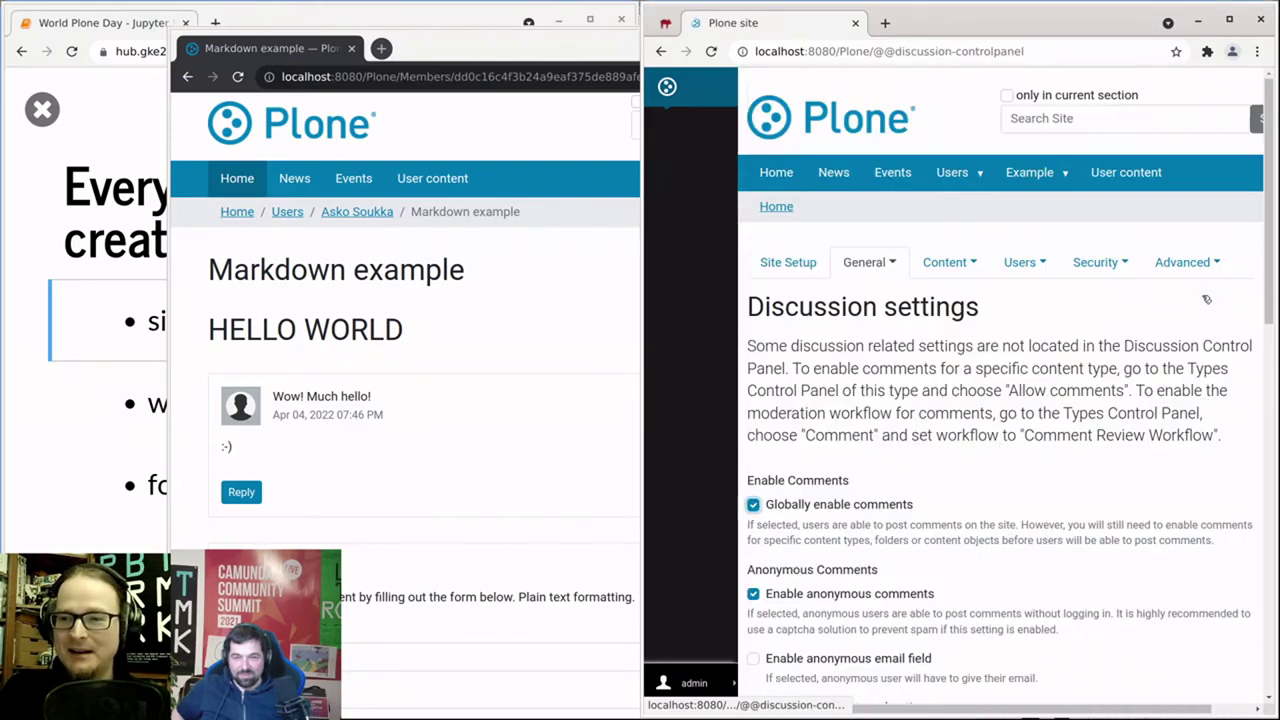
scroll(963, 405, down, 10)
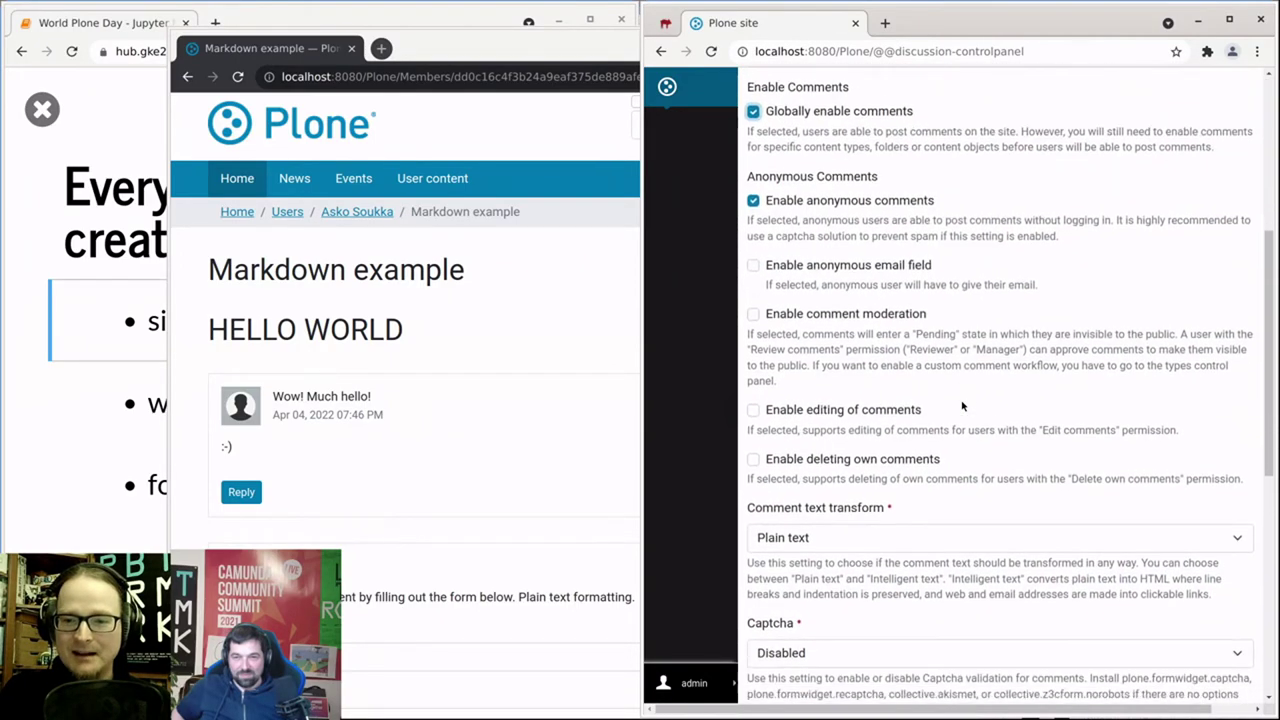
- Return to the Site Setup overview, scroll to Content, and bring the slides forward
click(660, 51)
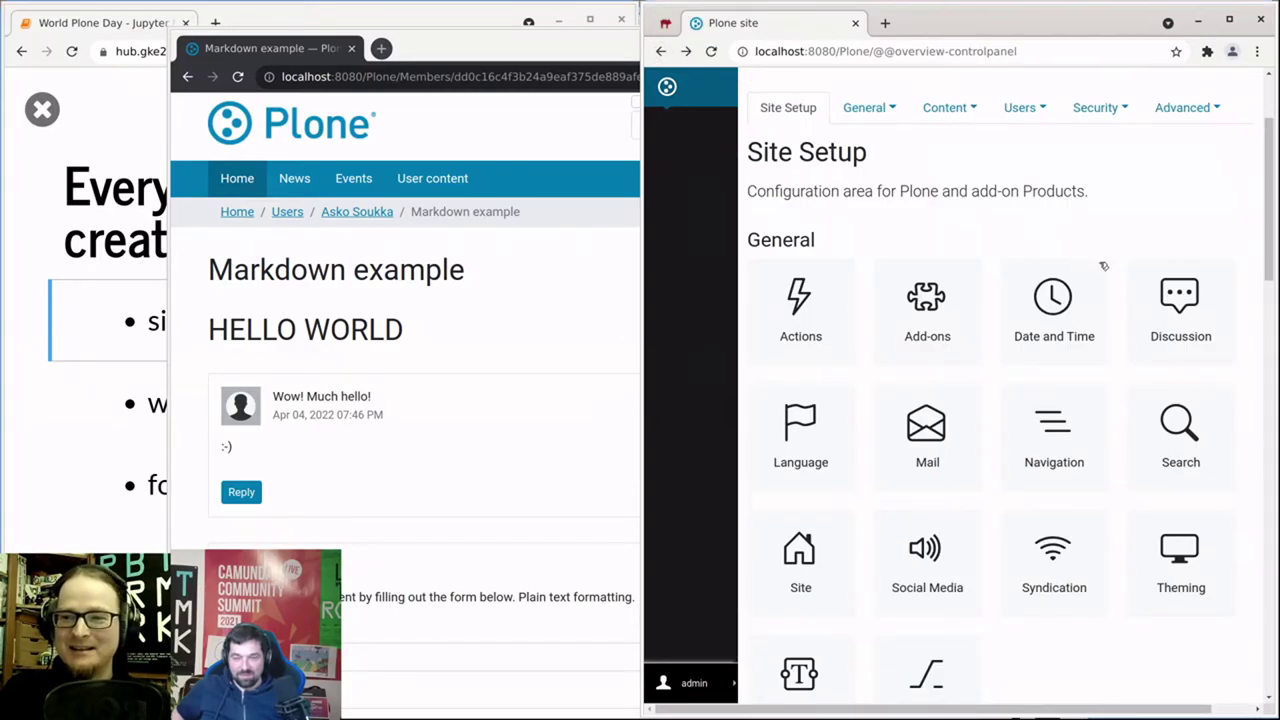
scroll(1160, 260, down, 2)
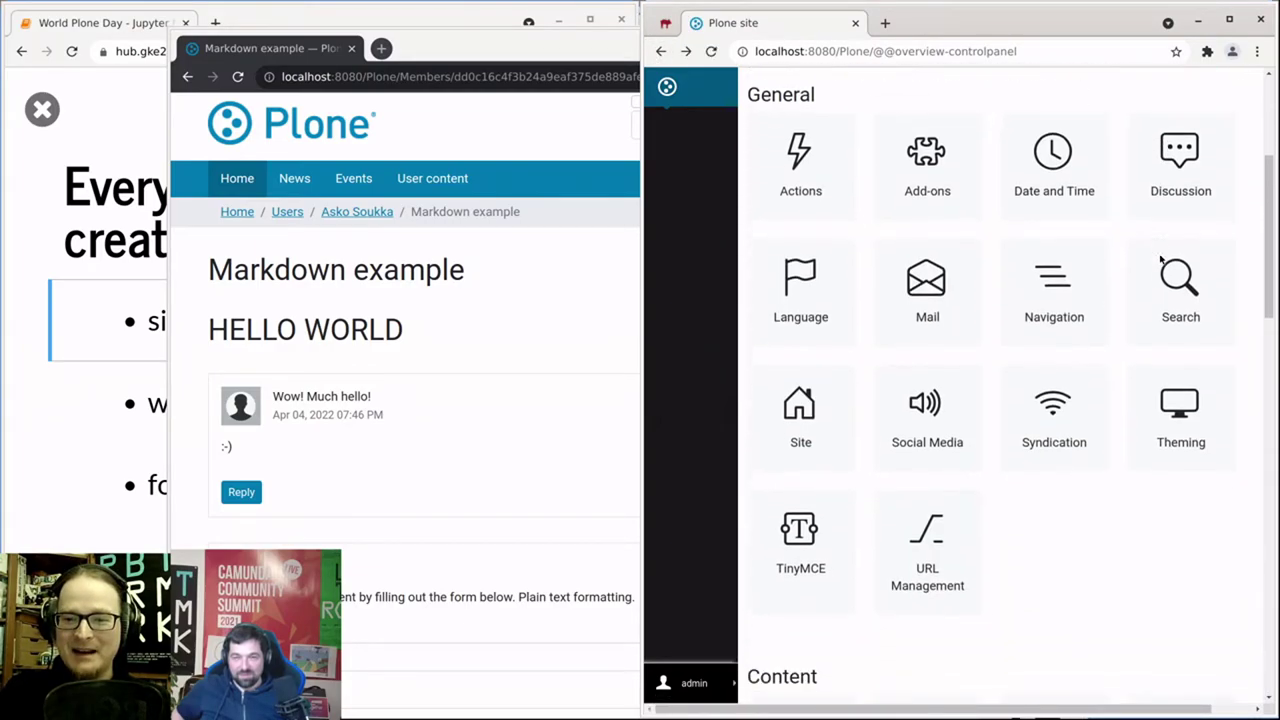
scroll(1160, 260, down, 6)
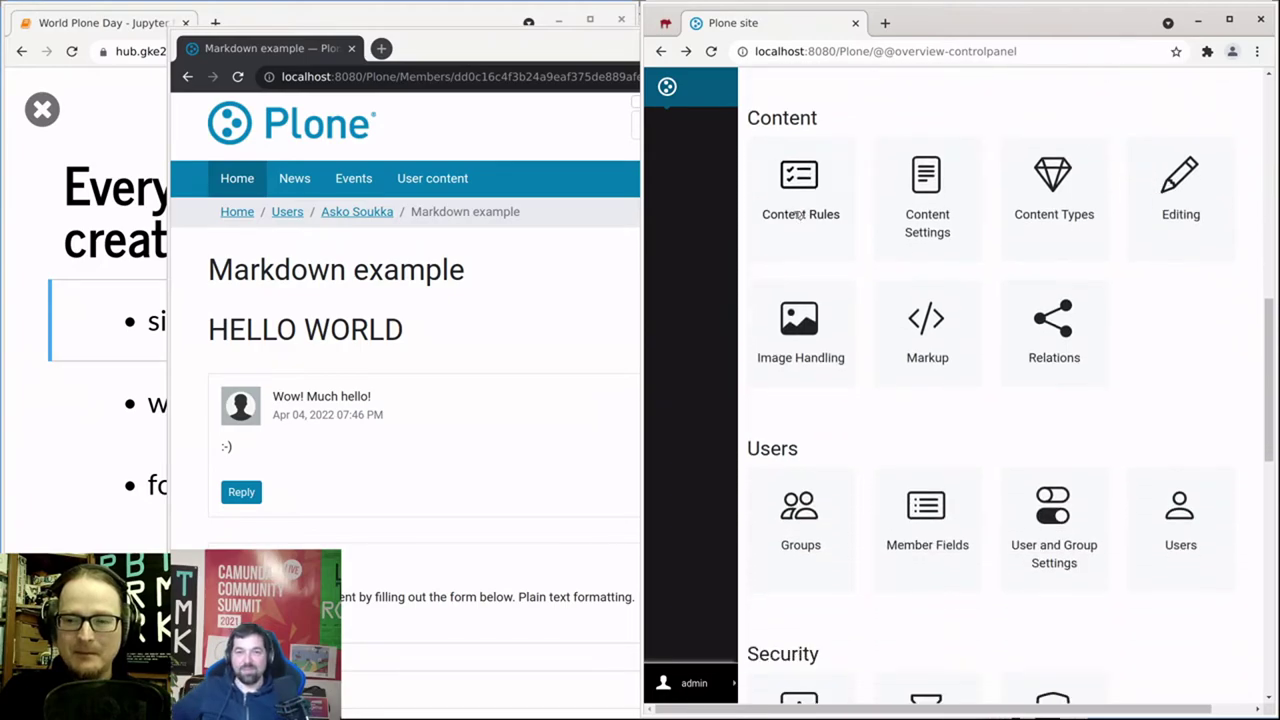
click(39, 387)
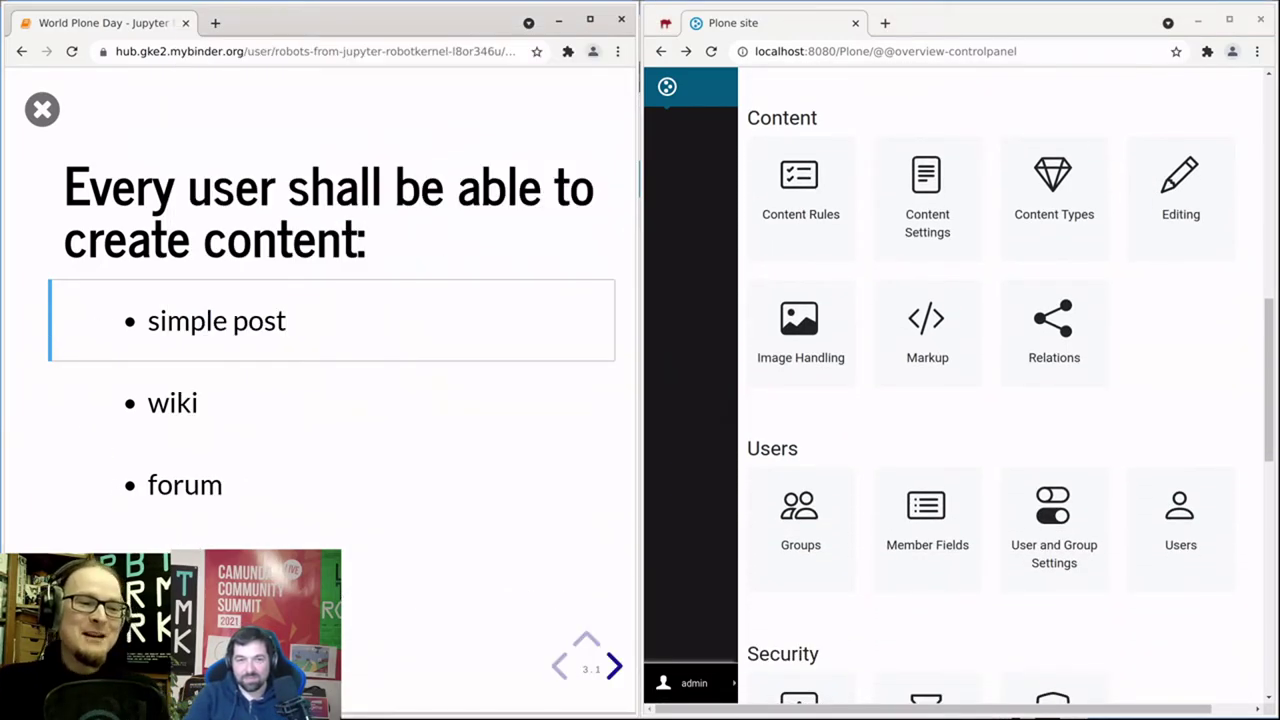
key(alt+Tab)
- Scroll the Plone control panel, then advance the slides to 4.1 on finding content easily
click(530, 208)
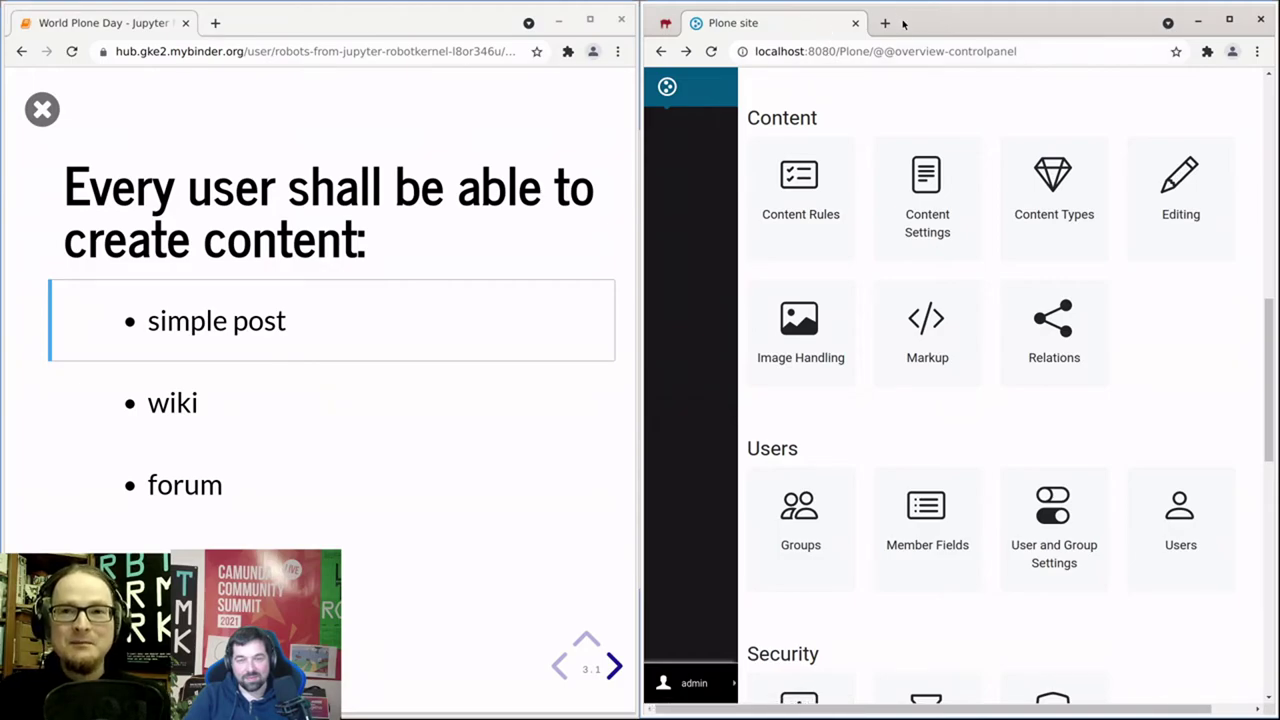
scroll(937, 177, up, 9)
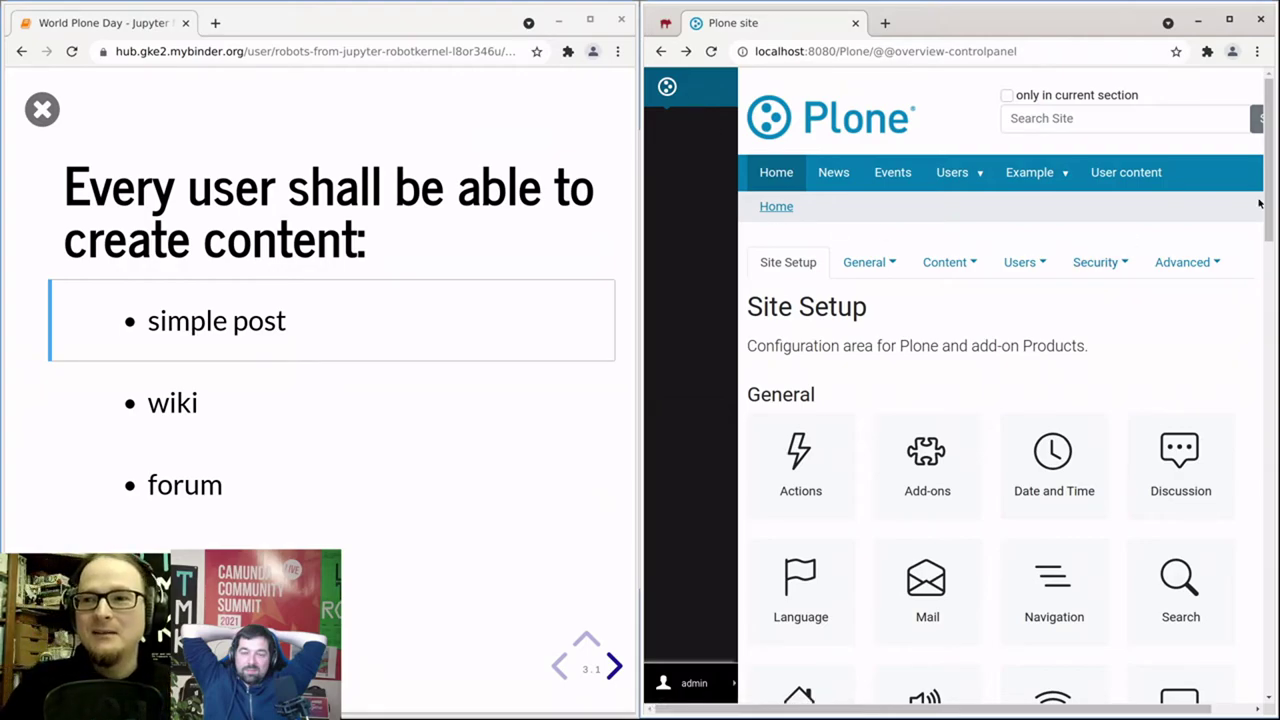
drag(1264, 200, 1266, 355)
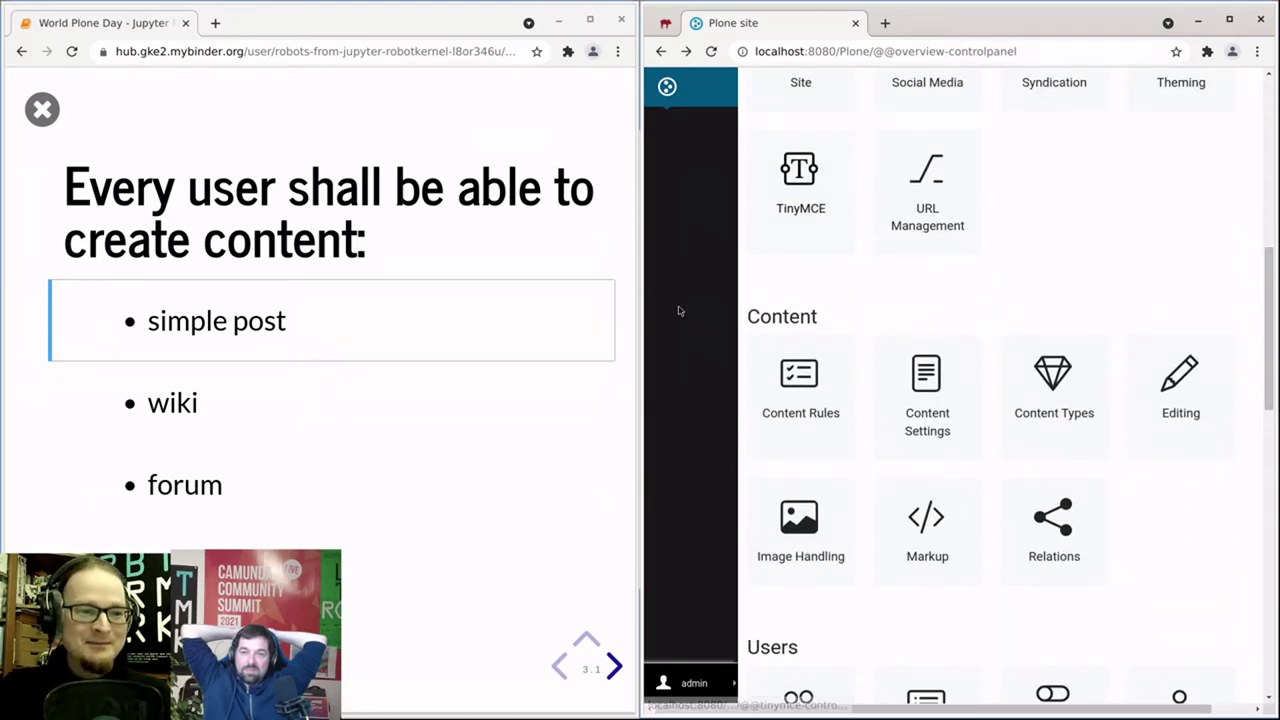
click(536, 112)
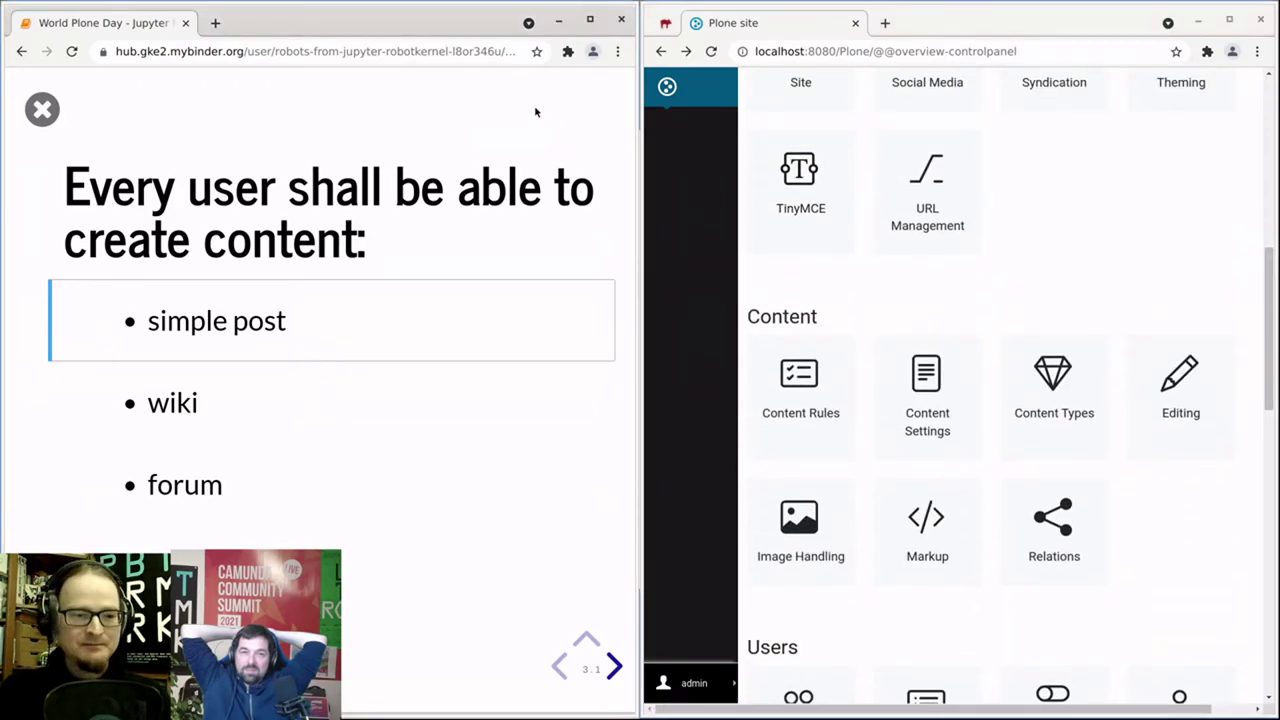
key(Right)
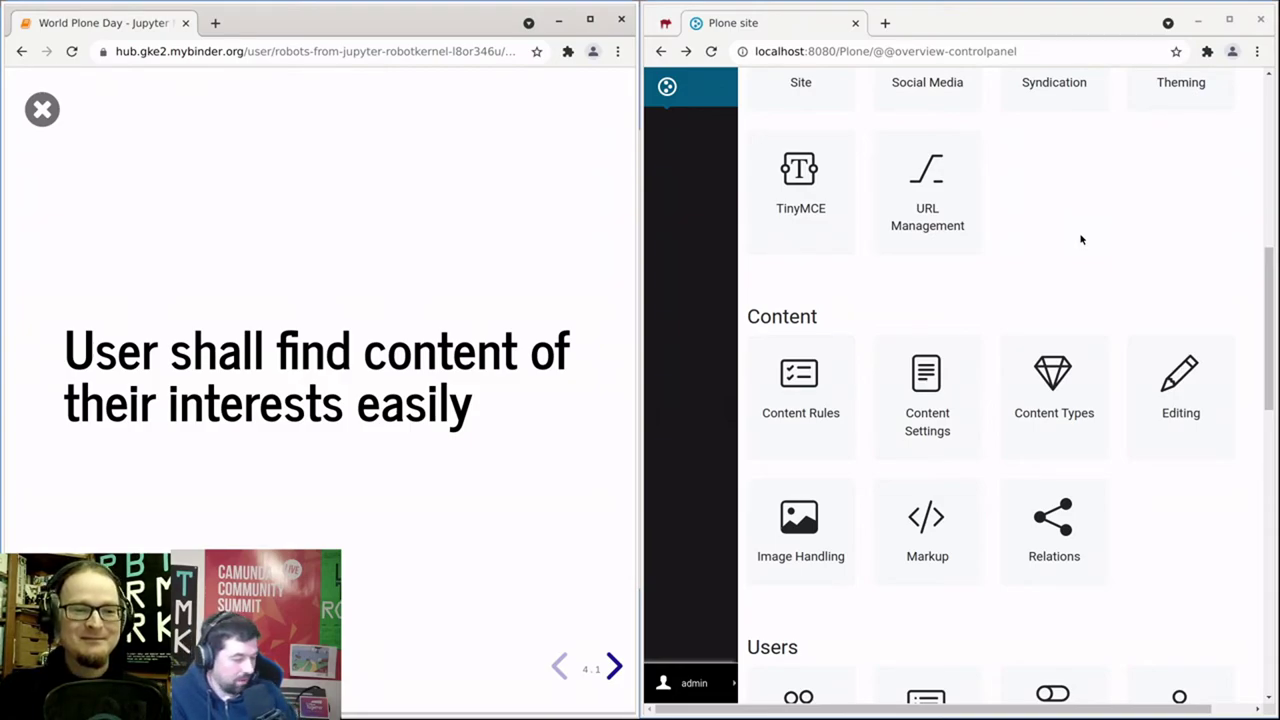
scroll(983, 264, up, 6)
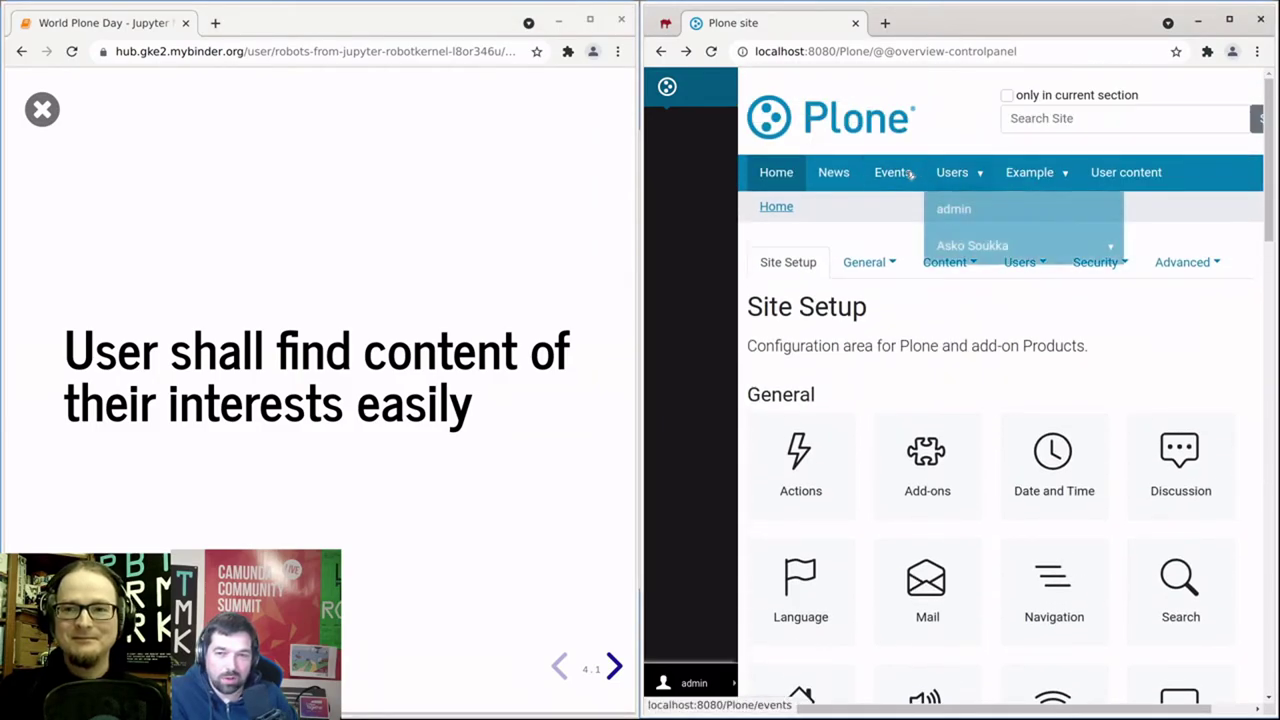
- Collapse the sidebar and navigate via Example > Another folder to the Hello World page
click(662, 87)
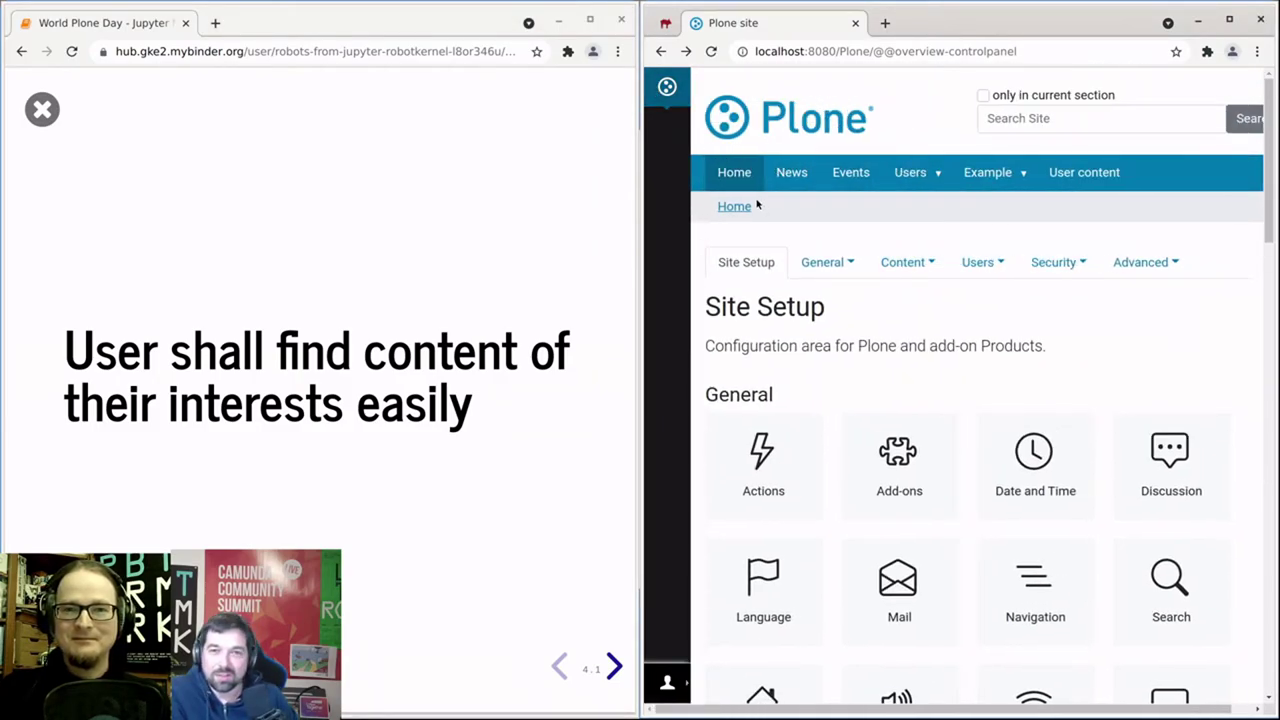
click(791, 174)
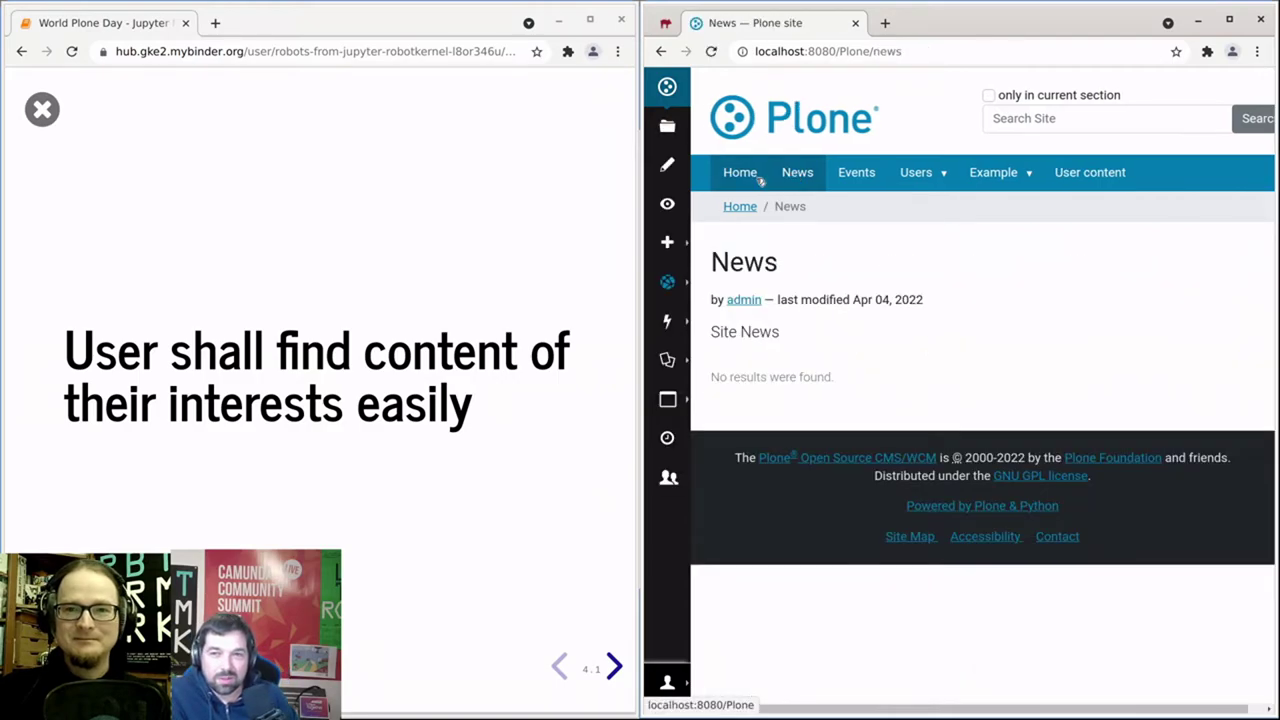
click(752, 180)
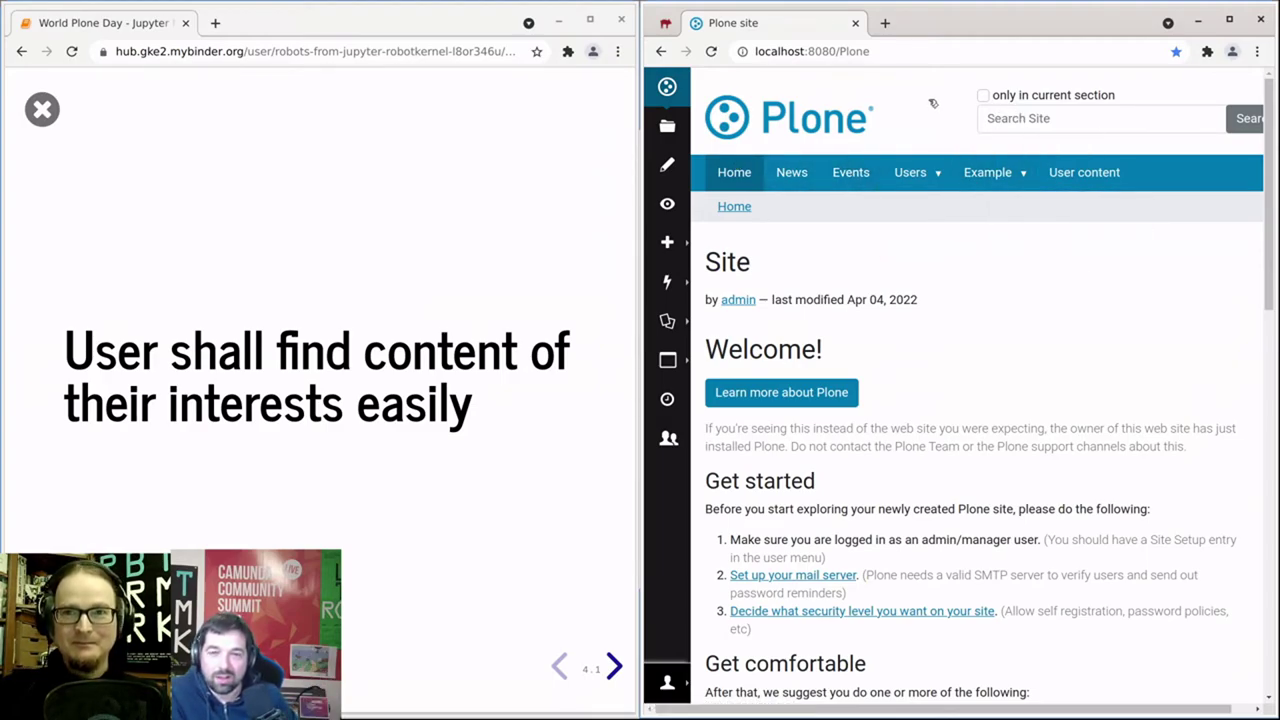
click(1016, 120)
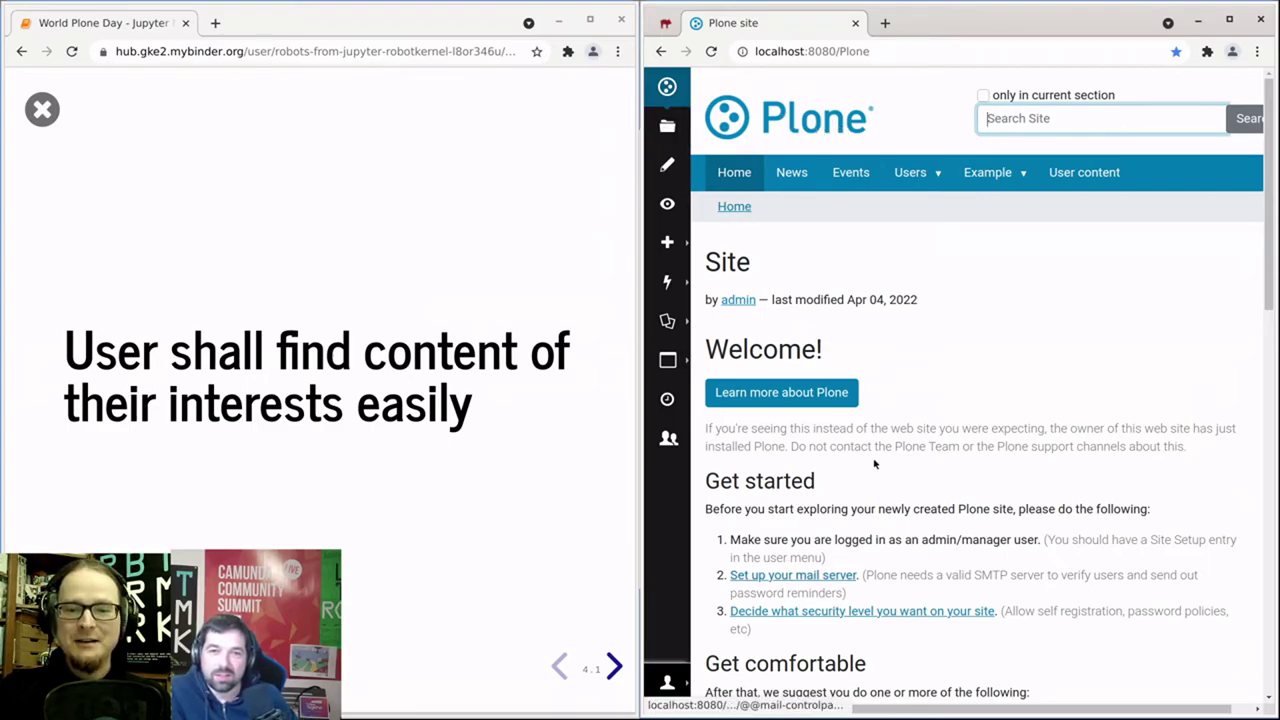
mouse_move(986, 177)
mouse_move(966, 212)
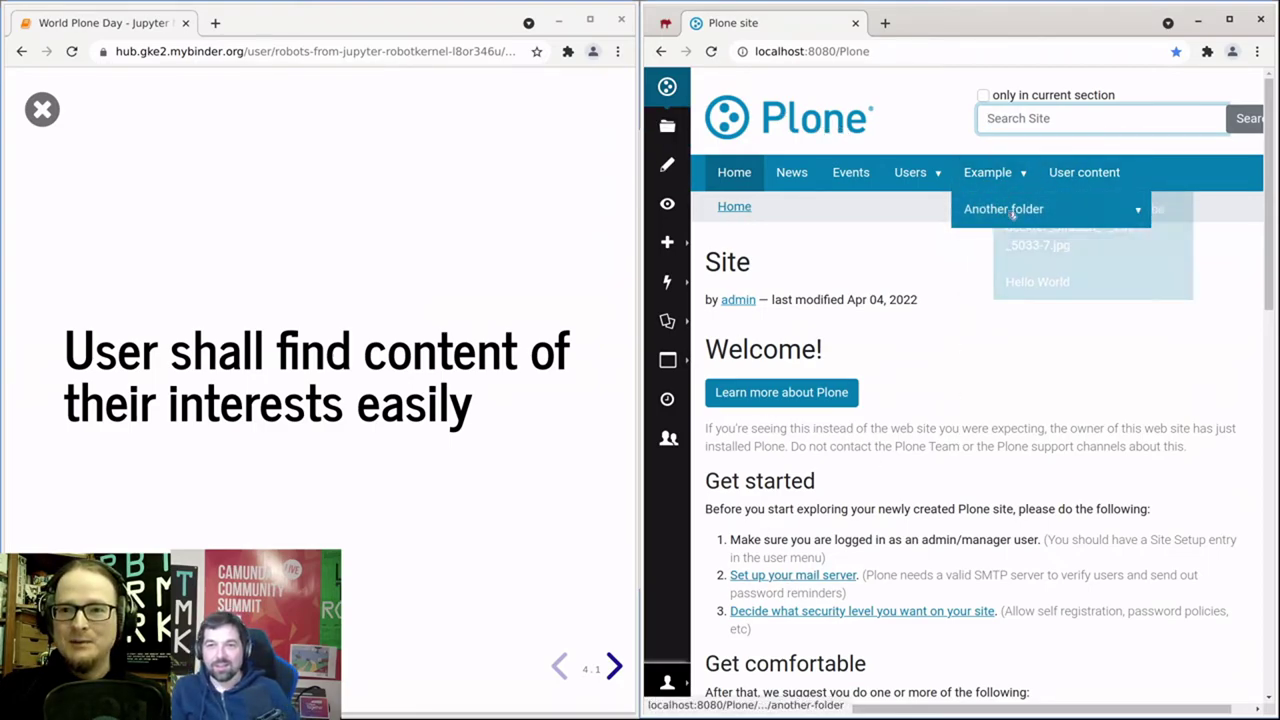
click(1168, 281)
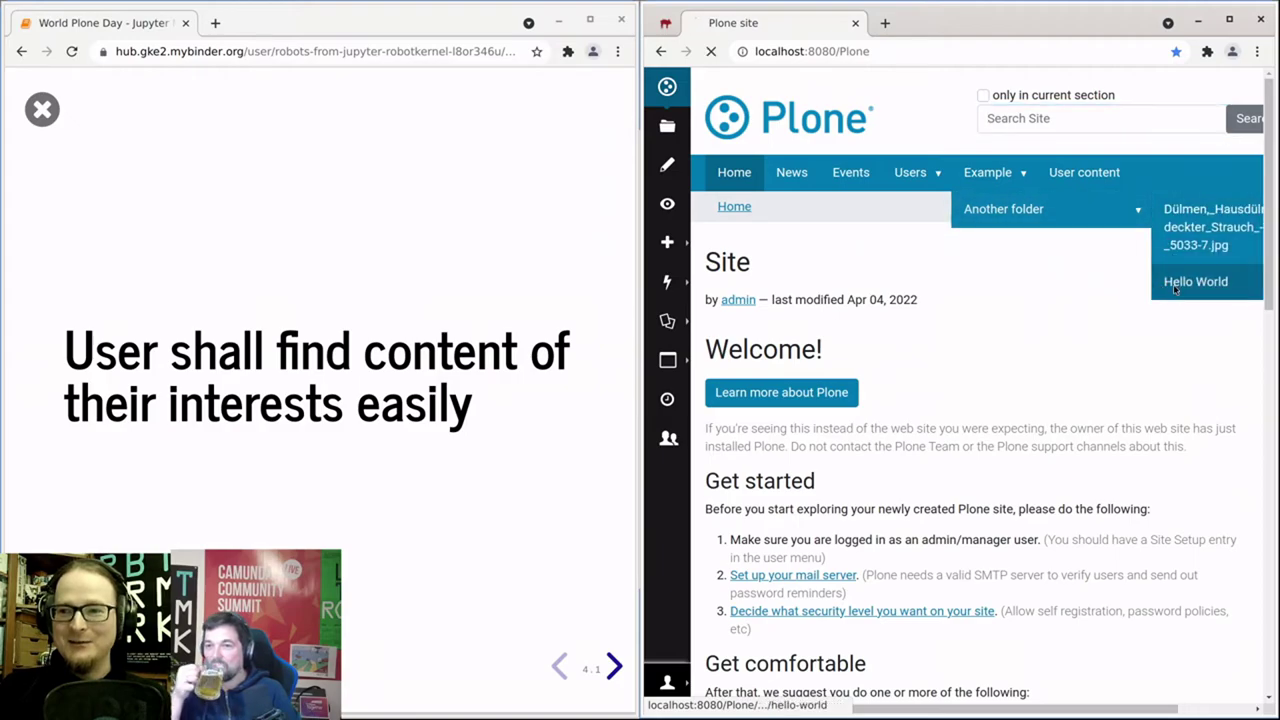
scroll(709, 175, down, 5)
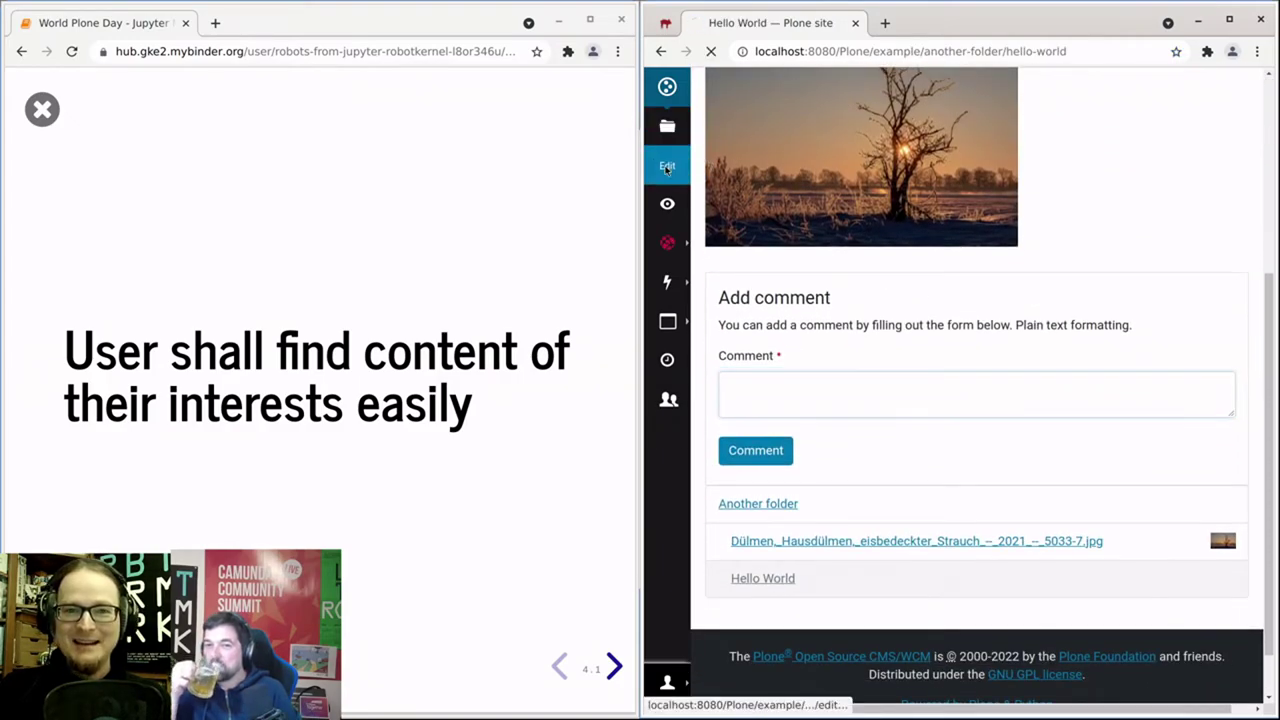
- Add the tag 'example' to Hello World in its Categorization fields and save
click(667, 164)
click(897, 305)
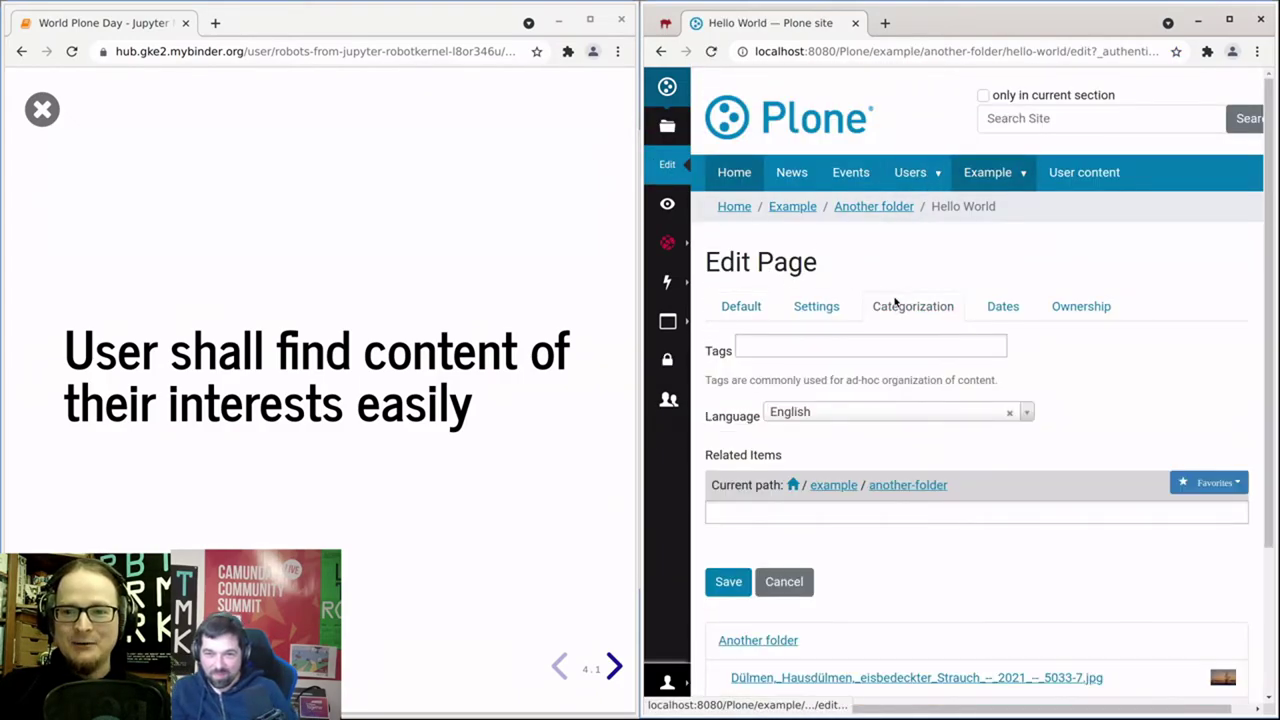
click(857, 352)
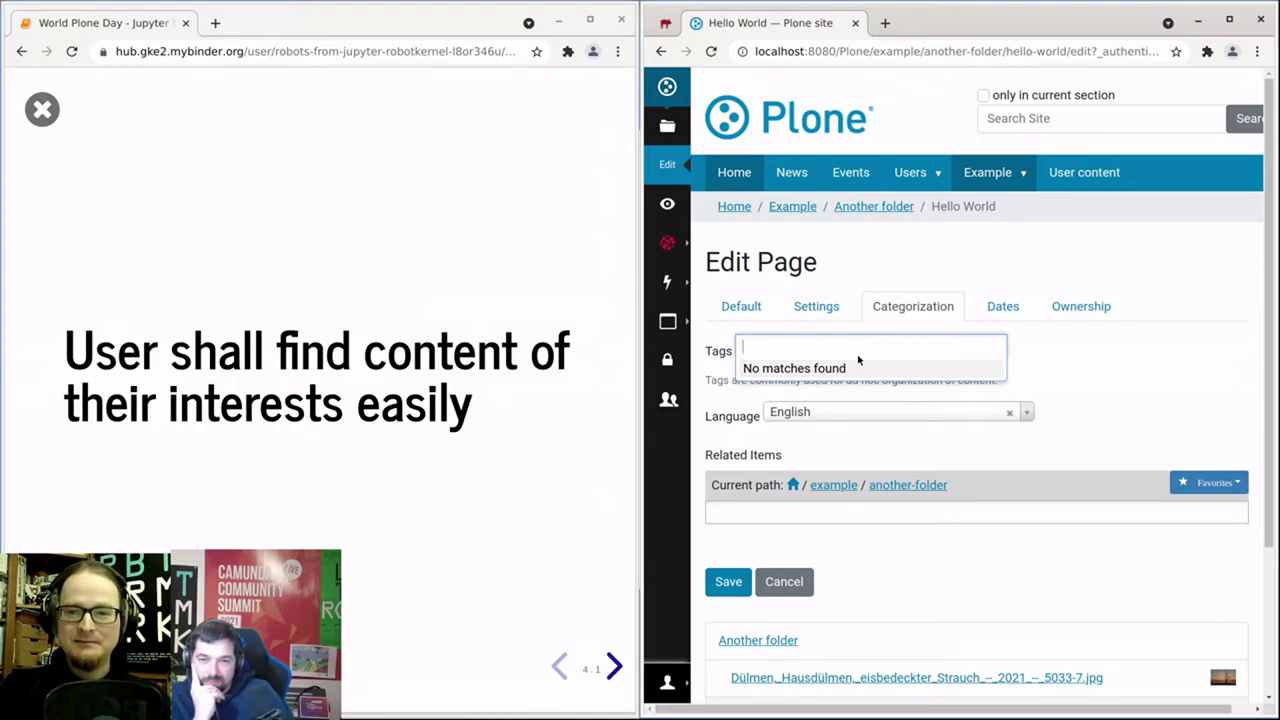
text(example)
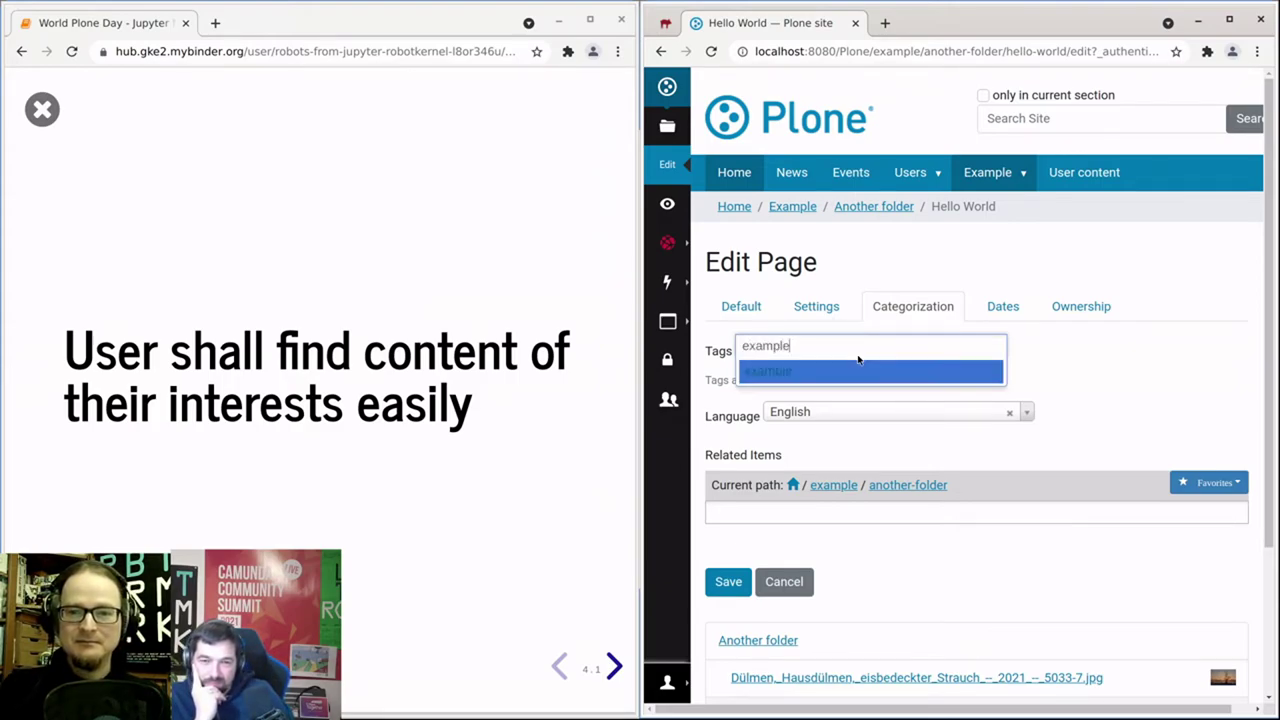
click(836, 372)
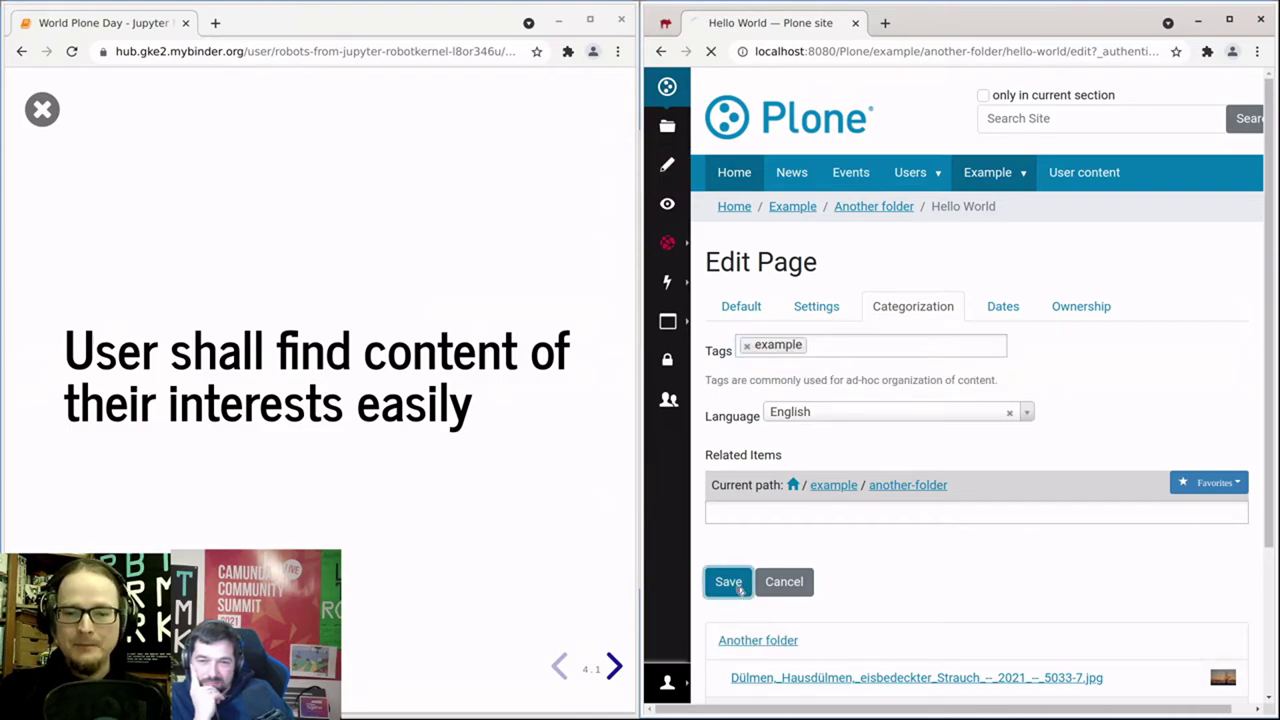
click(729, 582)
scroll(736, 590, down, 2)
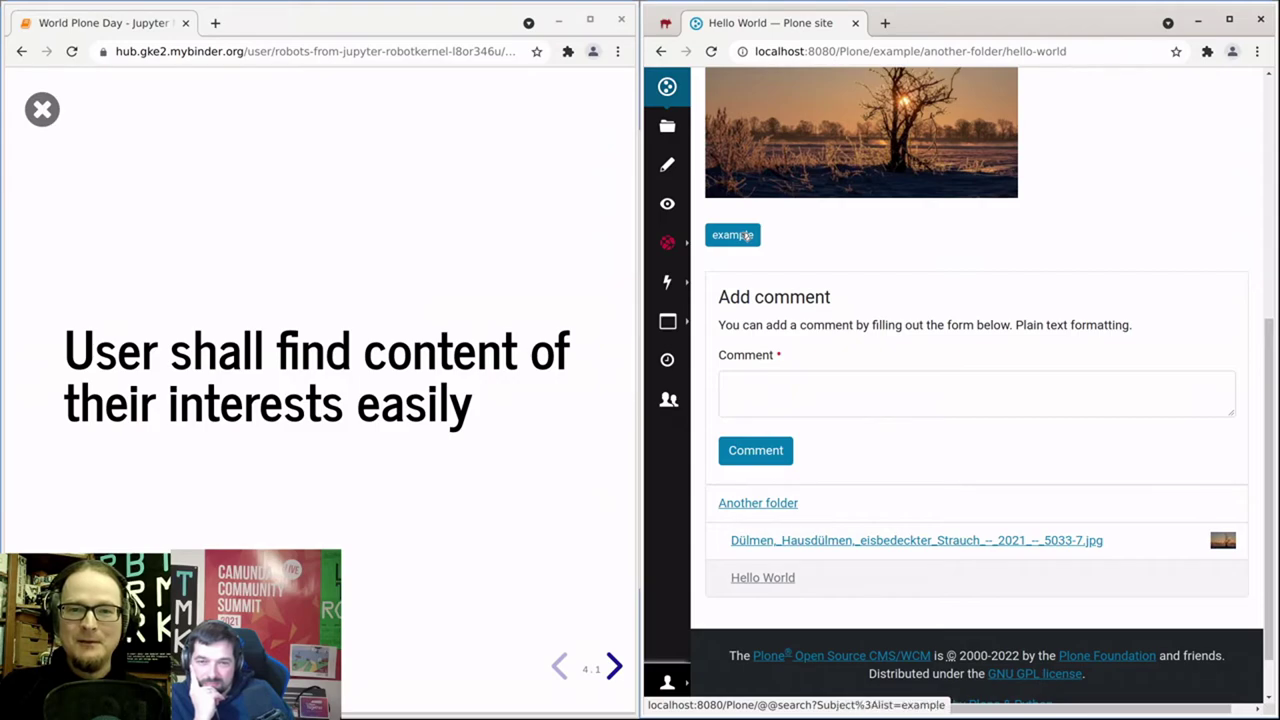
- Show content tagged 'example' via the page's tag link, then go back Home
click(735, 236)
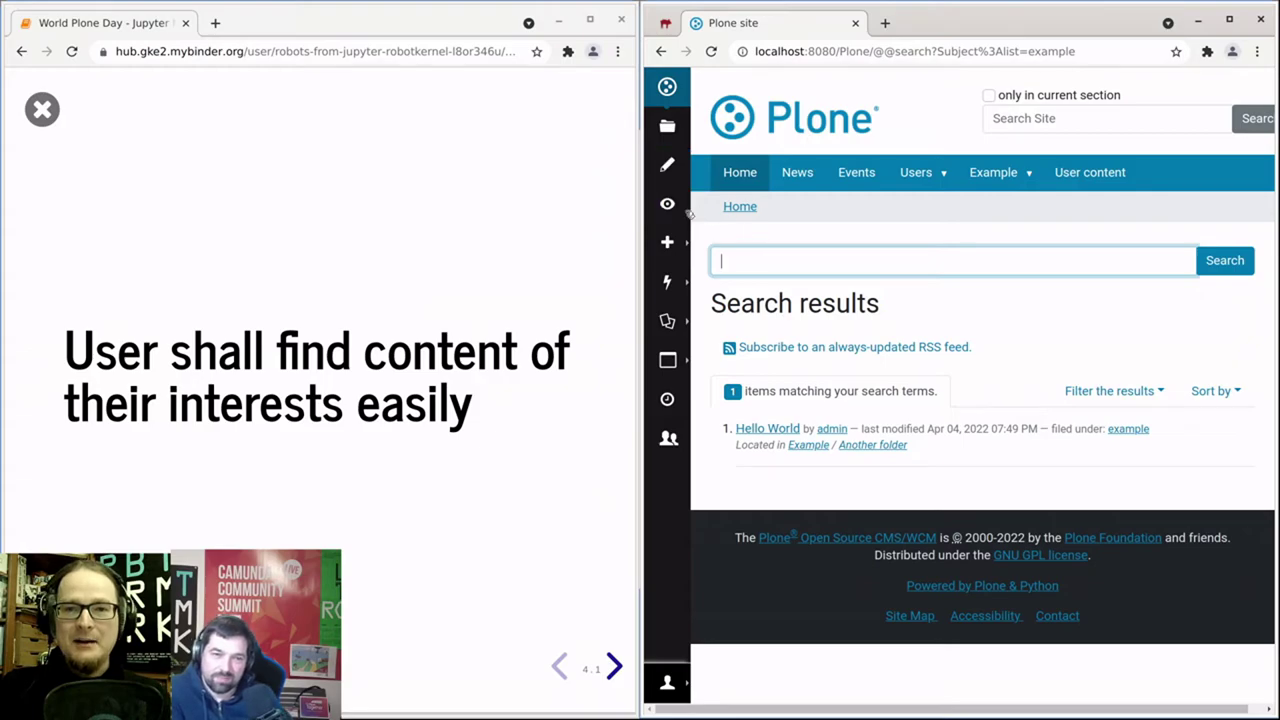
click(750, 172)
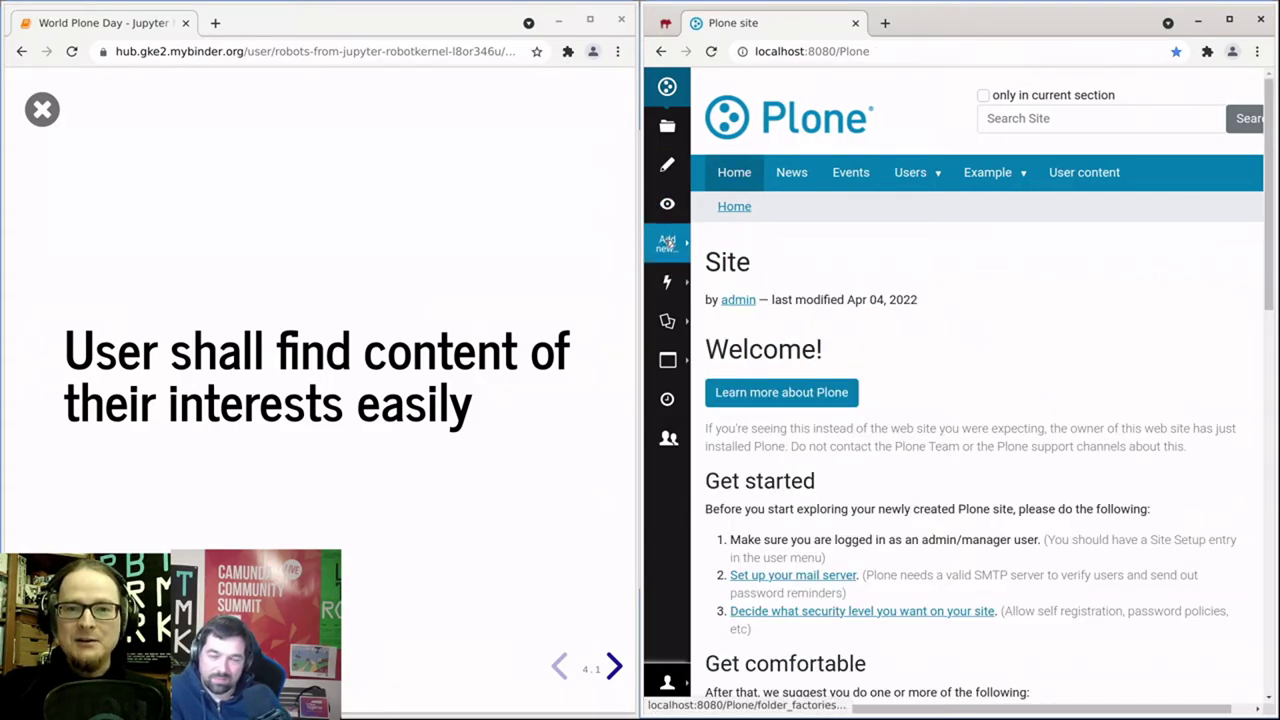
- Add a new Collection titled 'Tagged content'
click(668, 243)
click(722, 260)
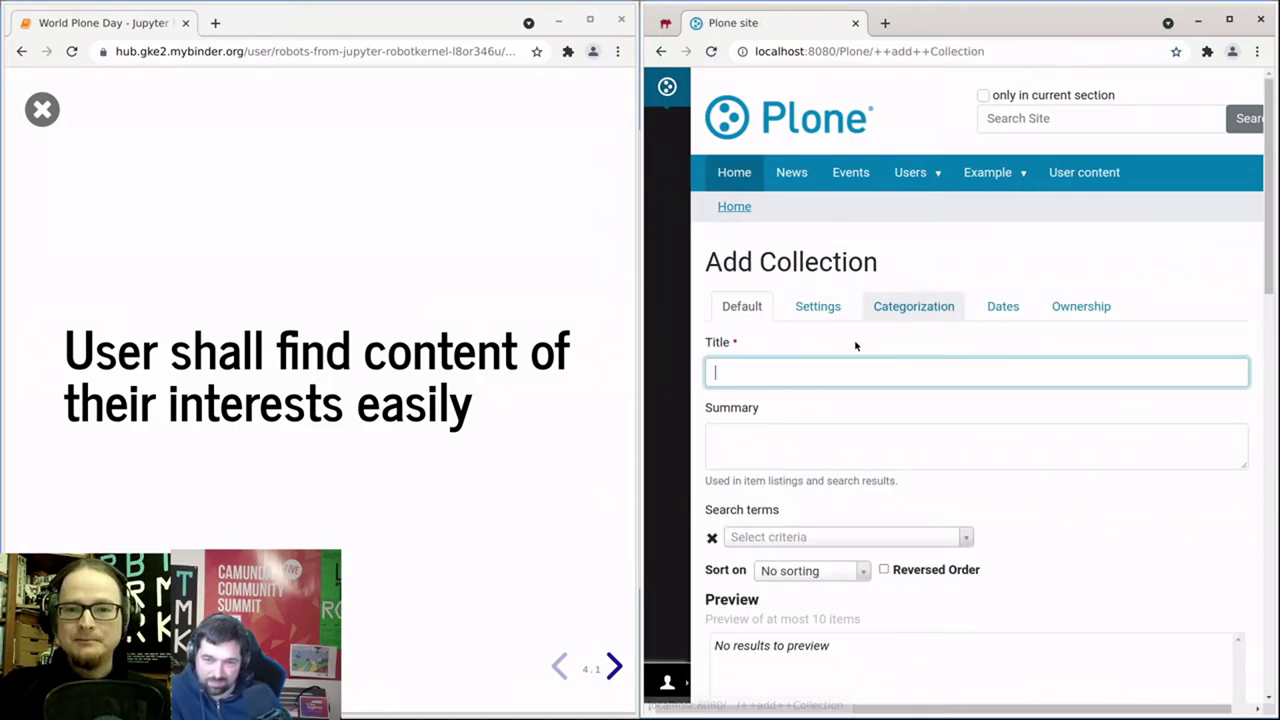
text(Ed)
key(BackSpace)
key(BackSpace)
text(Tagged conten)
- Give the collection a Tag criterion matching 'example', save it, and open Hello World
click(766, 538)
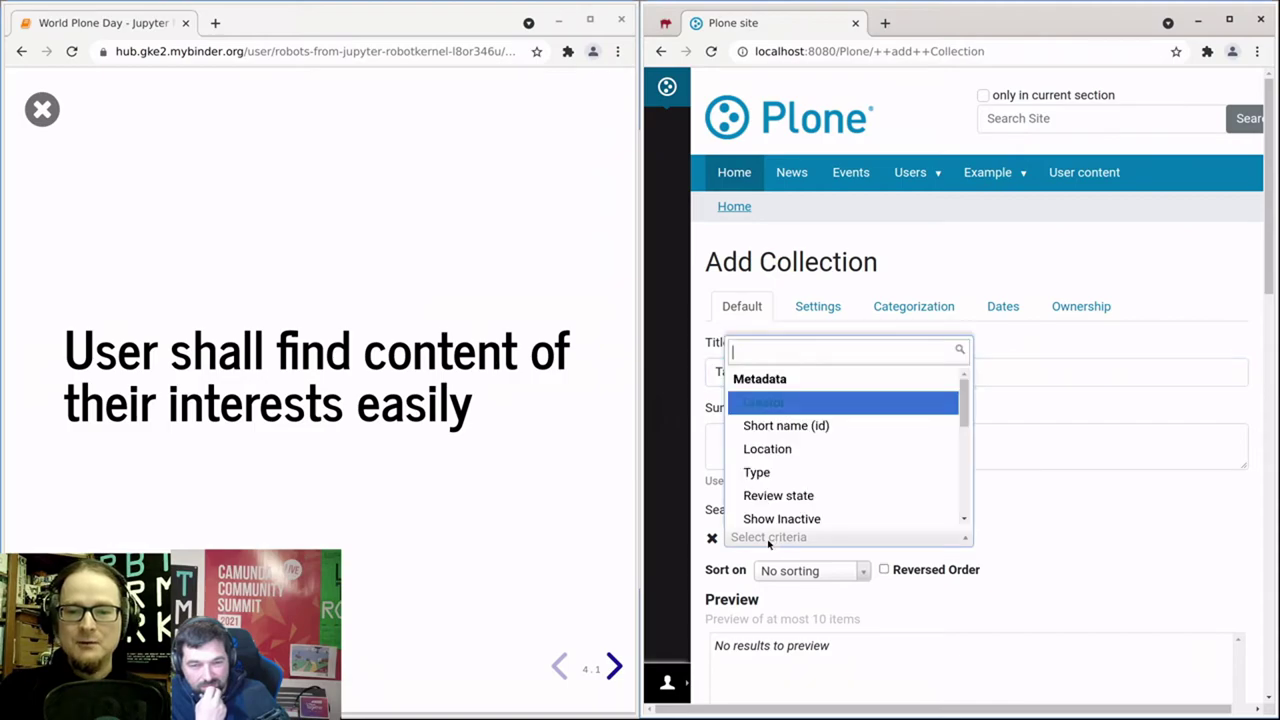
scroll(774, 414, up, 1)
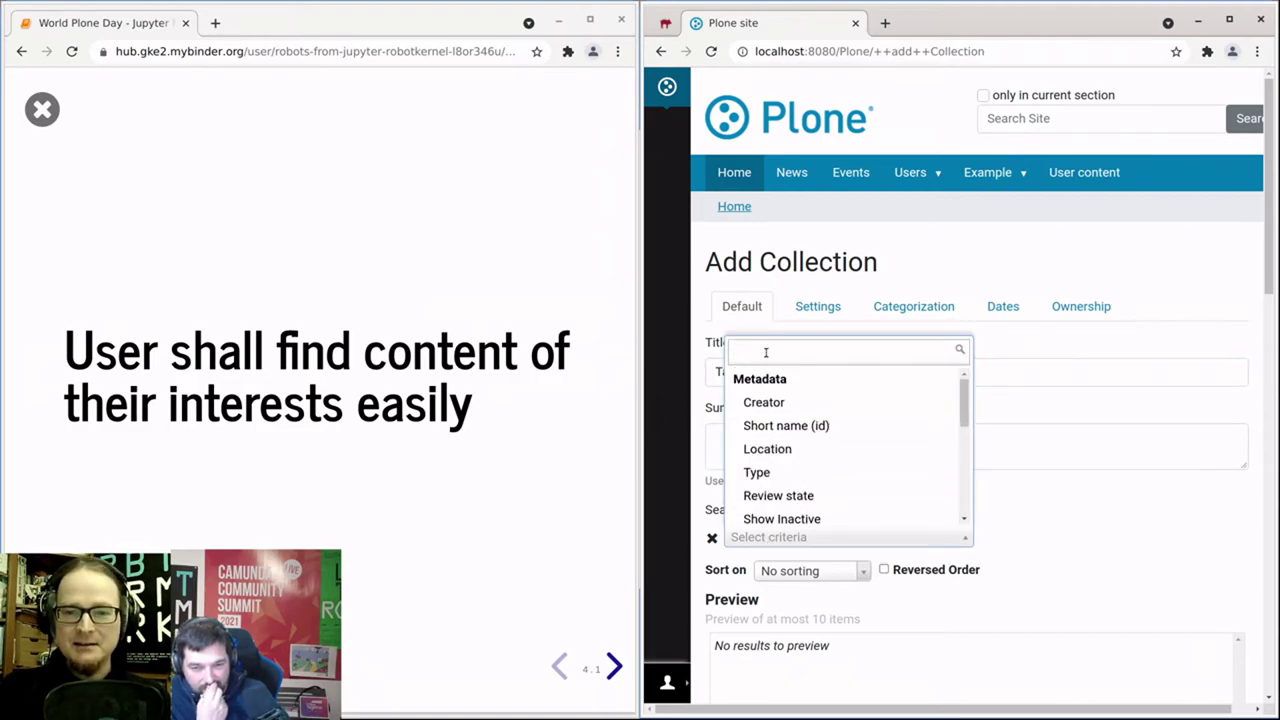
text(tag)
click(773, 510)
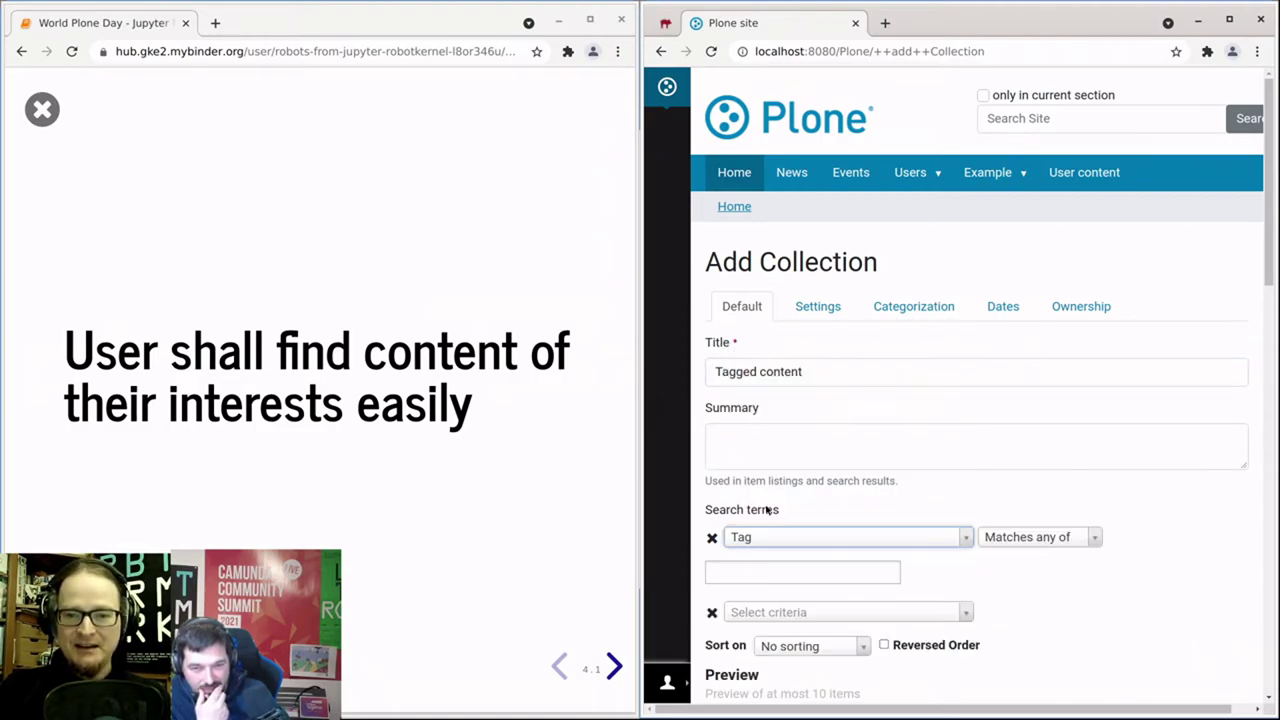
click(850, 573)
click(818, 597)
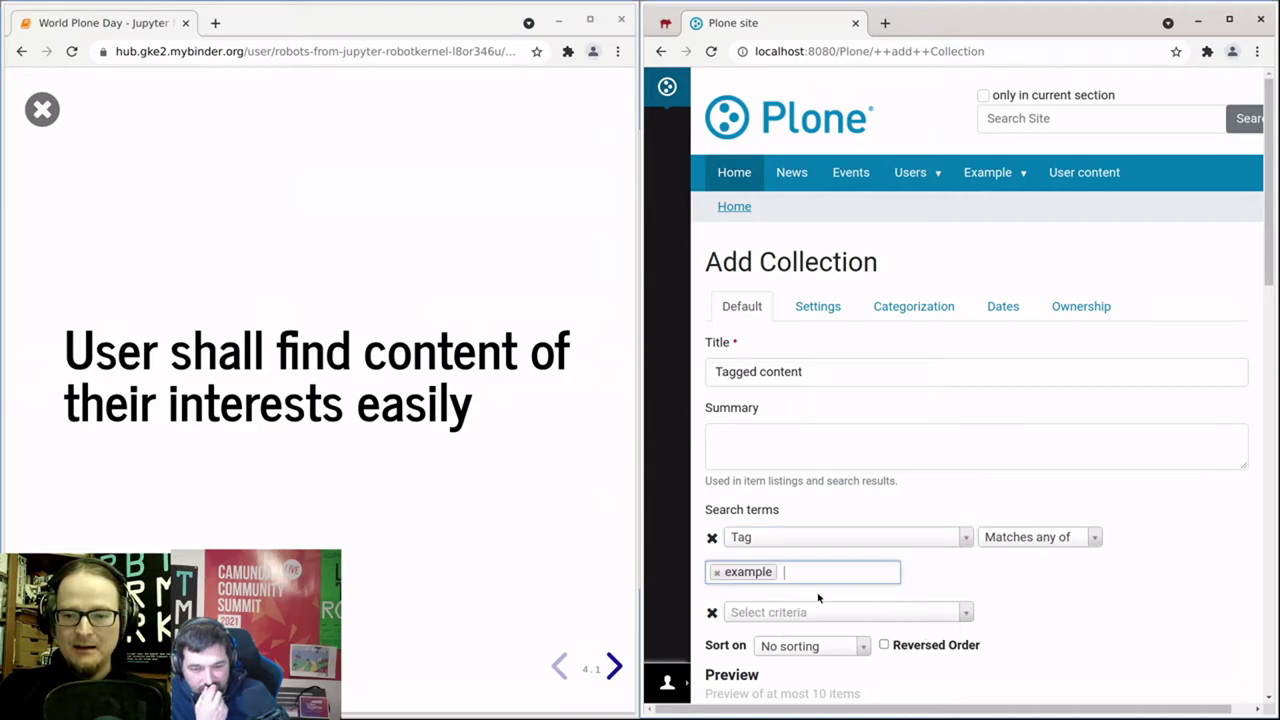
scroll(972, 590, down, 3)
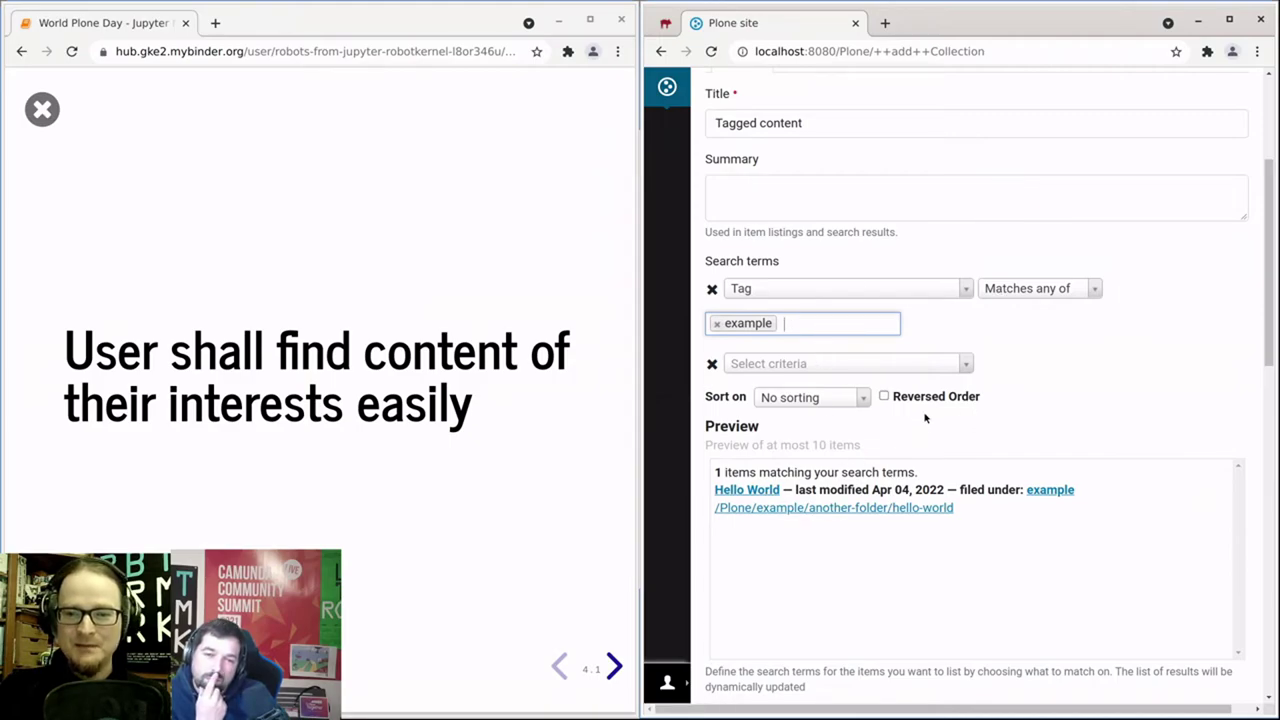
scroll(924, 420, down, 10)
click(732, 506)
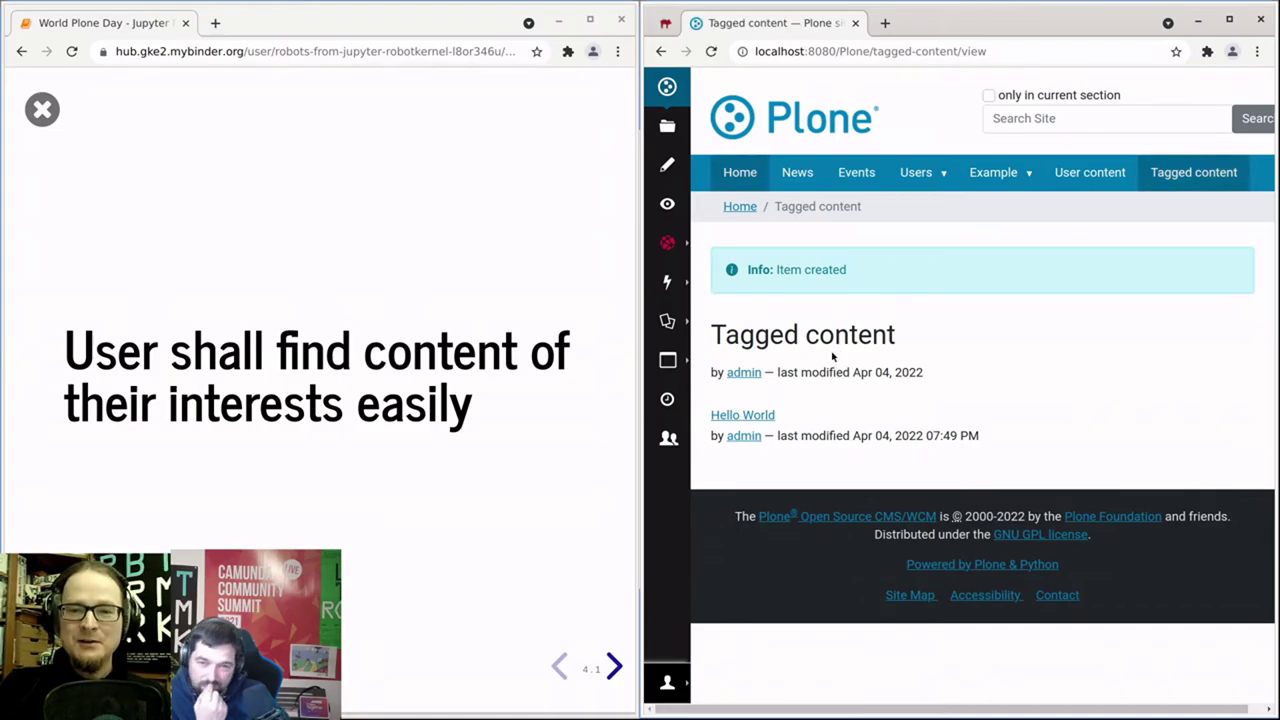
click(744, 414)
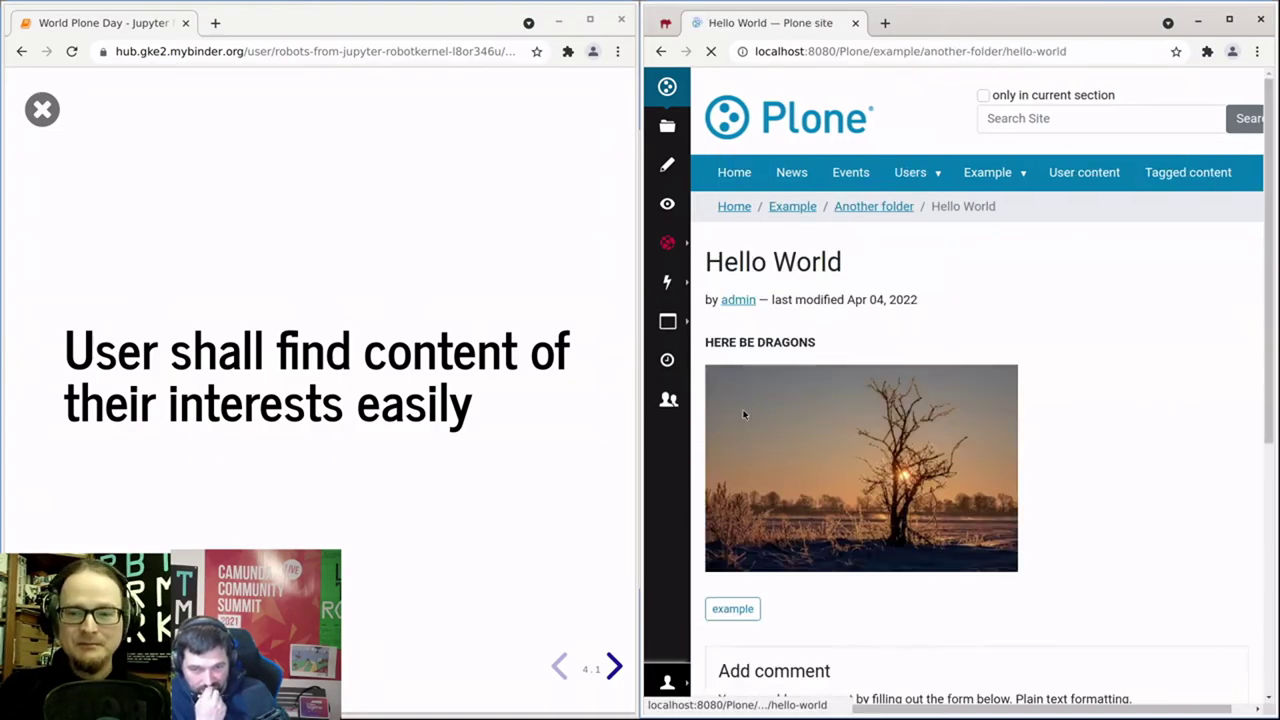
- Post the comment ':)' on Hello World and return to the front page
scroll(744, 414, down, 4)
click(740, 407)
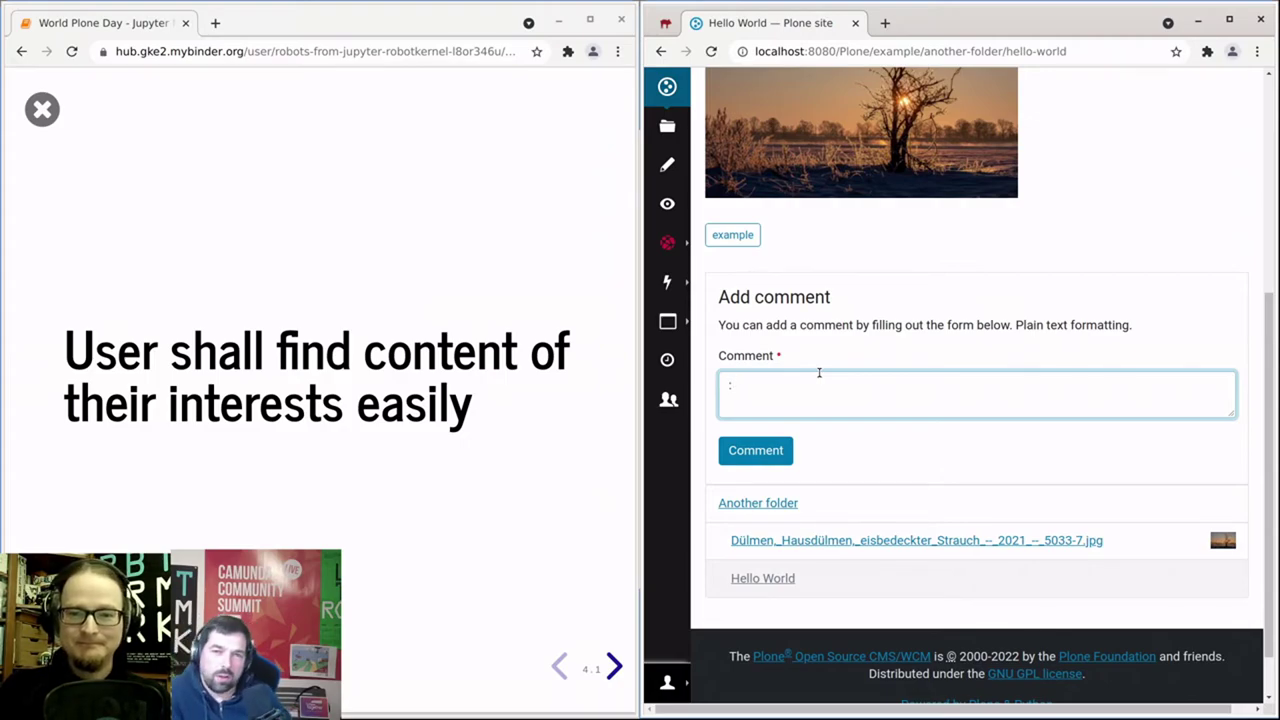
click(748, 450)
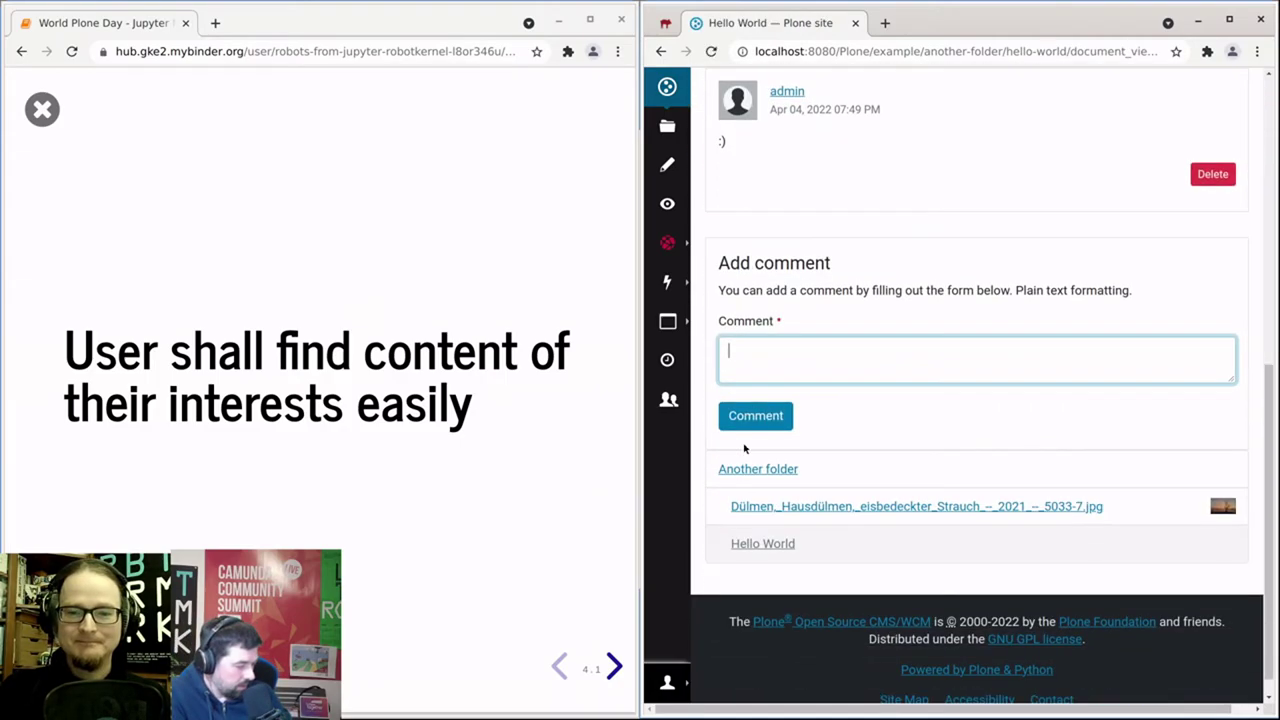
scroll(1118, 189, up, 1)
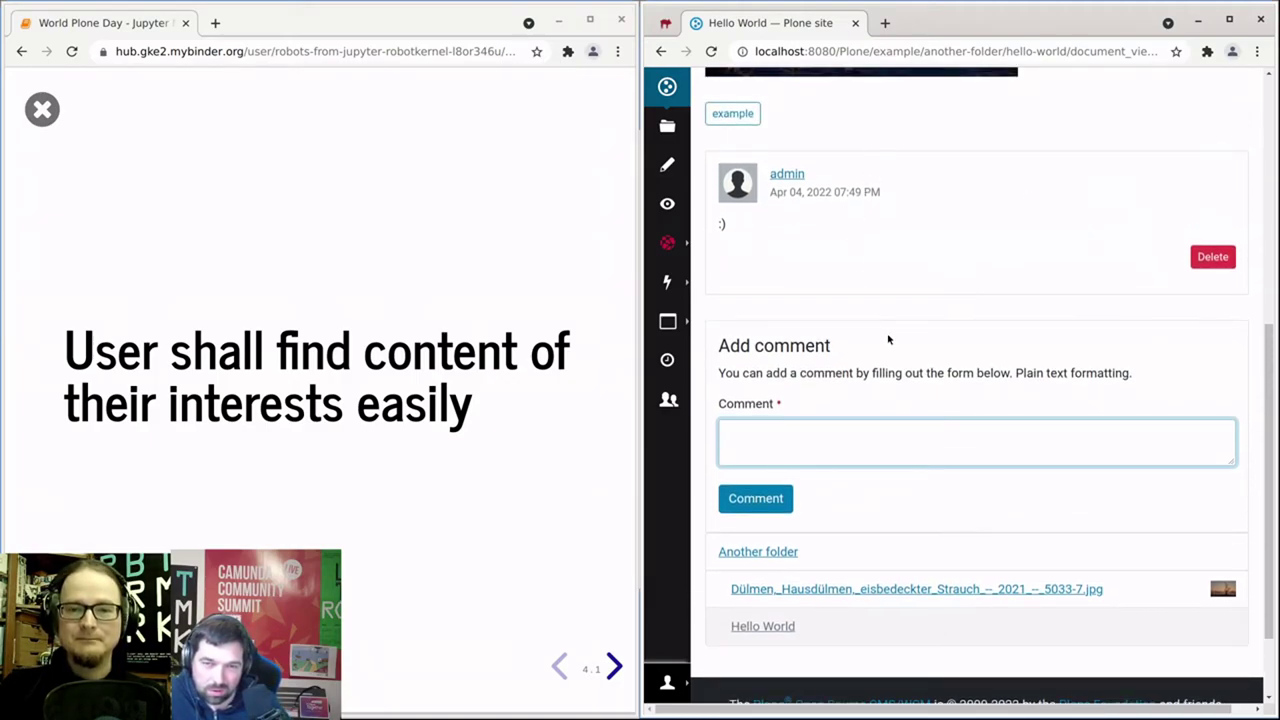
scroll(851, 332, up, 6)
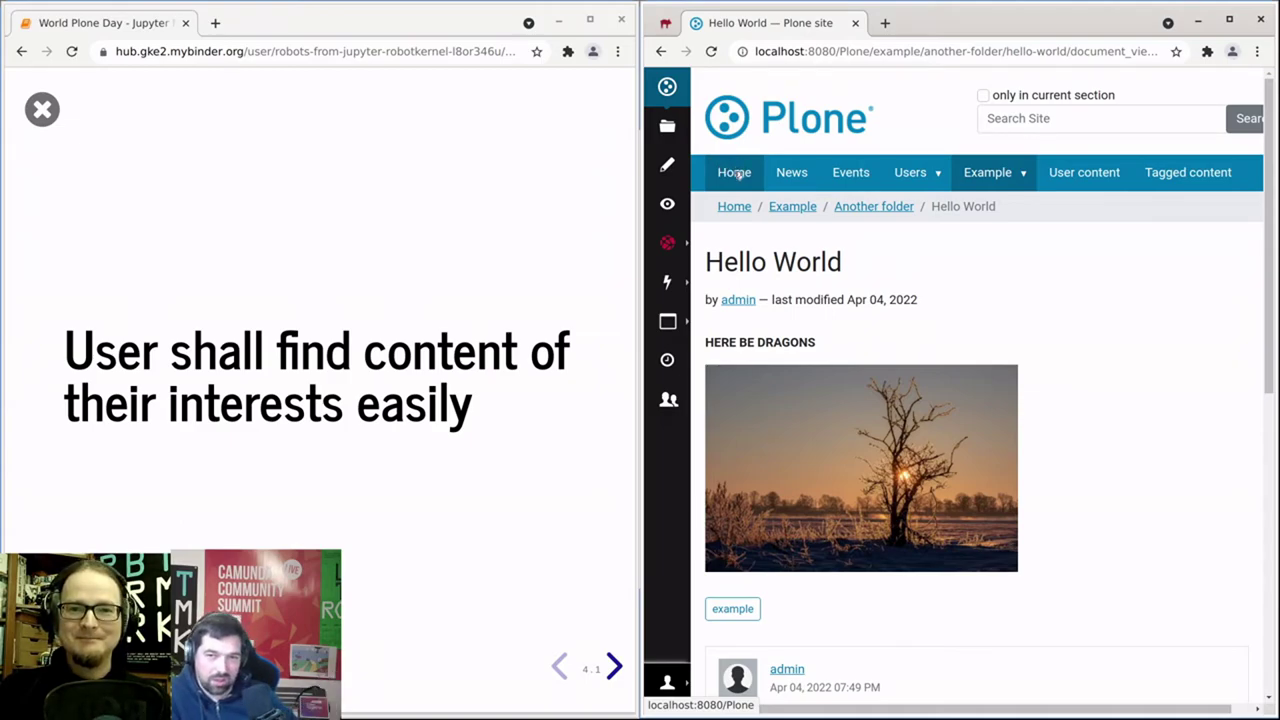
click(735, 175)
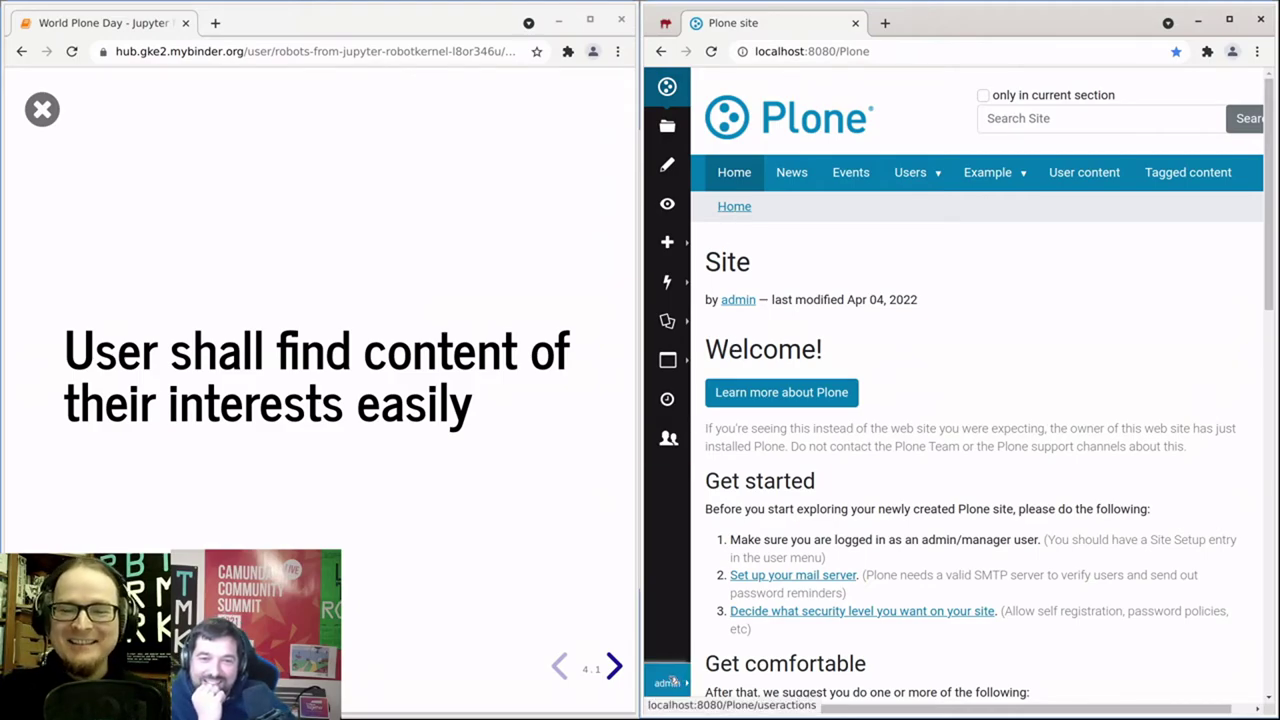
- Try deleting every member folder inside the Users folder from folder contents
click(665, 129)
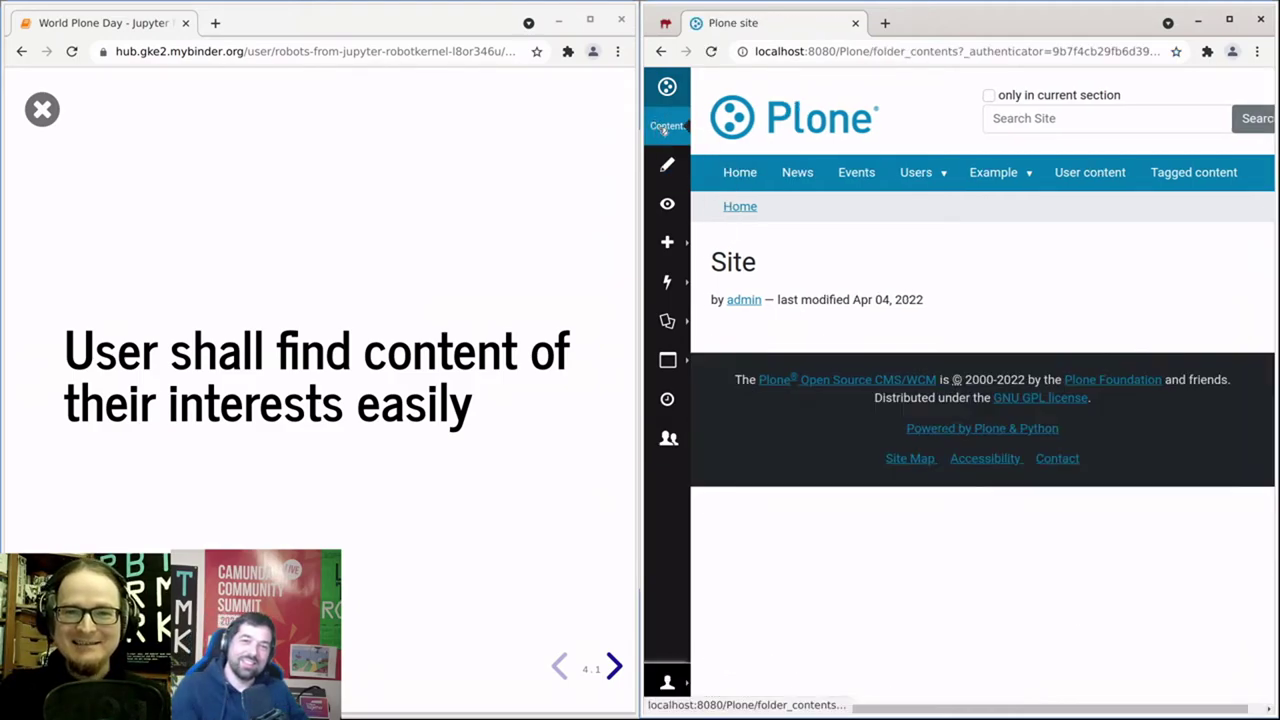
scroll(762, 484, down, 3)
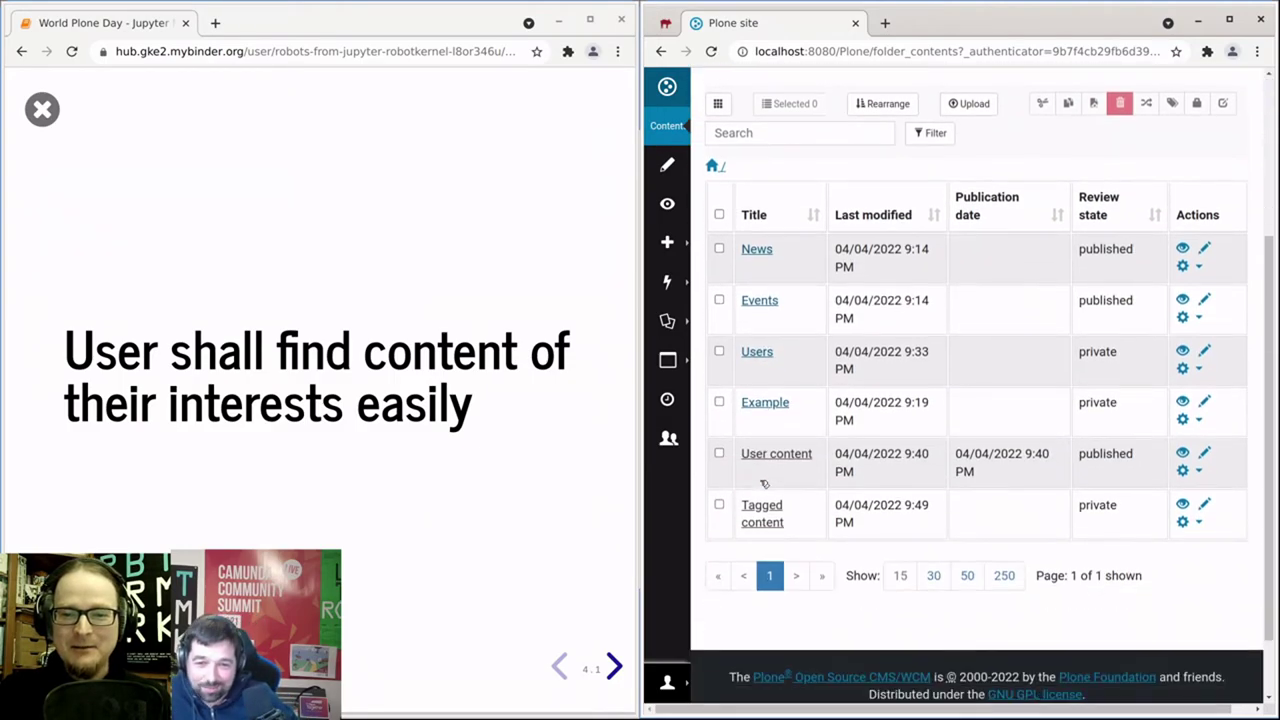
click(719, 352)
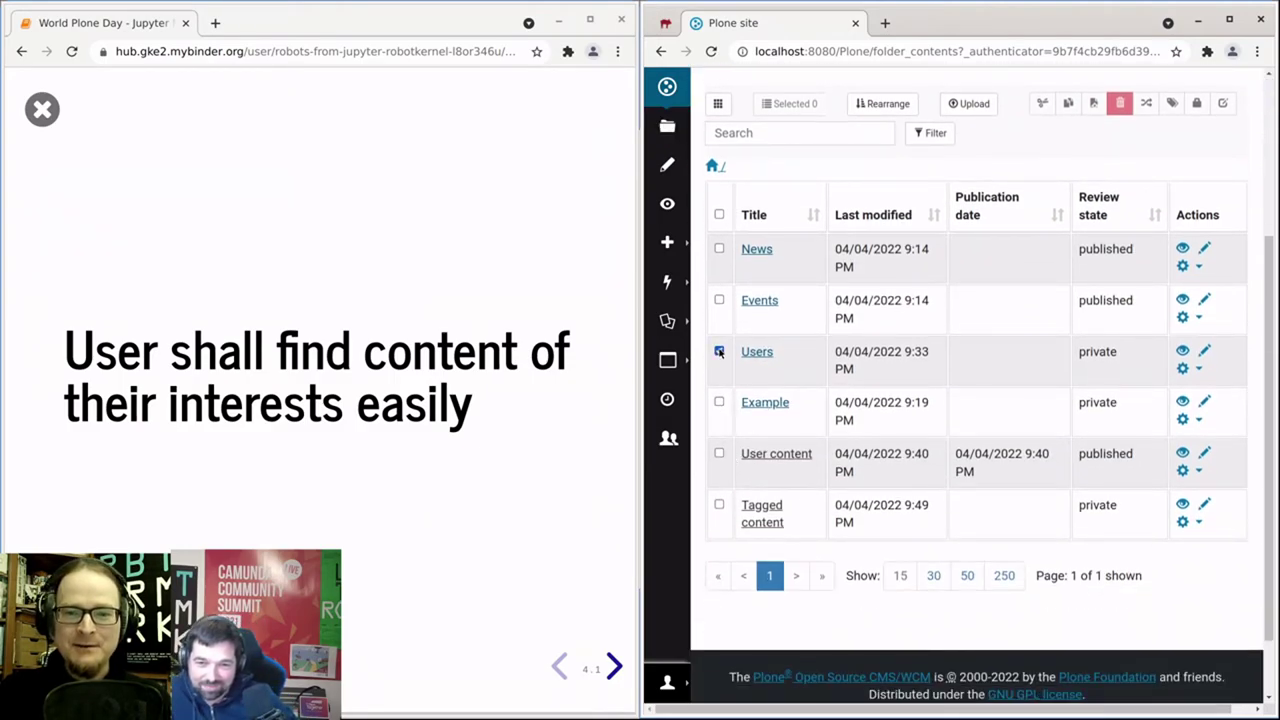
click(750, 352)
click(719, 340)
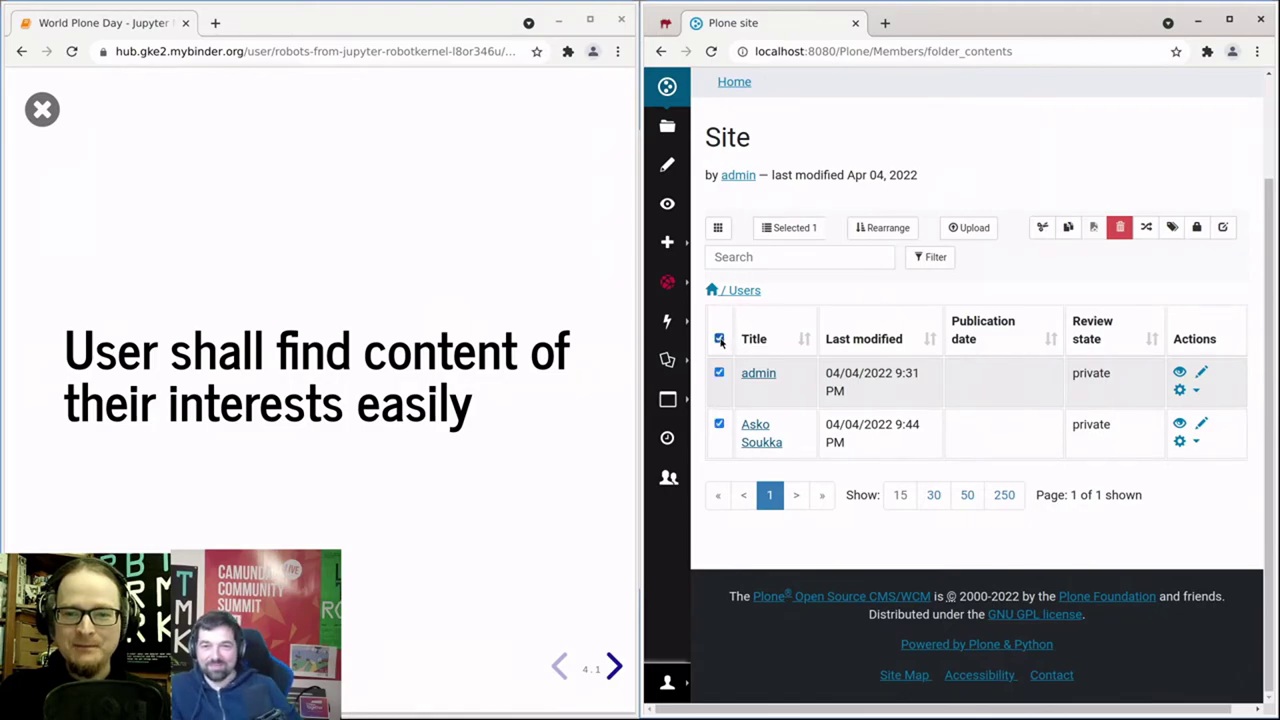
click(1120, 227)
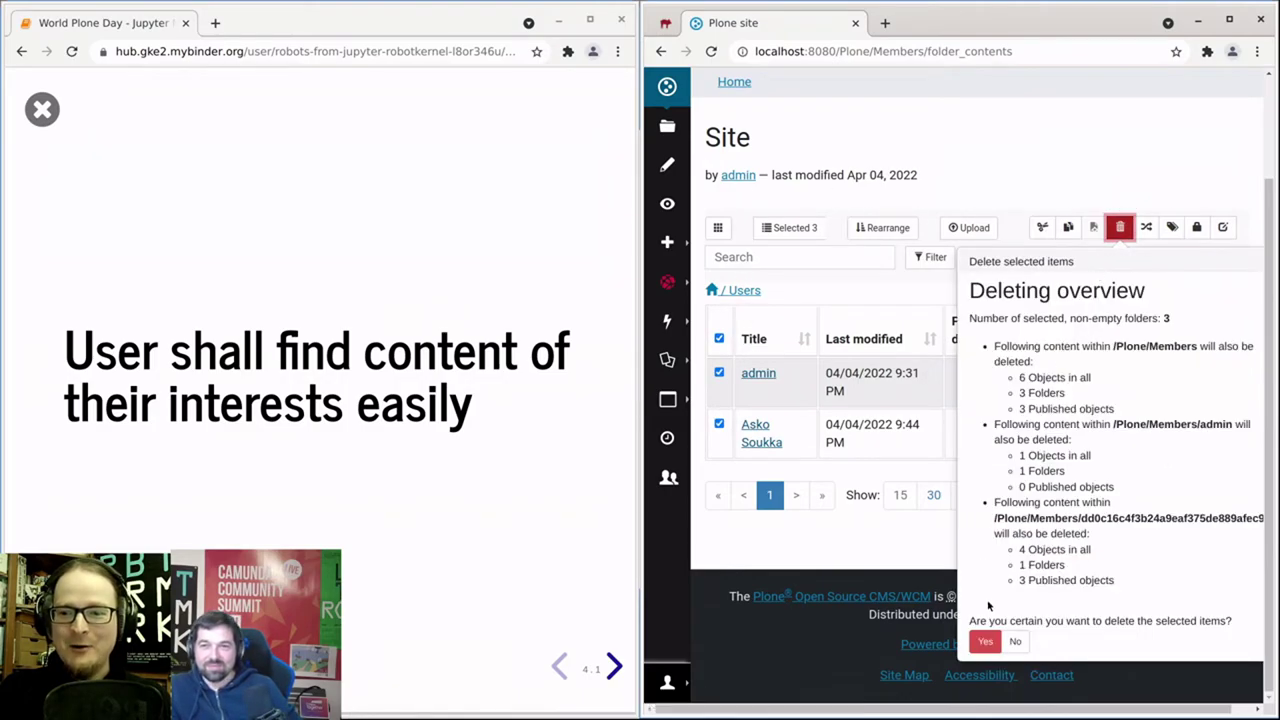
click(986, 643)
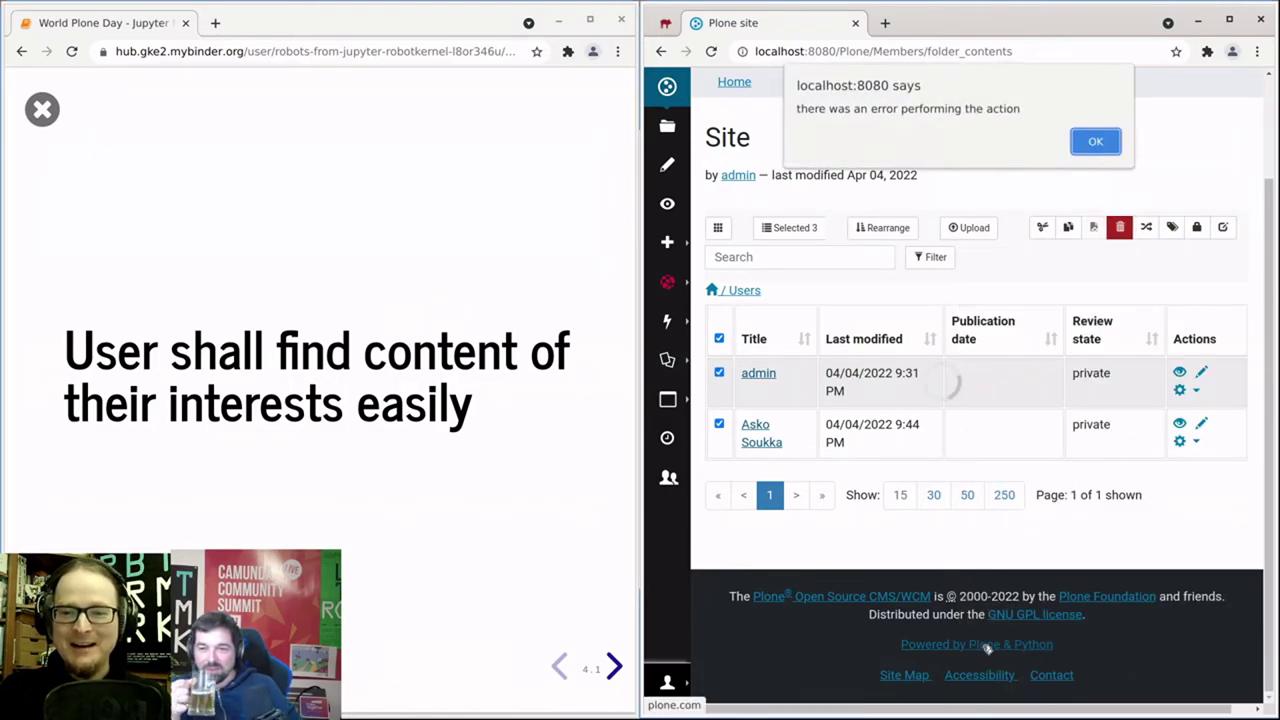
- Dismiss the deletion error and retry the deletion with the admin folder excluded
click(1096, 140)
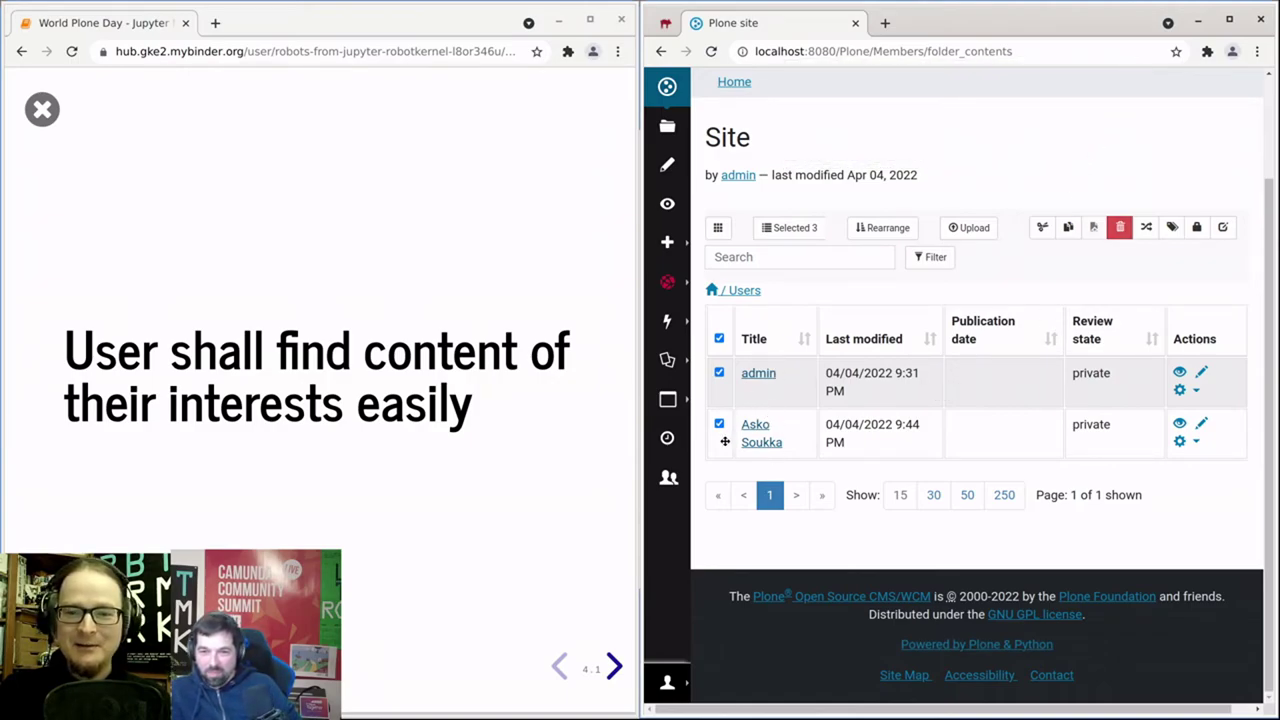
click(719, 372)
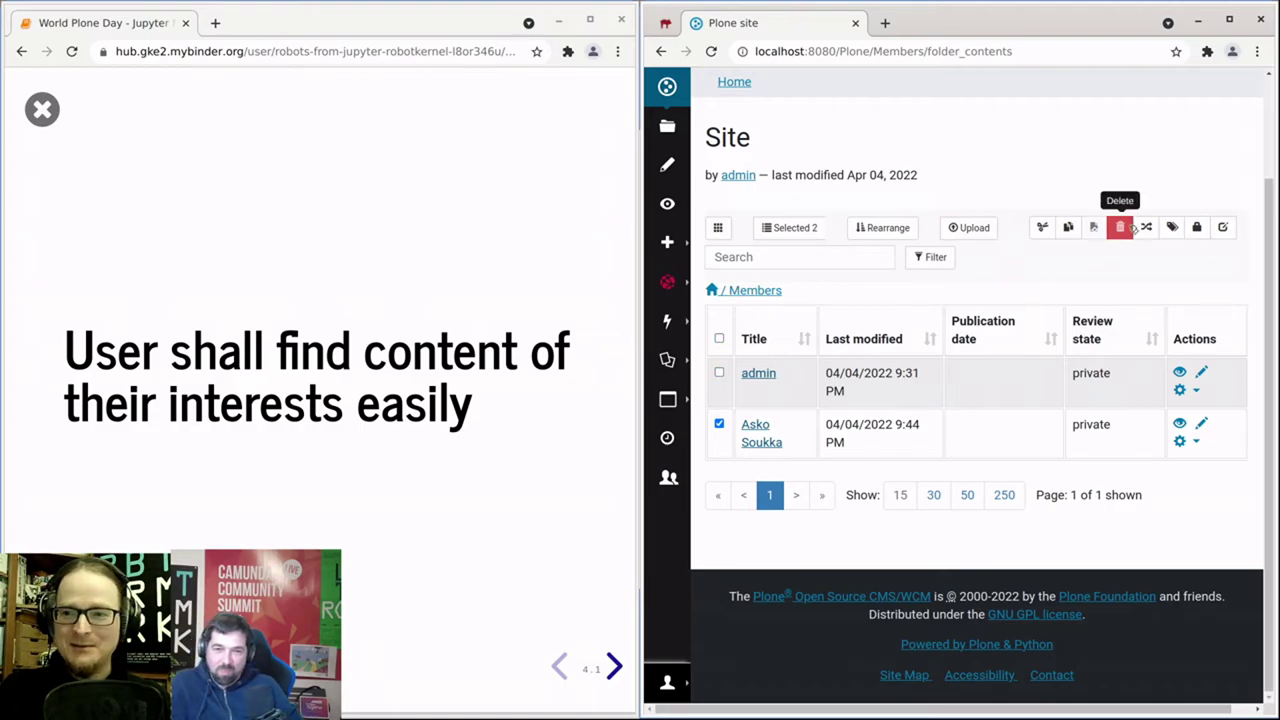
click(1120, 228)
drag(1140, 51, 838, 51)
- Delete both member folders from the Members folder's manage_main listing
text(manage)
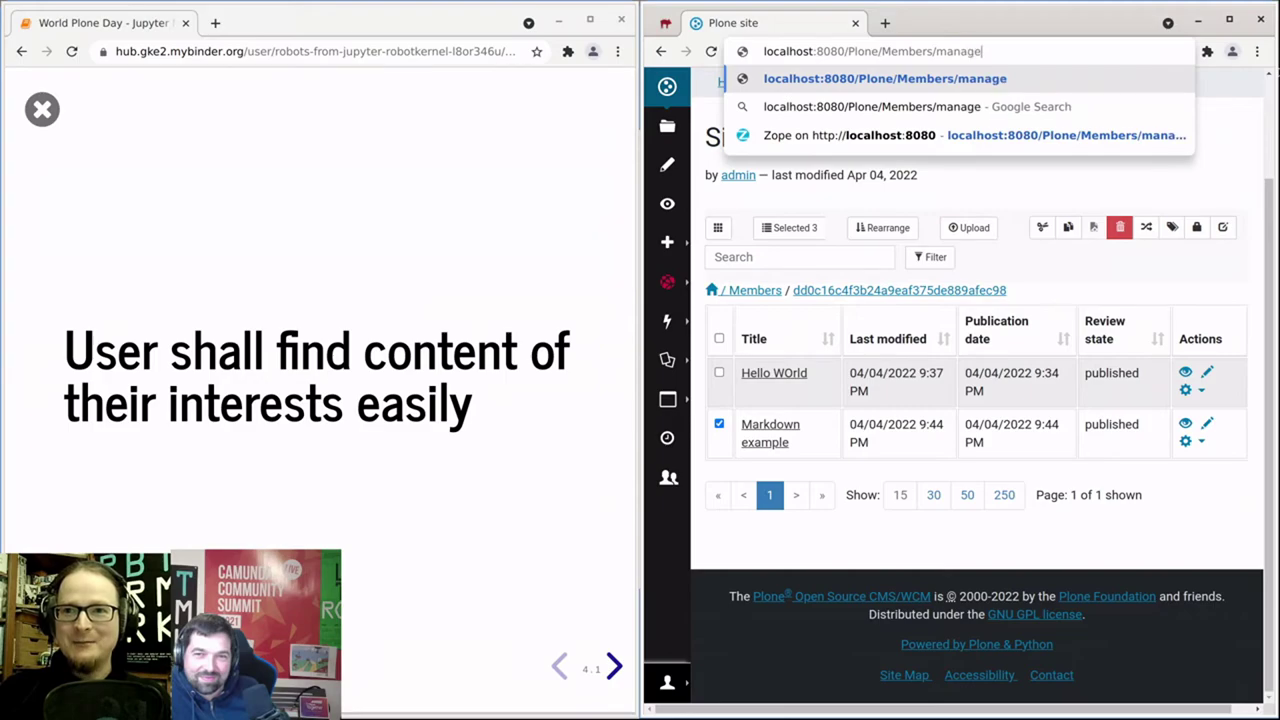
key(Return)
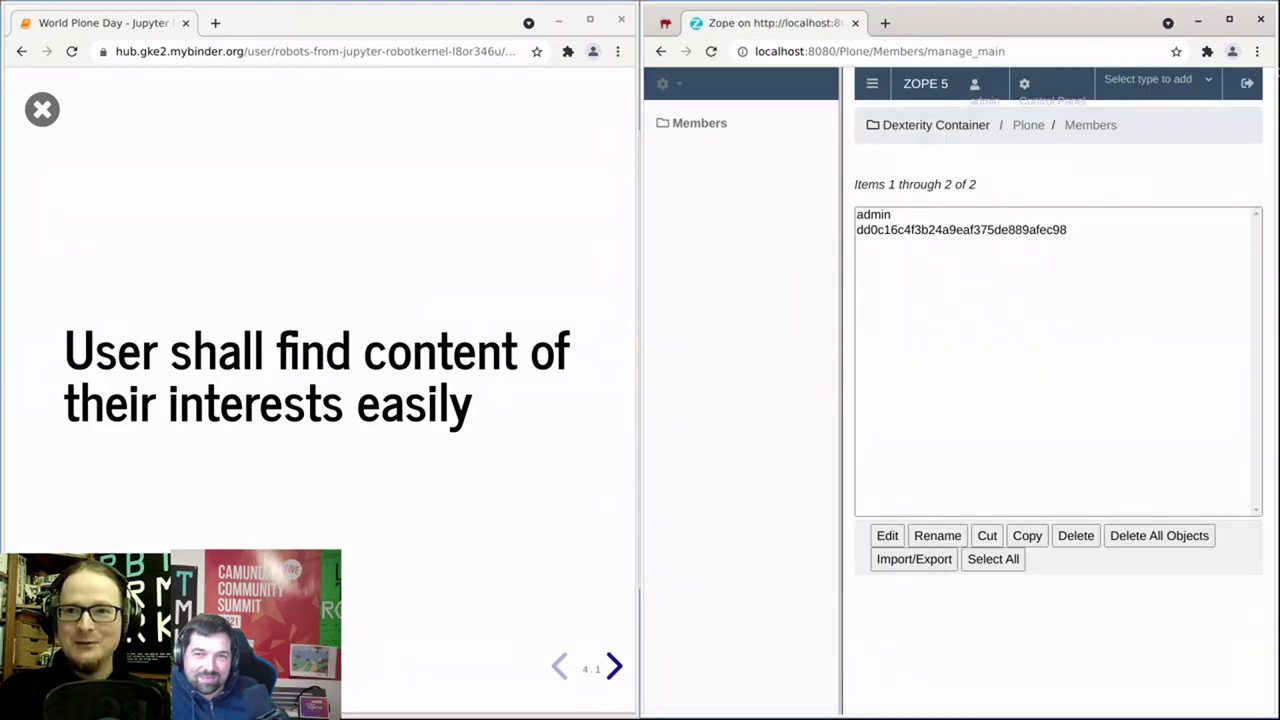
drag(914, 222, 911, 230)
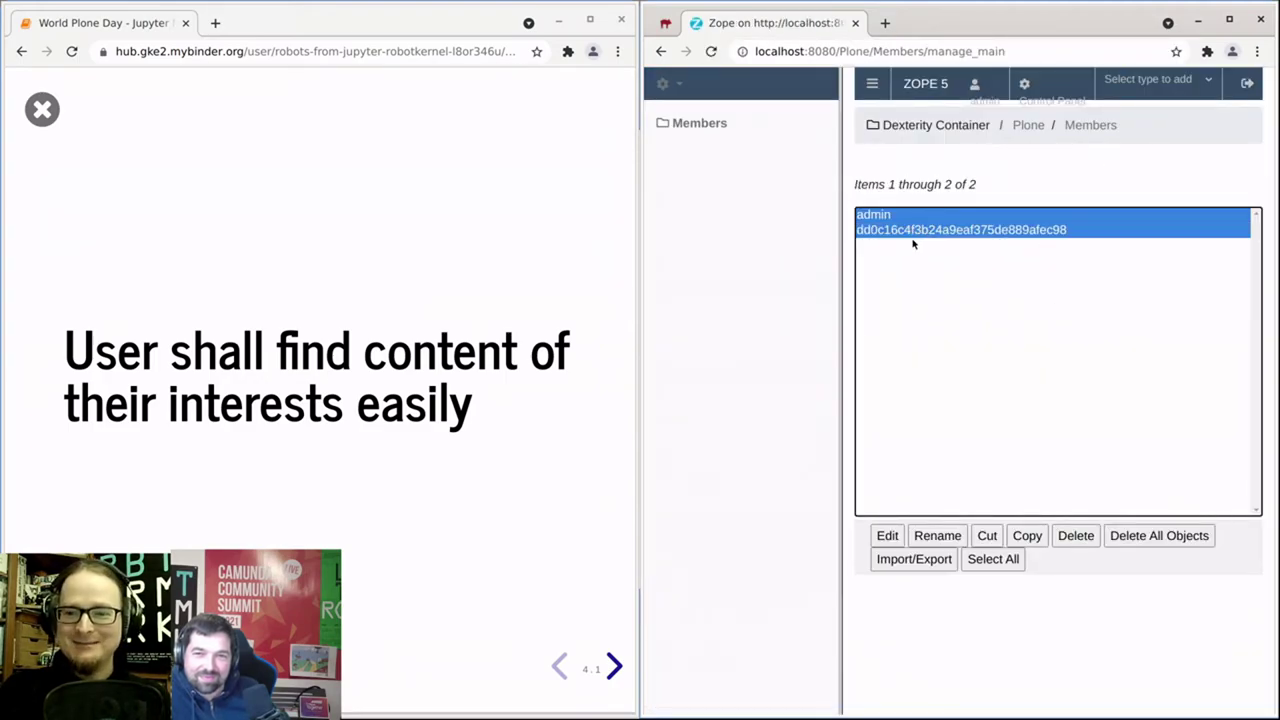
click(1055, 537)
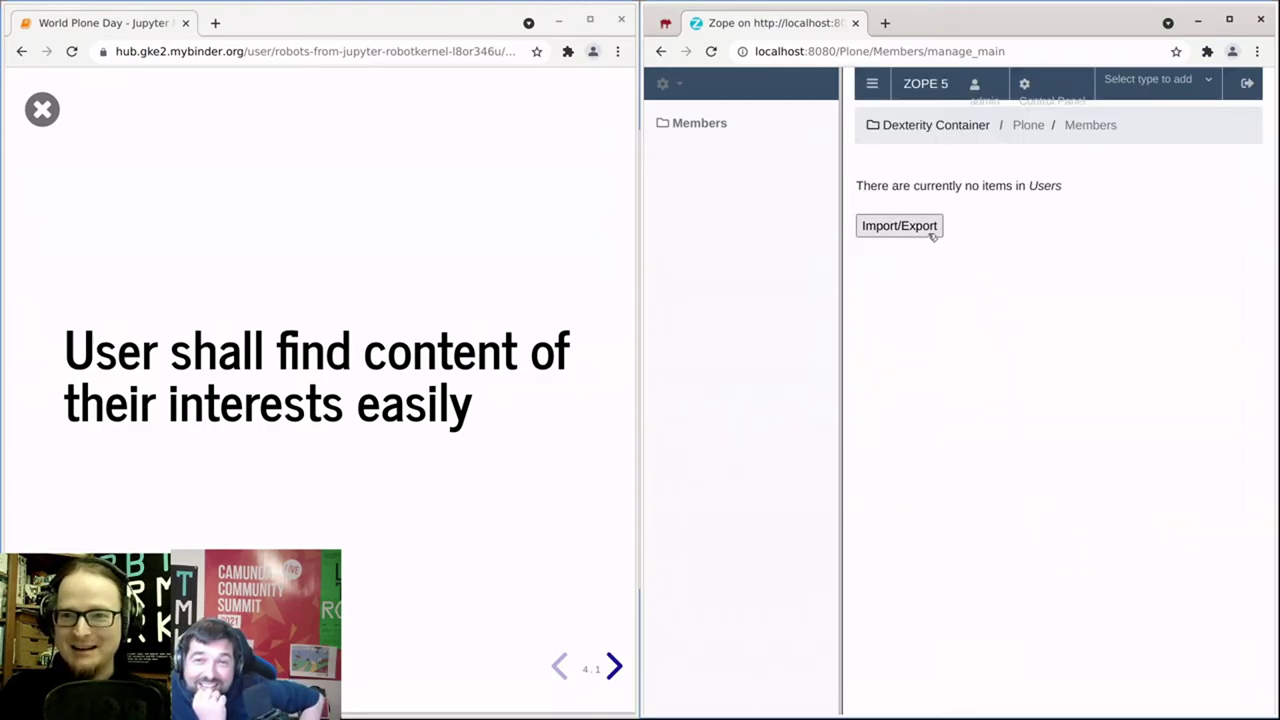
- Trim the address back to /Plone/Members/ to load the Search for users page
drag(936, 56, 1085, 60)
key(BackSpace)
key(BackSpace)
key(Return)
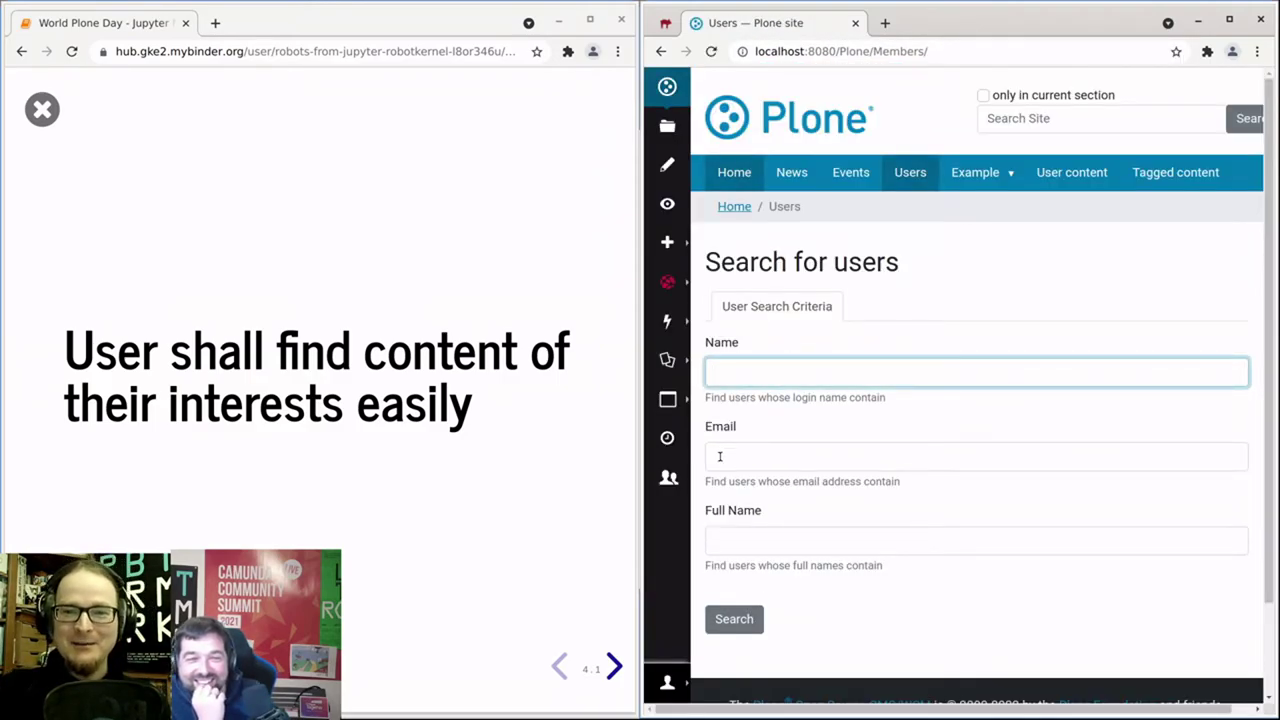
- From the admin menu's Site Setup, open the Content Types control panel
click(667, 683)
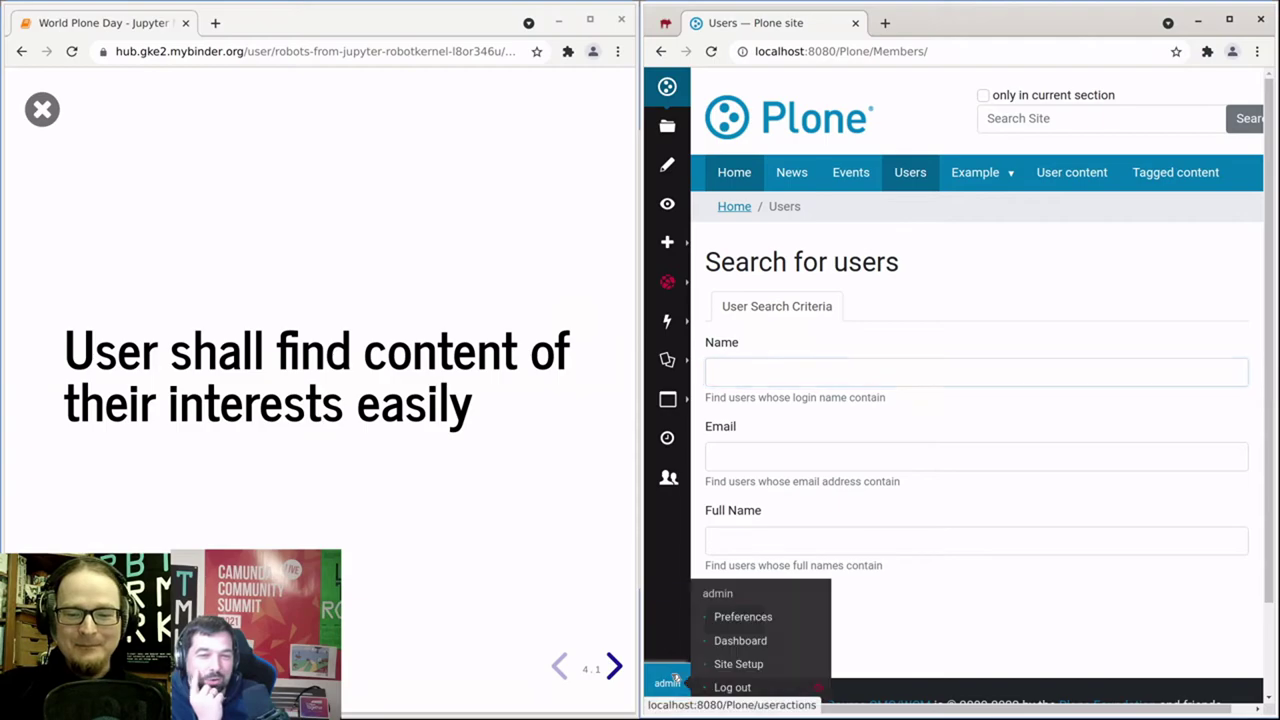
click(730, 667)
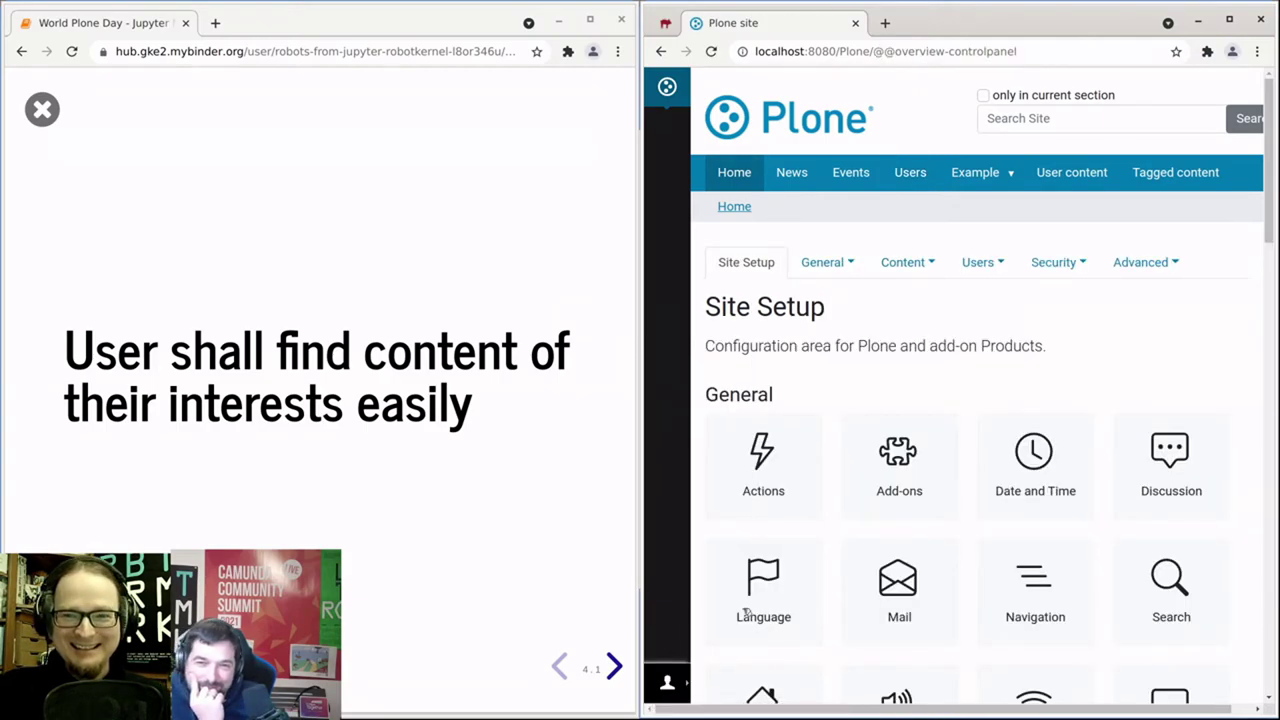
scroll(897, 325, down, 9)
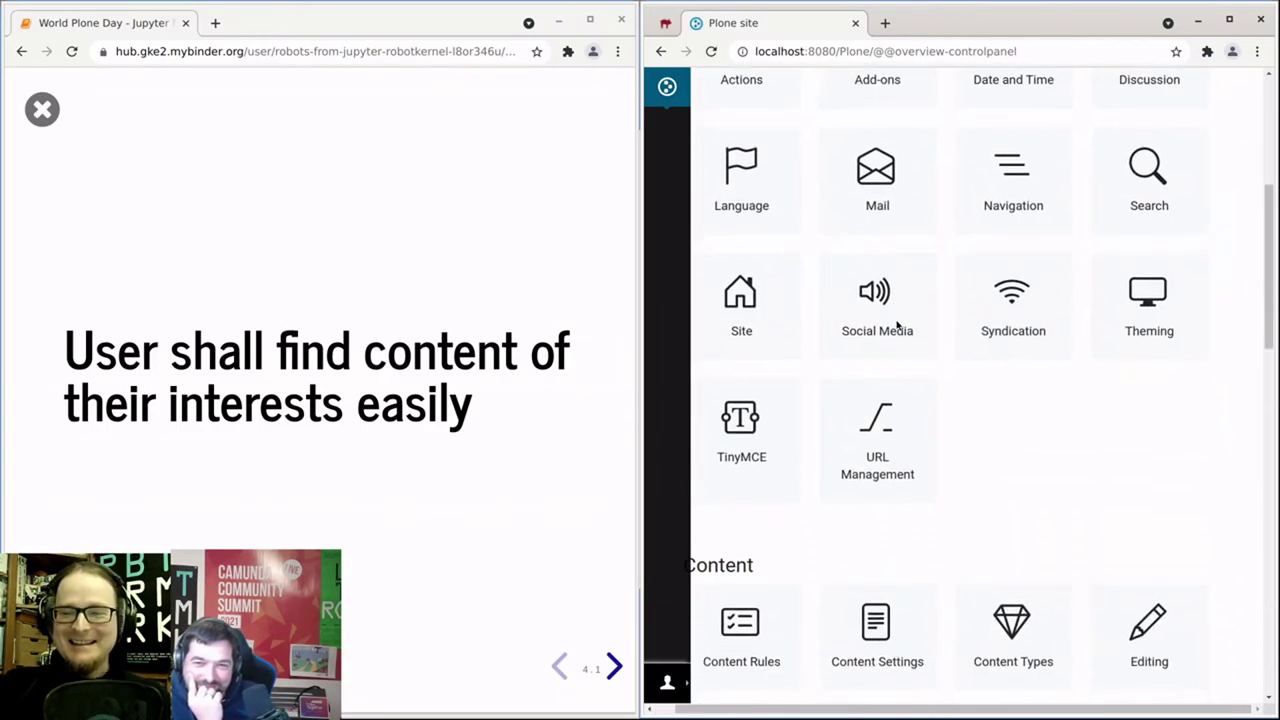
scroll(897, 325, down, 4)
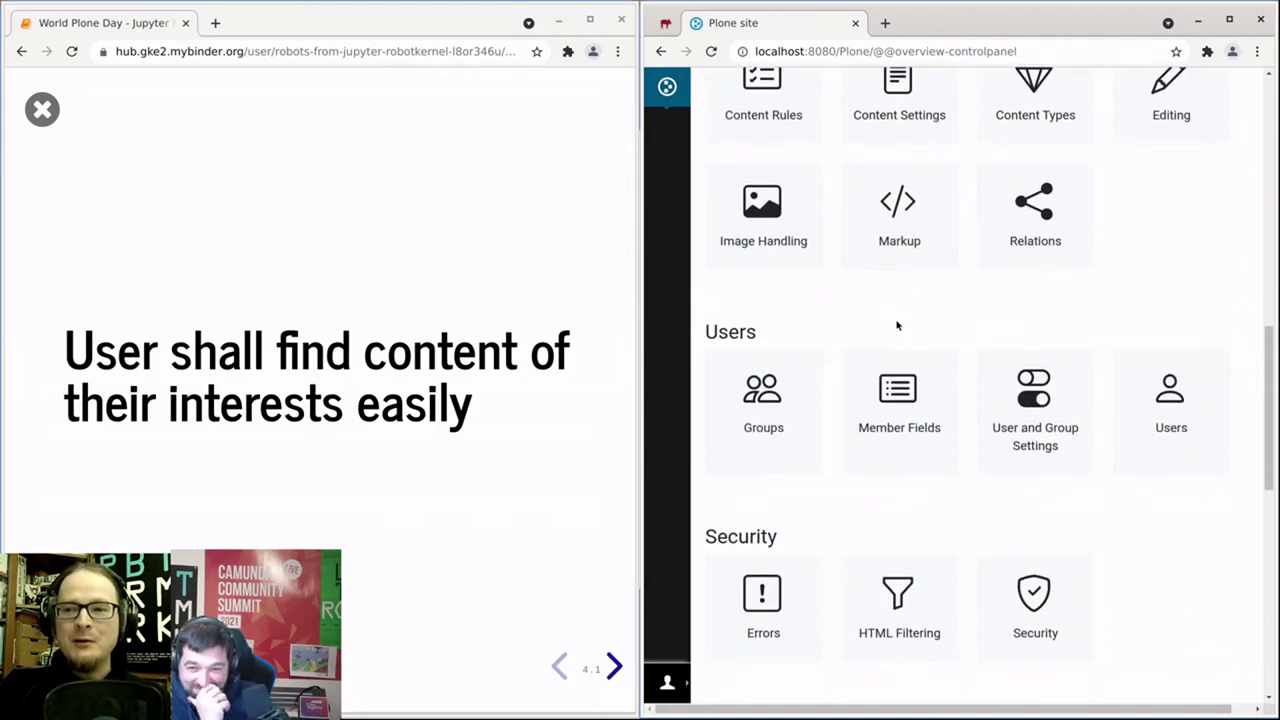
scroll(897, 325, up, 3)
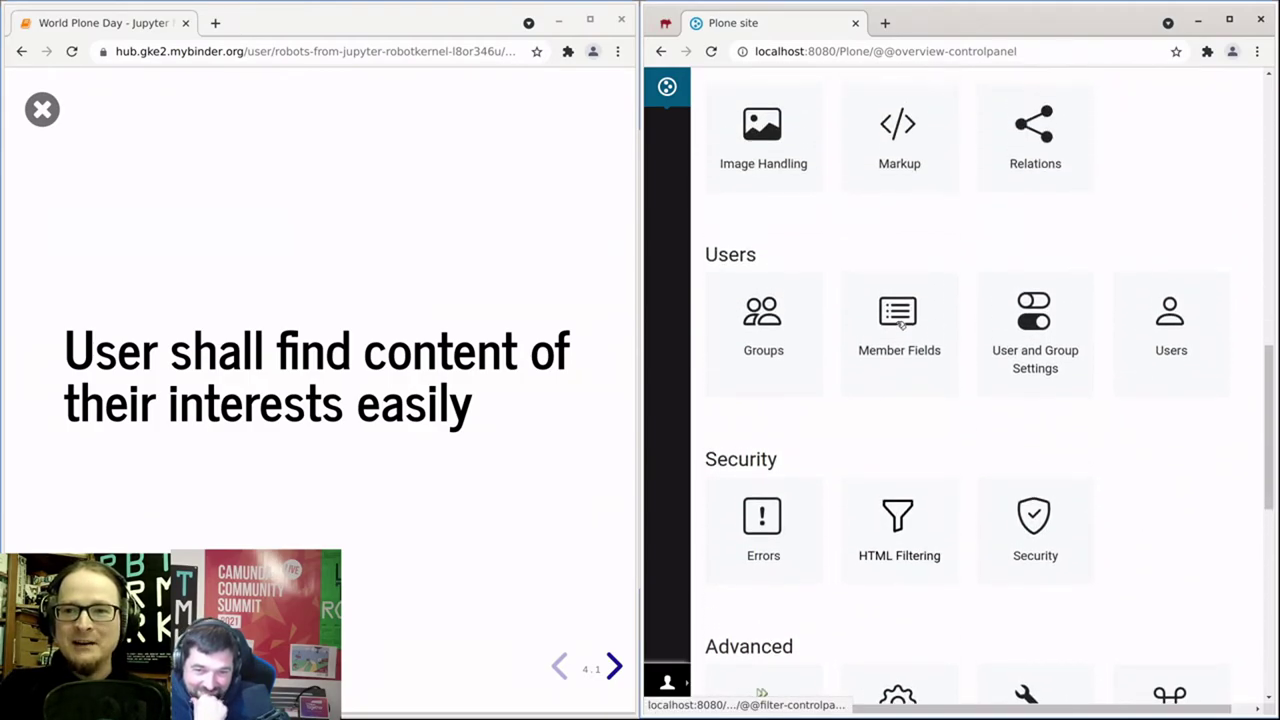
scroll(892, 250, up, 5)
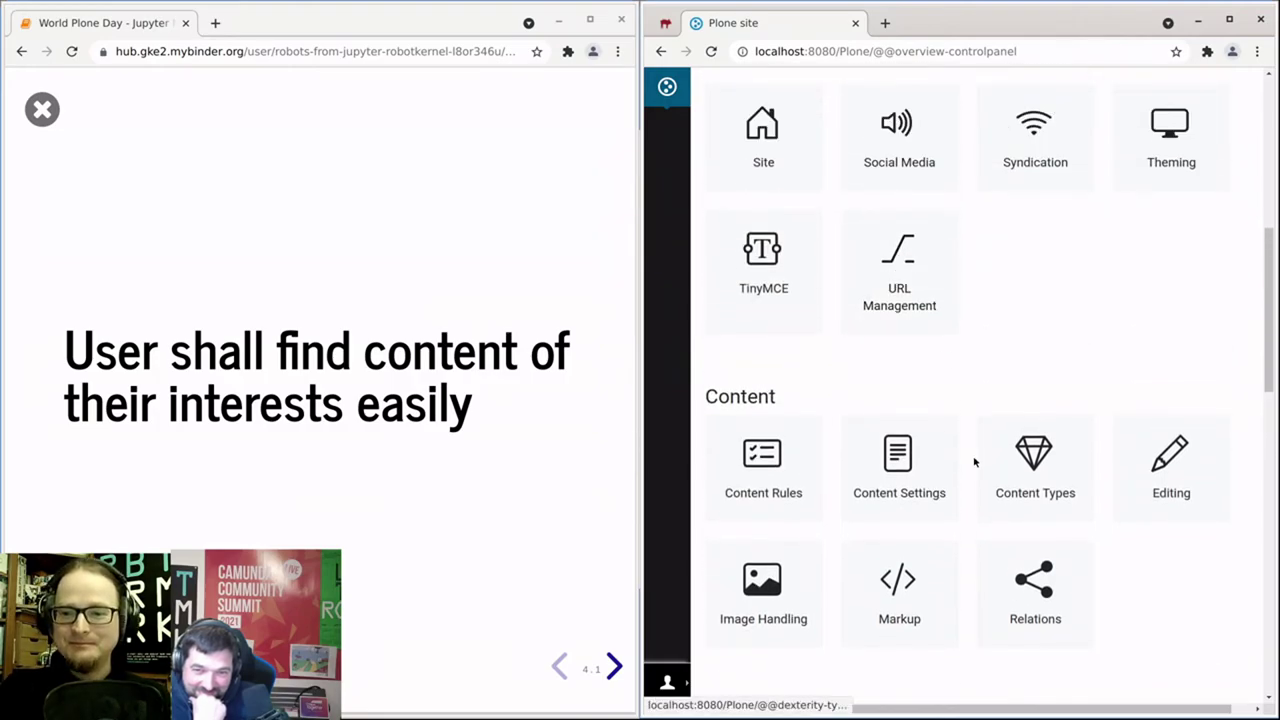
click(1000, 458)
scroll(910, 348, down, 3)
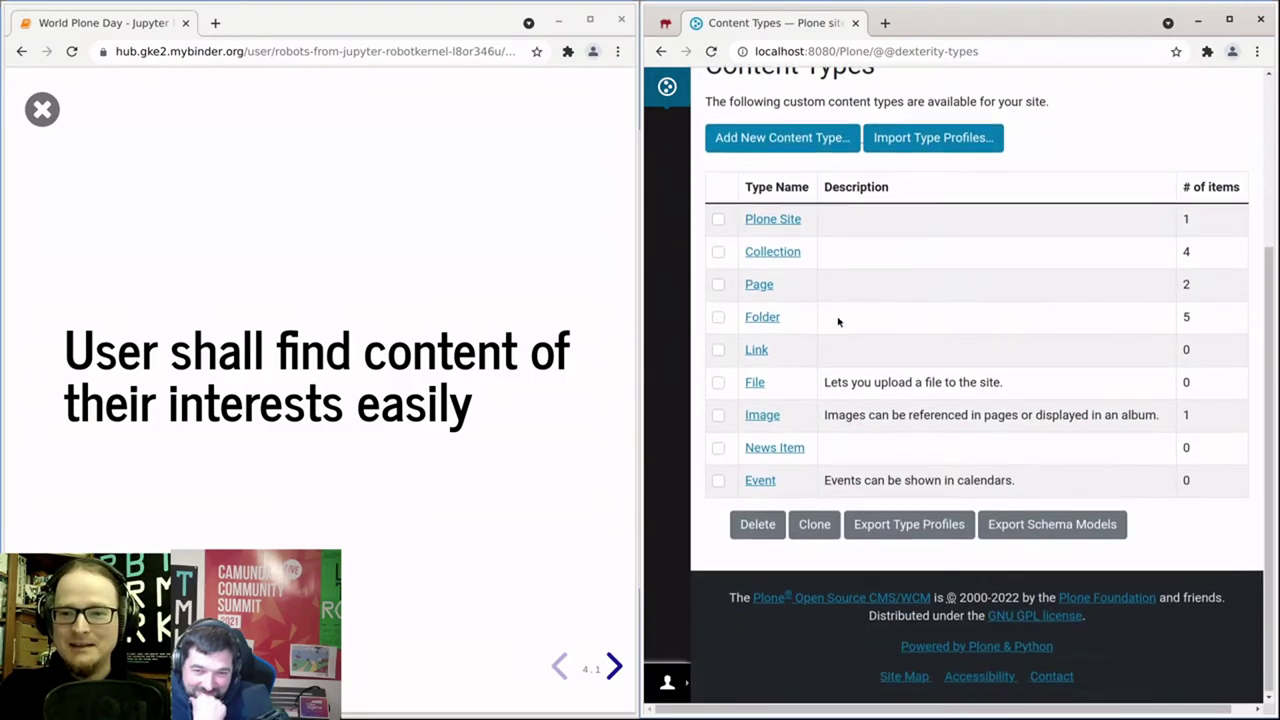
- Clone Folder as a new type 'Member Folder', keeping the short name member_folder
click(719, 316)
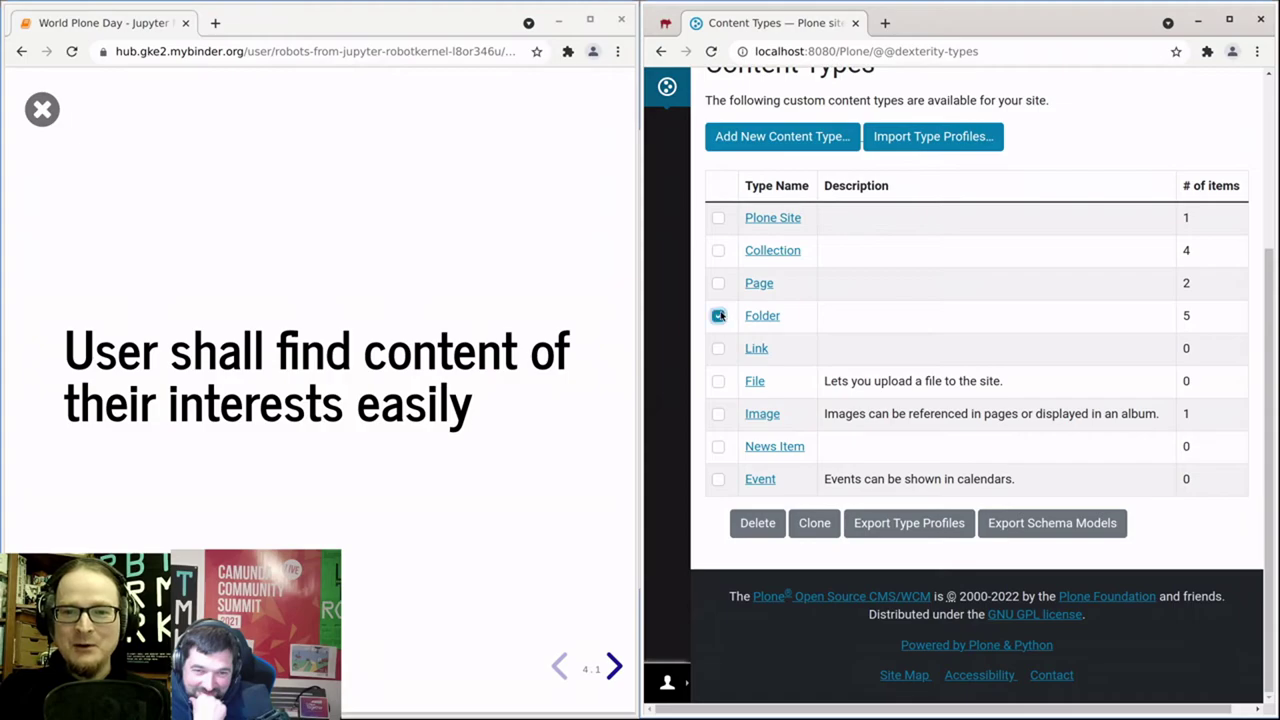
click(830, 530)
text(Member Folder)
key(Tab)
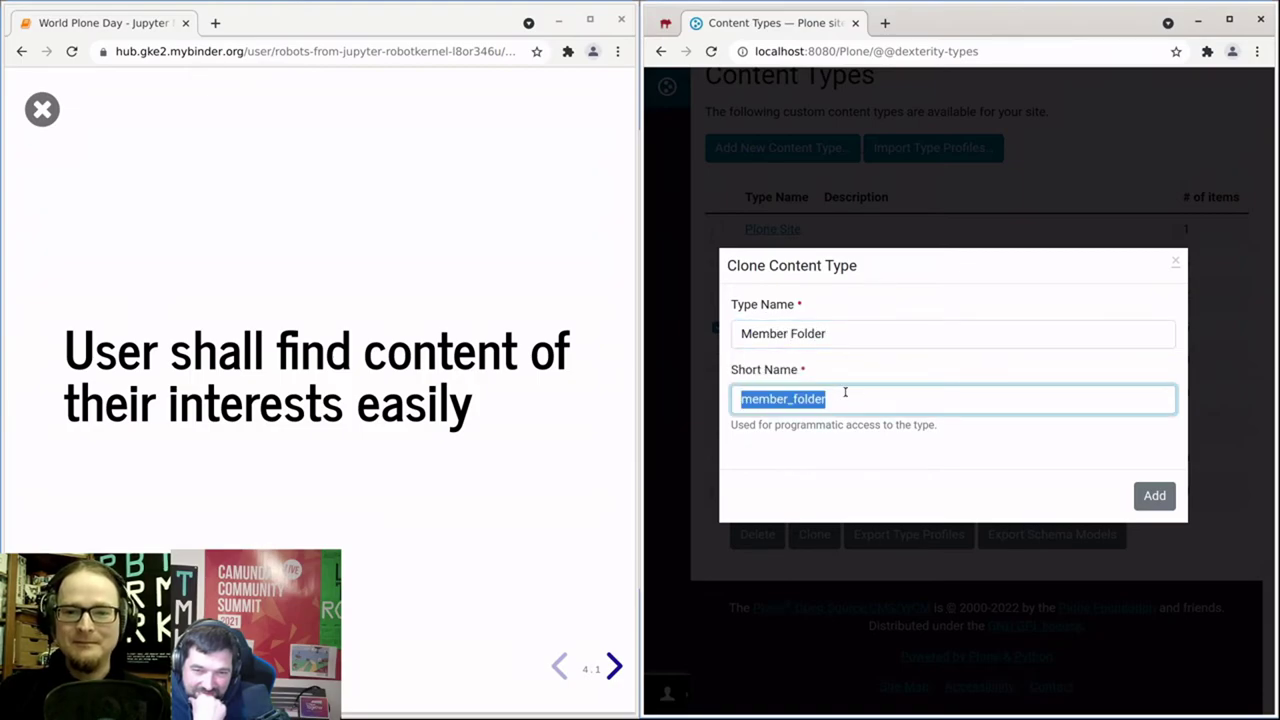
click(1154, 495)
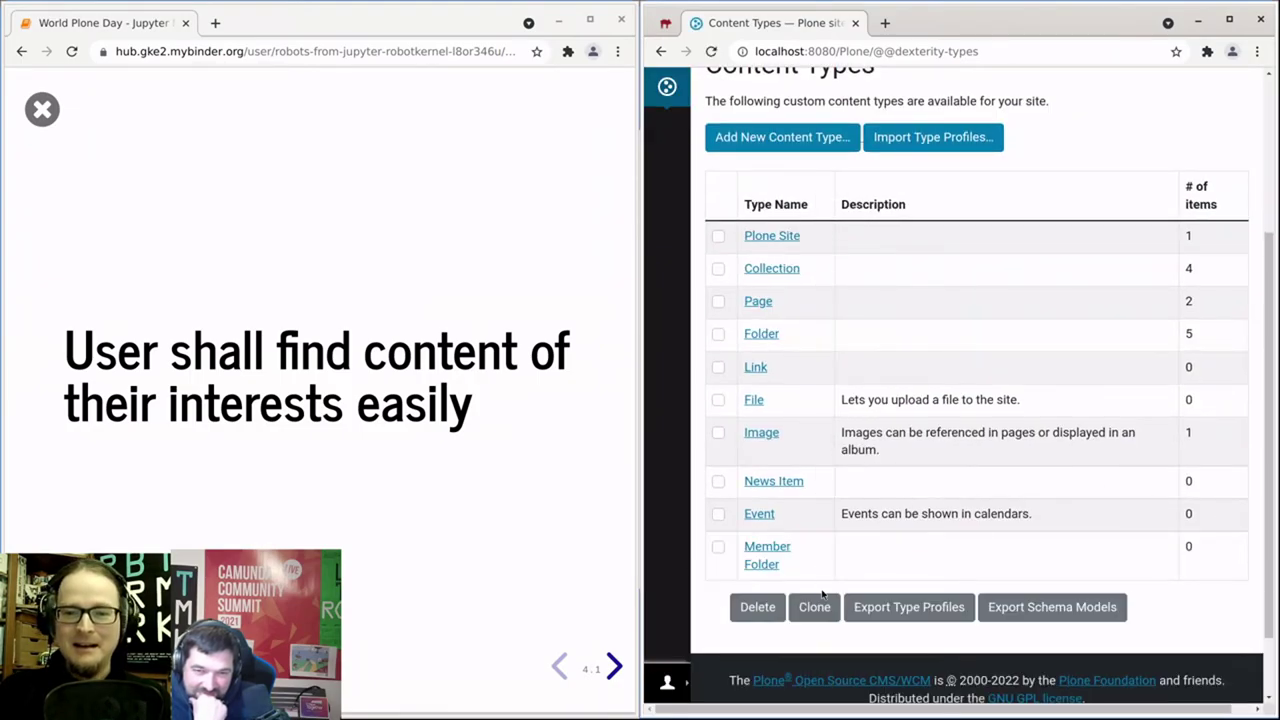
- Open Member Folder's type settings and look through its Fields and Behaviors tabs
click(764, 552)
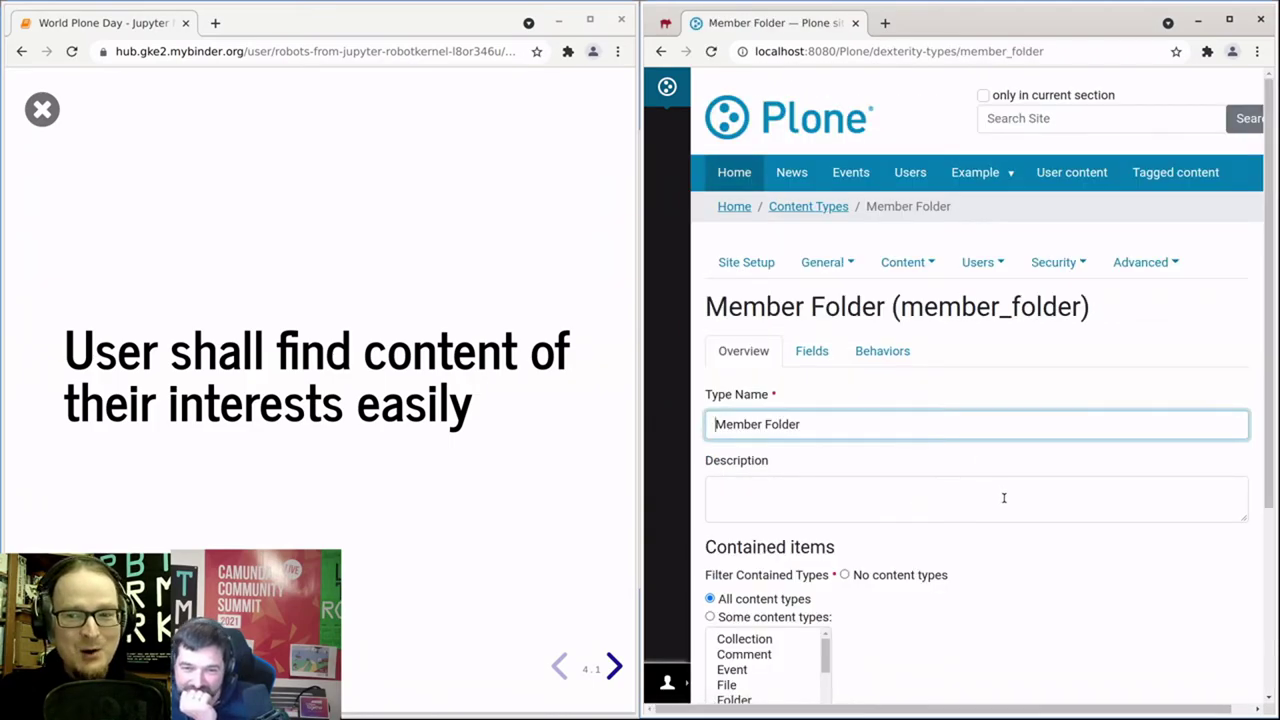
scroll(1015, 517, down, 3)
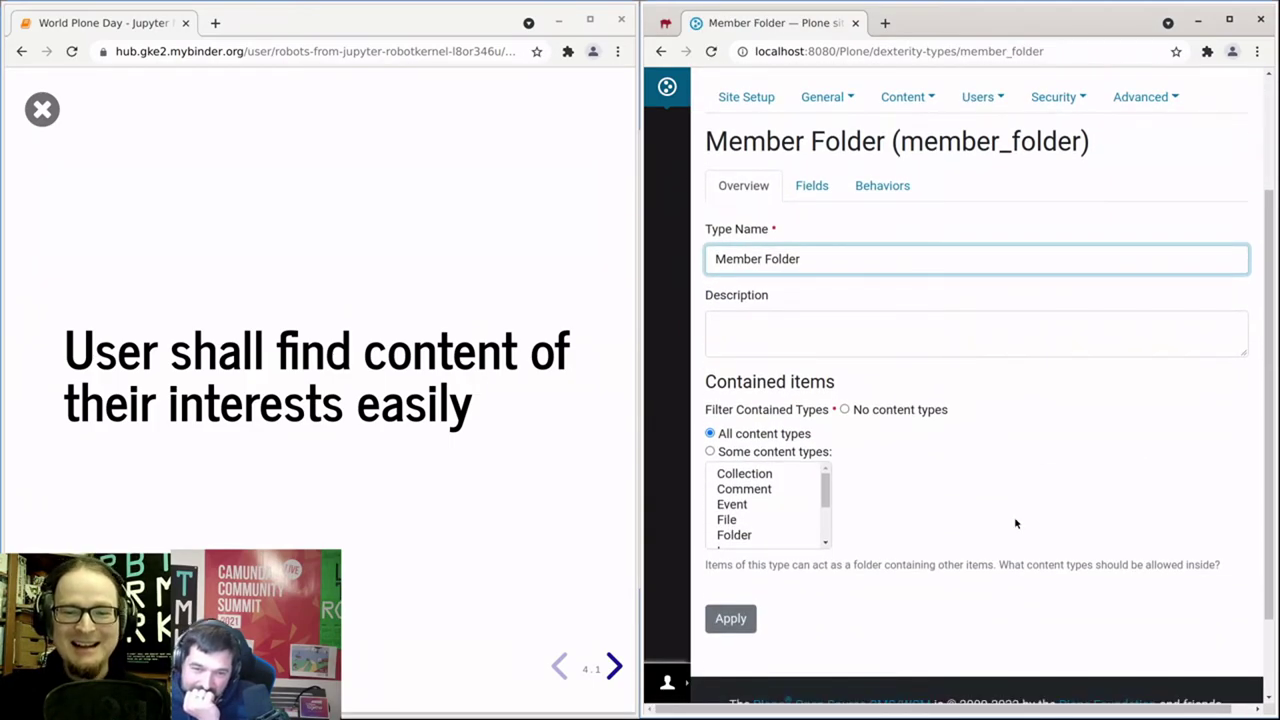
click(824, 189)
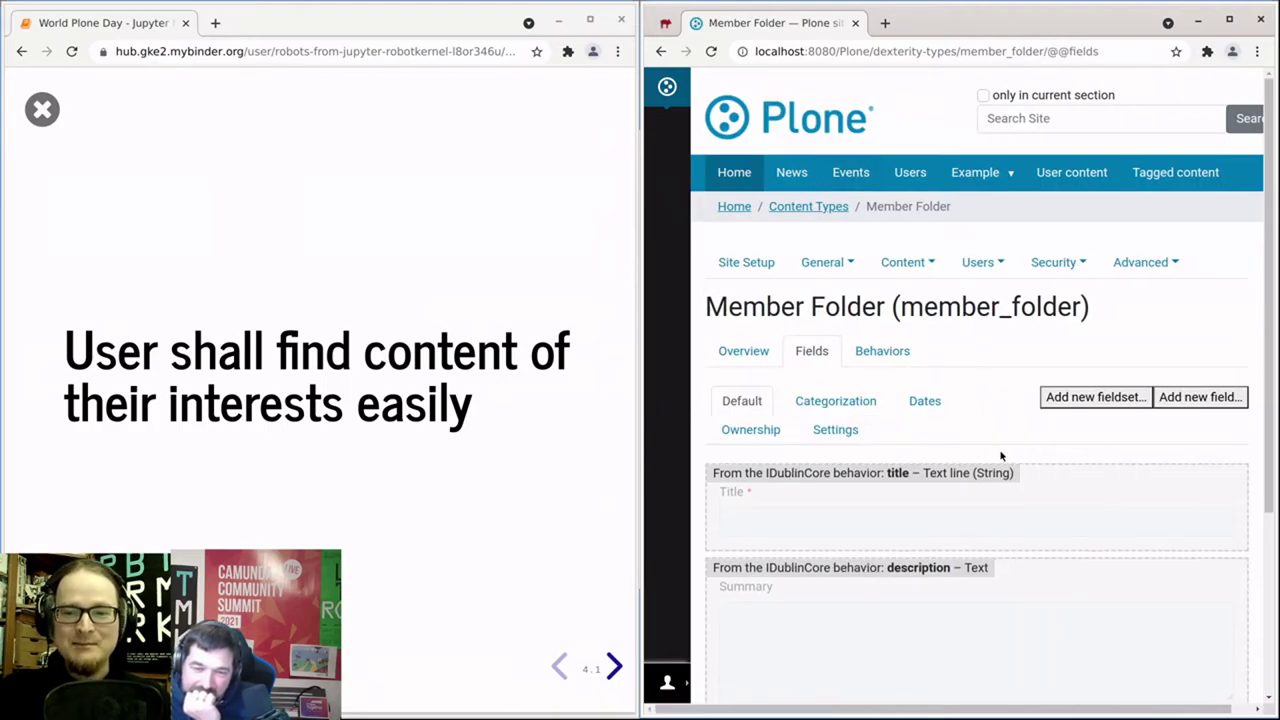
scroll(1000, 456, down, 4)
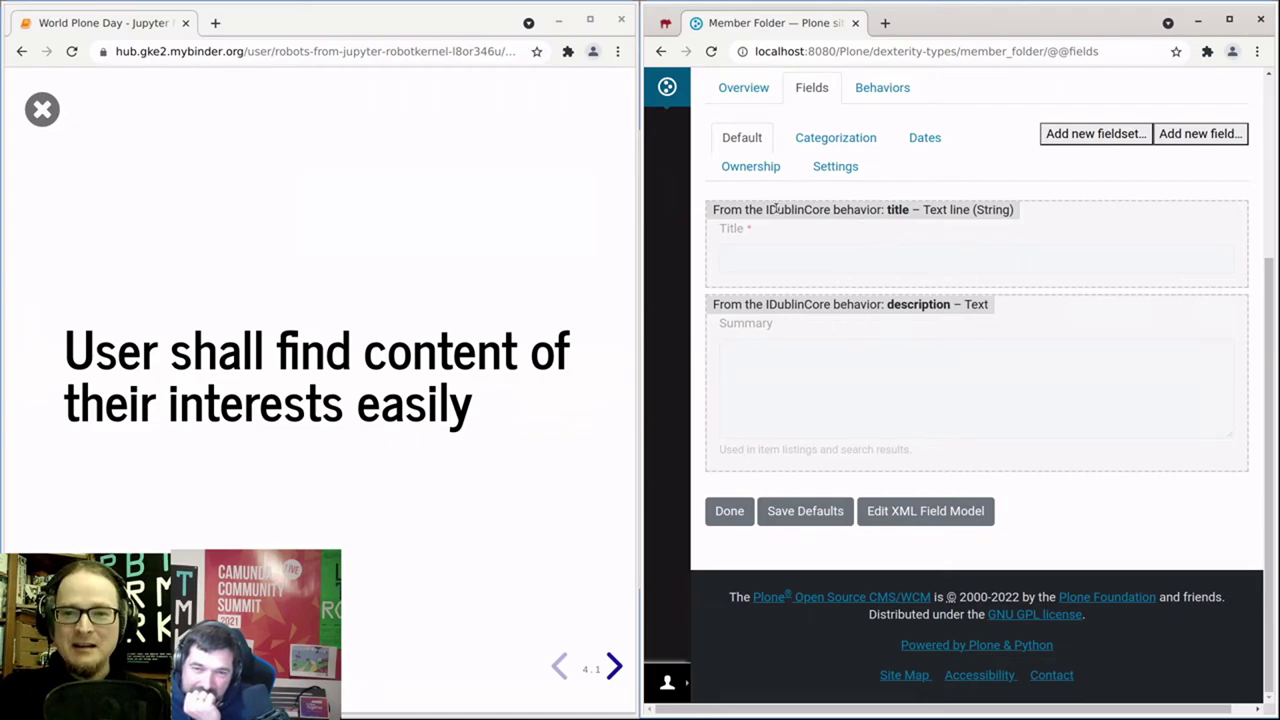
click(891, 90)
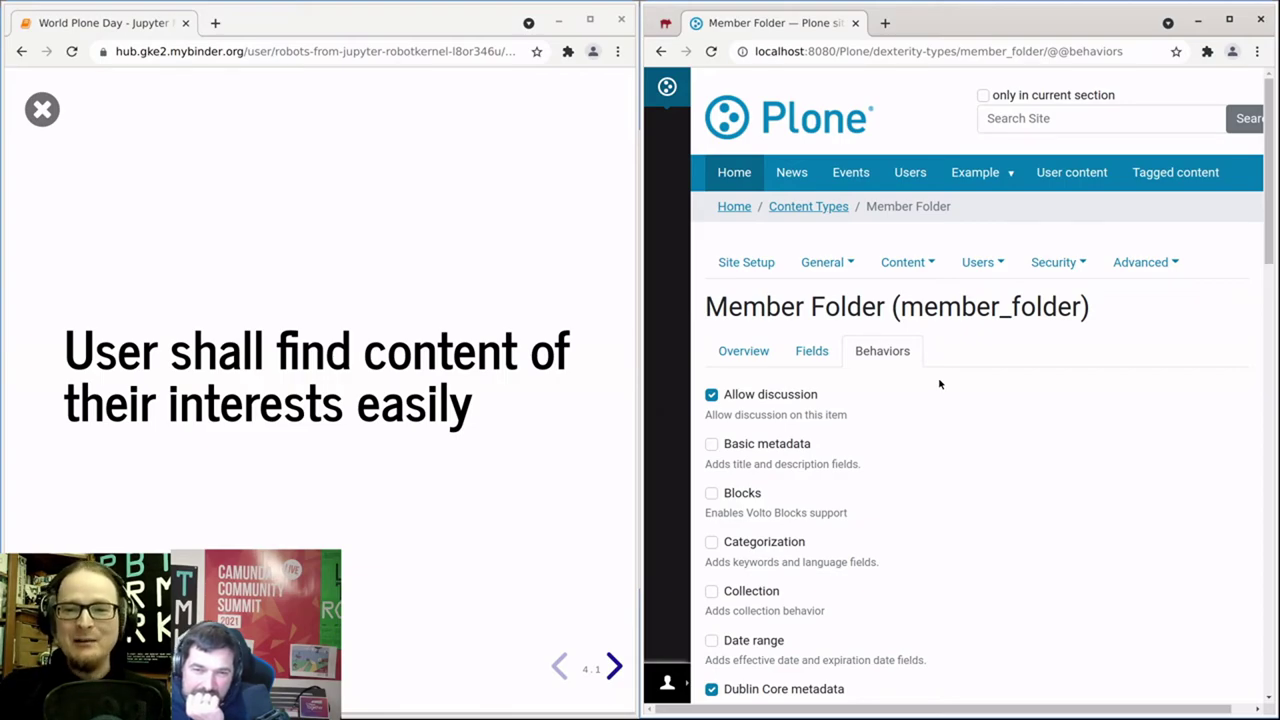
click(811, 353)
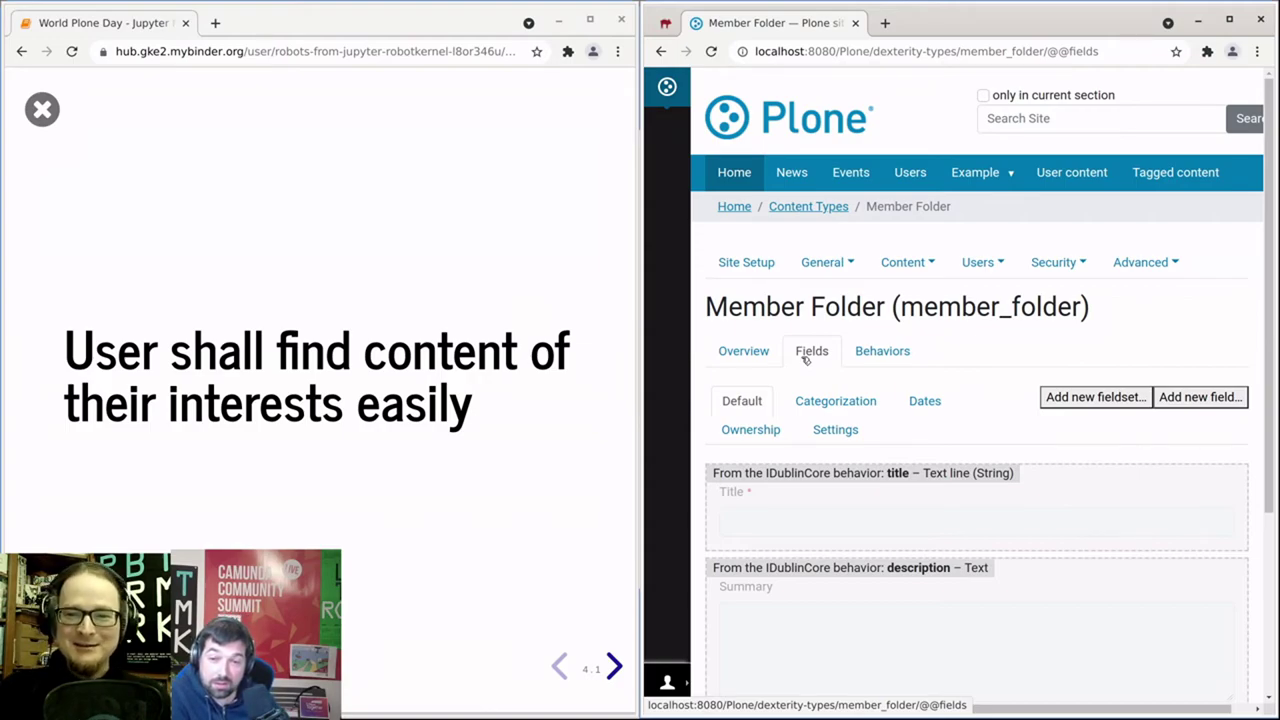
scroll(818, 362, down, 1)
scroll(800, 360, up, 1)
- Restrict Member Folder's allowed contained types to chosen ones, such as Image and Page
click(755, 354)
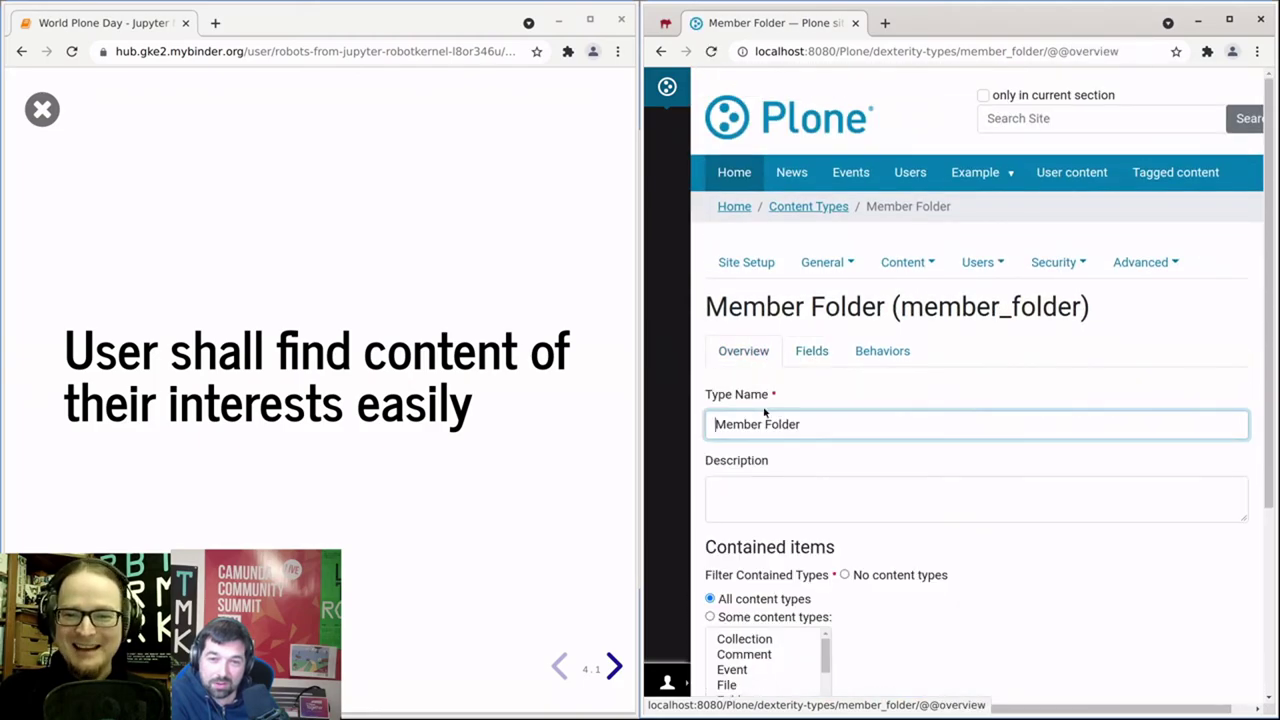
scroll(766, 420, down, 1)
scroll(766, 420, down, 3)
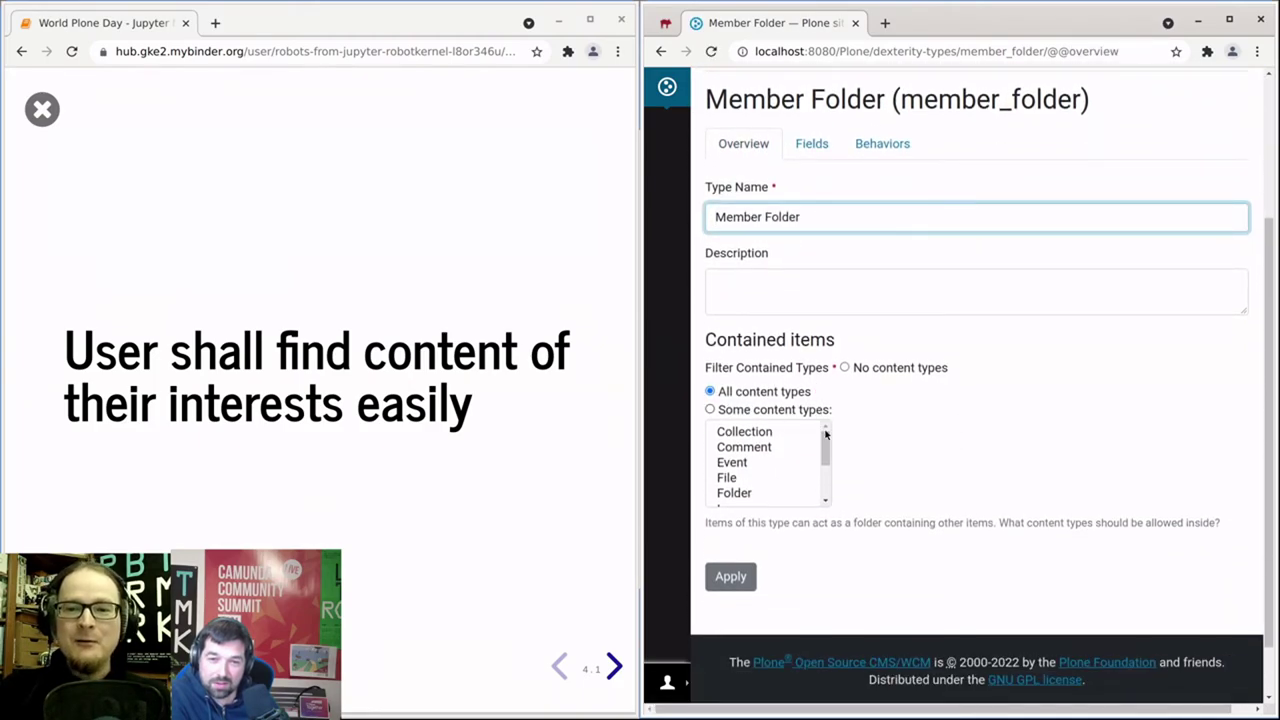
drag(826, 437, 814, 457)
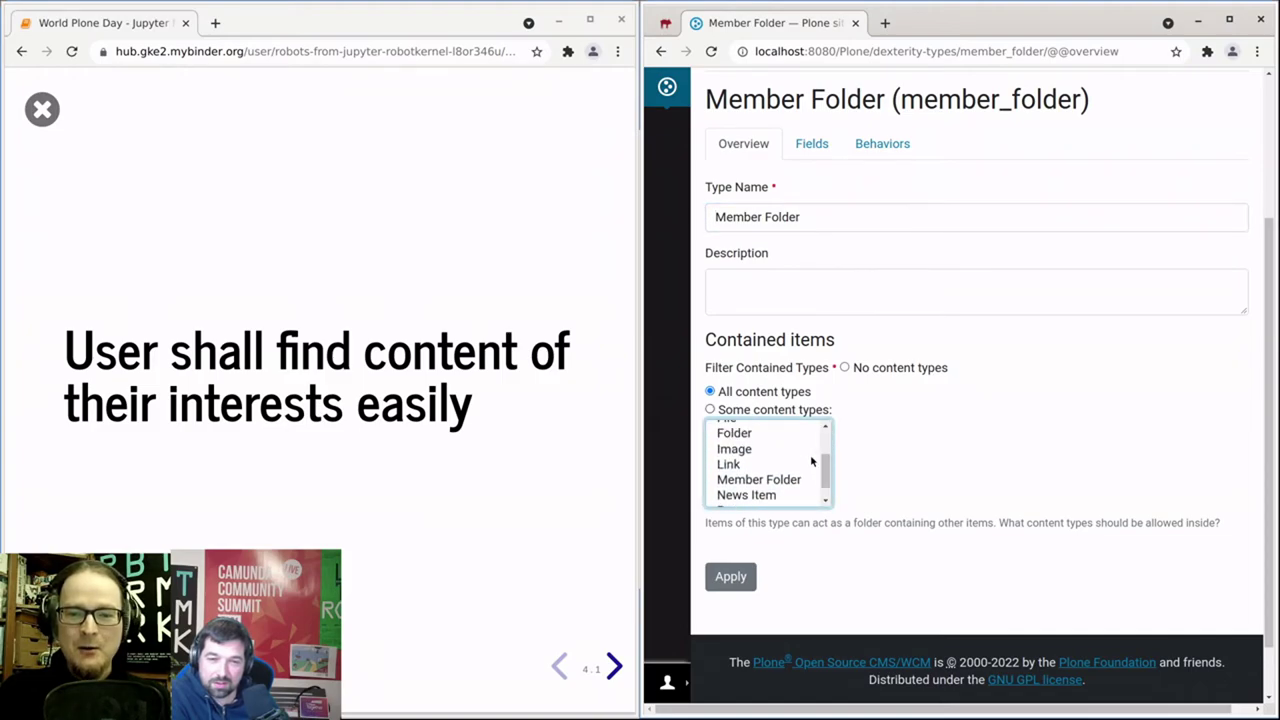
click(770, 452)
click(745, 410)
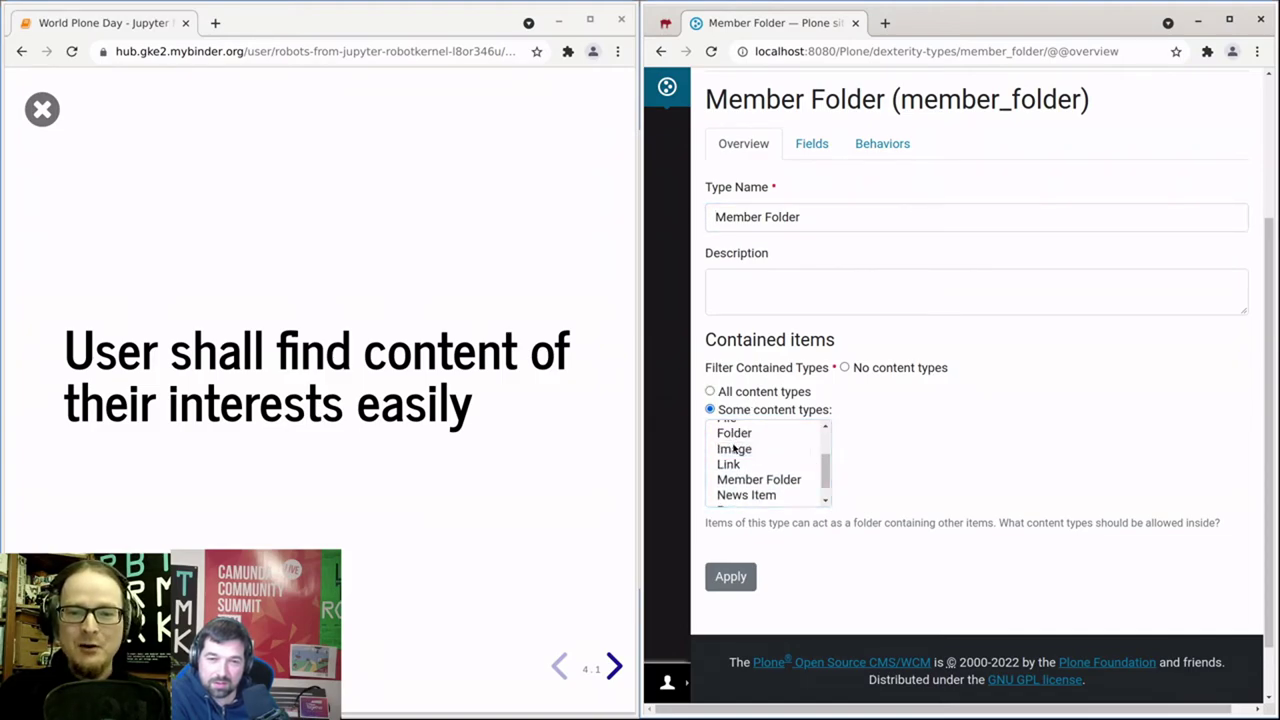
click(762, 452)
drag(826, 482, 827, 500)
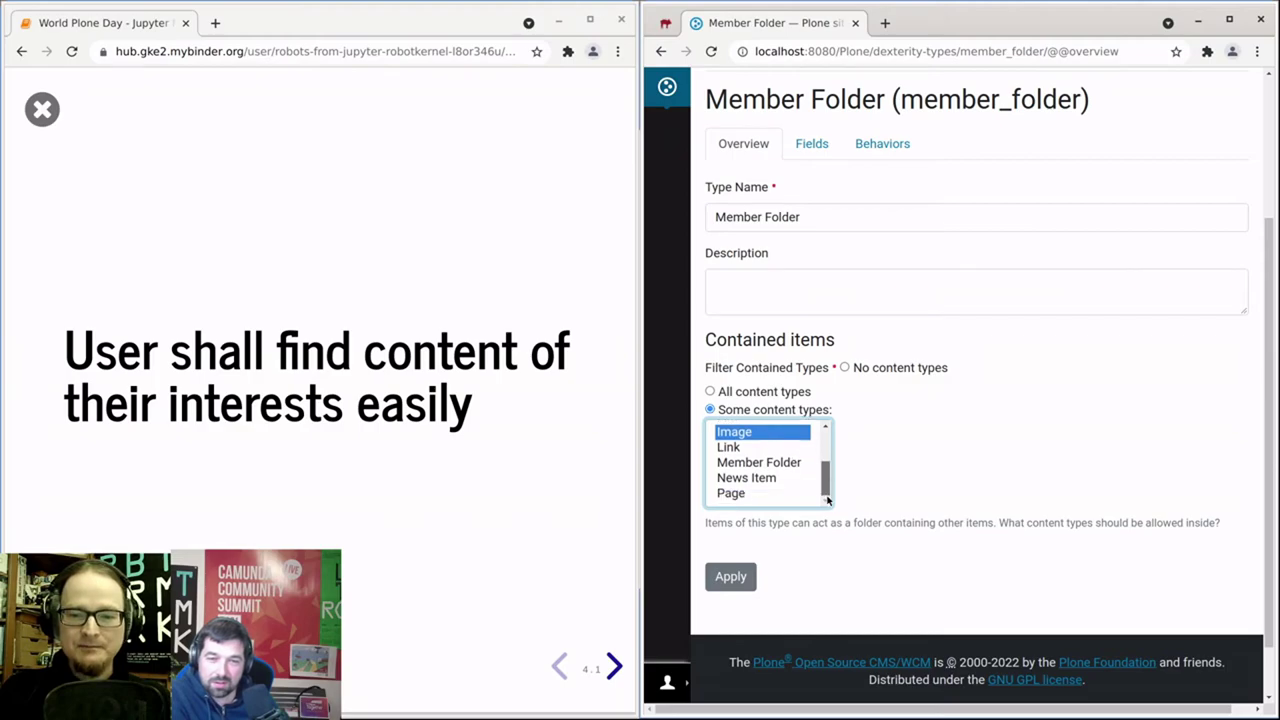
ctrl+click(787, 494)
ctrl+click(787, 460)
ctrl+click(787, 467)
mouse_move(816, 478)
mouse_down()
mouse_move(823, 446)
mouse_move(823, 482)
mouse_up()
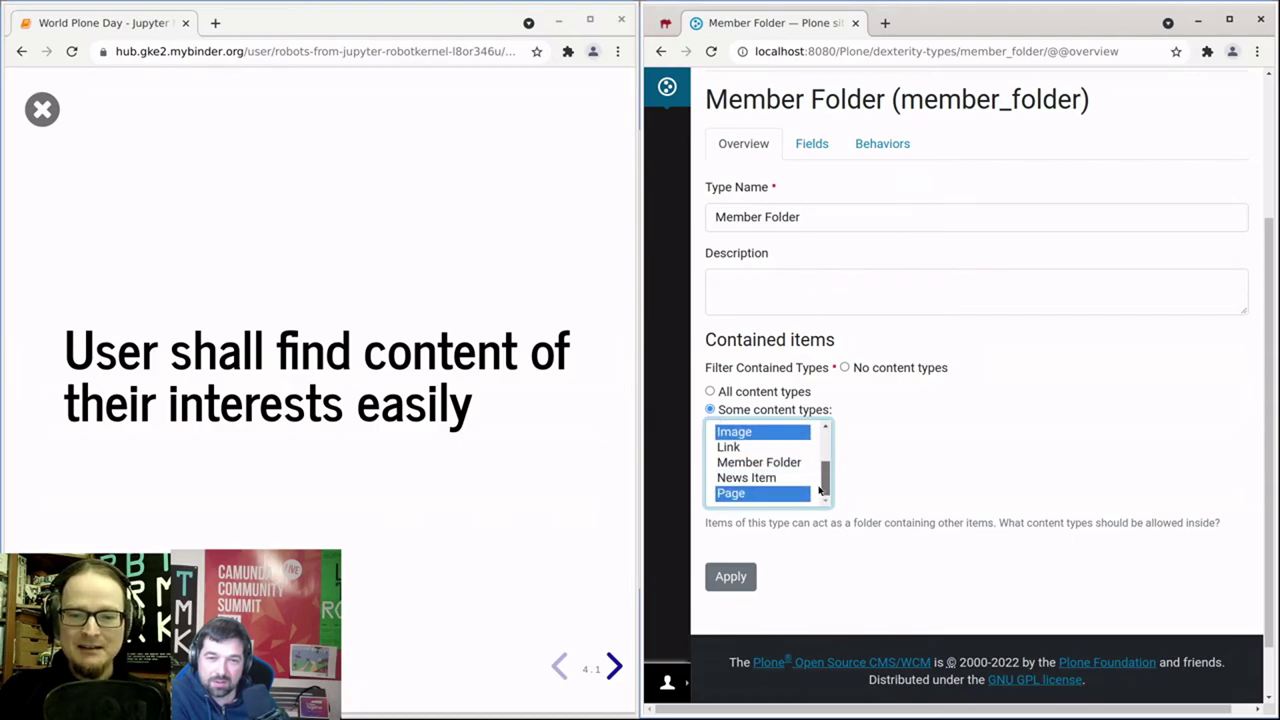
- Save the restriction and apply the Member Folder overview settings
click(738, 578)
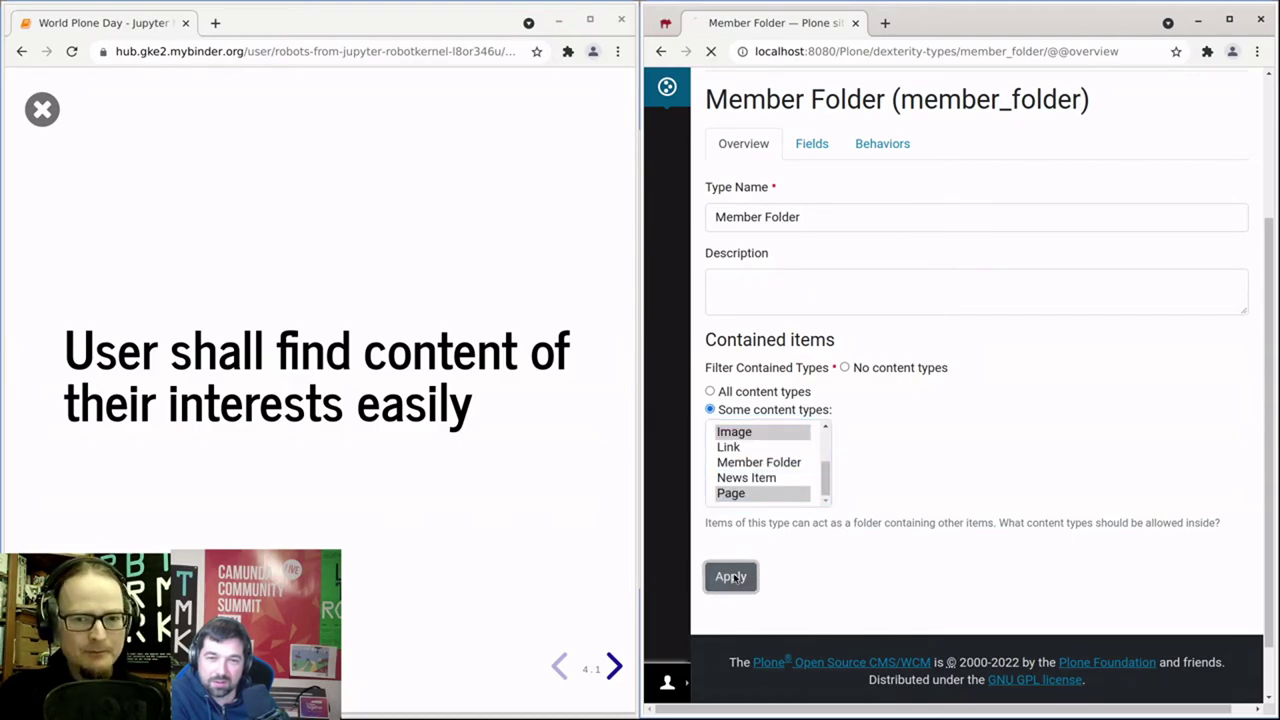
scroll(848, 584, down, 3)
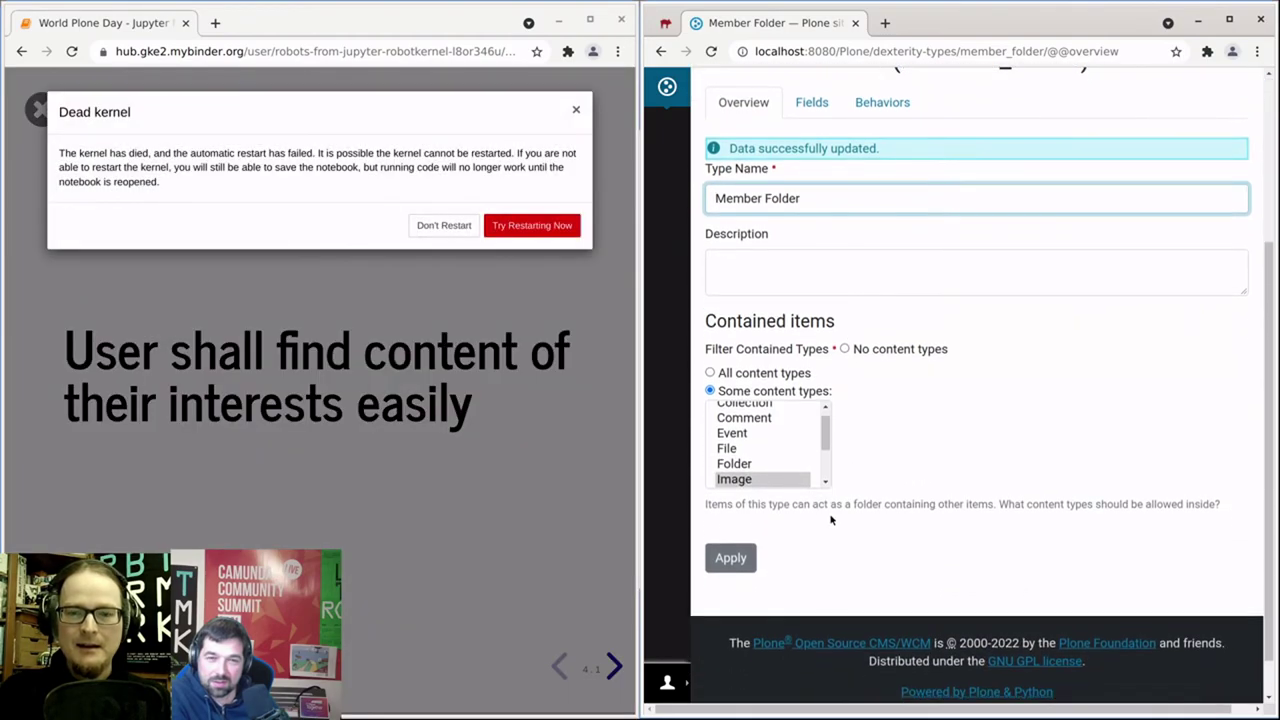
click(533, 241)
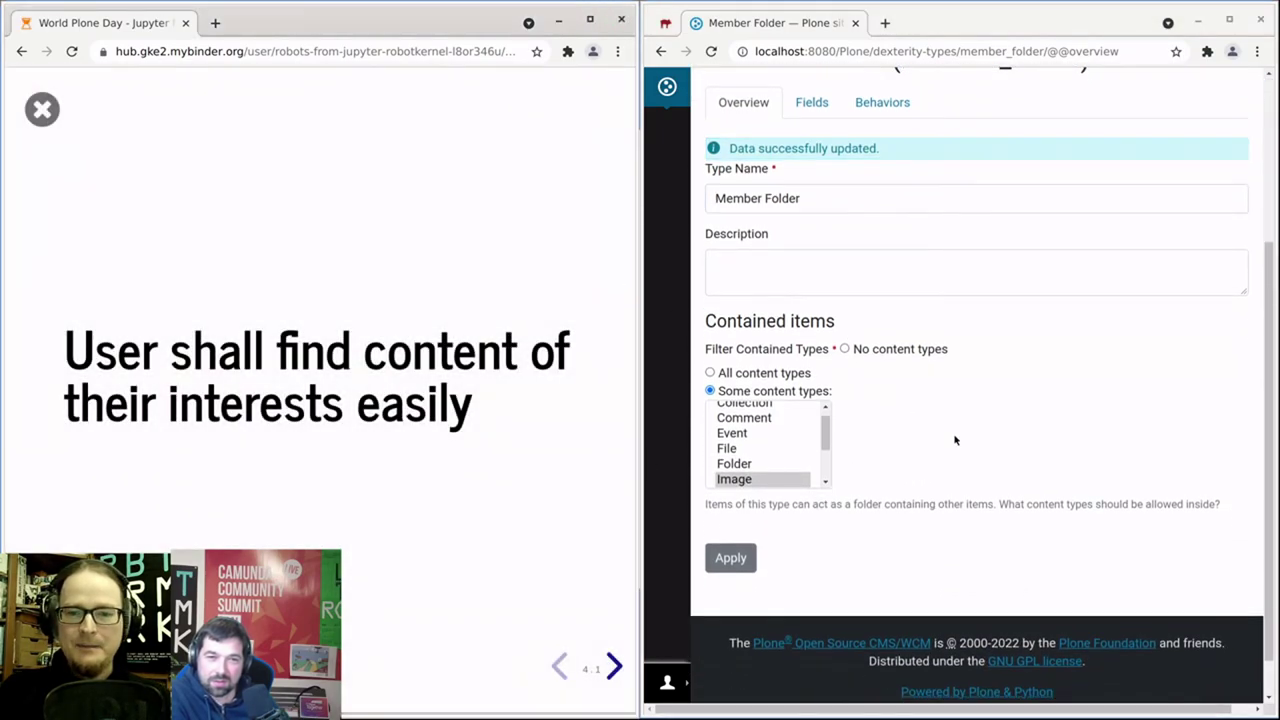
click(742, 562)
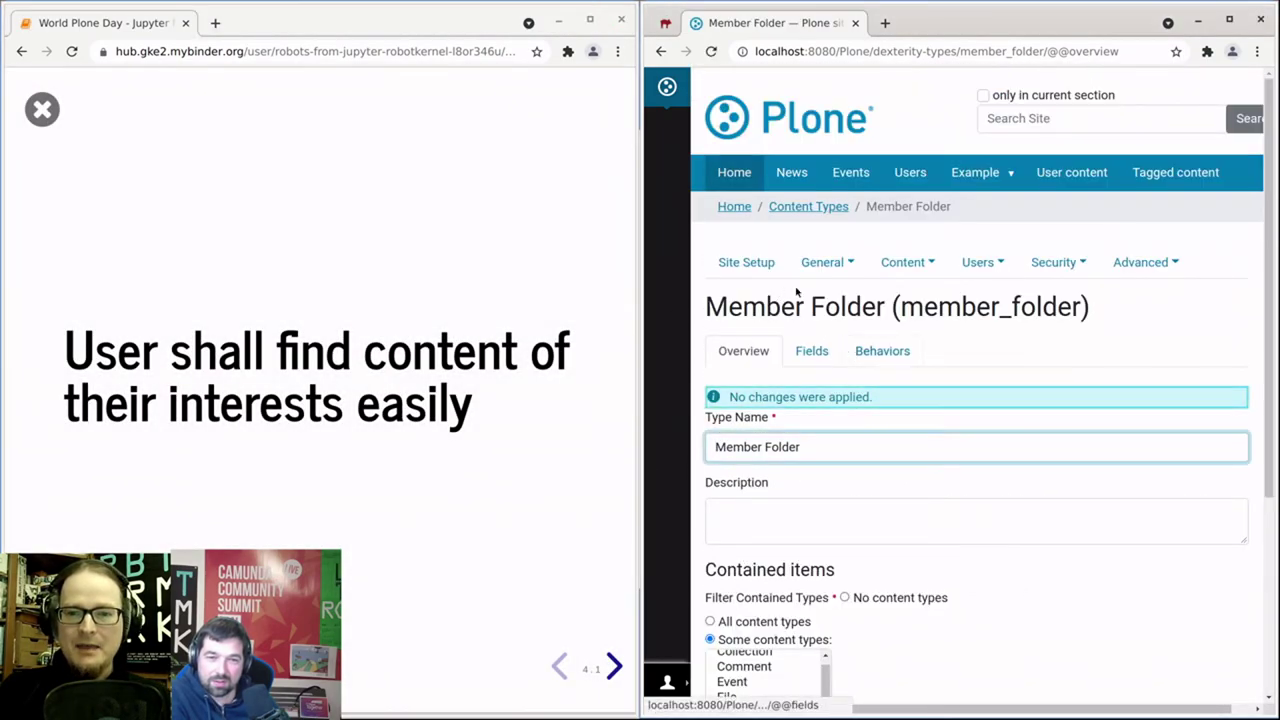
- Go back through Content Types to Site Setup and open Content Settings
click(832, 208)
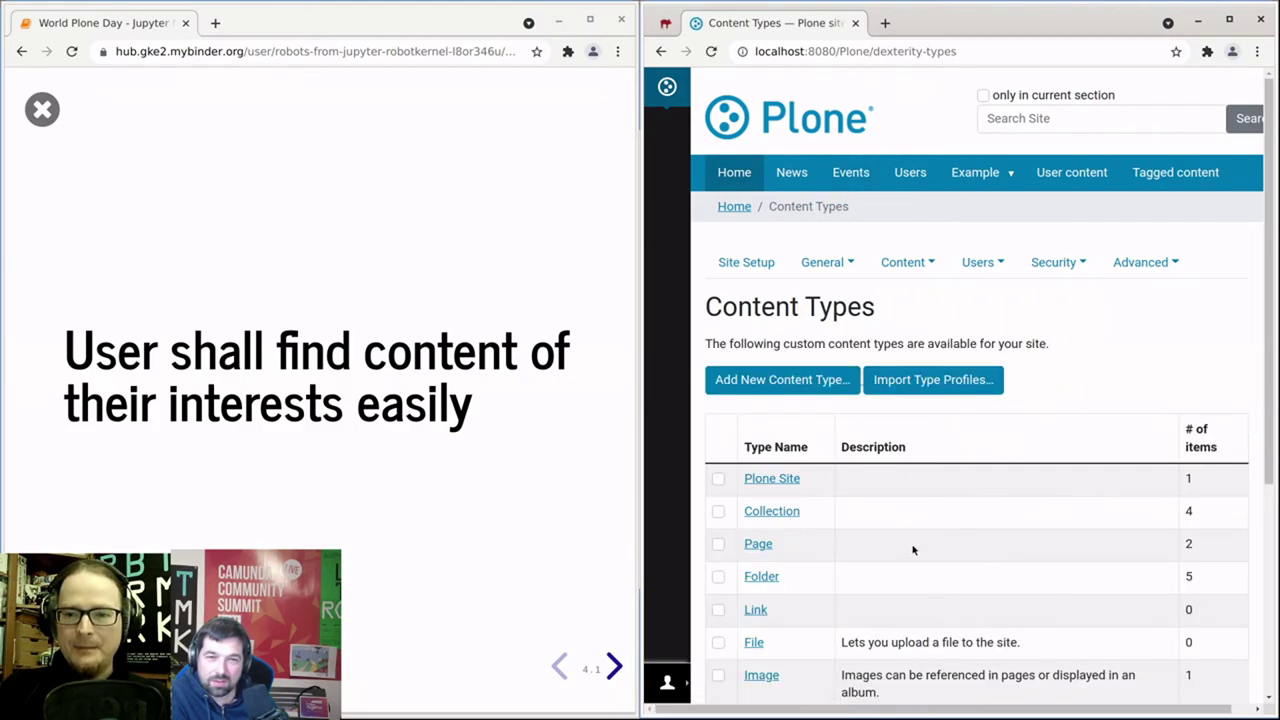
scroll(871, 501, down, 3)
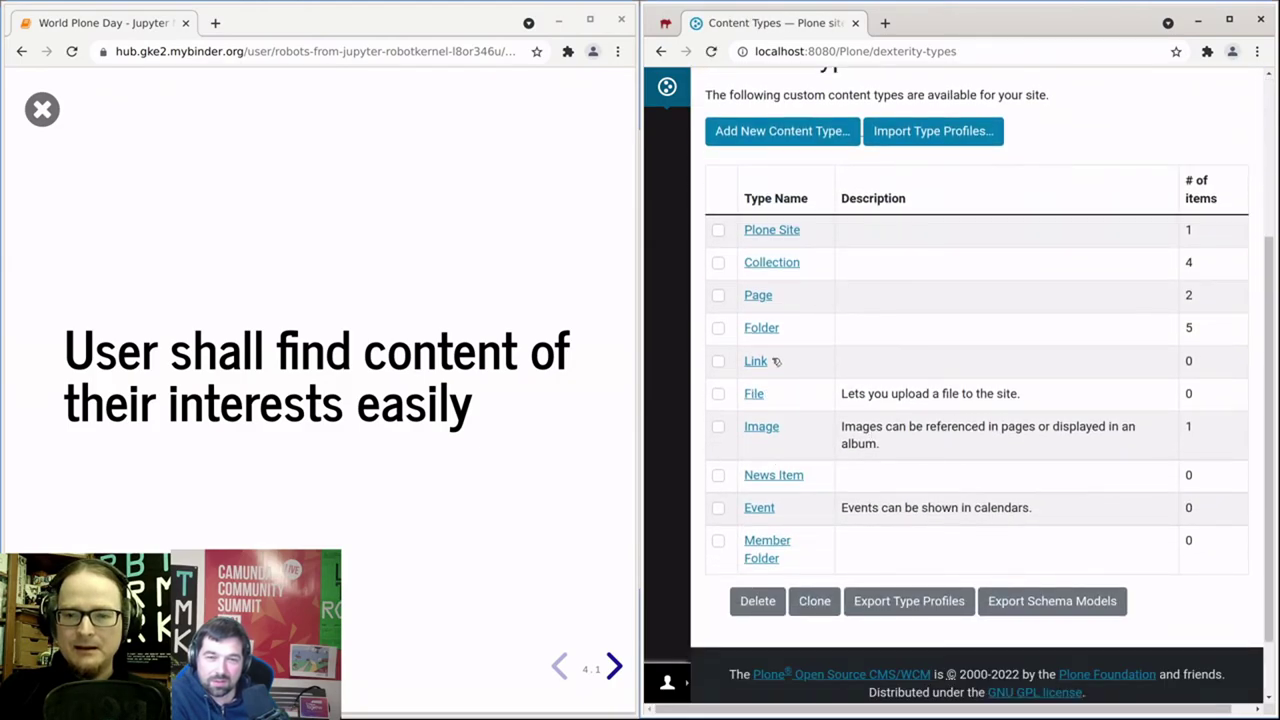
scroll(808, 217, up, 2)
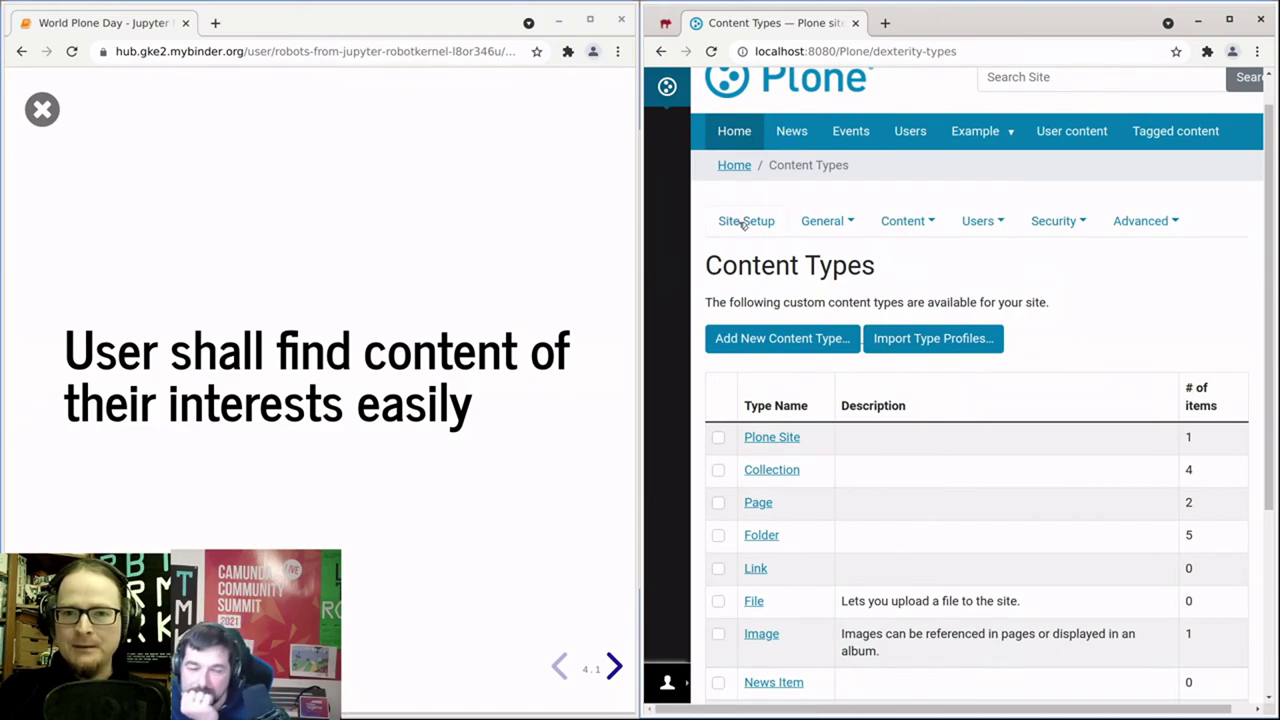
click(744, 222)
scroll(1104, 486, down, 2)
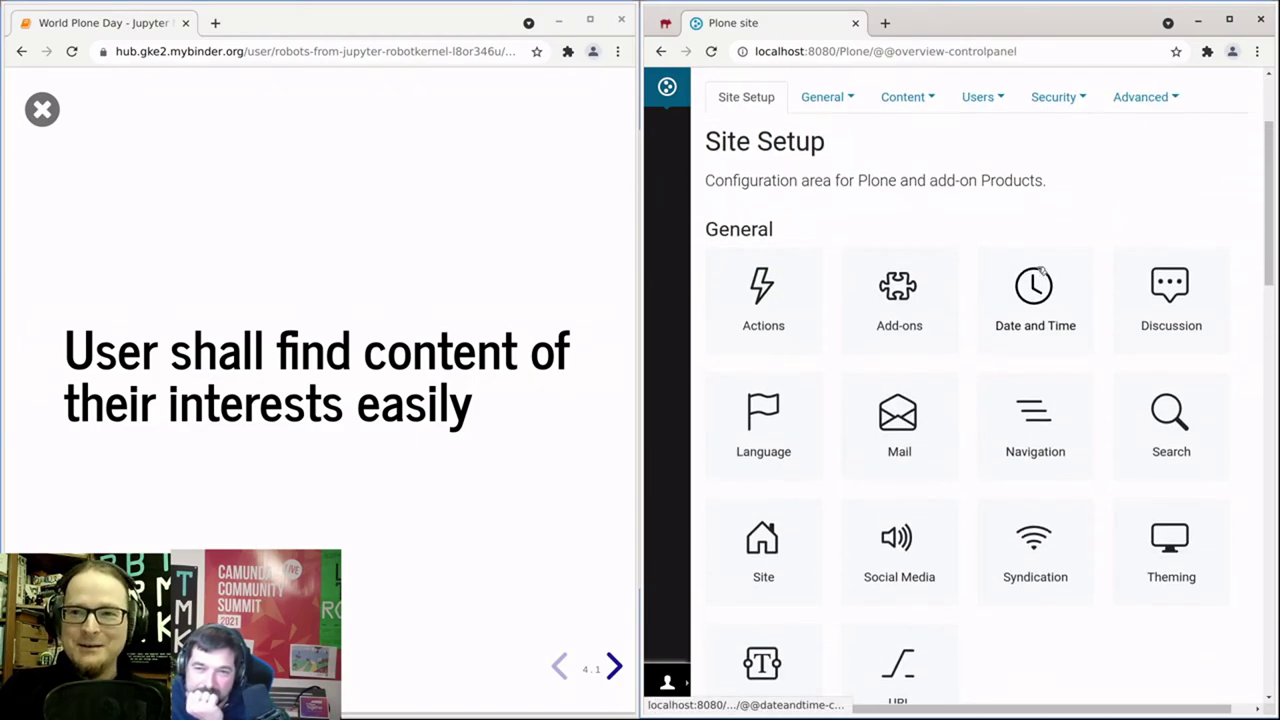
scroll(1011, 395, down, 2)
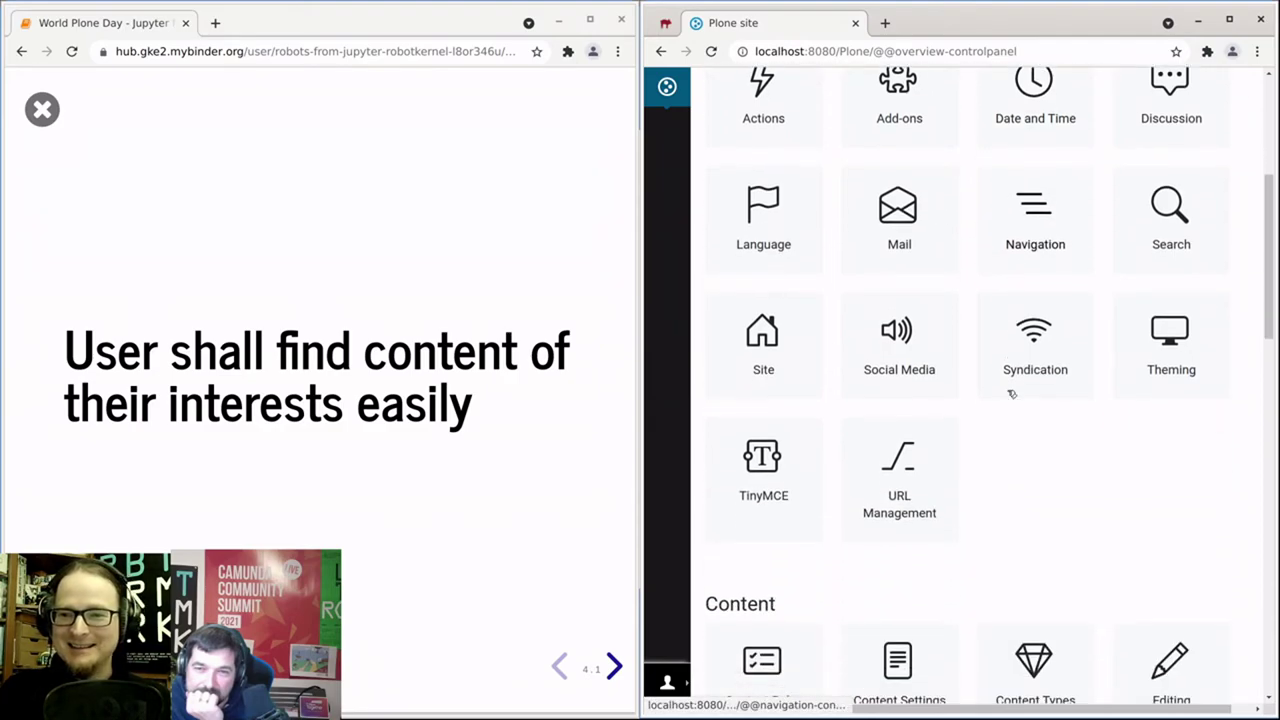
scroll(967, 410, down, 2)
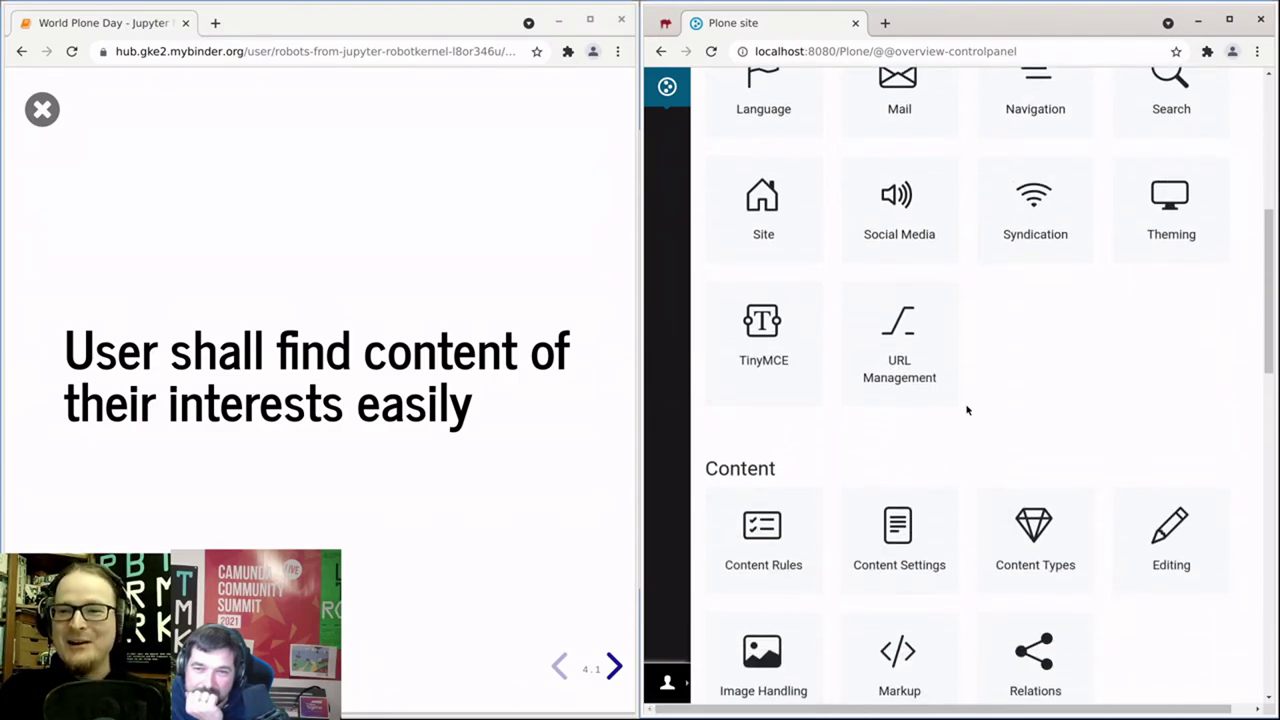
click(898, 418)
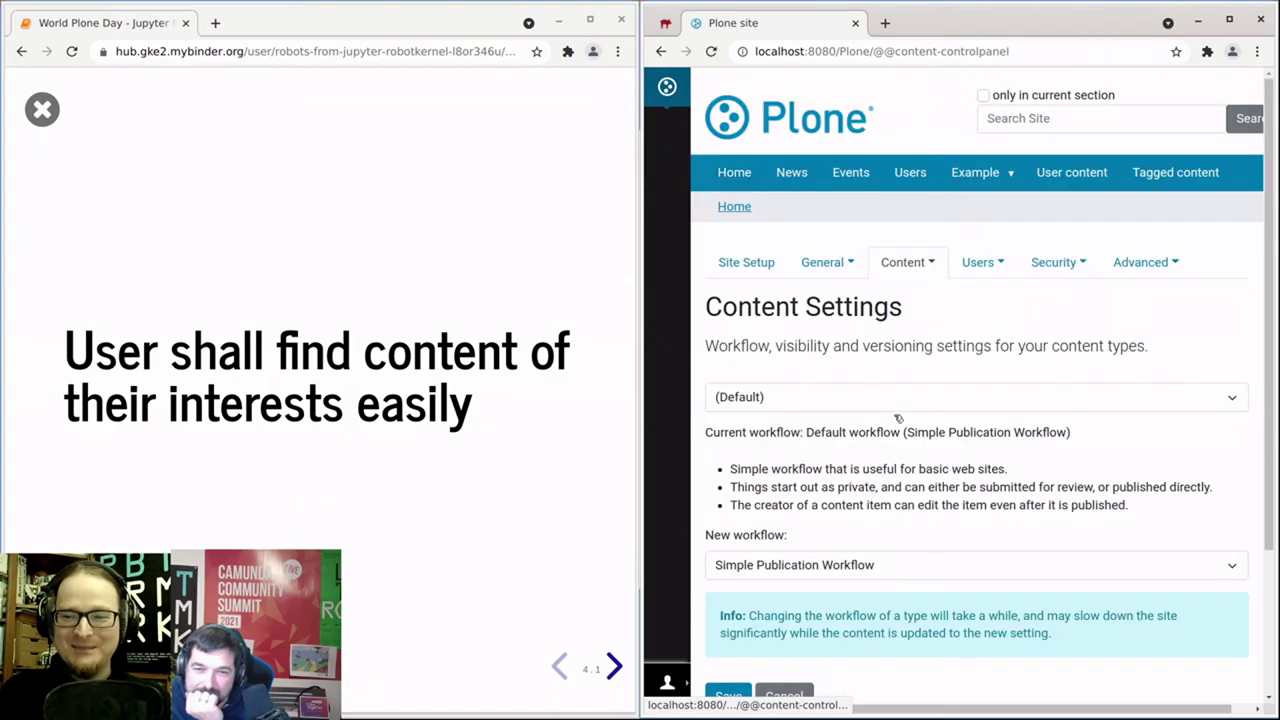
- For Member Folder, keep the Default workflow, tick Allow comments and save
click(906, 396)
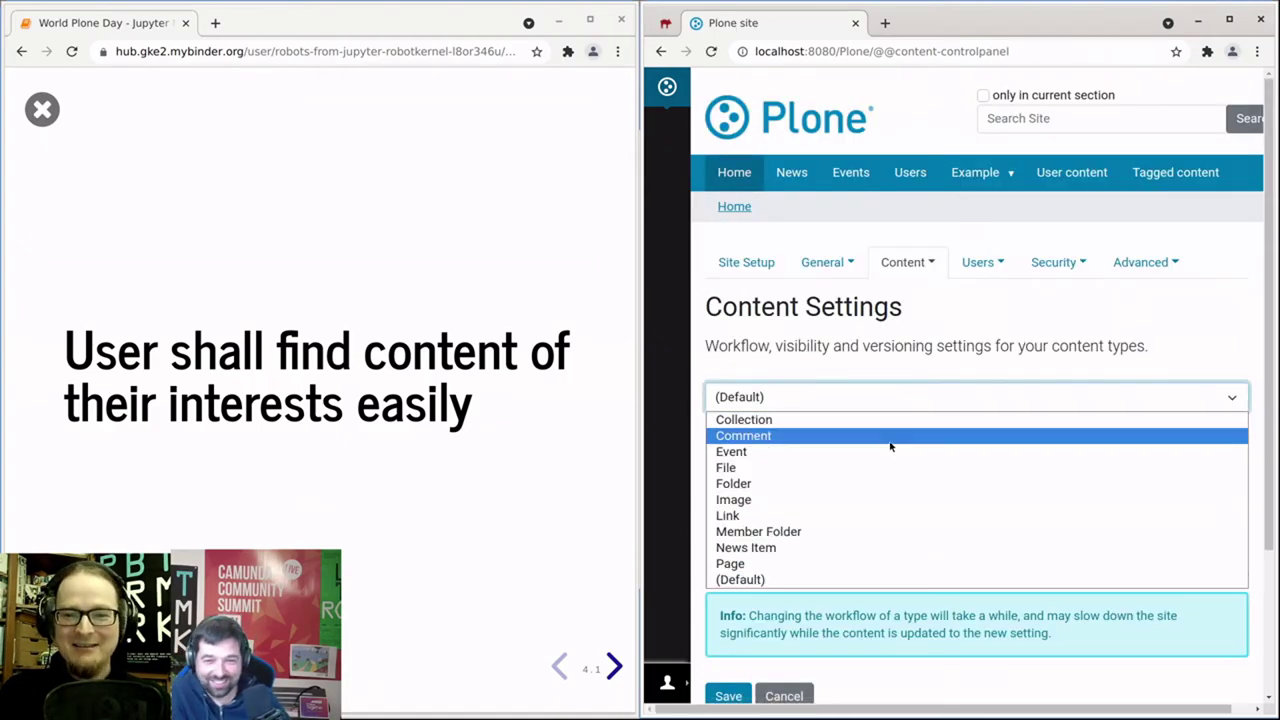
click(880, 540)
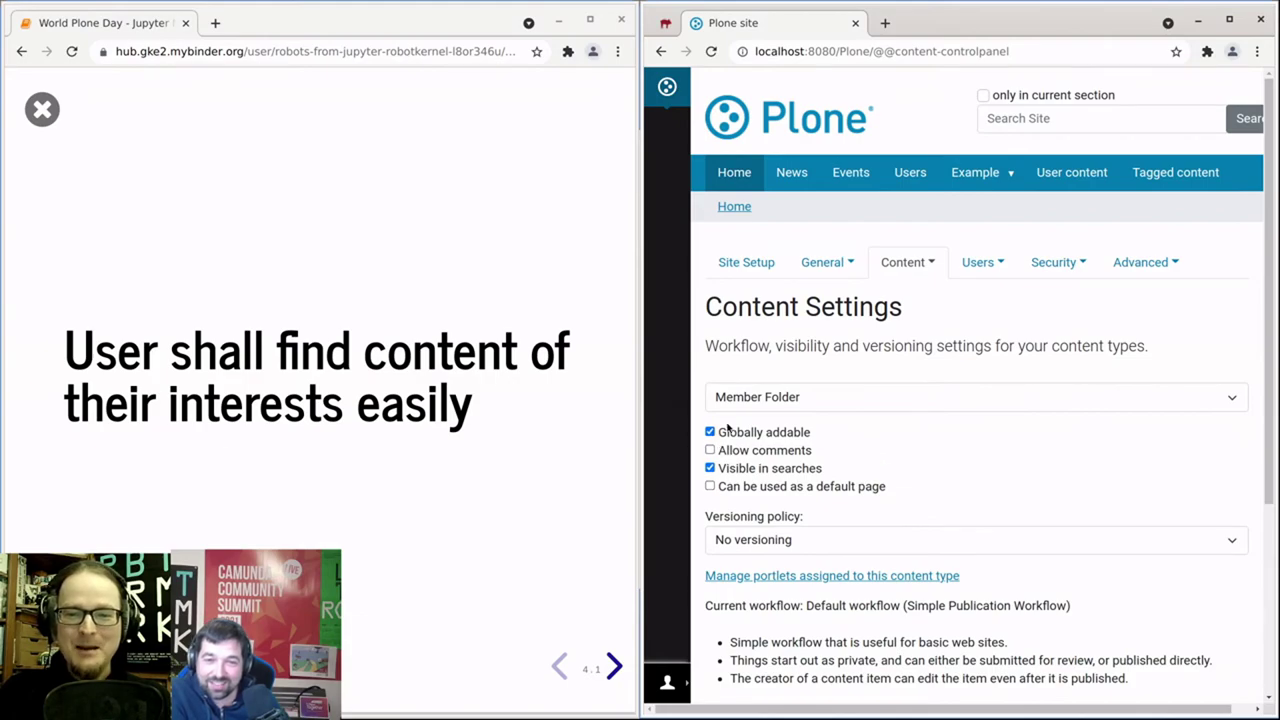
scroll(852, 471, down, 3)
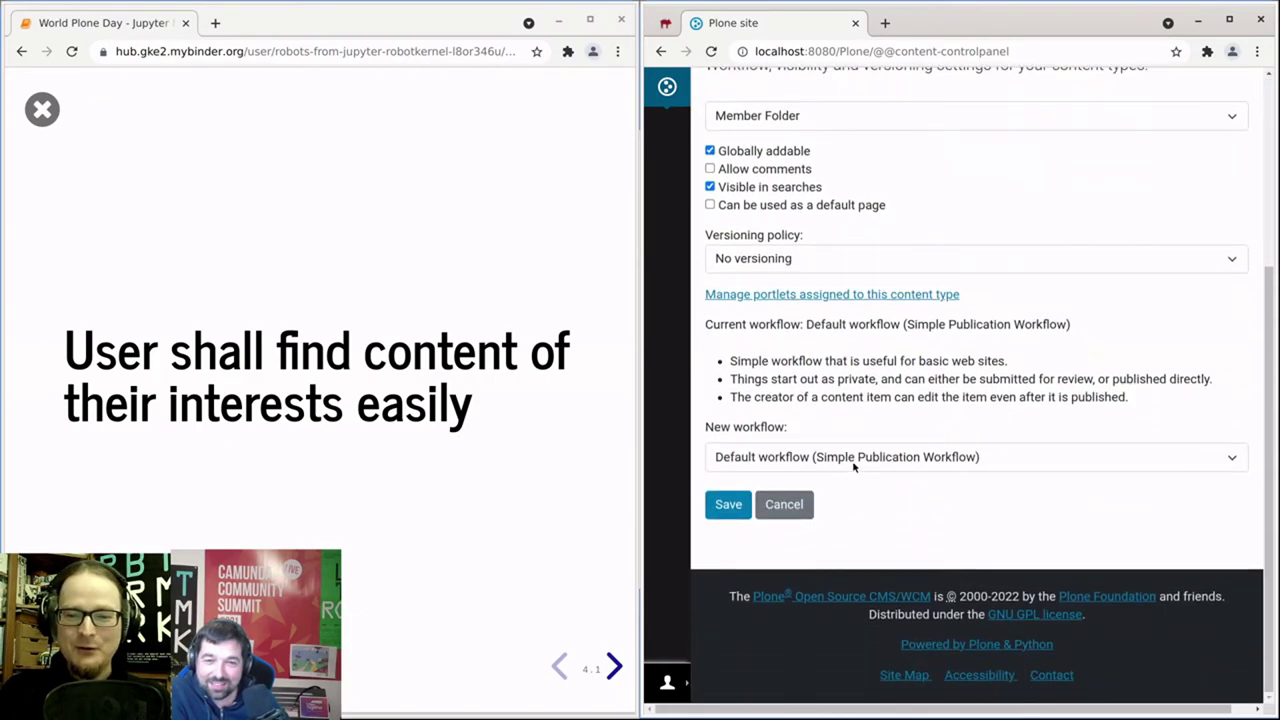
click(856, 460)
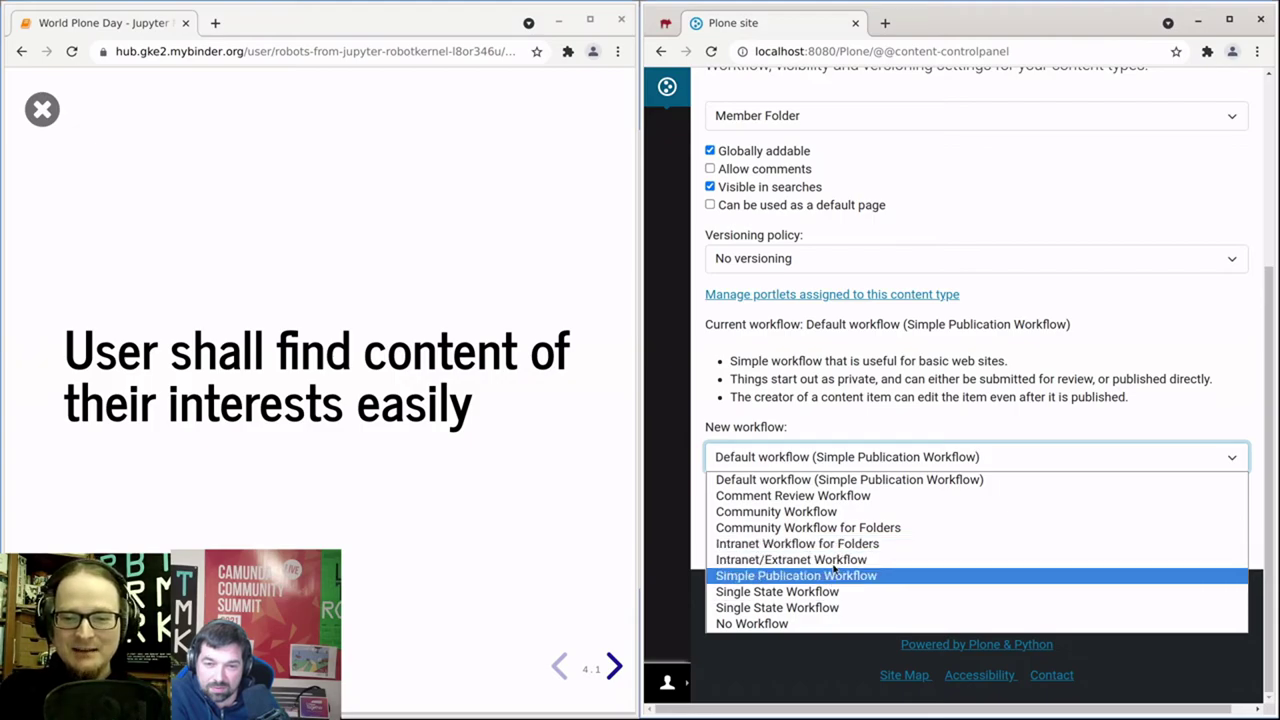
click(850, 482)
click(730, 505)
click(722, 450)
scroll(757, 502, down, 5)
click(744, 505)
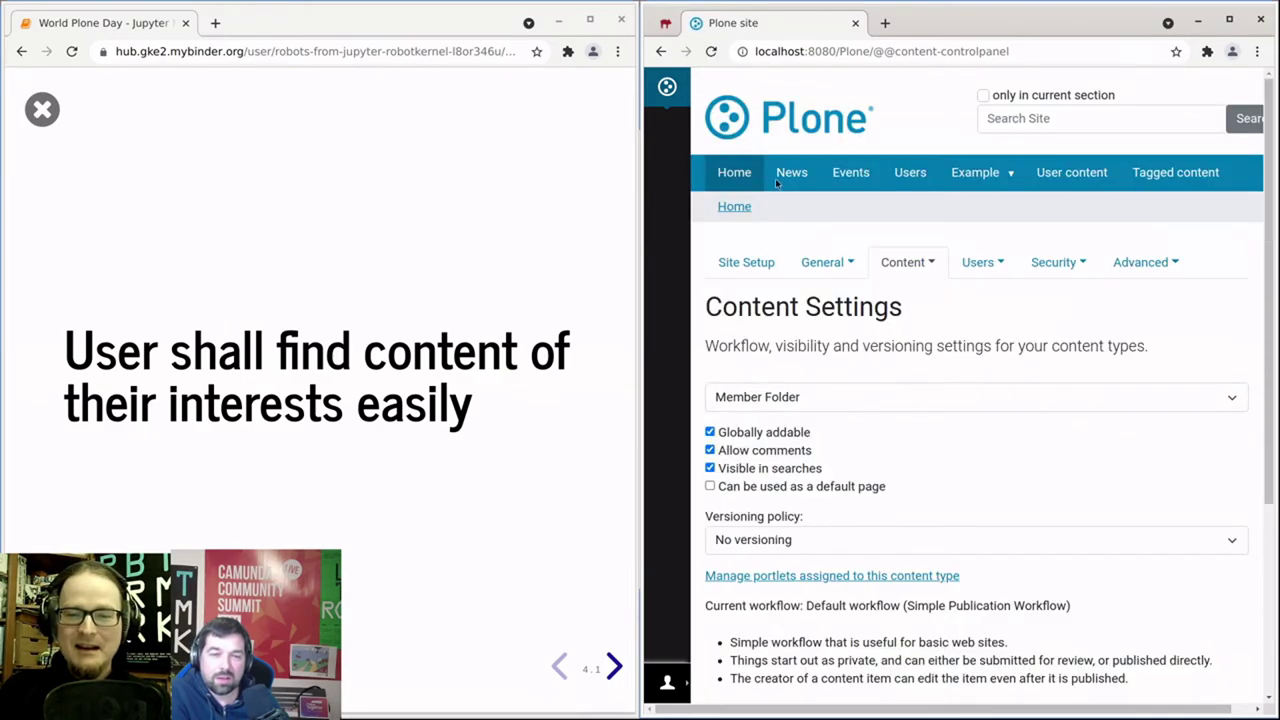
click(875, 52)
drag(875, 53, 1011, 59)
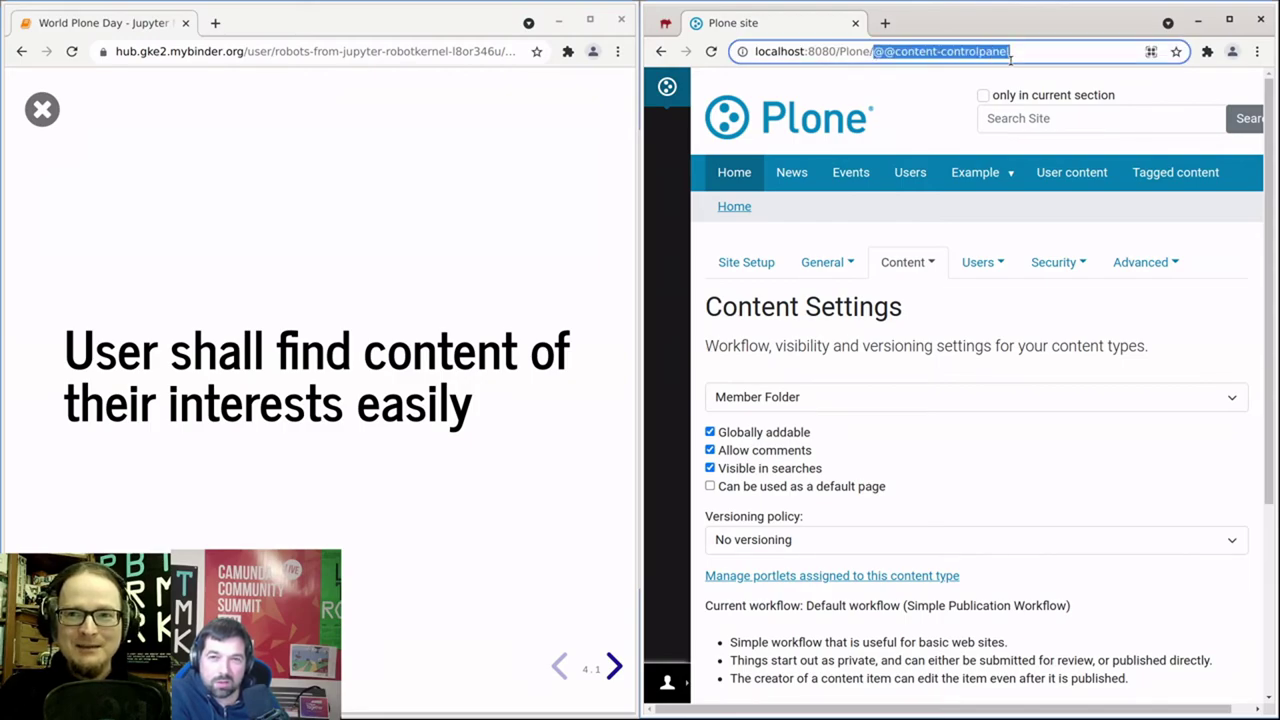
text(manage)
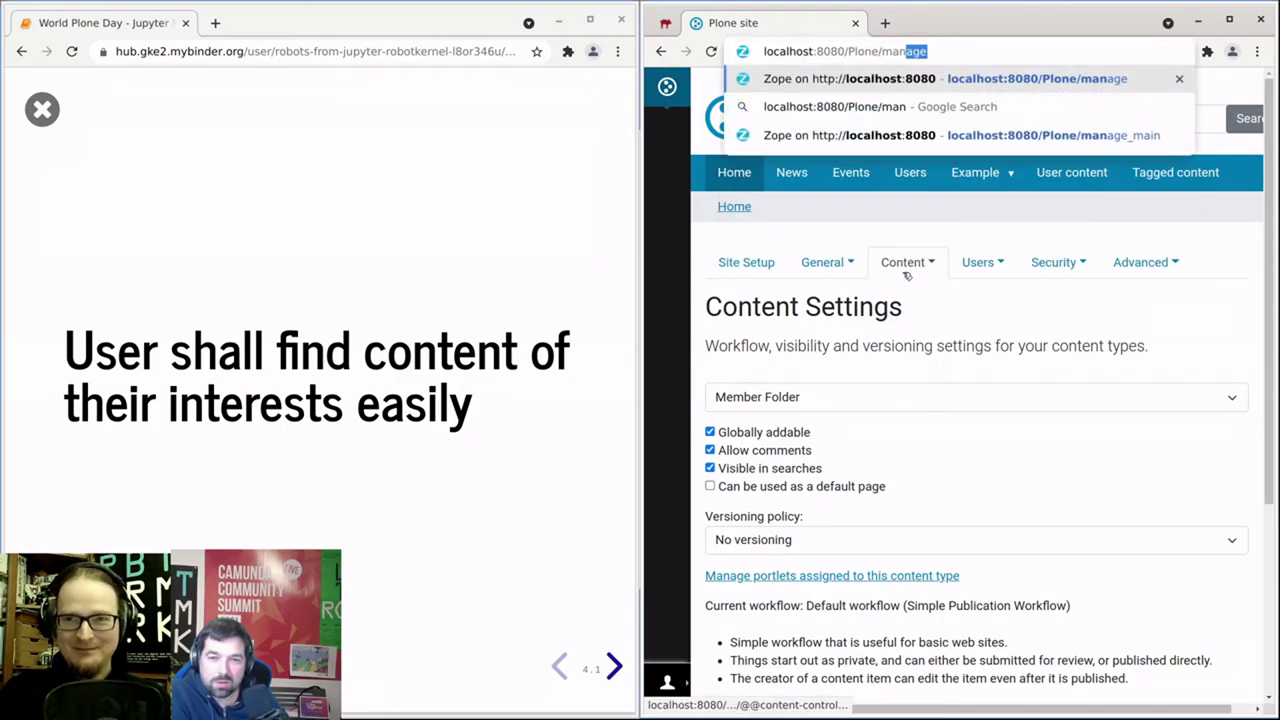
key(Return)
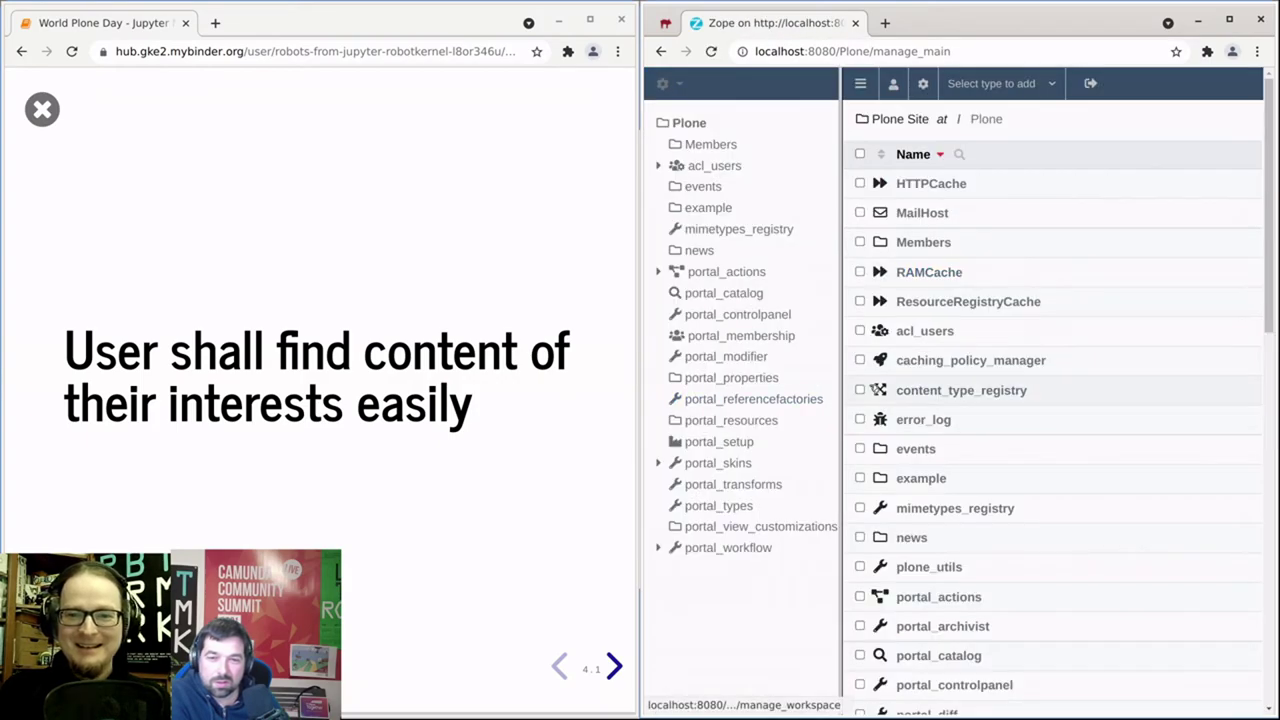
click(736, 549)
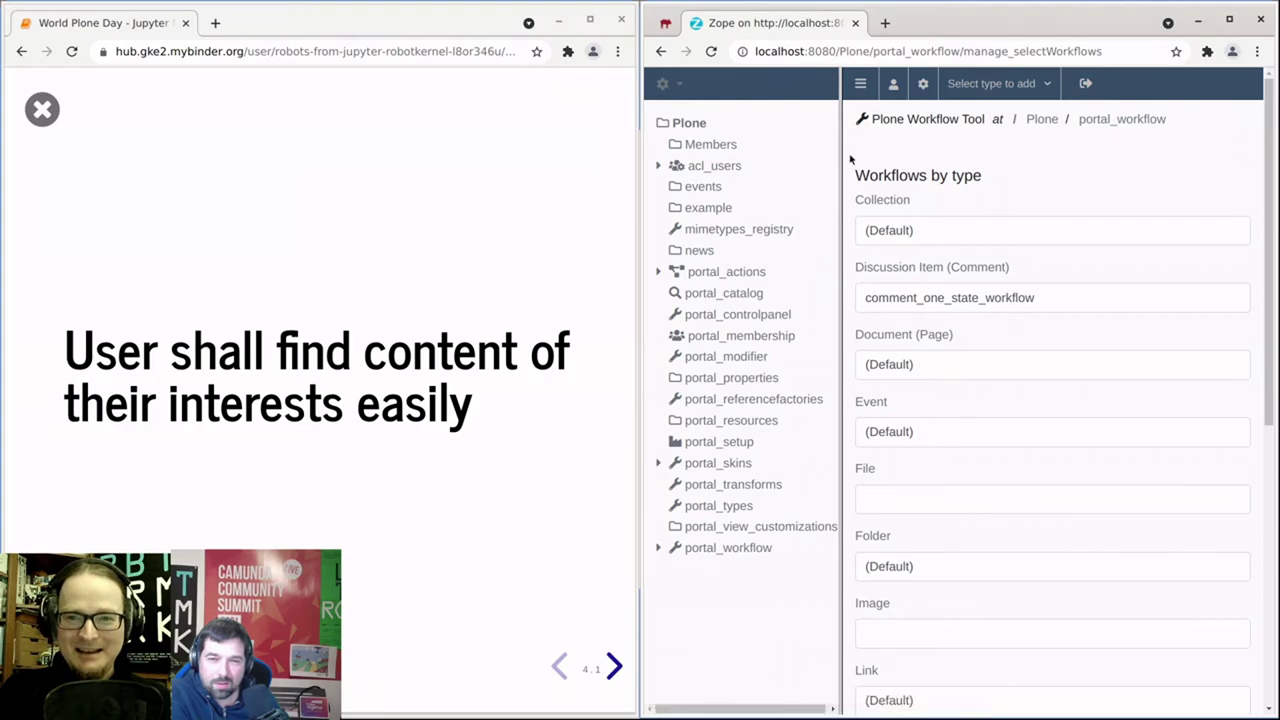
drag(646, 289, 284, 327)
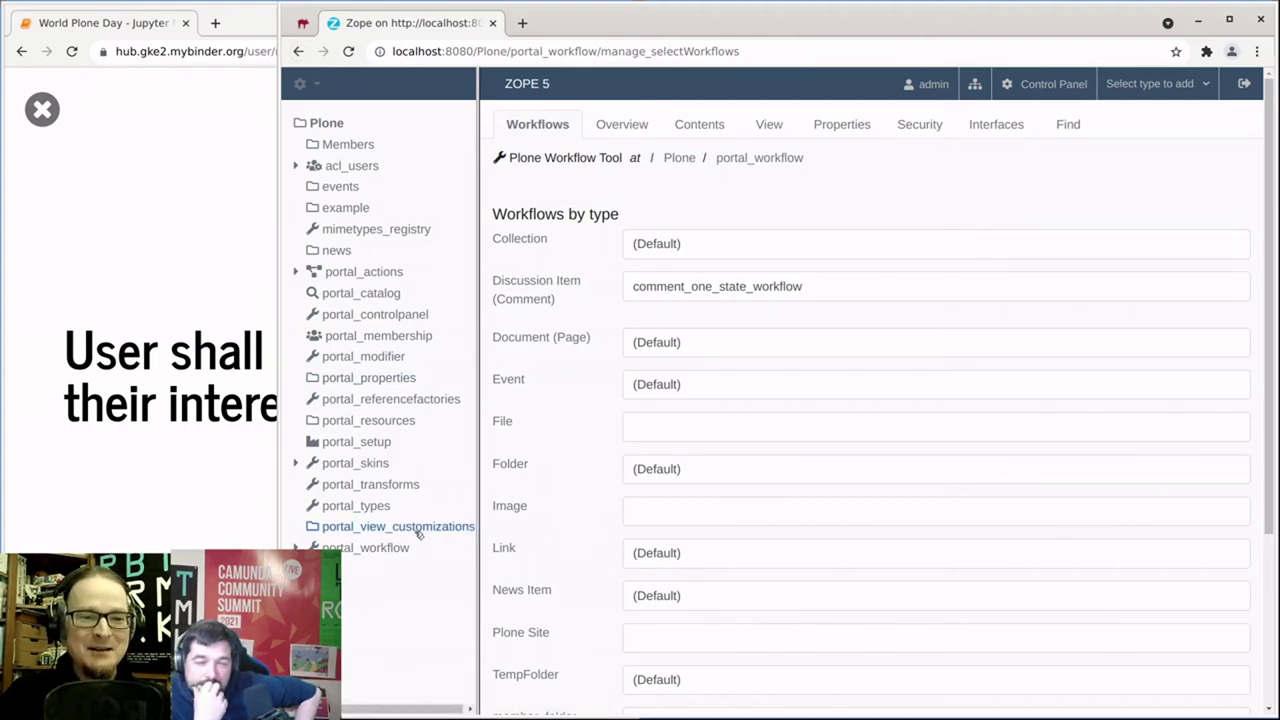
click(383, 548)
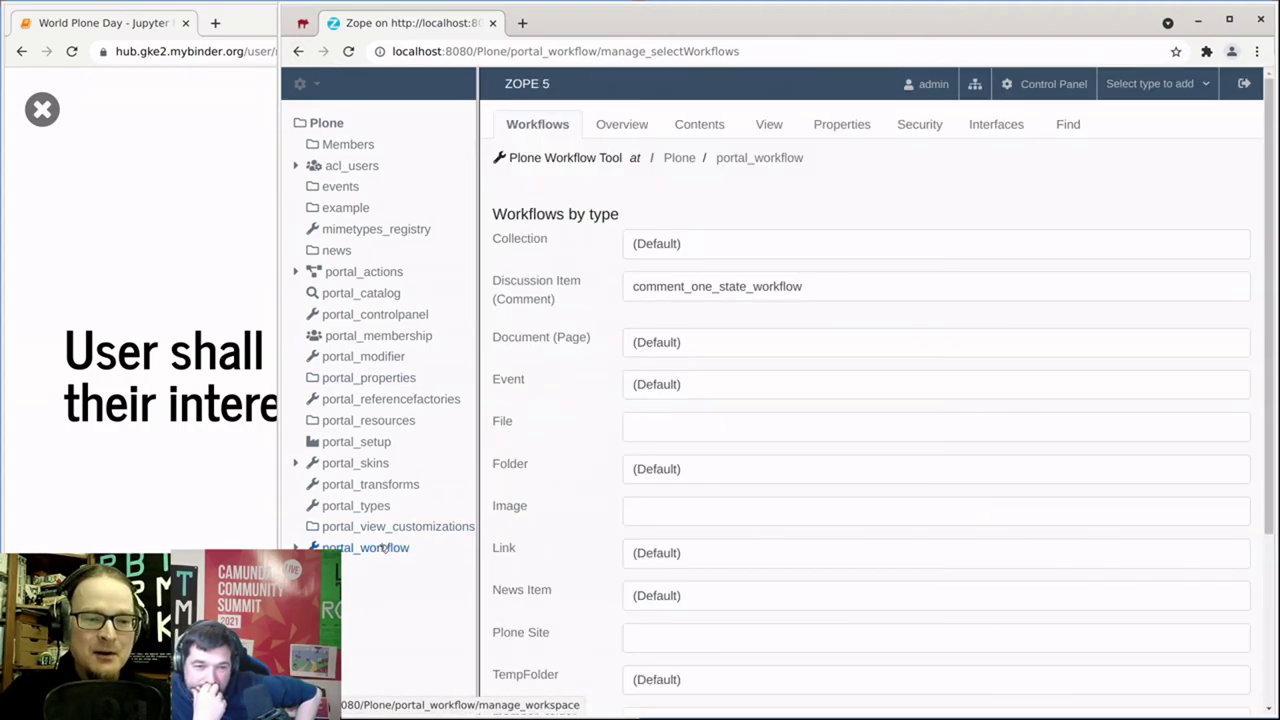
click(712, 124)
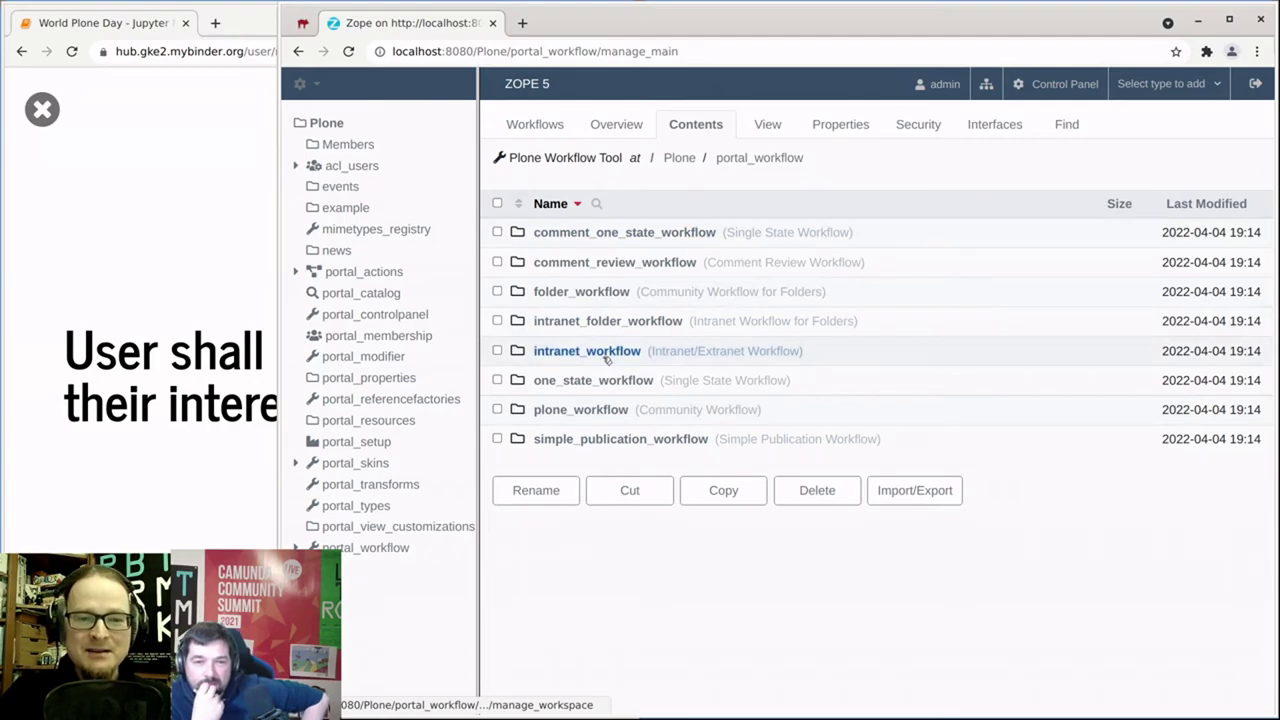
- Inspect simple_publication_workflow's pending state permissions, properties and transitions
click(593, 440)
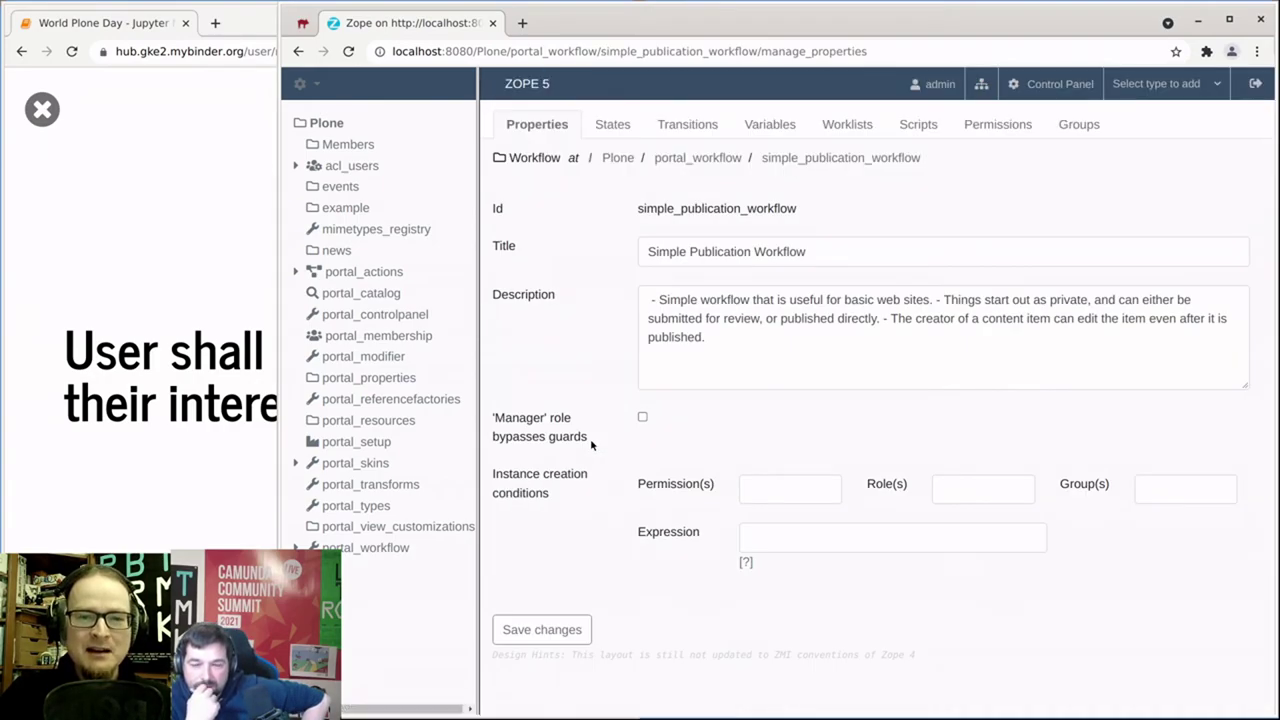
click(612, 125)
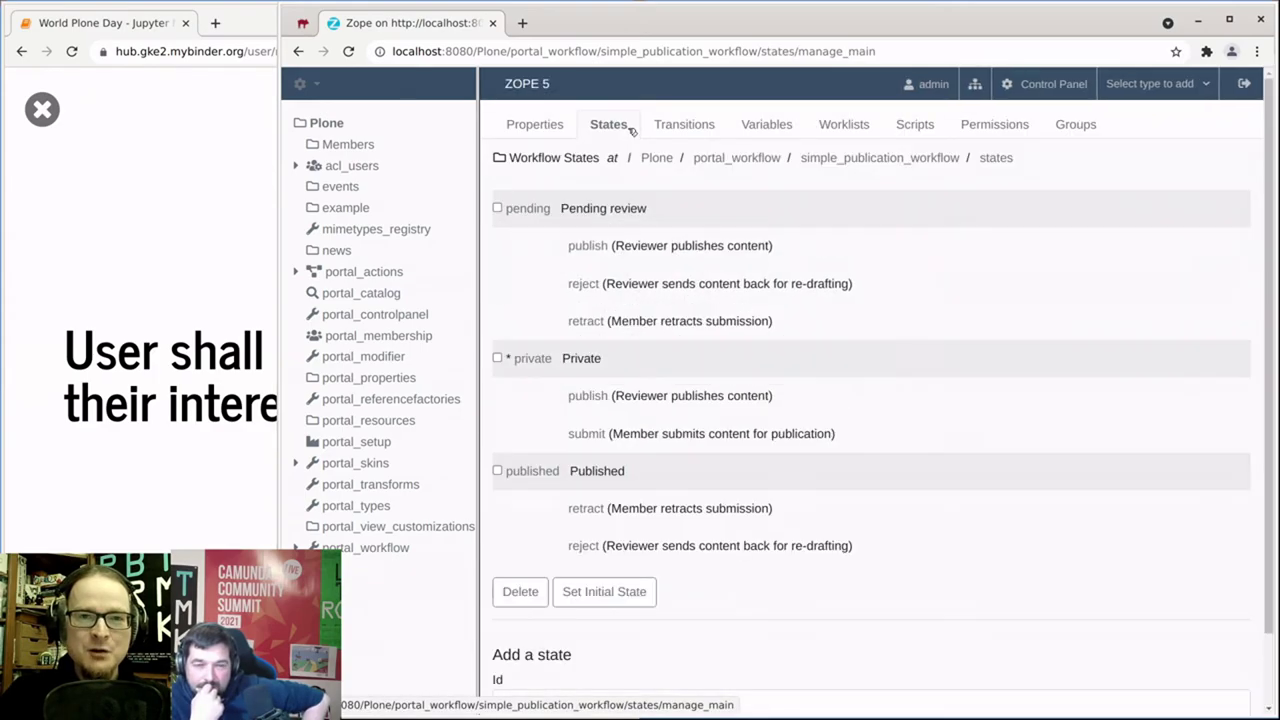
click(524, 210)
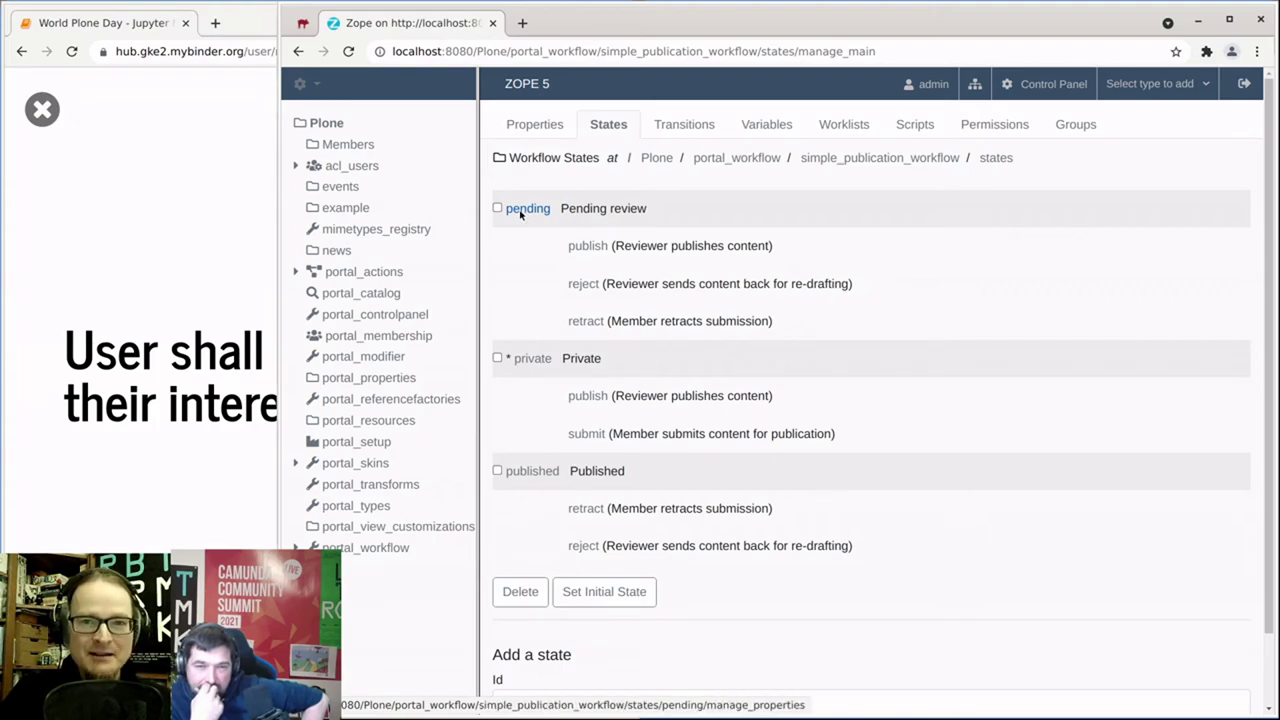
click(648, 127)
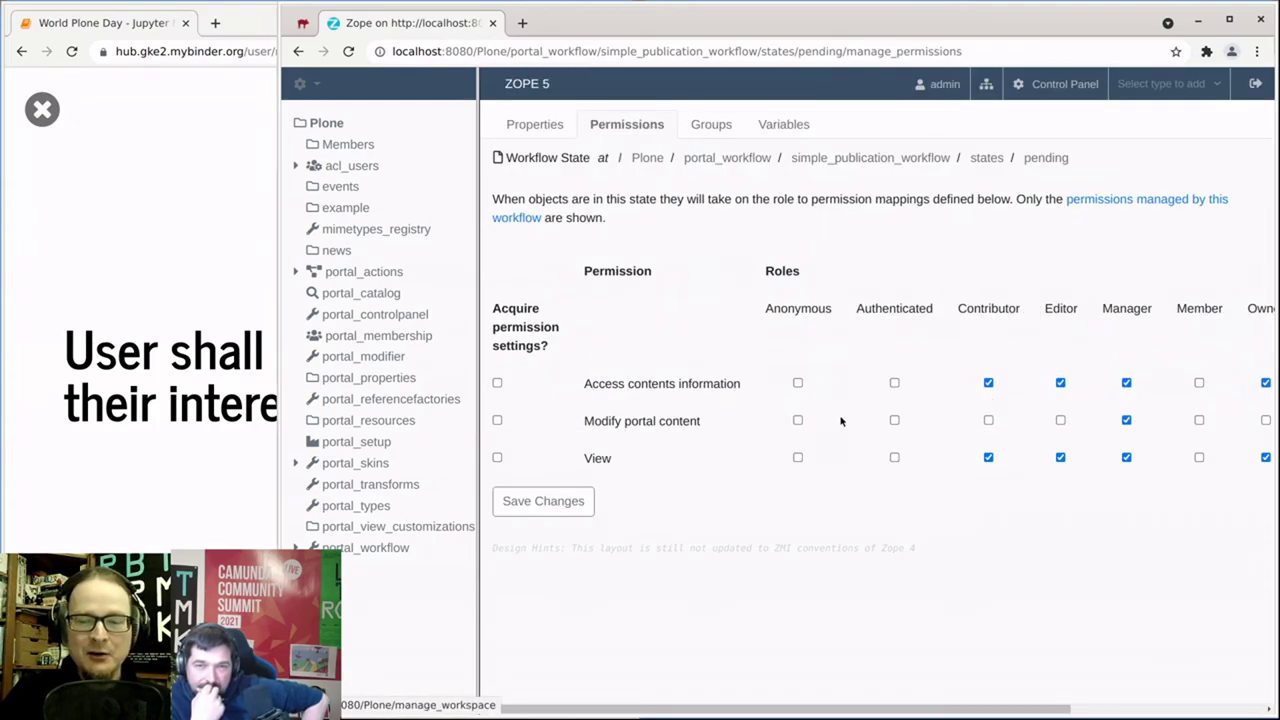
scroll(859, 526, right, 3)
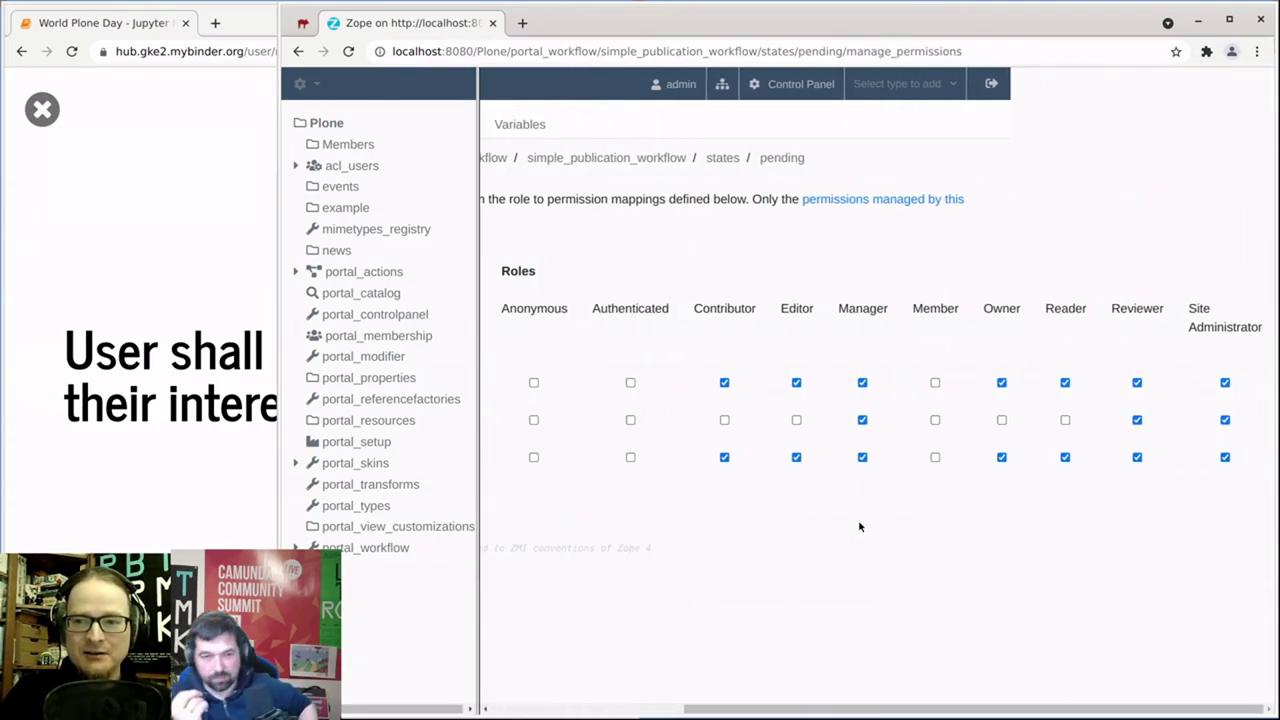
scroll(859, 526, left, 3)
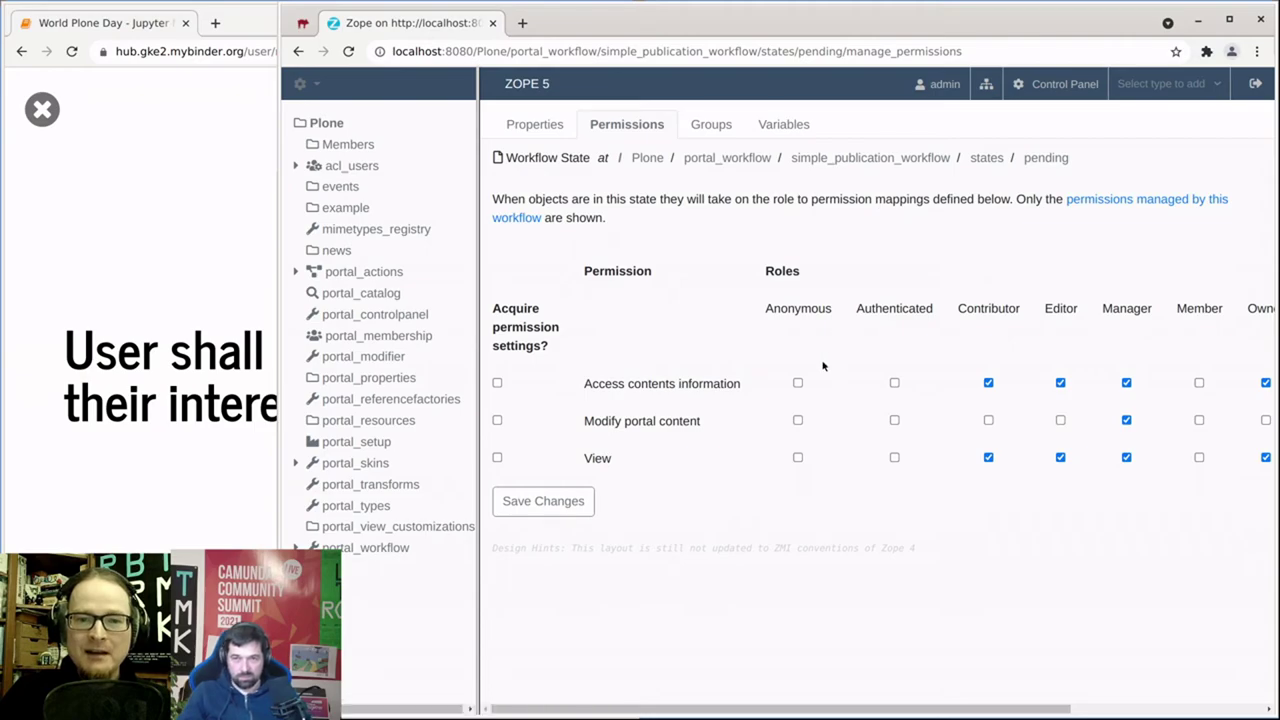
scroll(868, 505, right, 3)
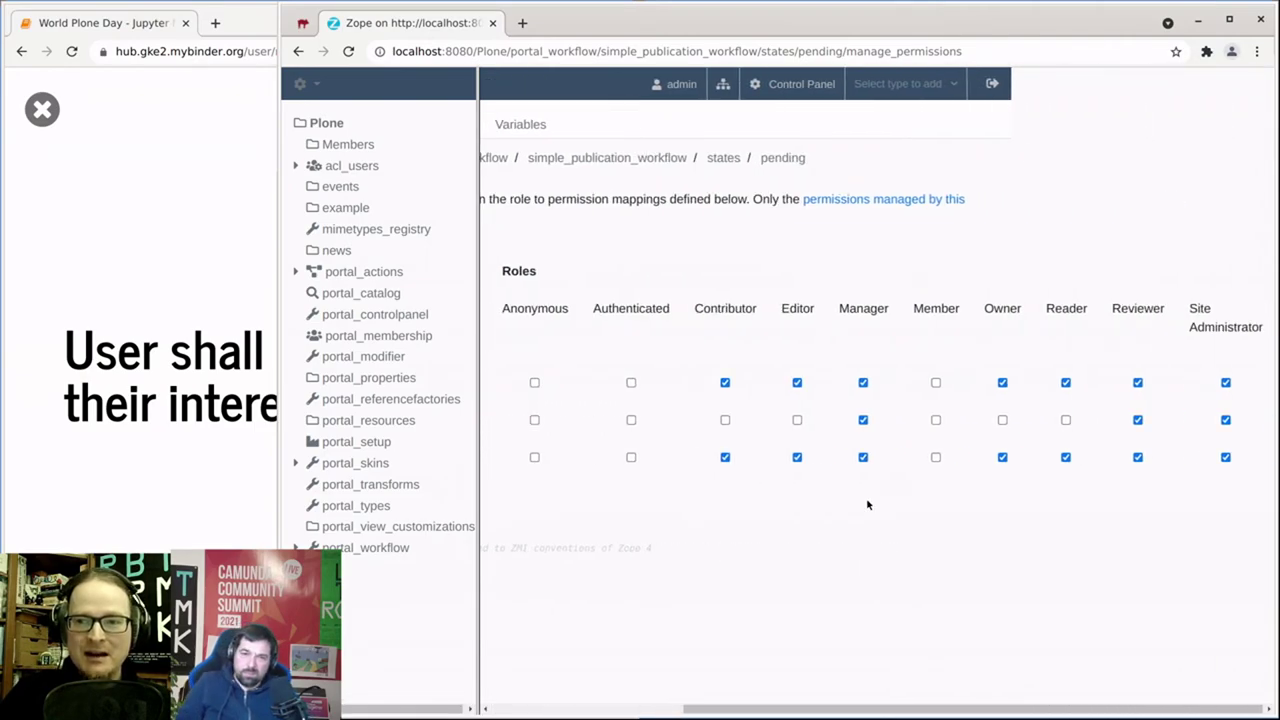
scroll(868, 505, left, 3)
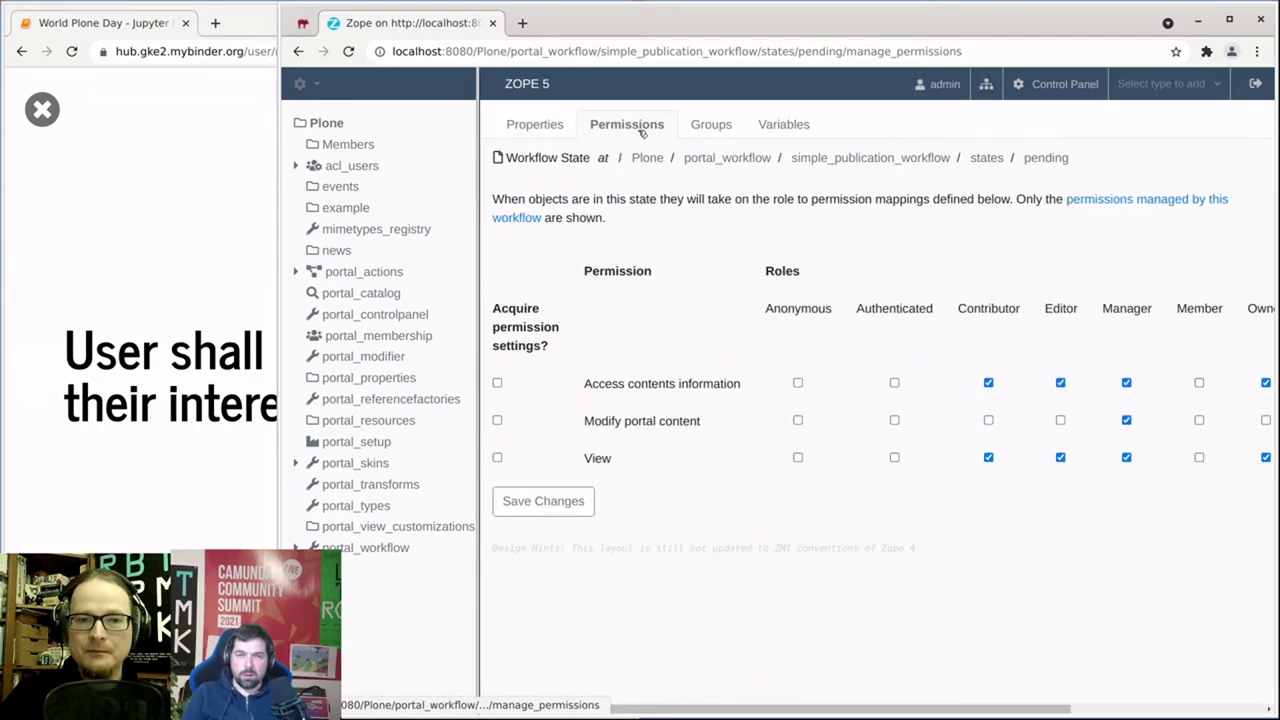
click(572, 134)
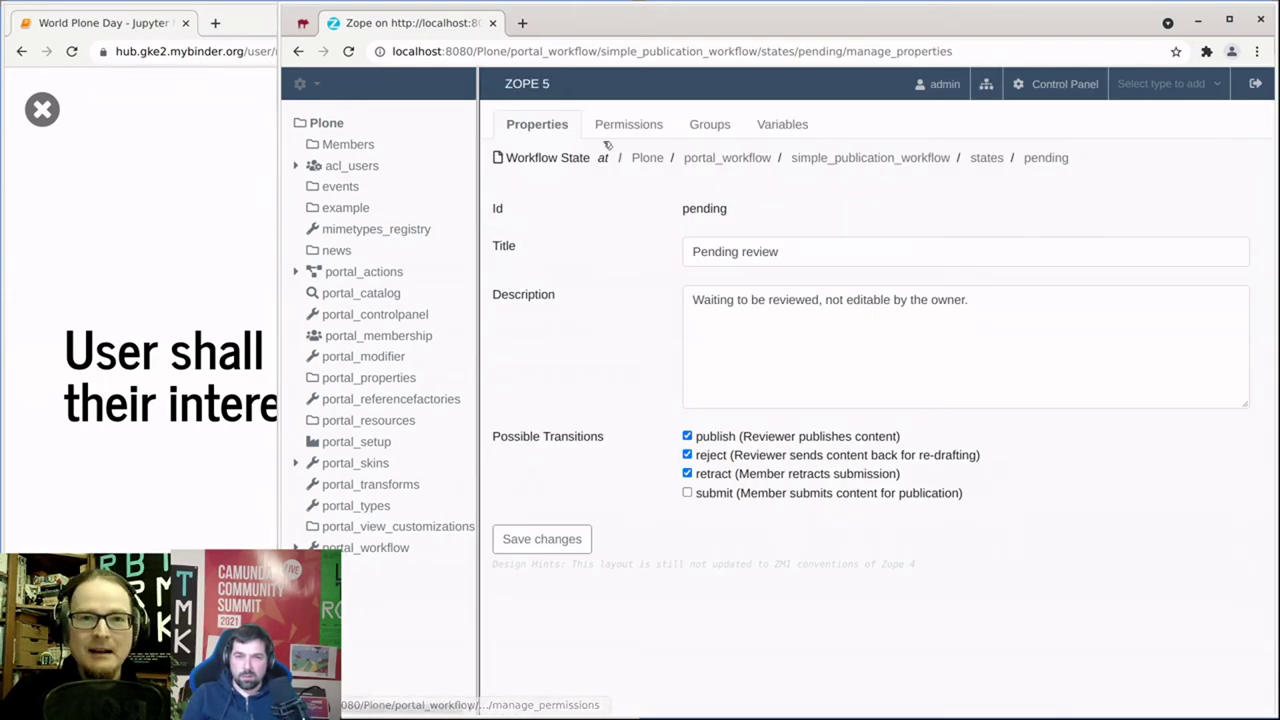
- Return to the workflows-by-type page and list the workflows in portal_workflow
click(820, 160)
click(710, 158)
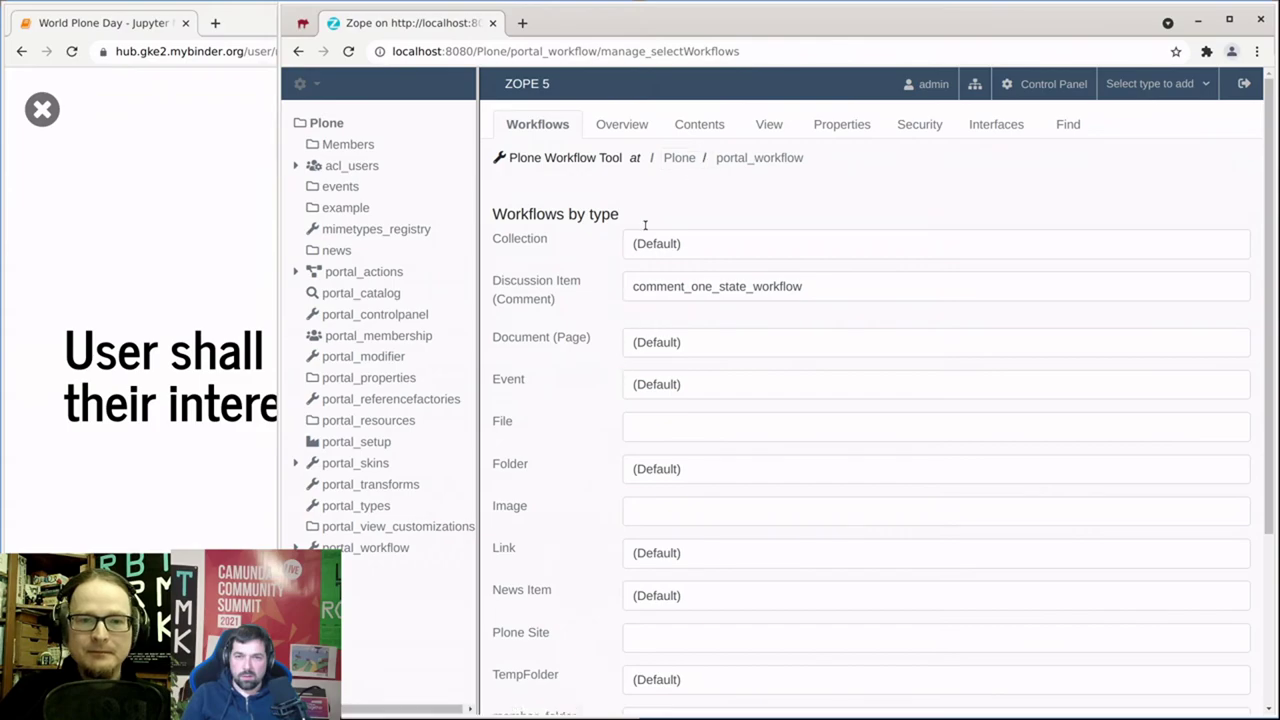
click(681, 162)
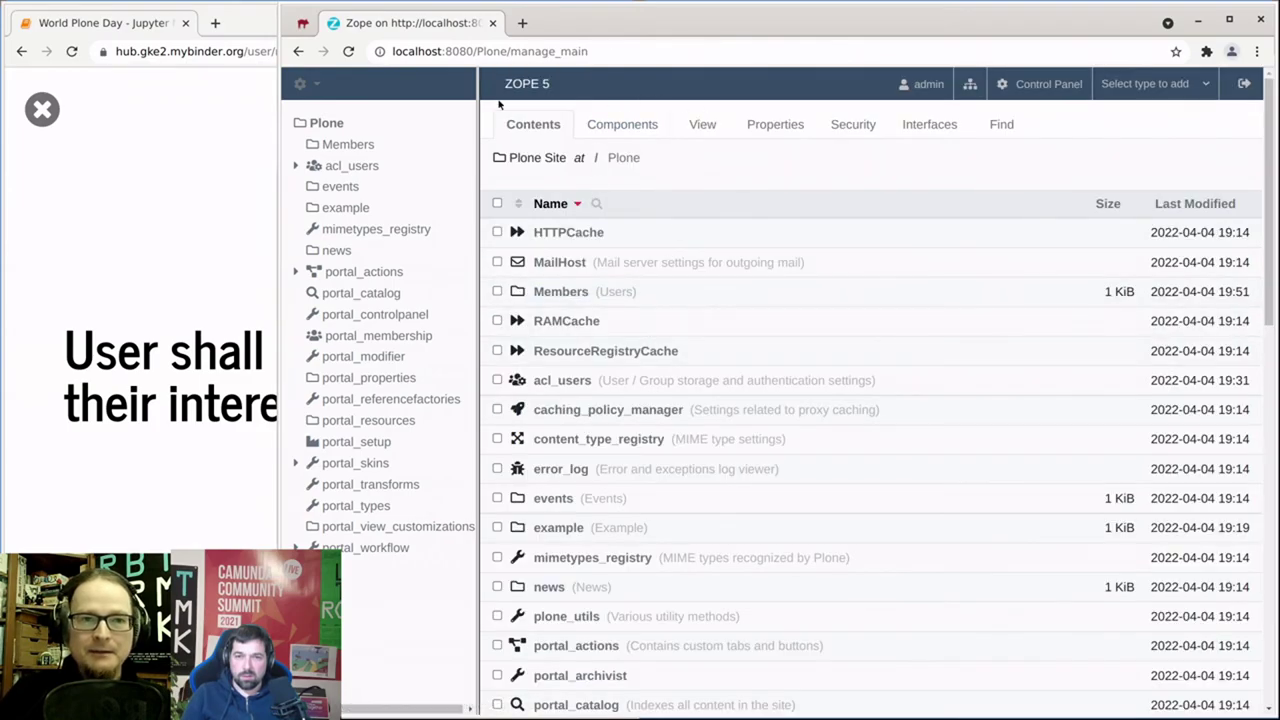
click(305, 51)
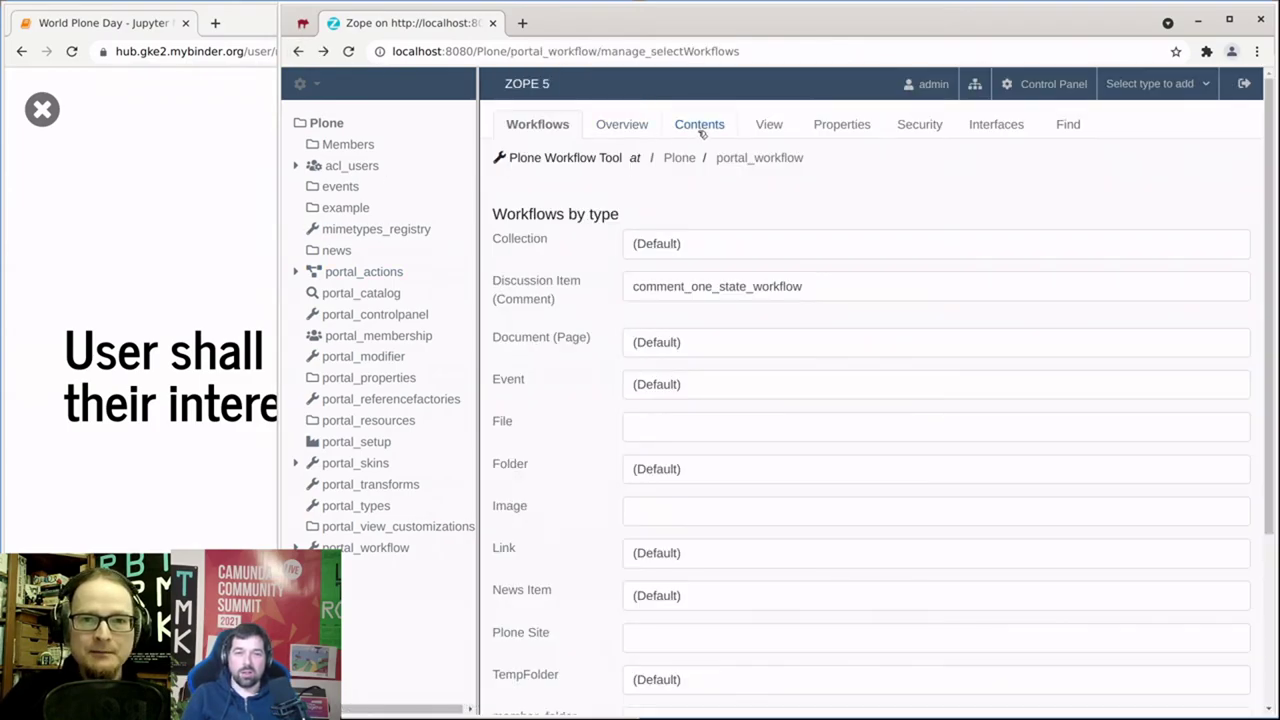
click(698, 126)
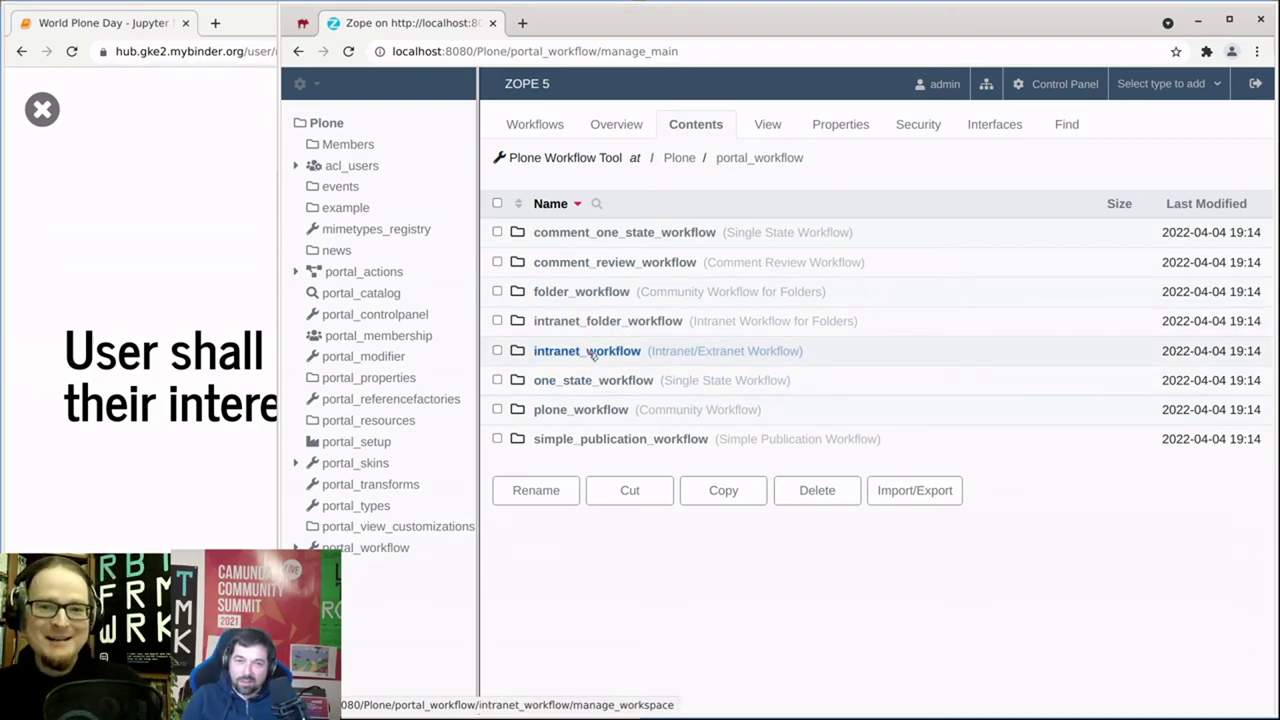
- Review the list of states defined in intranet_workflow on its States tab
click(592, 355)
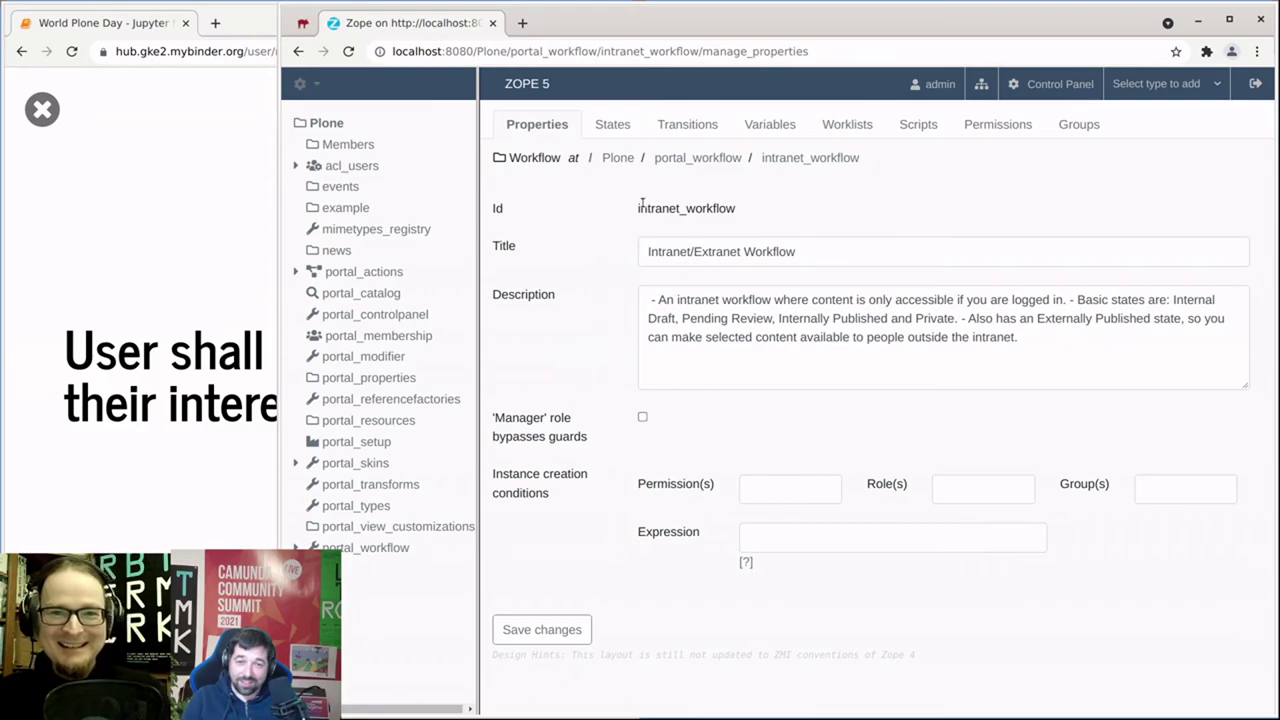
click(612, 124)
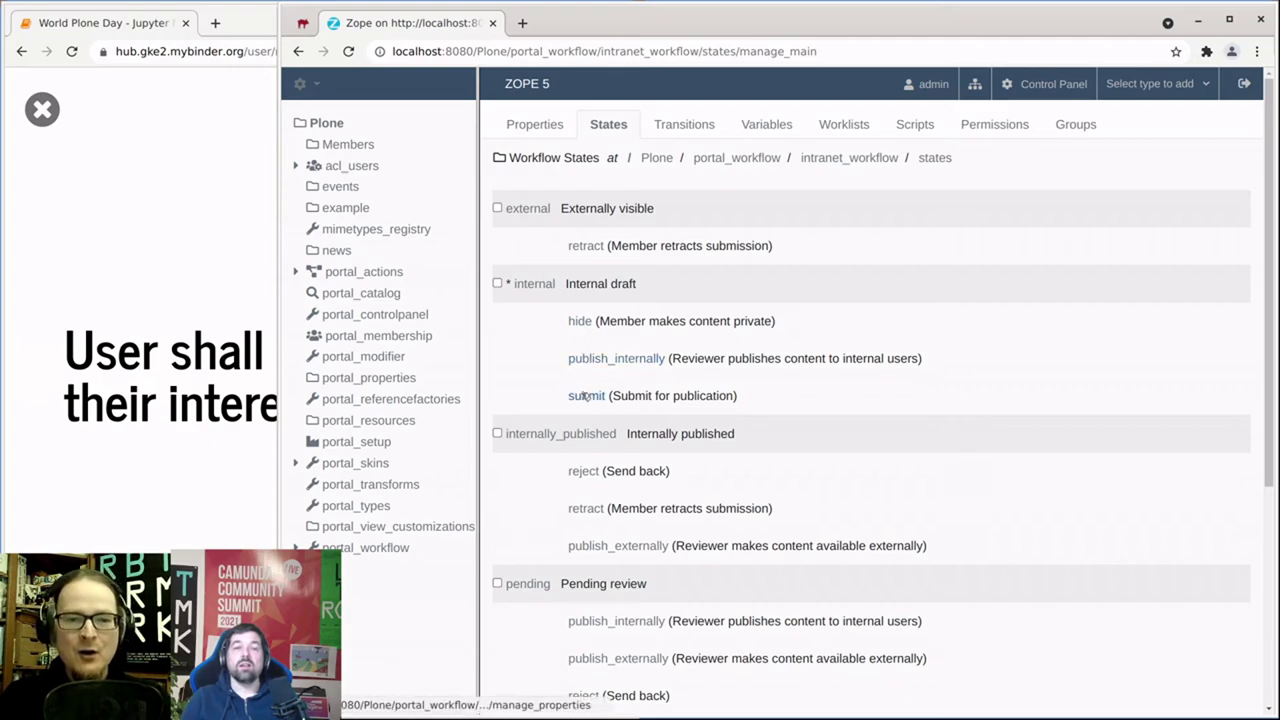
scroll(580, 298, down, 2)
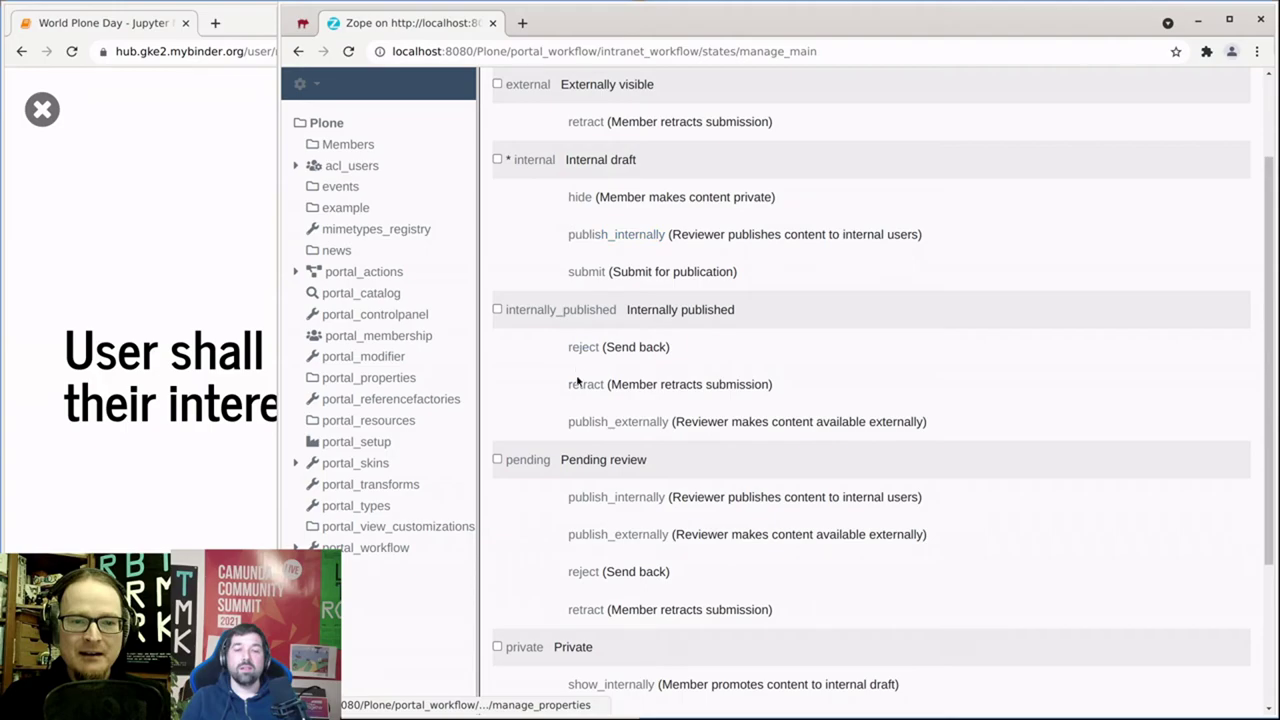
scroll(580, 380, up, 2)
scroll(584, 378, down, 5)
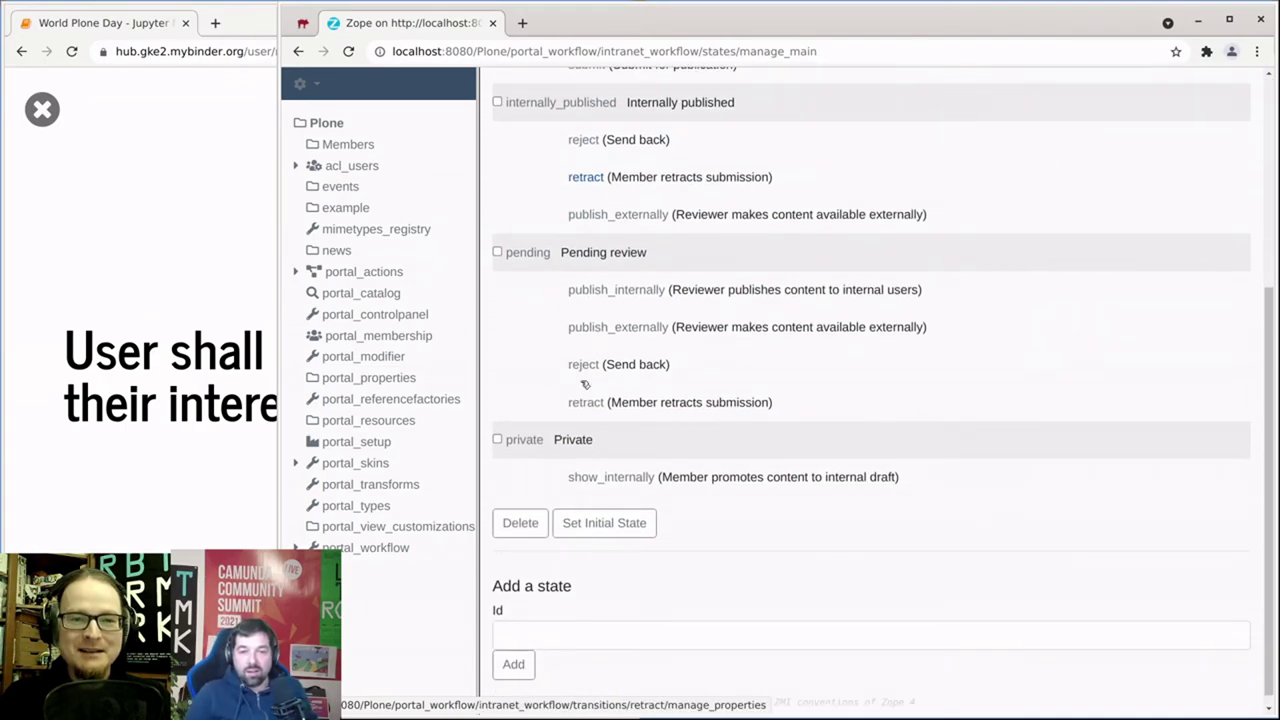
scroll(585, 384, up, 2)
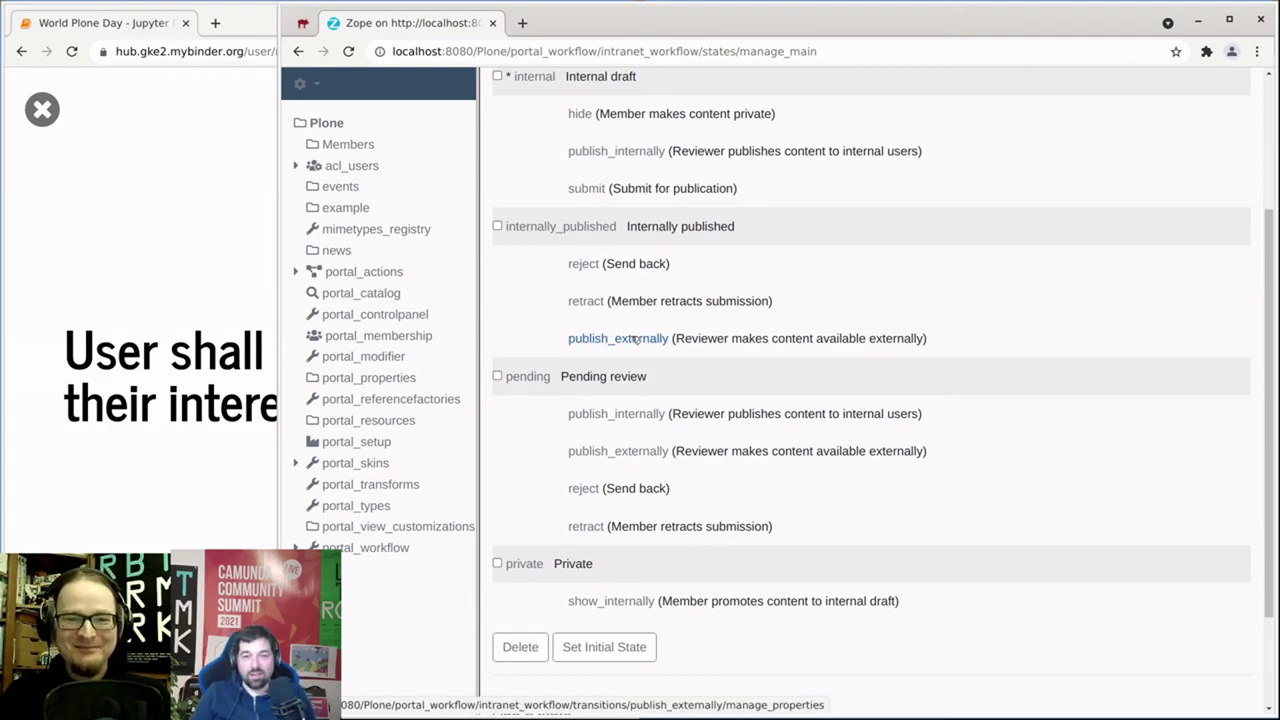
scroll(635, 340, down, 2)
scroll(632, 338, up, 3)
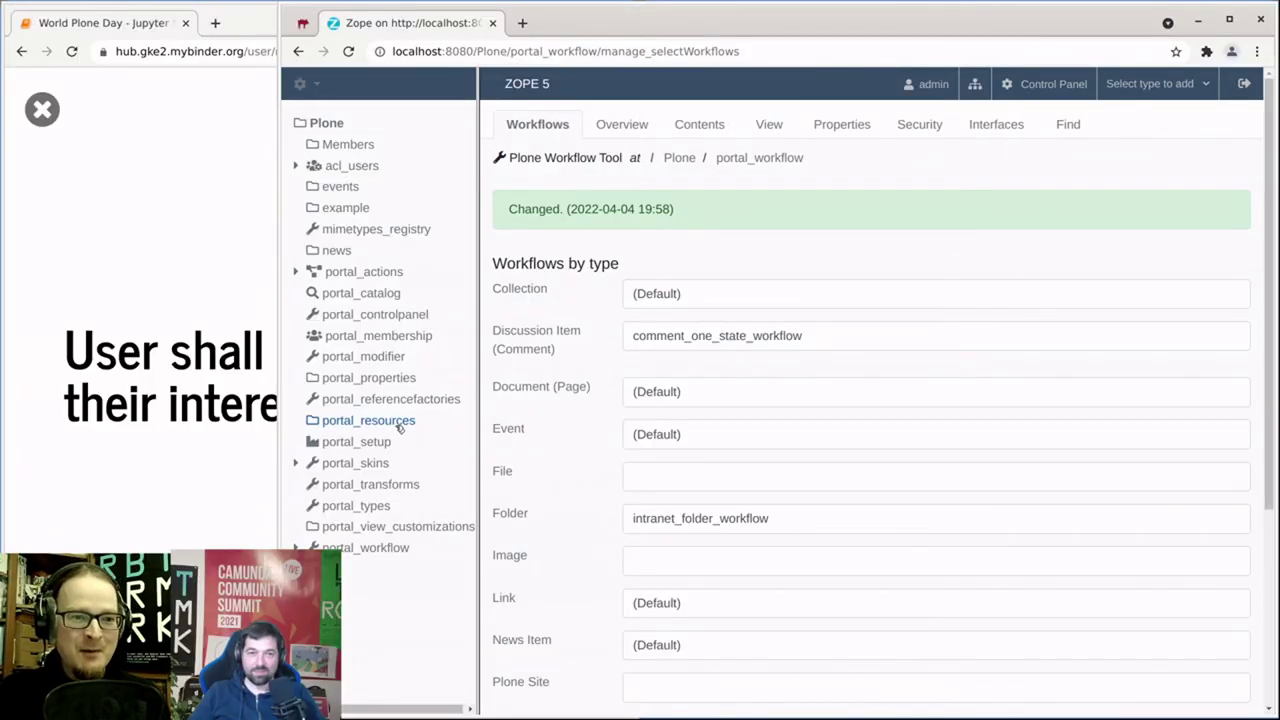
- Set portal_membership's Member area type to member_folder and apply the change
click(365, 337)
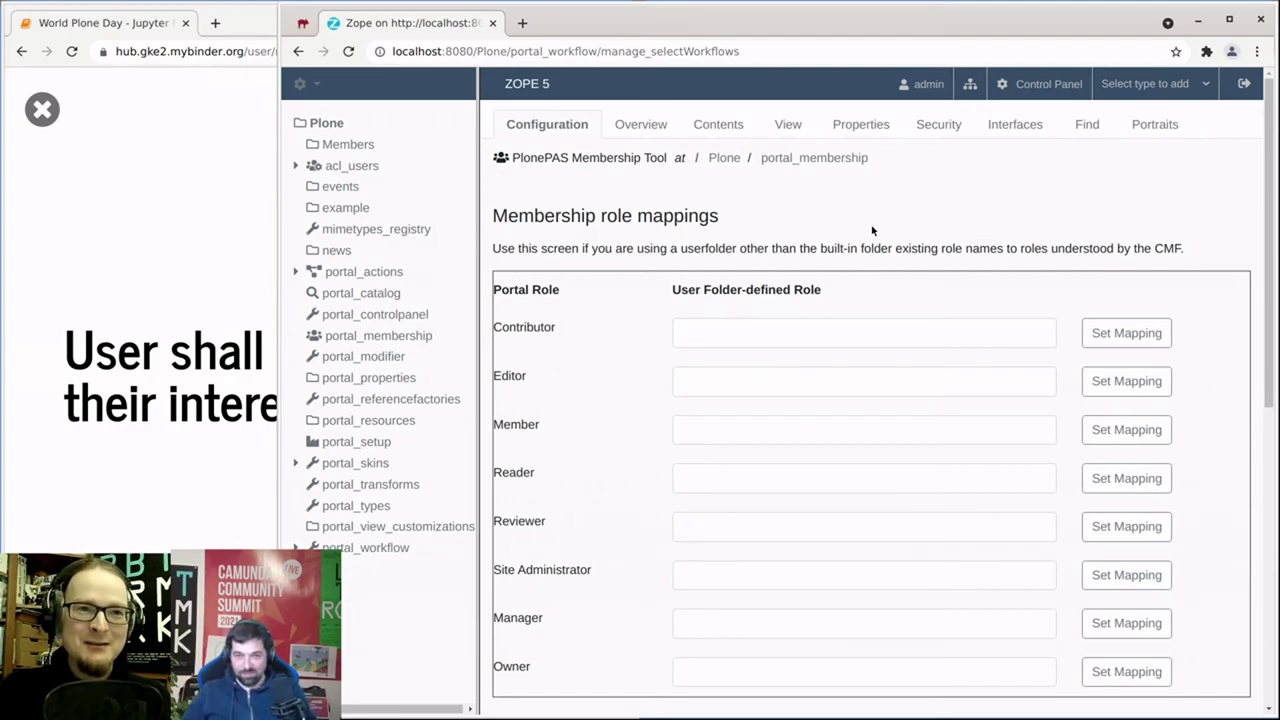
scroll(872, 231, down, 6)
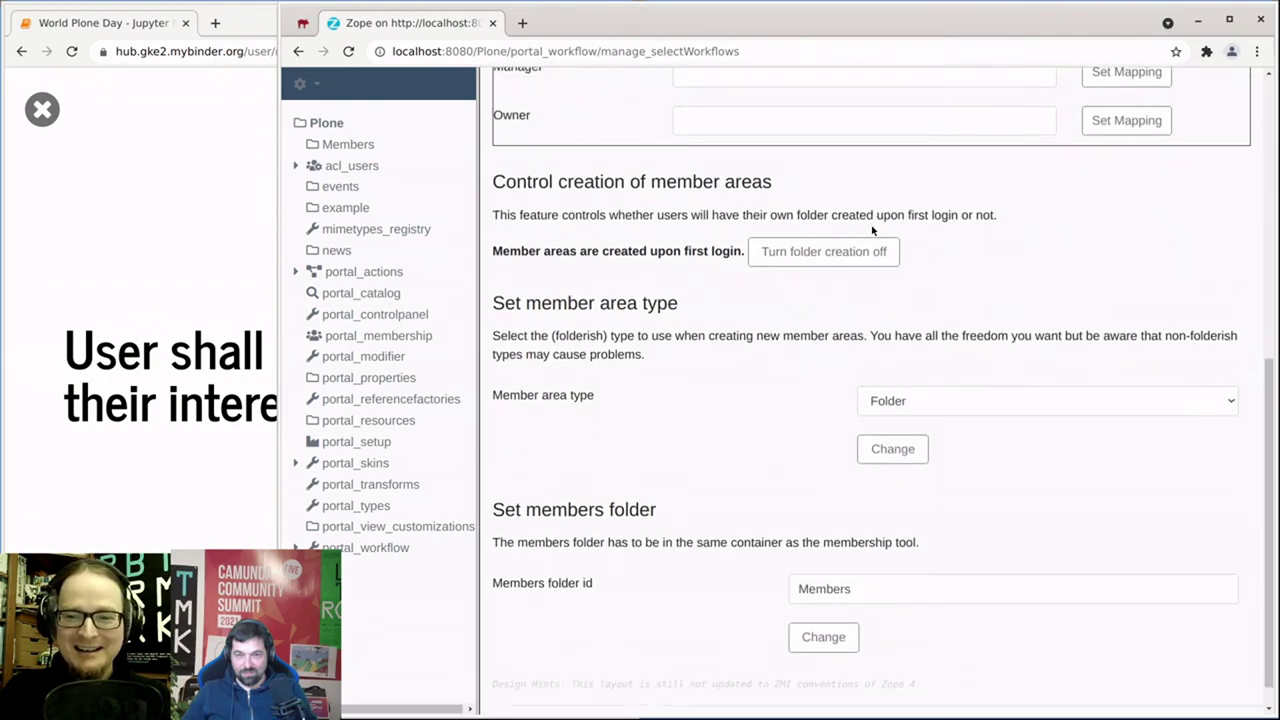
click(895, 368)
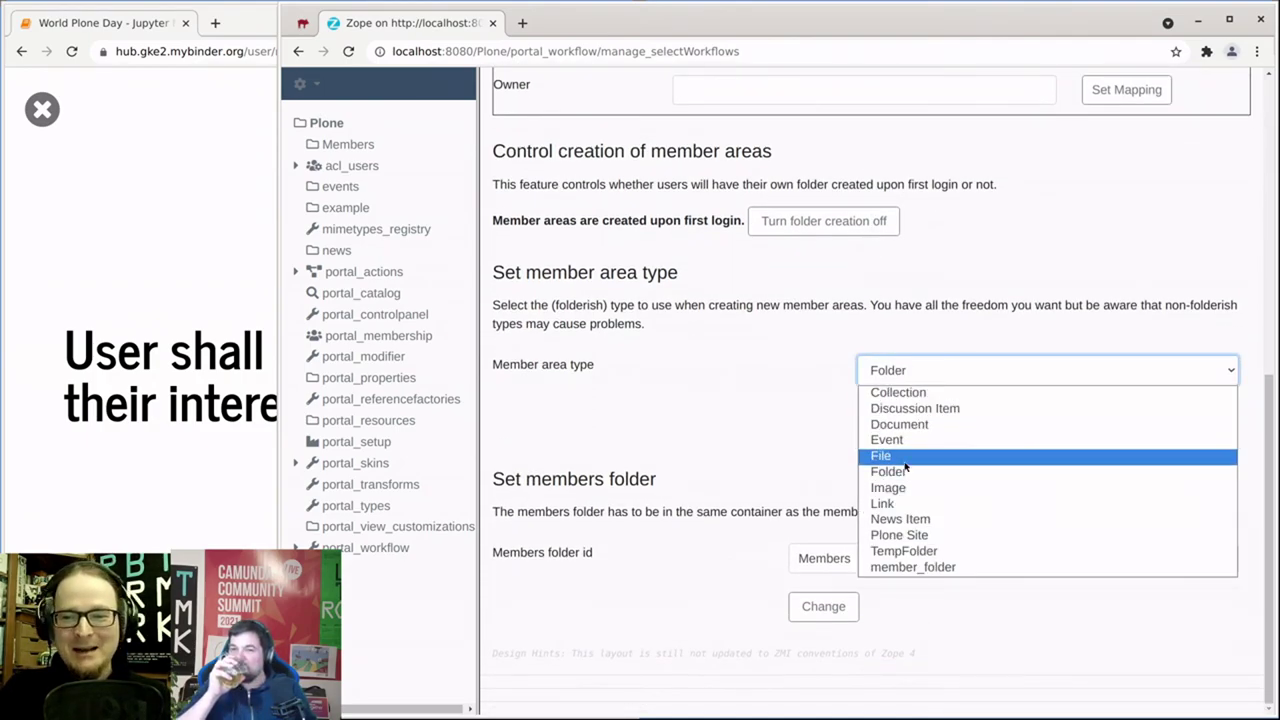
click(902, 566)
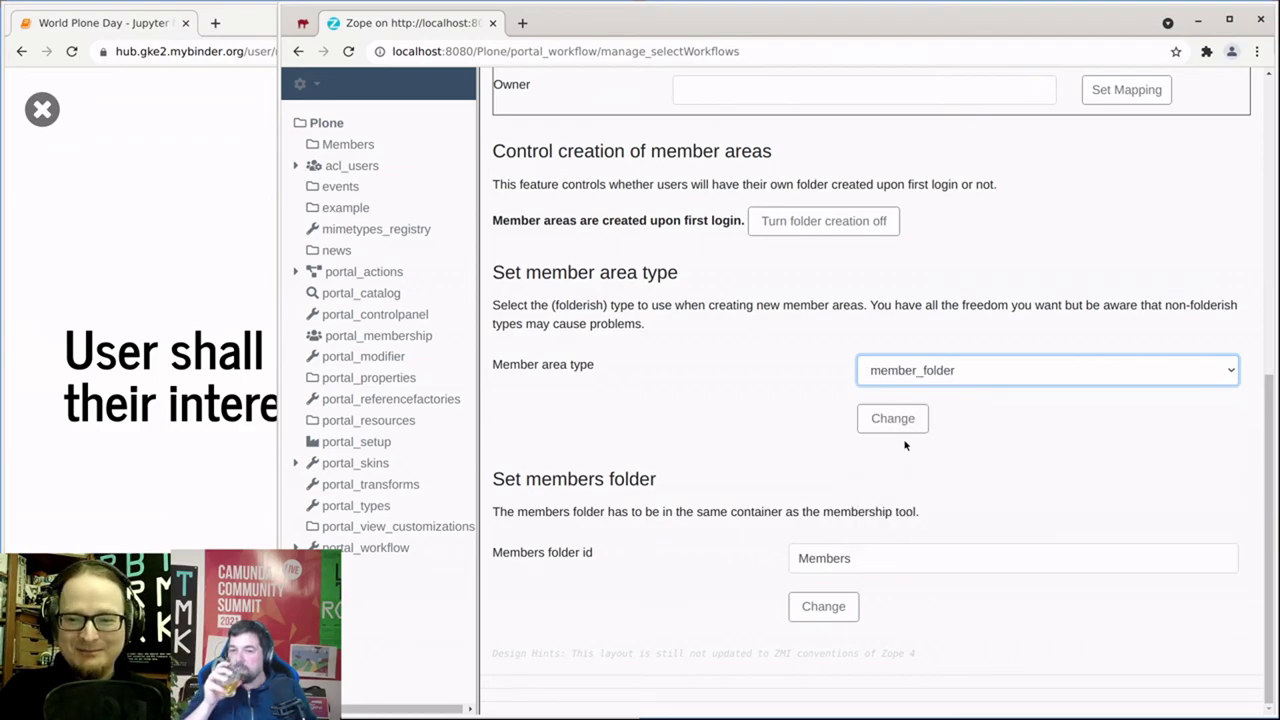
click(894, 417)
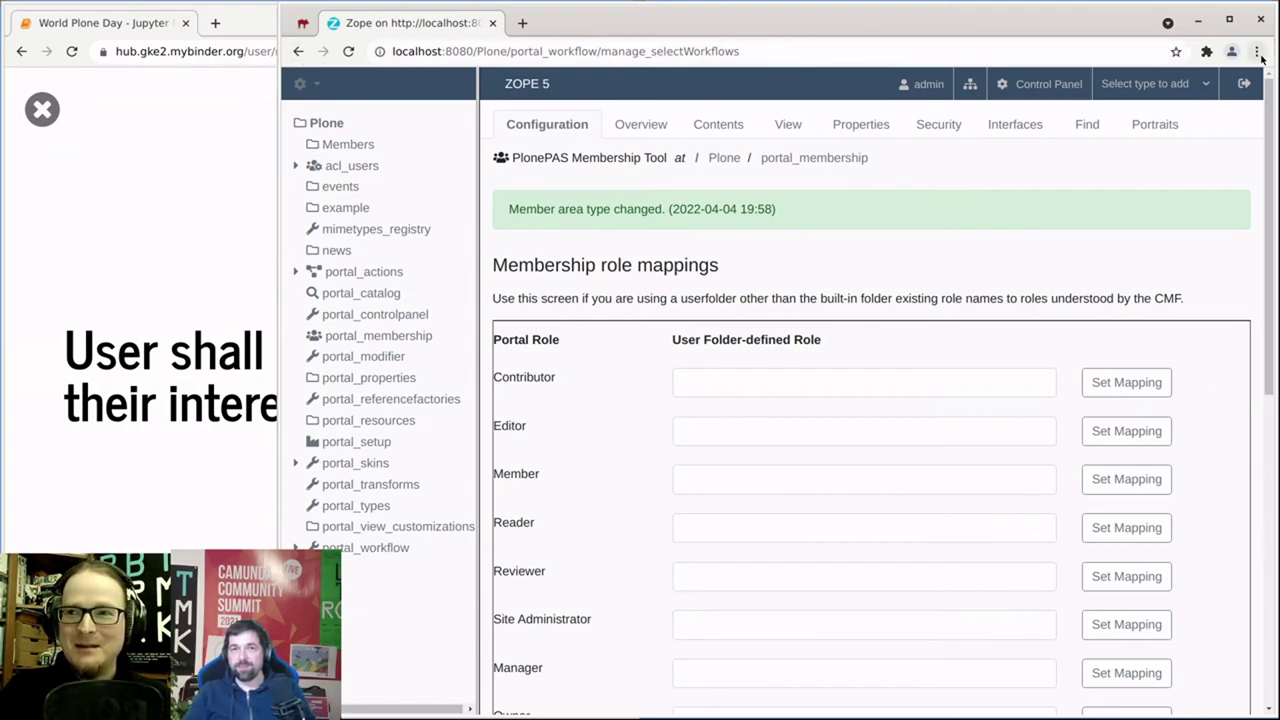
- Load the localhost:8080/Plone front page and log out of the admin account
drag(510, 51, 625, 51)
drag(721, 74, 789, 83)
key(BackSpace)
key(Return)
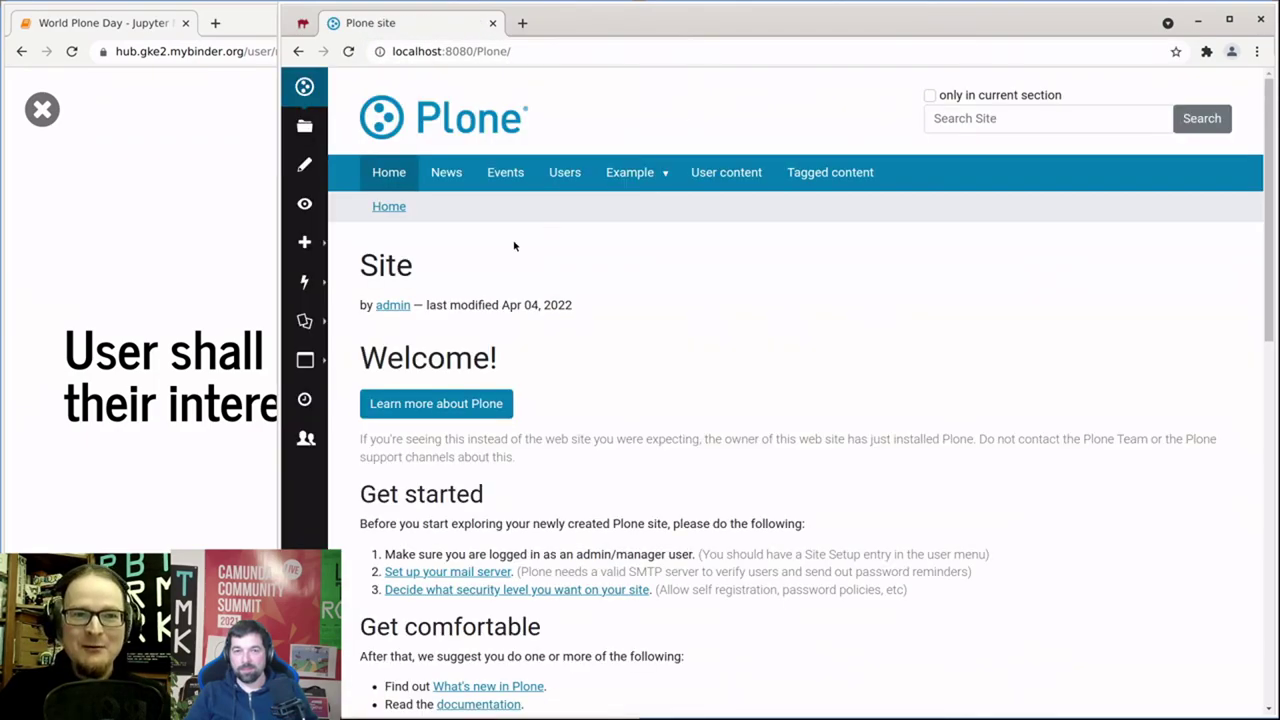
click(305, 700)
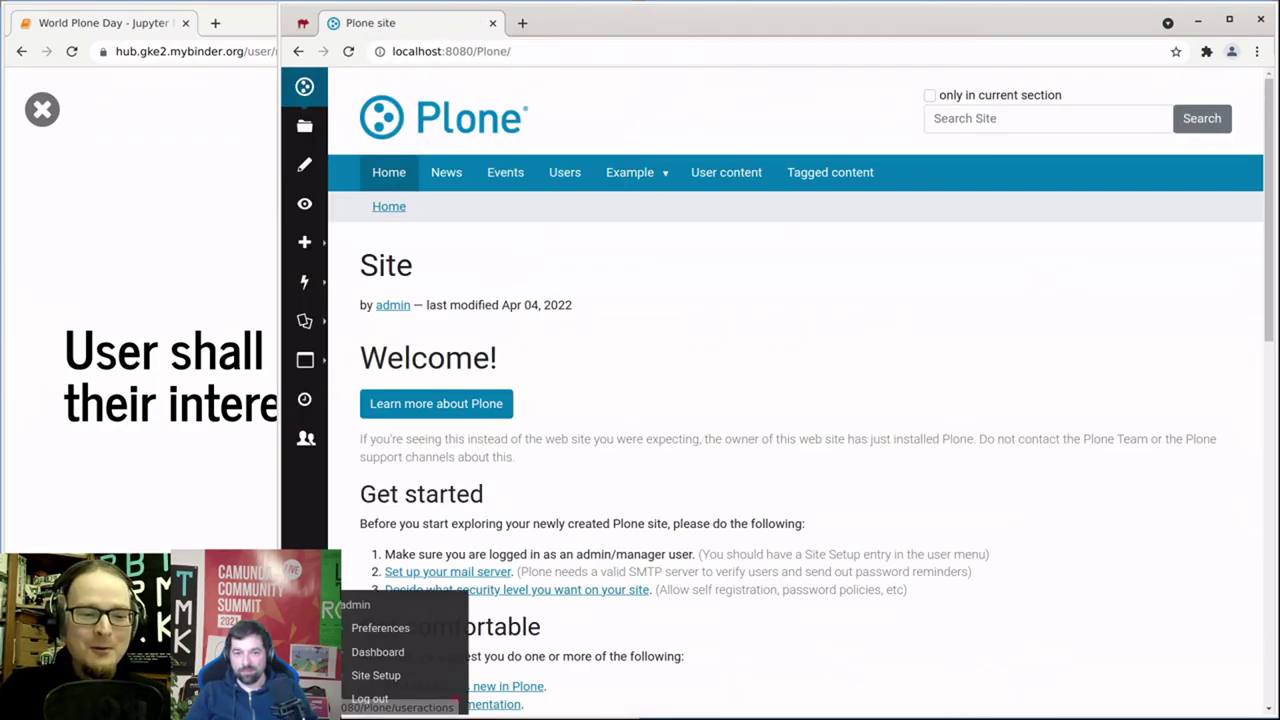
click(370, 699)
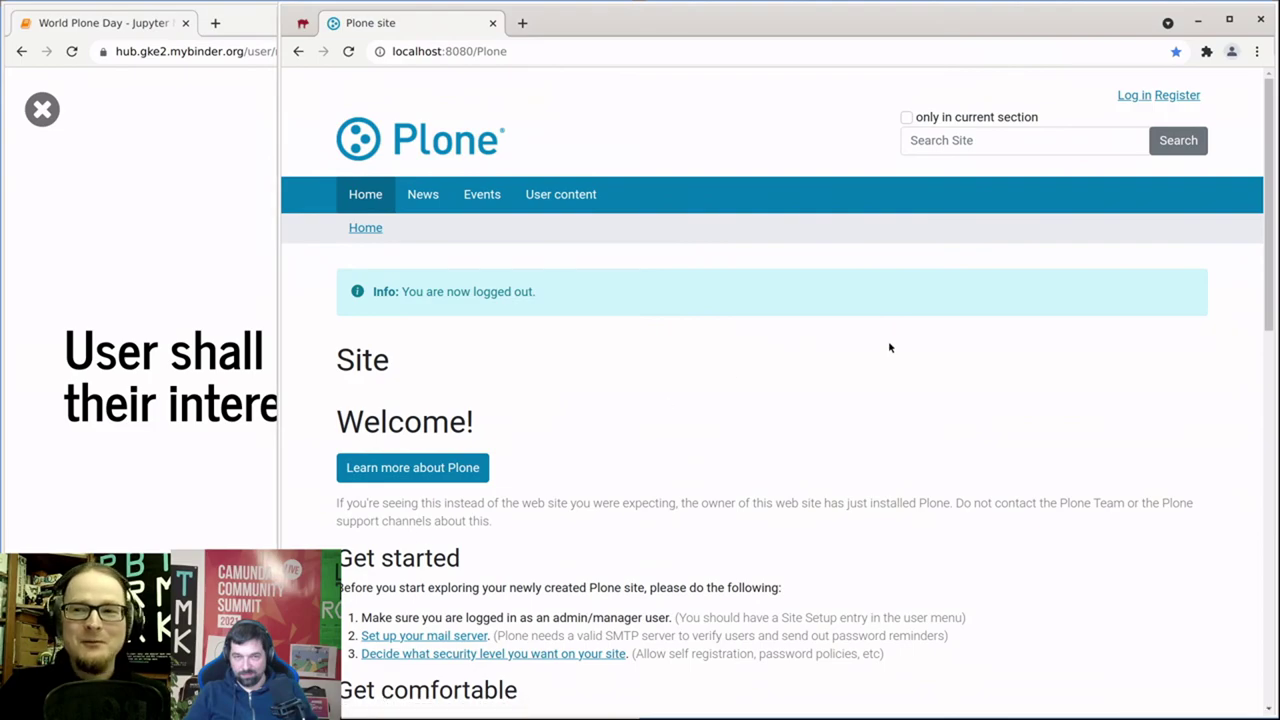
- Log in as the test member using the saved e-mail address and the member's password
click(1136, 96)
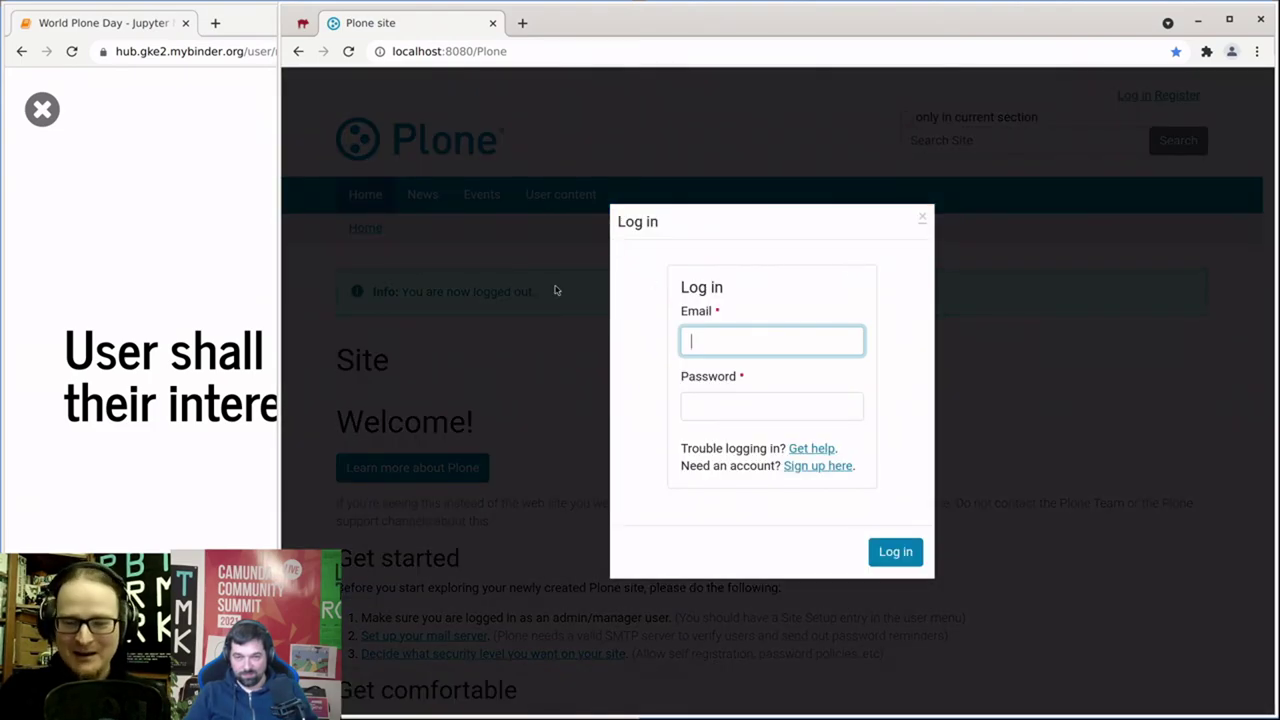
text(as)
key(Down)
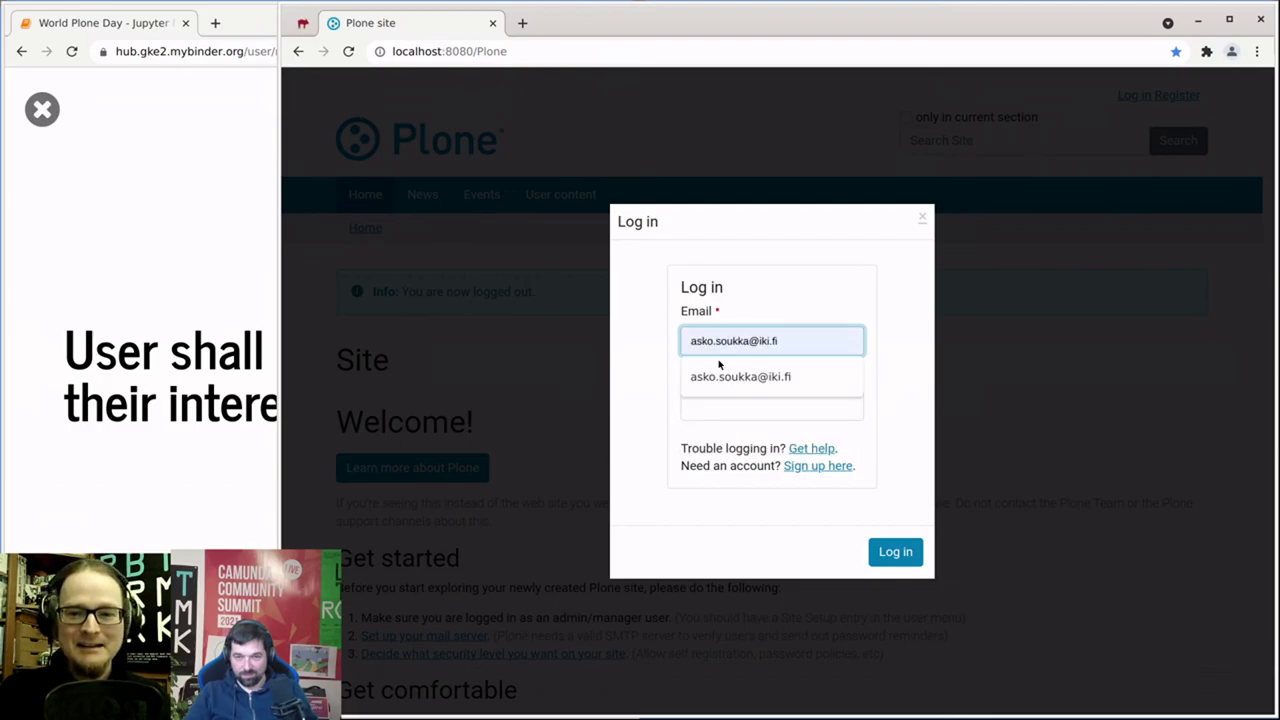
key(Return)
click(712, 401)
text(ad)
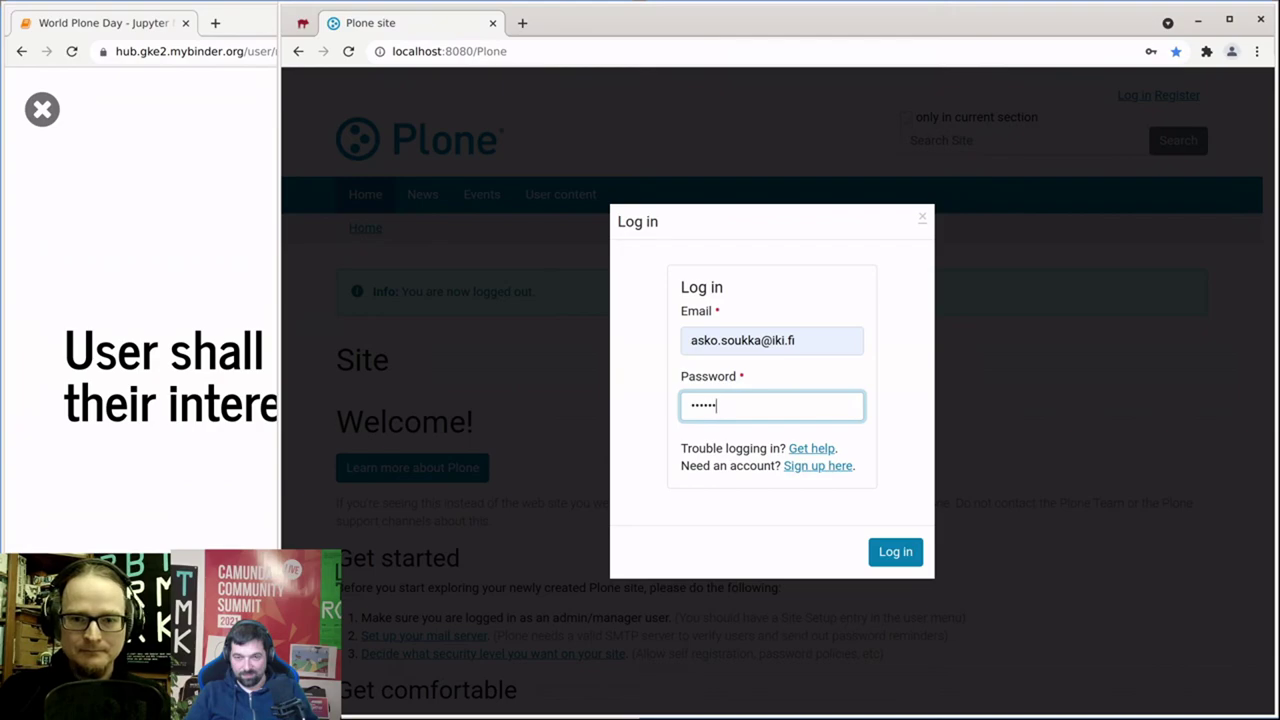
text(a)
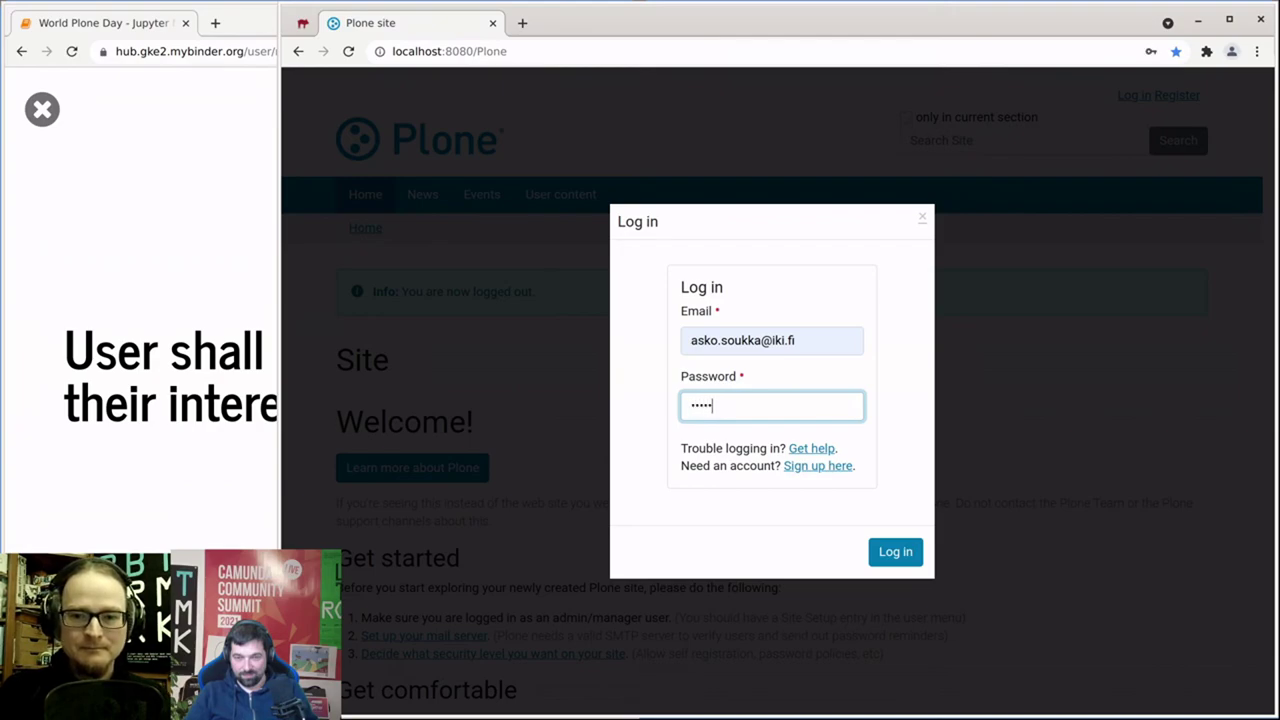
key(Return)
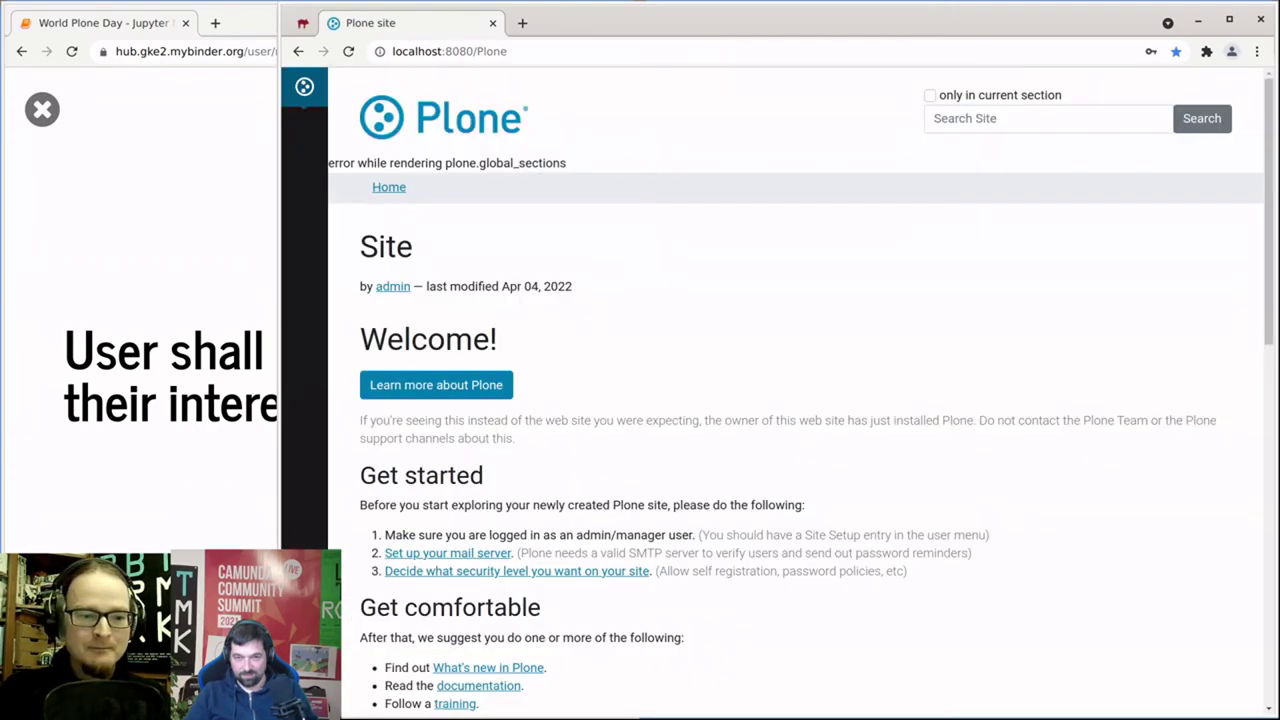
click(304, 700)
- Add a new page inside the member's own folder, then return to the front page
click(386, 630)
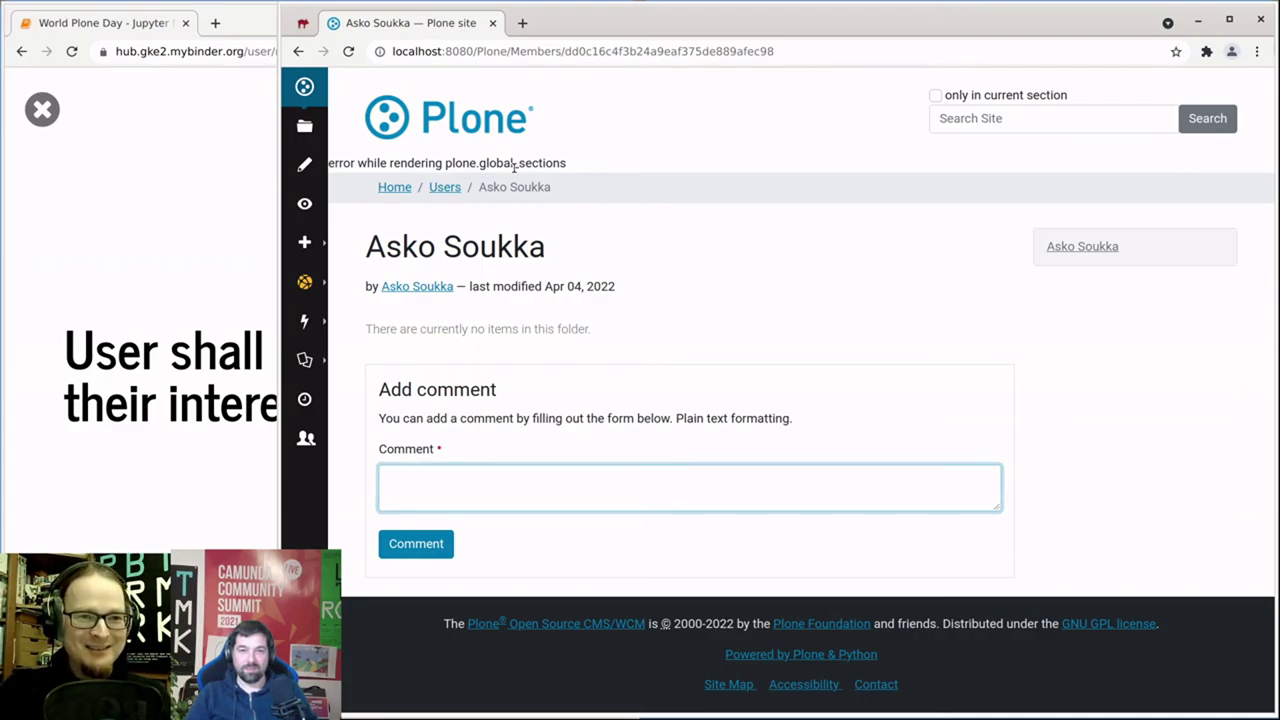
triple_click(514, 165)
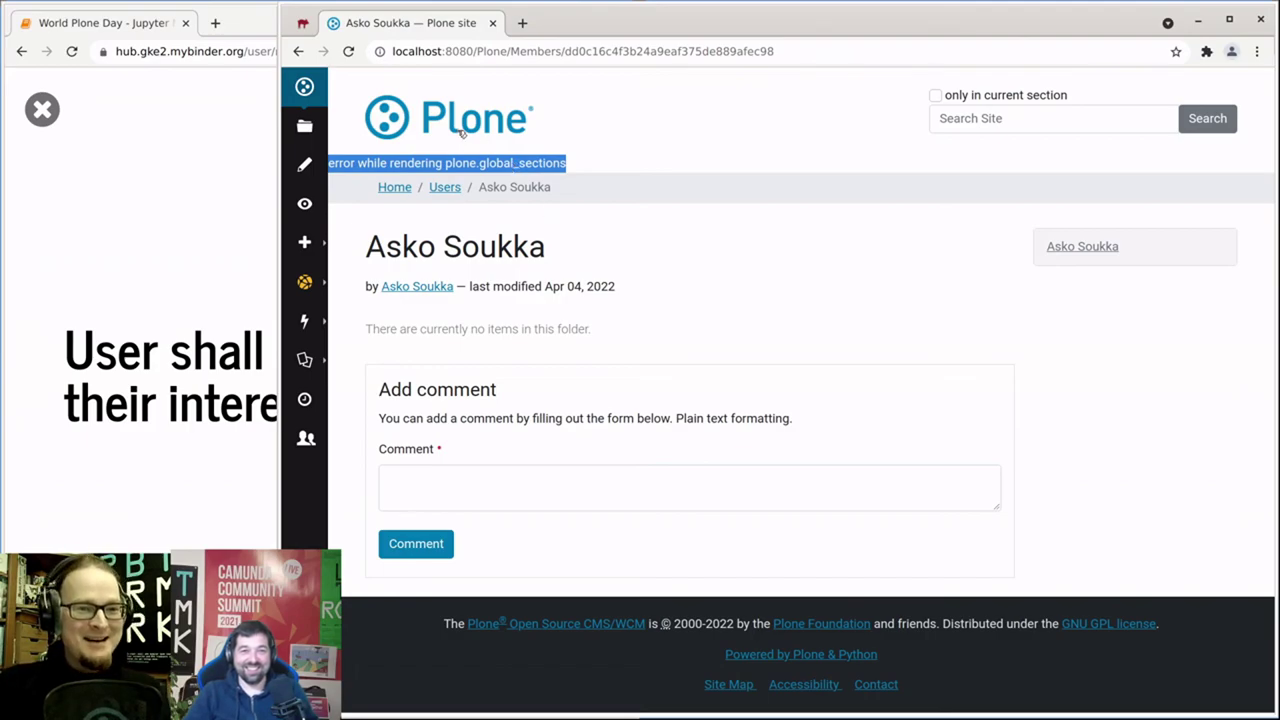
click(312, 237)
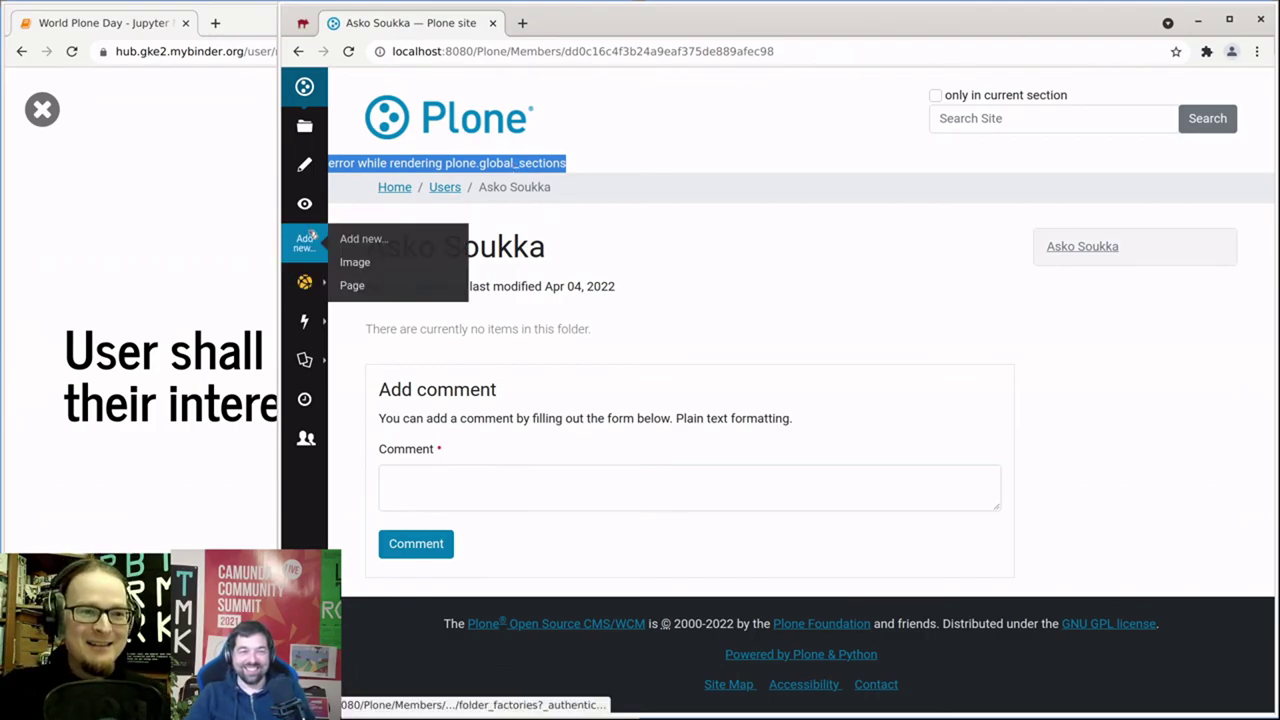
click(396, 287)
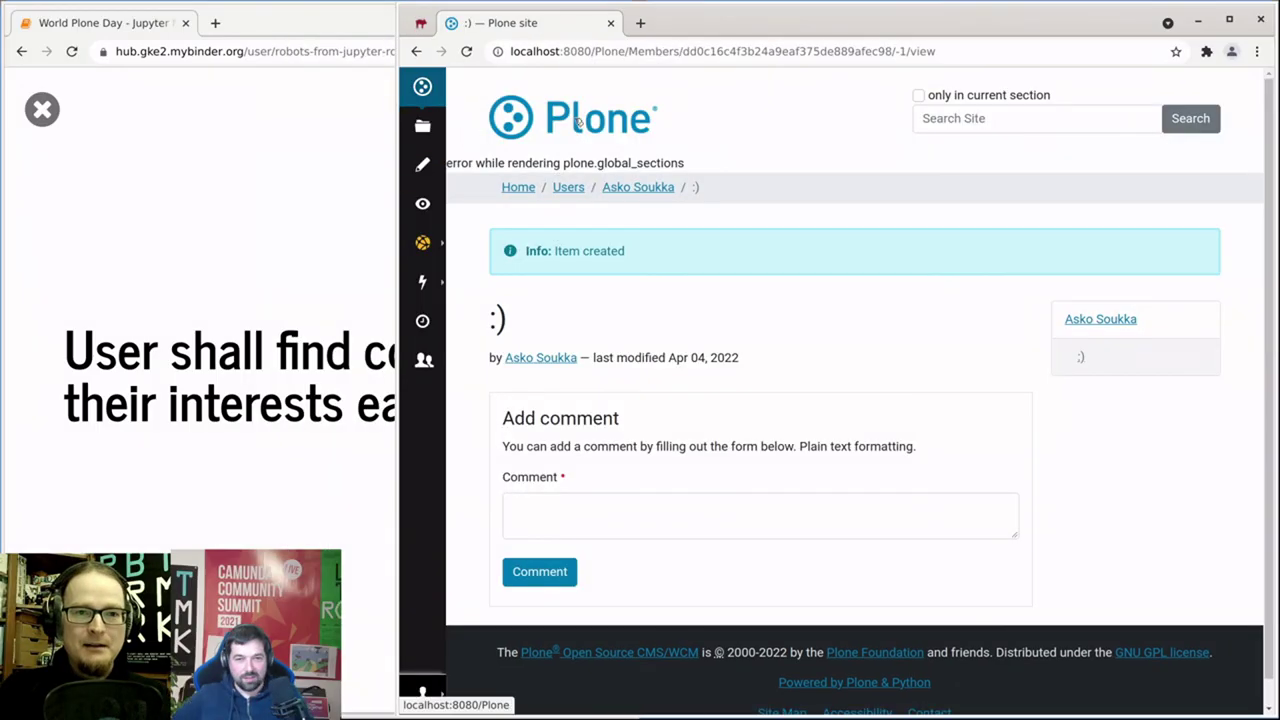
click(578, 122)
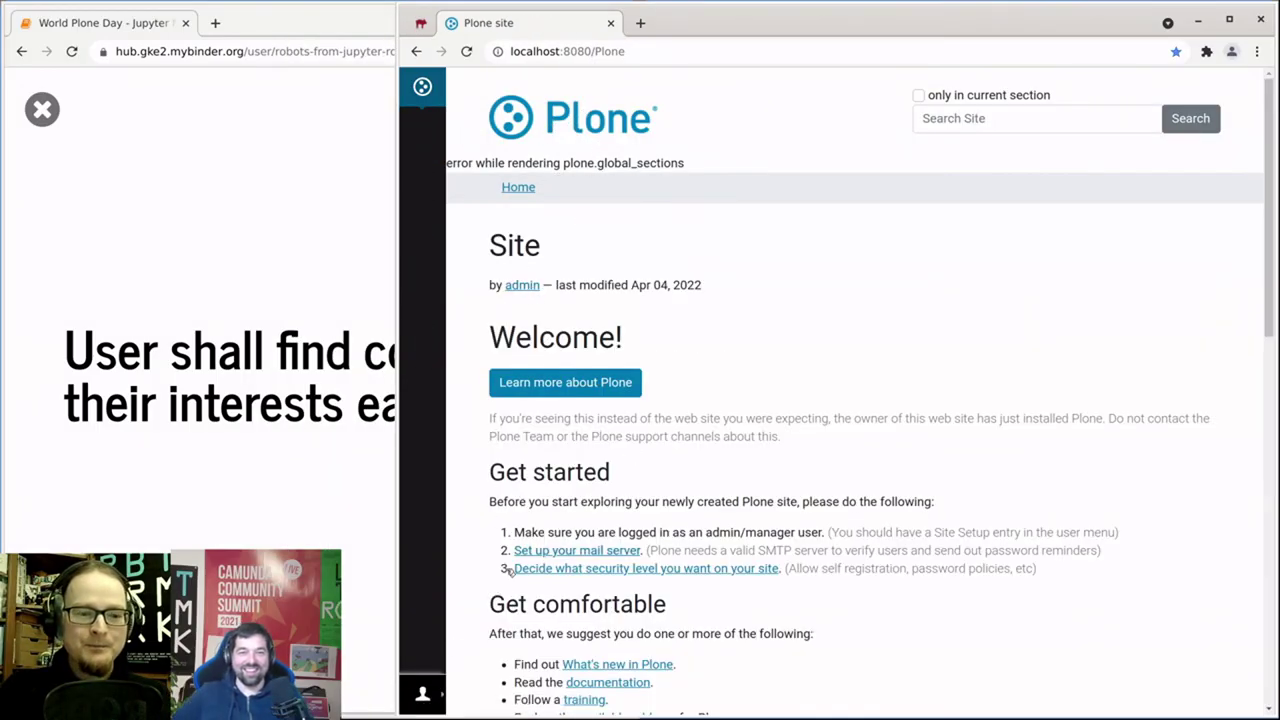
- Log out of the member account and log back in as admin
click(422, 694)
click(486, 697)
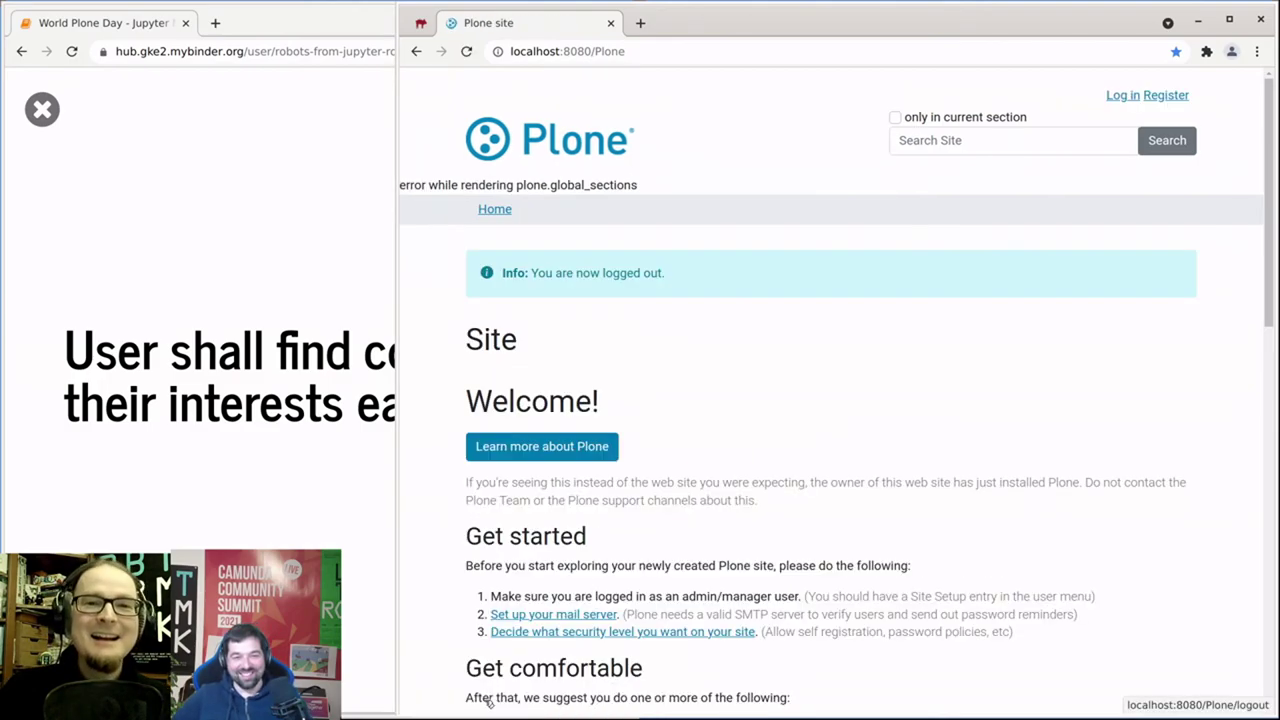
click(1124, 99)
text(admin)
key(Tab)
text(admin)
key(Return)
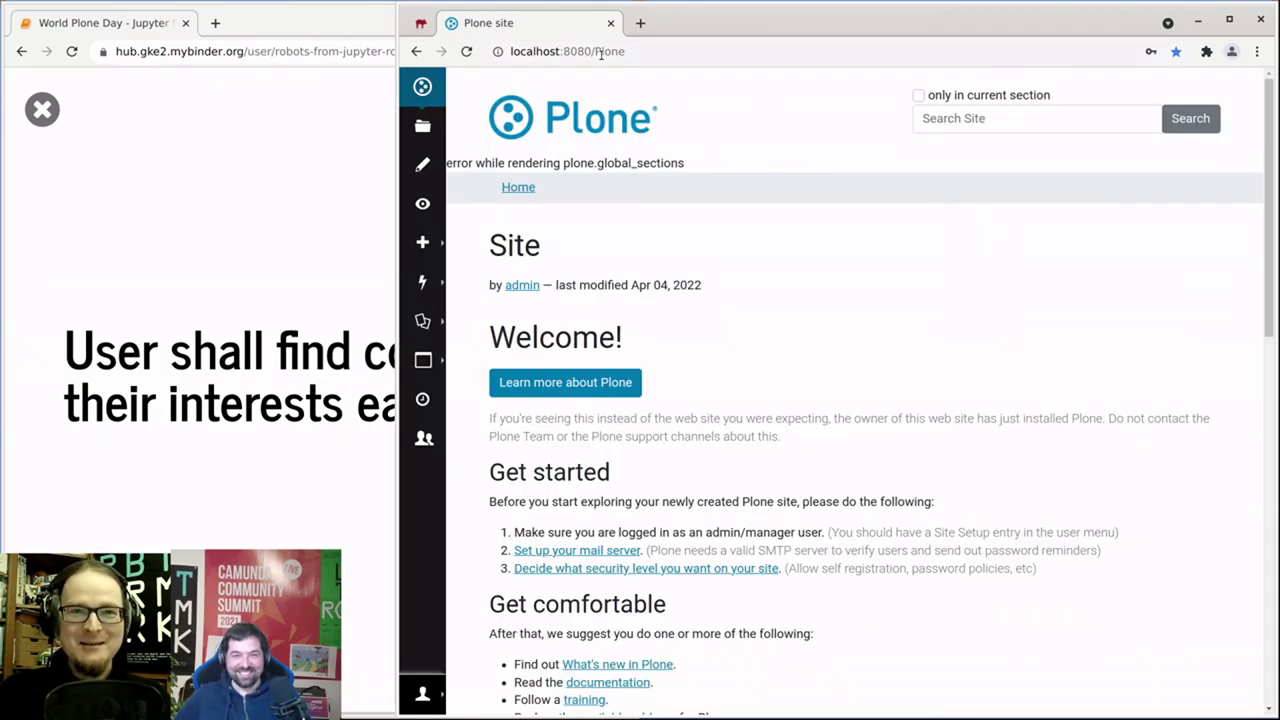
- Browse to localhost:8080/manage to reach the Zope root folder listing
drag(598, 54, 694, 60)
text(maag)
key(BackSpace)
key(BackSpace)
text(nage)
key(Return)
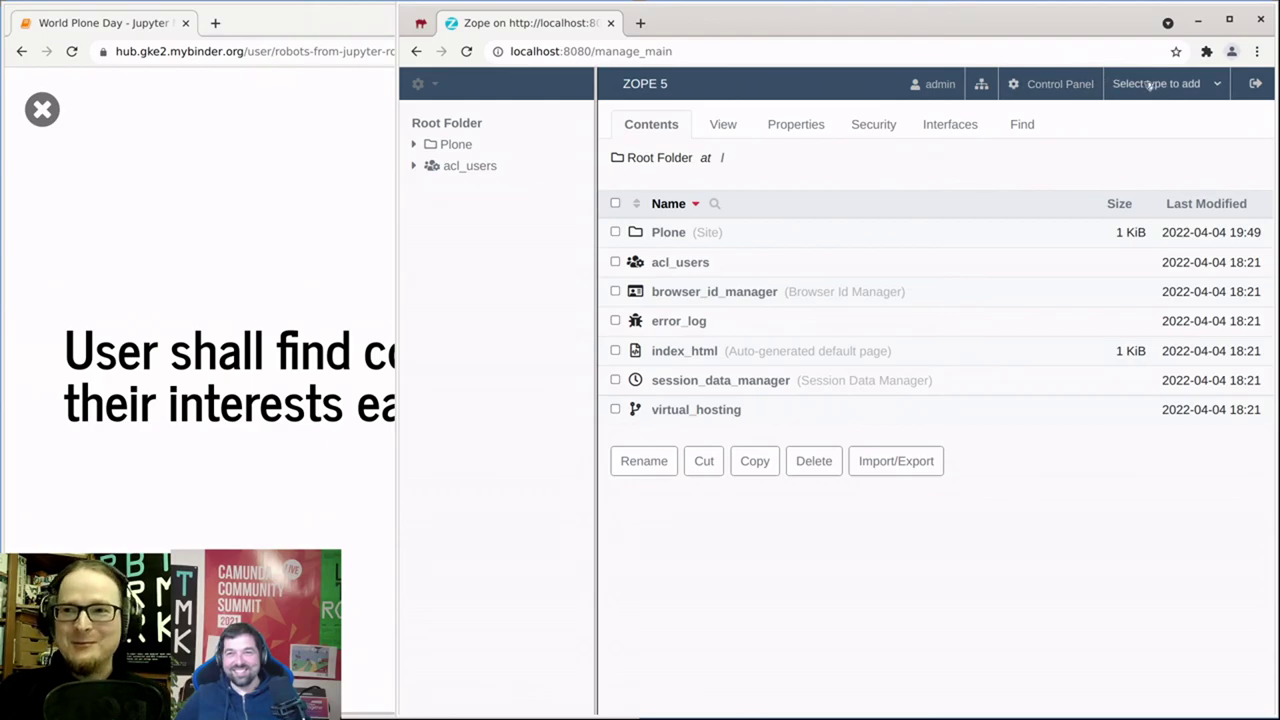
- Open the Undo list of the main database under Control Panel > Databases
click(1070, 87)
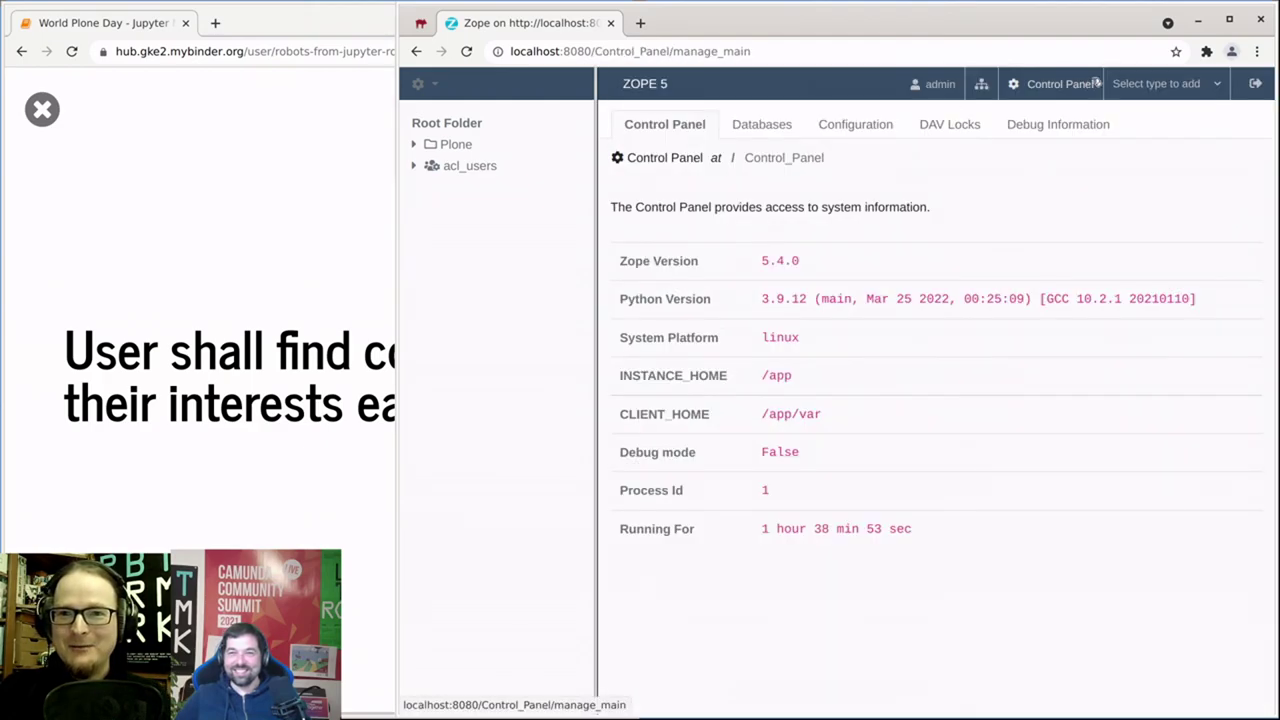
click(788, 128)
click(689, 256)
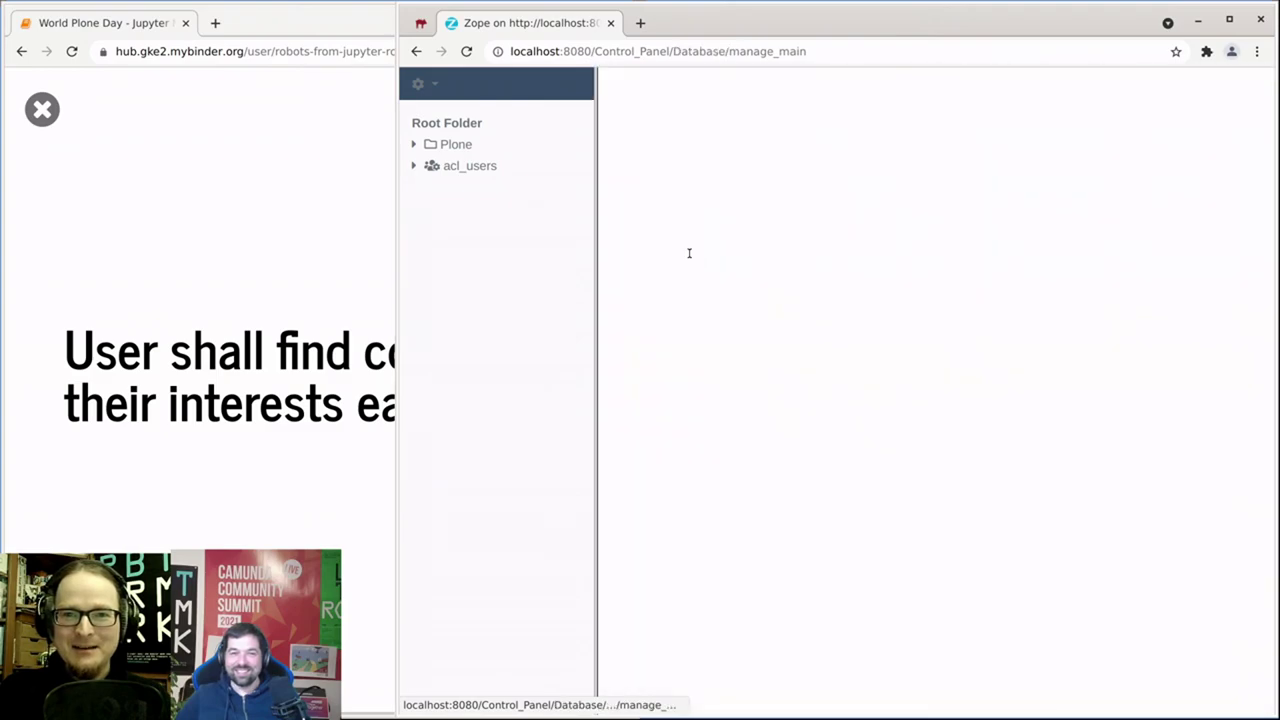
click(718, 126)
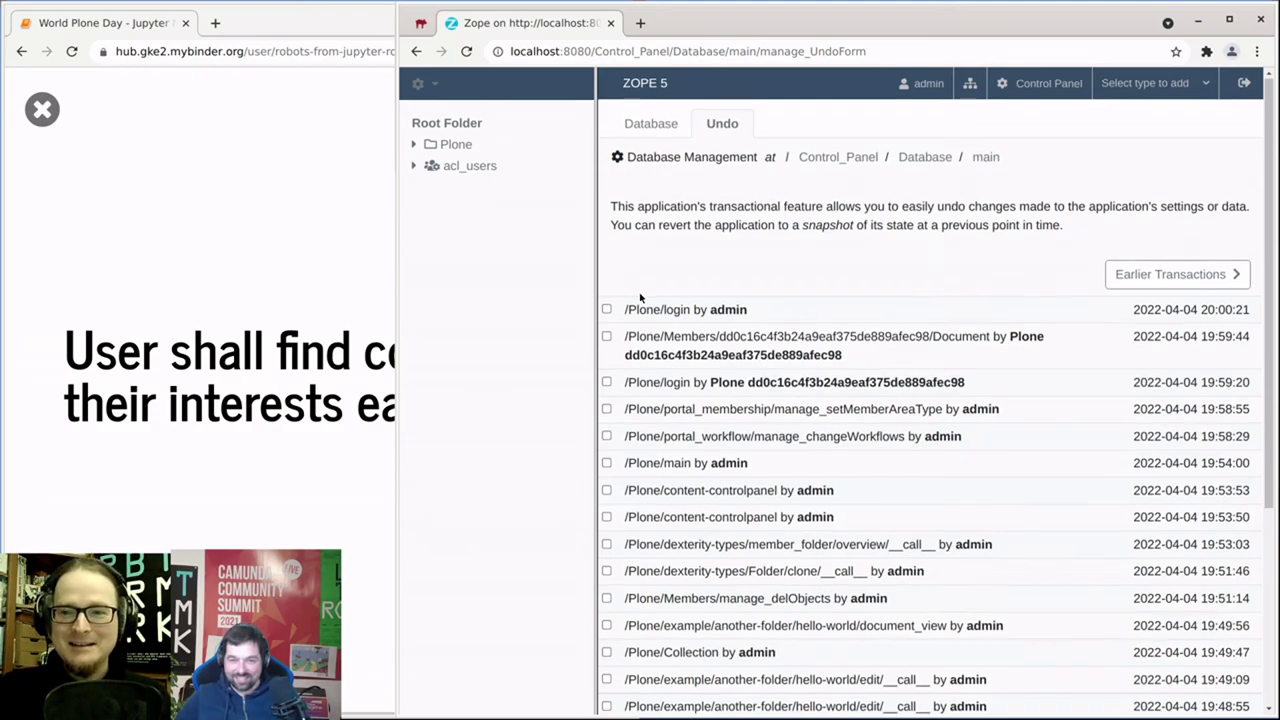
scroll(640, 297, down, 5)
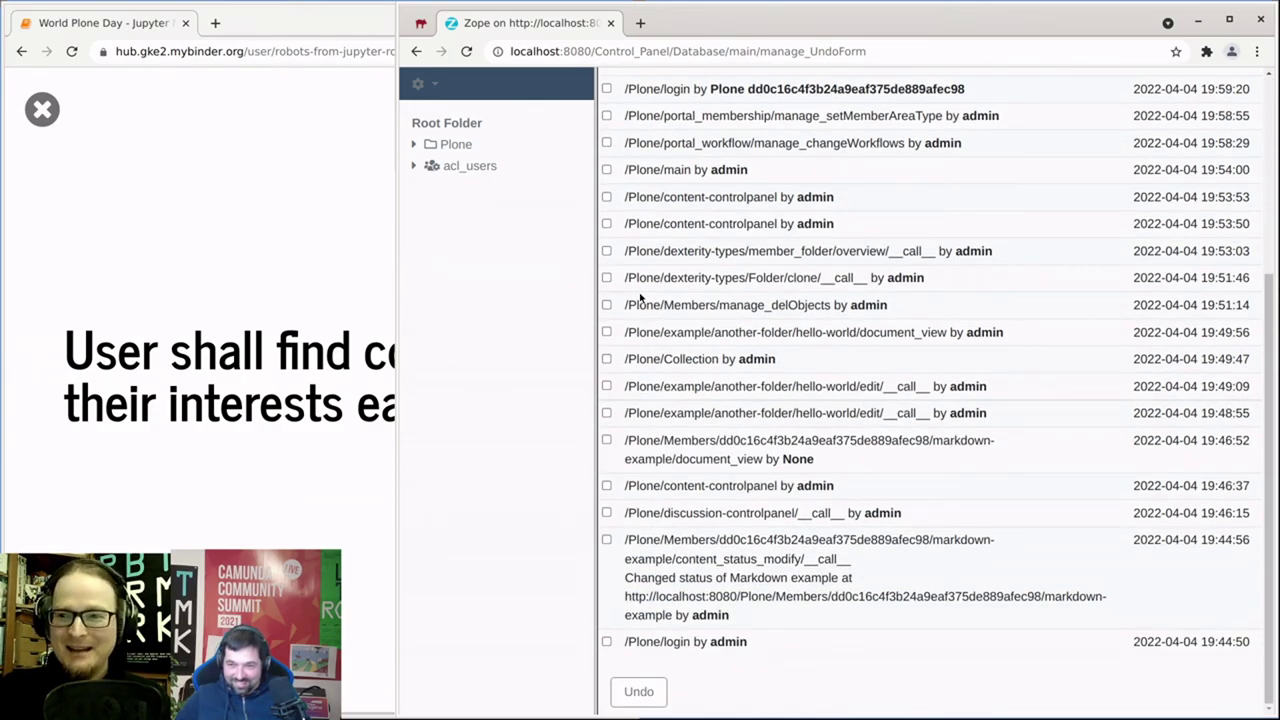
scroll(640, 297, up, 5)
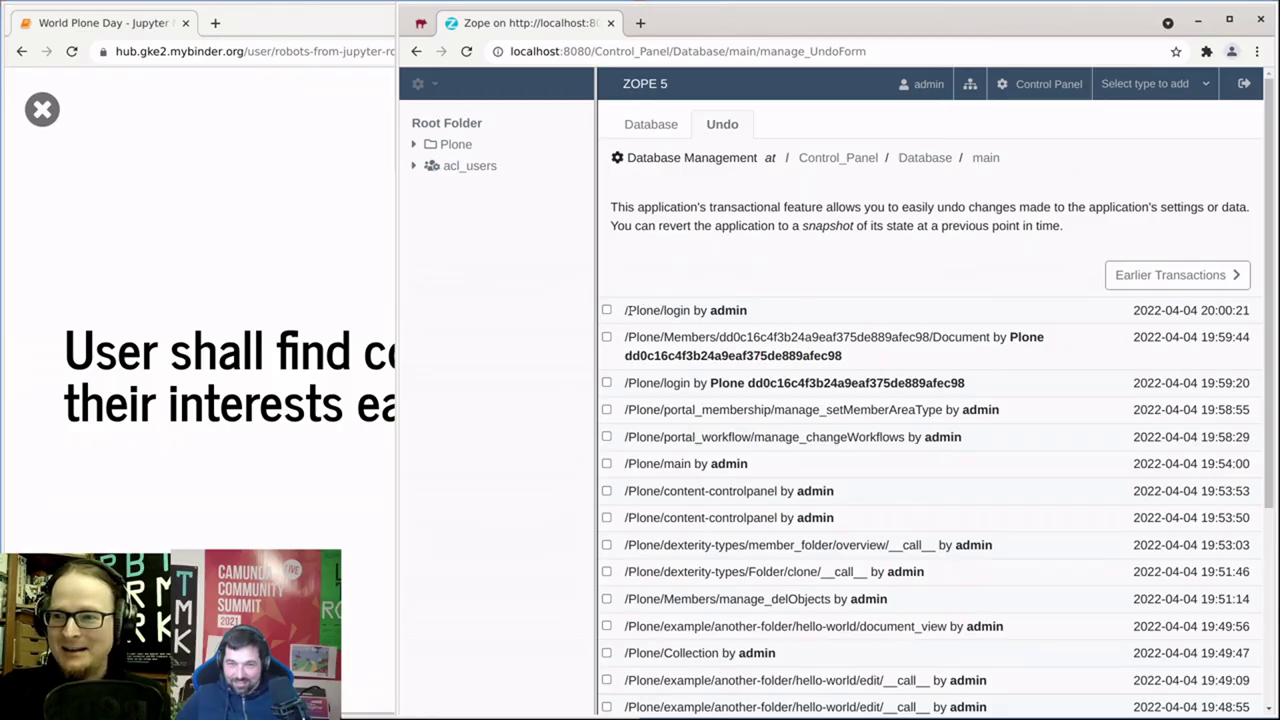
- Undo the admin login, member login, member-area type and workflow transactions, excluding /Plone/main
click(607, 310)
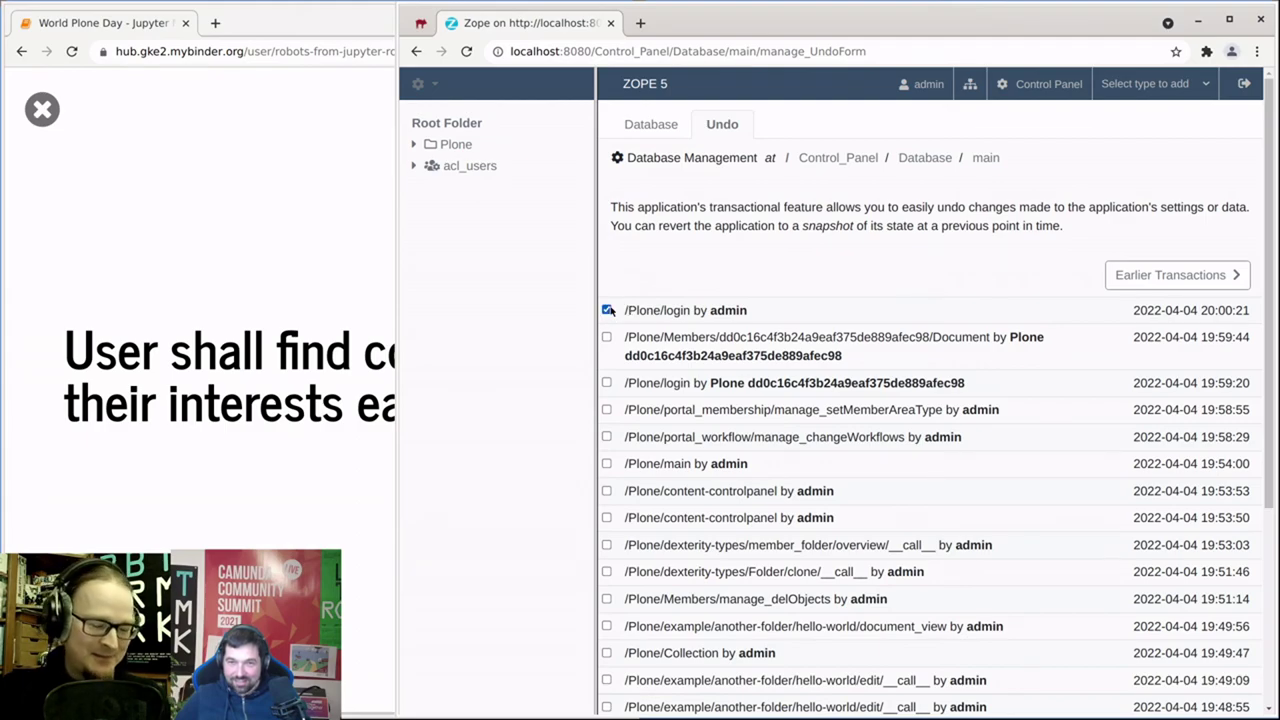
click(607, 383)
click(606, 409)
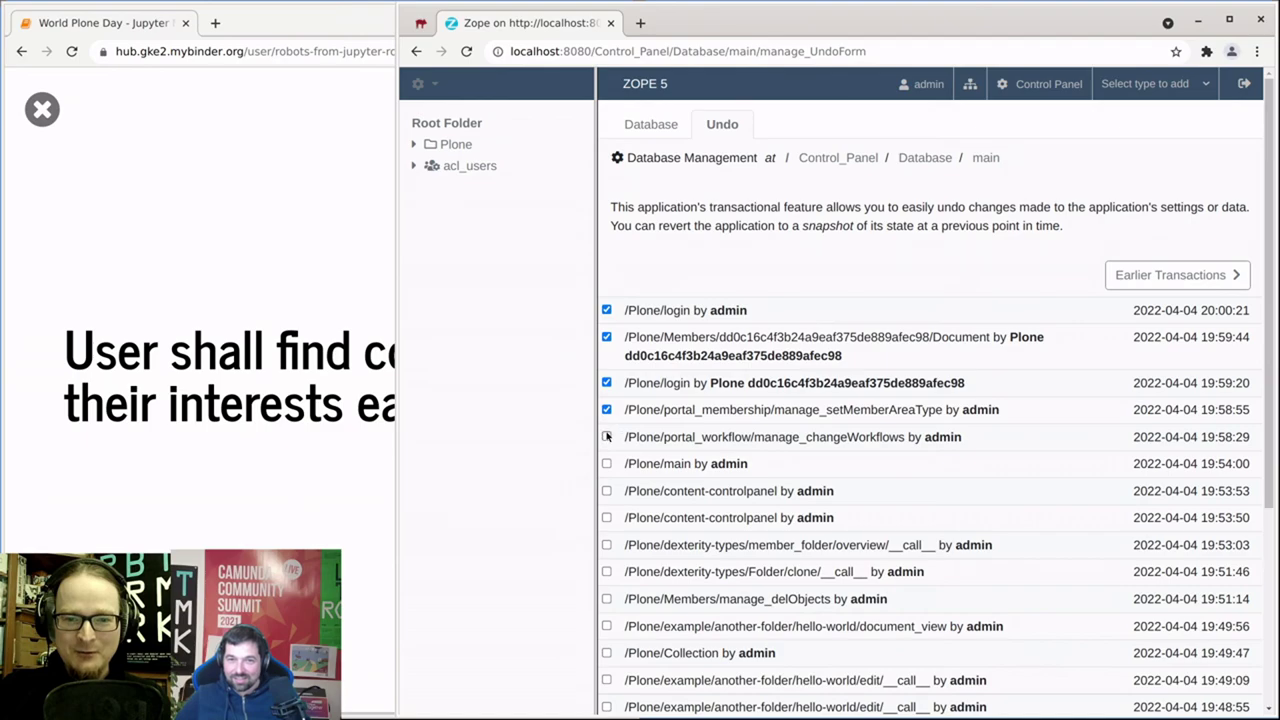
click(607, 437)
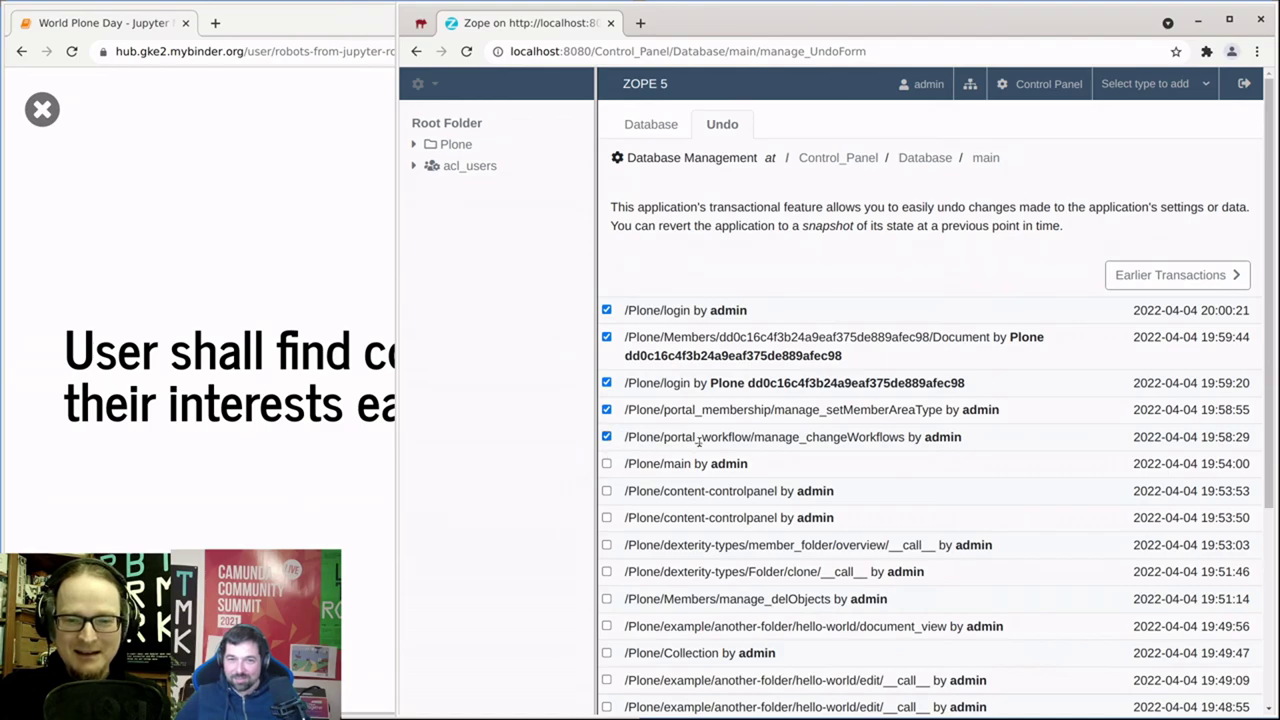
click(606, 464)
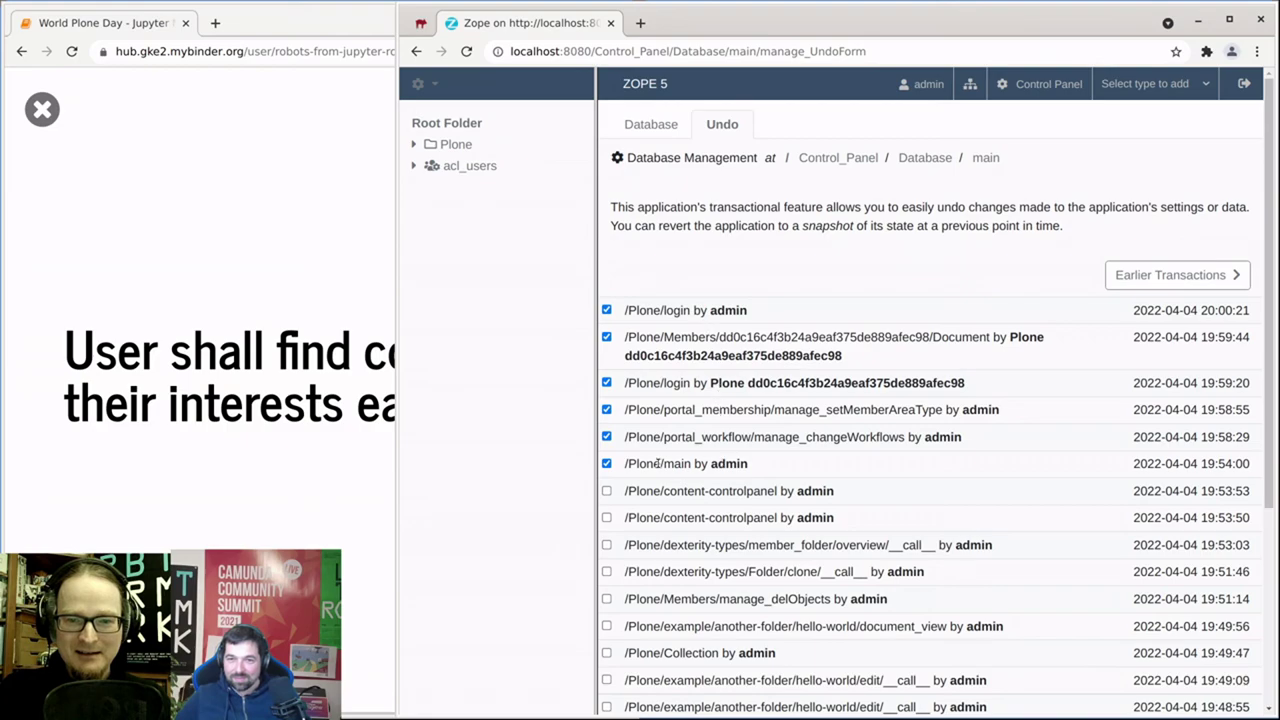
click(607, 464)
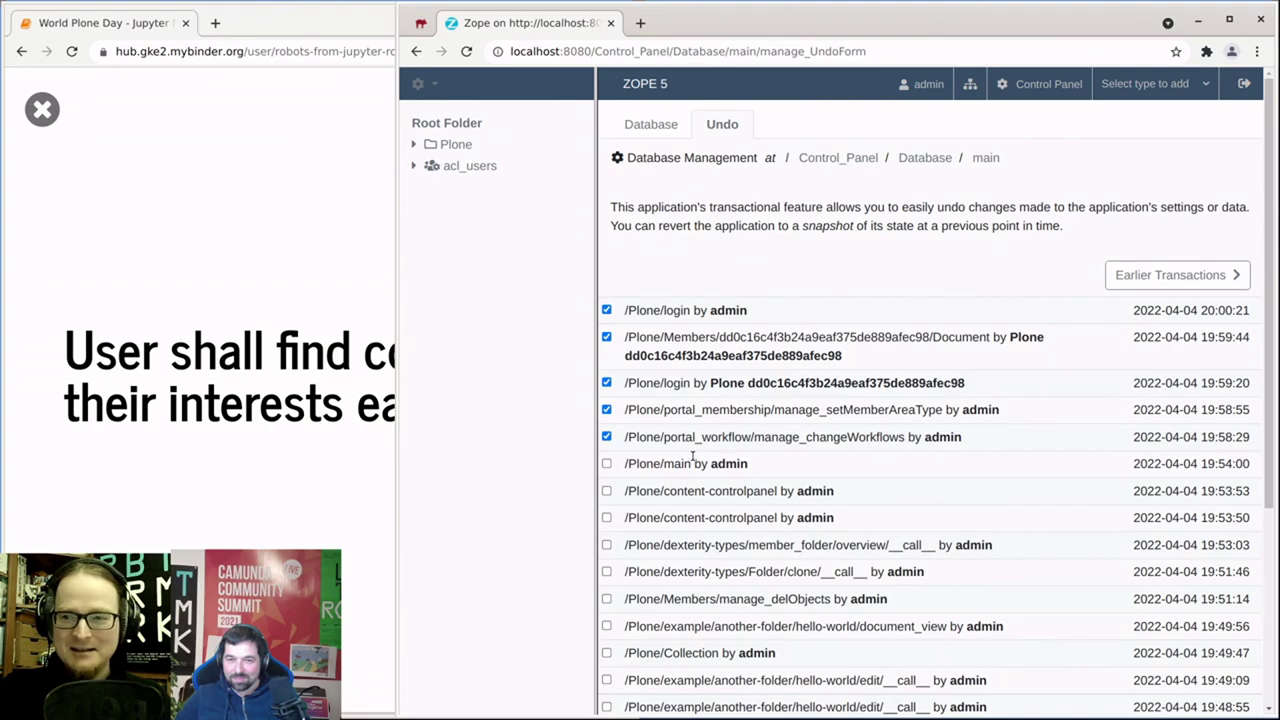
scroll(690, 460, down, 3)
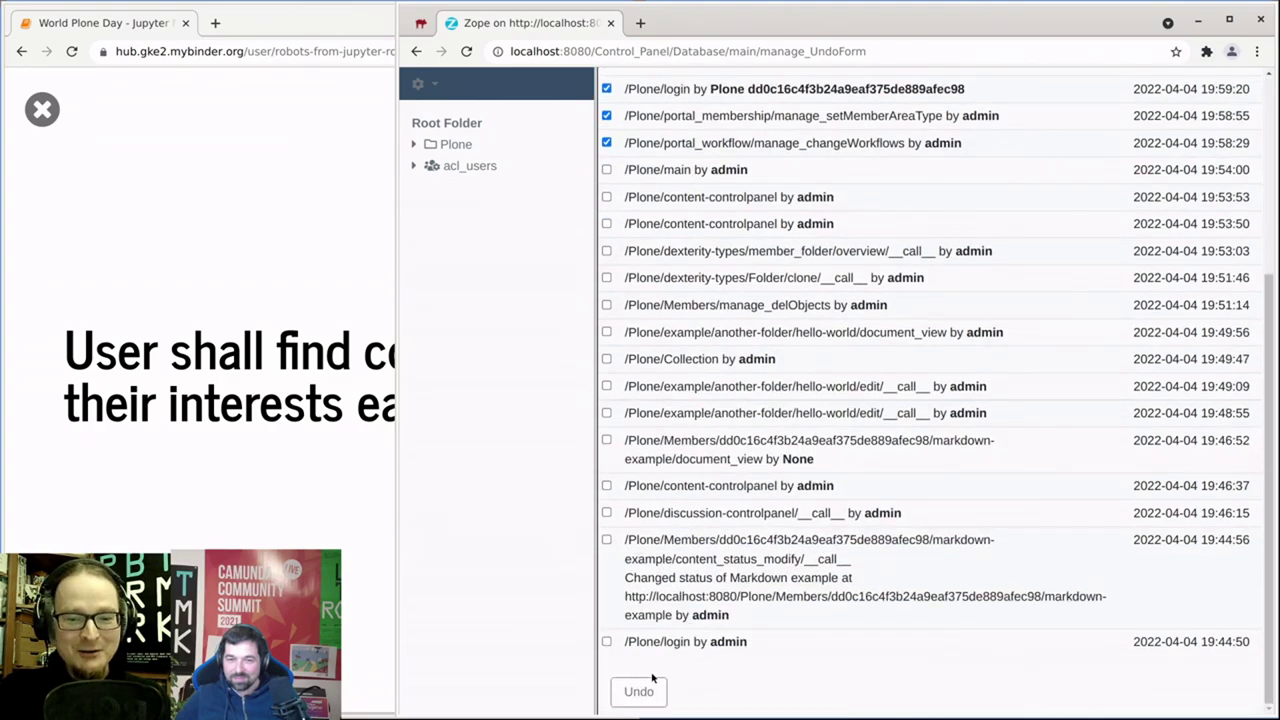
click(647, 692)
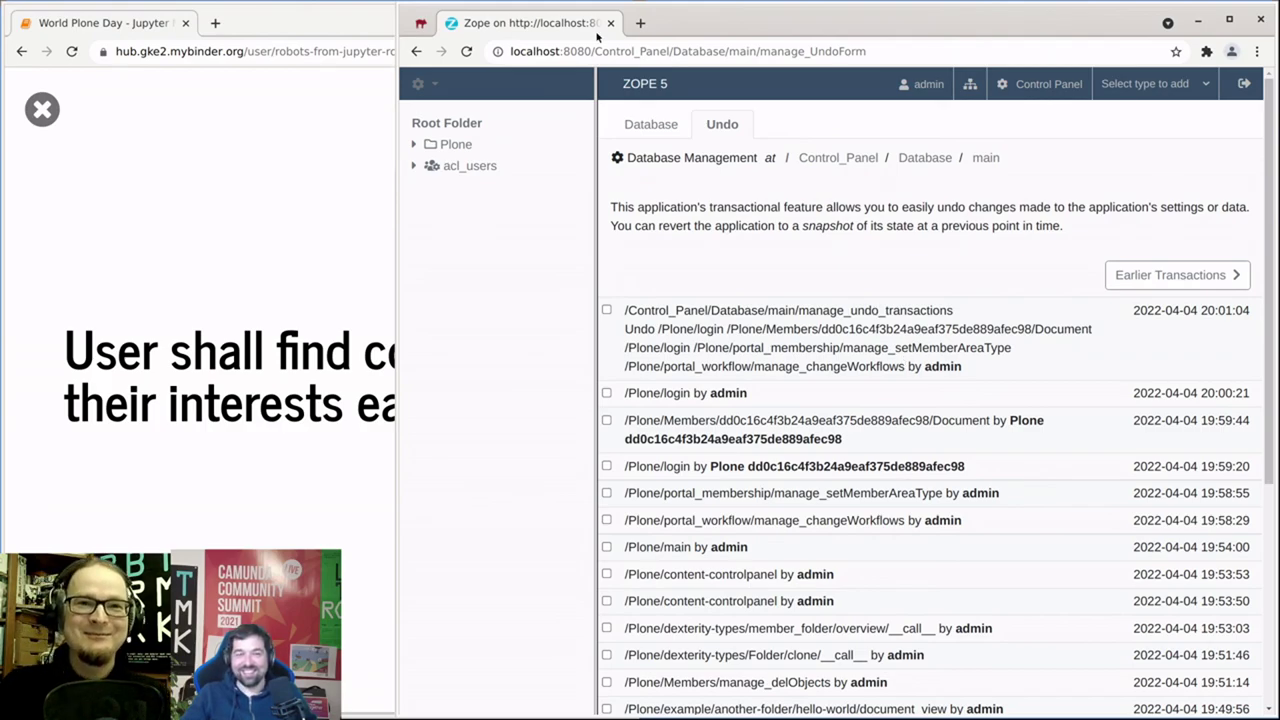
- Copy the server address into a new blank tab
drag(596, 51, 505, 50)
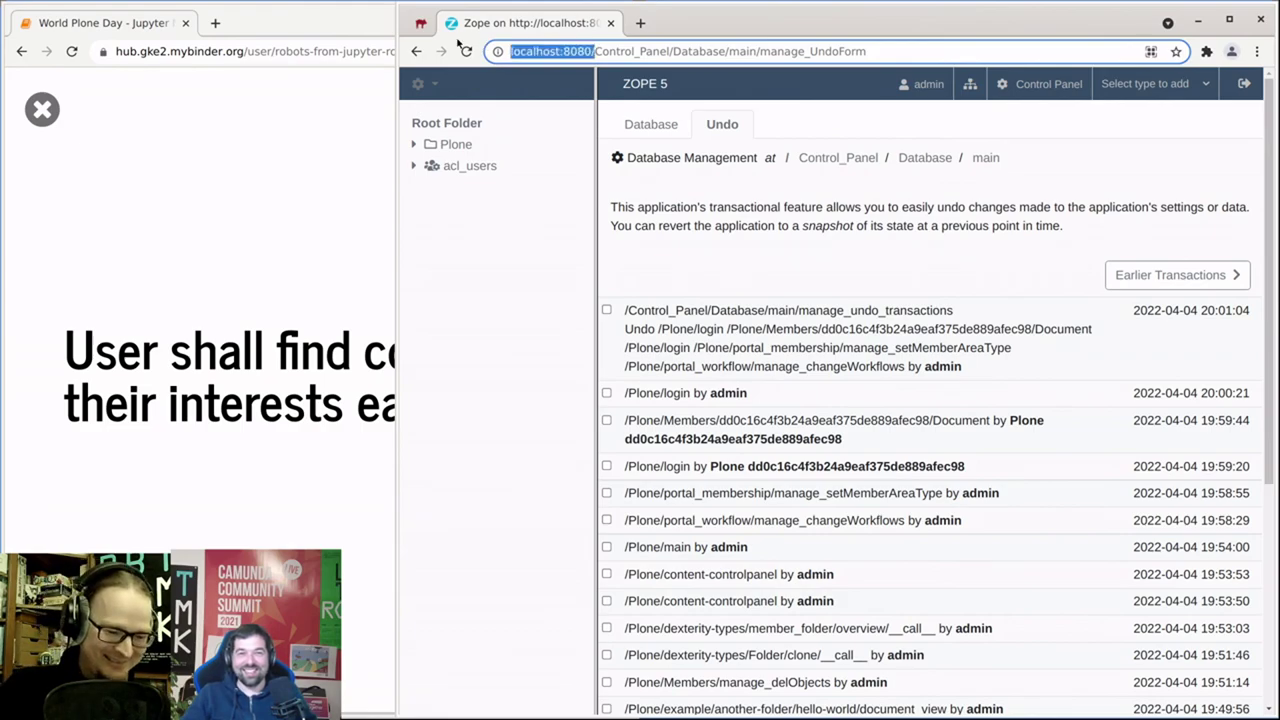
key(ctrl+c)
key(ctrl+t)
key(ctrl+v)
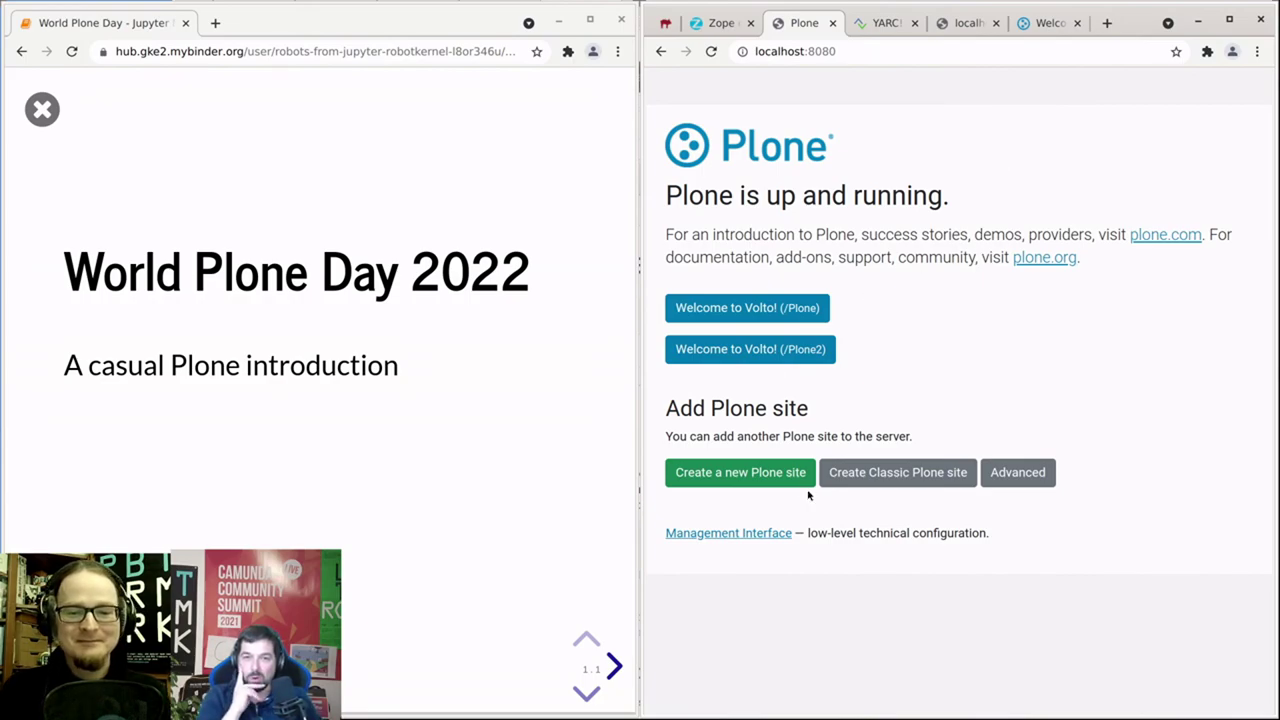
- Close the three leftover YARC, localhost and Welcome tabs
click(613, 667)
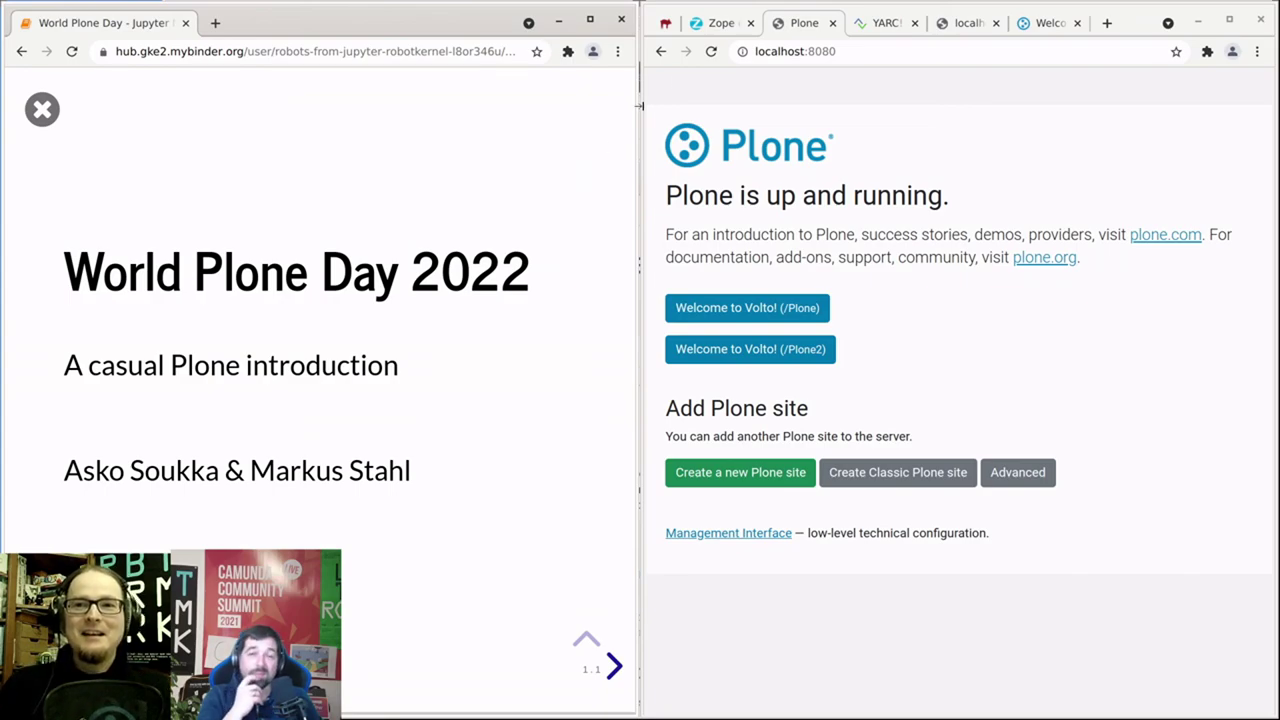
click(914, 23)
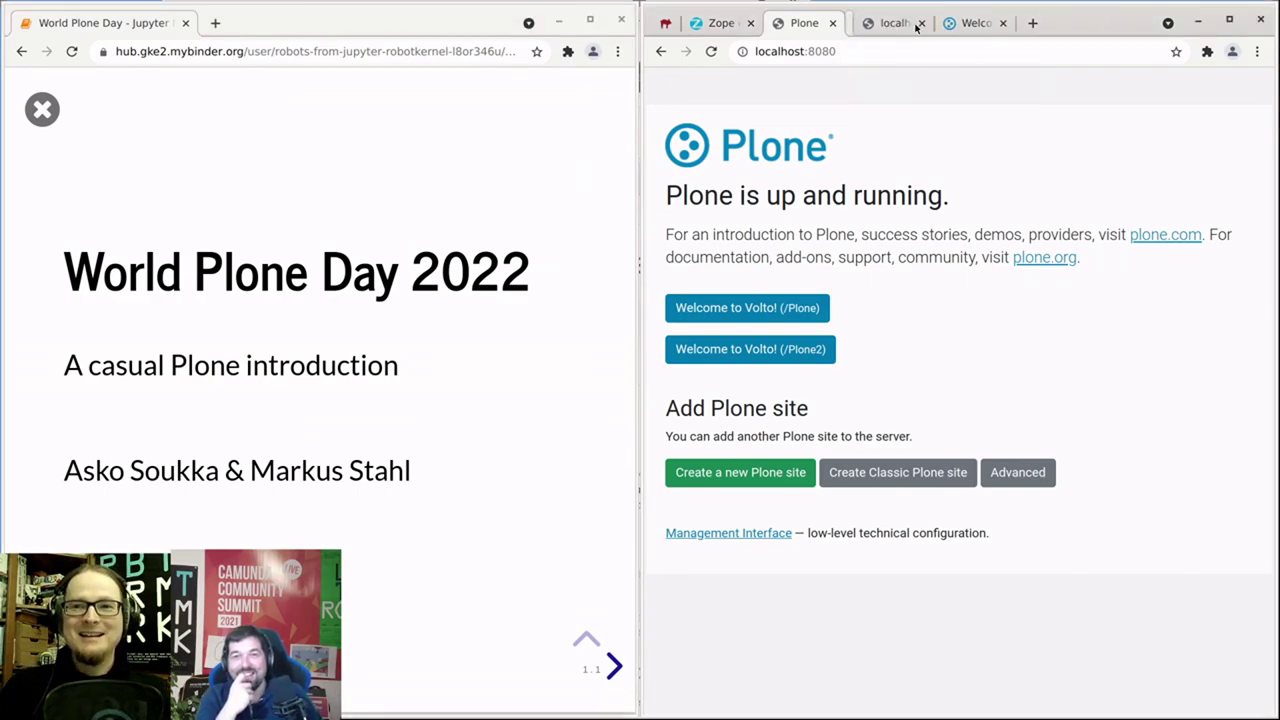
click(914, 23)
click(914, 23)
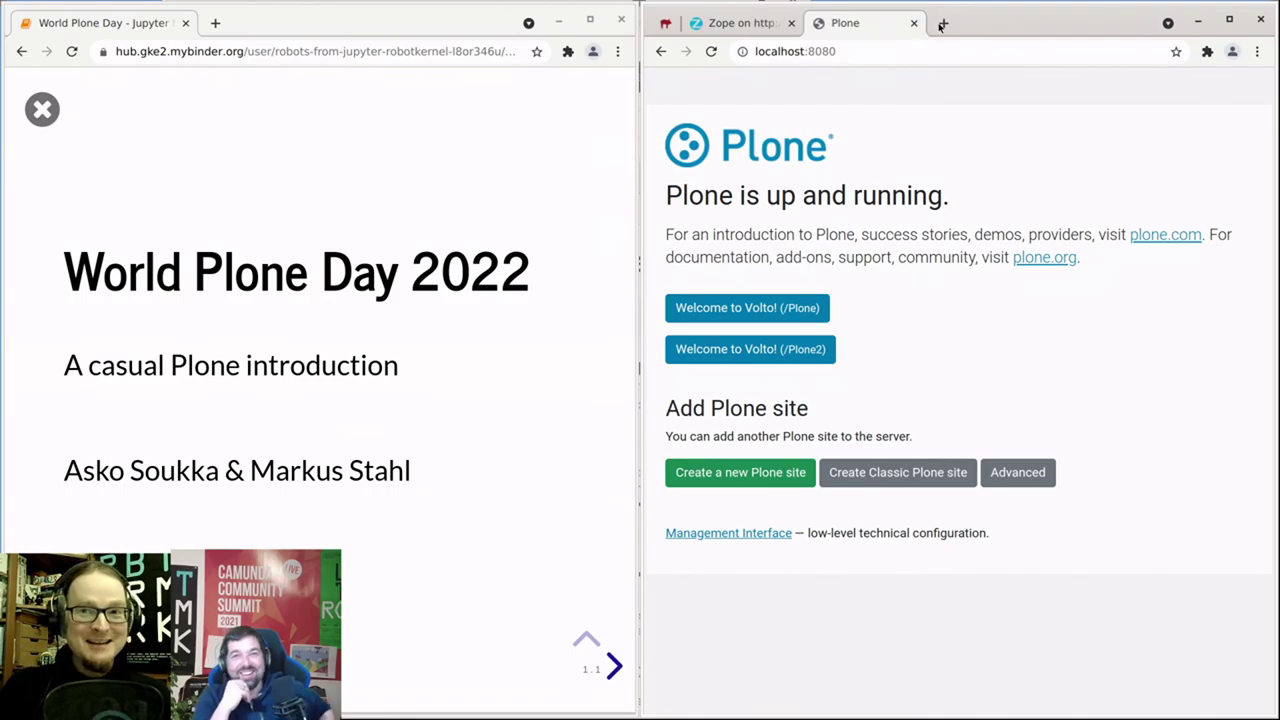
- Open jyu.fi in a new tab, switch it to English, then start another blank tab
click(941, 24)
text(jyu.fi)
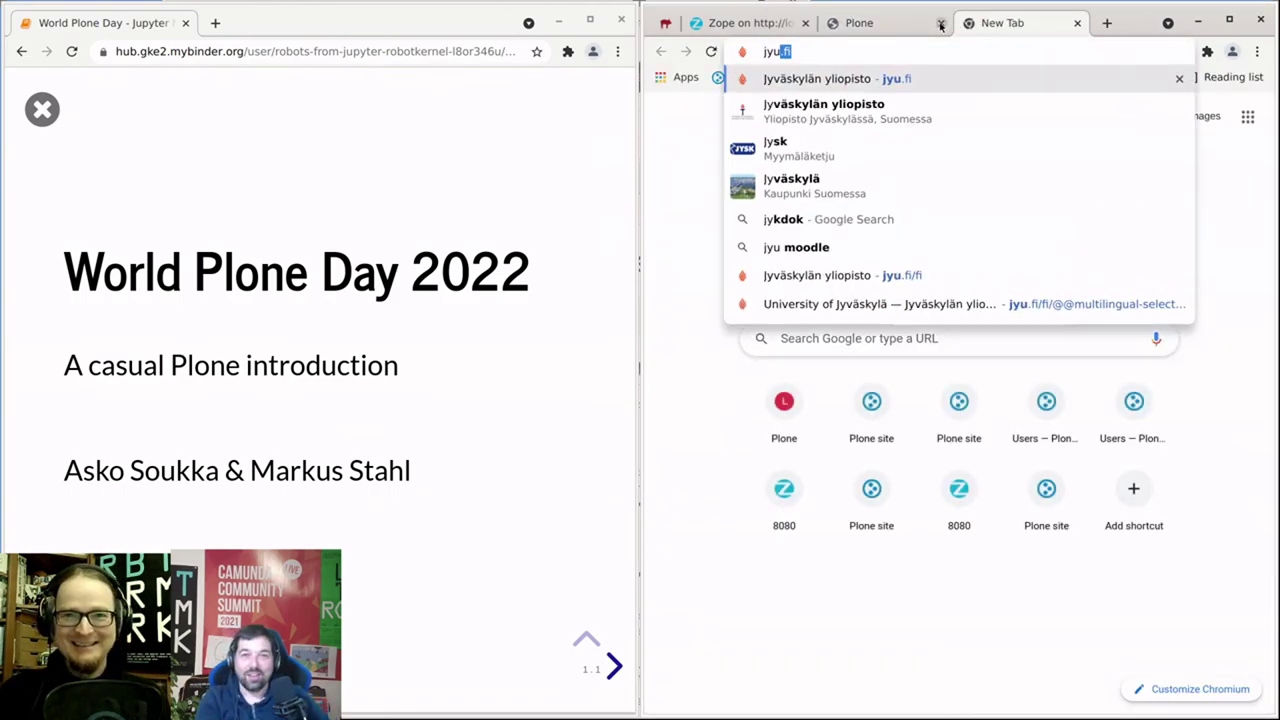
key(Return)
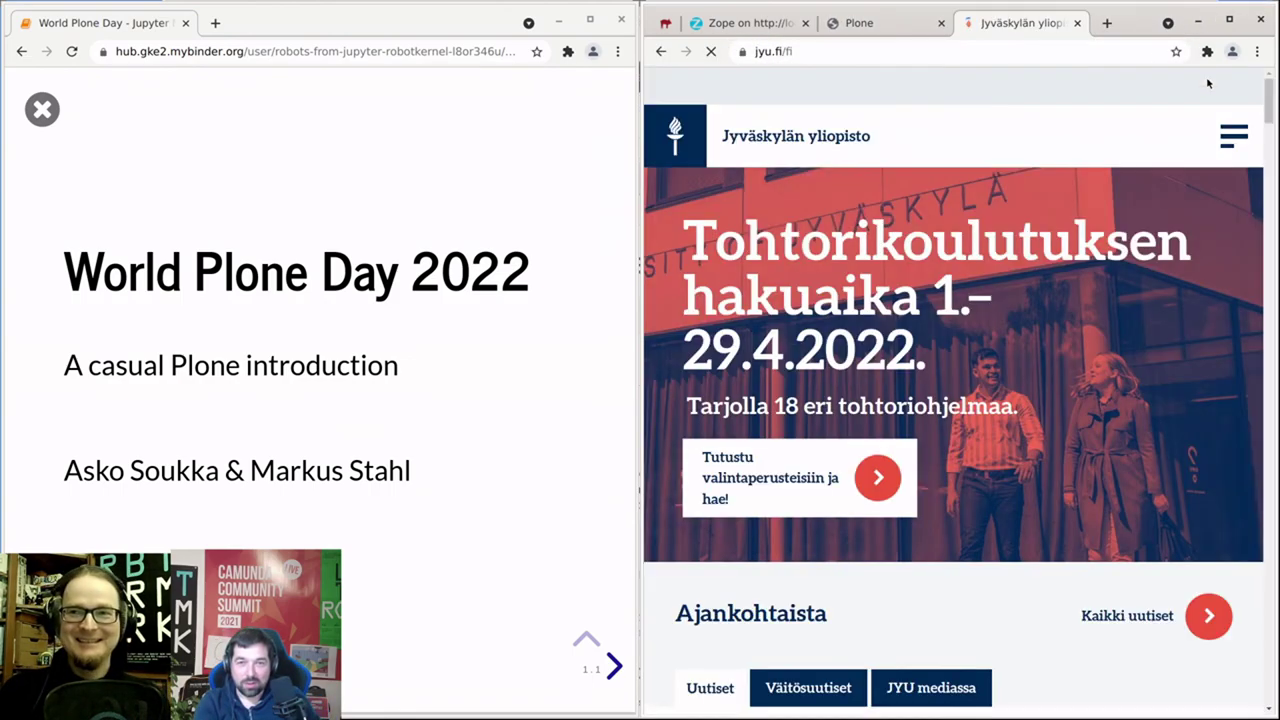
click(1236, 135)
click(745, 138)
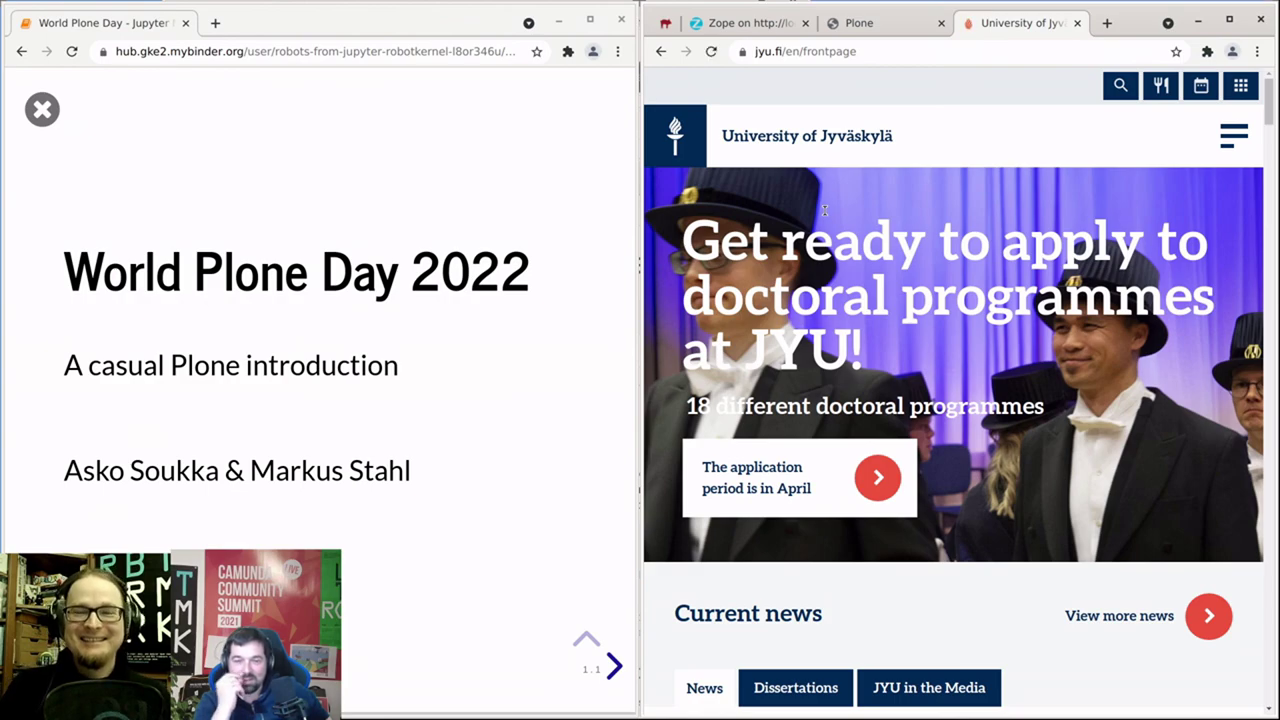
key(ctrl+t)
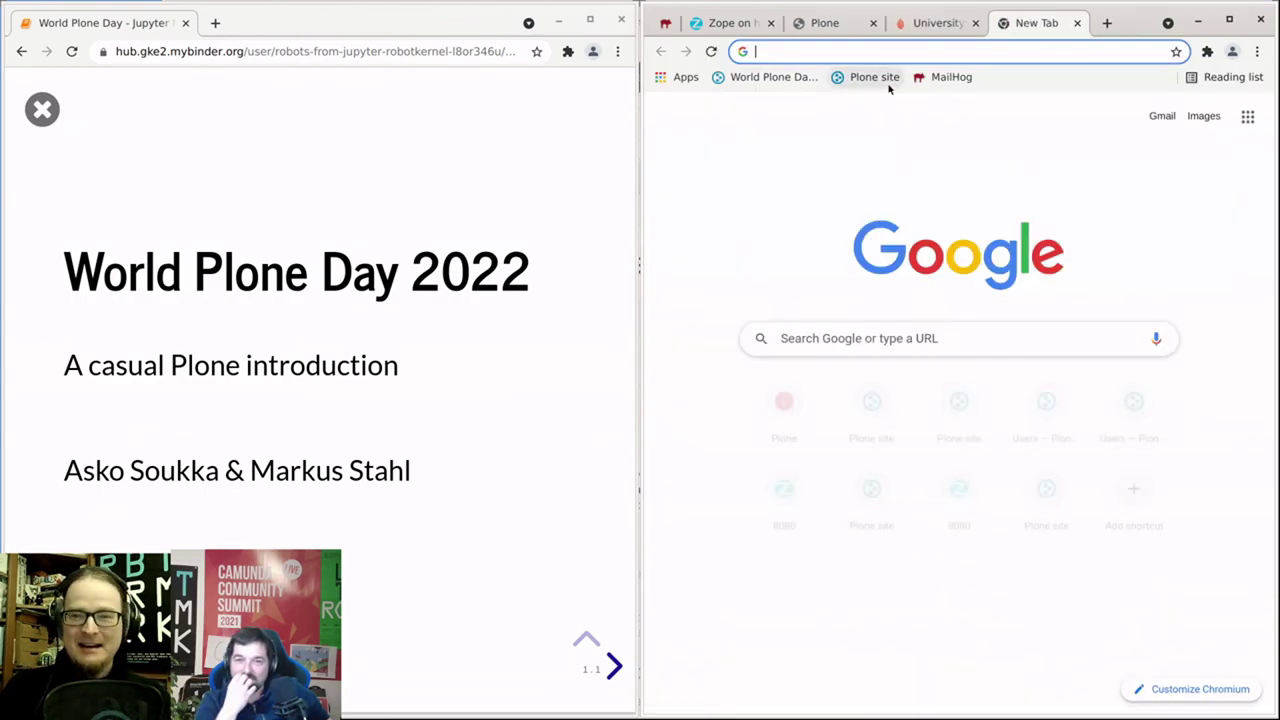
- Search plone.org for 'success sto', open Success Stories, and close the Dead kernel warning
text(plone)
key(Return)
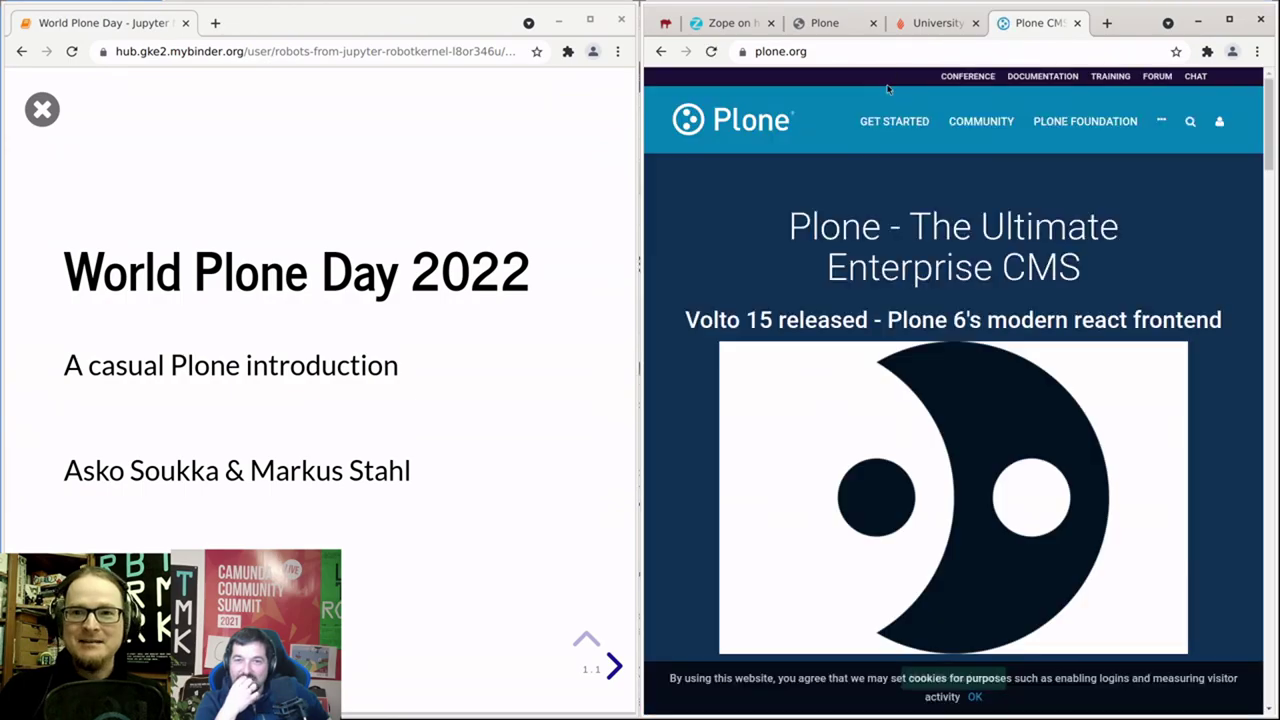
click(1190, 121)
text(su)
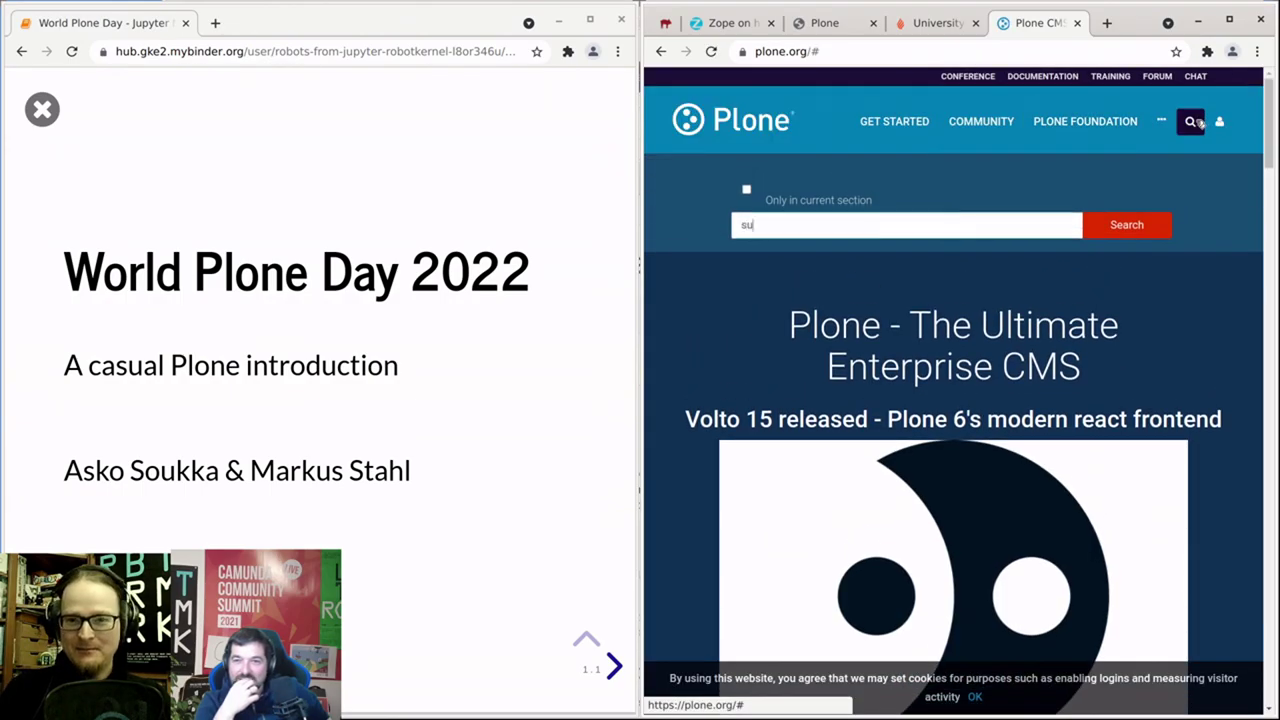
text(ccess sto)
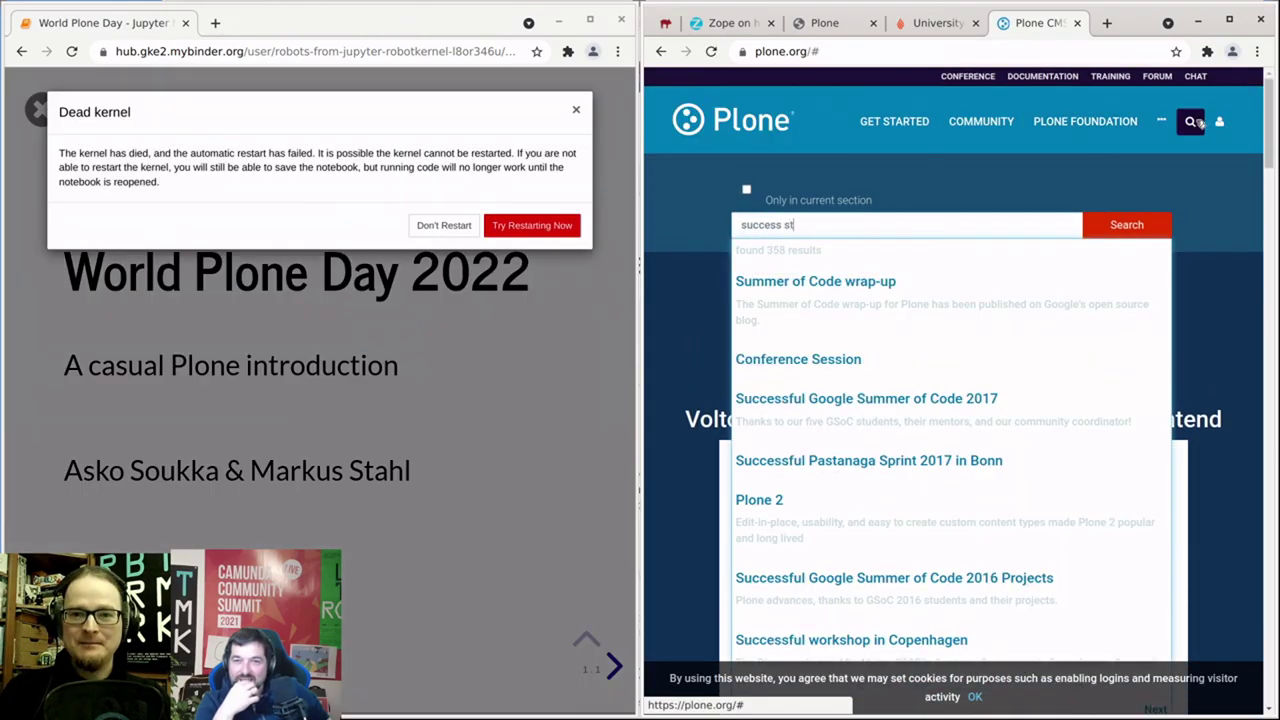
click(814, 328)
scroll(814, 330, down, 2)
scroll(815, 331, down, 2)
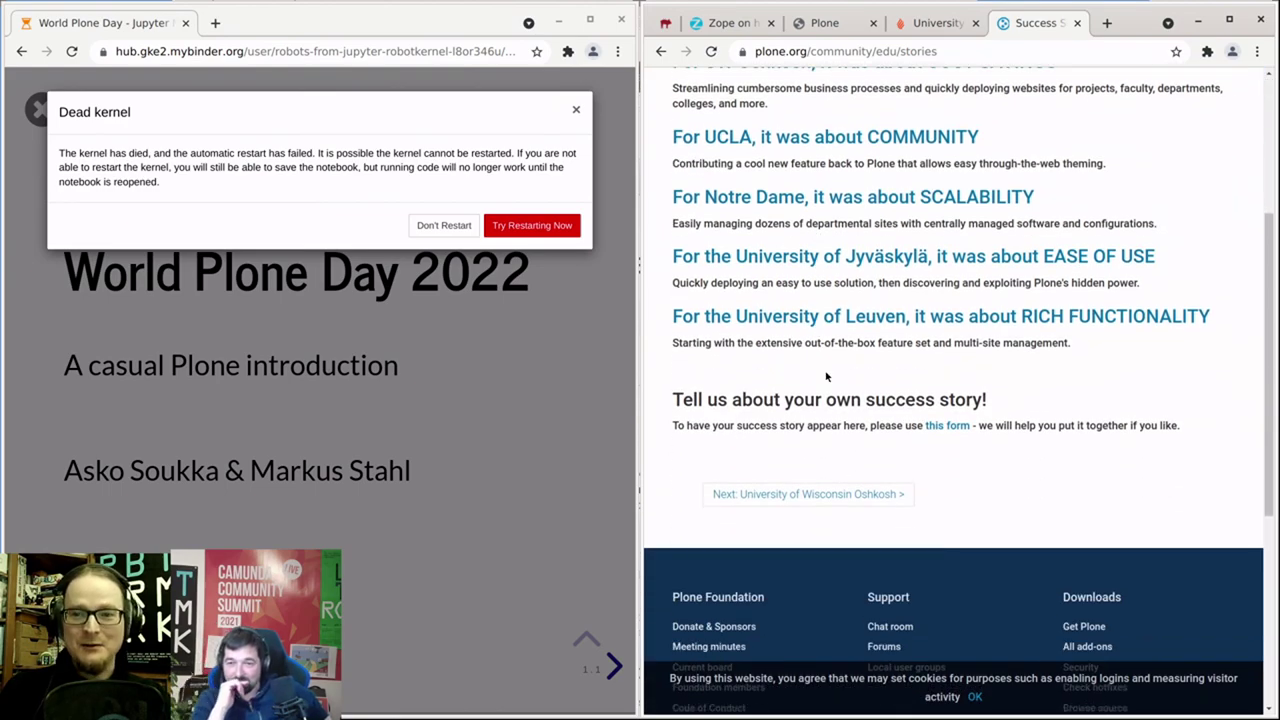
scroll(826, 376, up, 2)
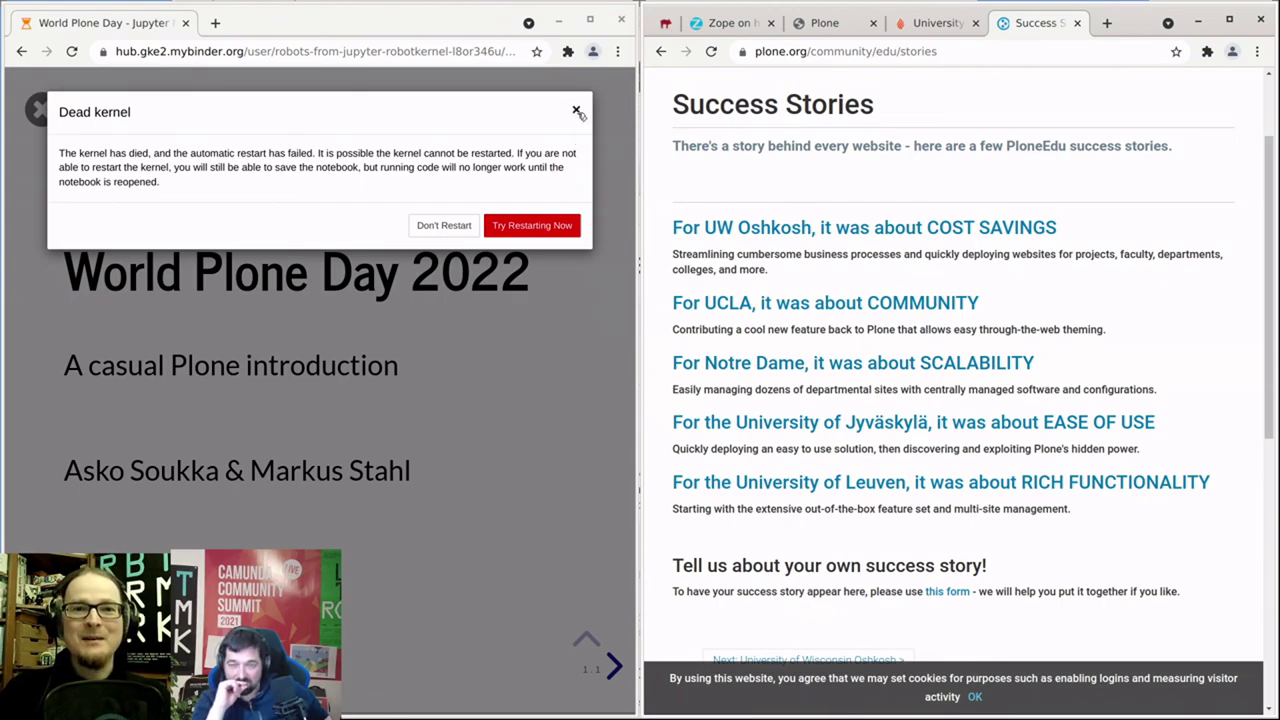
click(576, 110)
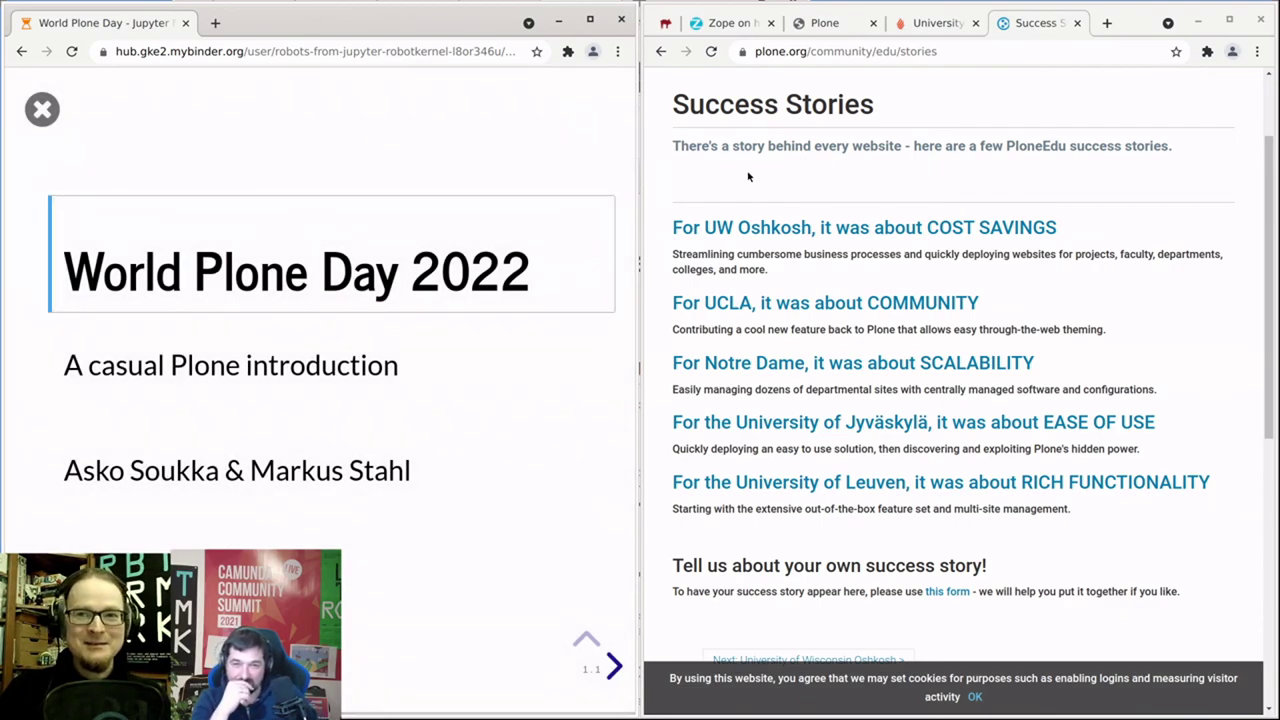